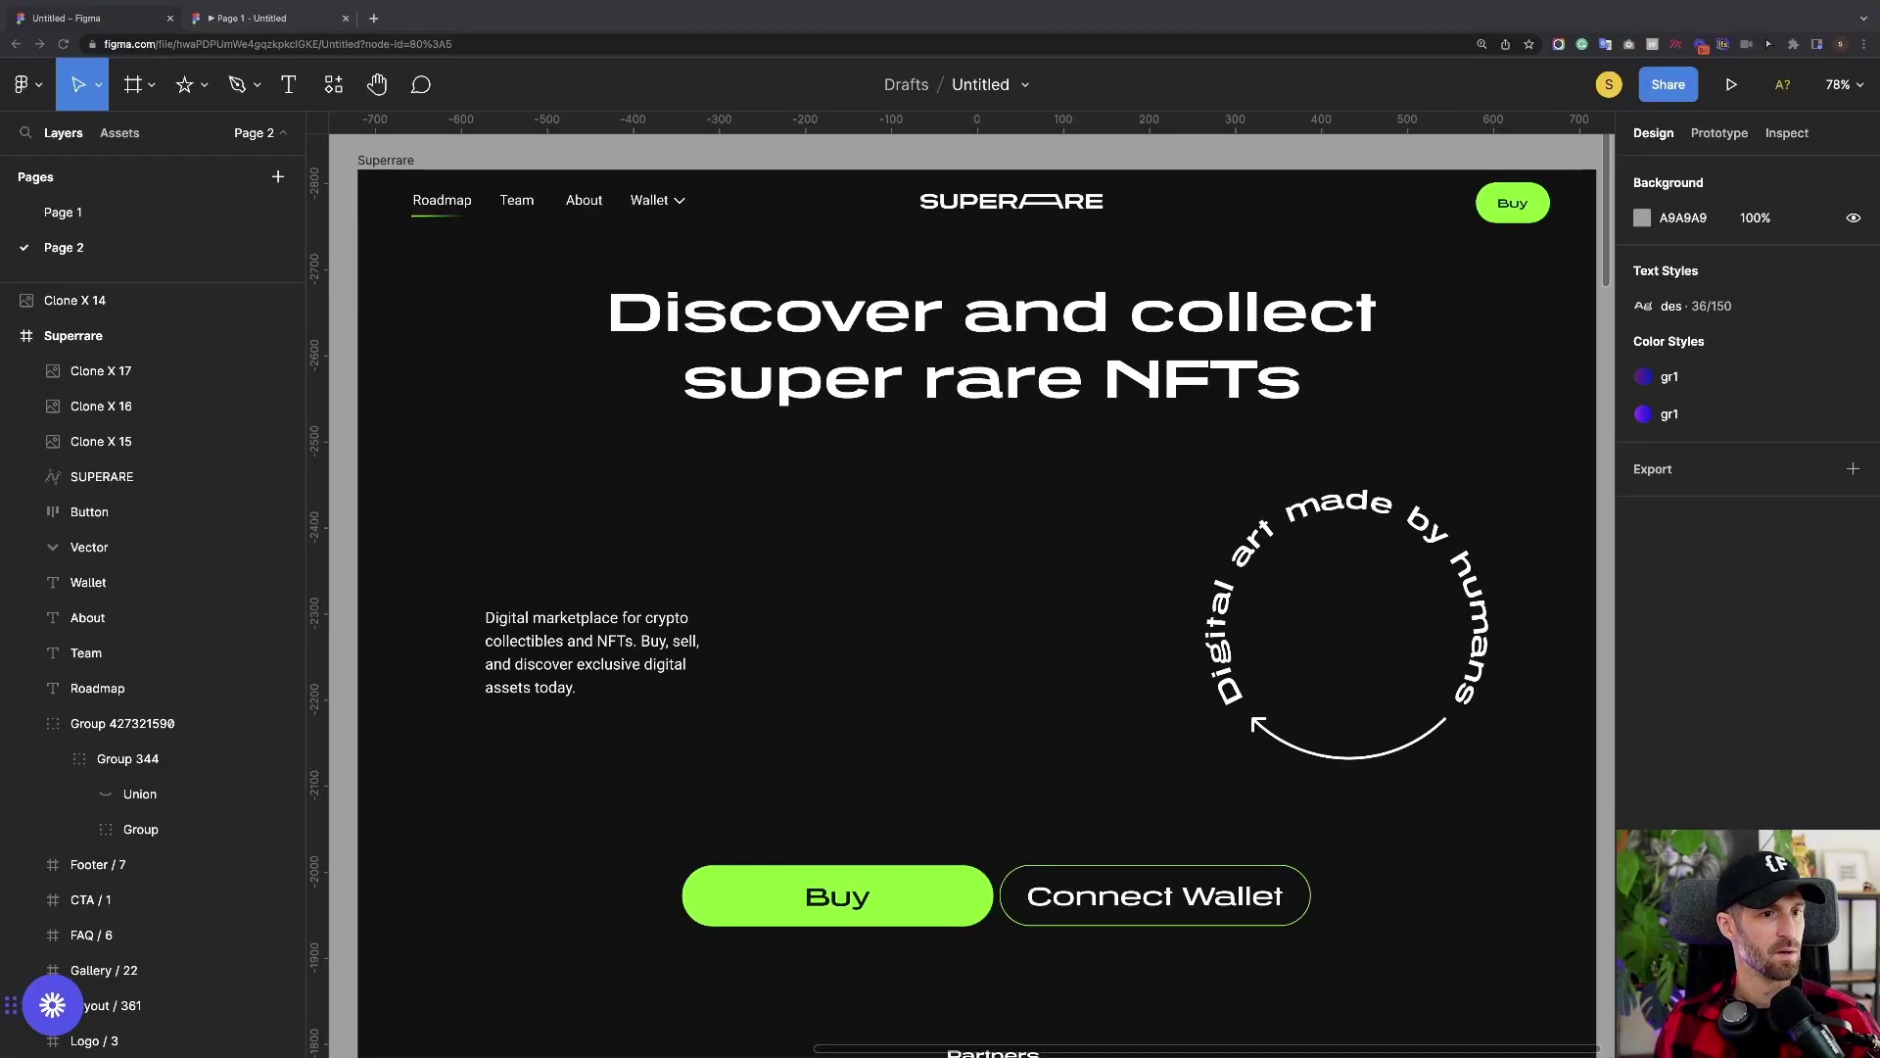
Examine the unfinished Superrare frame and helmet image, and compare them with the finished landing page in the Page 1 prototype
scroll(972, 586, left, 10)
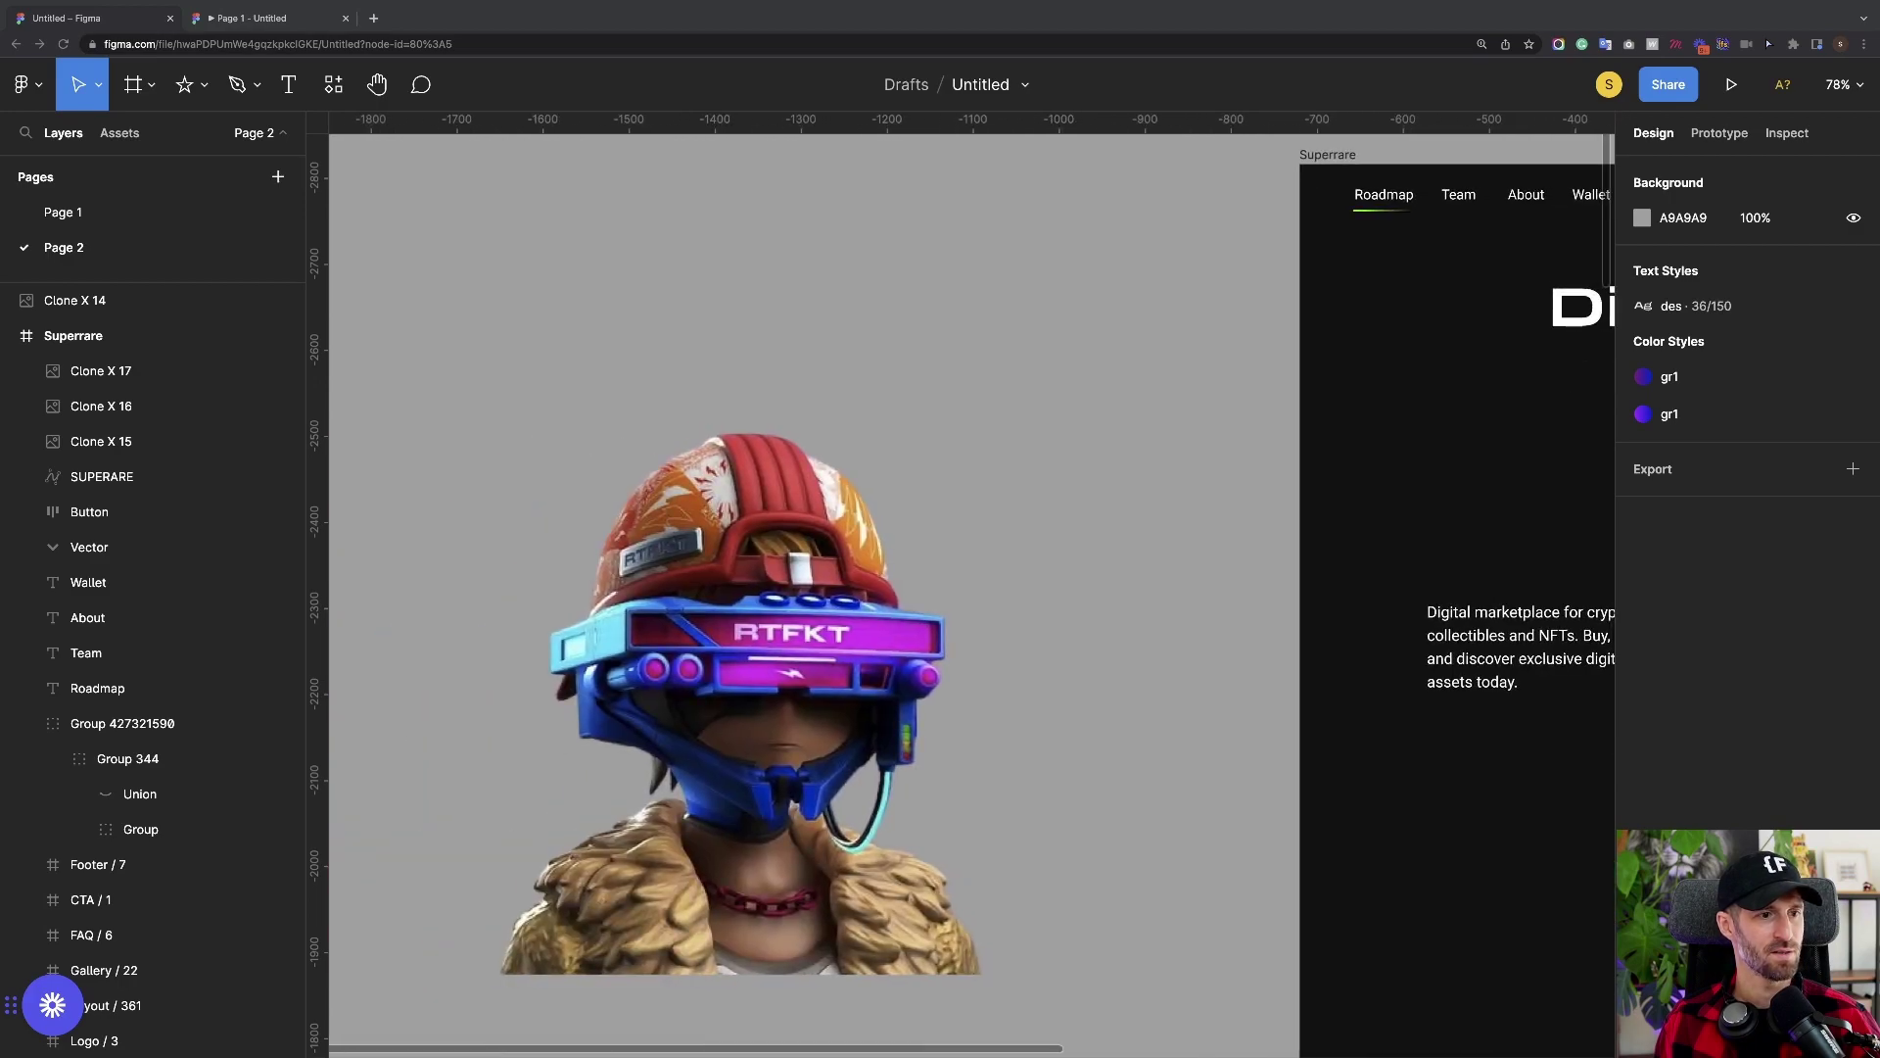
scroll(971, 586, right, 9)
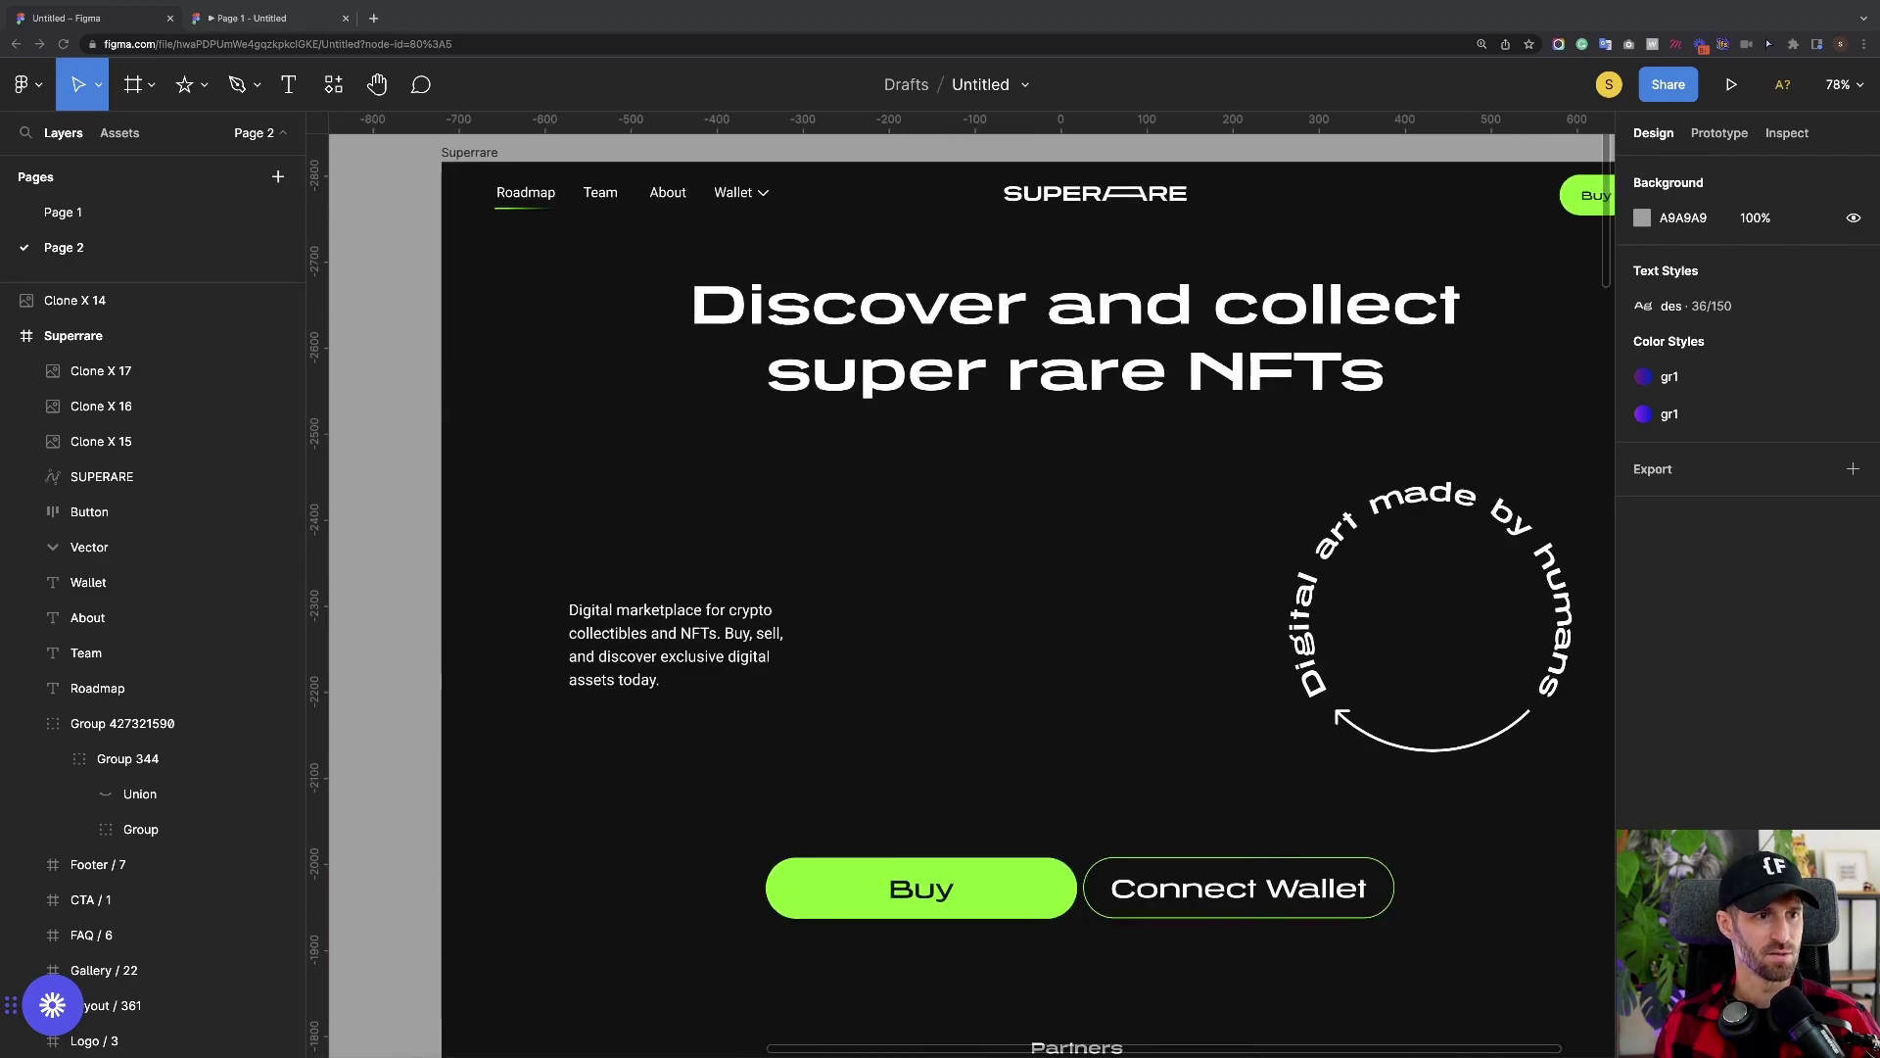
scroll(971, 585, right, 2)
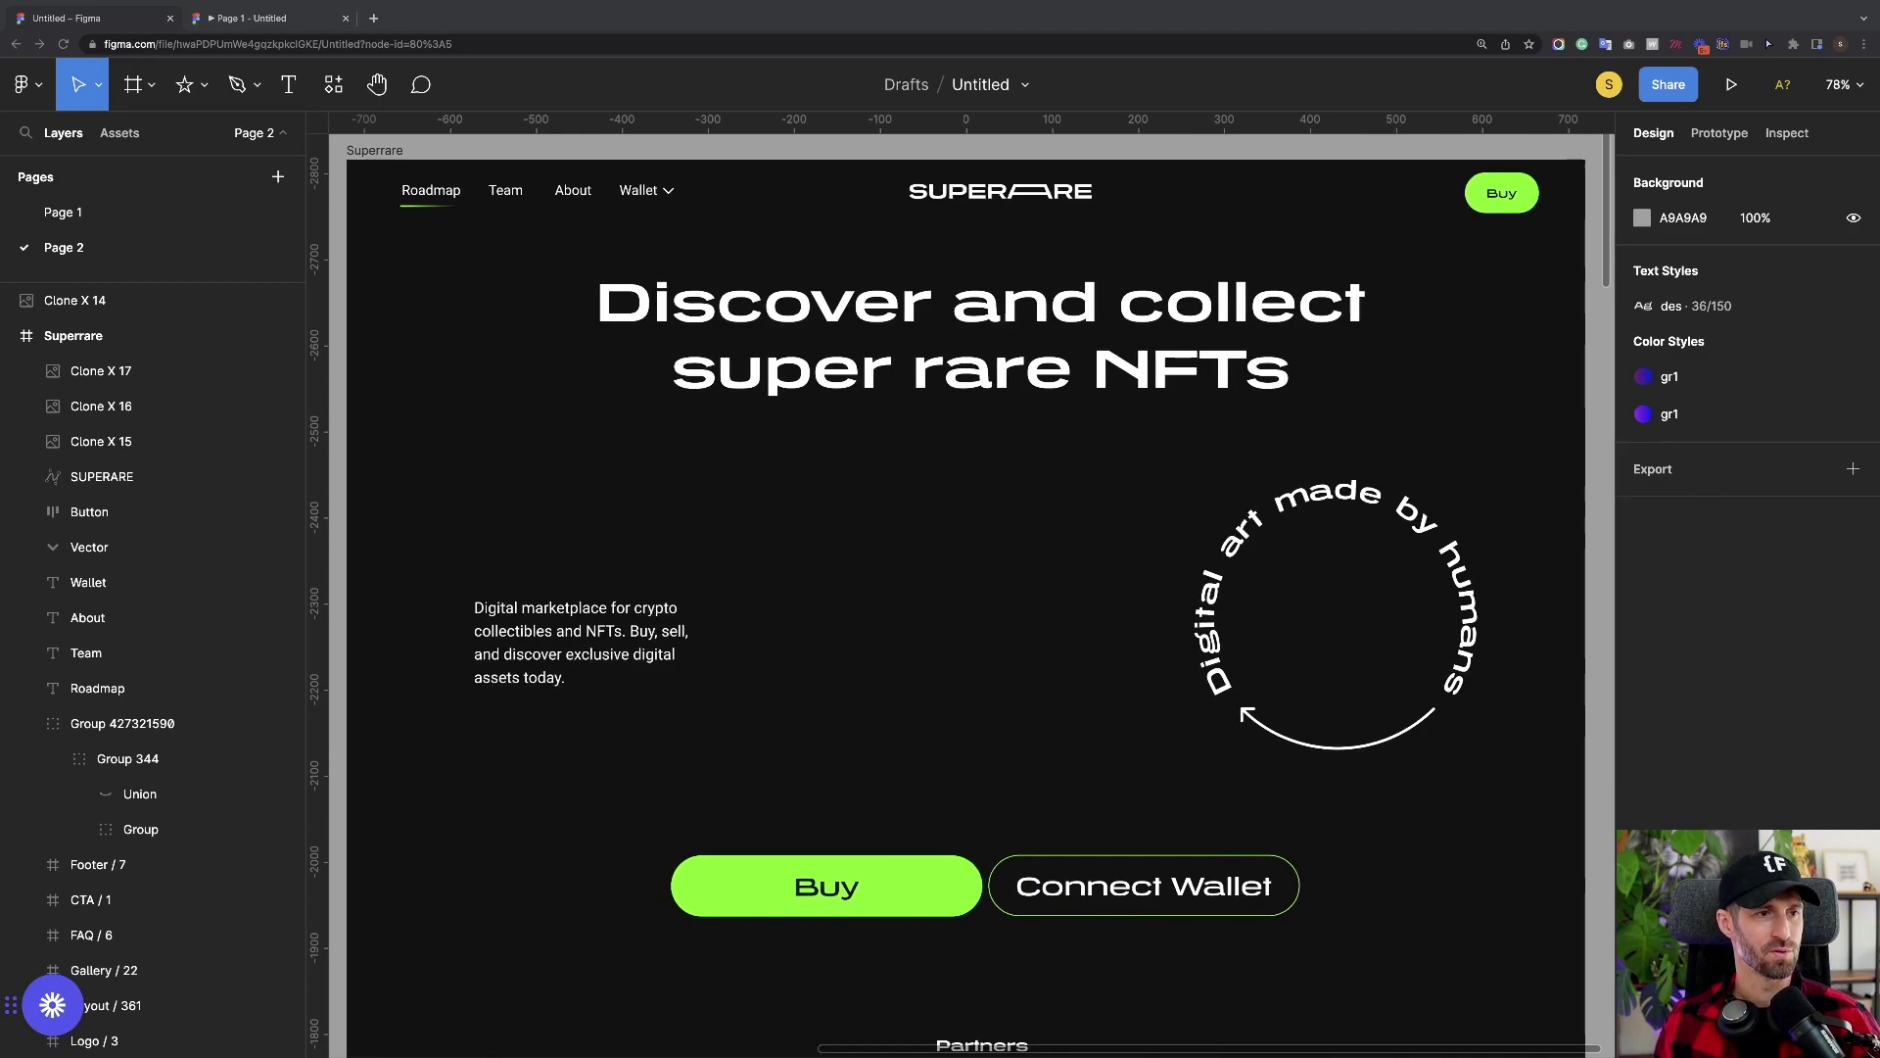
scroll(971, 586, up, 1)
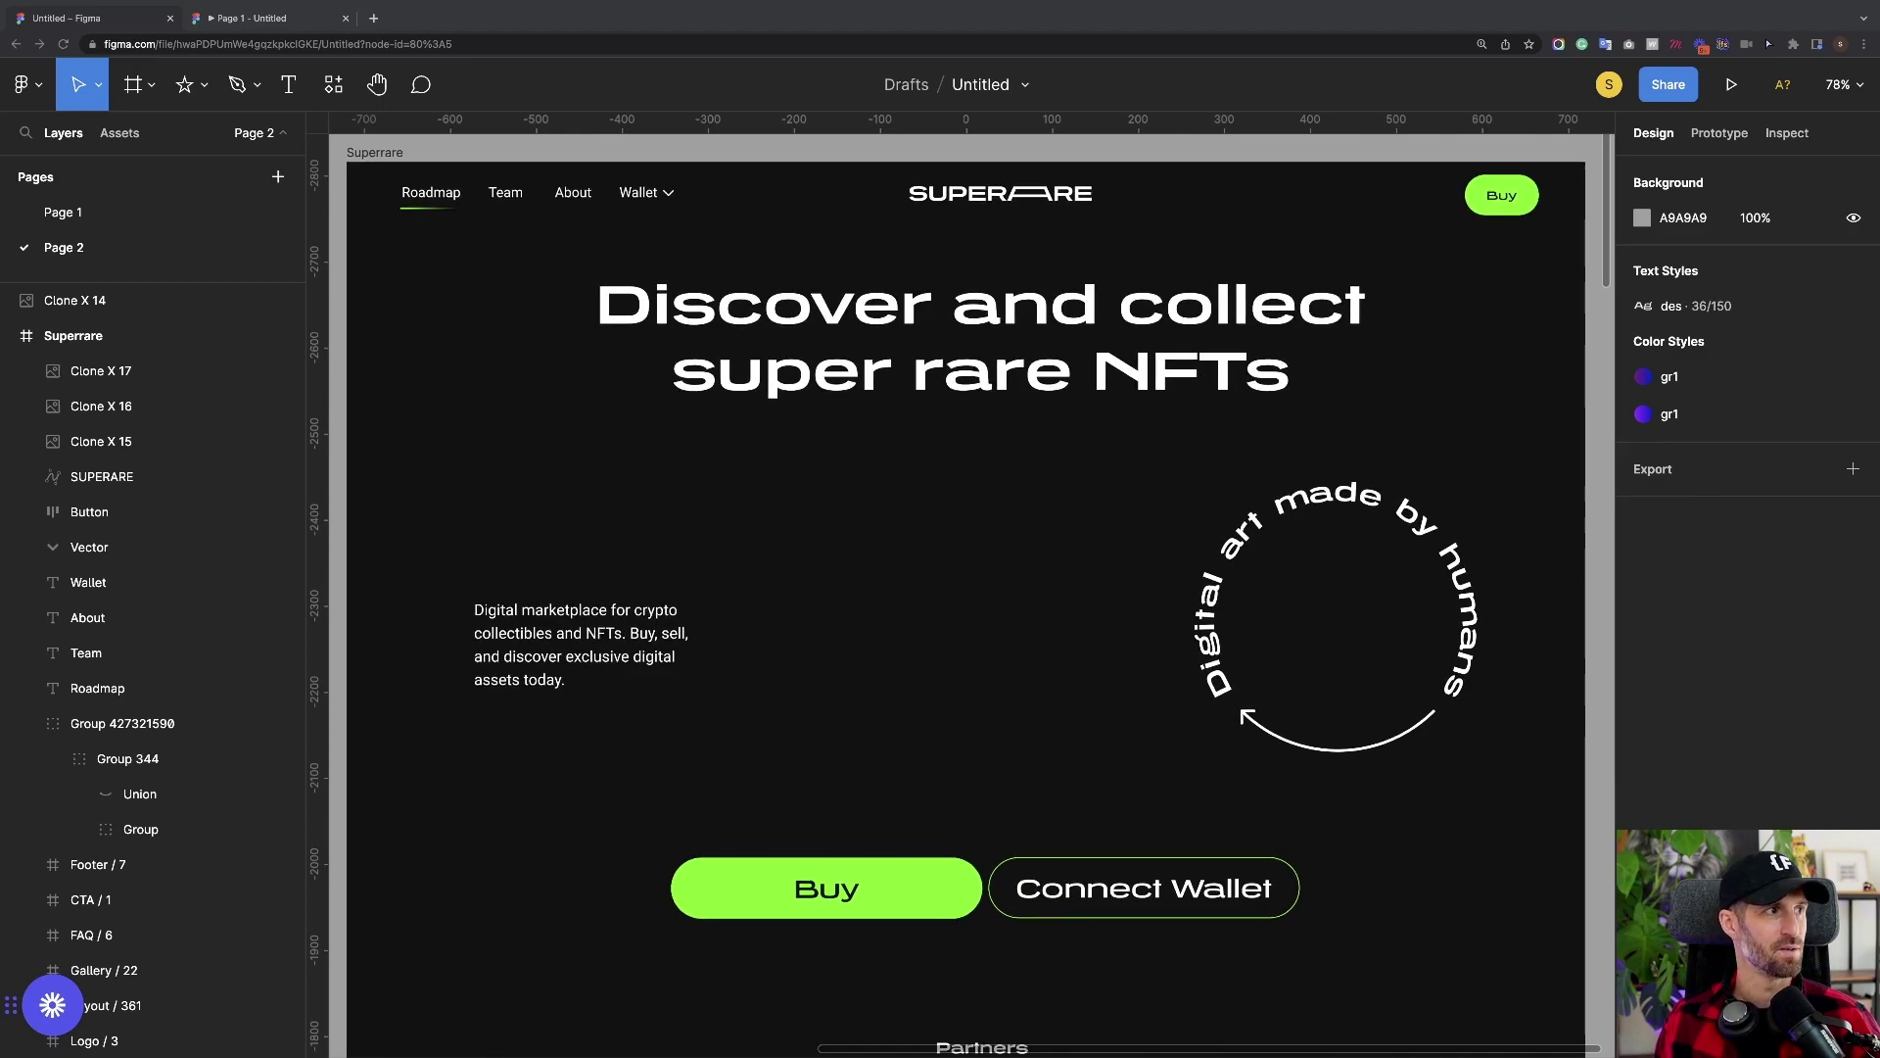
scroll(971, 585, left, 1)
click(250, 19)
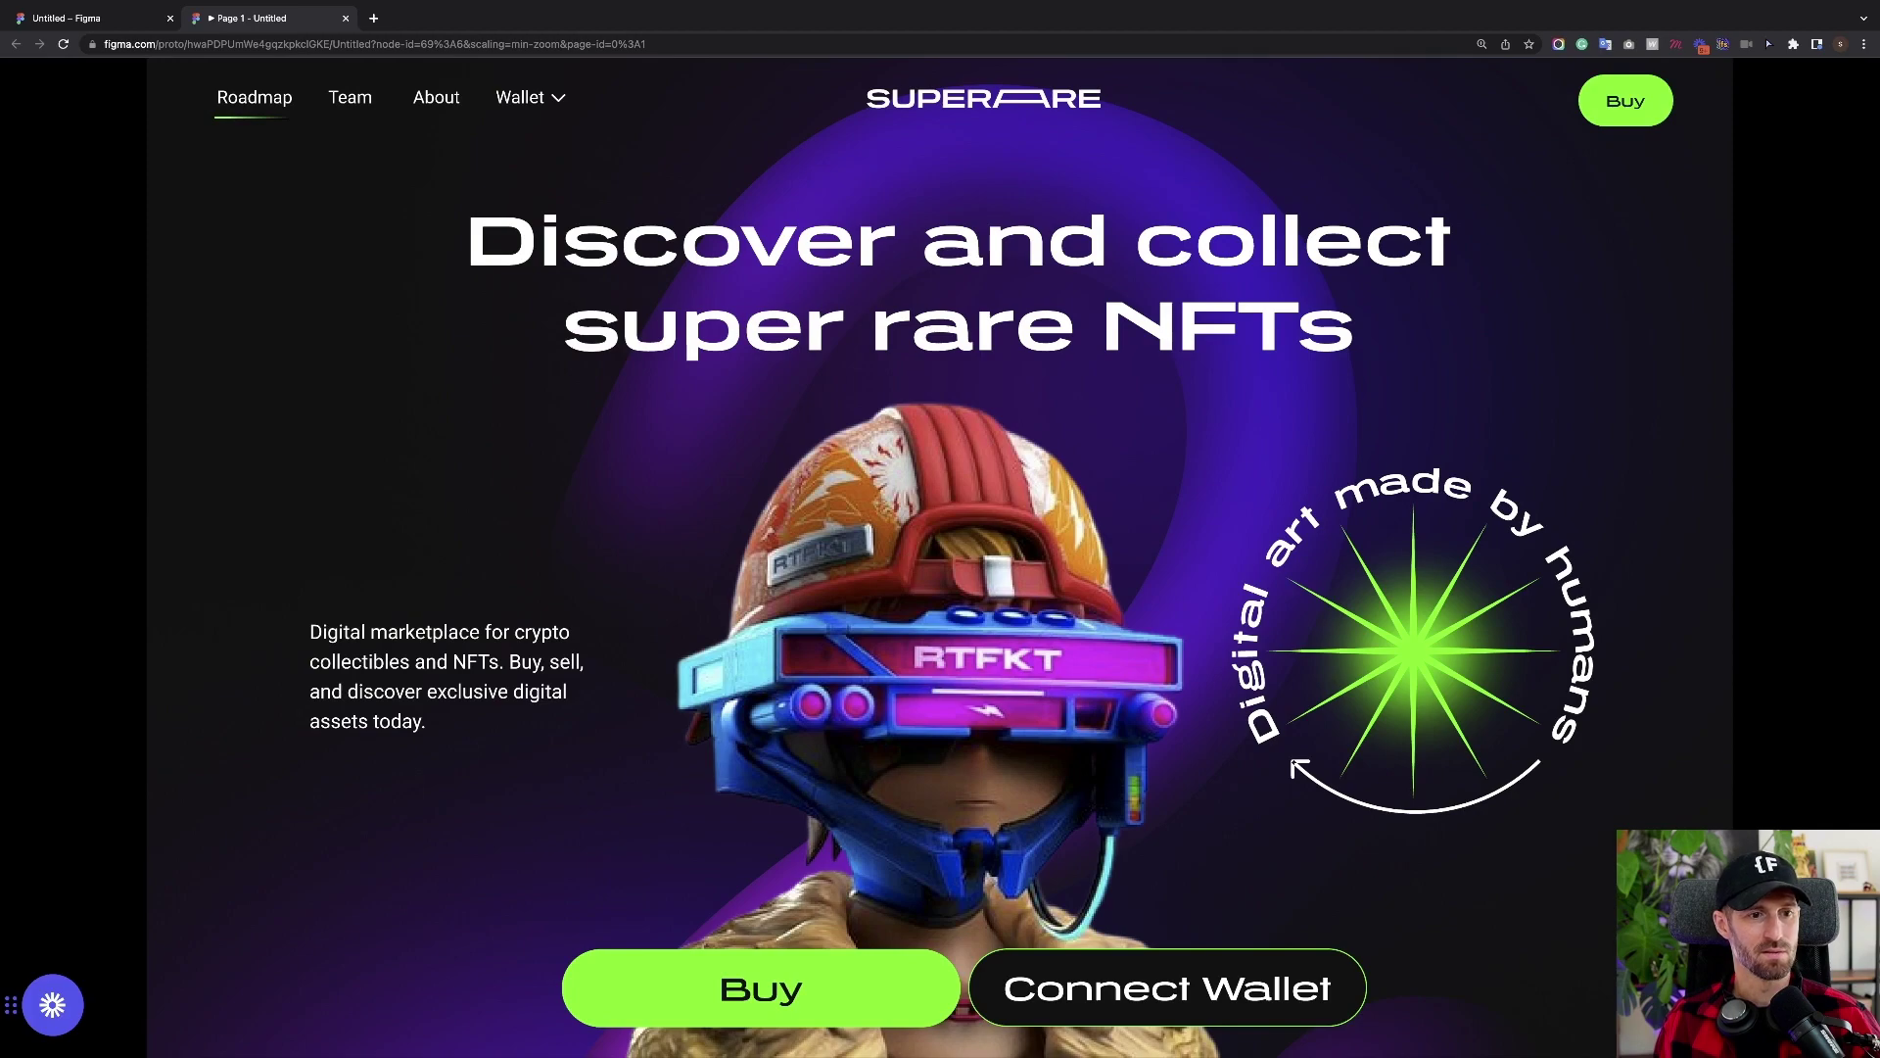
scroll(940, 558, down, 1)
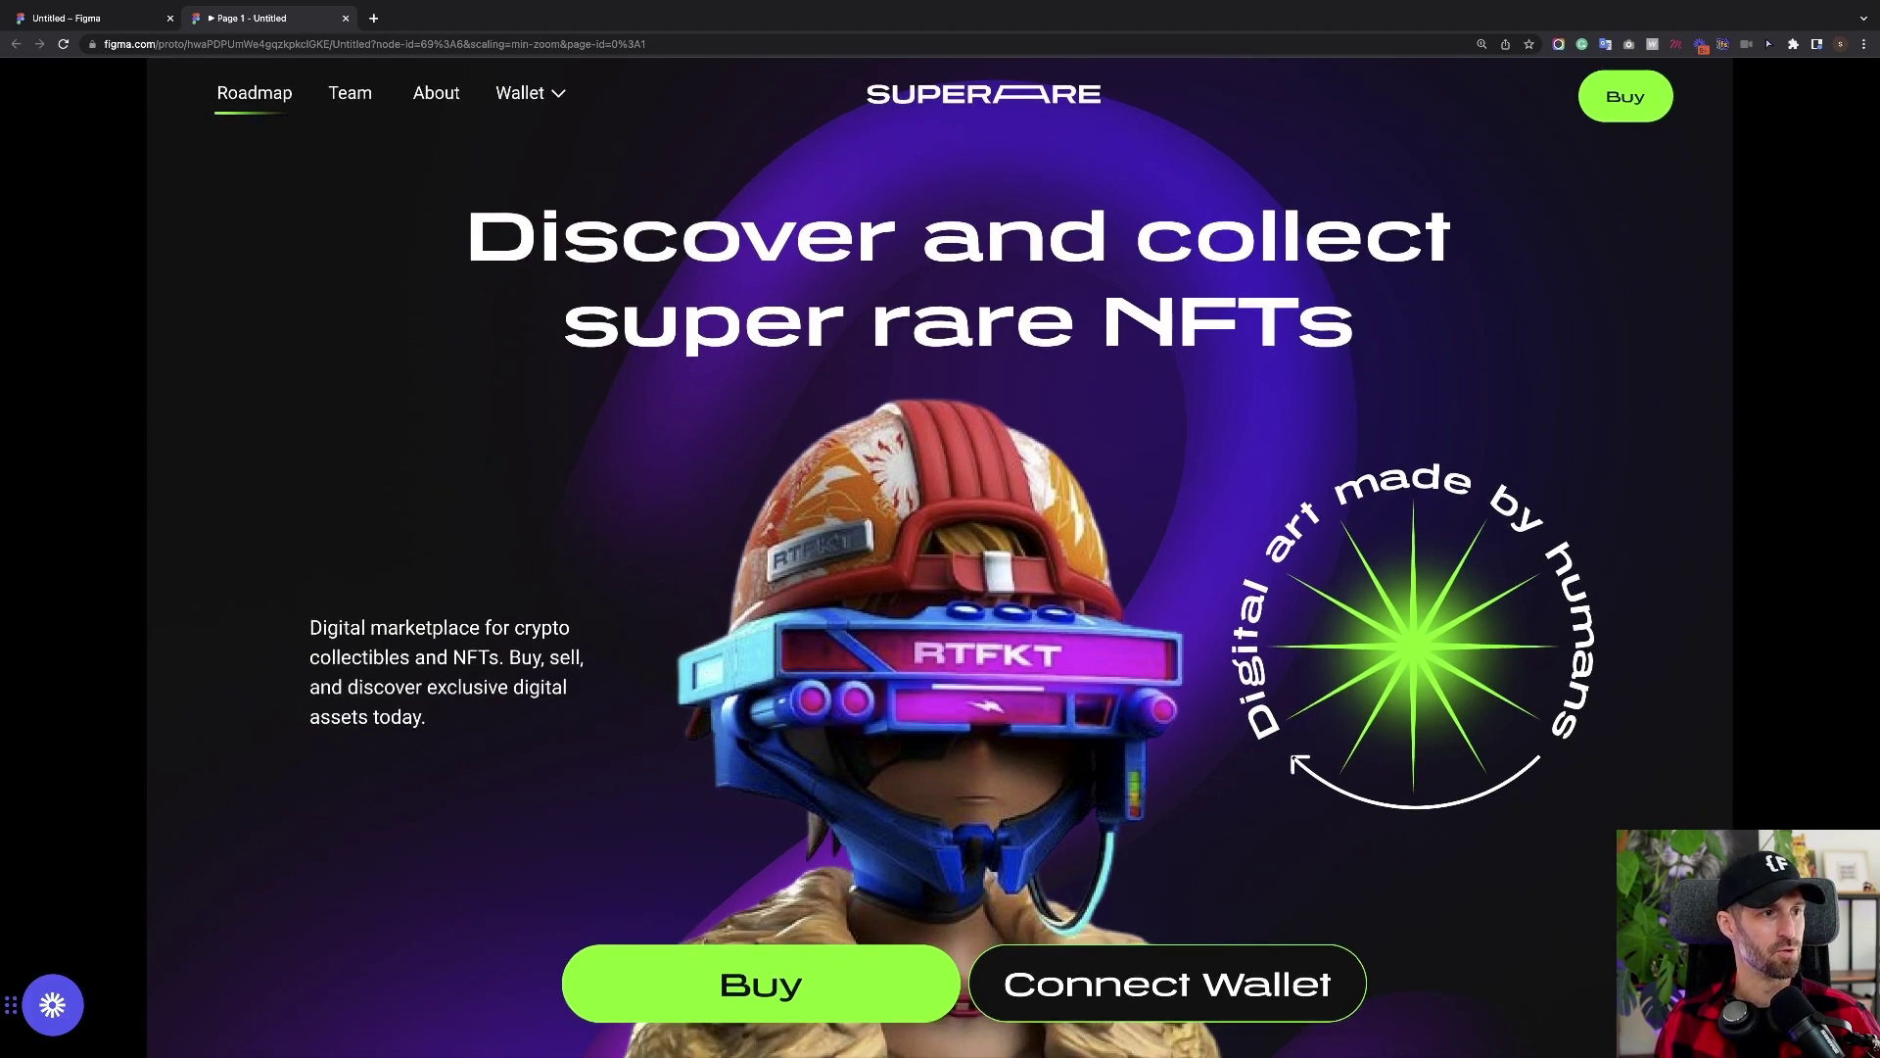
scroll(940, 549, down, 10)
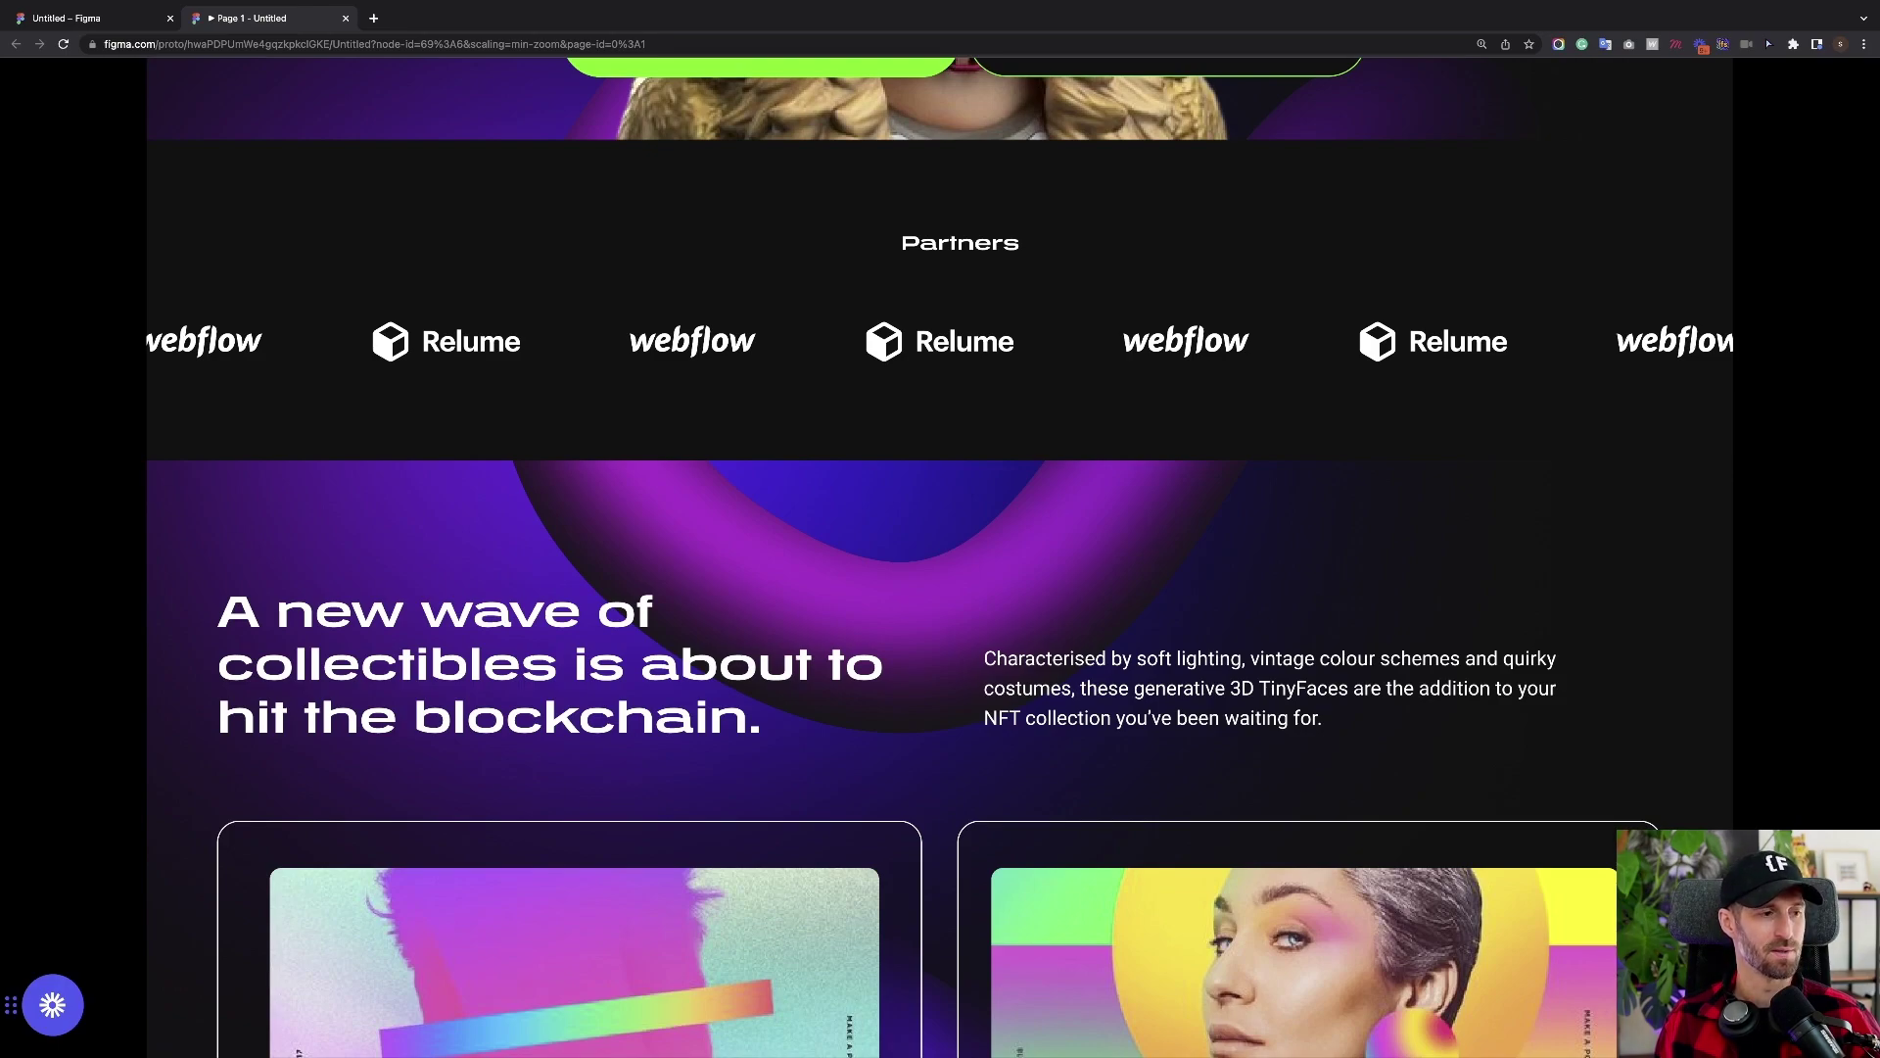
scroll(941, 557, up, 2)
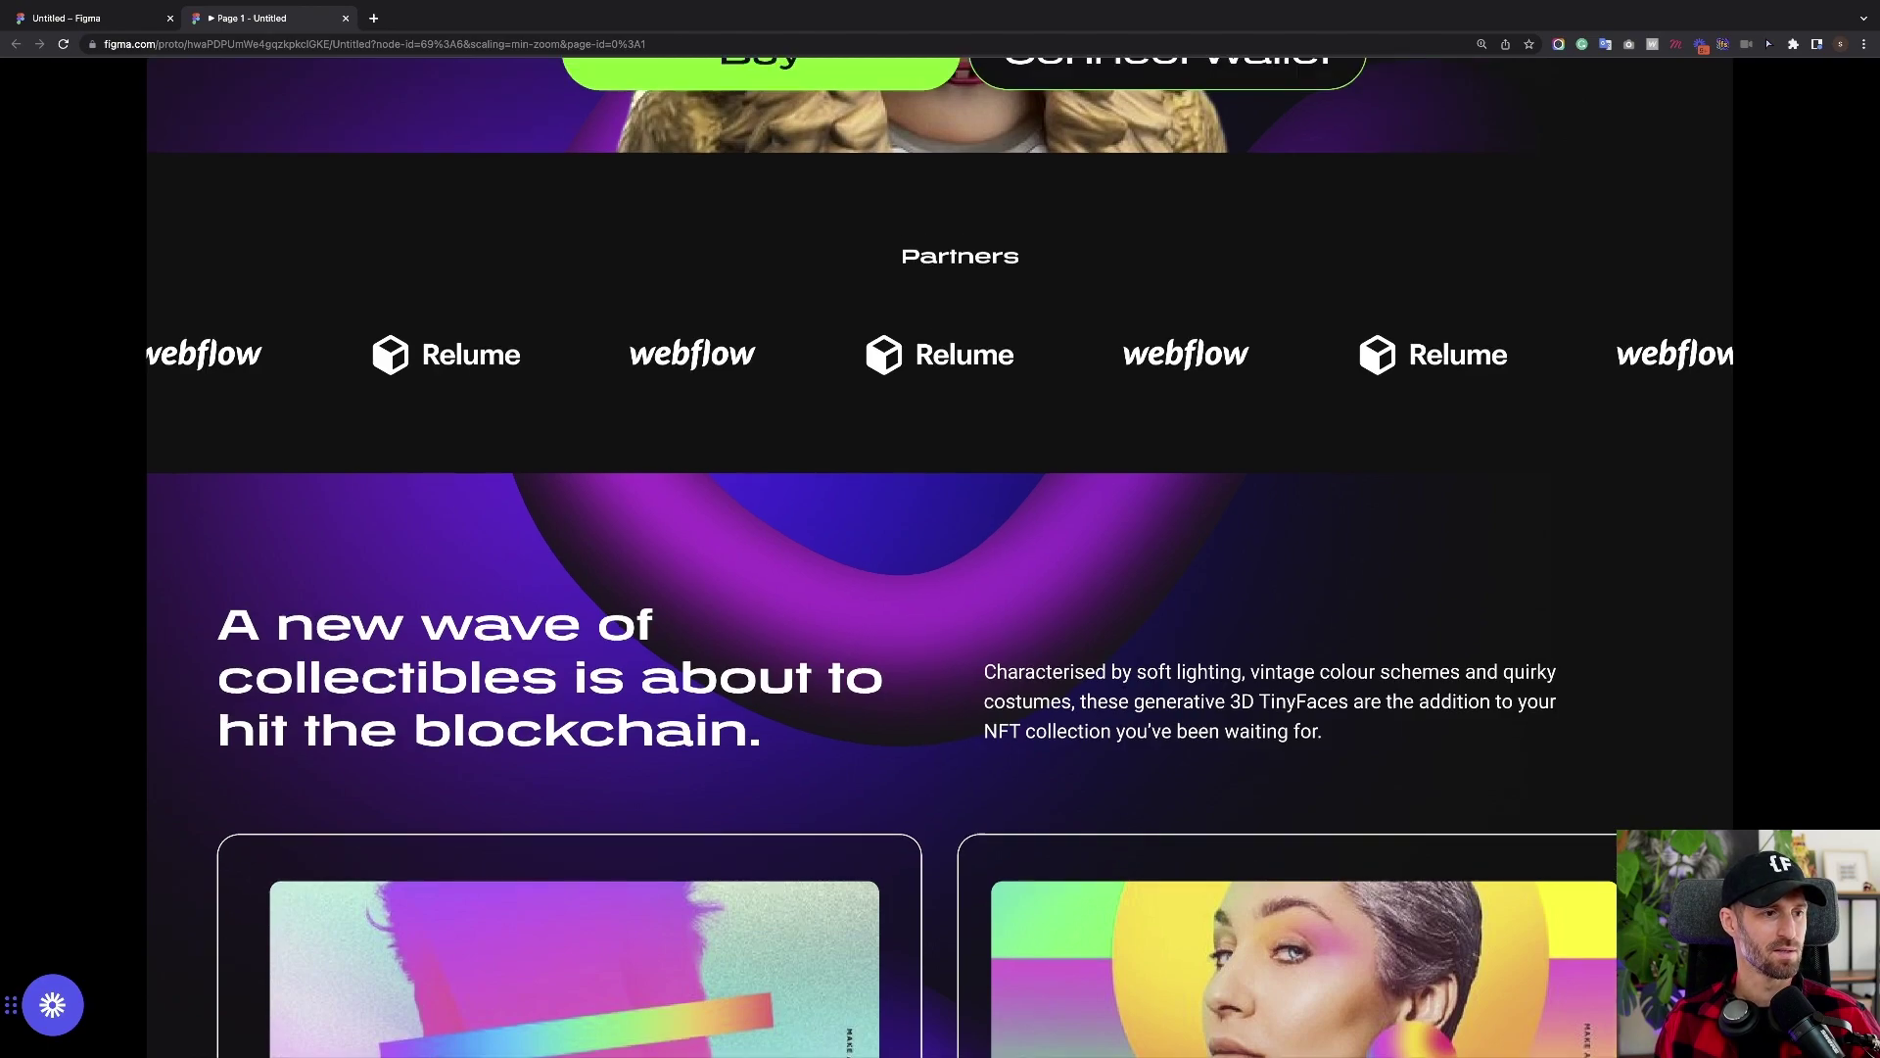
scroll(941, 556, down, 1)
scroll(940, 556, up, 8)
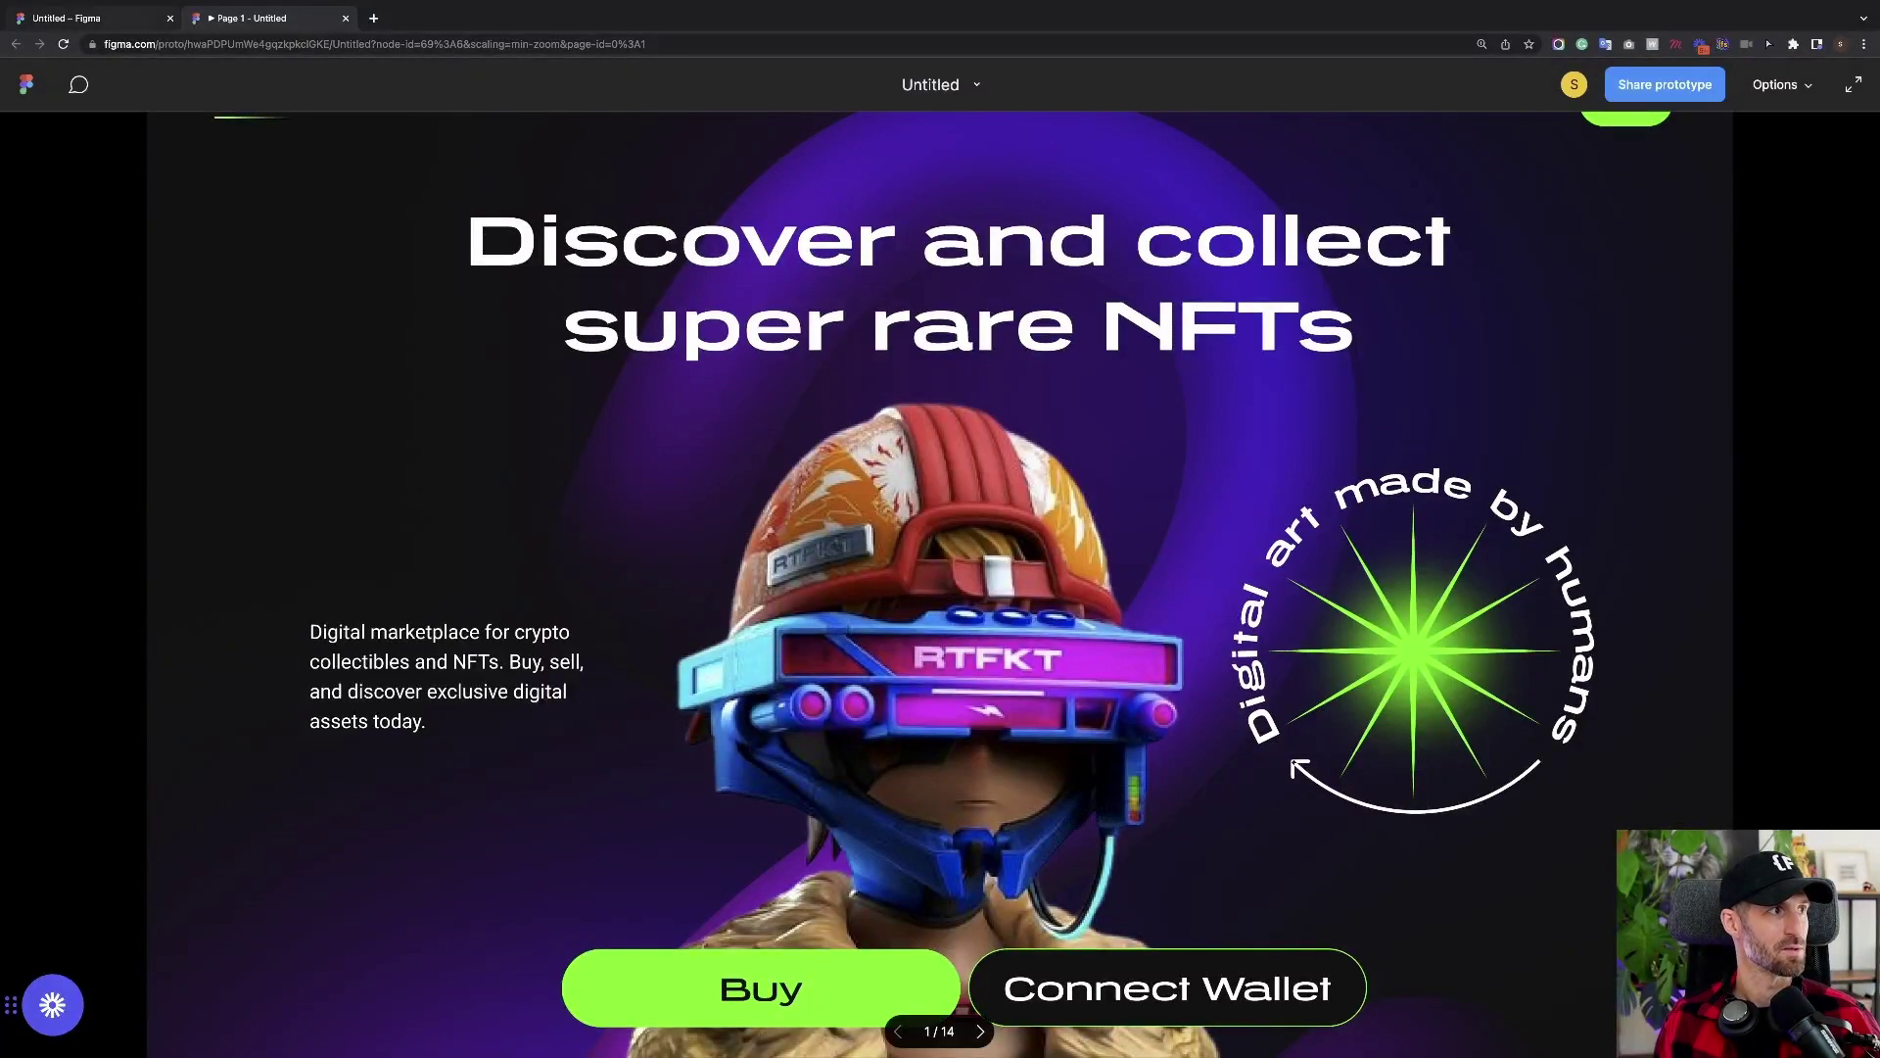
key(ctrl+shift+Tab)
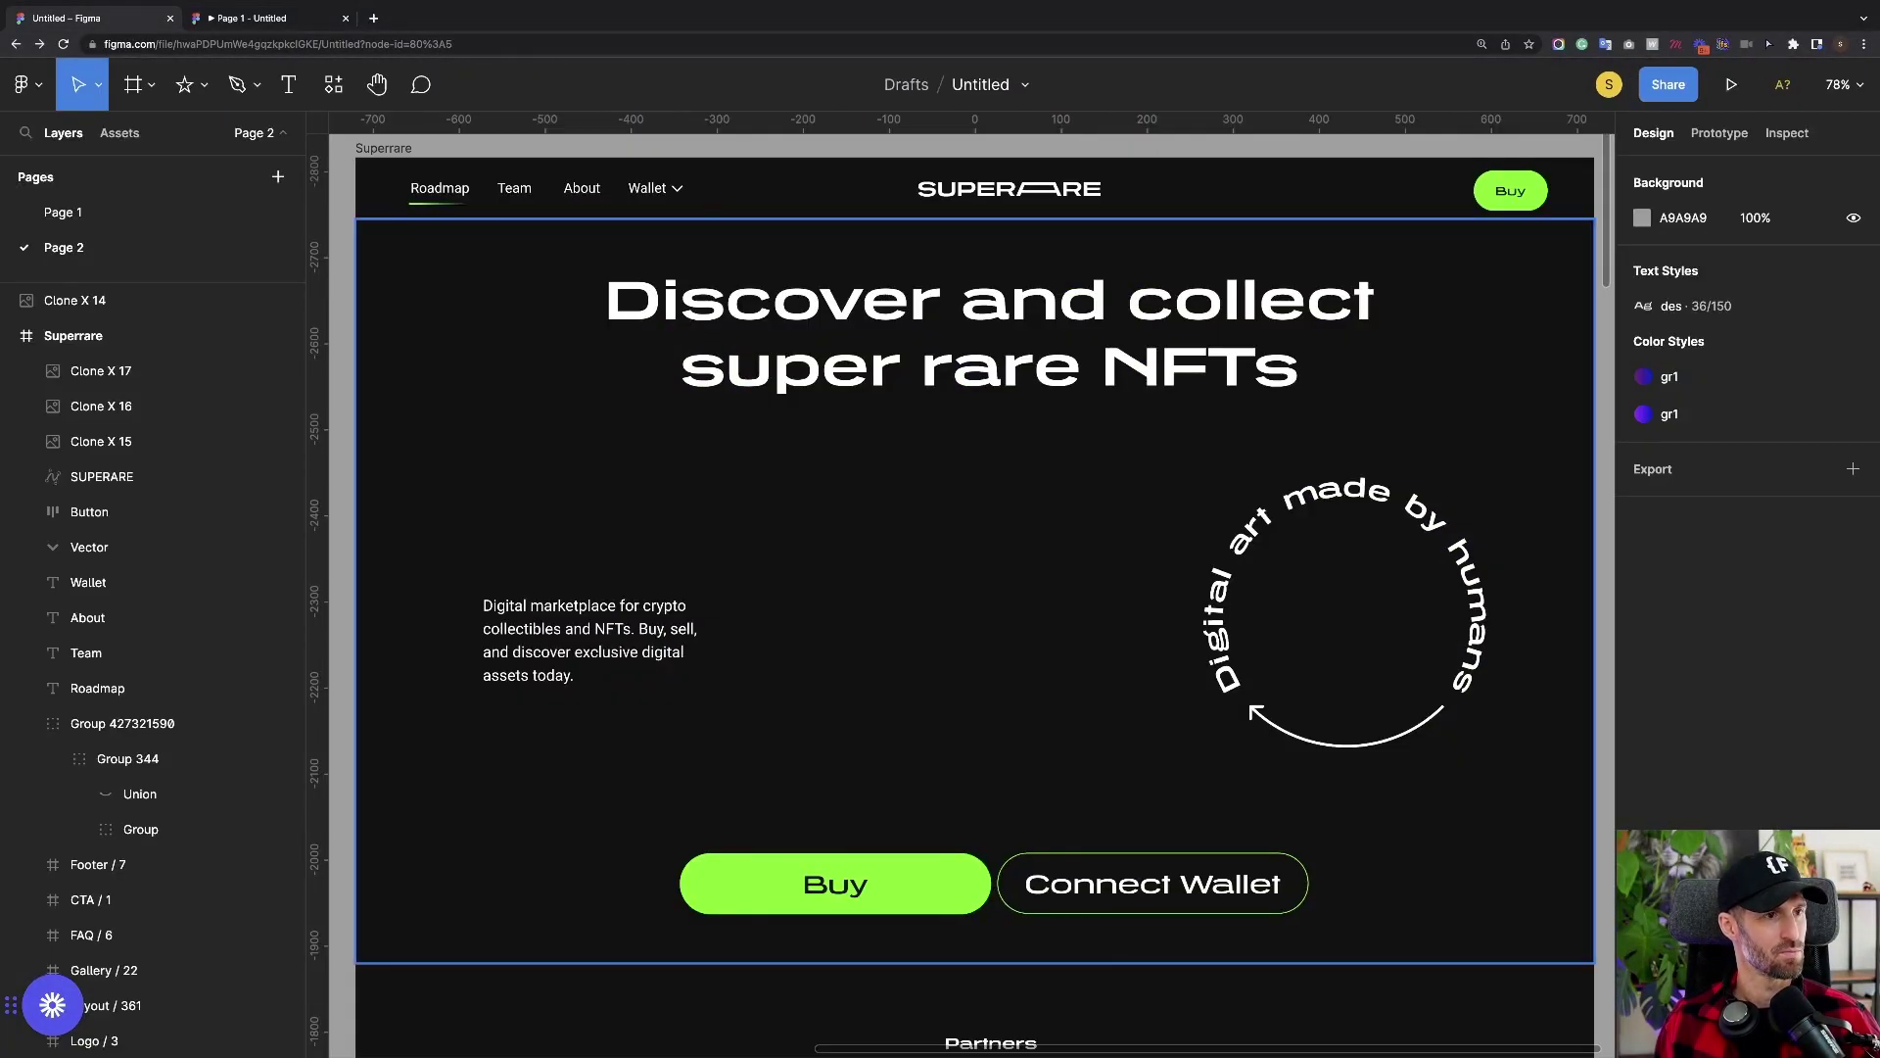
click(975, 441)
click(1009, 189)
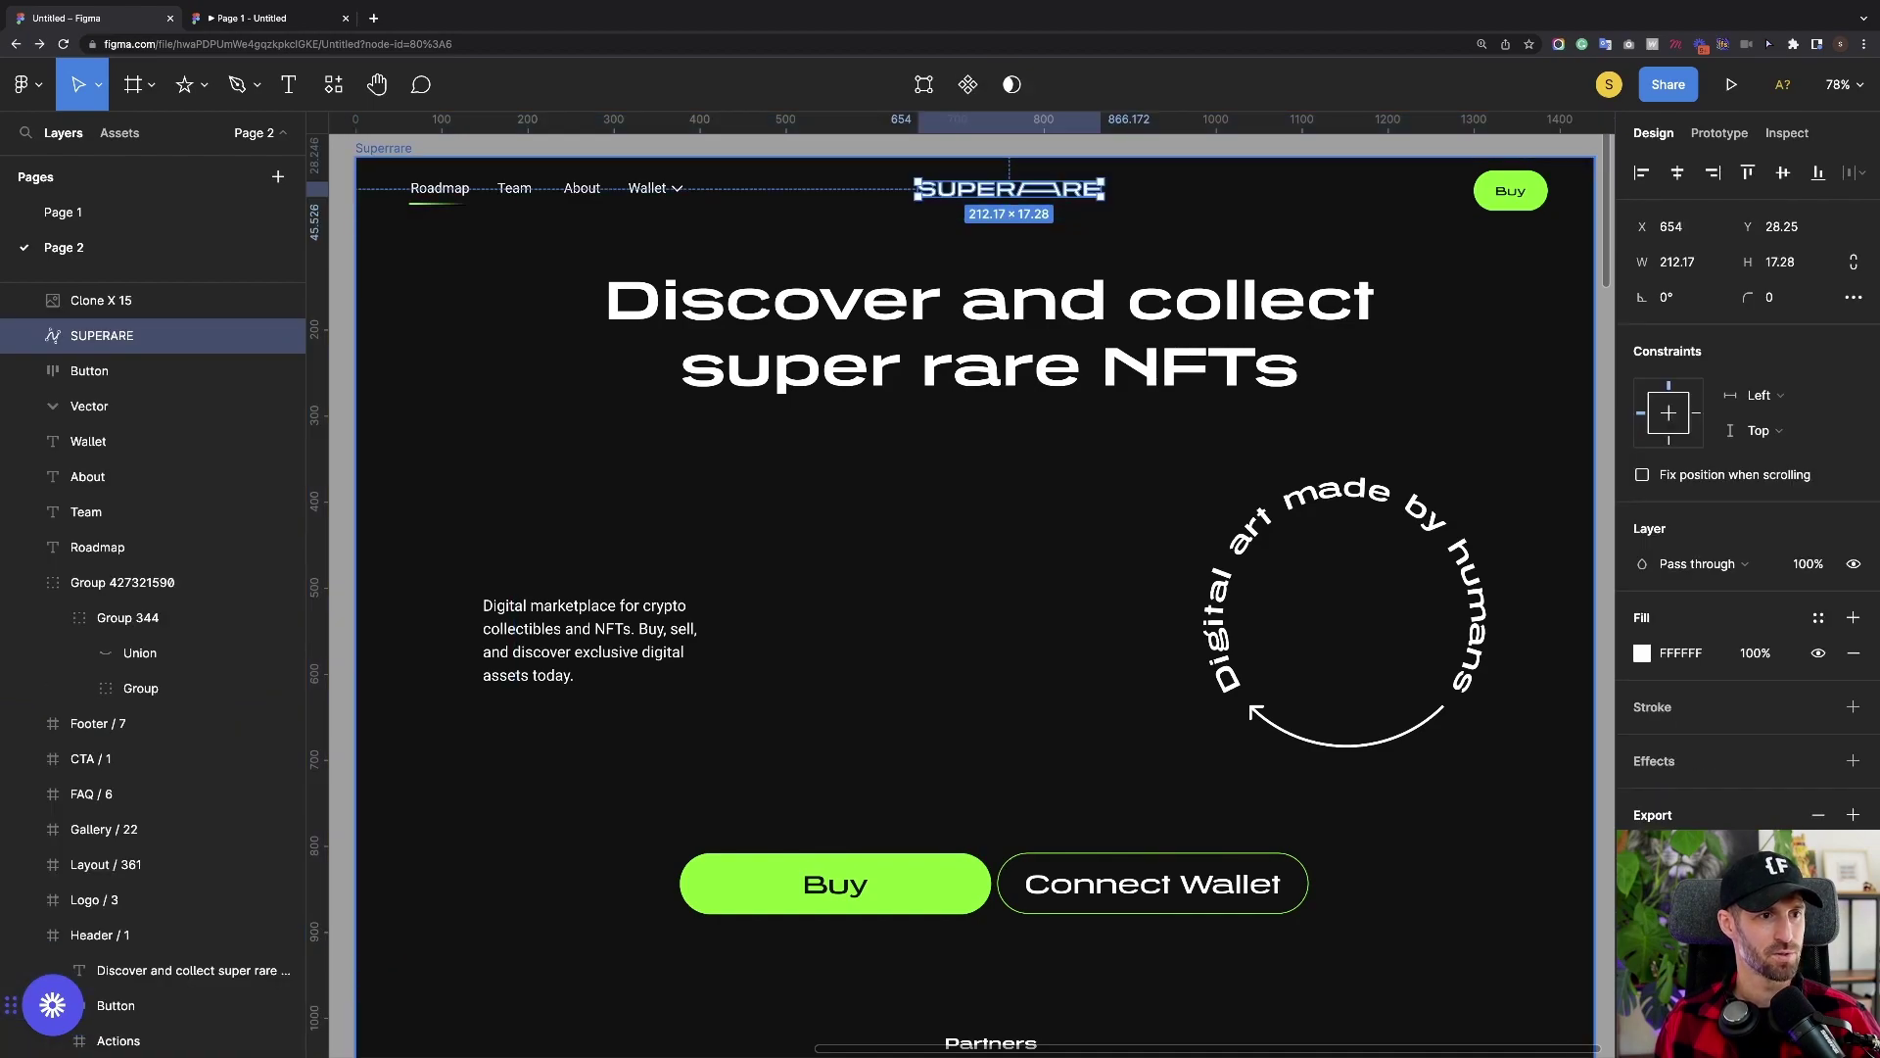
scroll(1197, 536, down, 2)
scroll(1197, 535, right, 5)
scroll(970, 588, right, 5)
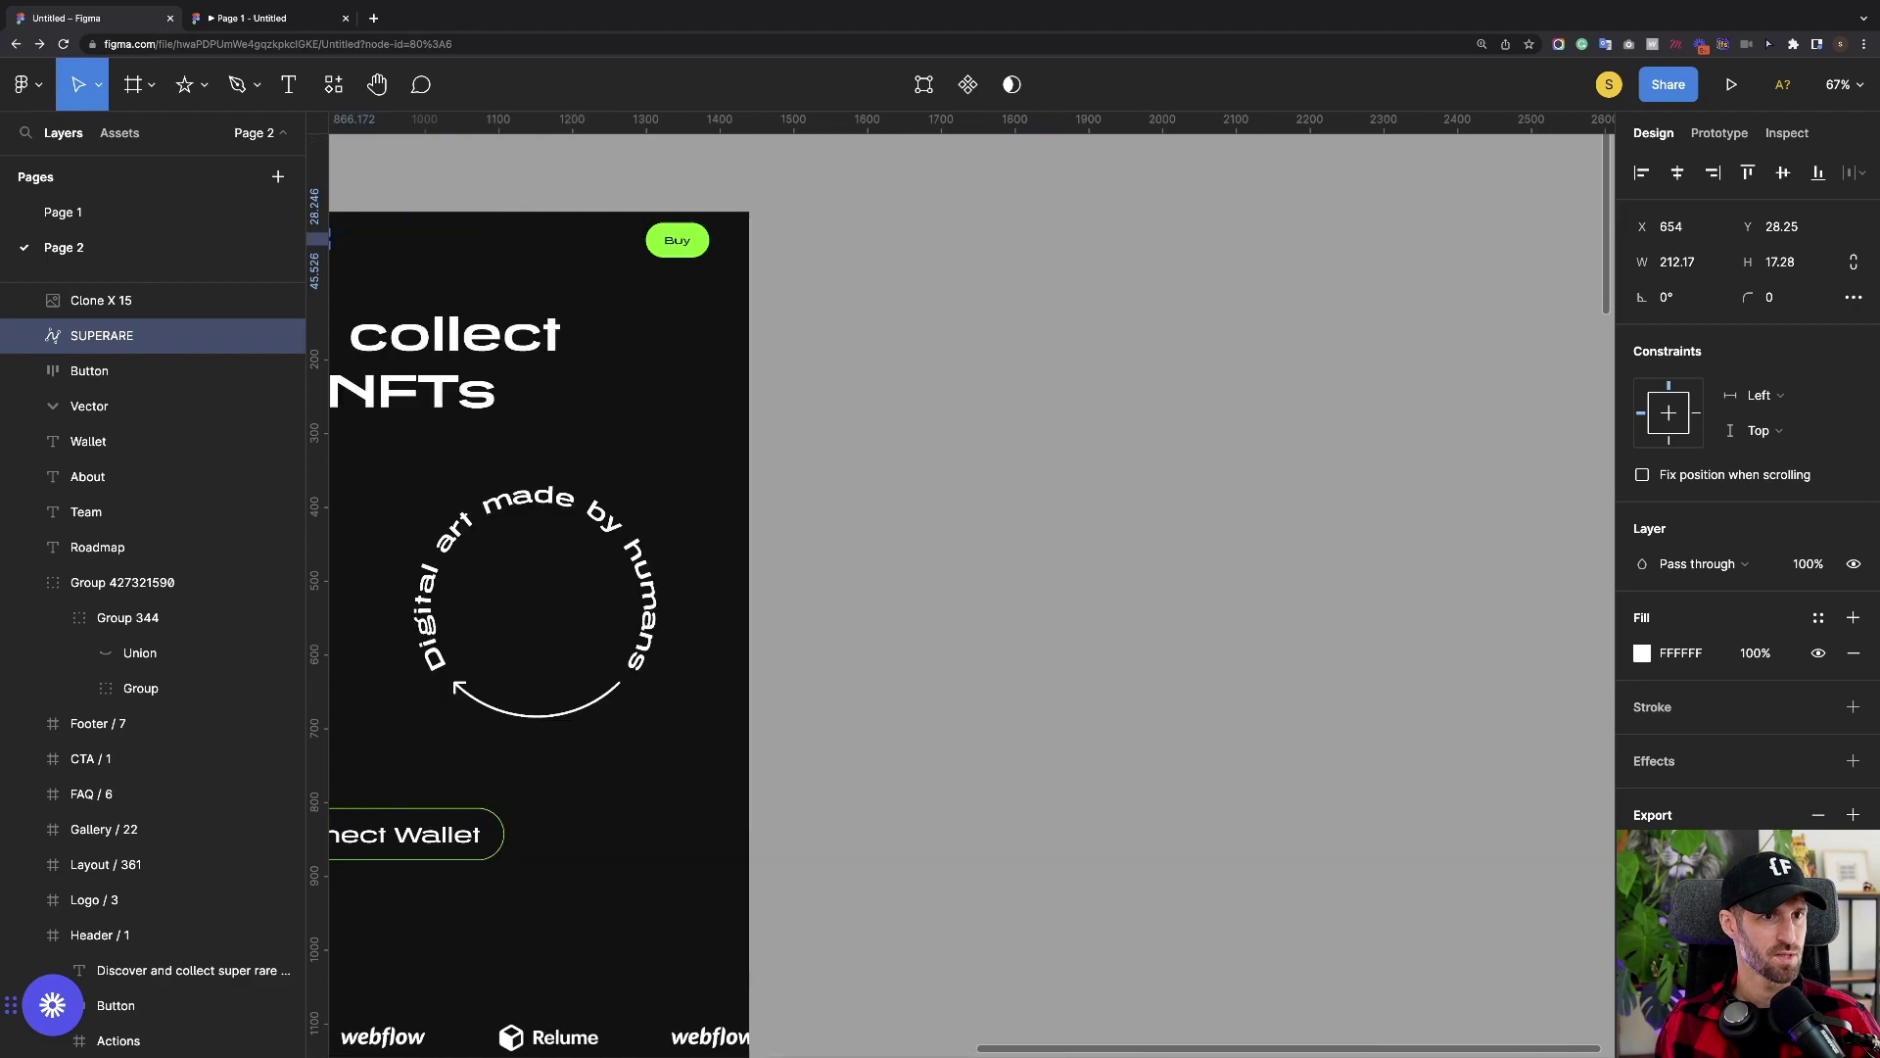
scroll(970, 588, down, 1)
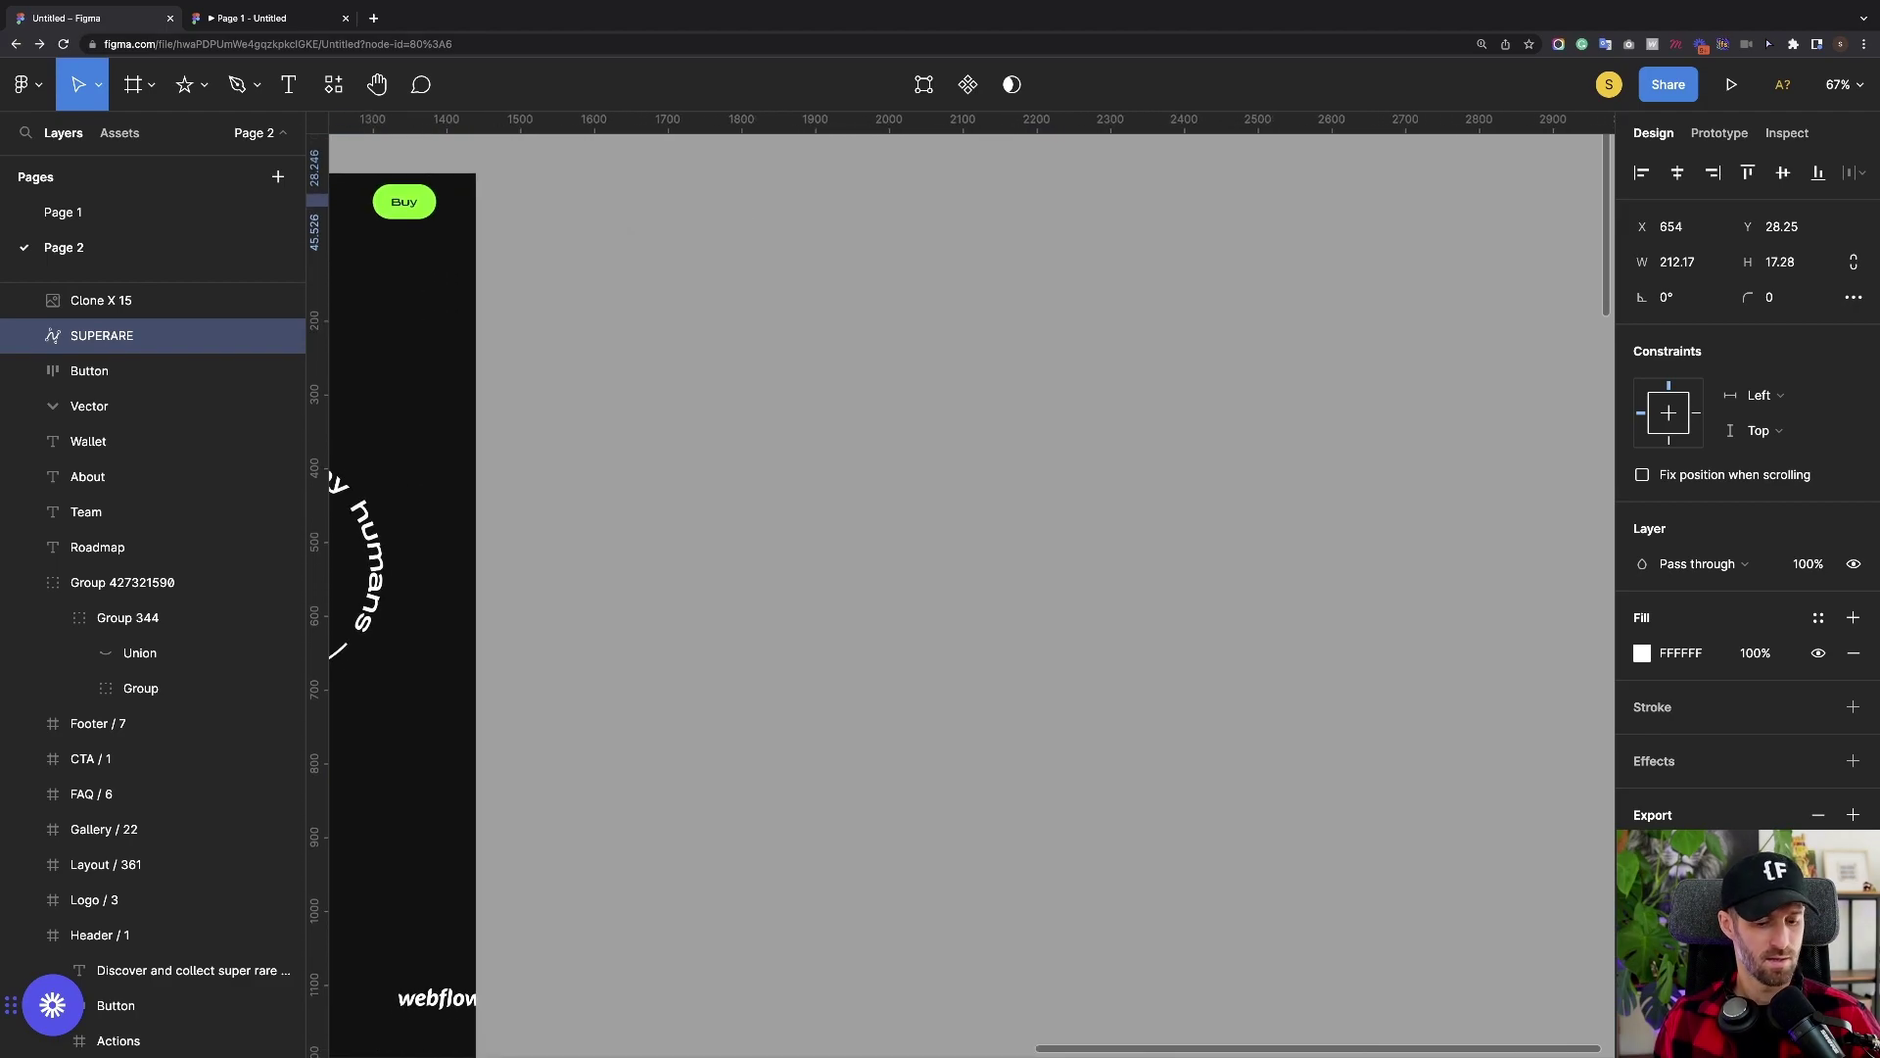
key(Escape)
scroll(969, 587, right, 1)
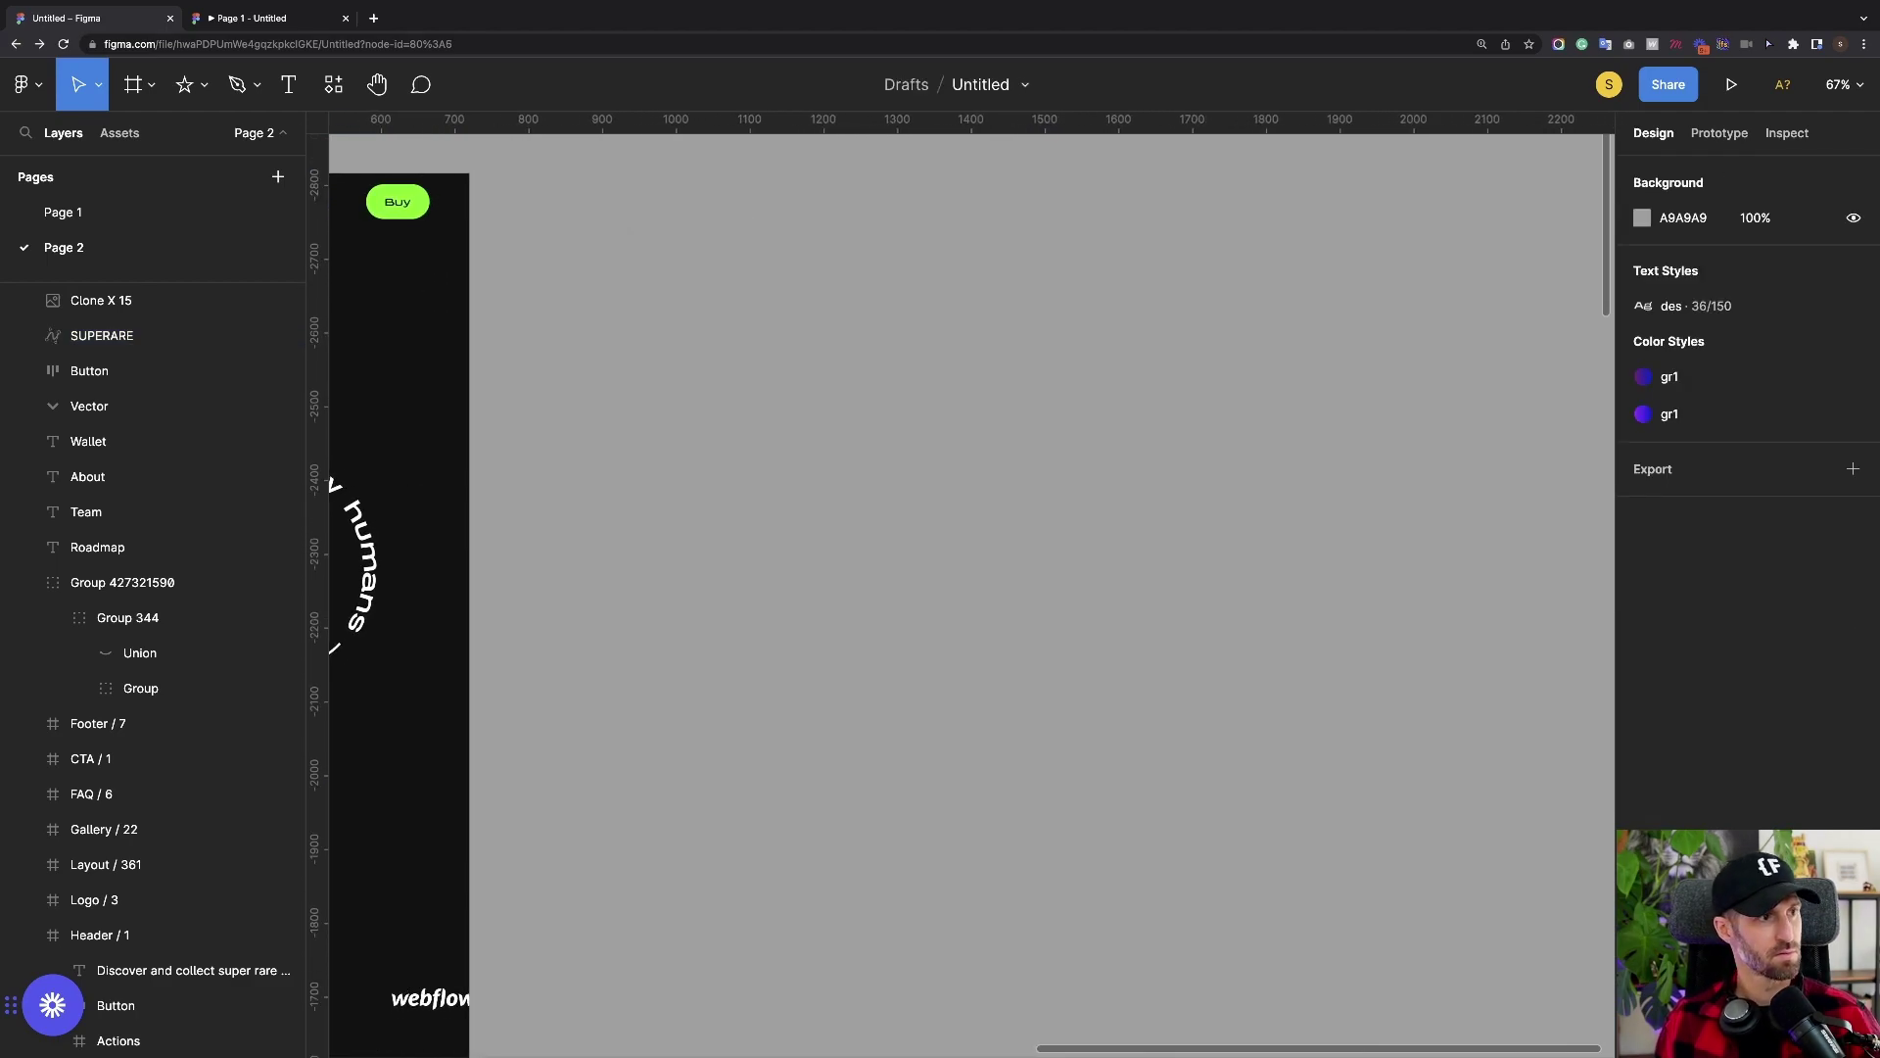
key(o)
drag(572, 215, 1295, 857)
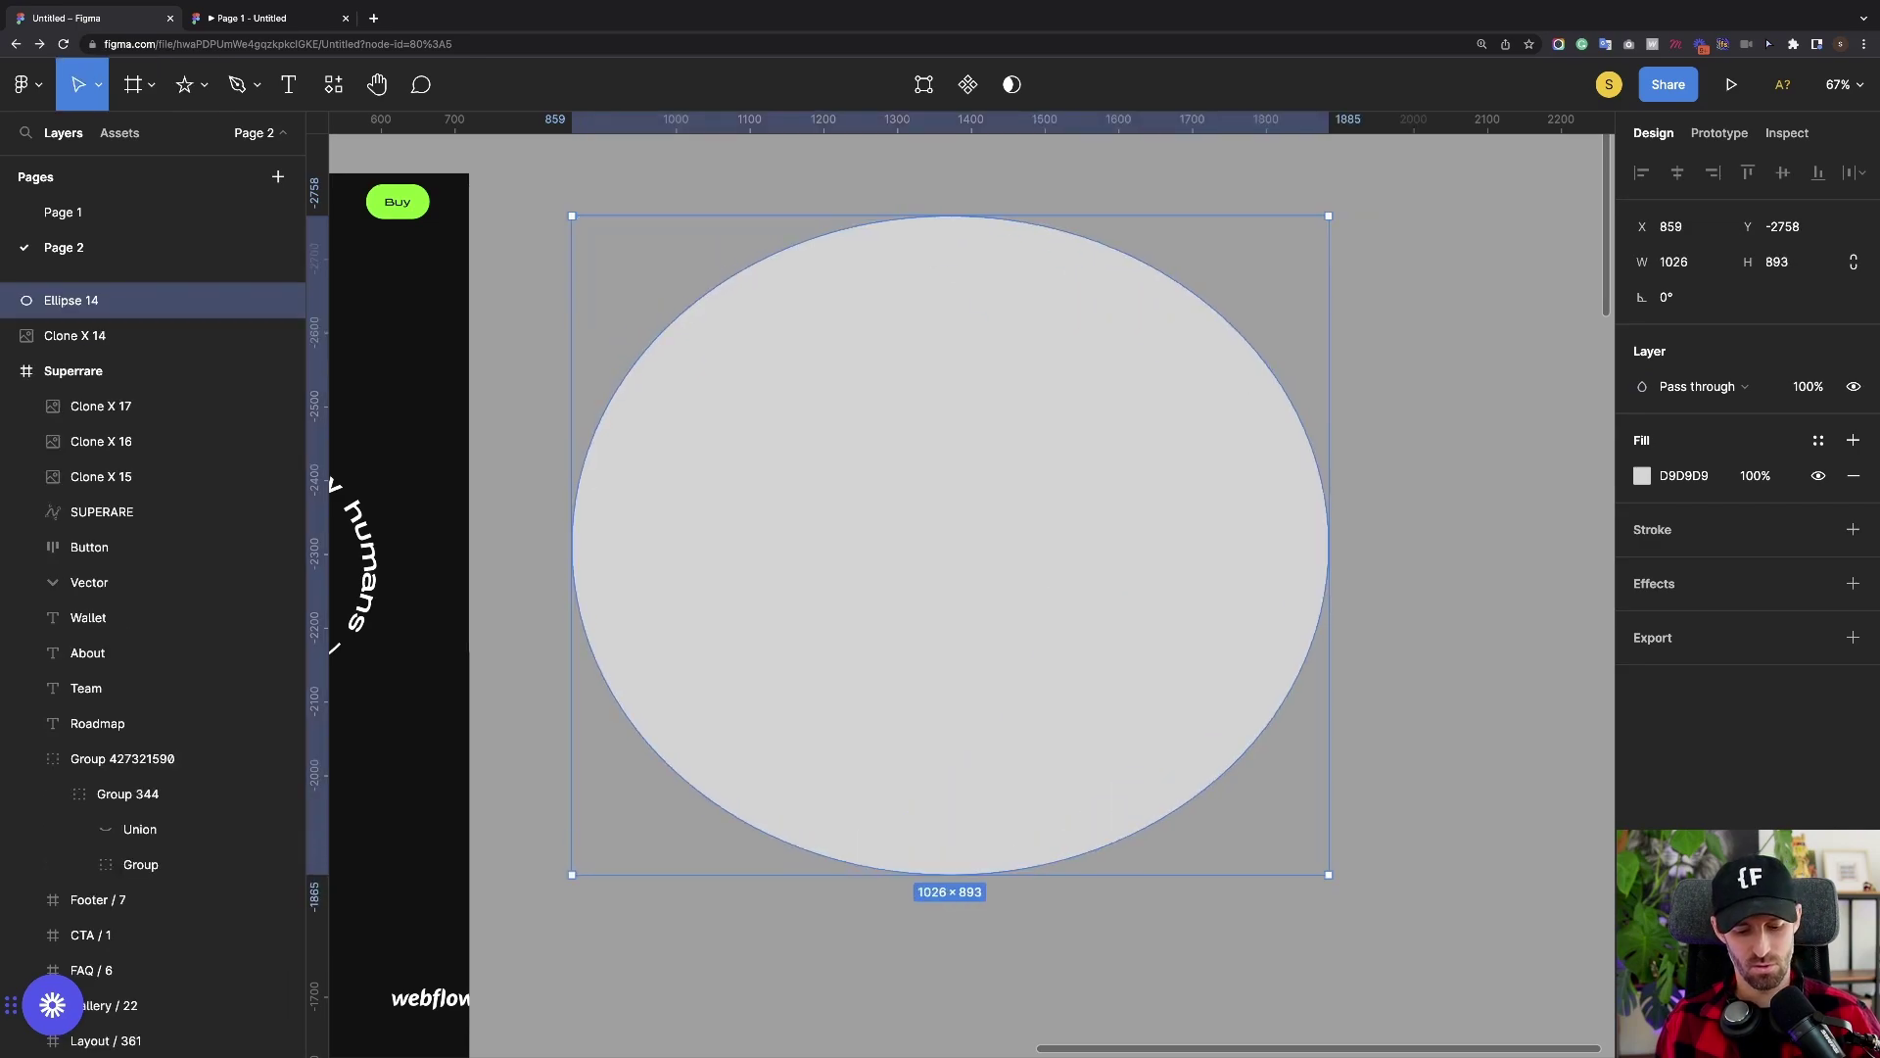
key(Delete)
Draw a large rectangle on the empty canvas beside the Superrare frame and move it slightly closer to the frame
key(r)
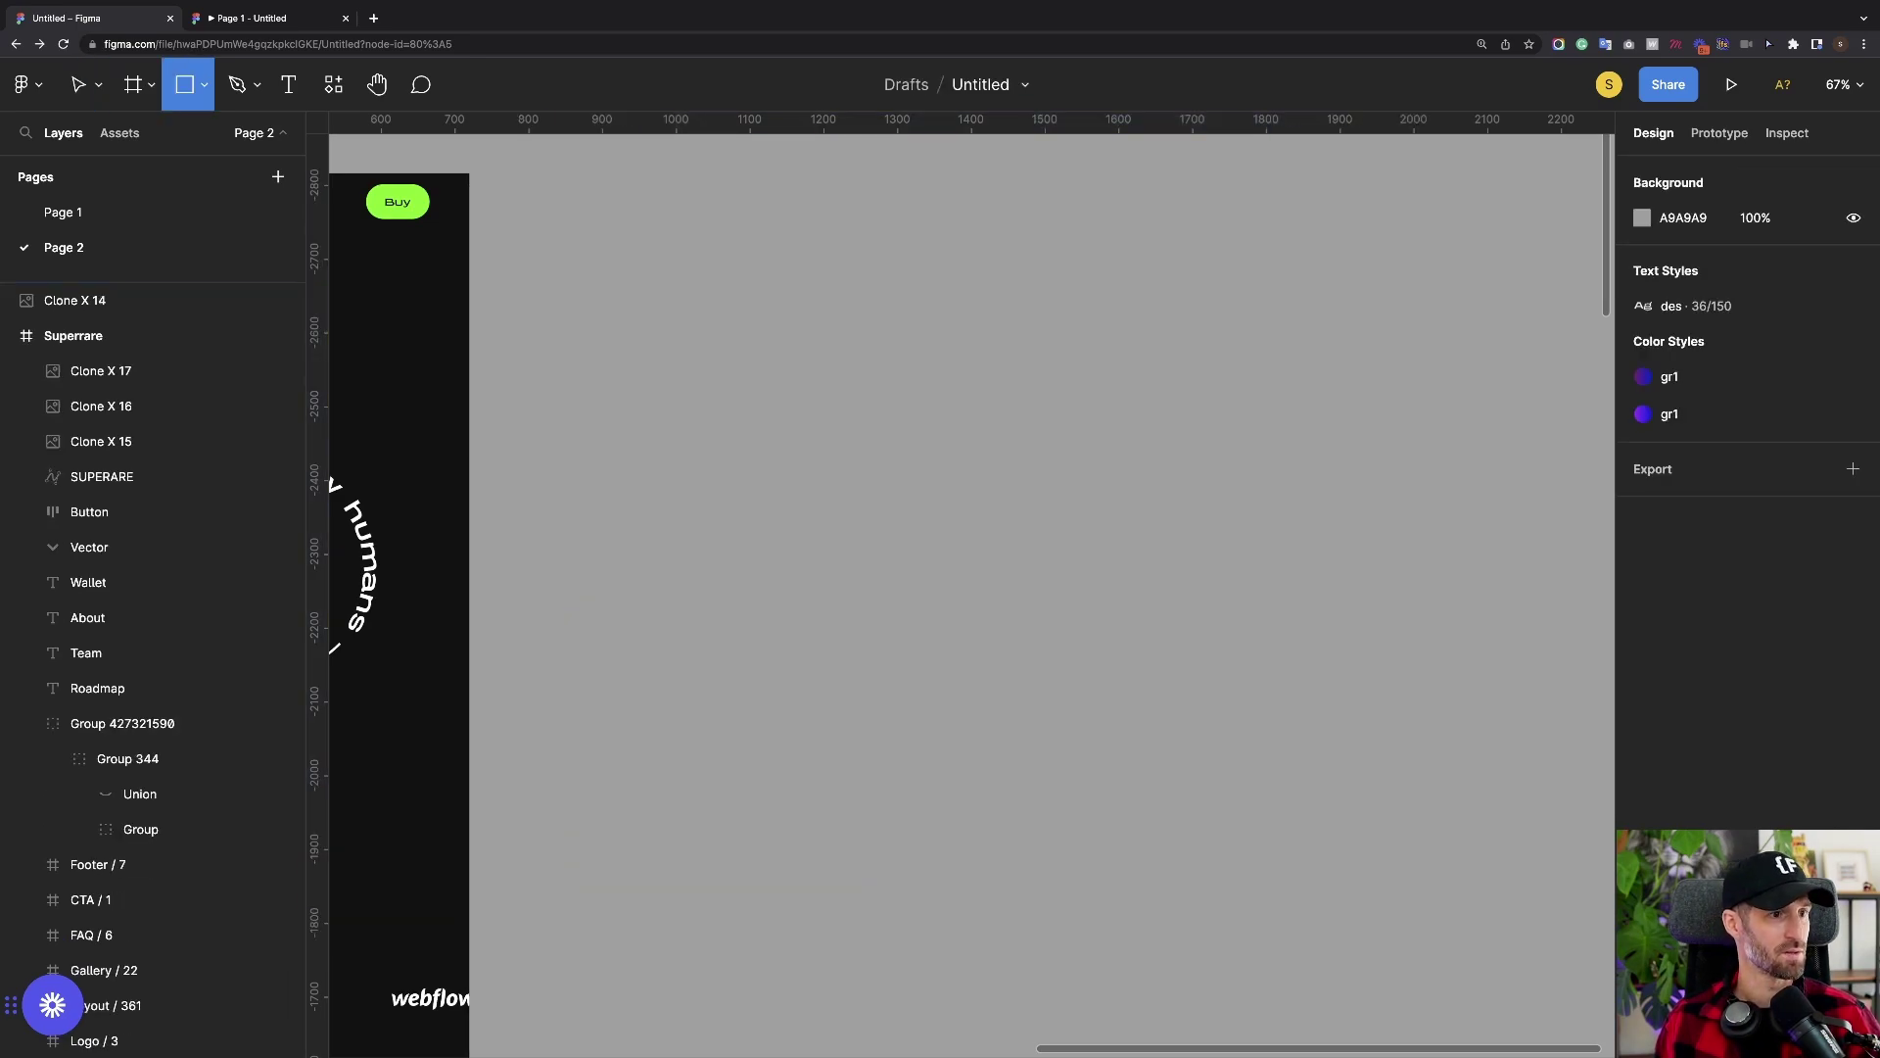
drag(597, 201, 1365, 994)
click(1450, 862)
scroll(1450, 862, left, 2)
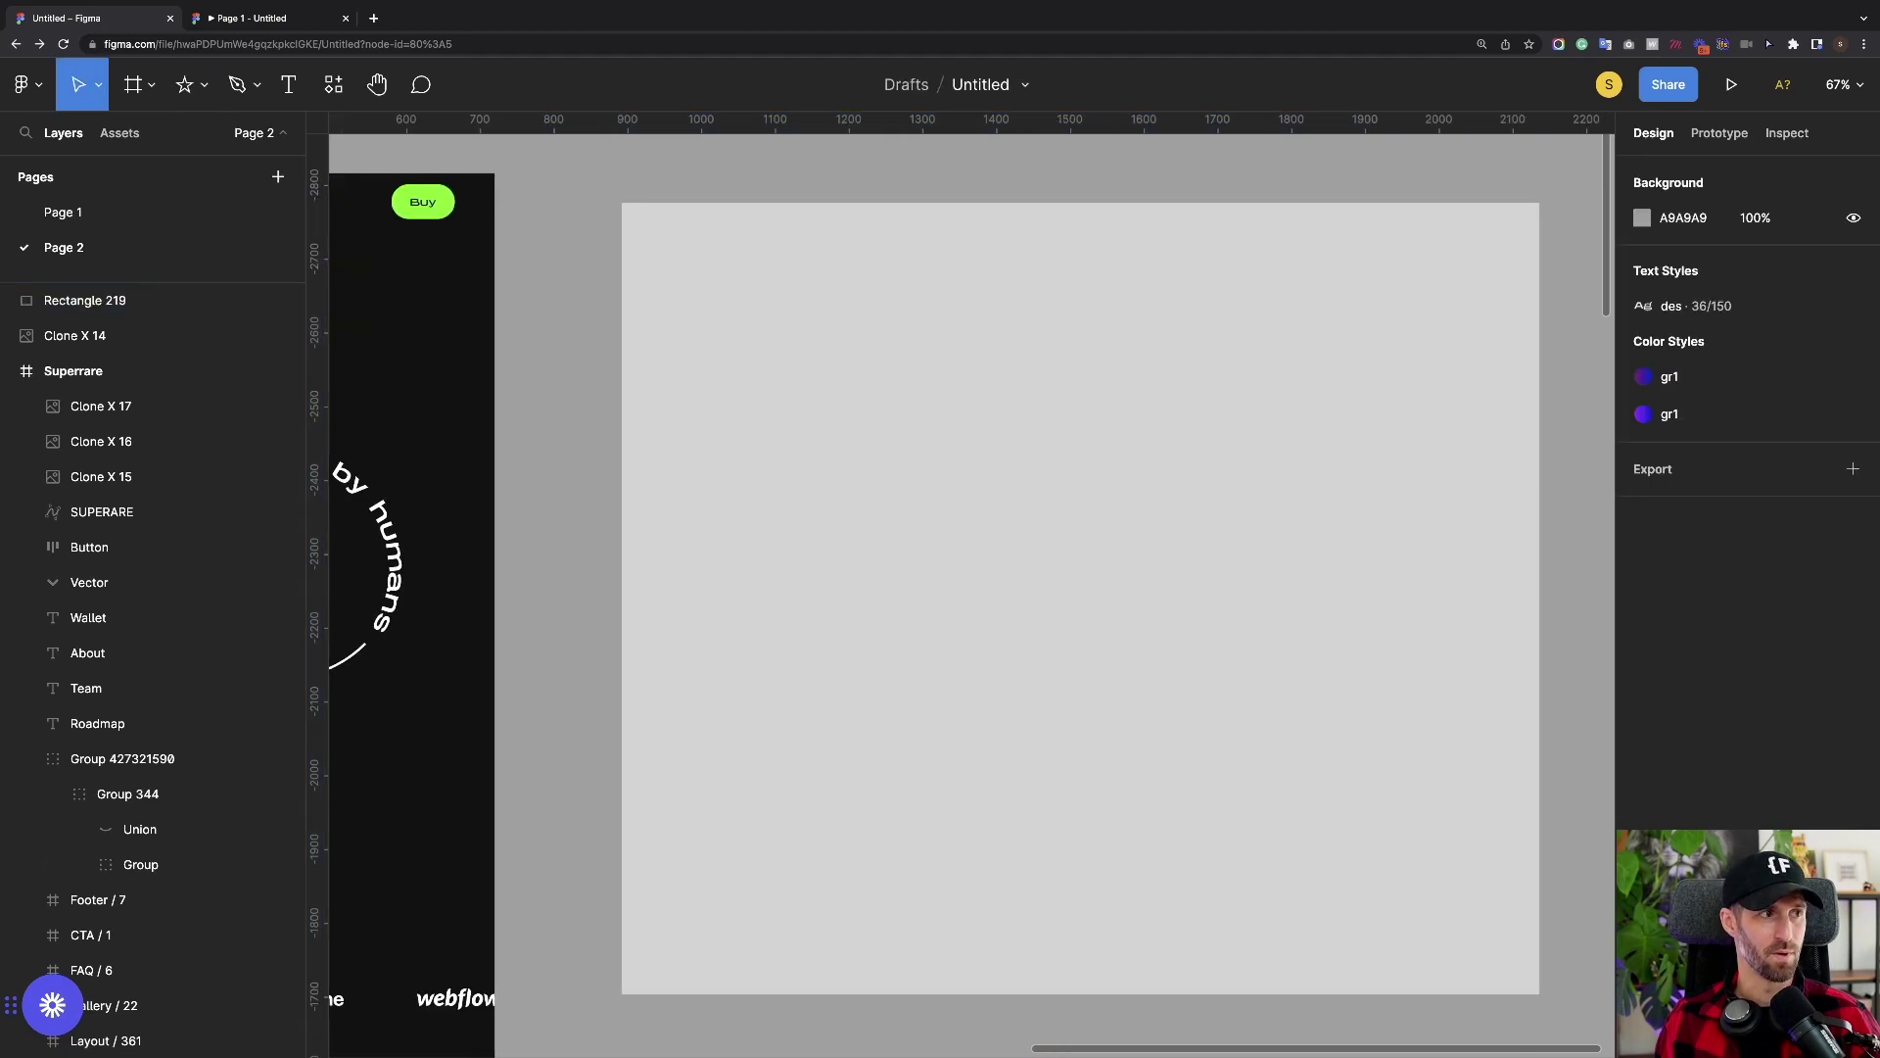
drag(1273, 489, 1214, 480)
click(1530, 470)
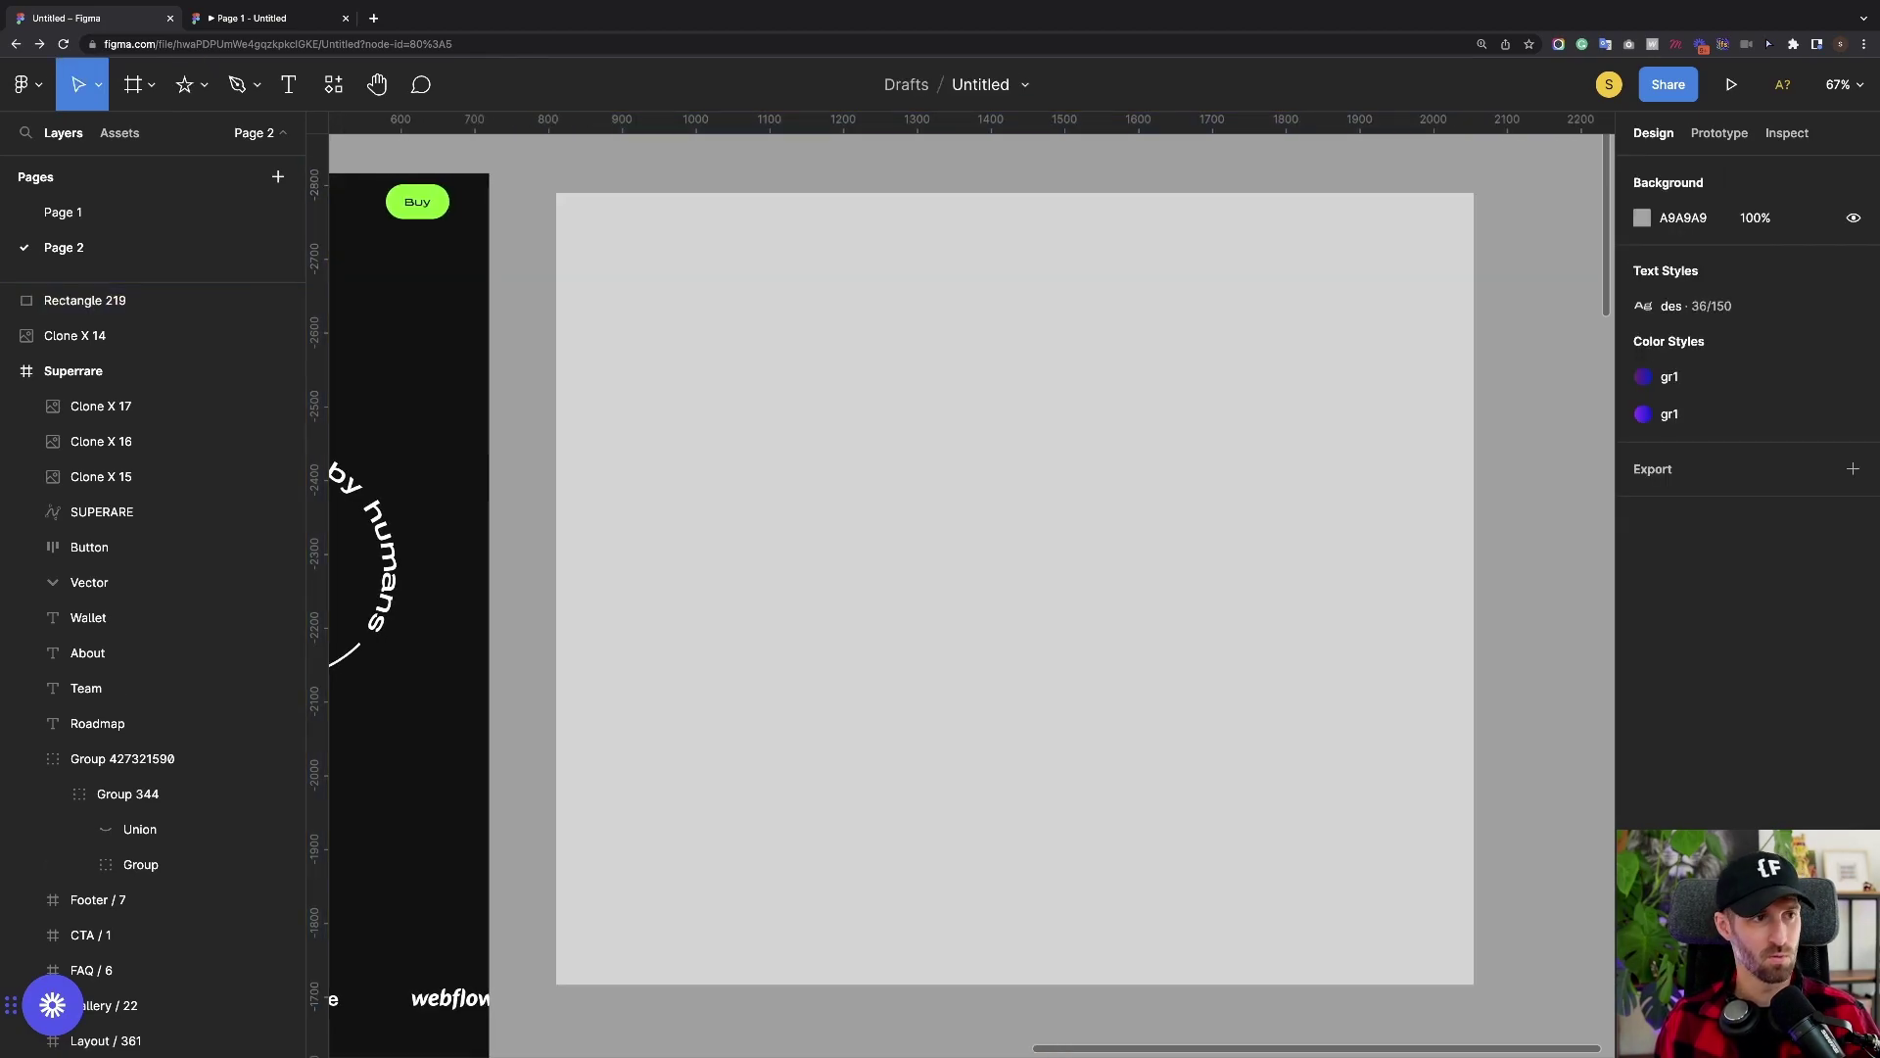
Draw the upper part of a 2-shaped curve over the rectangle with the Pen tool, arching over and down the right side
key(p)
scroll(799, 391, down, 2)
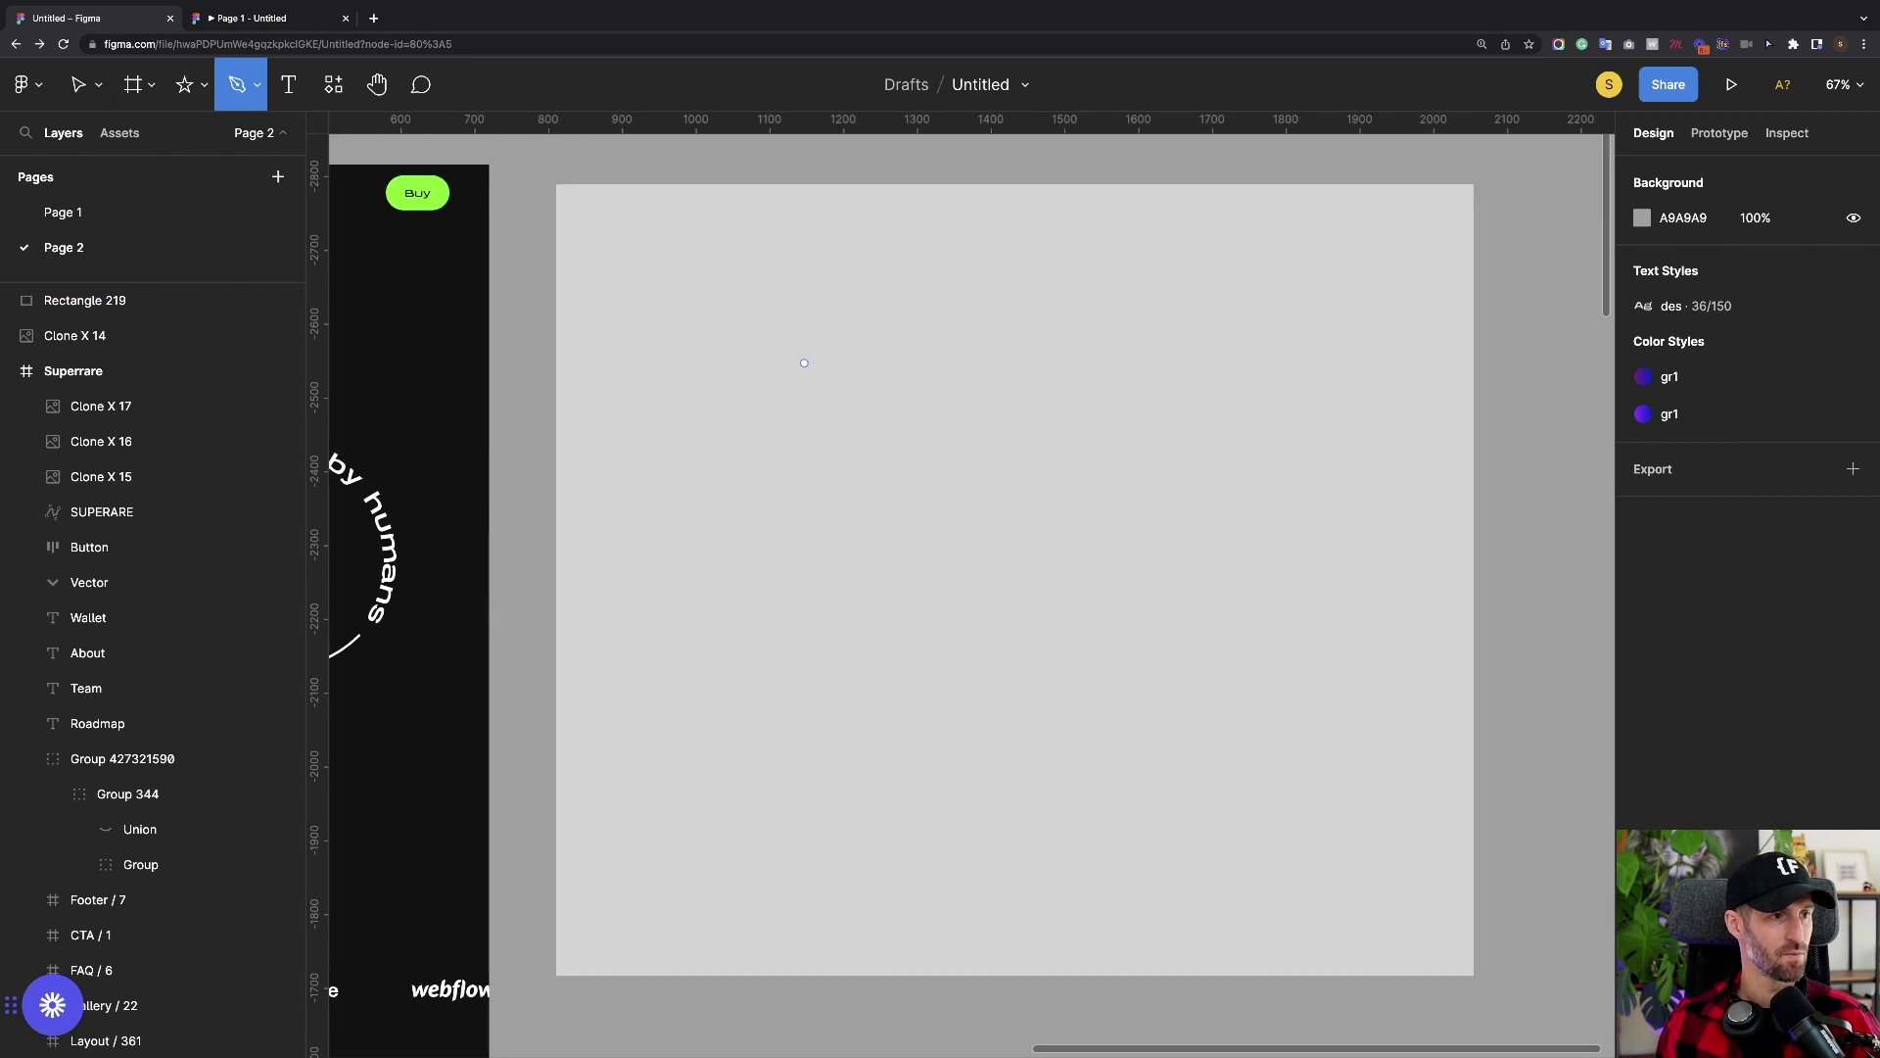
scroll(783, 333, right, 2)
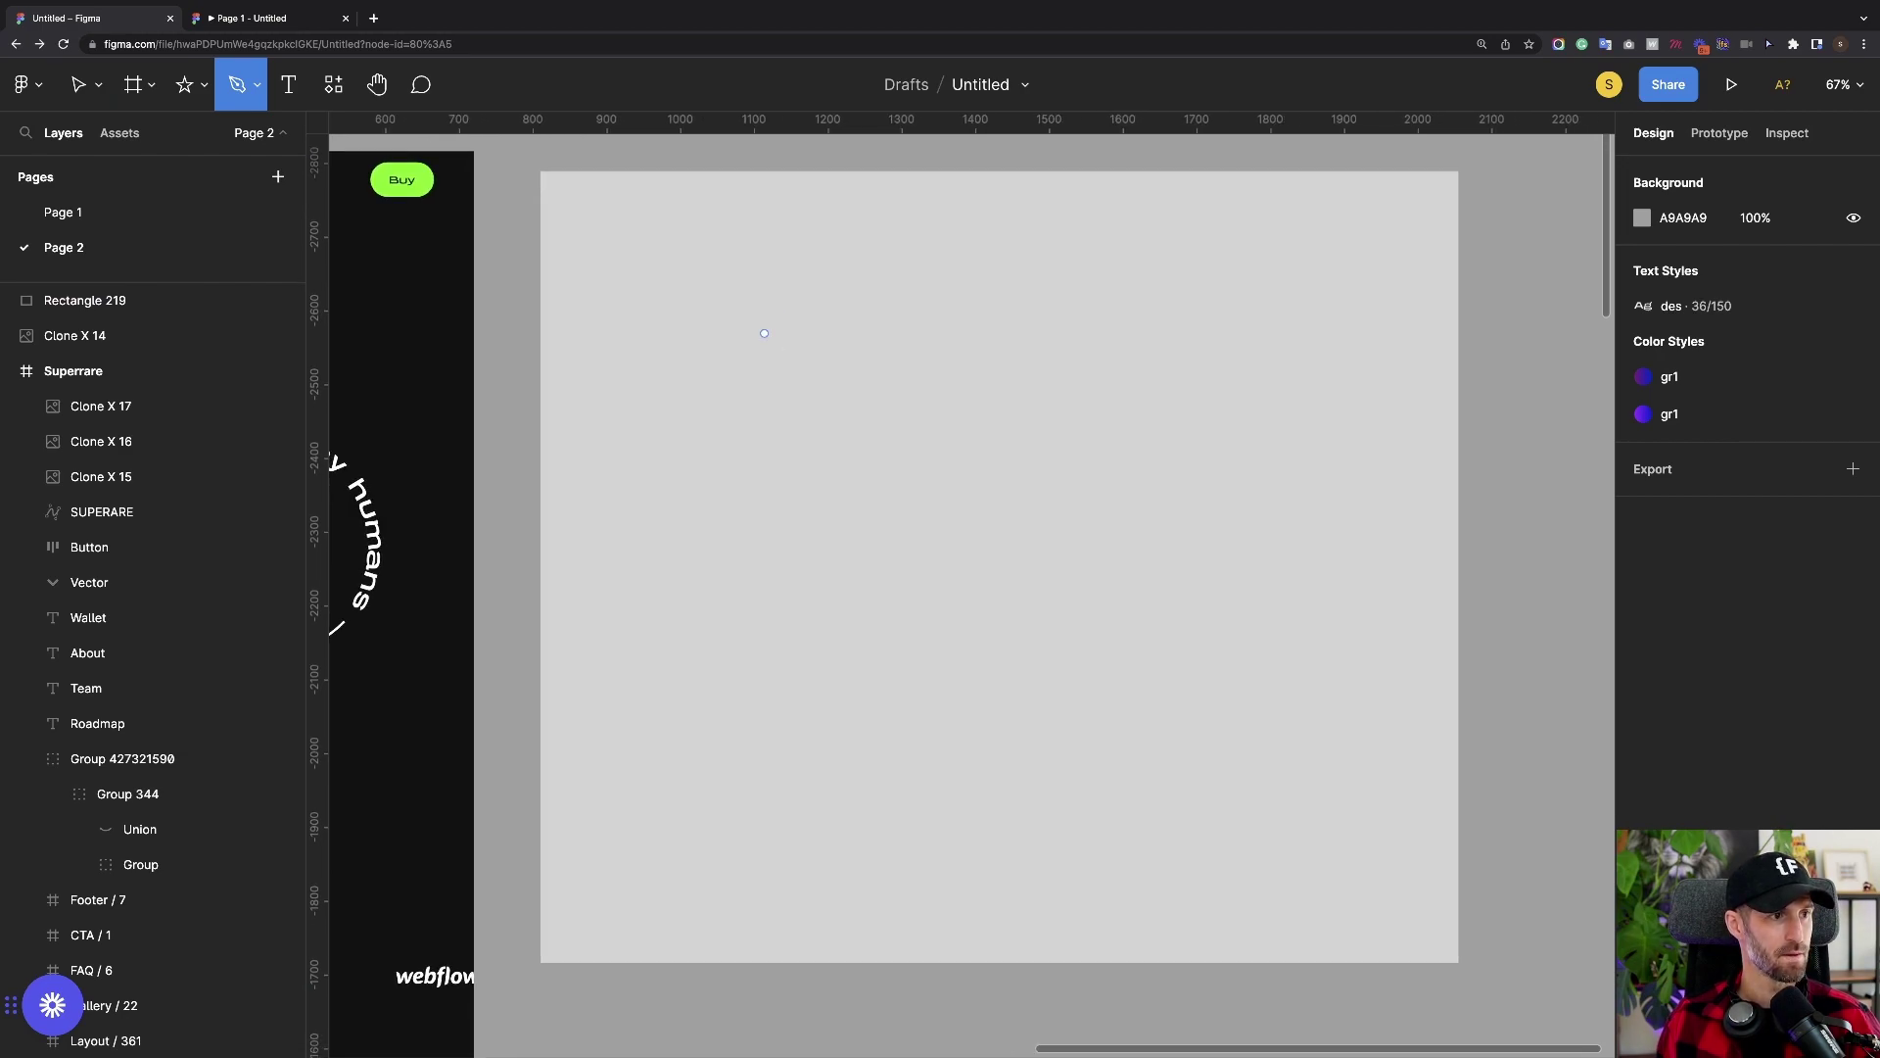
click(764, 333)
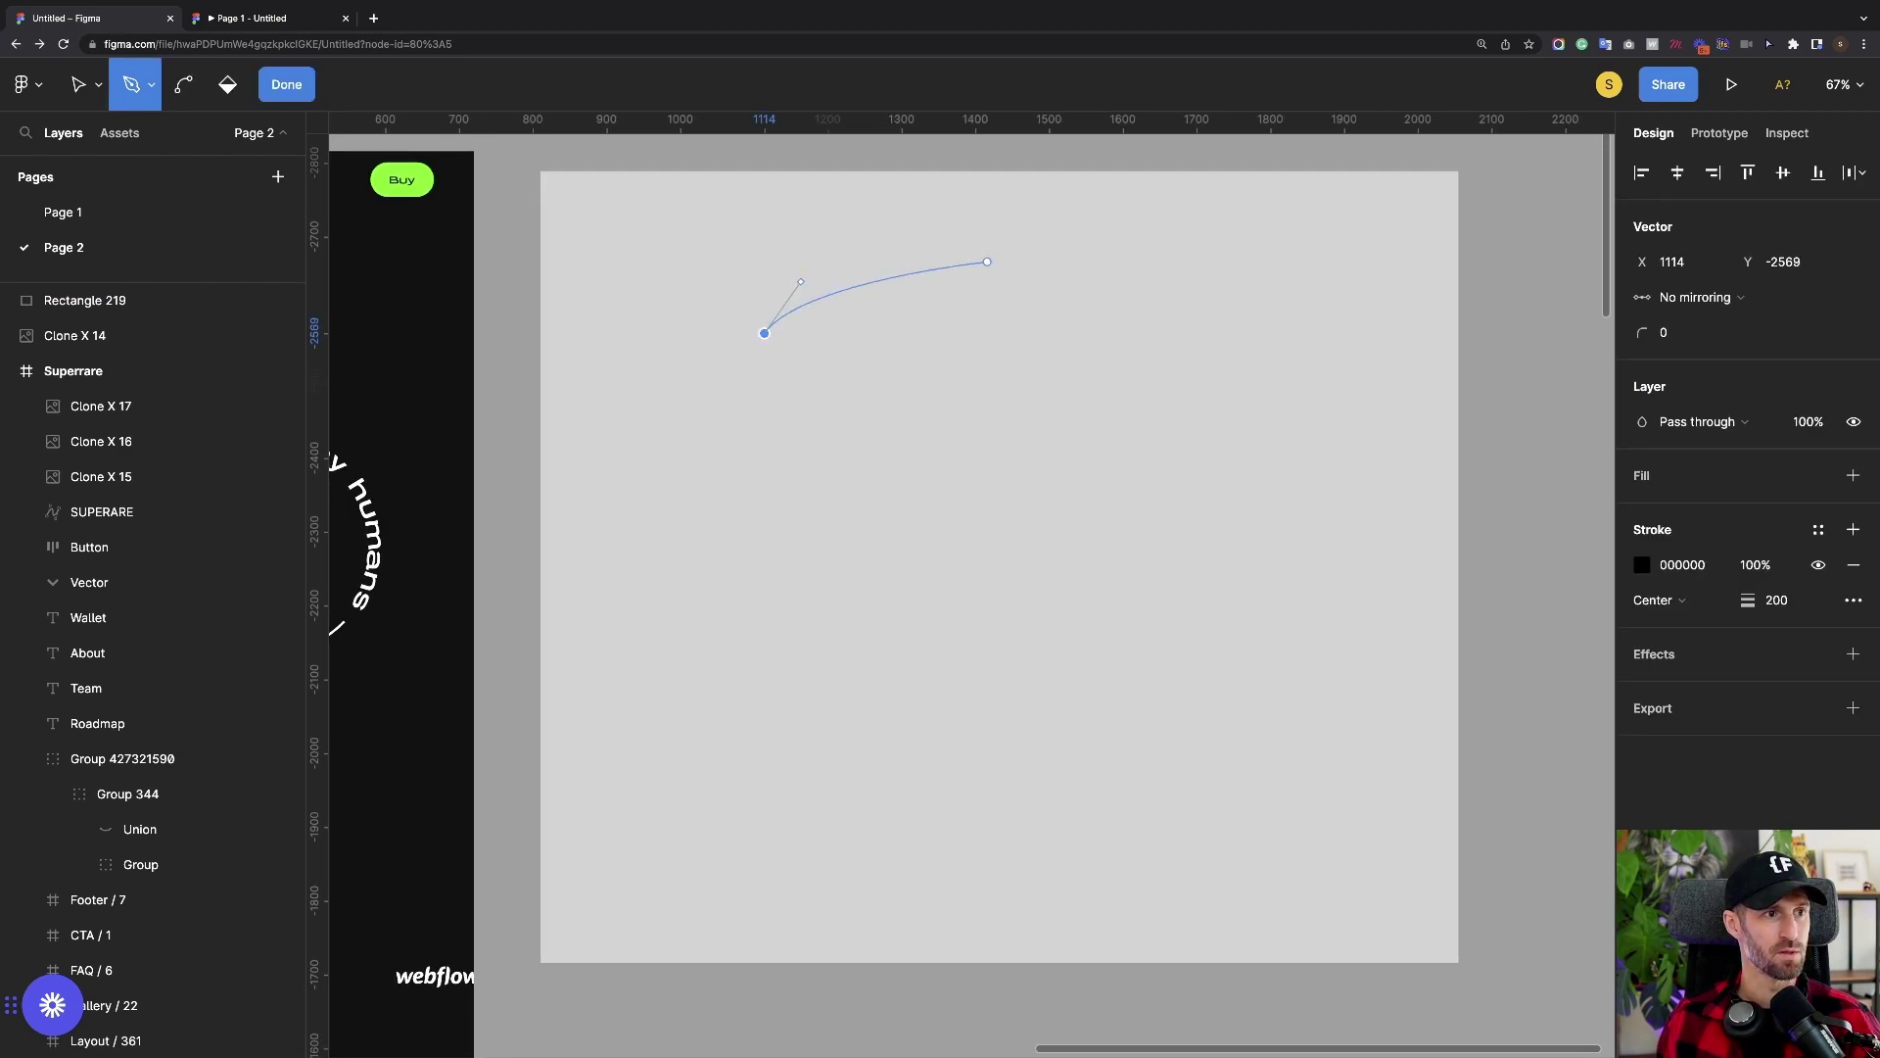
drag(989, 264, 1062, 287)
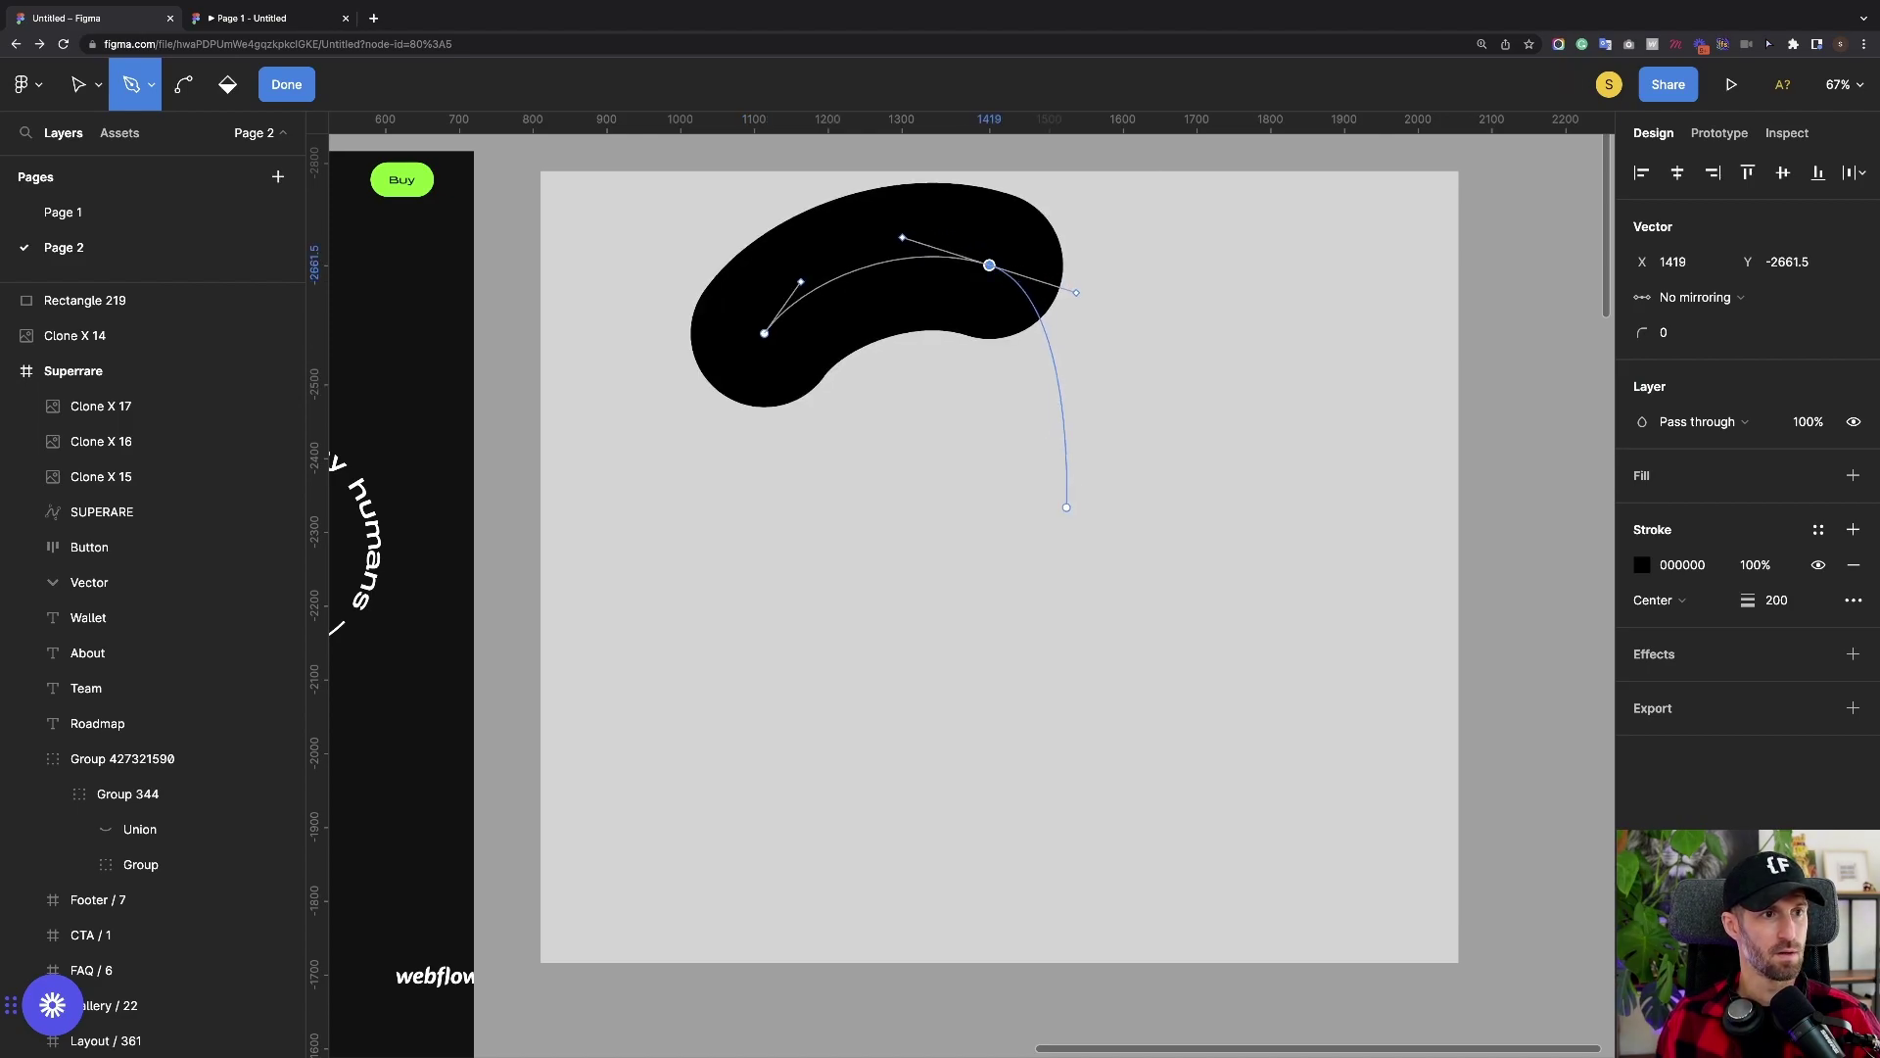
click(1059, 499)
mouse_move(1052, 568)
mouse_down()
mouse_move(1015, 573)
mouse_move(1024, 587)
mouse_up()
Extend the curve through a rounded lower-left bend and end it with a rising tail at about X 1649, Y -1967
drag(727, 712, 726, 860)
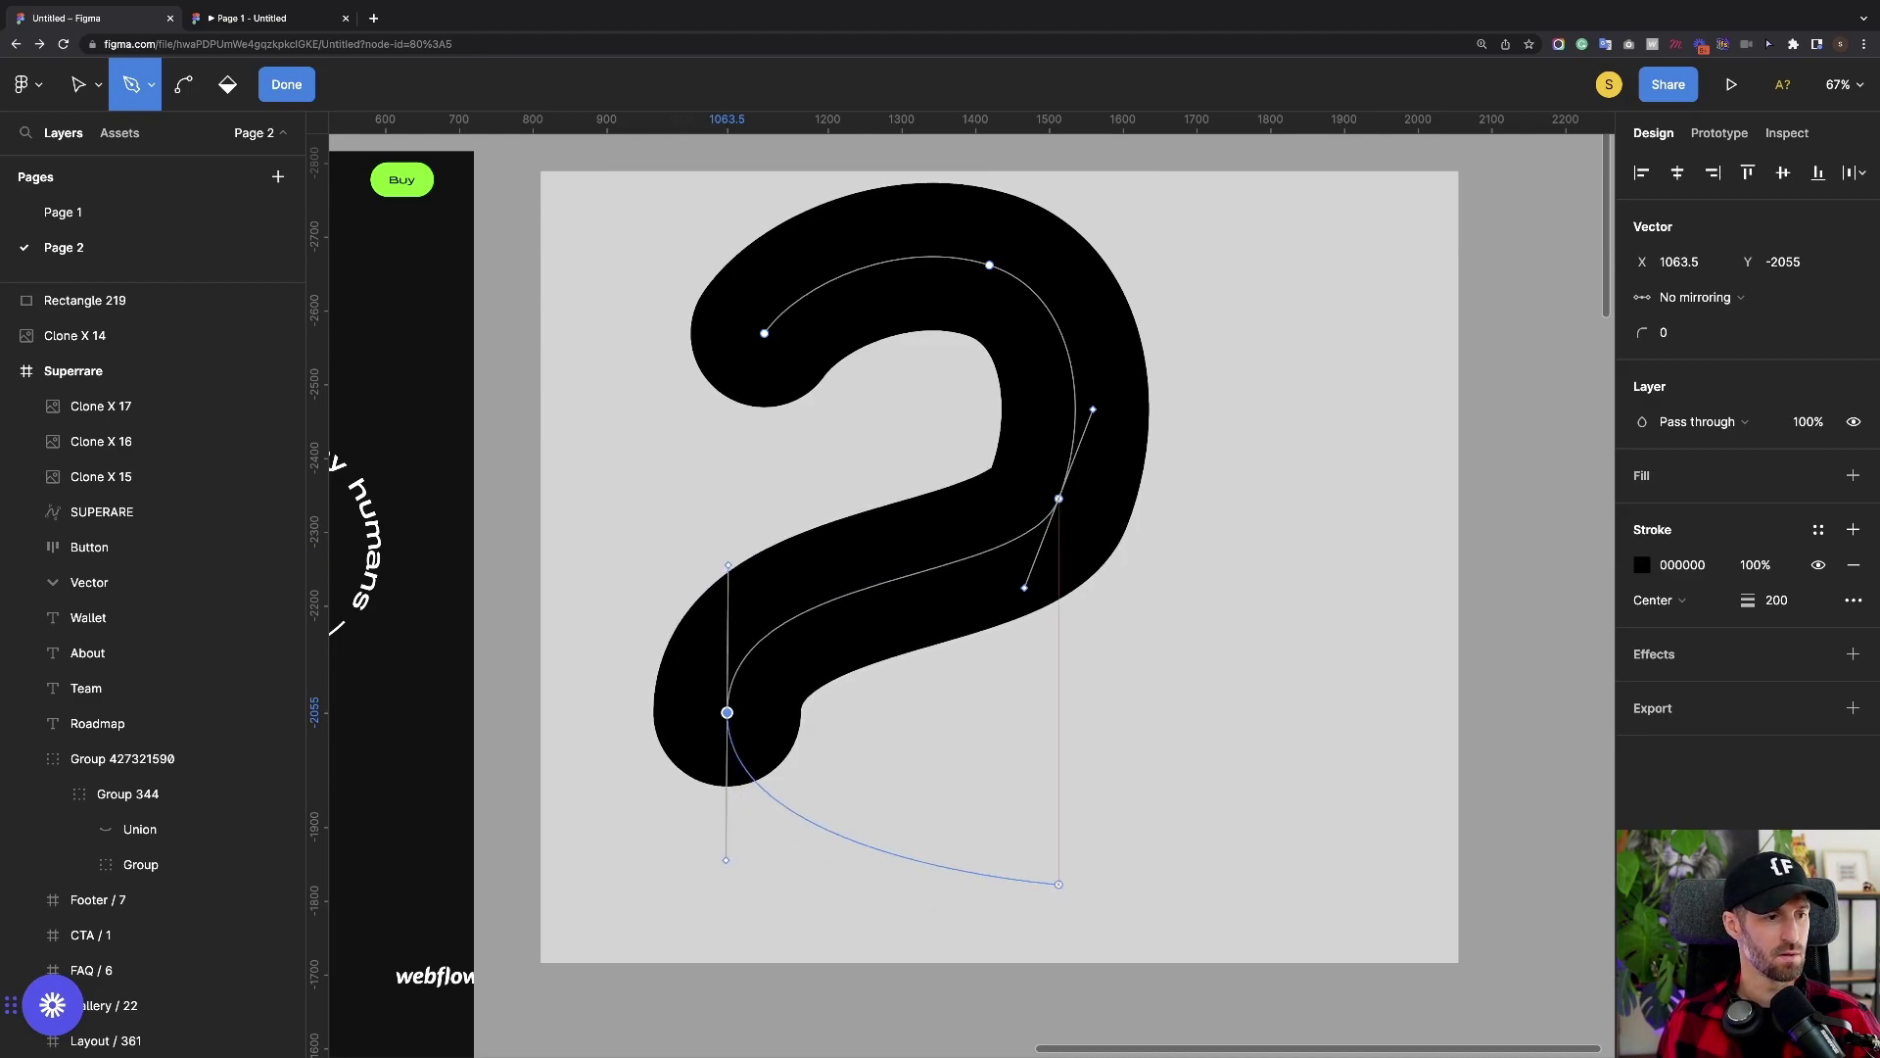
drag(1059, 862, 1160, 721)
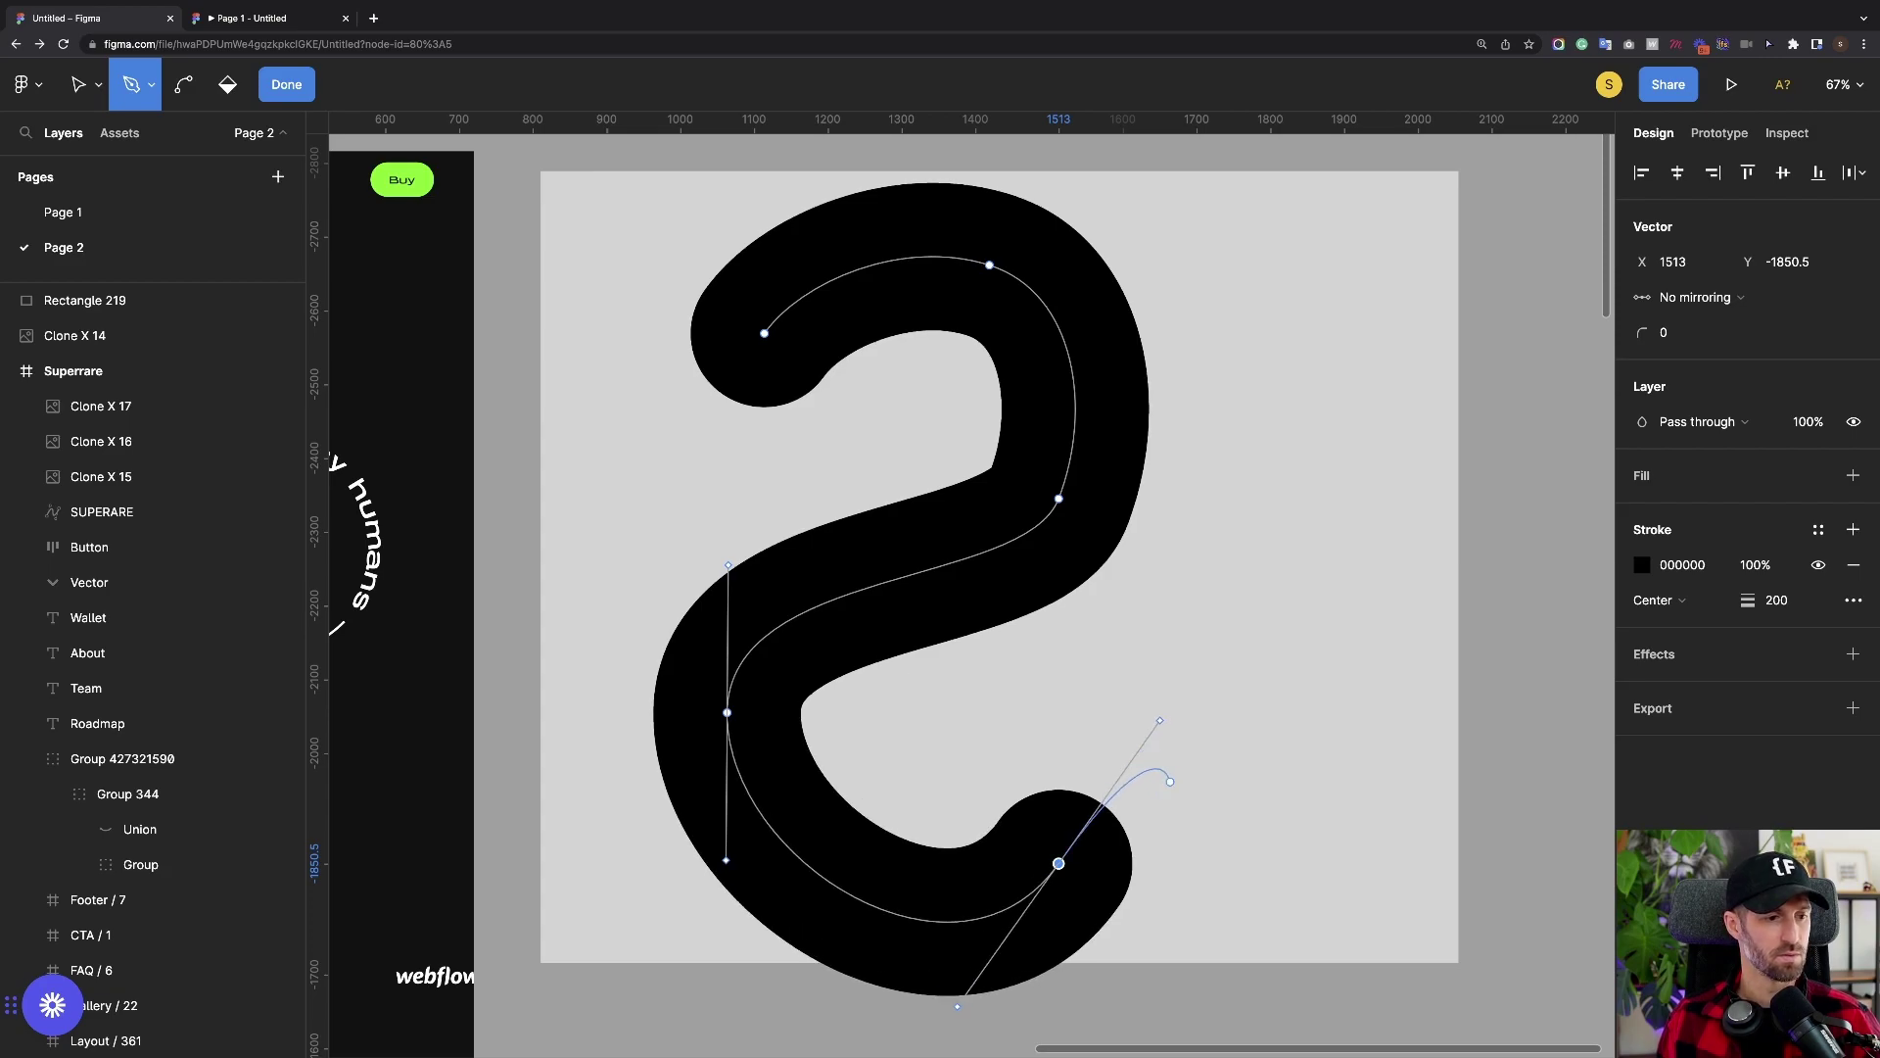
key(ctrl+z)
mouse_move(1014, 857)
mouse_down()
mouse_move(1110, 785)
mouse_move(1190, 780)
mouse_up()
key(Escape)
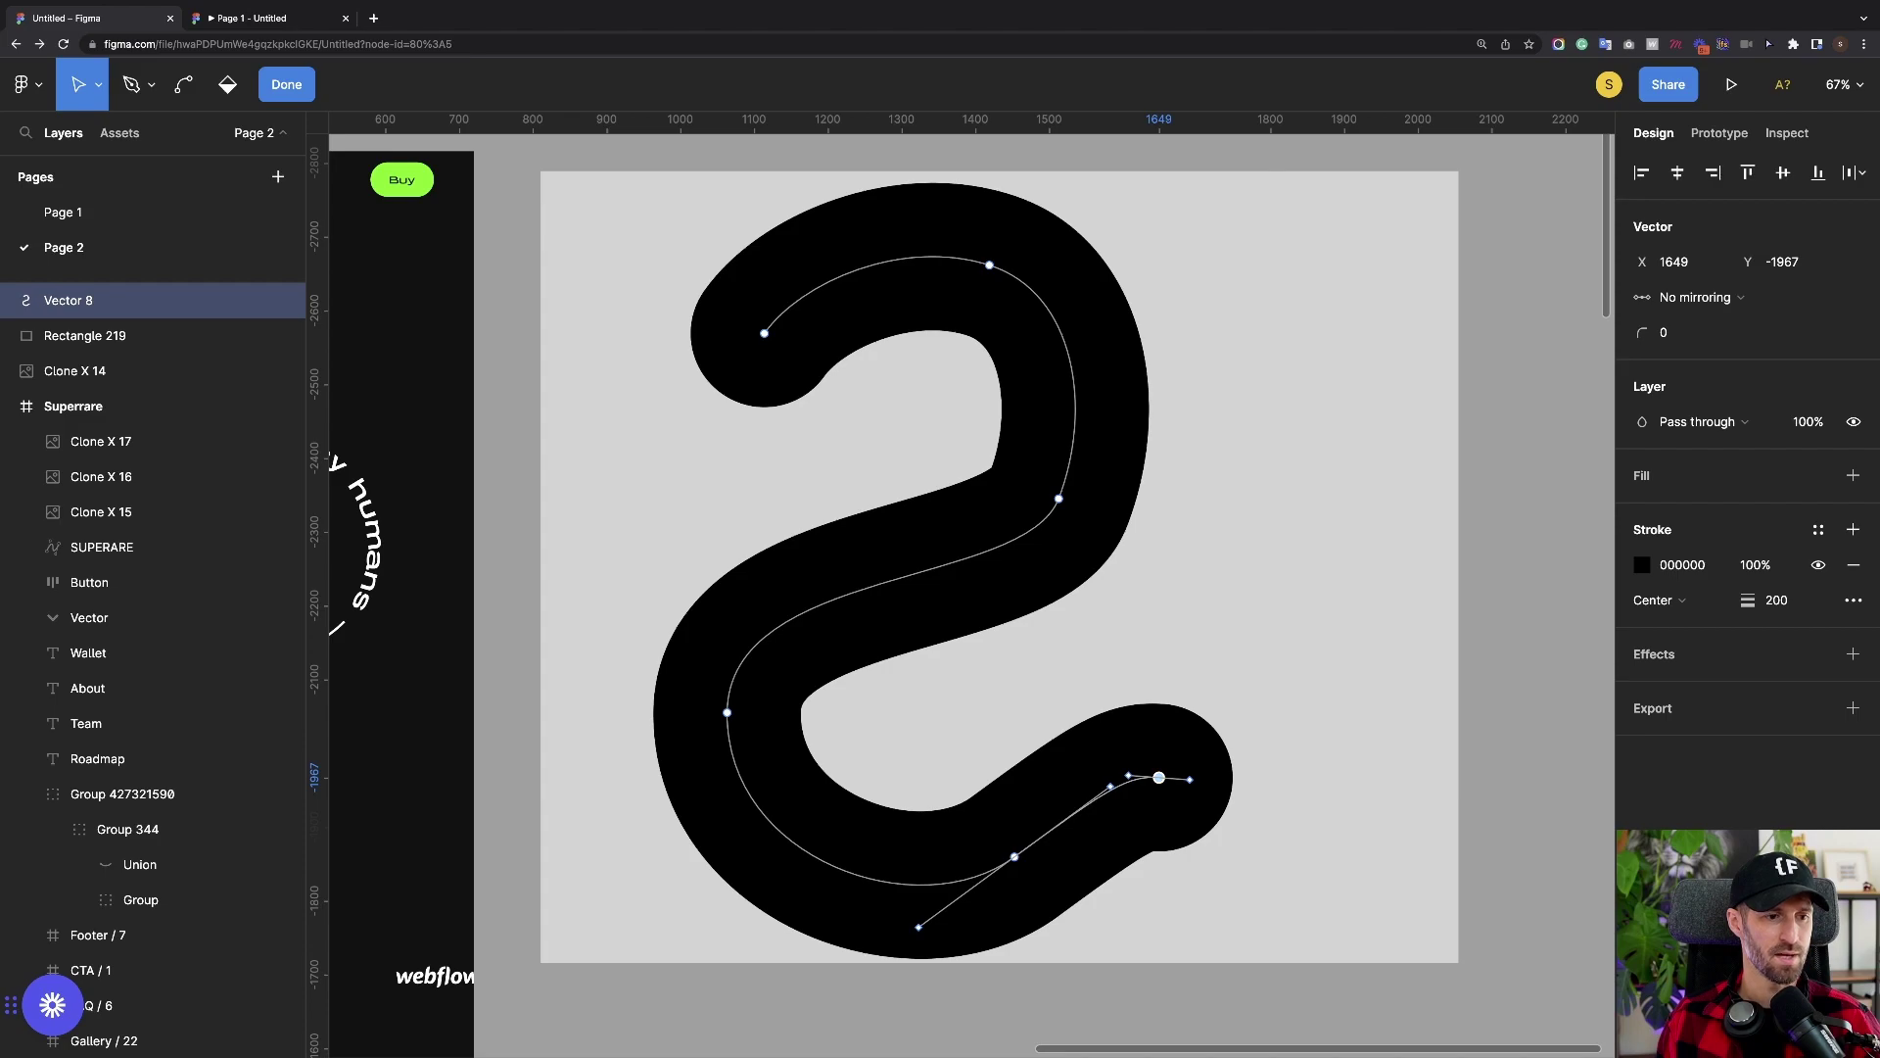
Move the tail's end point to about X 1680, Y -1961 and smooth the right bend and the curve's start with their handles
drag(1160, 777, 1182, 781)
click(1059, 498)
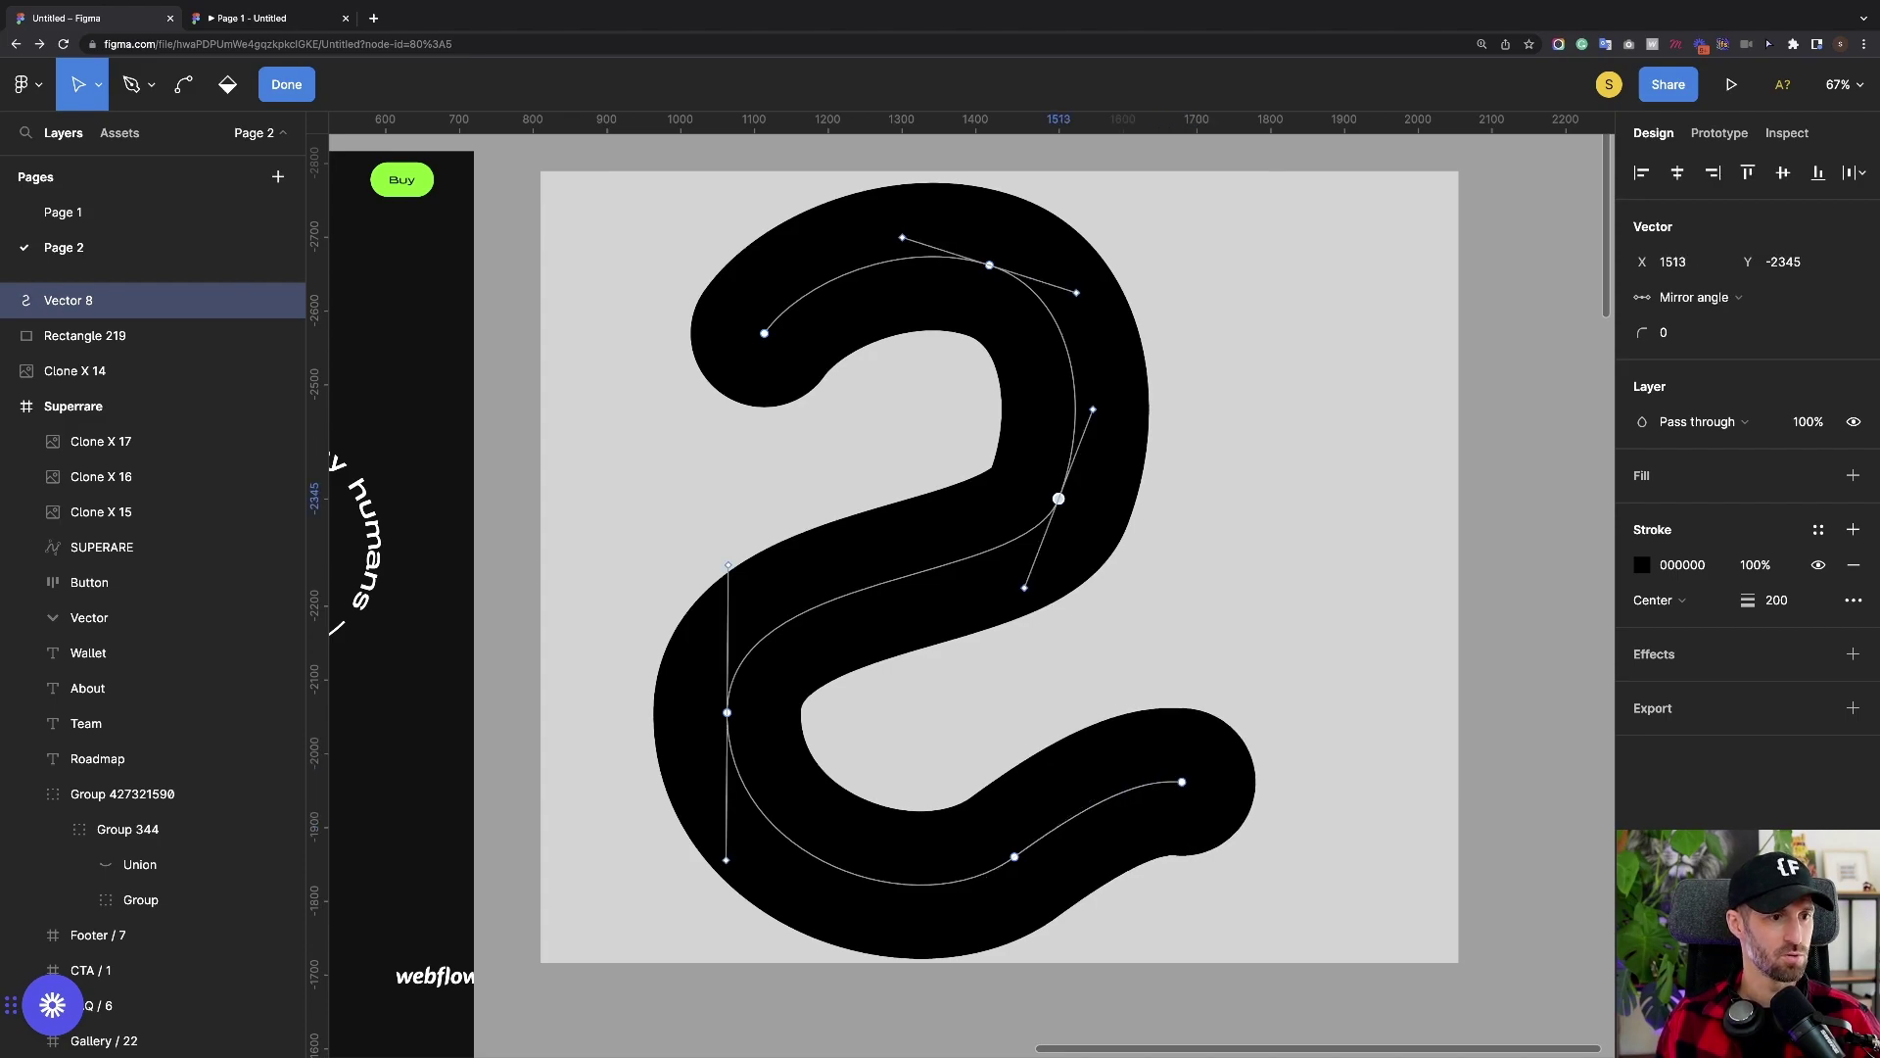
drag(1020, 592, 989, 648)
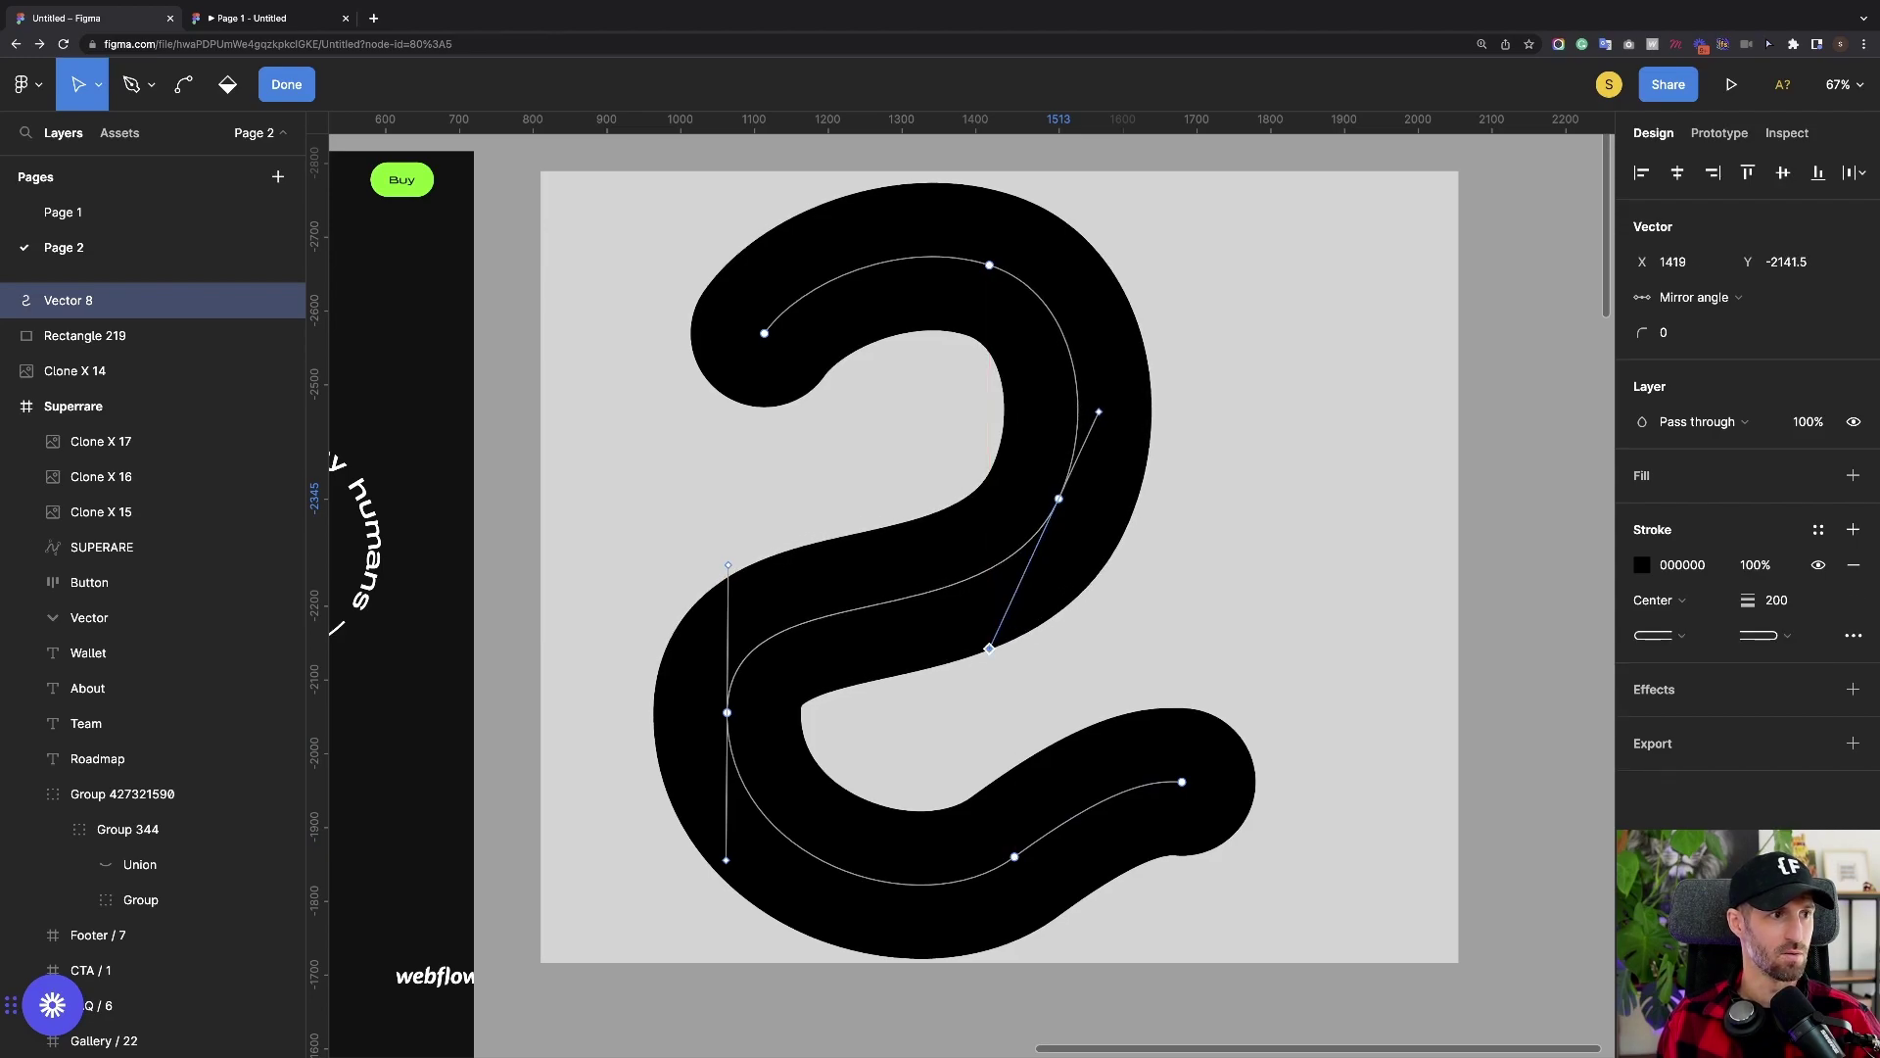
click(764, 333)
drag(802, 282, 815, 284)
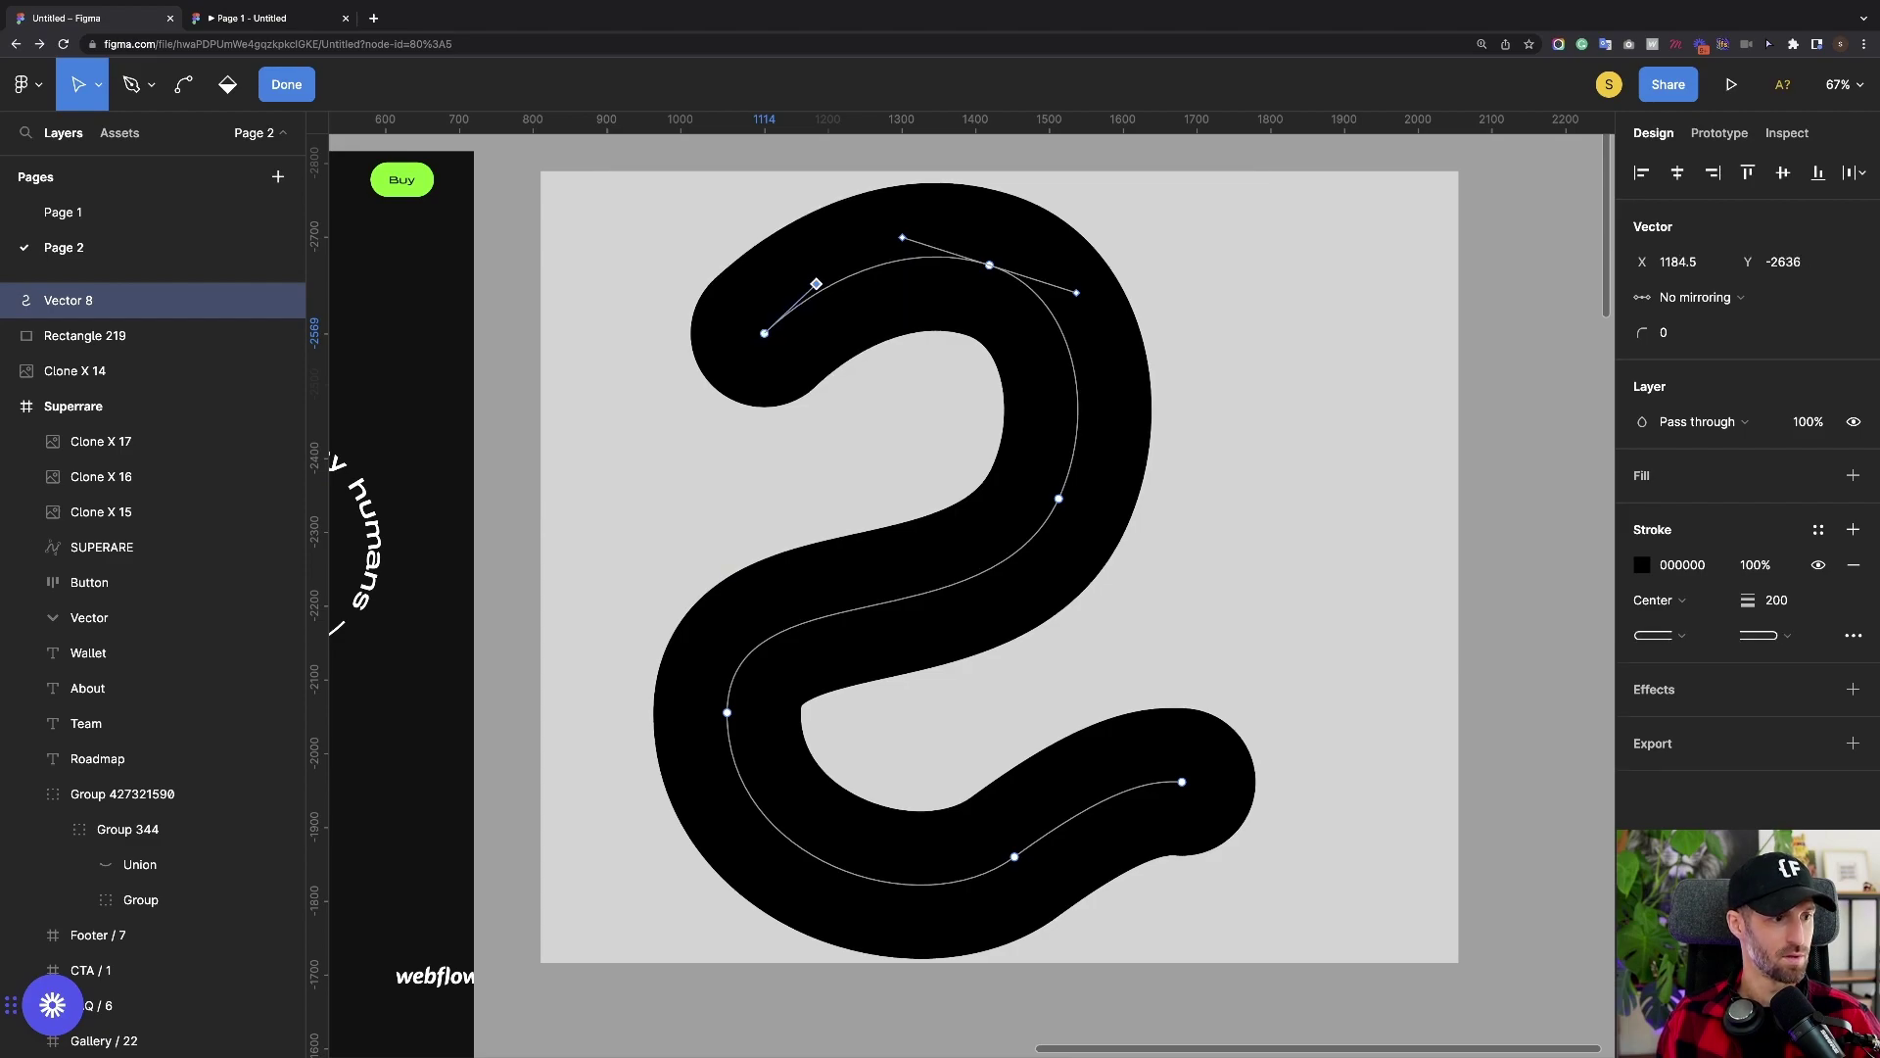
Round out the curve's lower-left bend by adjusting the surrounding handles and moving its point to about X 1039.5, Y -2022
click(727, 712)
drag(728, 565, 751, 530)
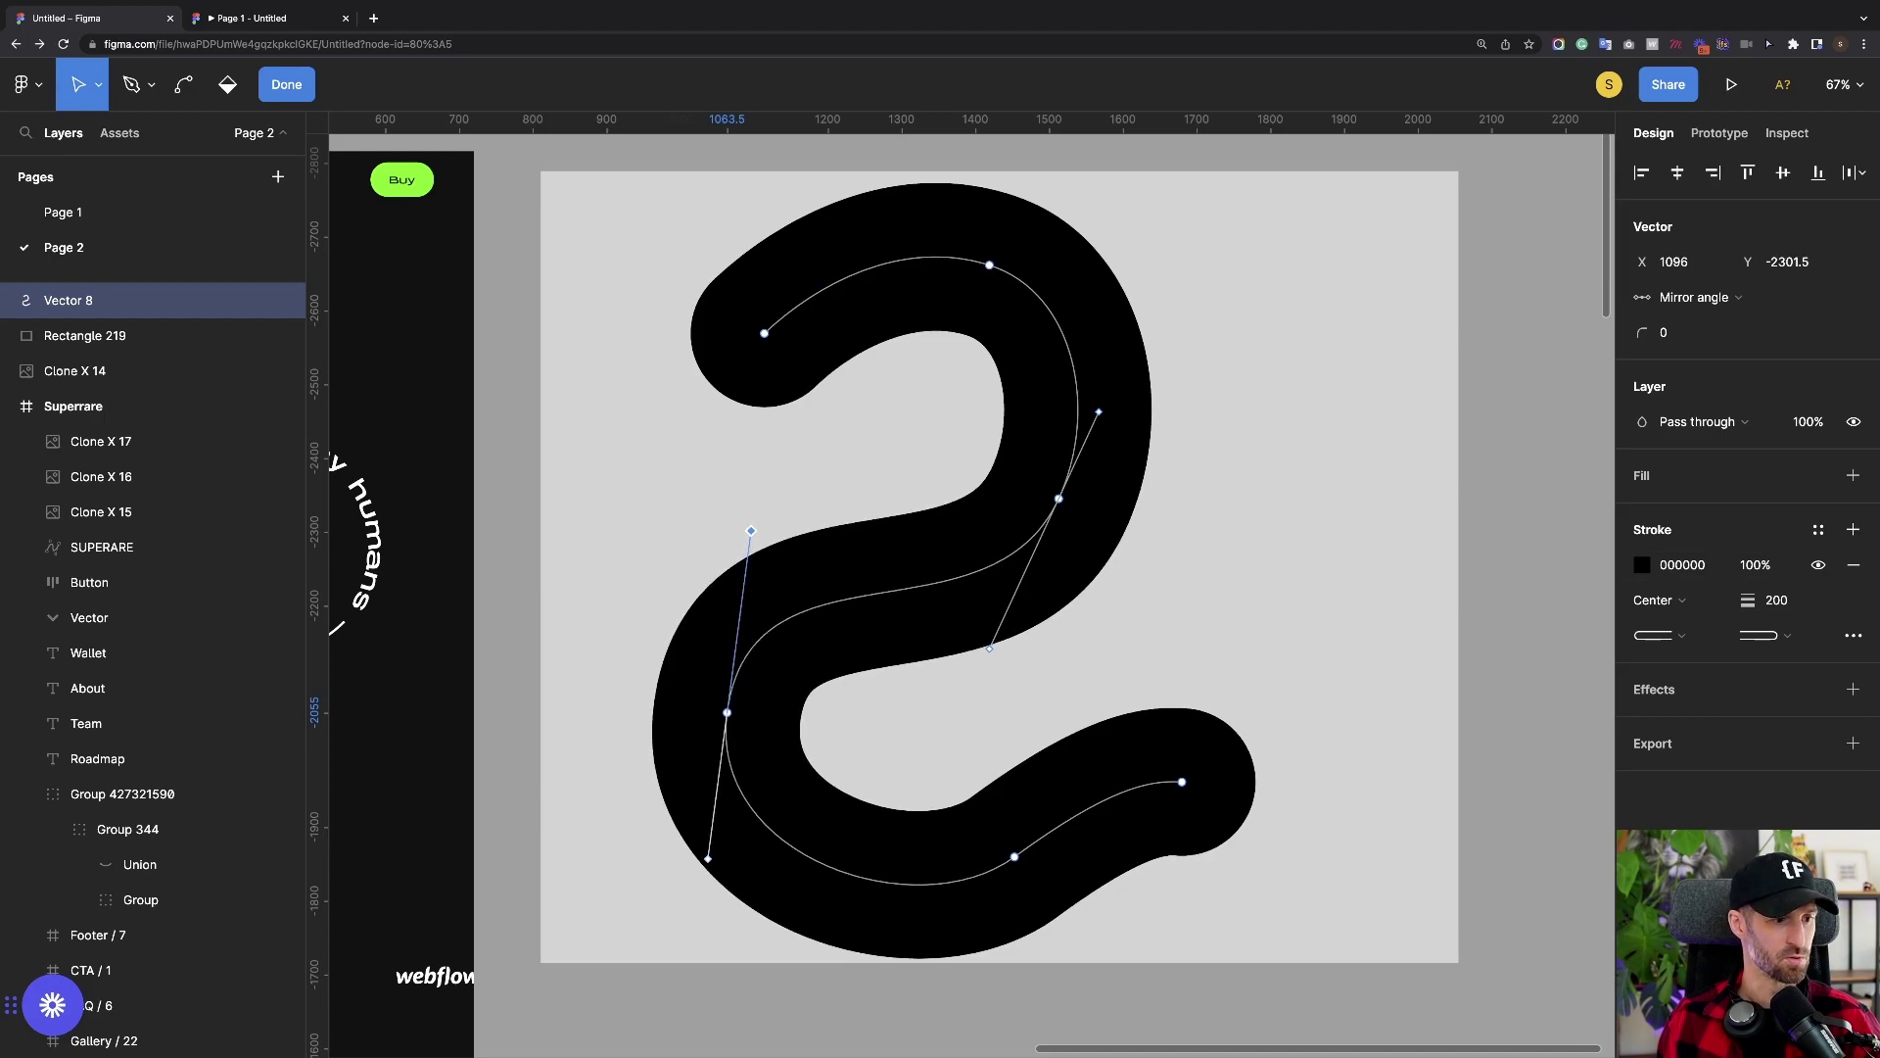
drag(708, 859, 693, 910)
drag(919, 927, 886, 969)
click(1182, 782)
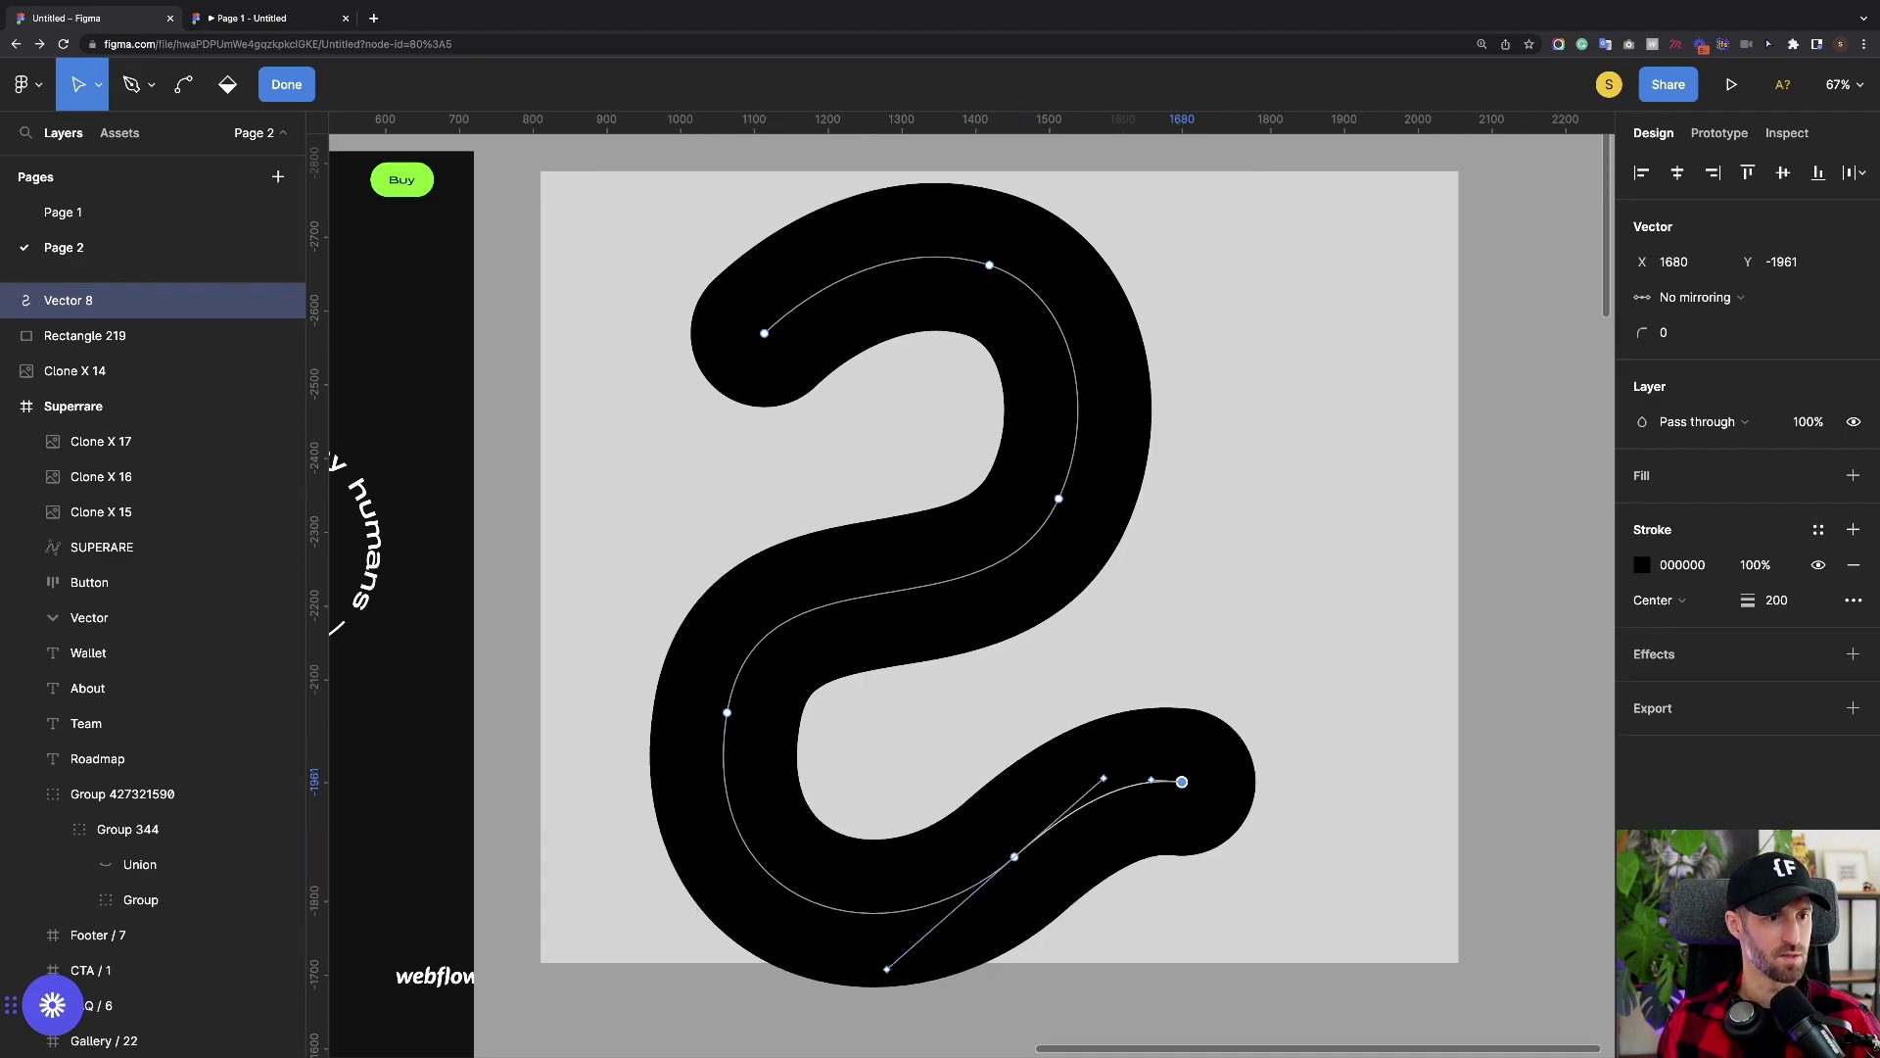
drag(727, 712, 709, 737)
drag(740, 556, 743, 539)
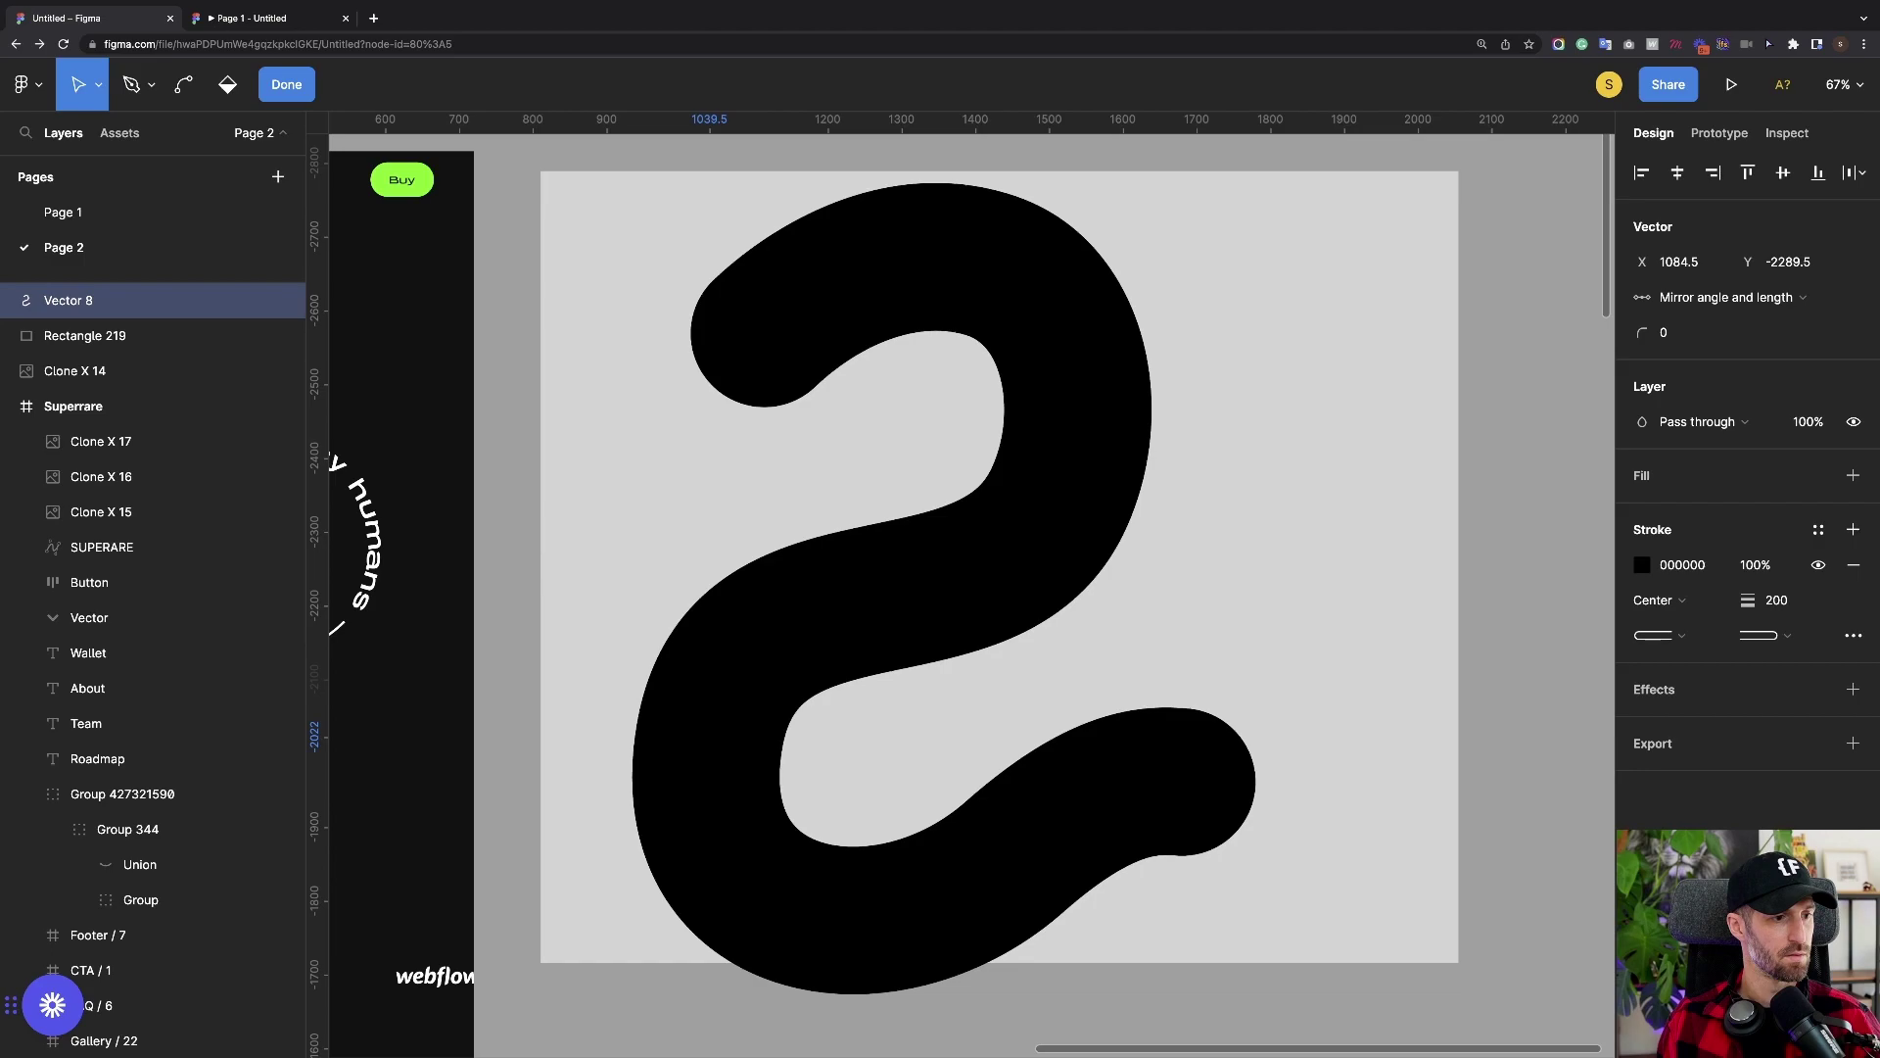
key(Escape)
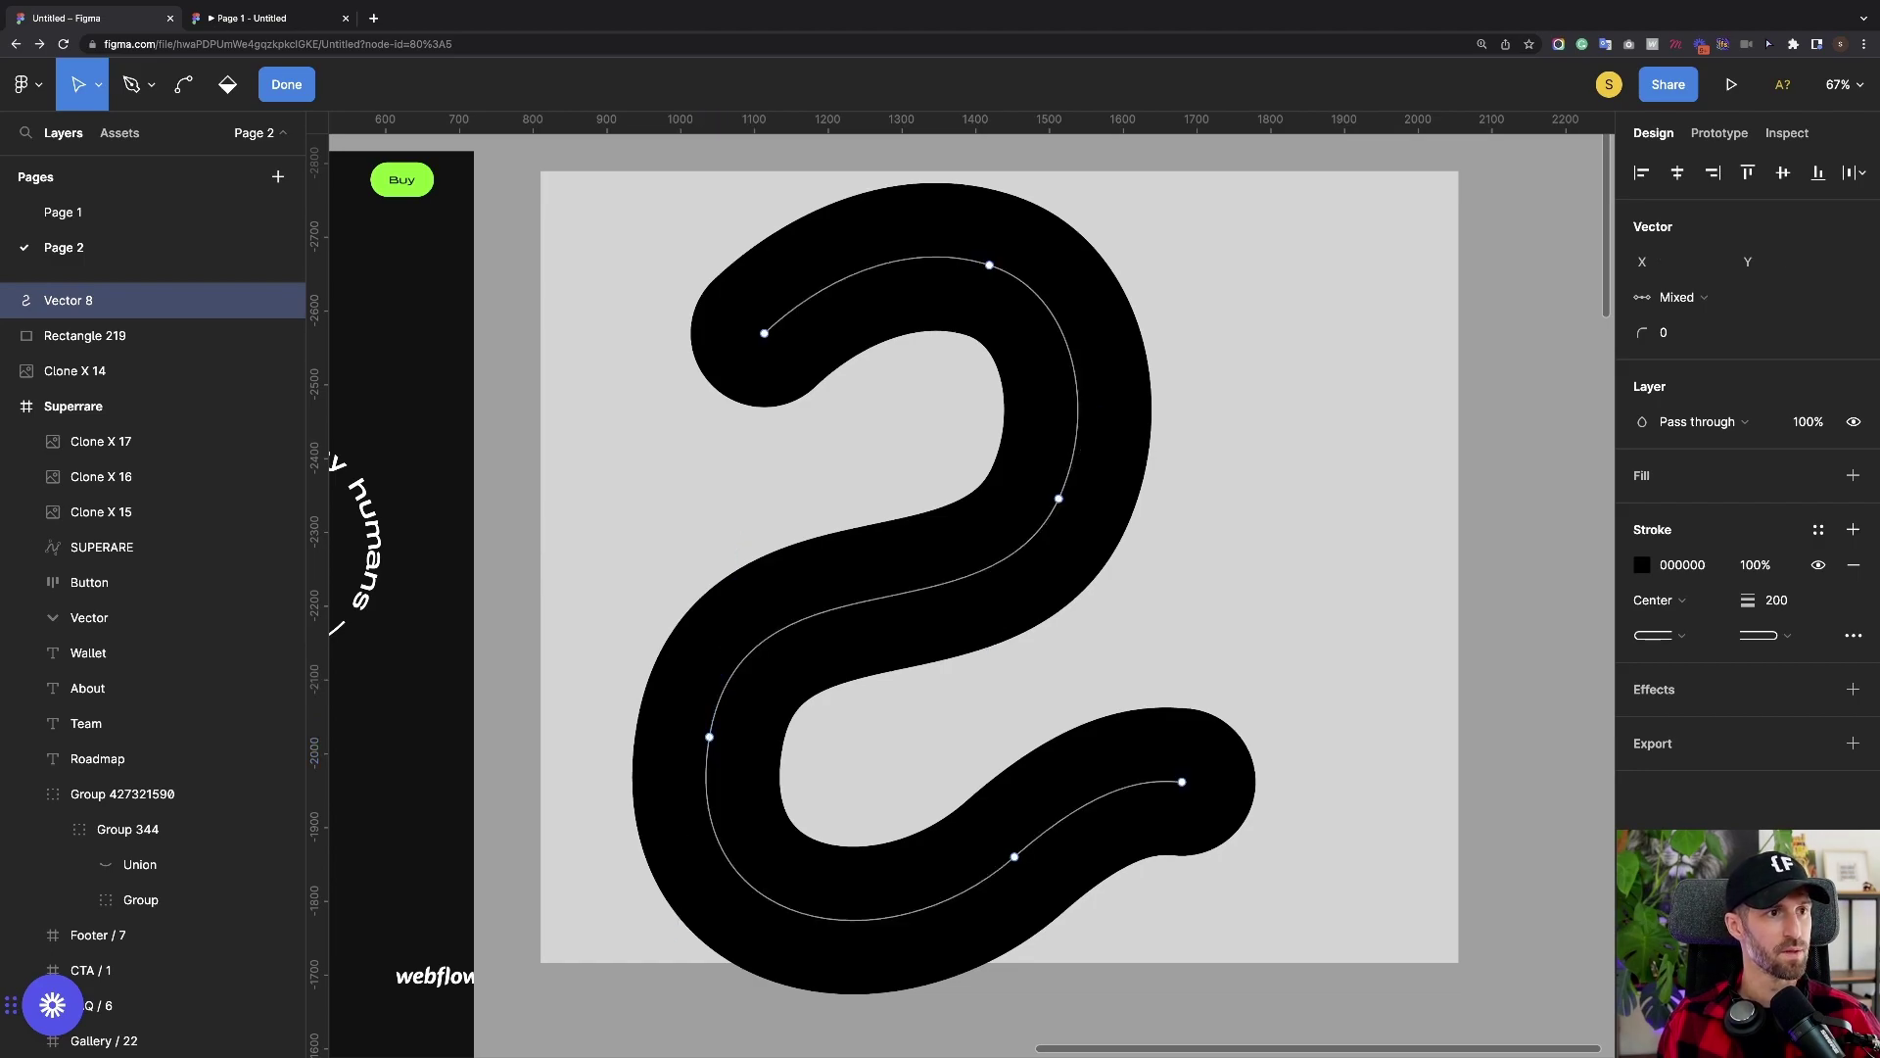
Move the curve's start point to about X 1094.5, Y -2579.5 and finish editing the path
drag(764, 333, 750, 326)
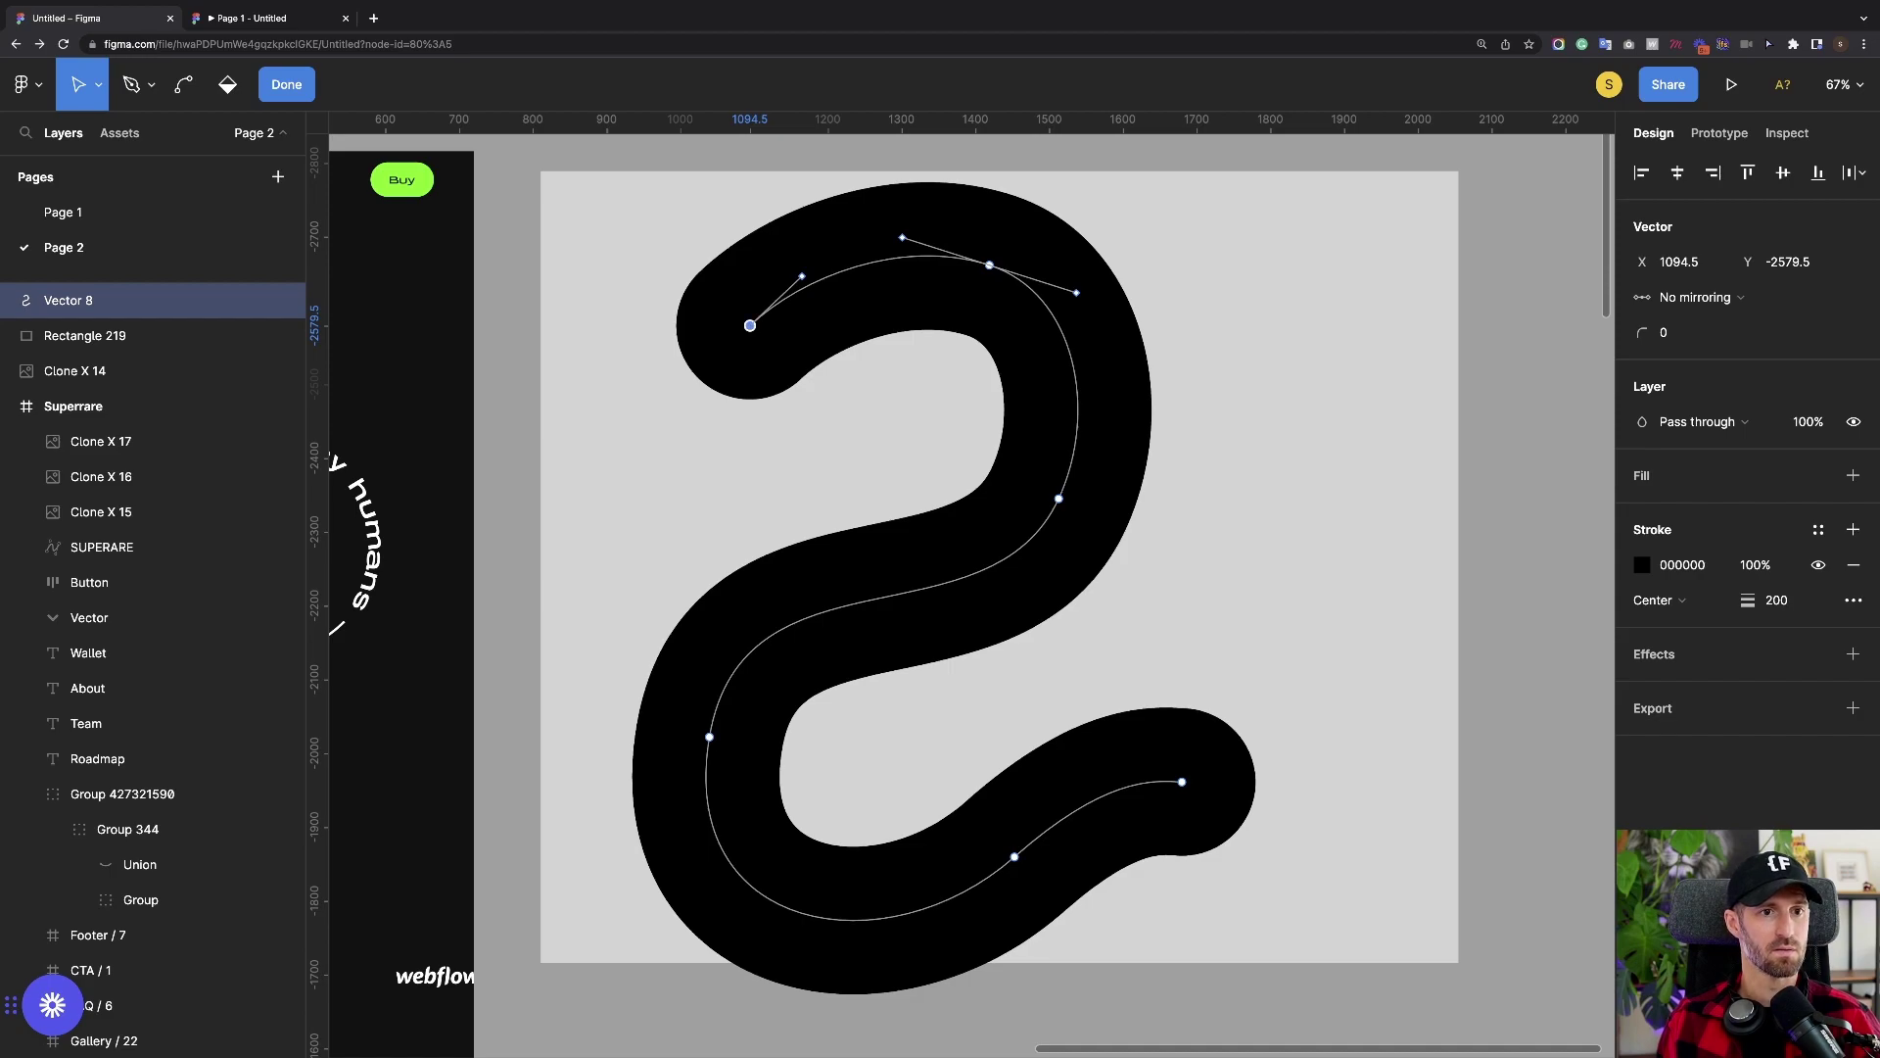
key(super+a)
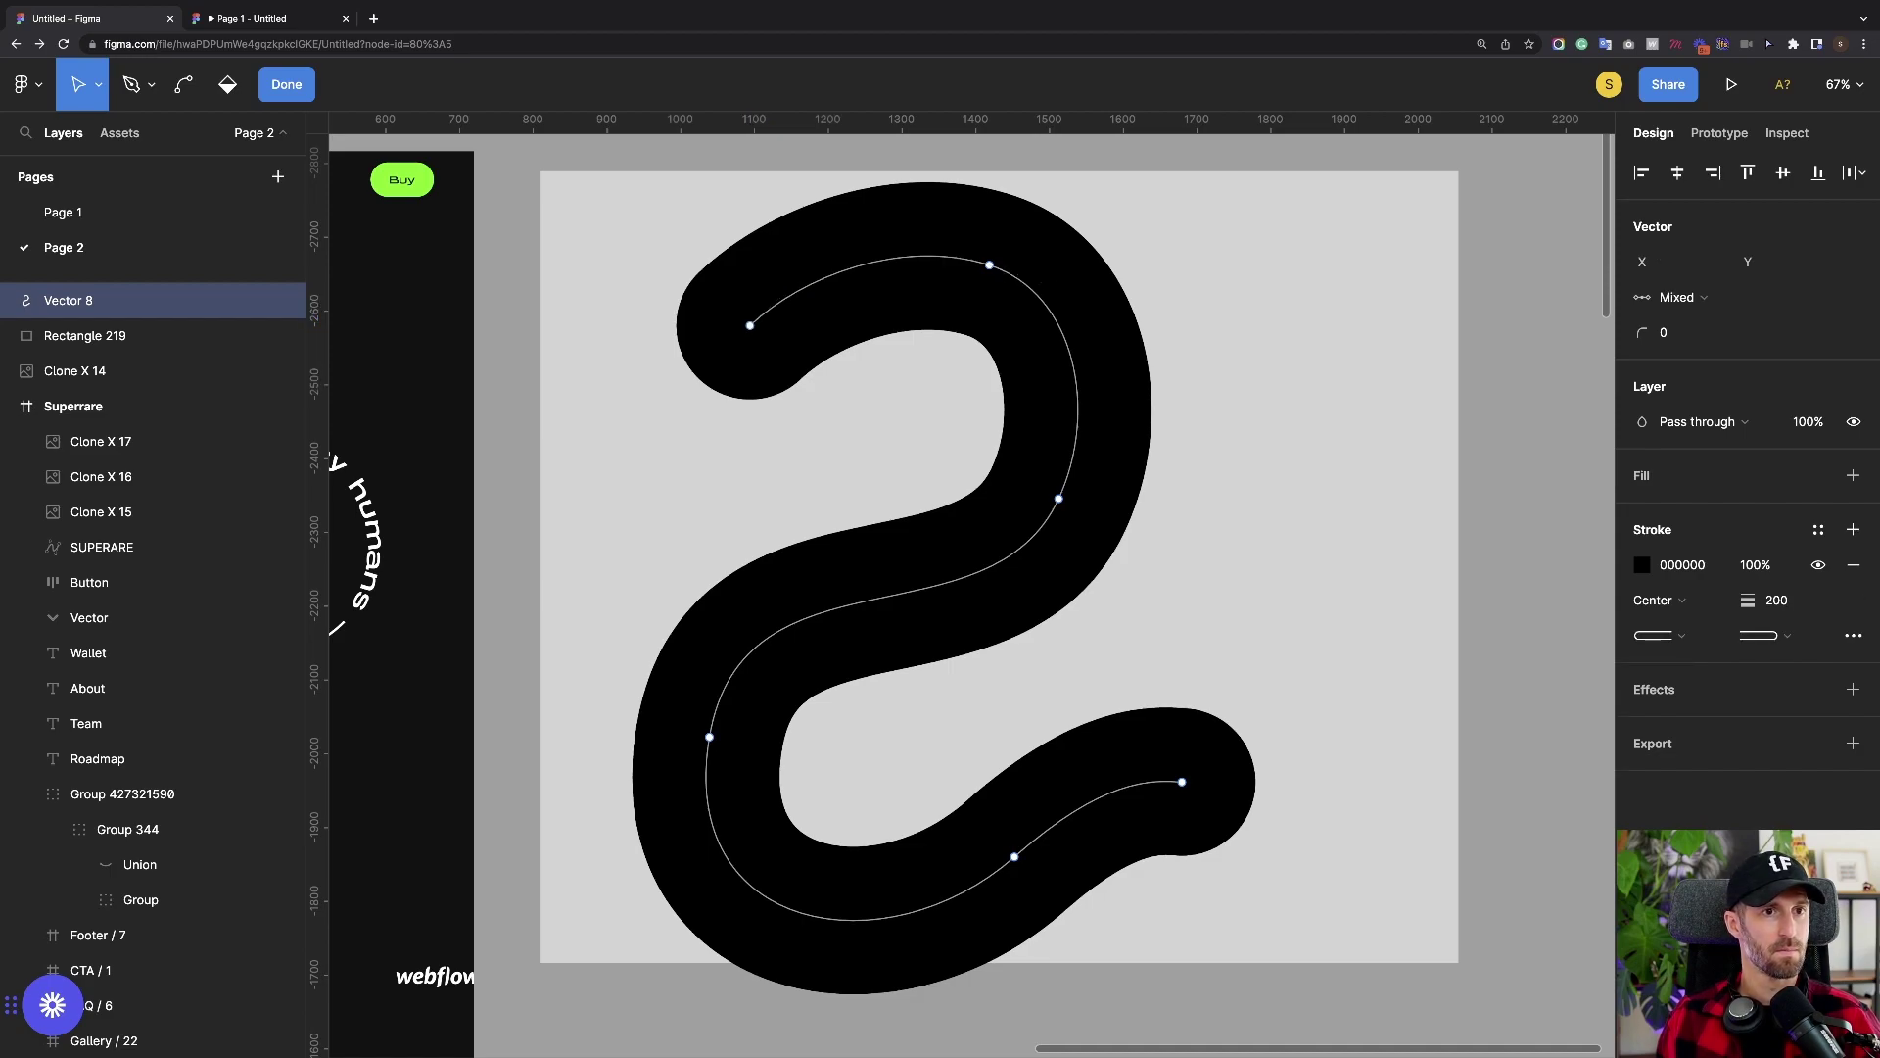
key(Escape)
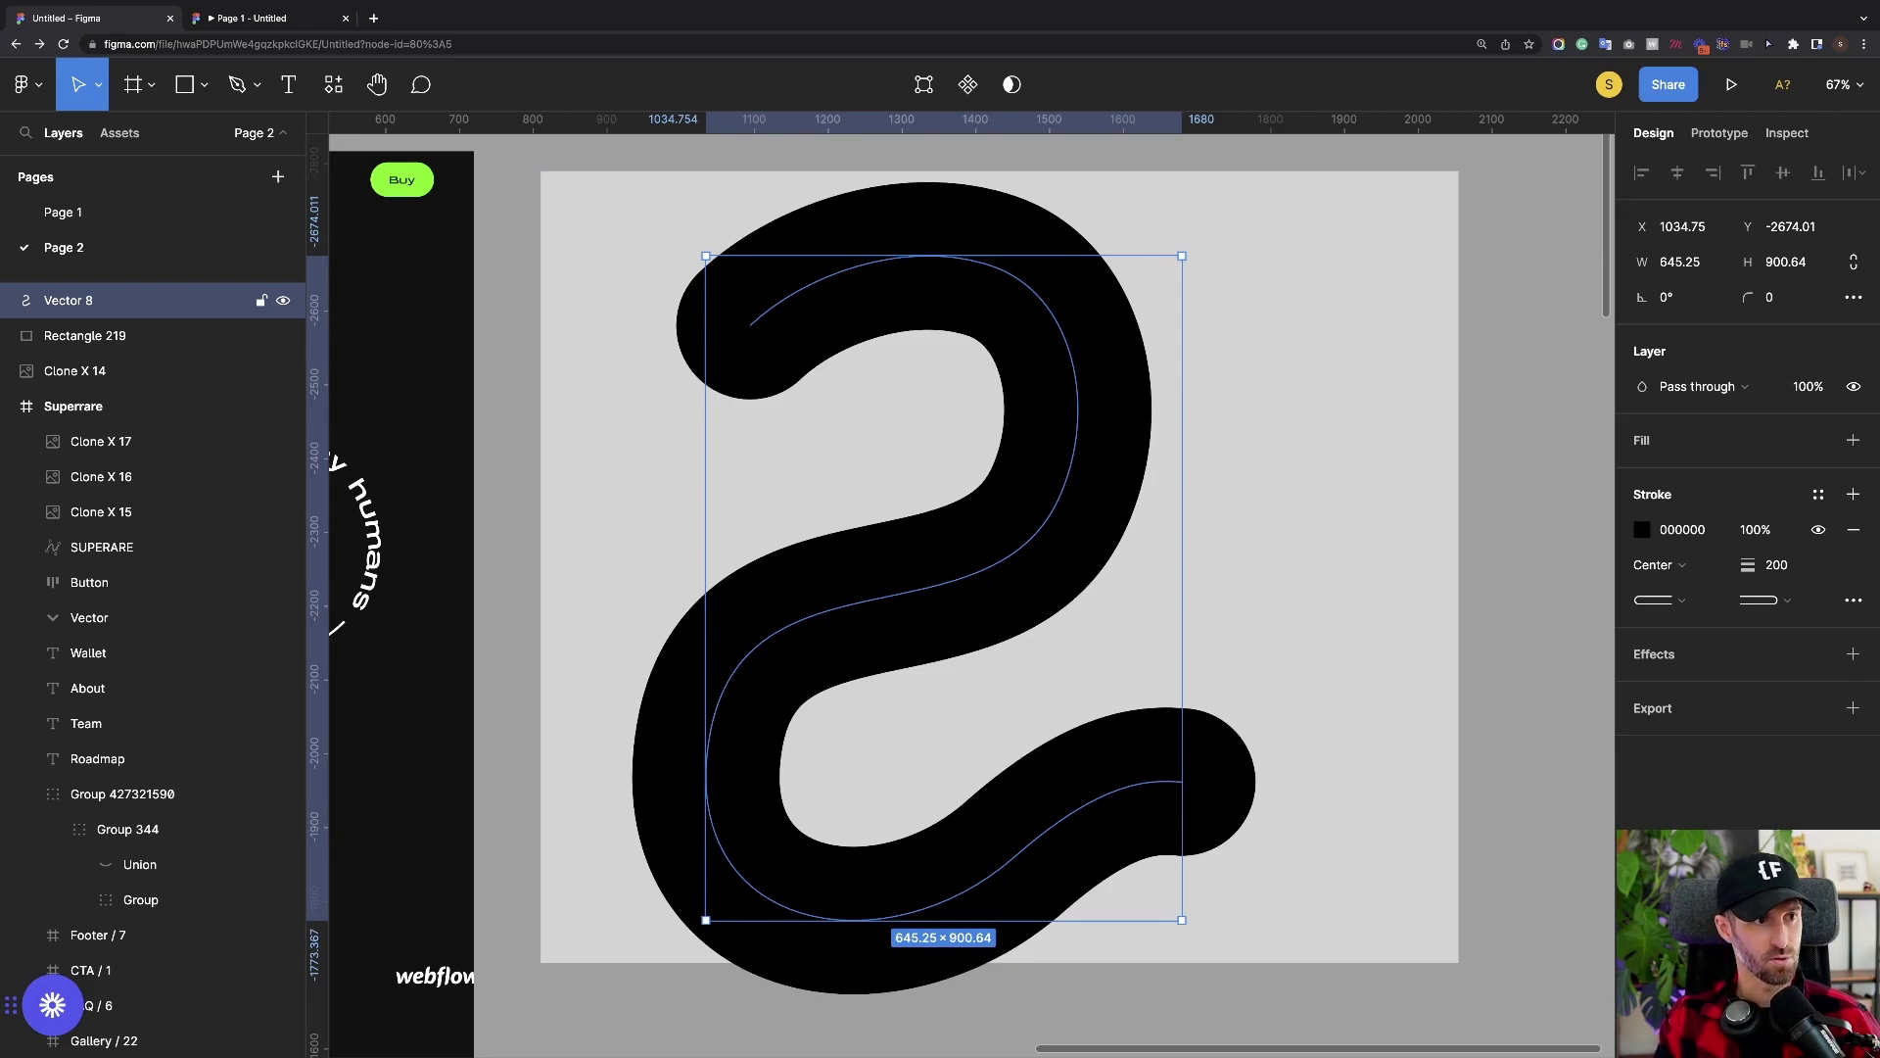
Outline the stroke of the thick black curve to turn it into a filled shape
key(super+alt+o)
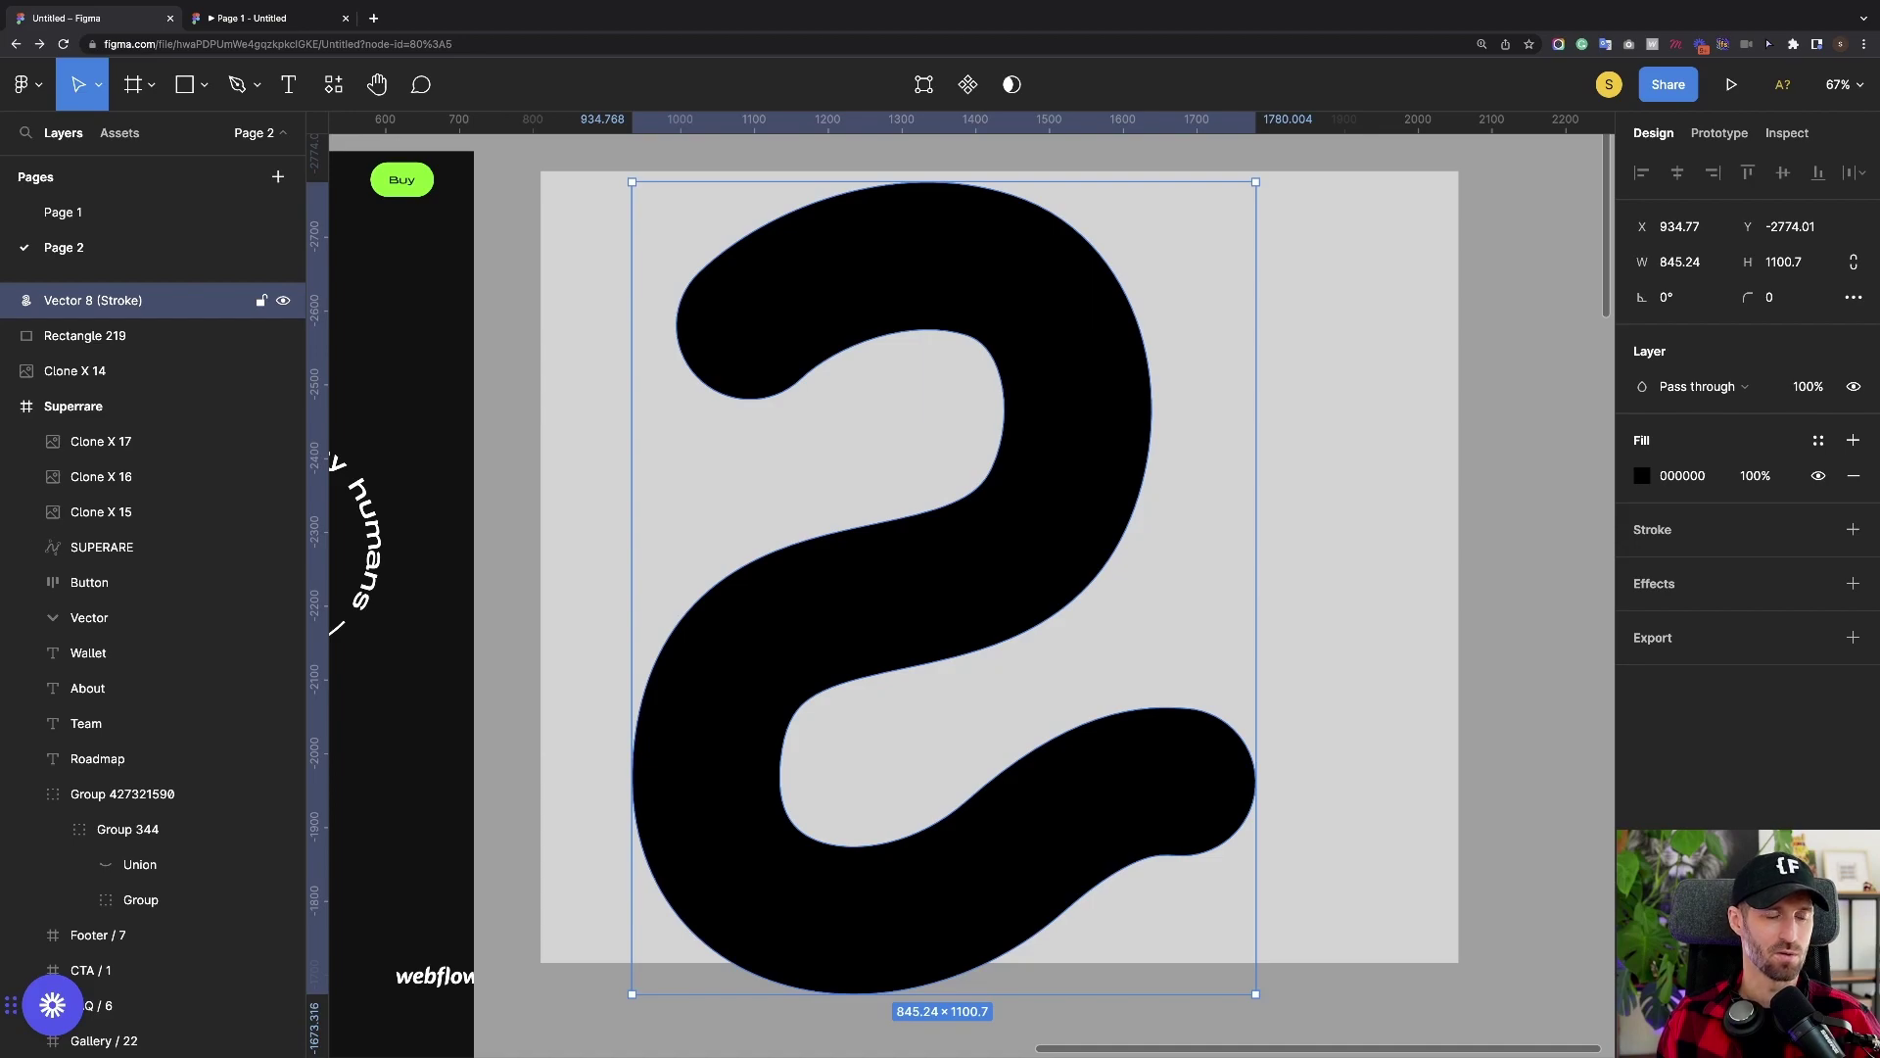
right_click(1028, 279)
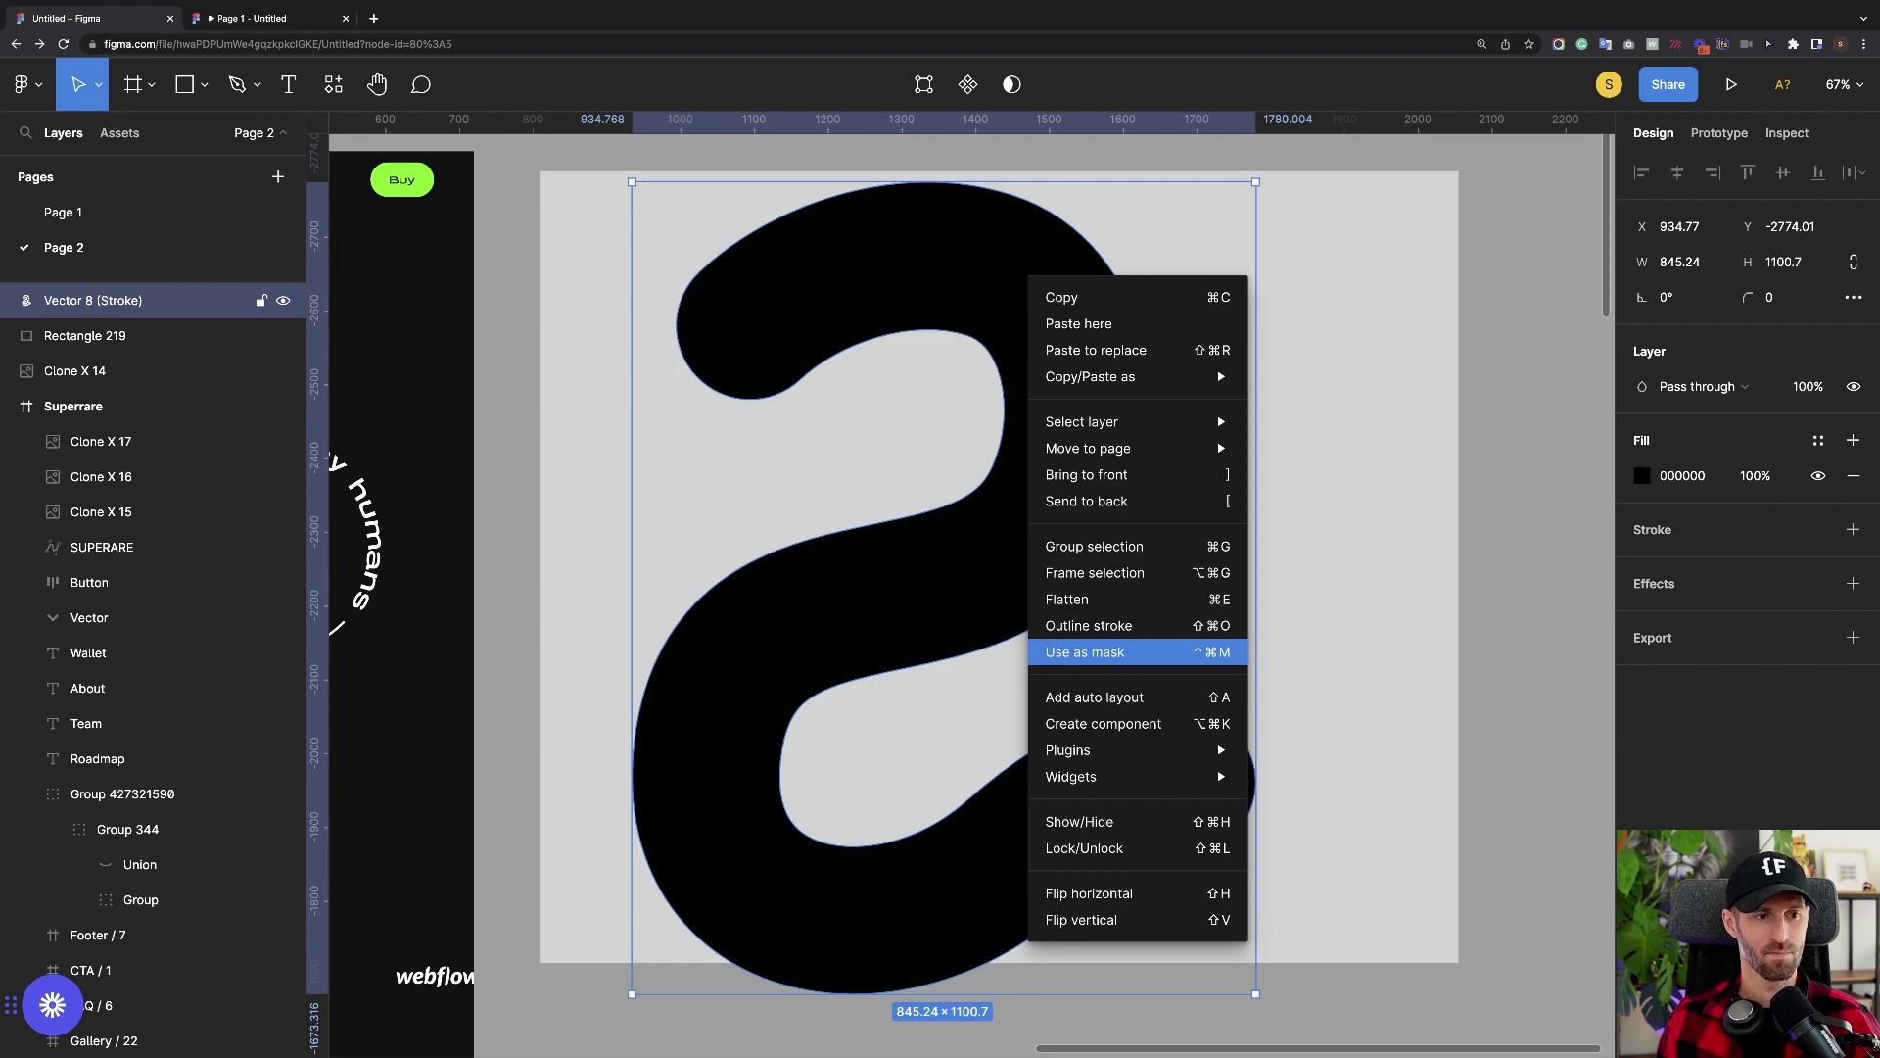
key(Escape)
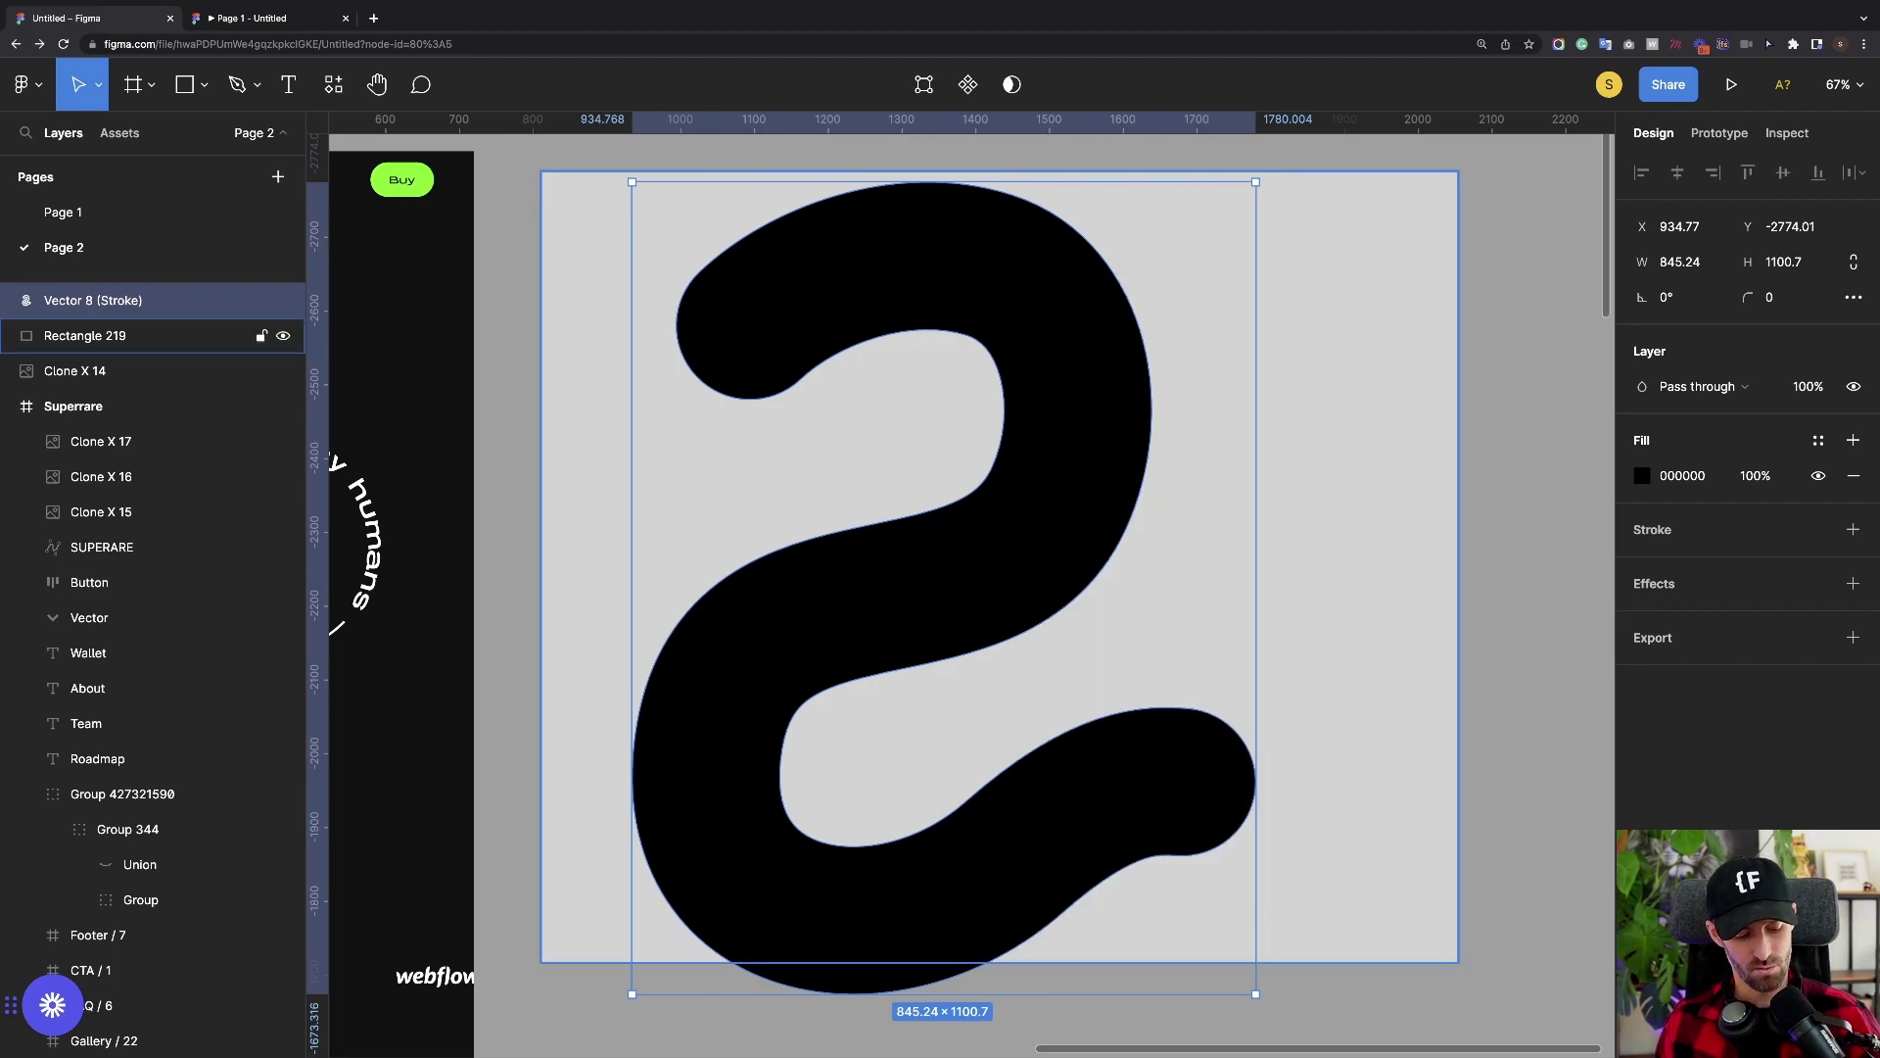
Paste the original Vector 8 path on top and duplicate the outlined Vector 8 (Stroke) shape beneath it
key(ctrl+v)
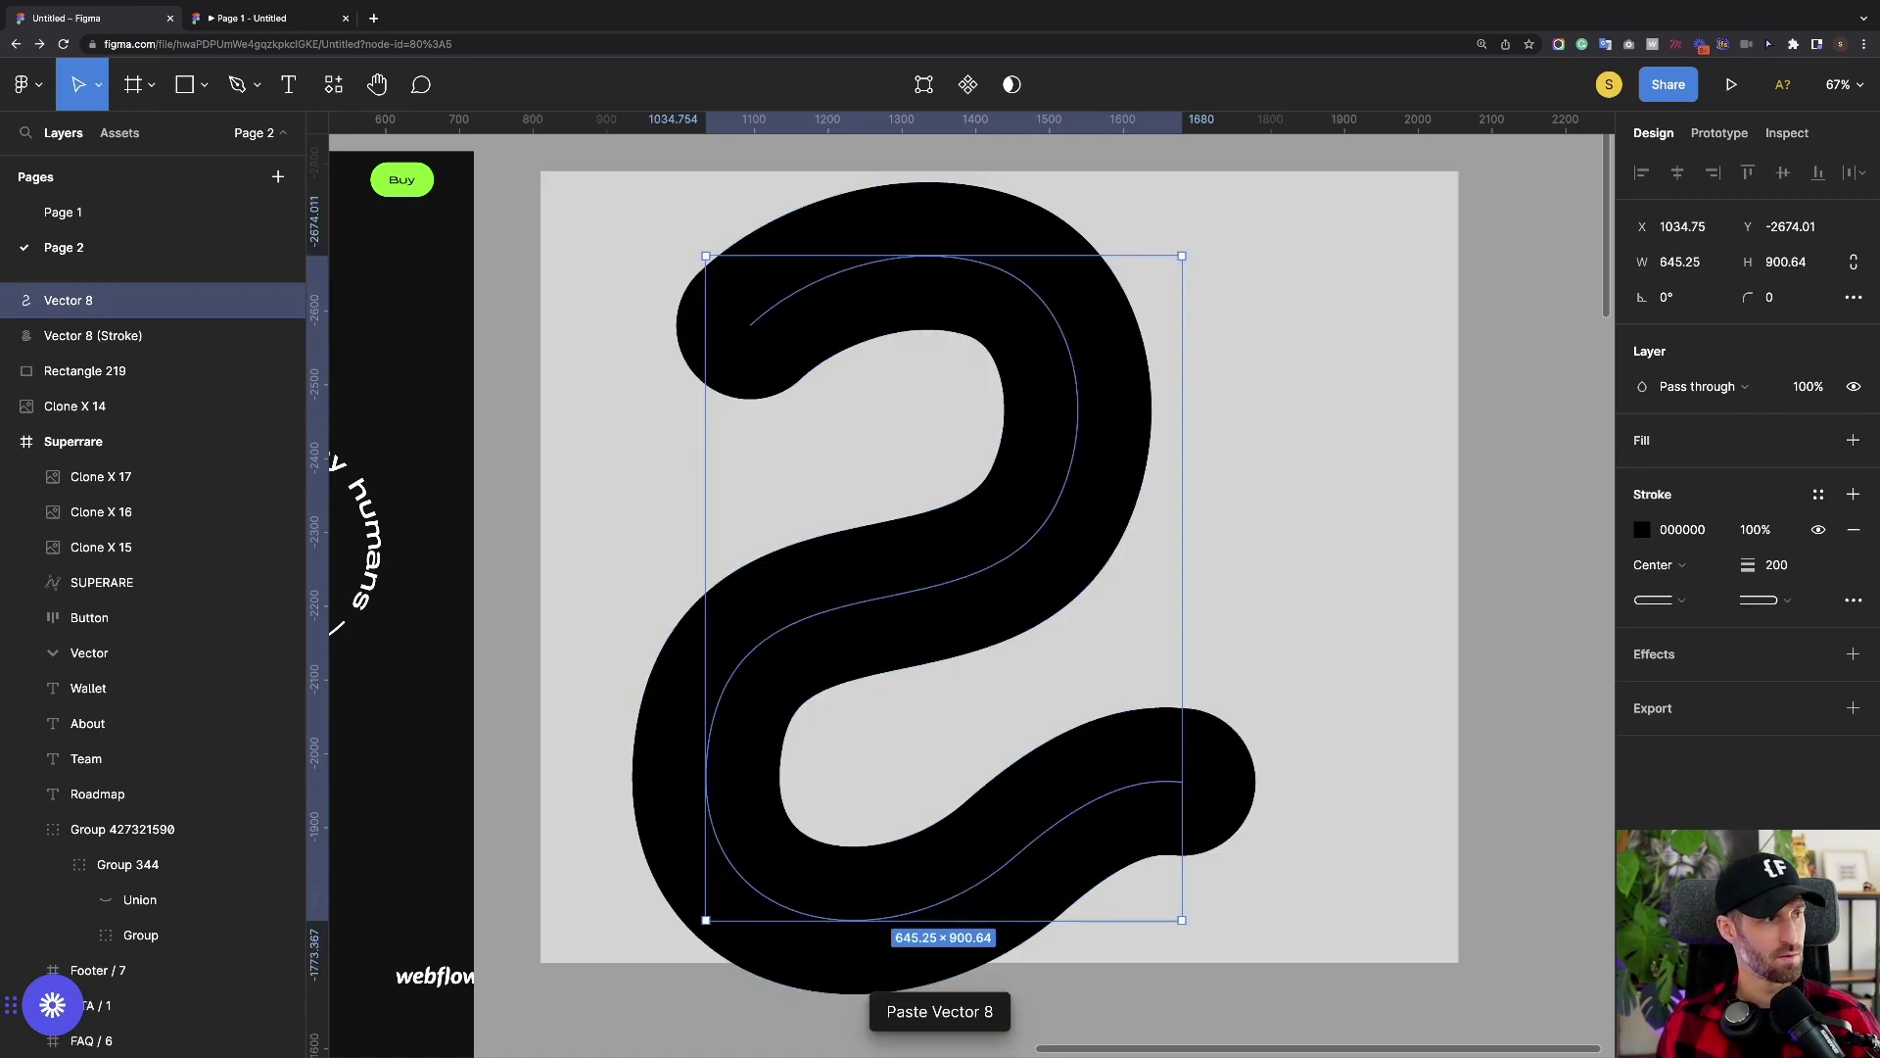
click(128, 336)
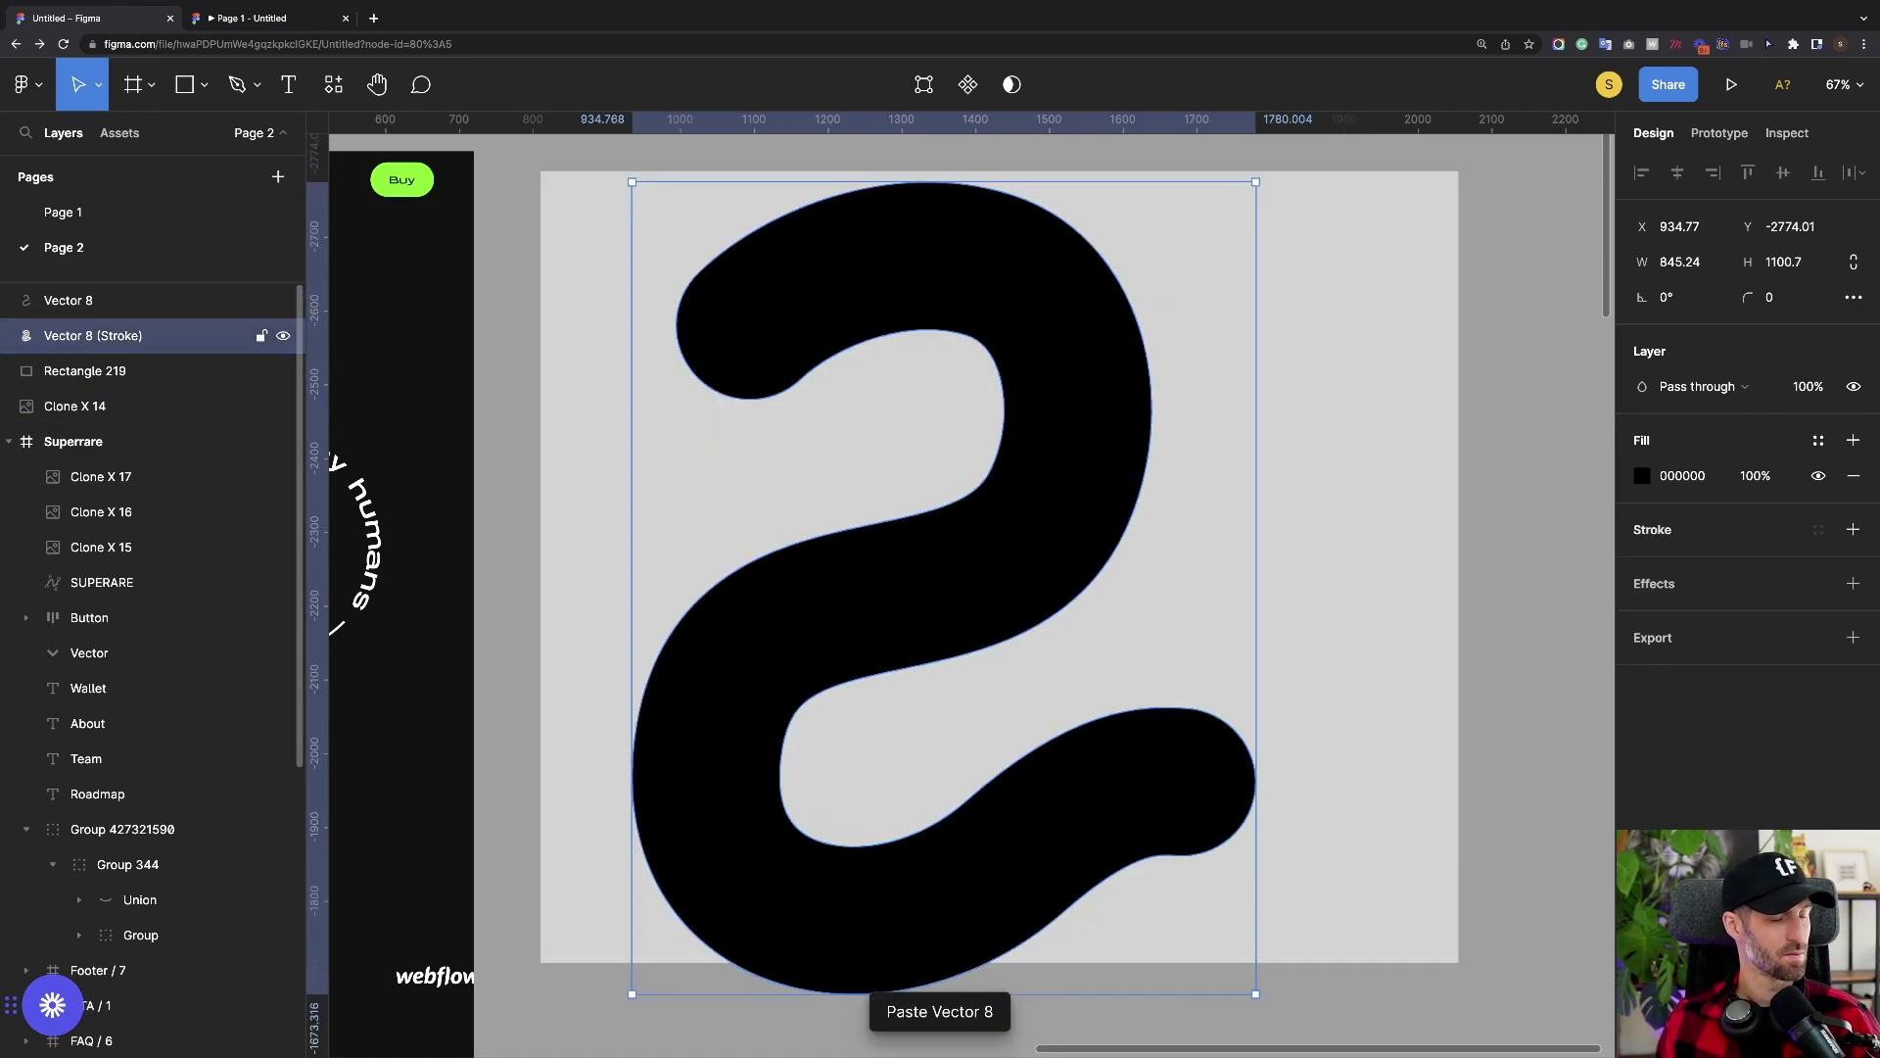
key(ctrl+d)
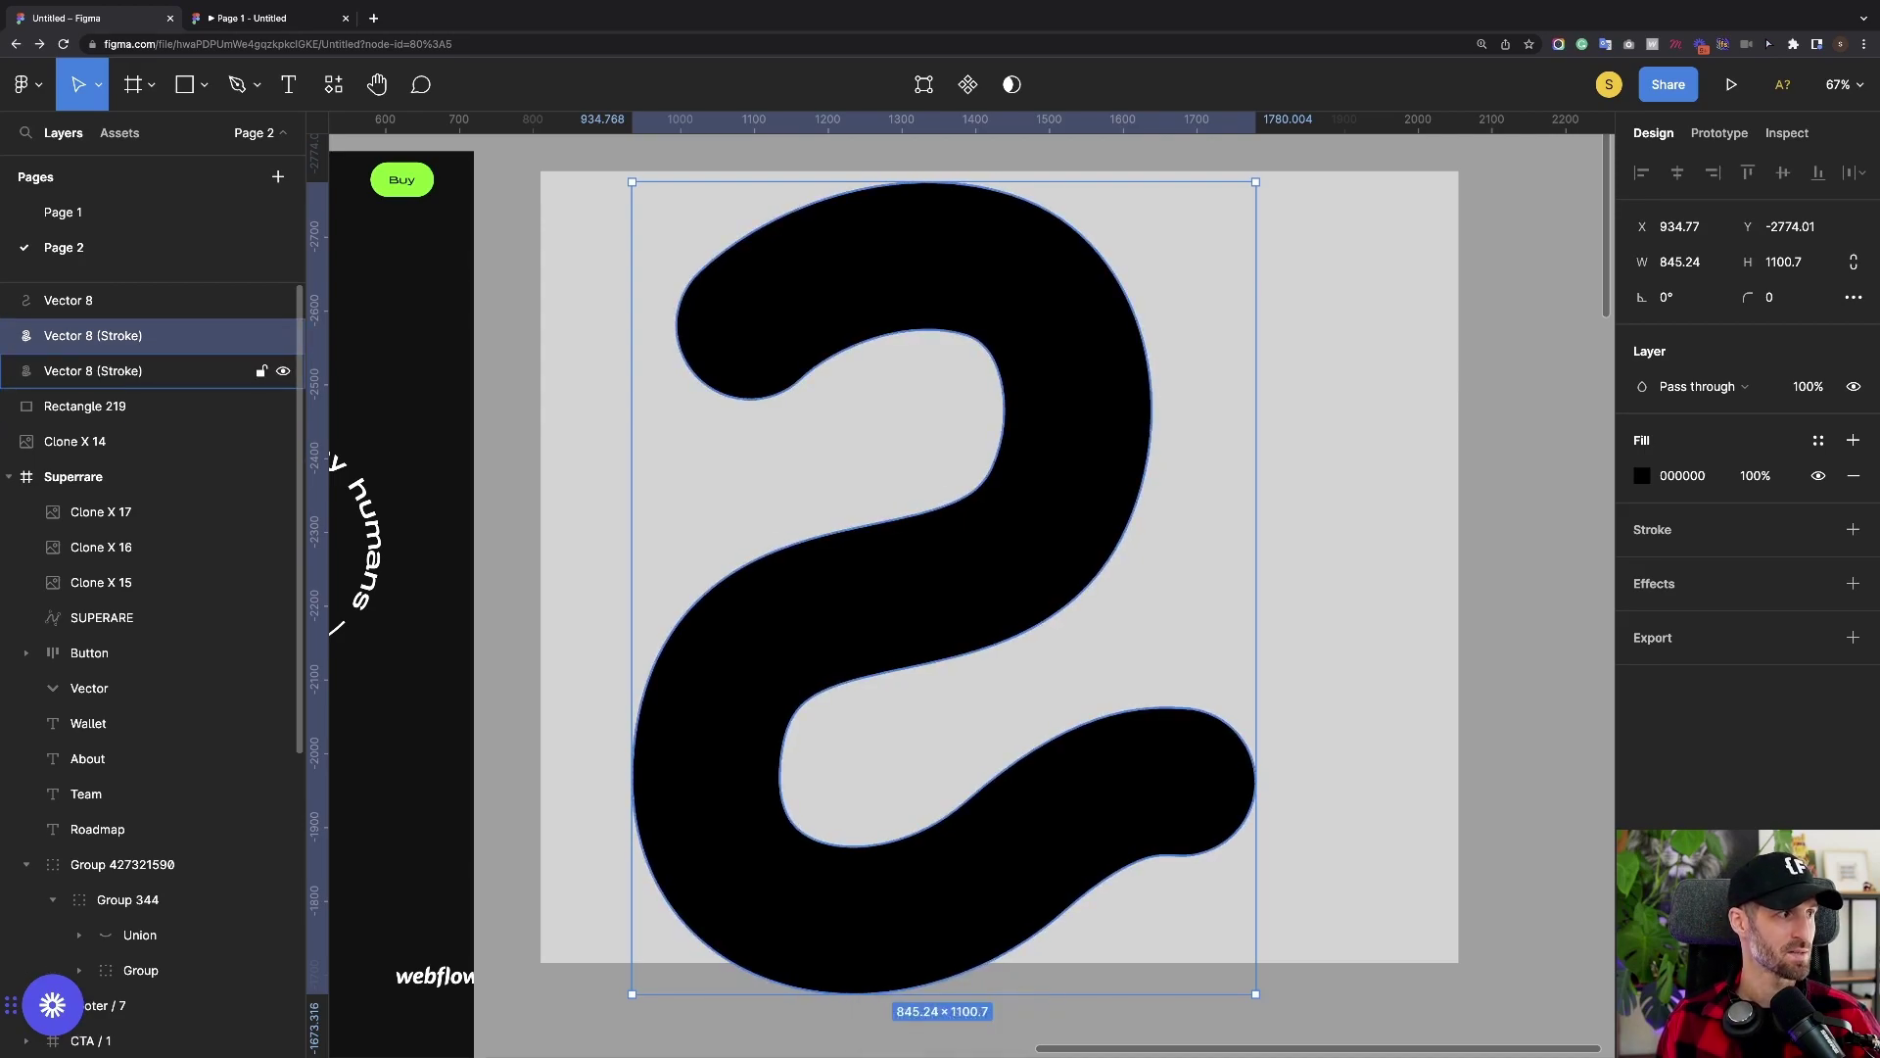
Give the Vector 8 path's stroke a linear gradient from deep blue-violet to magenta FF00E5
click(98, 300)
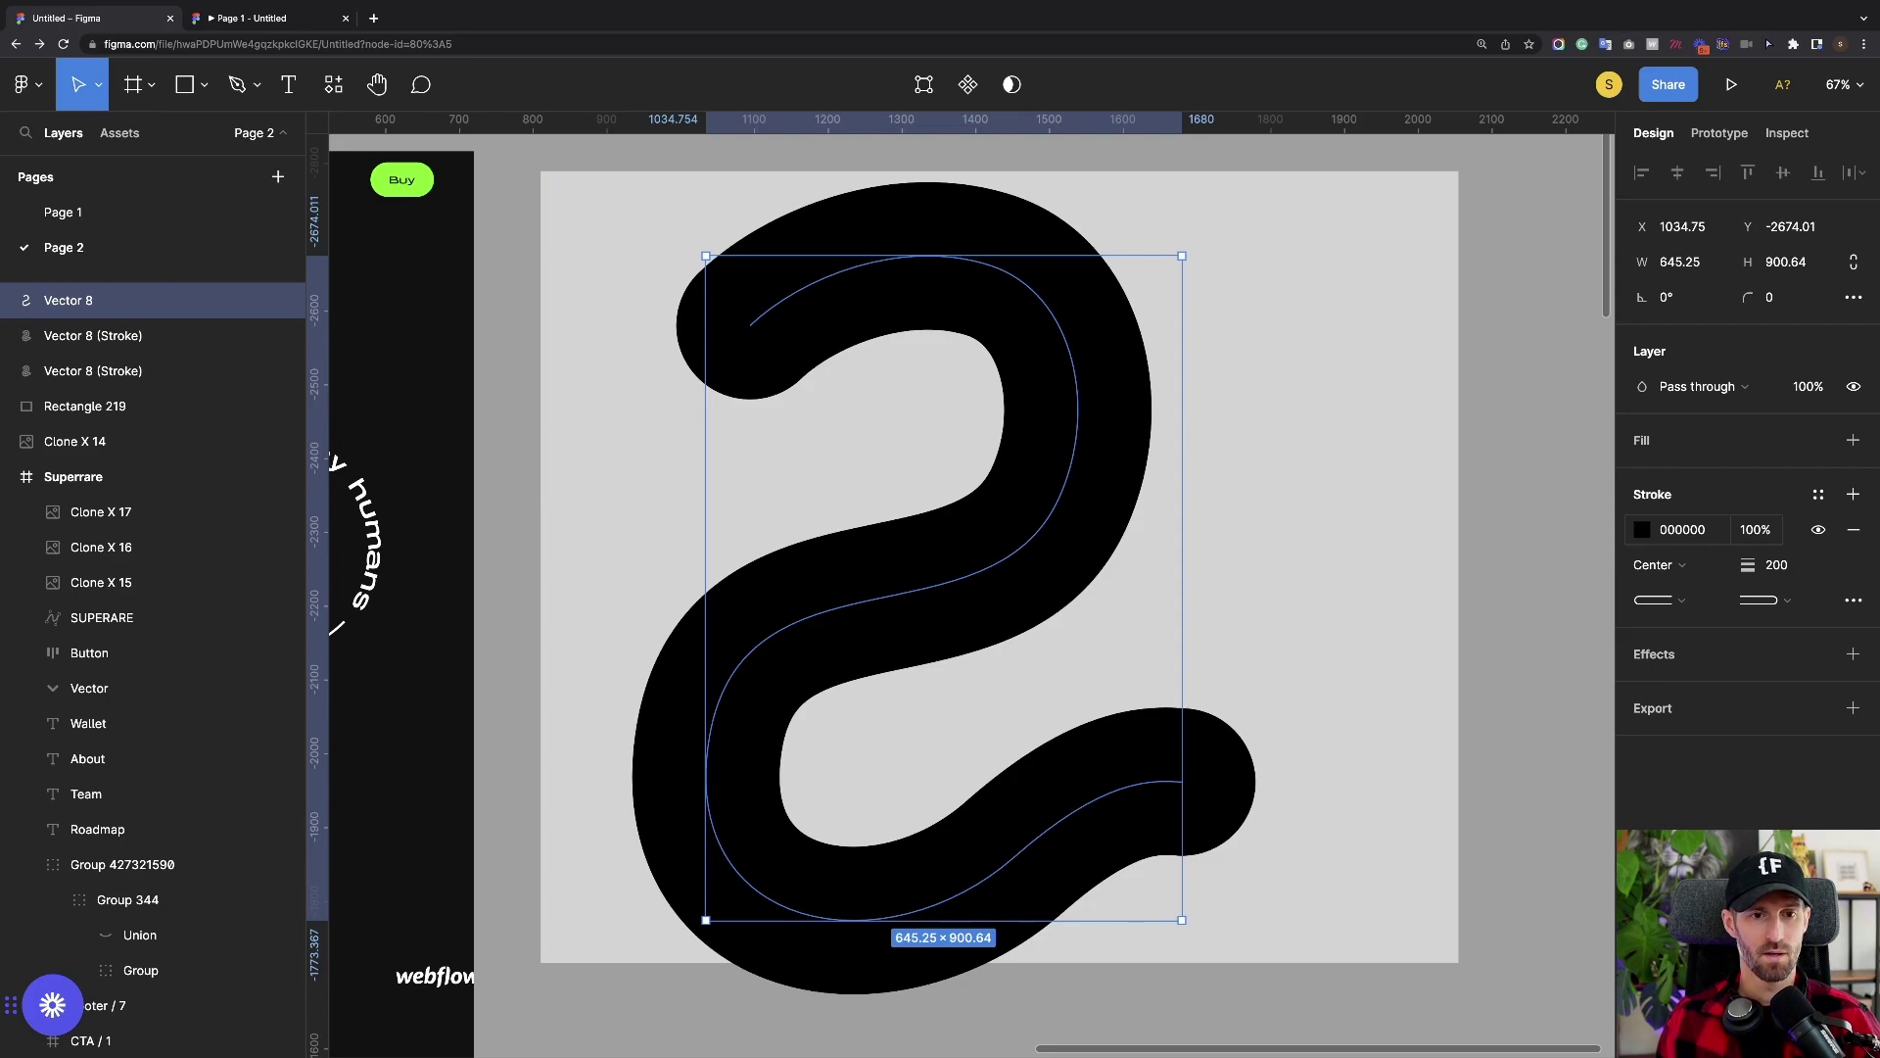
click(1643, 529)
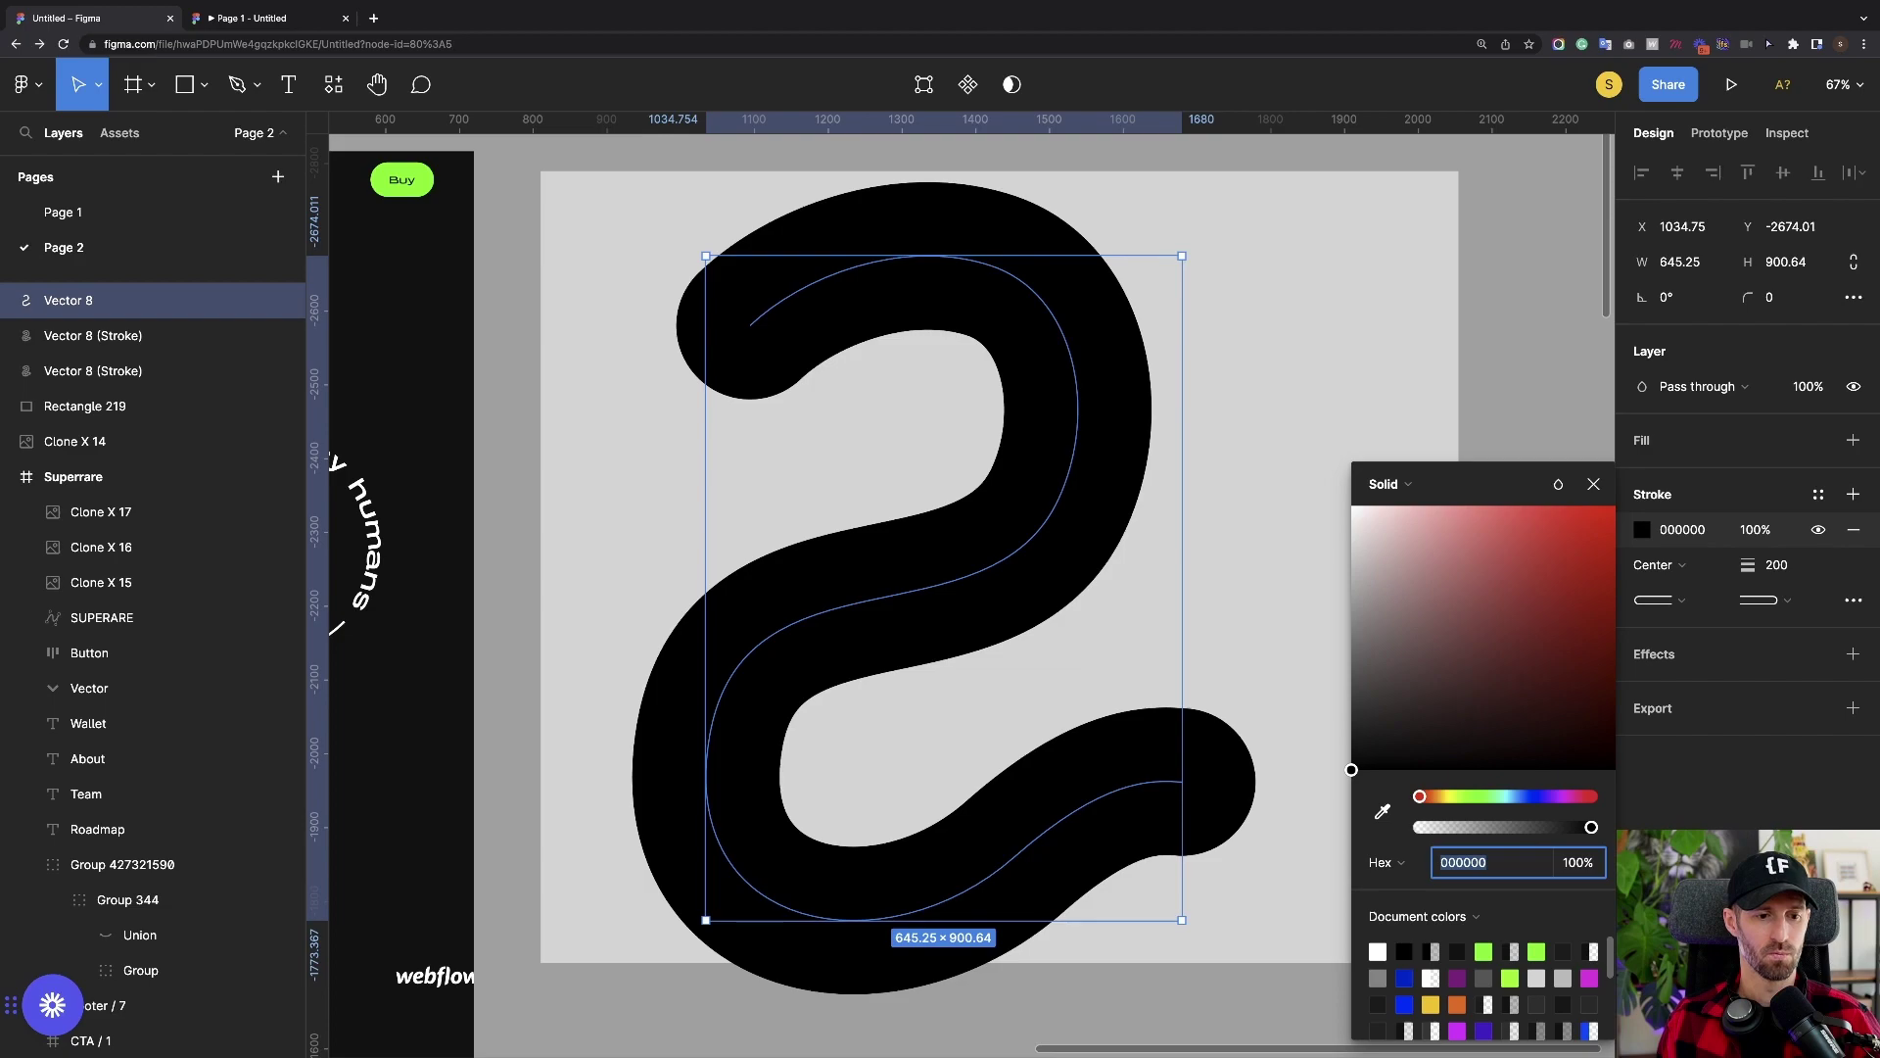
click(1484, 1030)
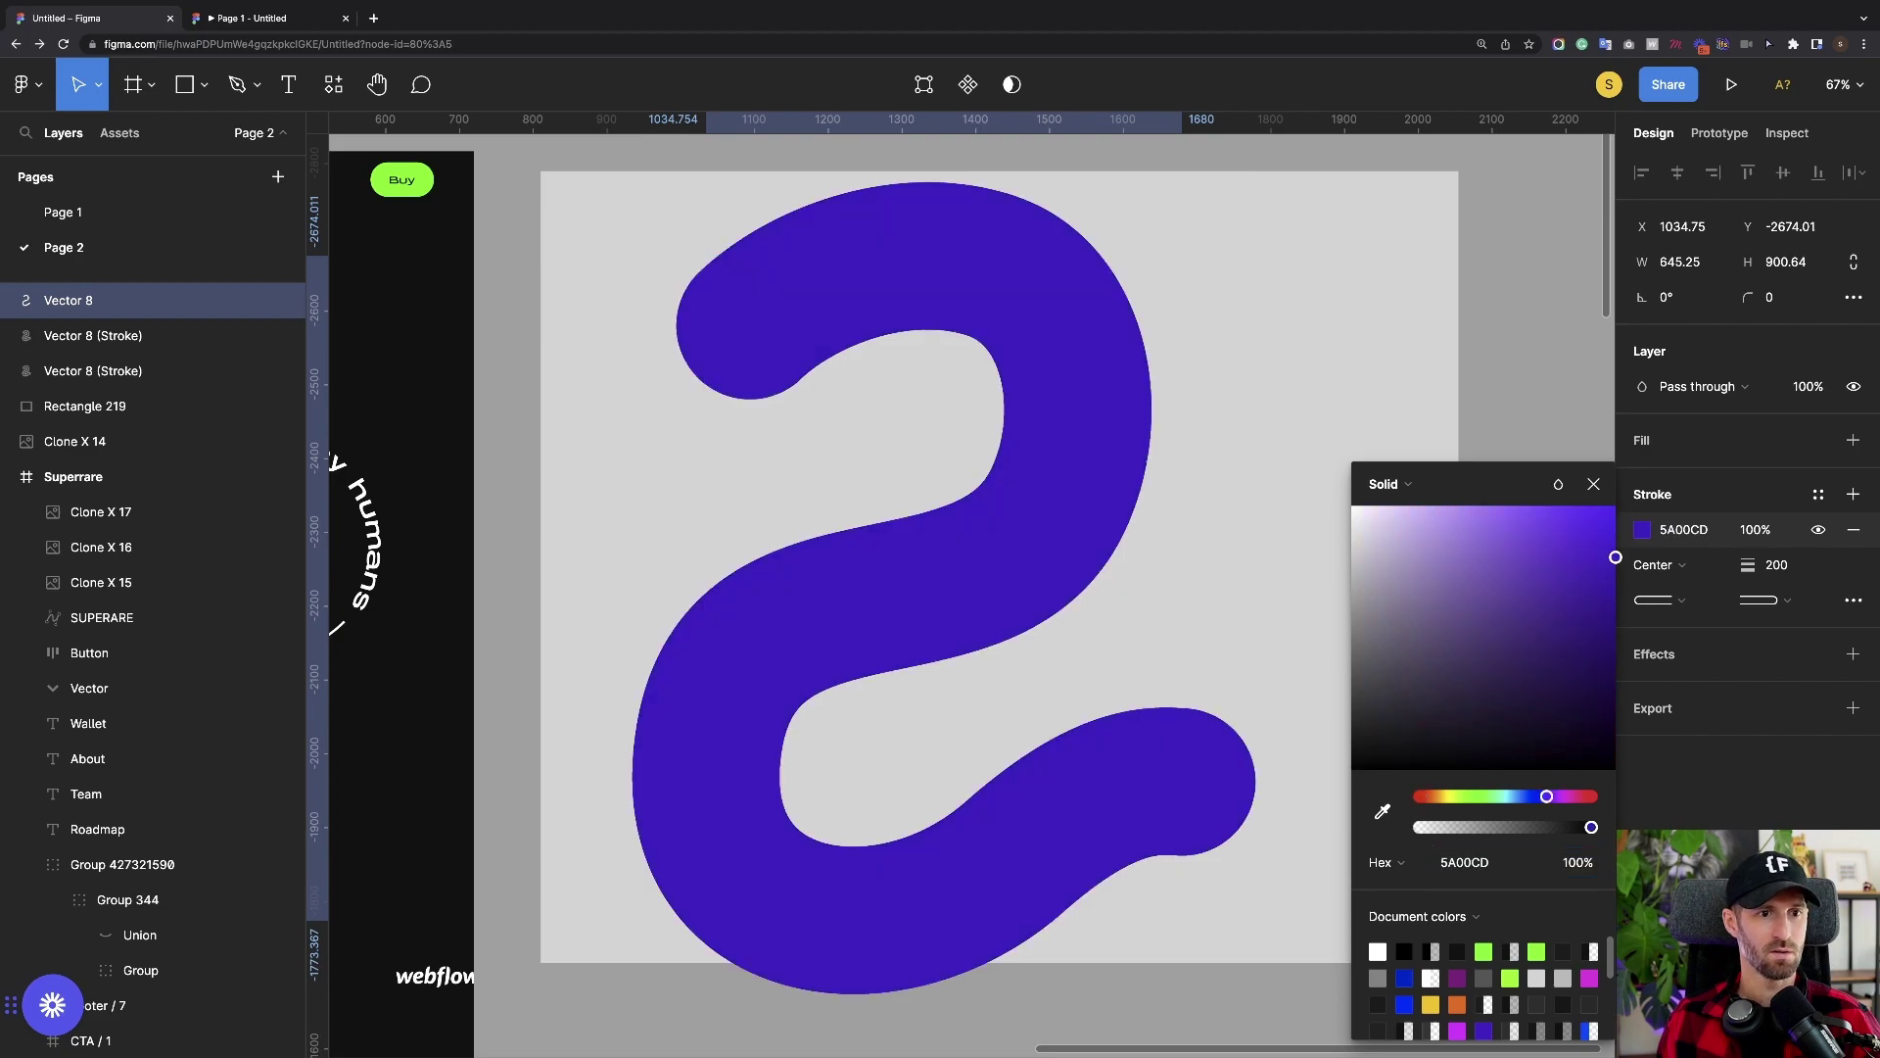
click(1391, 484)
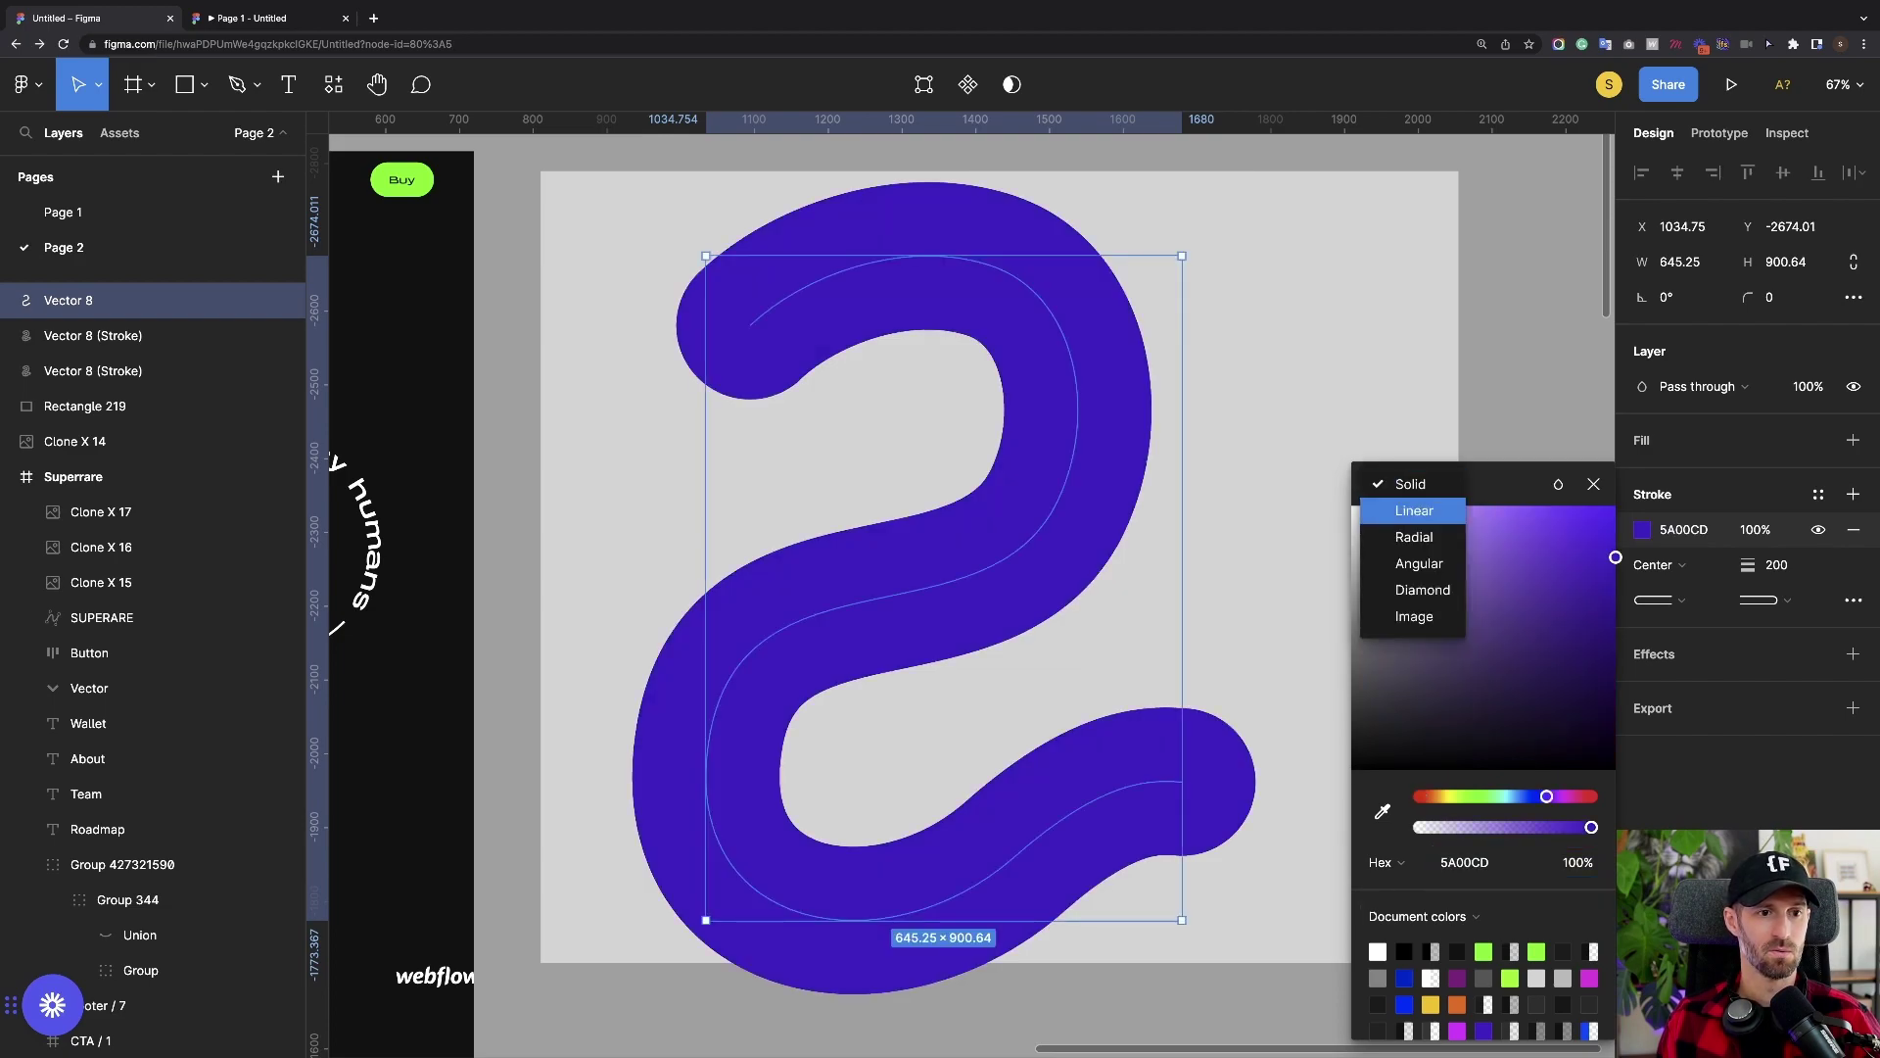
click(1414, 510)
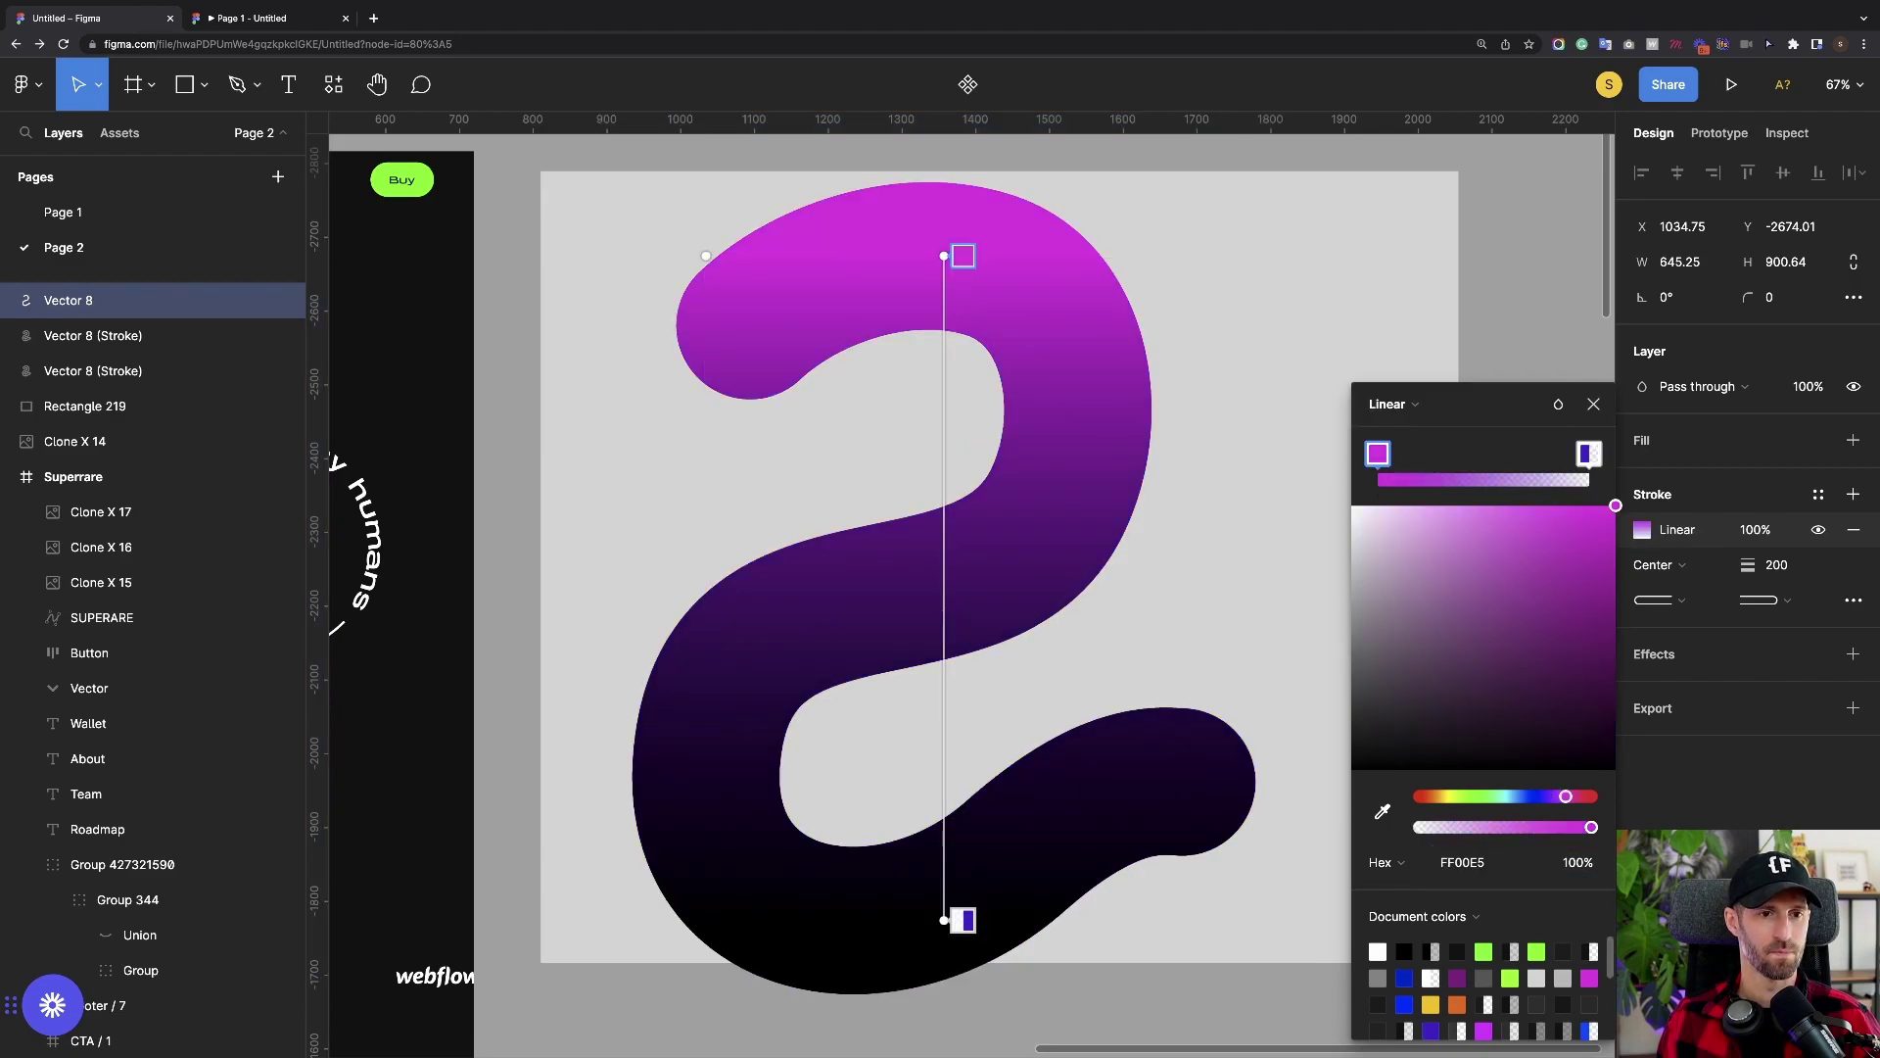
click(1431, 1032)
click(1588, 454)
click(1589, 978)
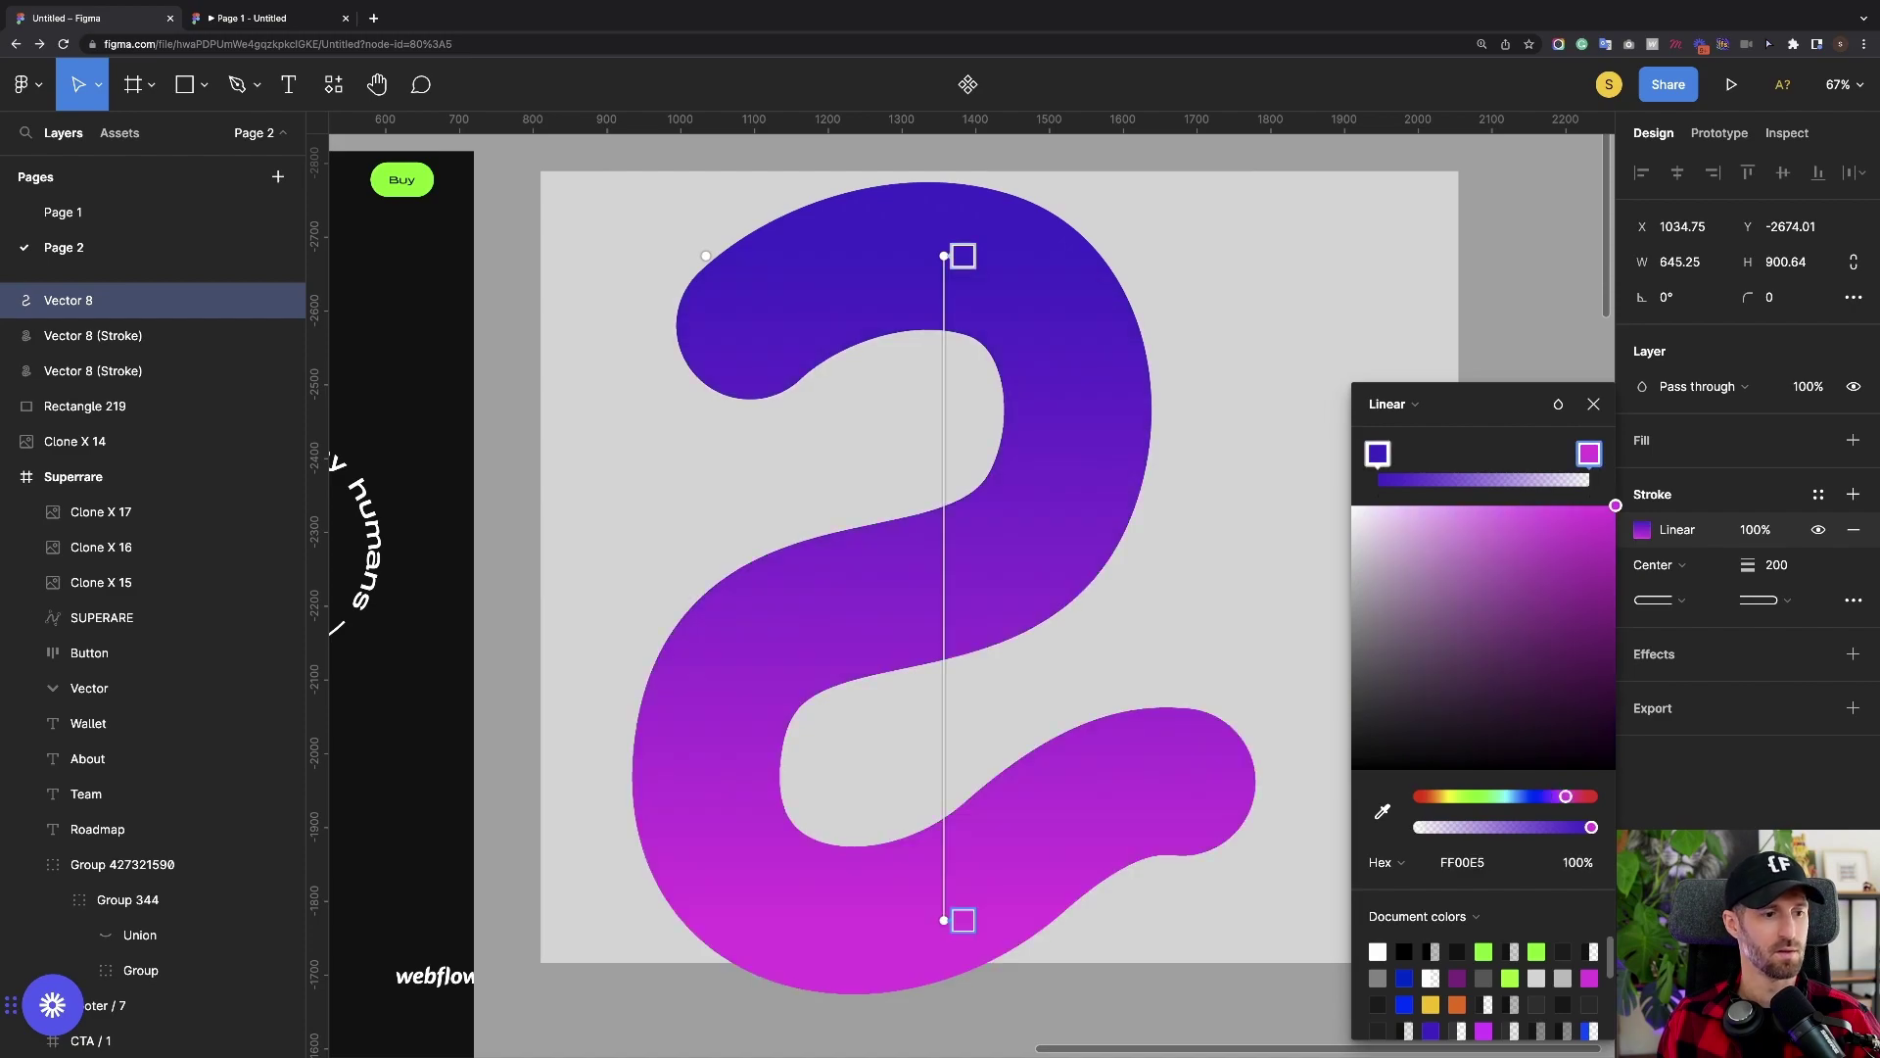
Angle the stroke gradient diagonally, with its violet end at the upper-right bend and its magenta end at the lower-left bend
drag(943, 919, 674, 823)
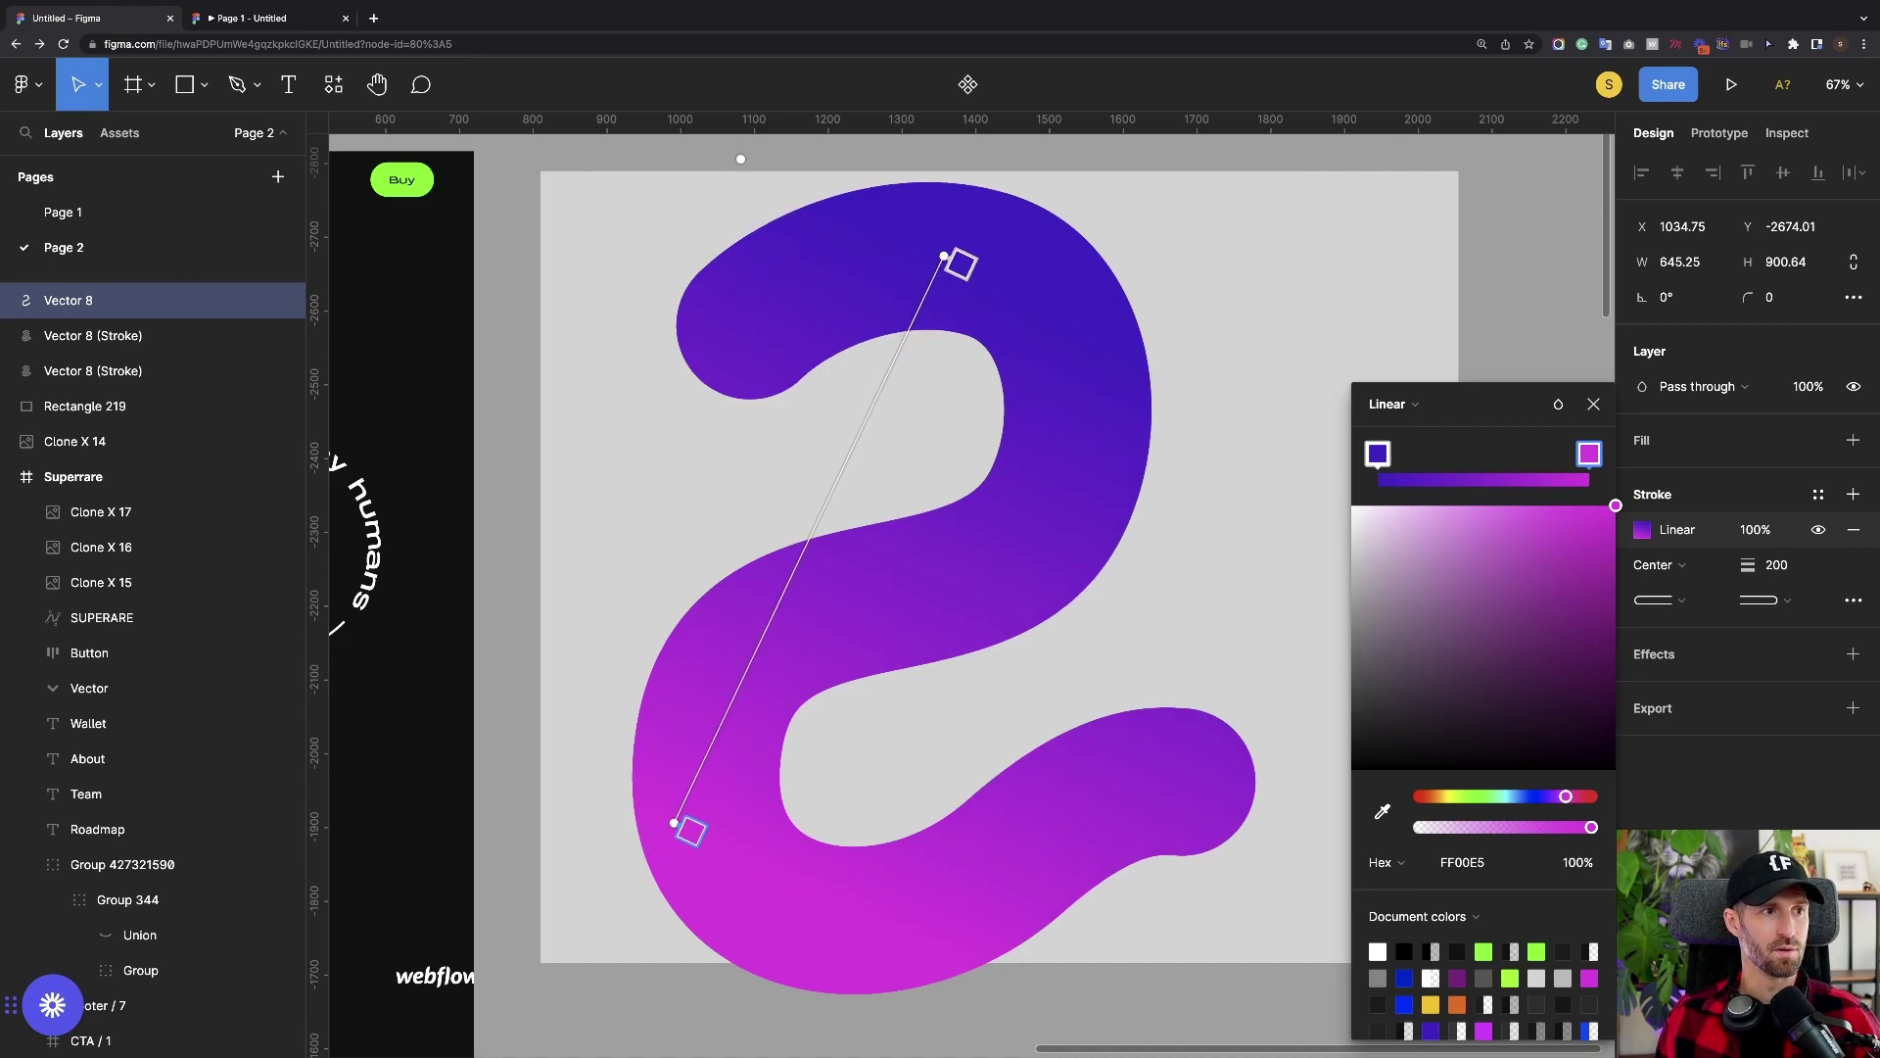
drag(945, 257, 1062, 274)
scroll(1061, 273, left, 5)
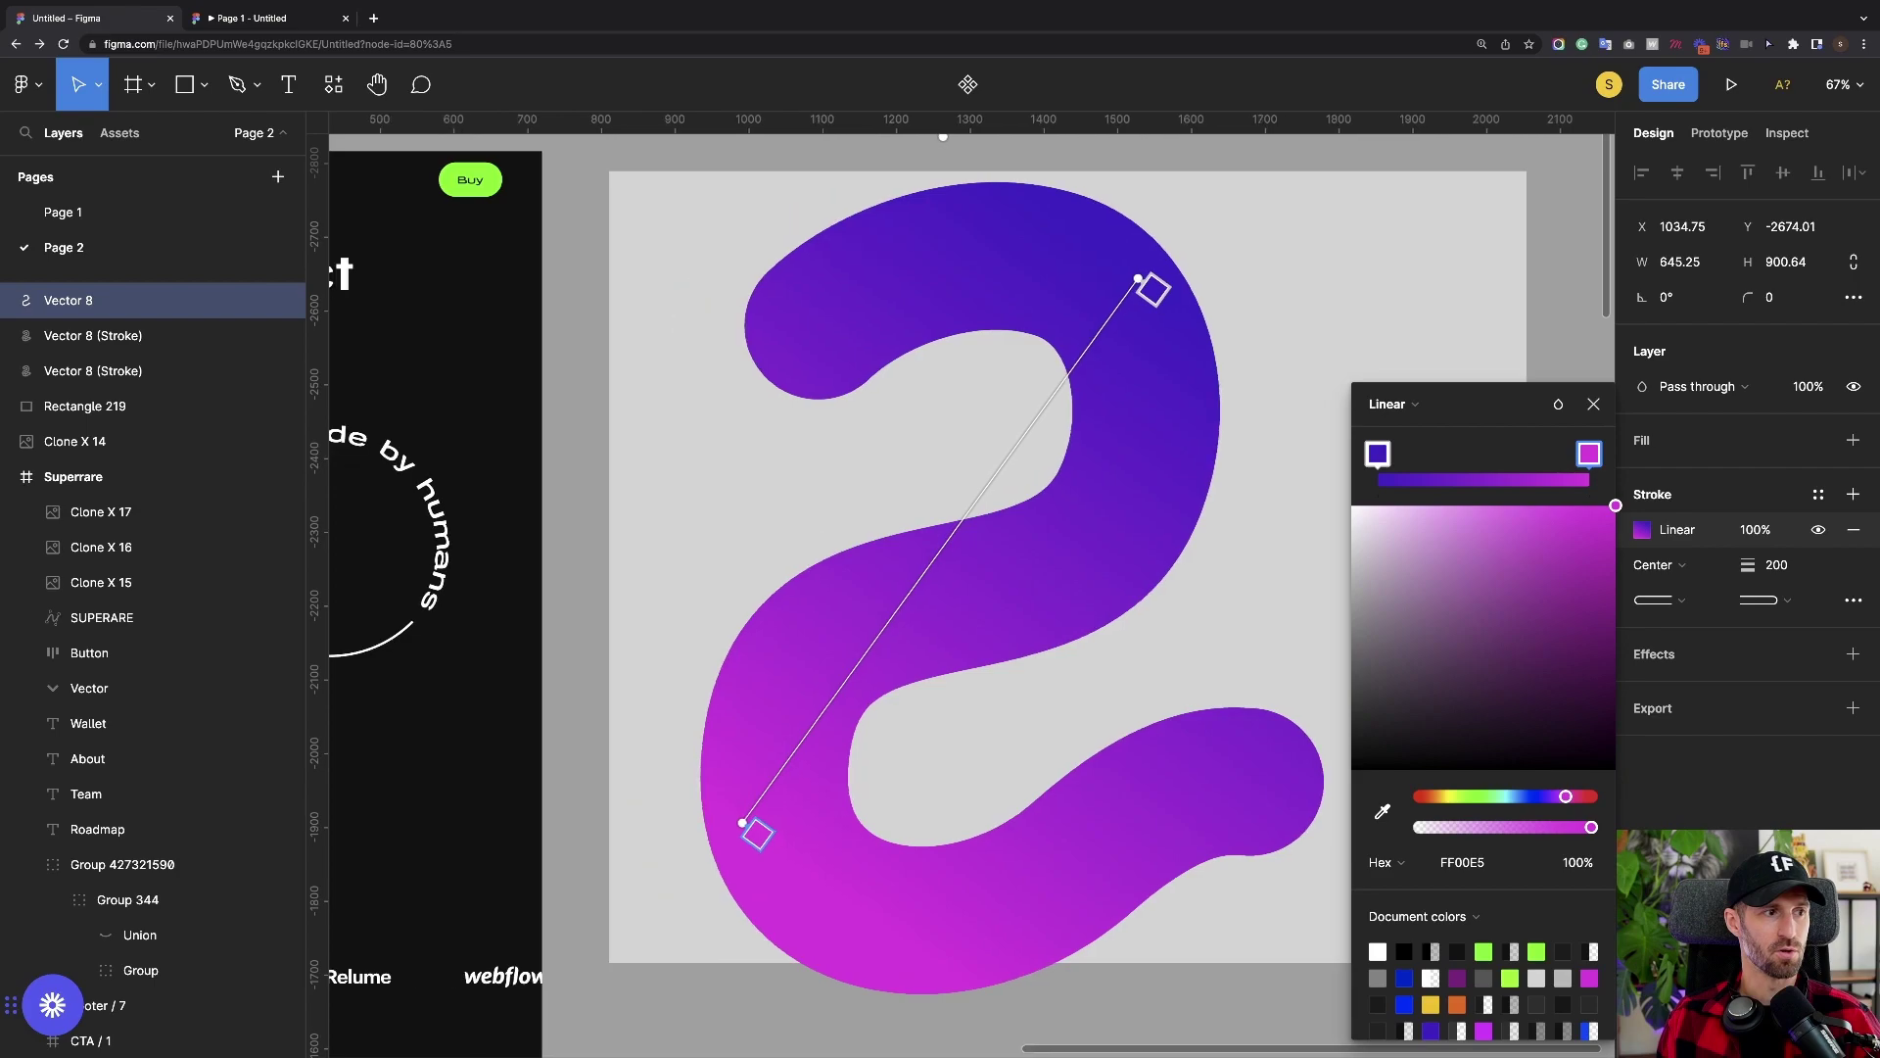
scroll(969, 588, left, 5)
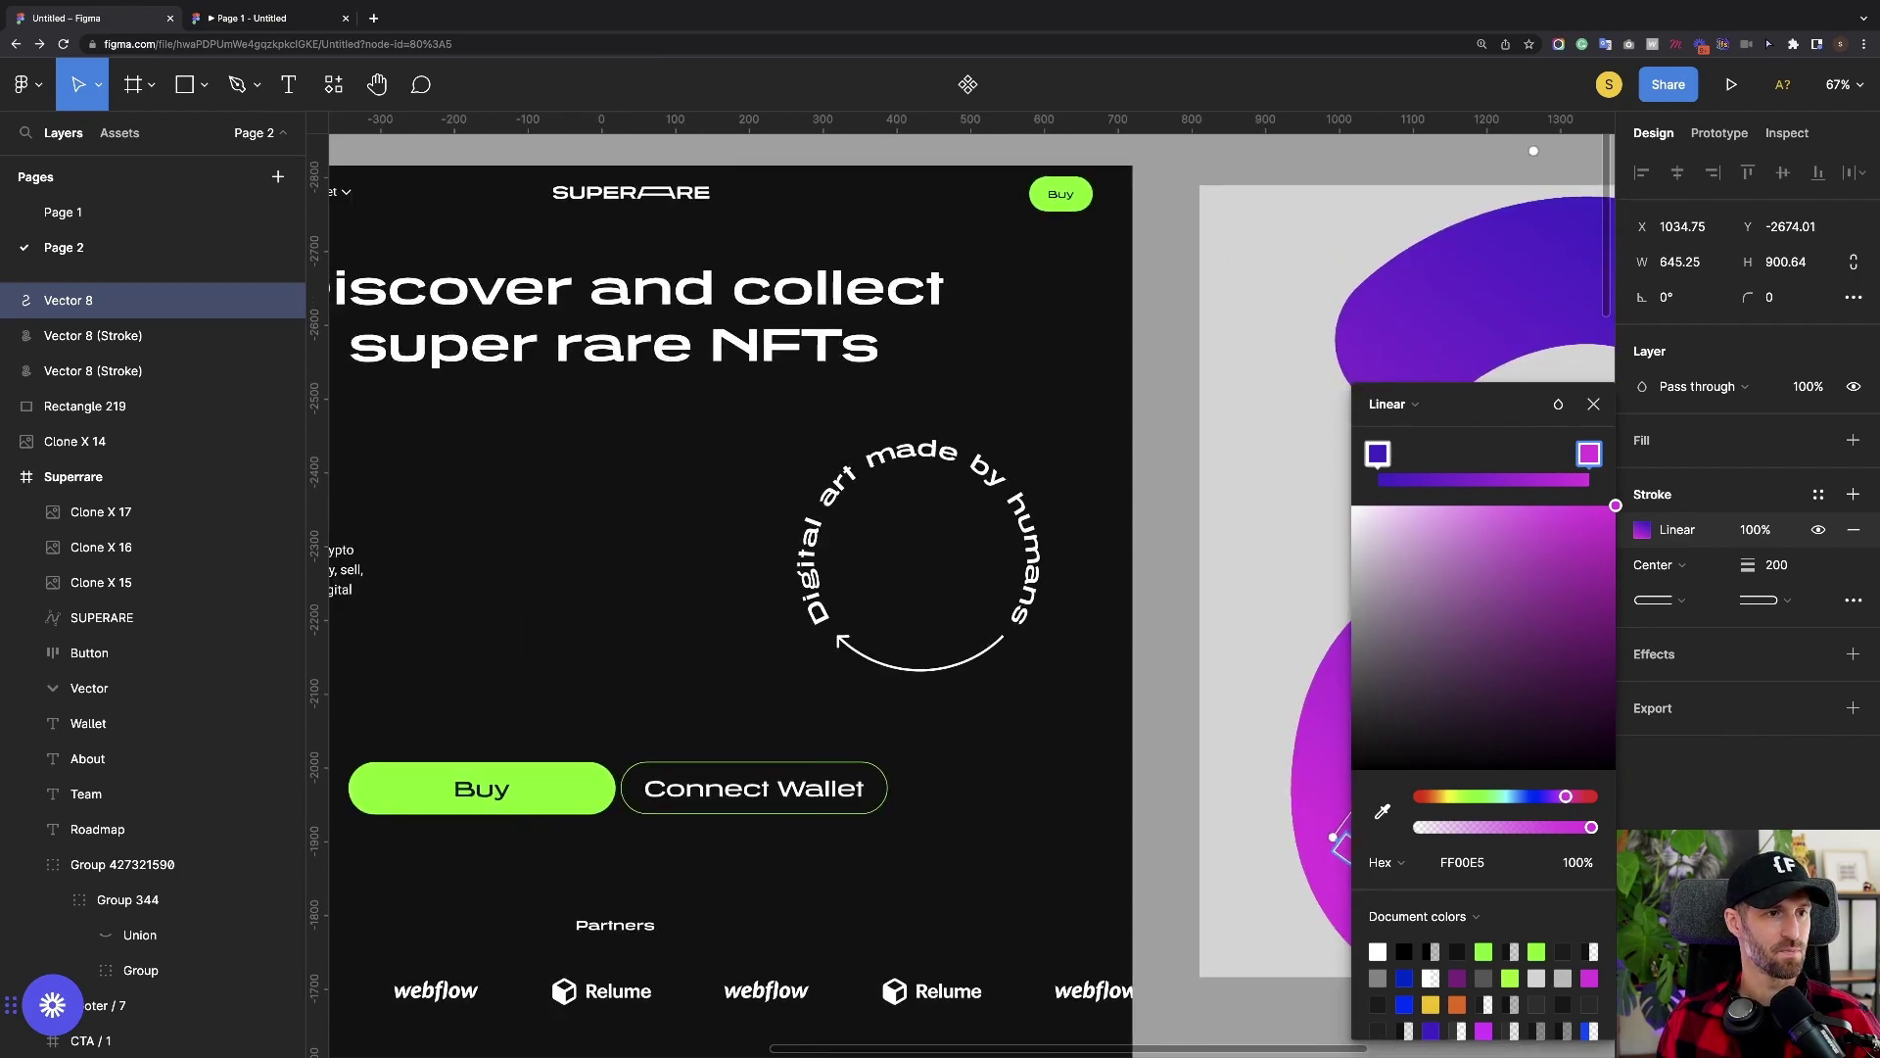
scroll(962, 588, down, 2)
scroll(970, 588, right, 10)
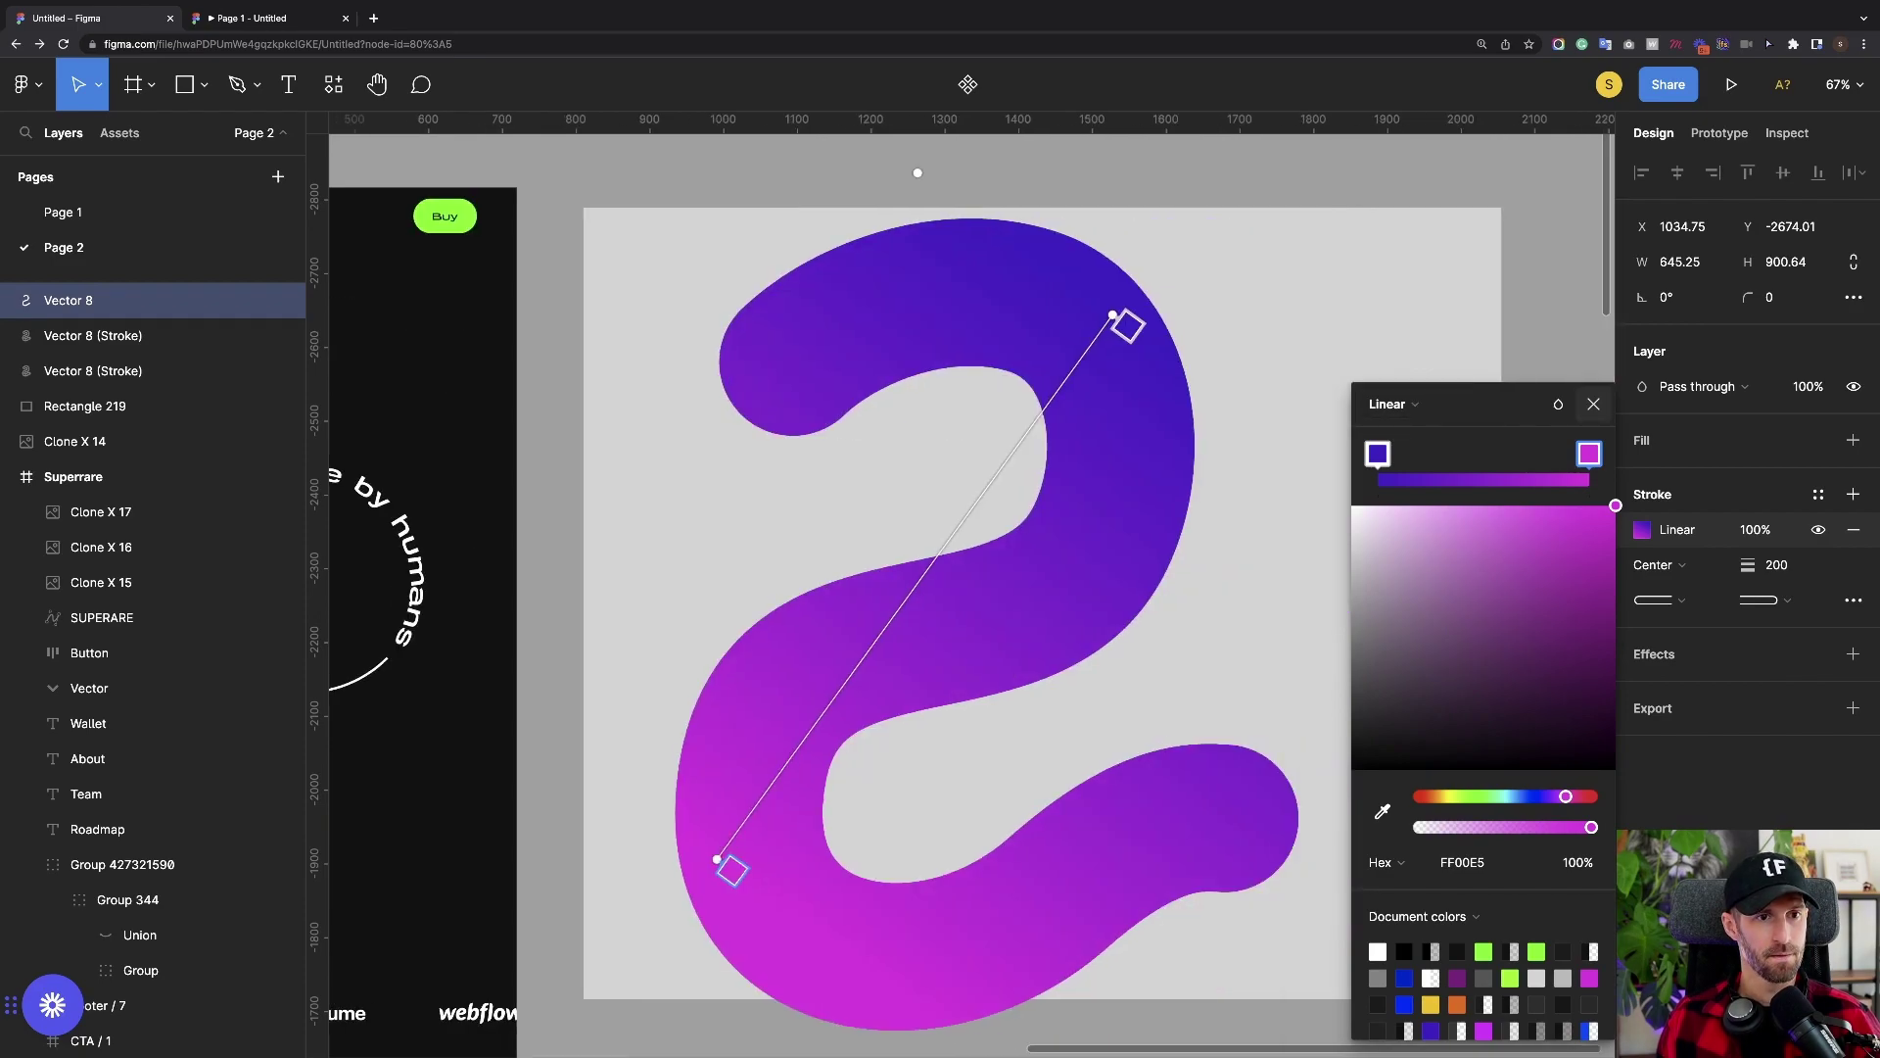
click(1593, 404)
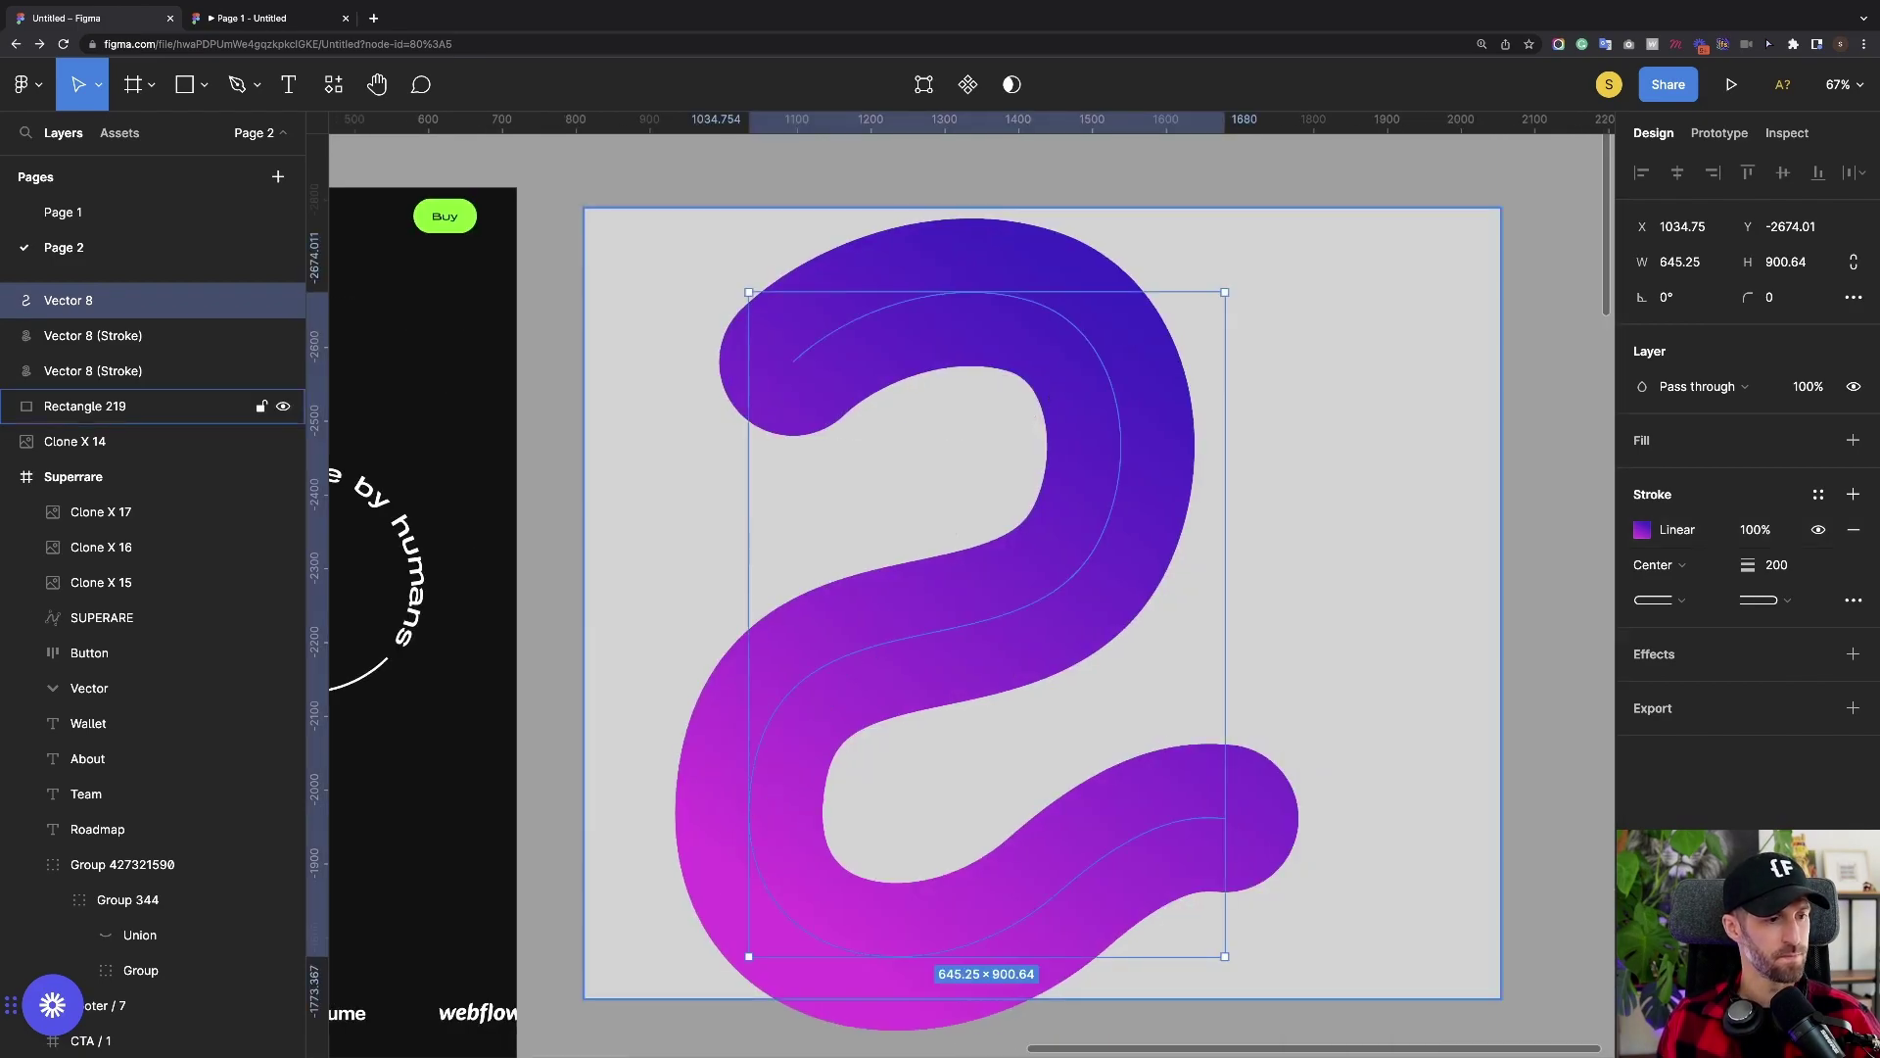
Set the gradient path's stroke weight to 100 and shift the path up to about X 1034, Y -2728
scroll(965, 588, down, 1)
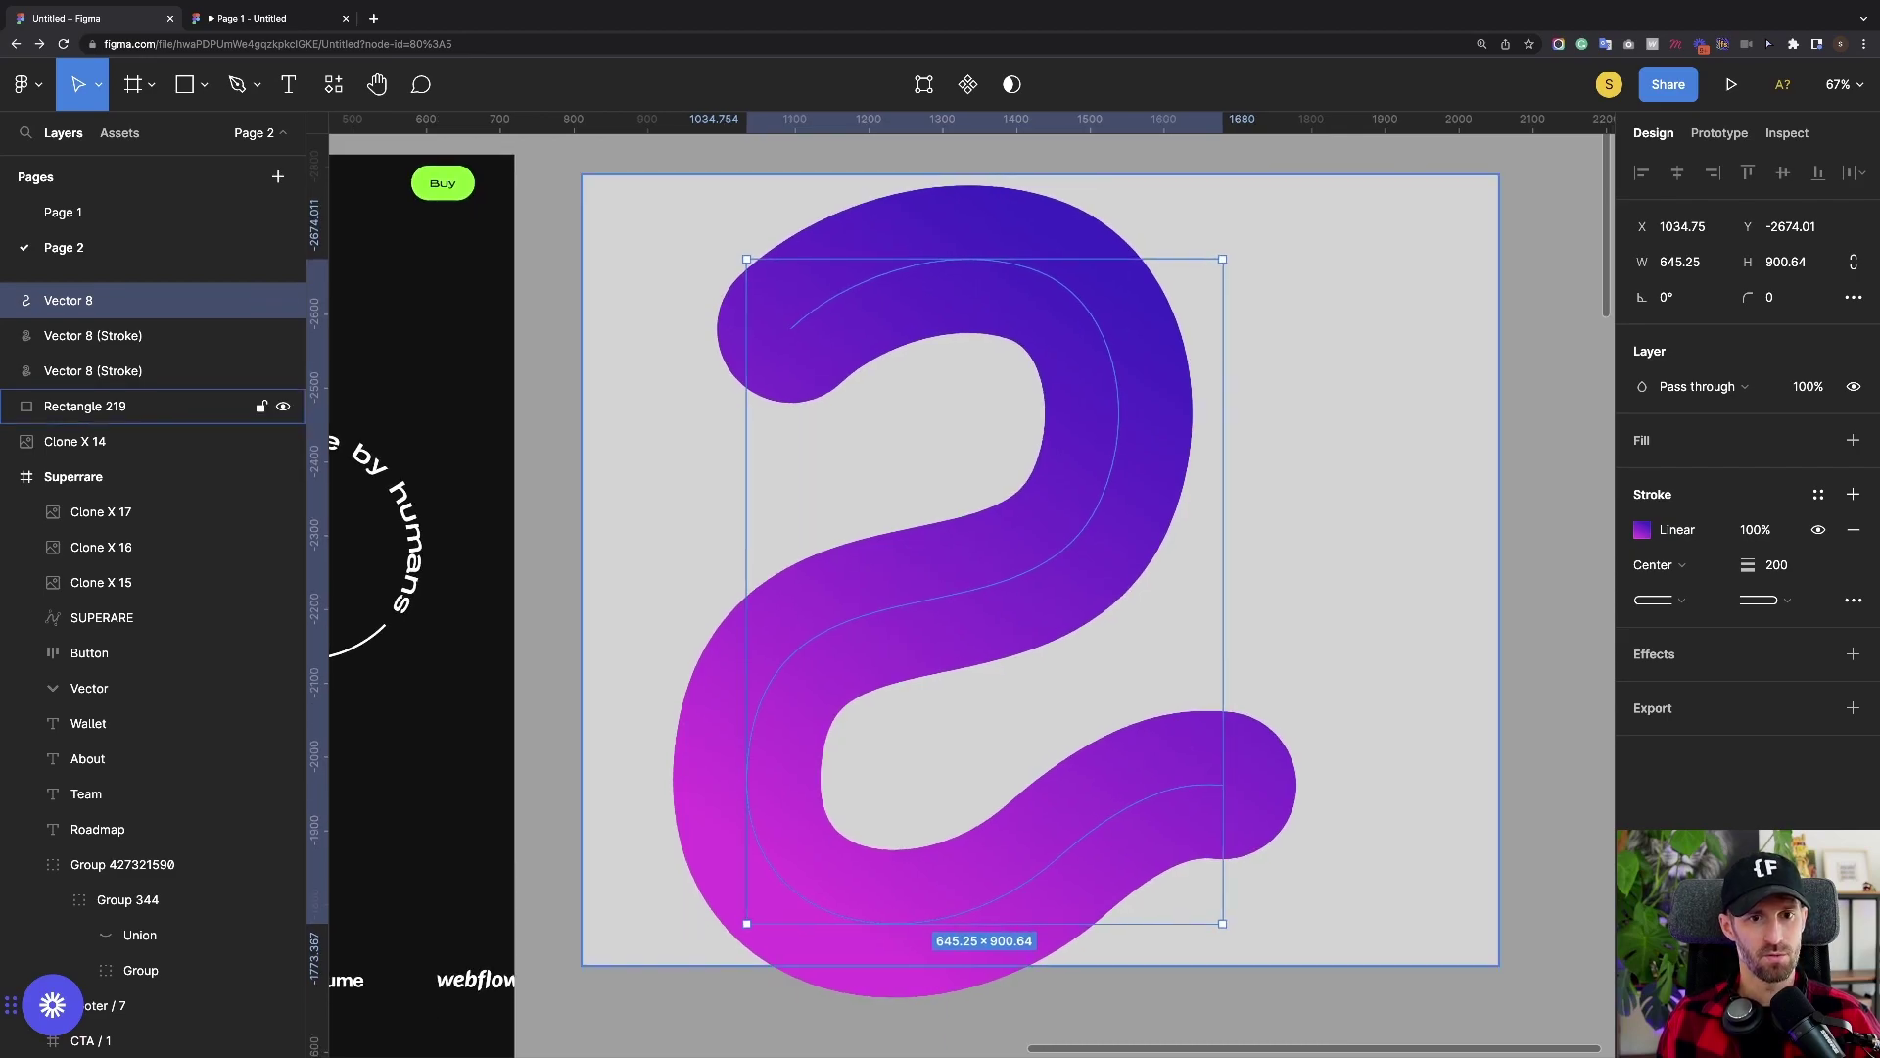
click(1777, 565)
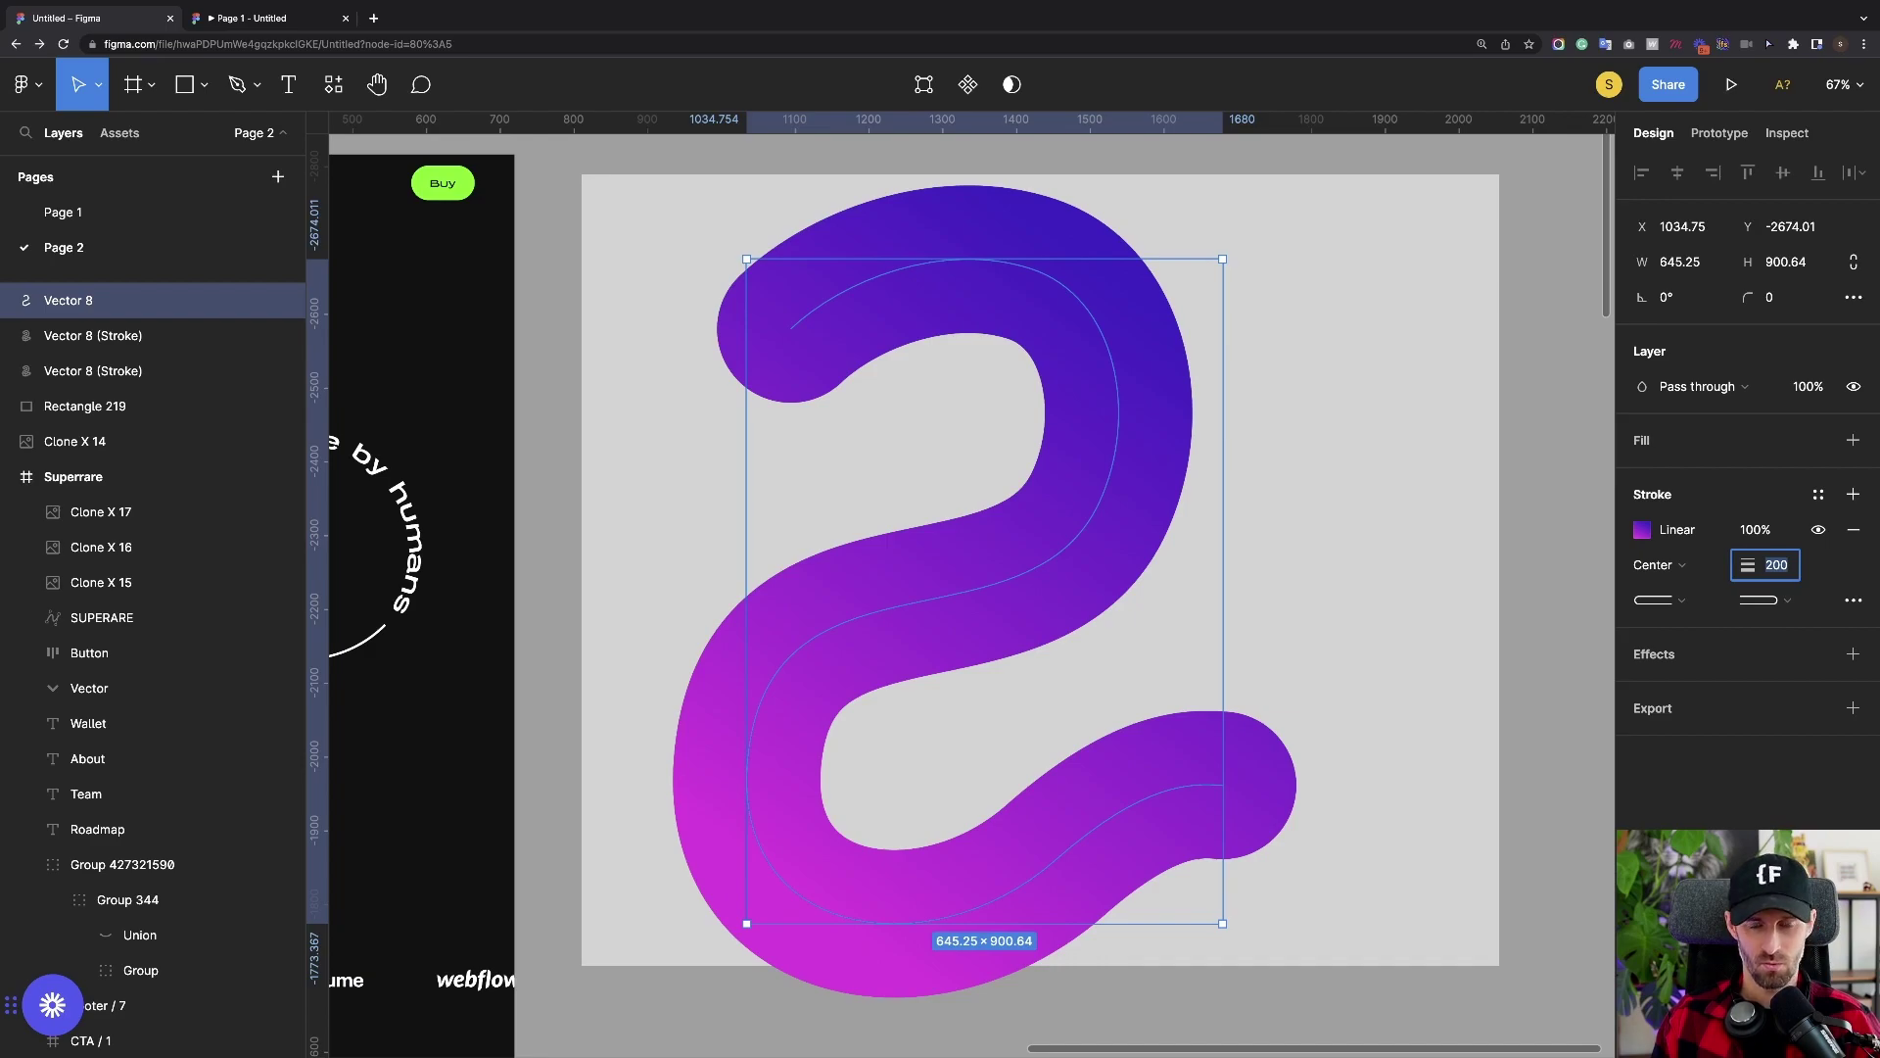
text(100)
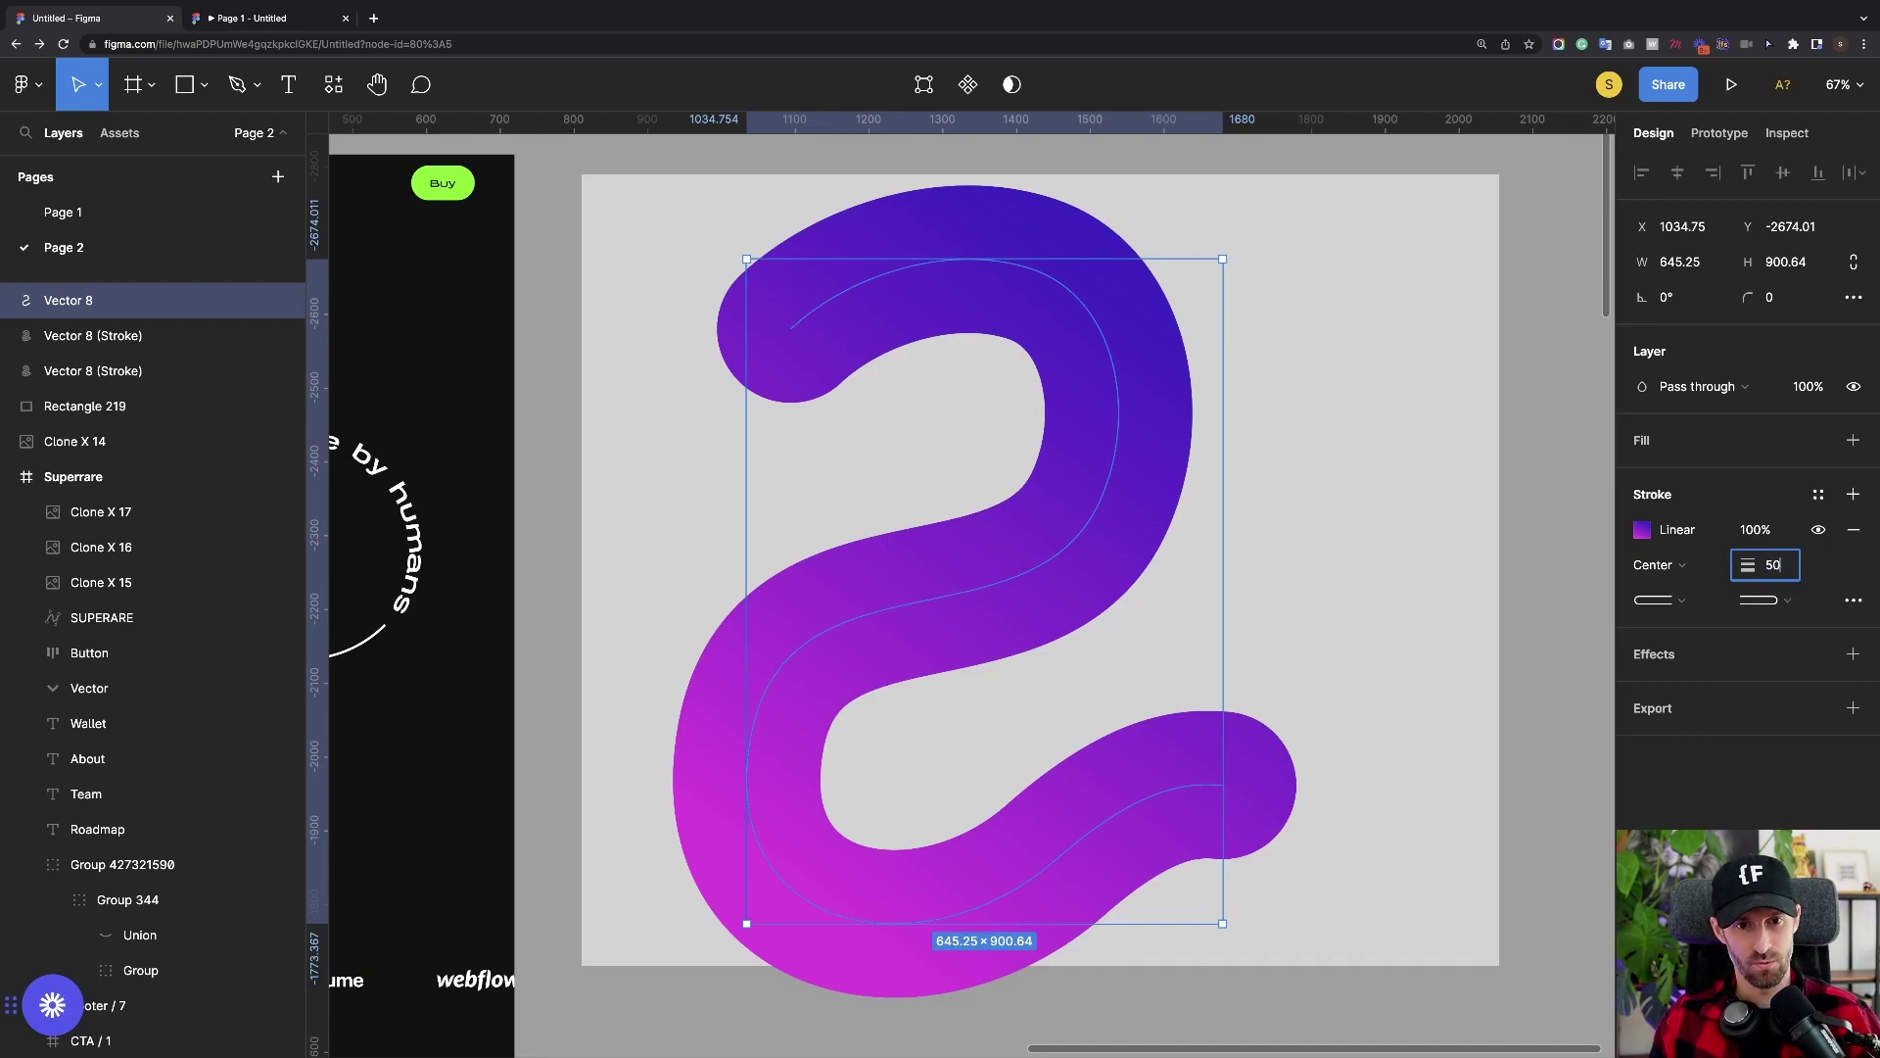
key(Return)
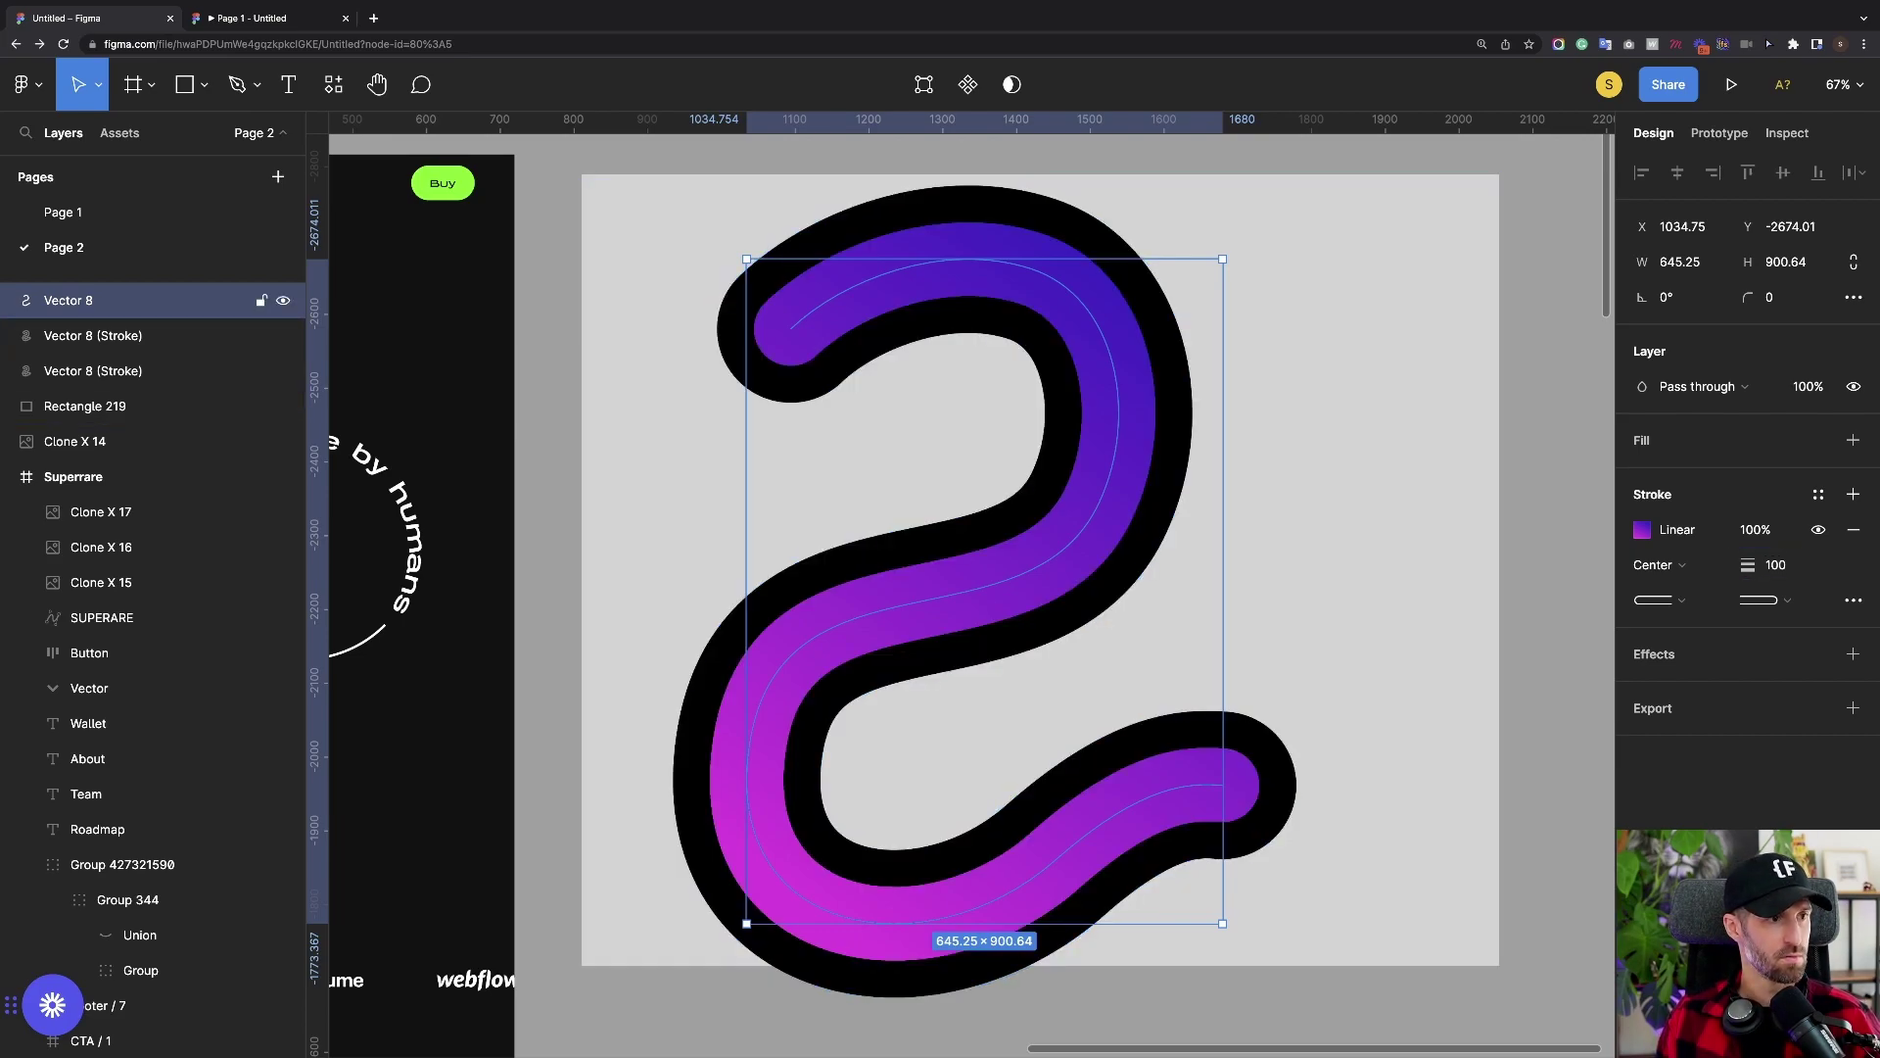
drag(960, 592, 941, 515)
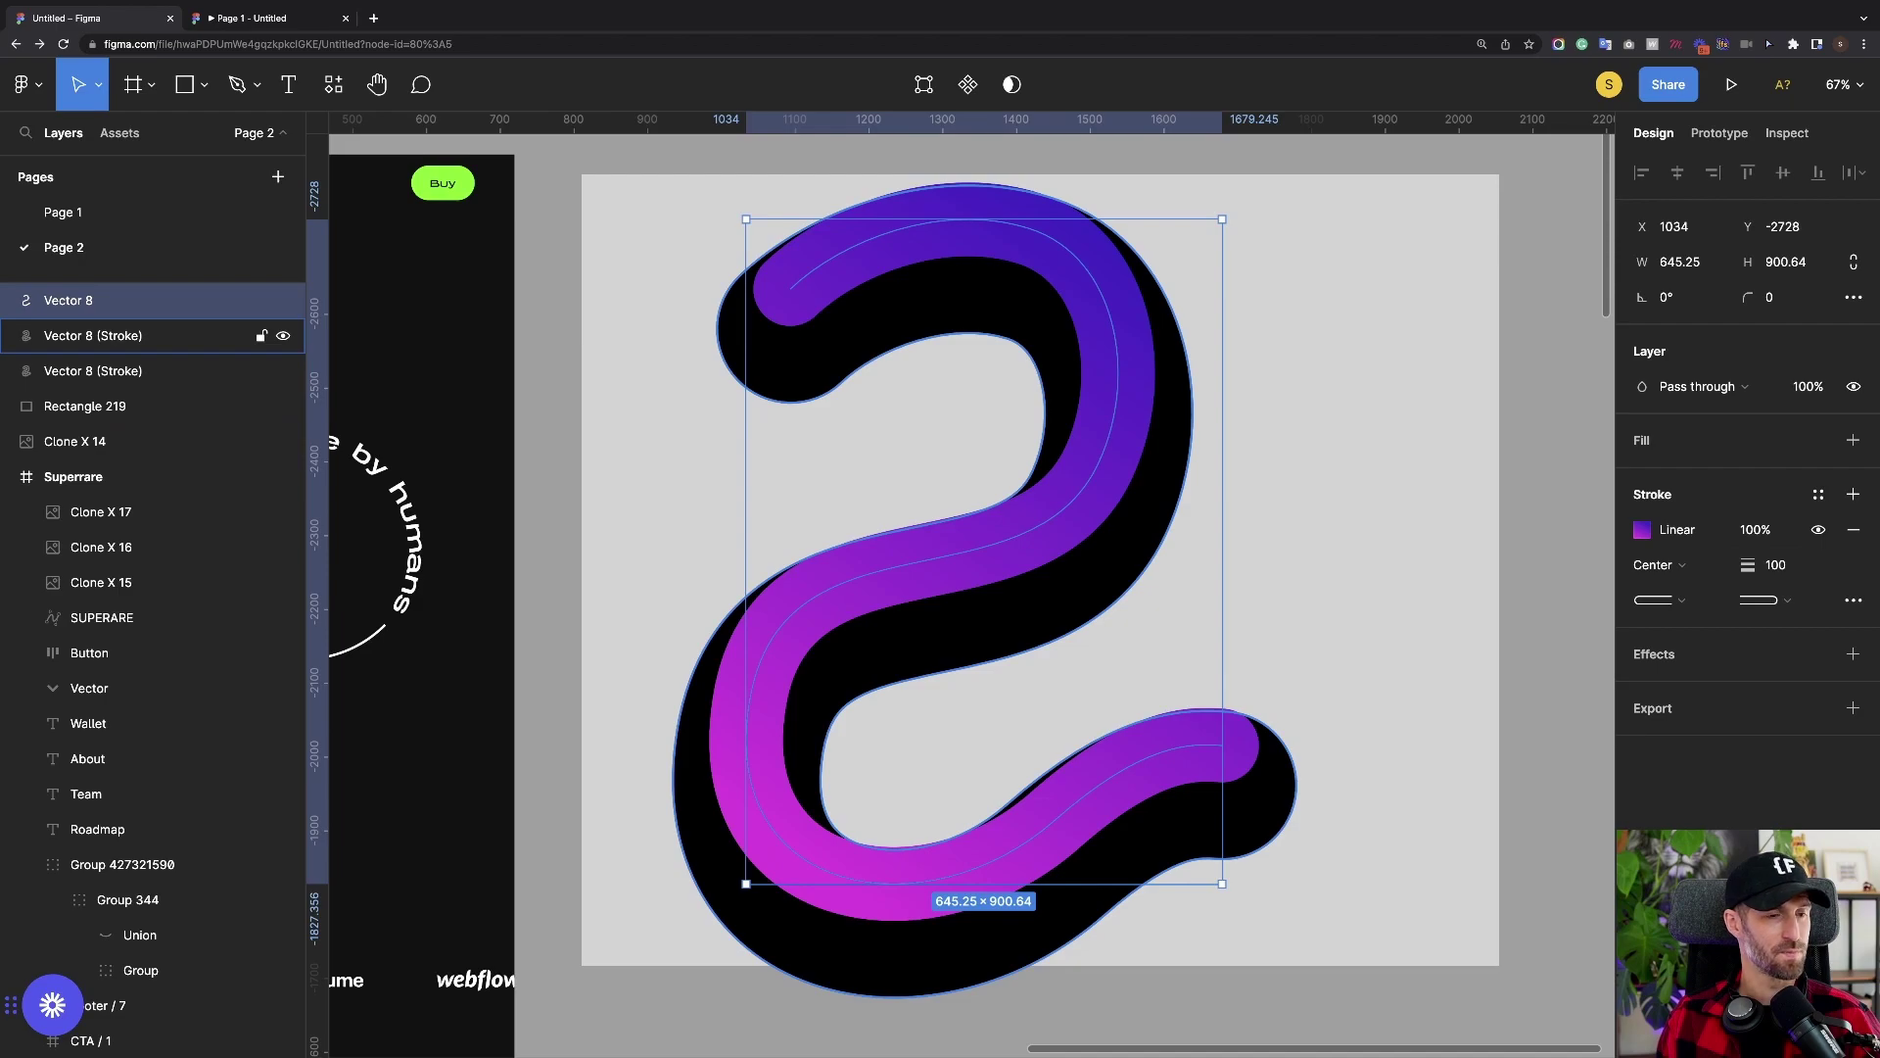
Mask the gradient path with the upper outlined Vector 8 (Stroke) shape and select the resulting mask group
shift+click(108, 336)
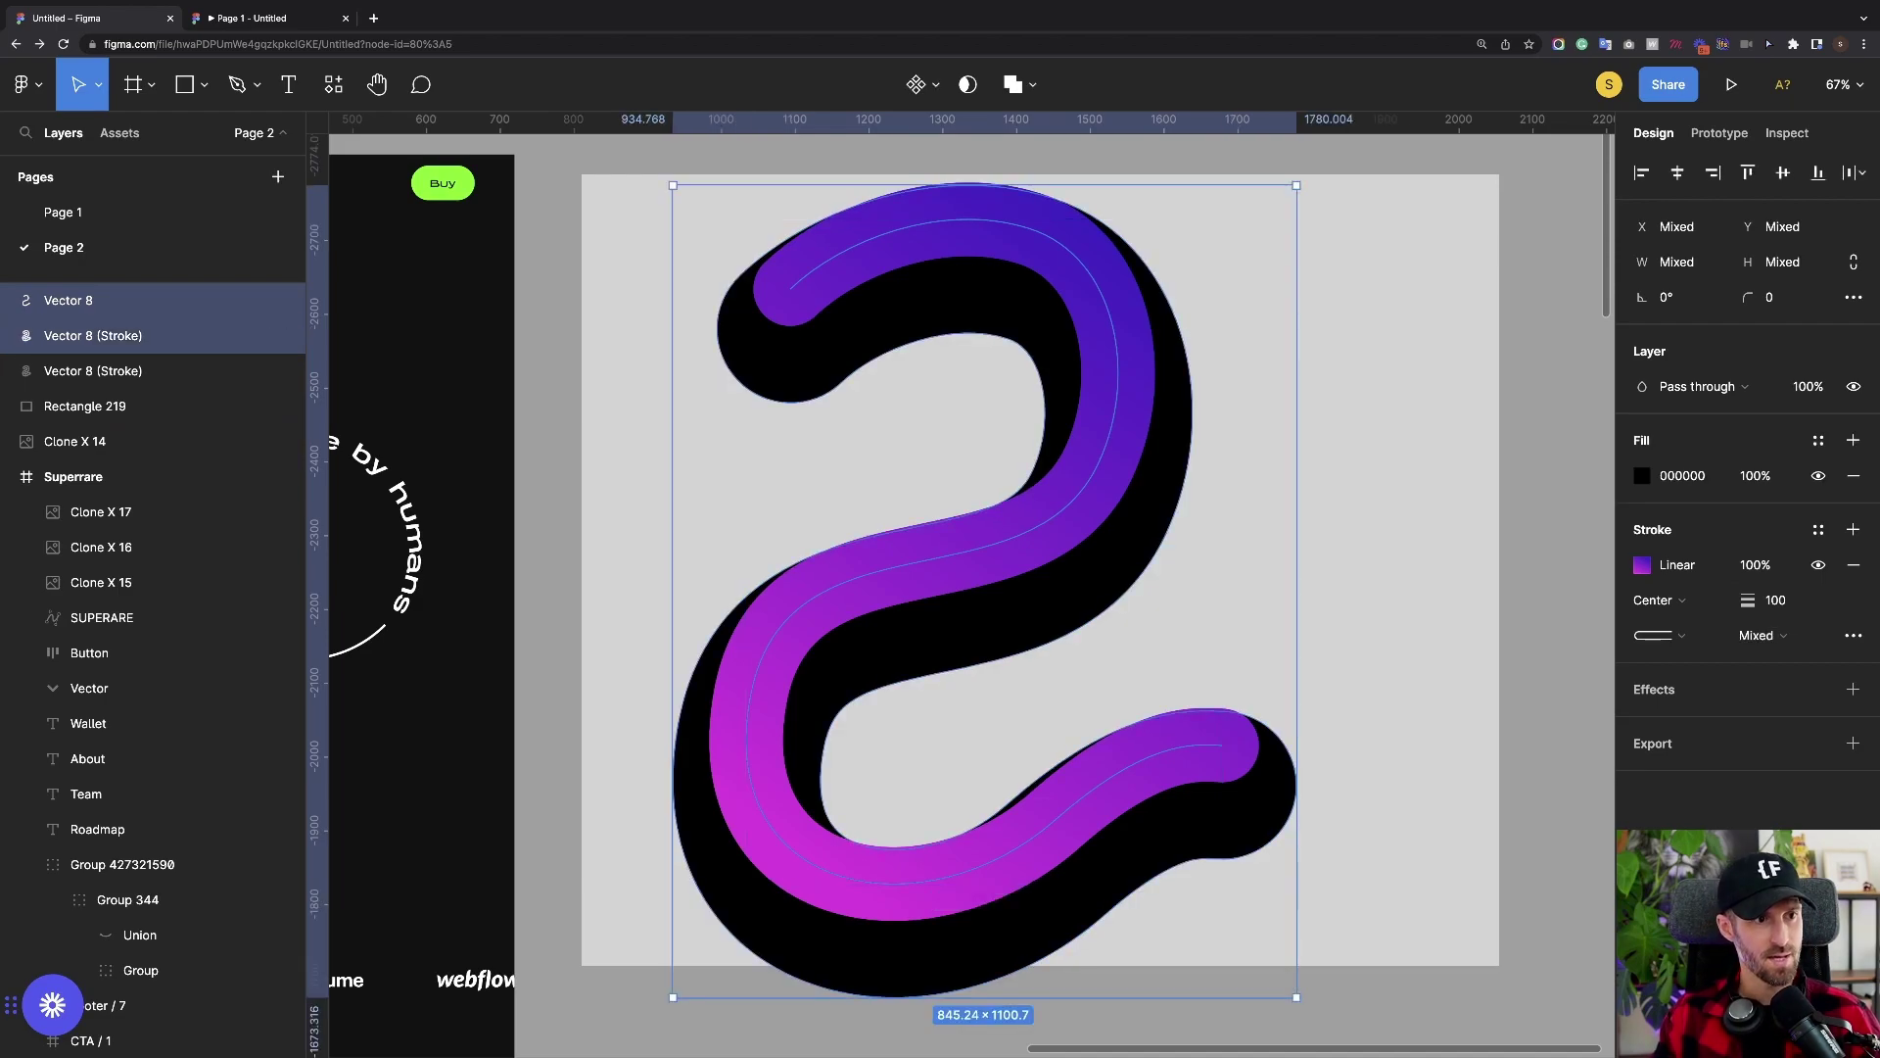
key(super+alt+m)
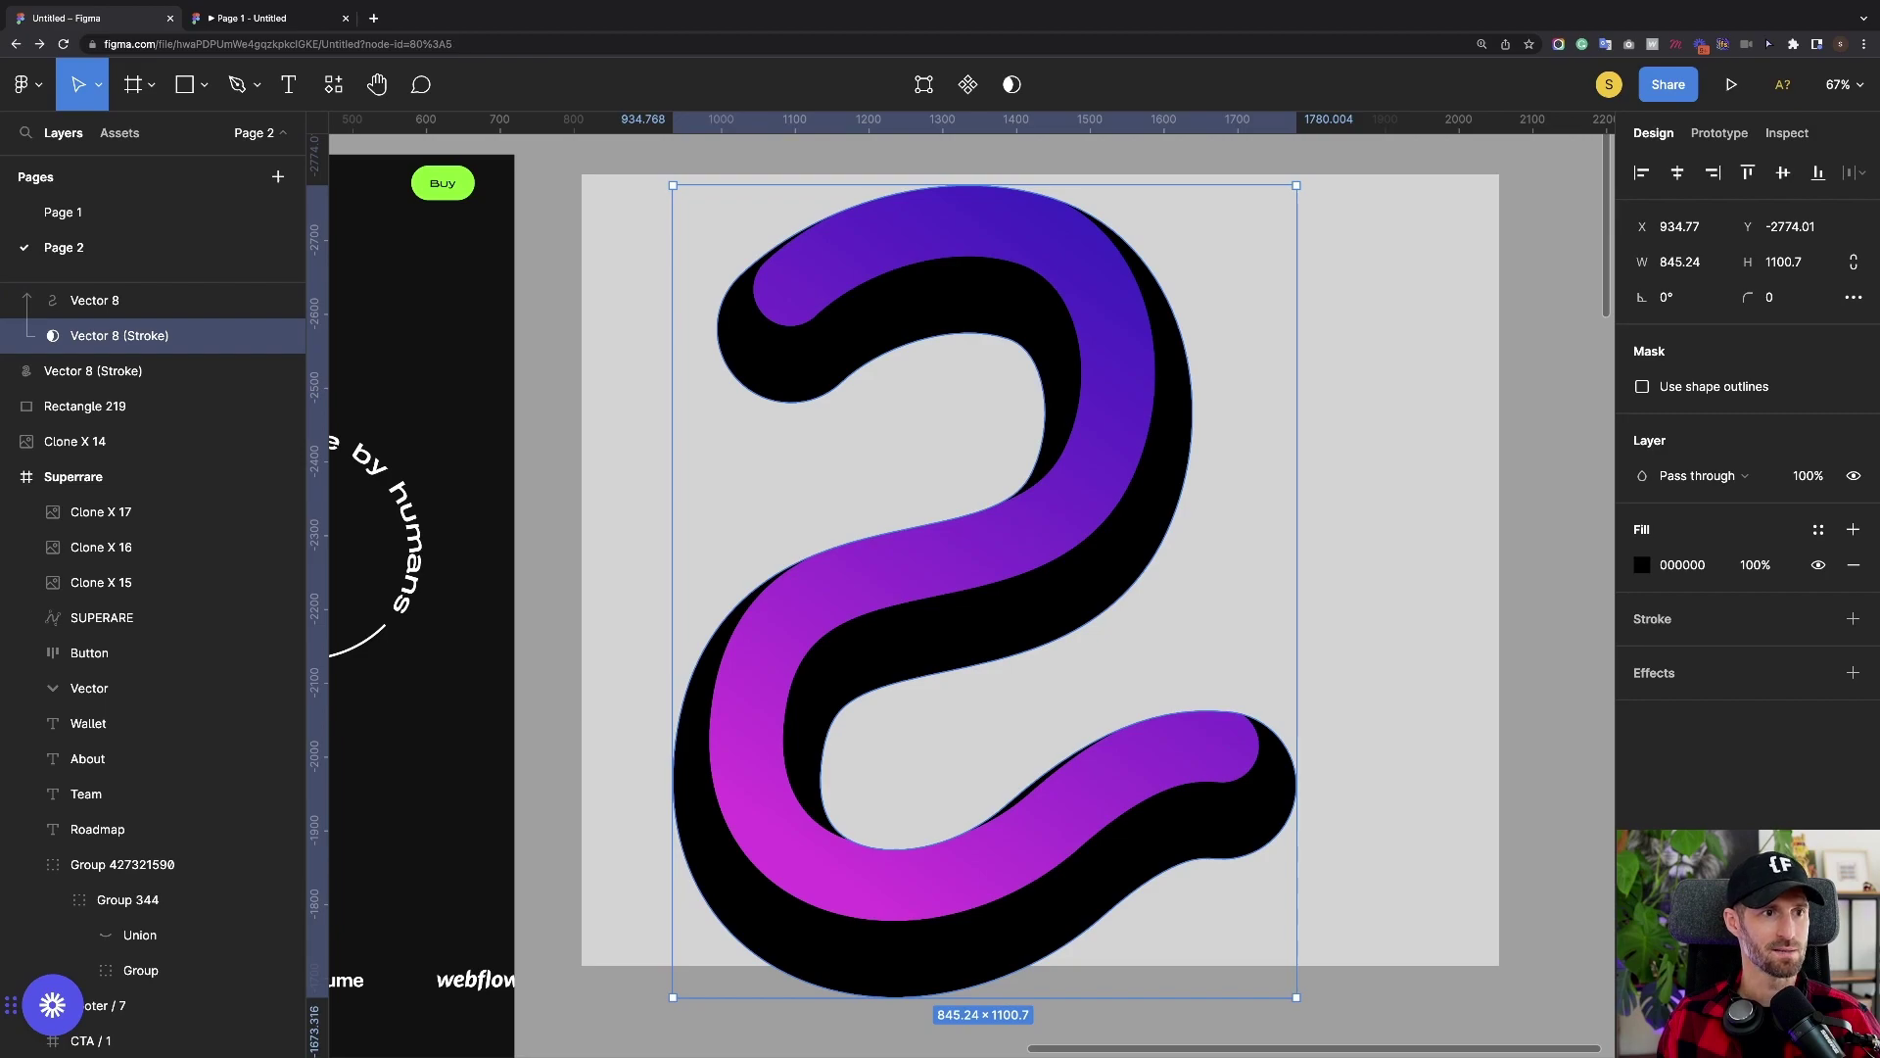
key(Escape)
click(940, 573)
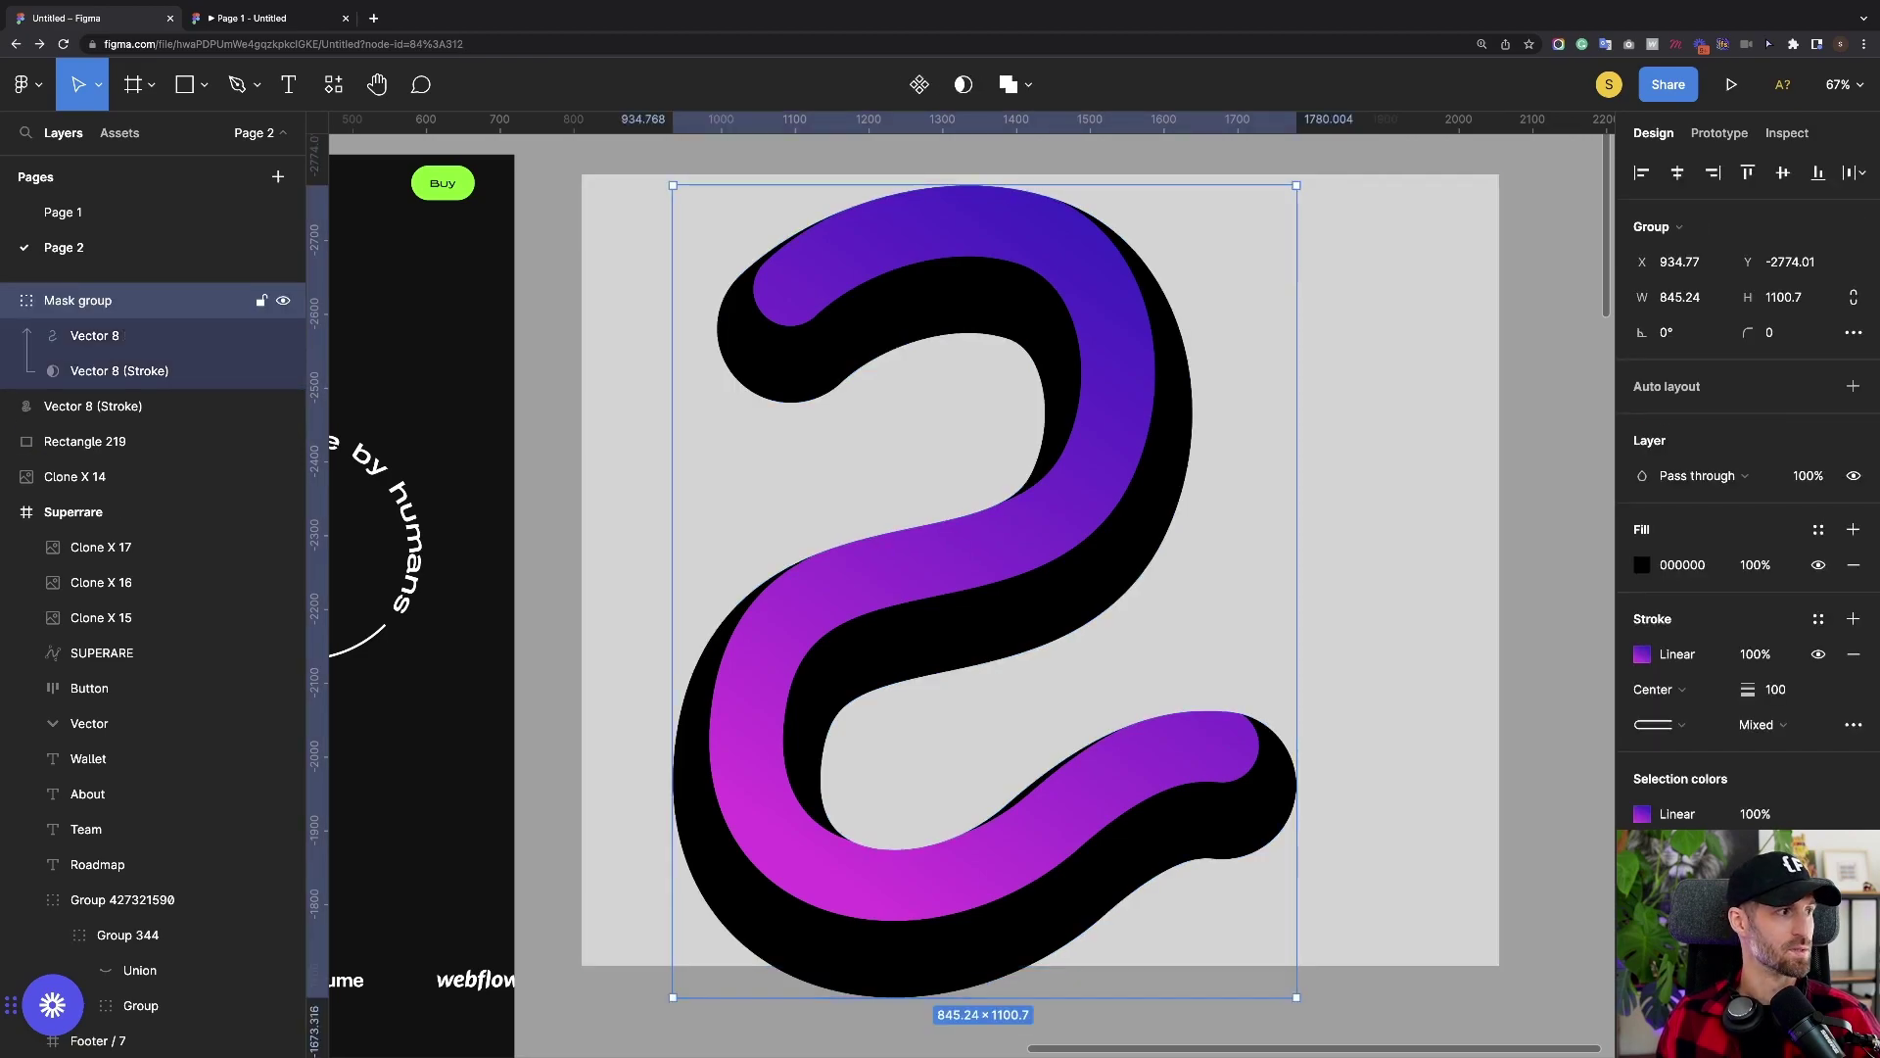
Add a layer blur of 100 to the gradient path inside the mask group
click(117, 335)
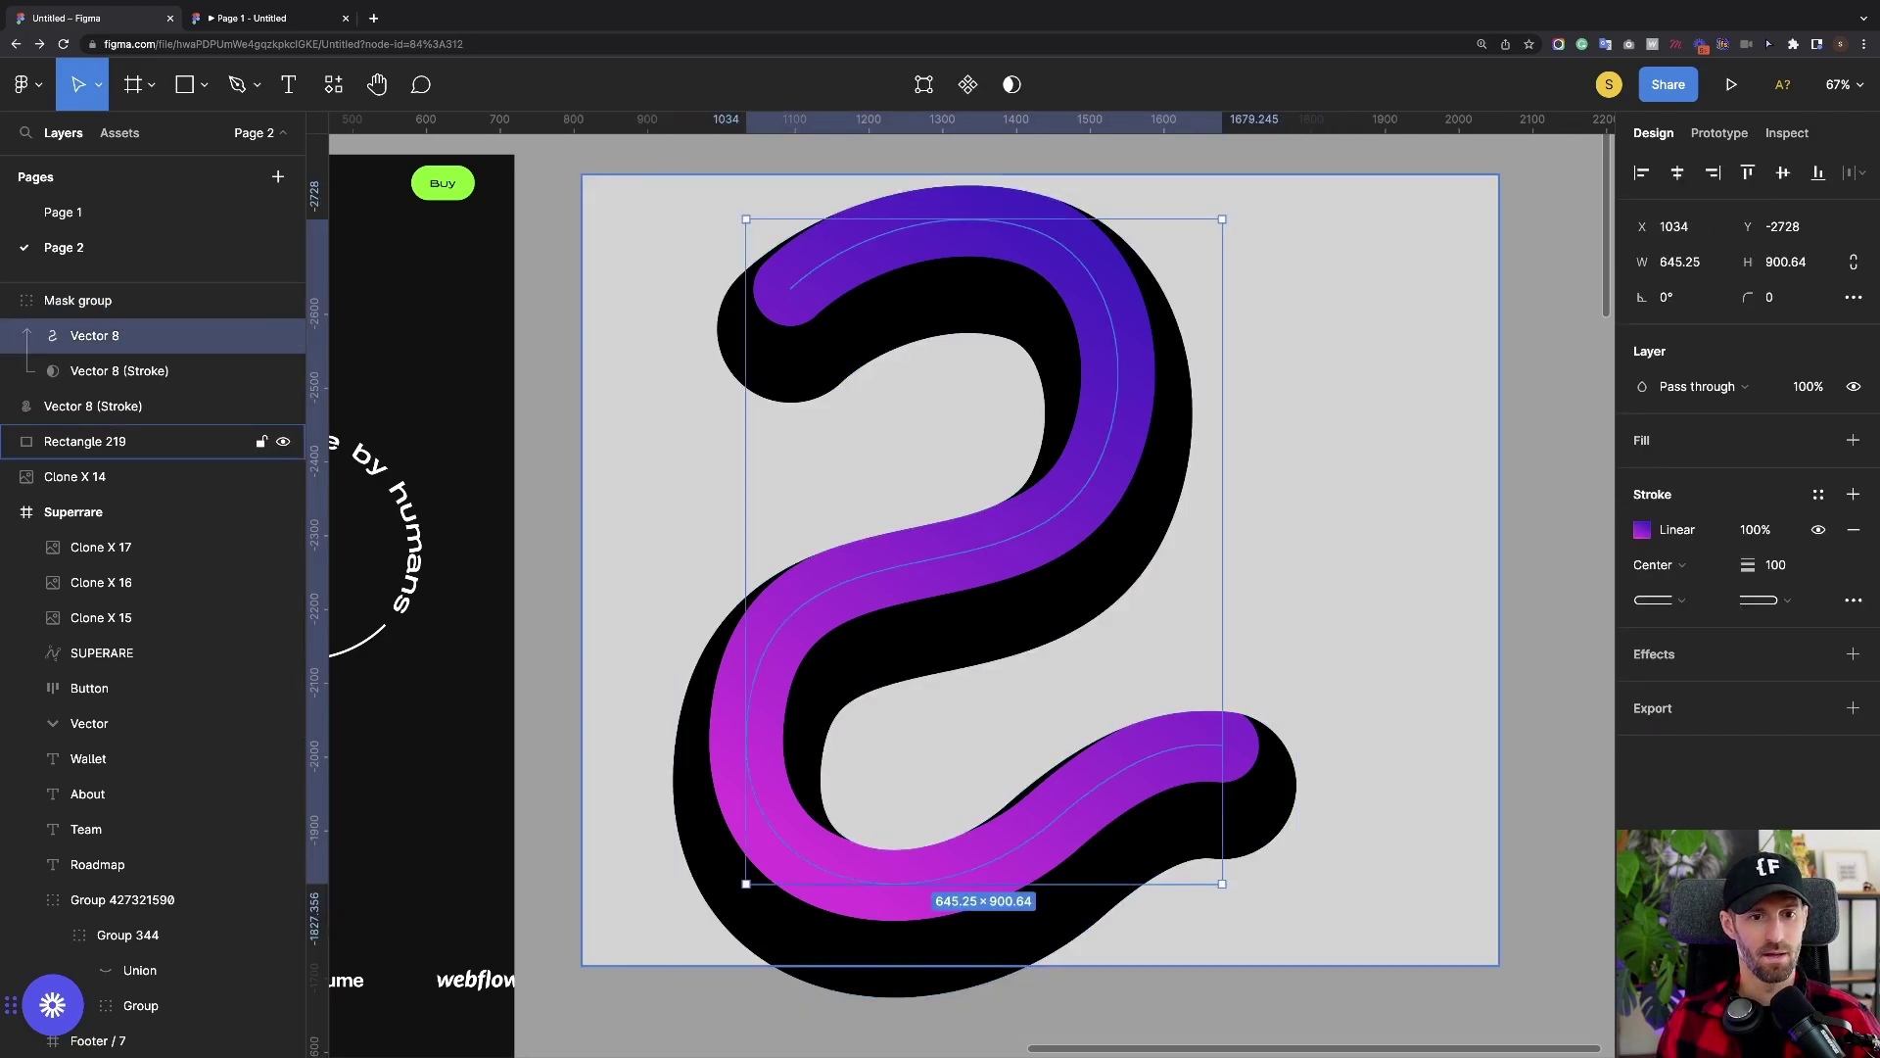
click(1852, 654)
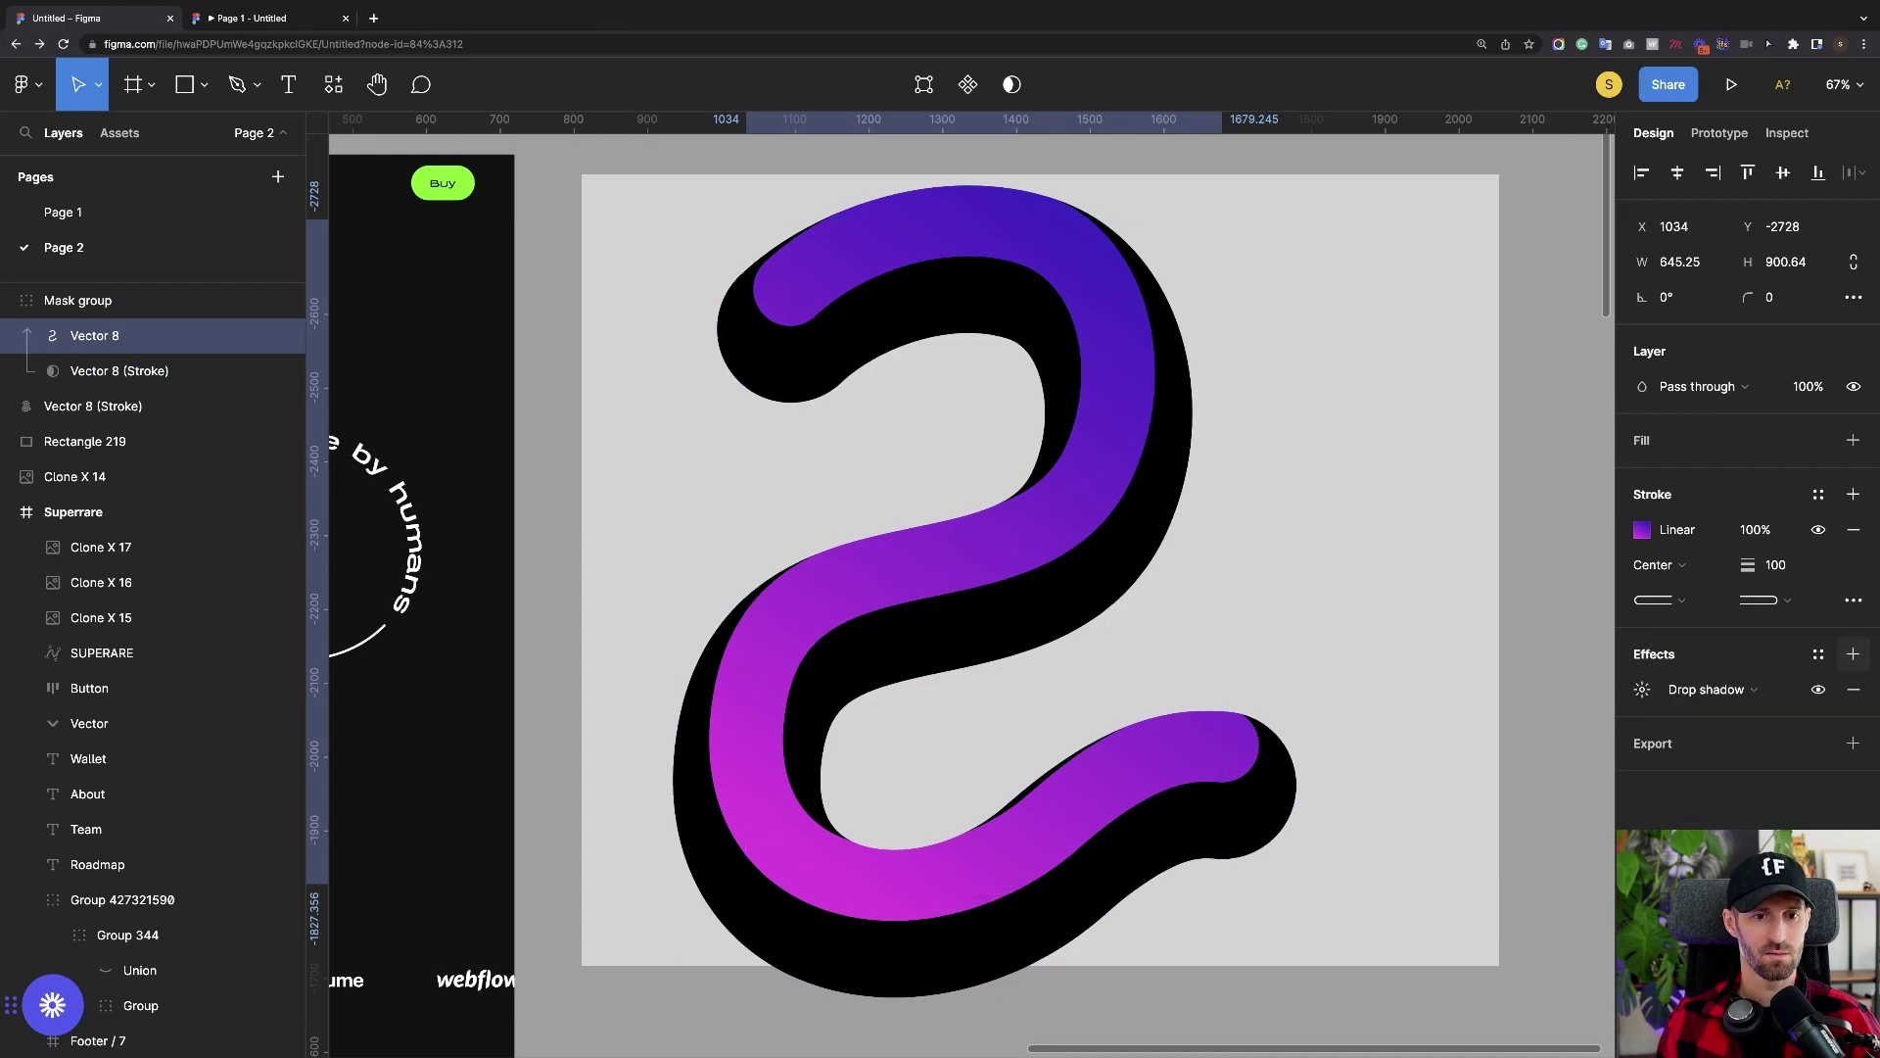
click(1728, 689)
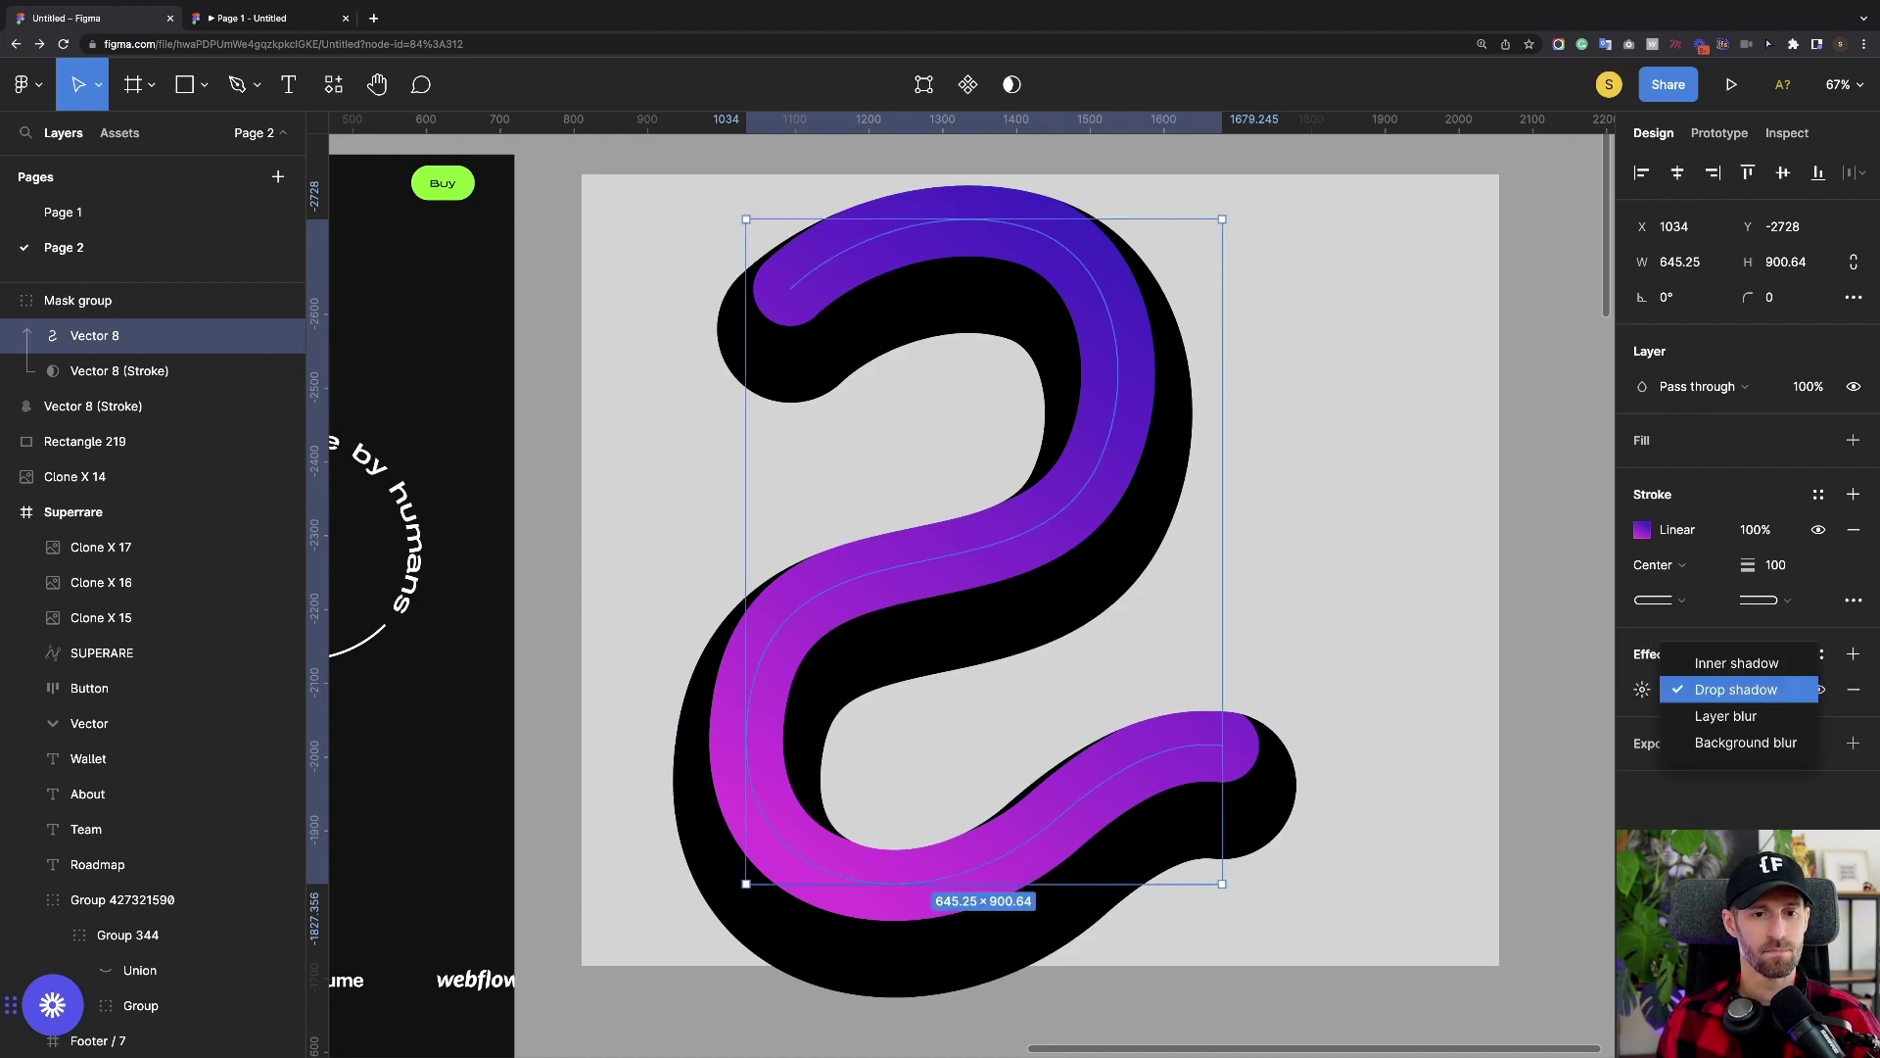
click(1726, 716)
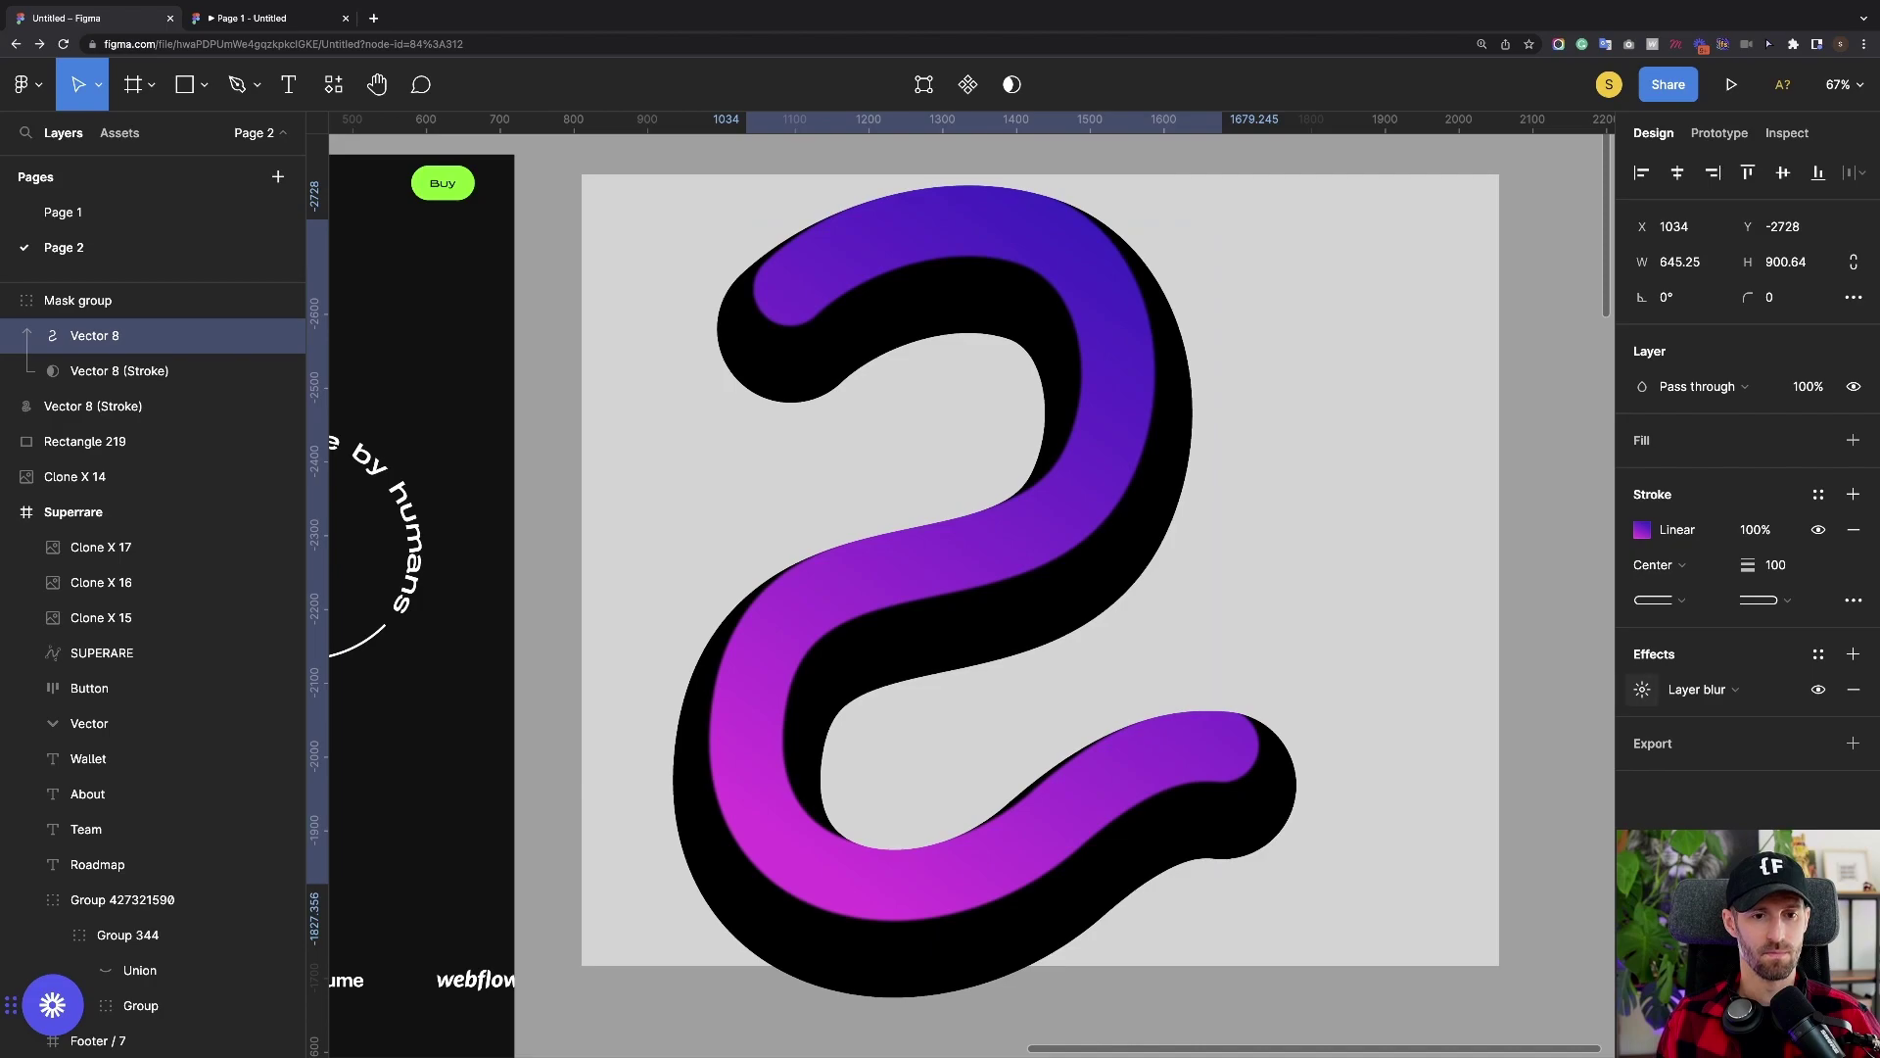
click(1643, 690)
text(100)
key(Return)
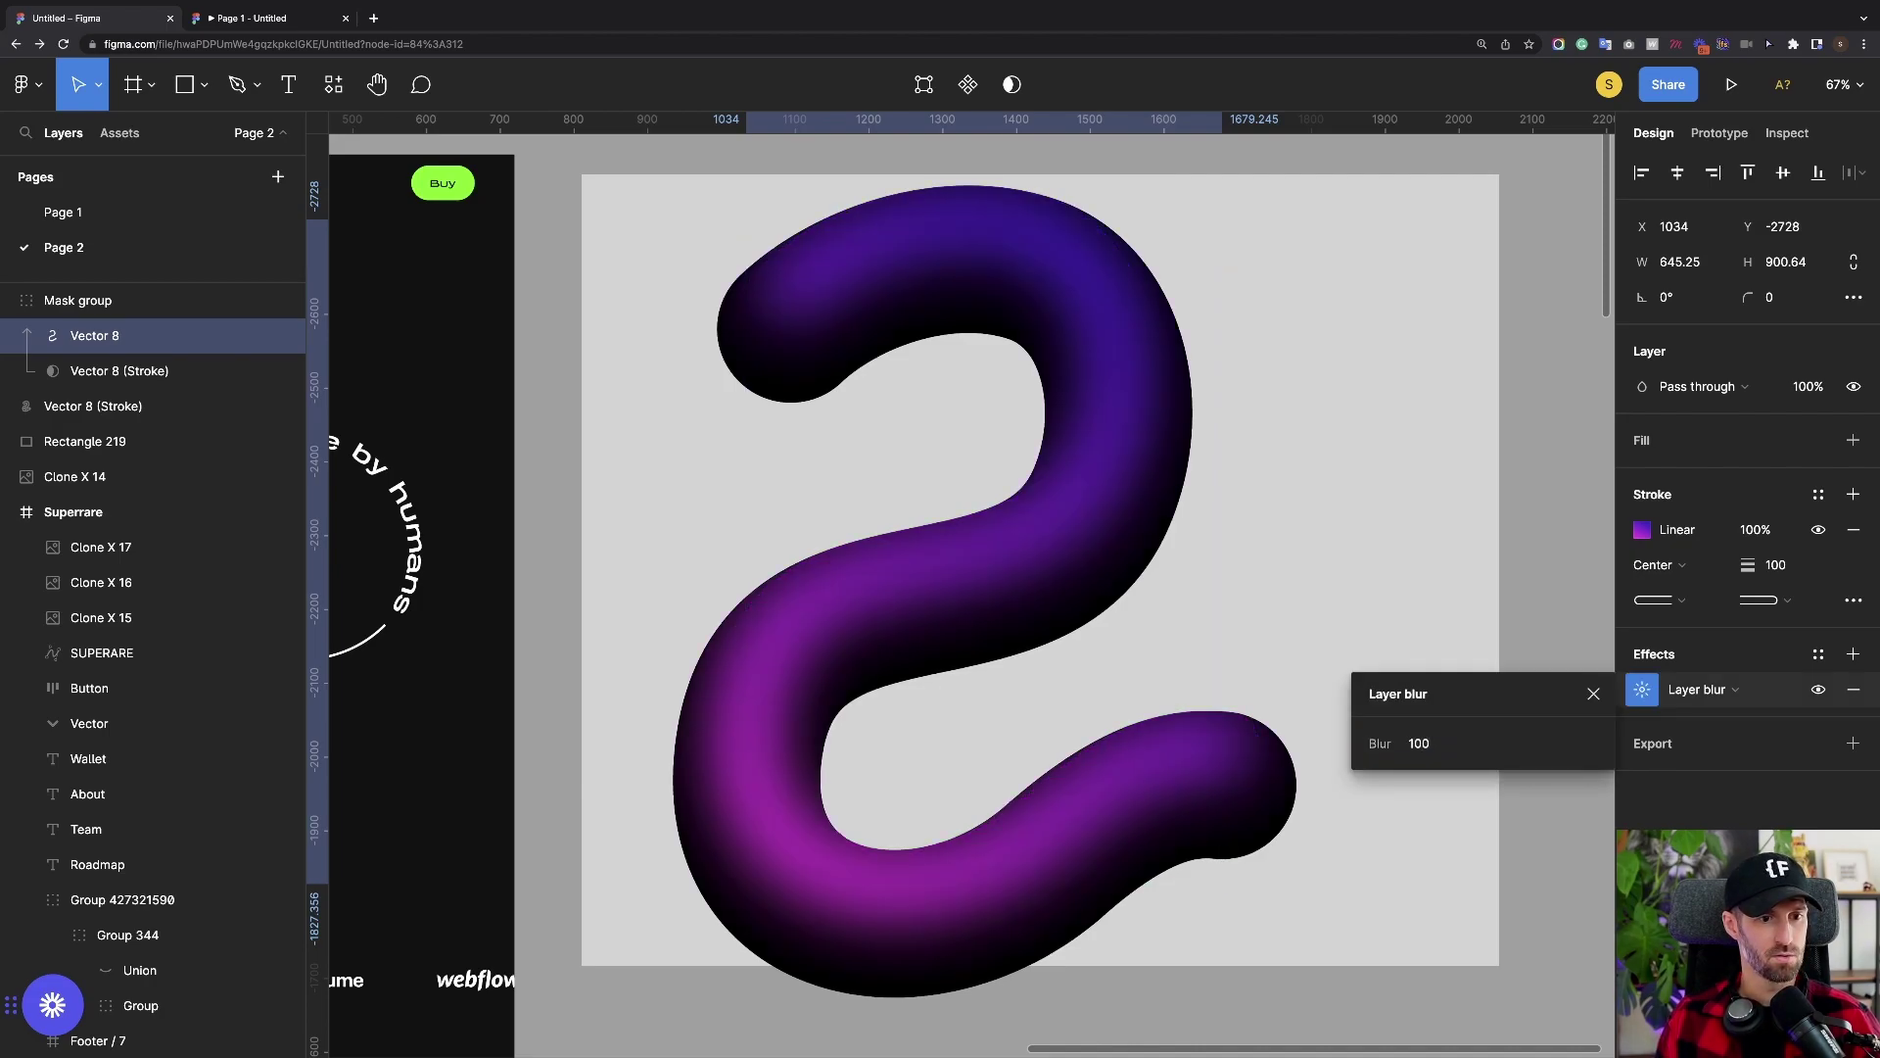
Lower the gradient path's layer blur to 90 and deselect the path
click(1420, 743)
text(90)
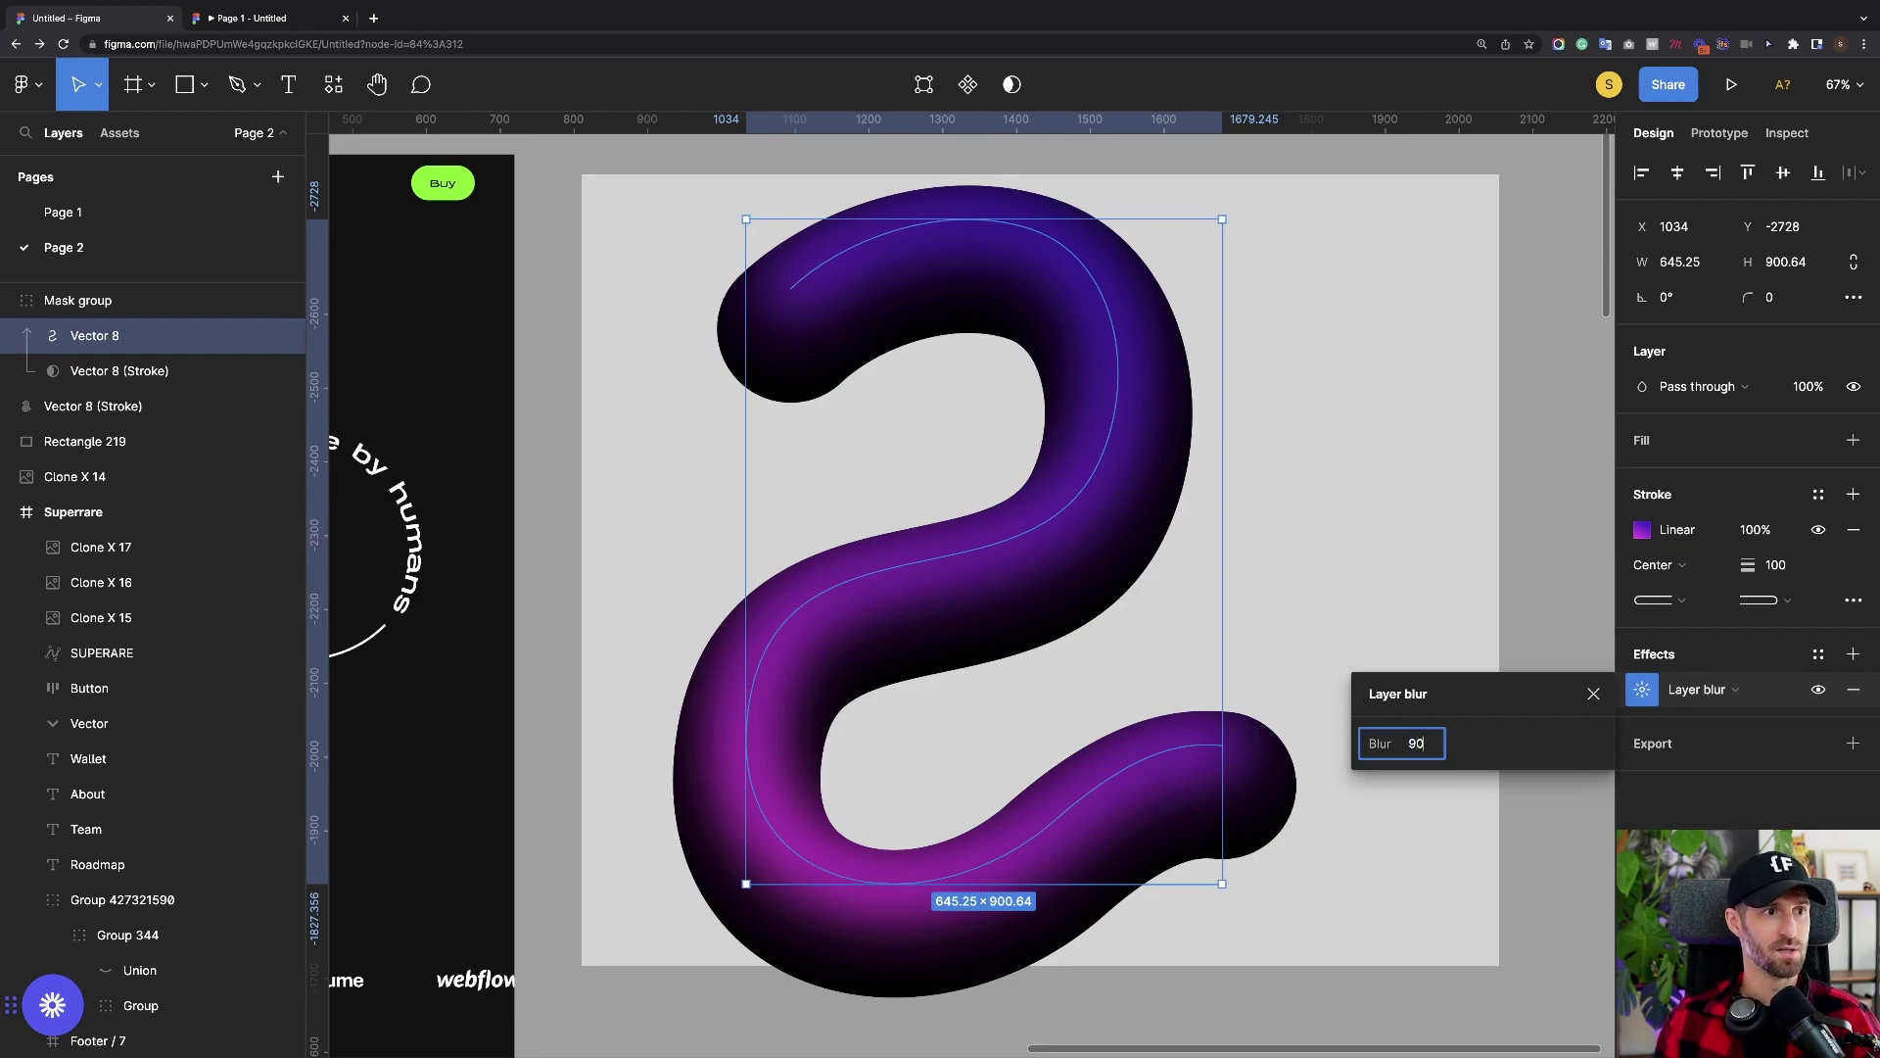
key(Return)
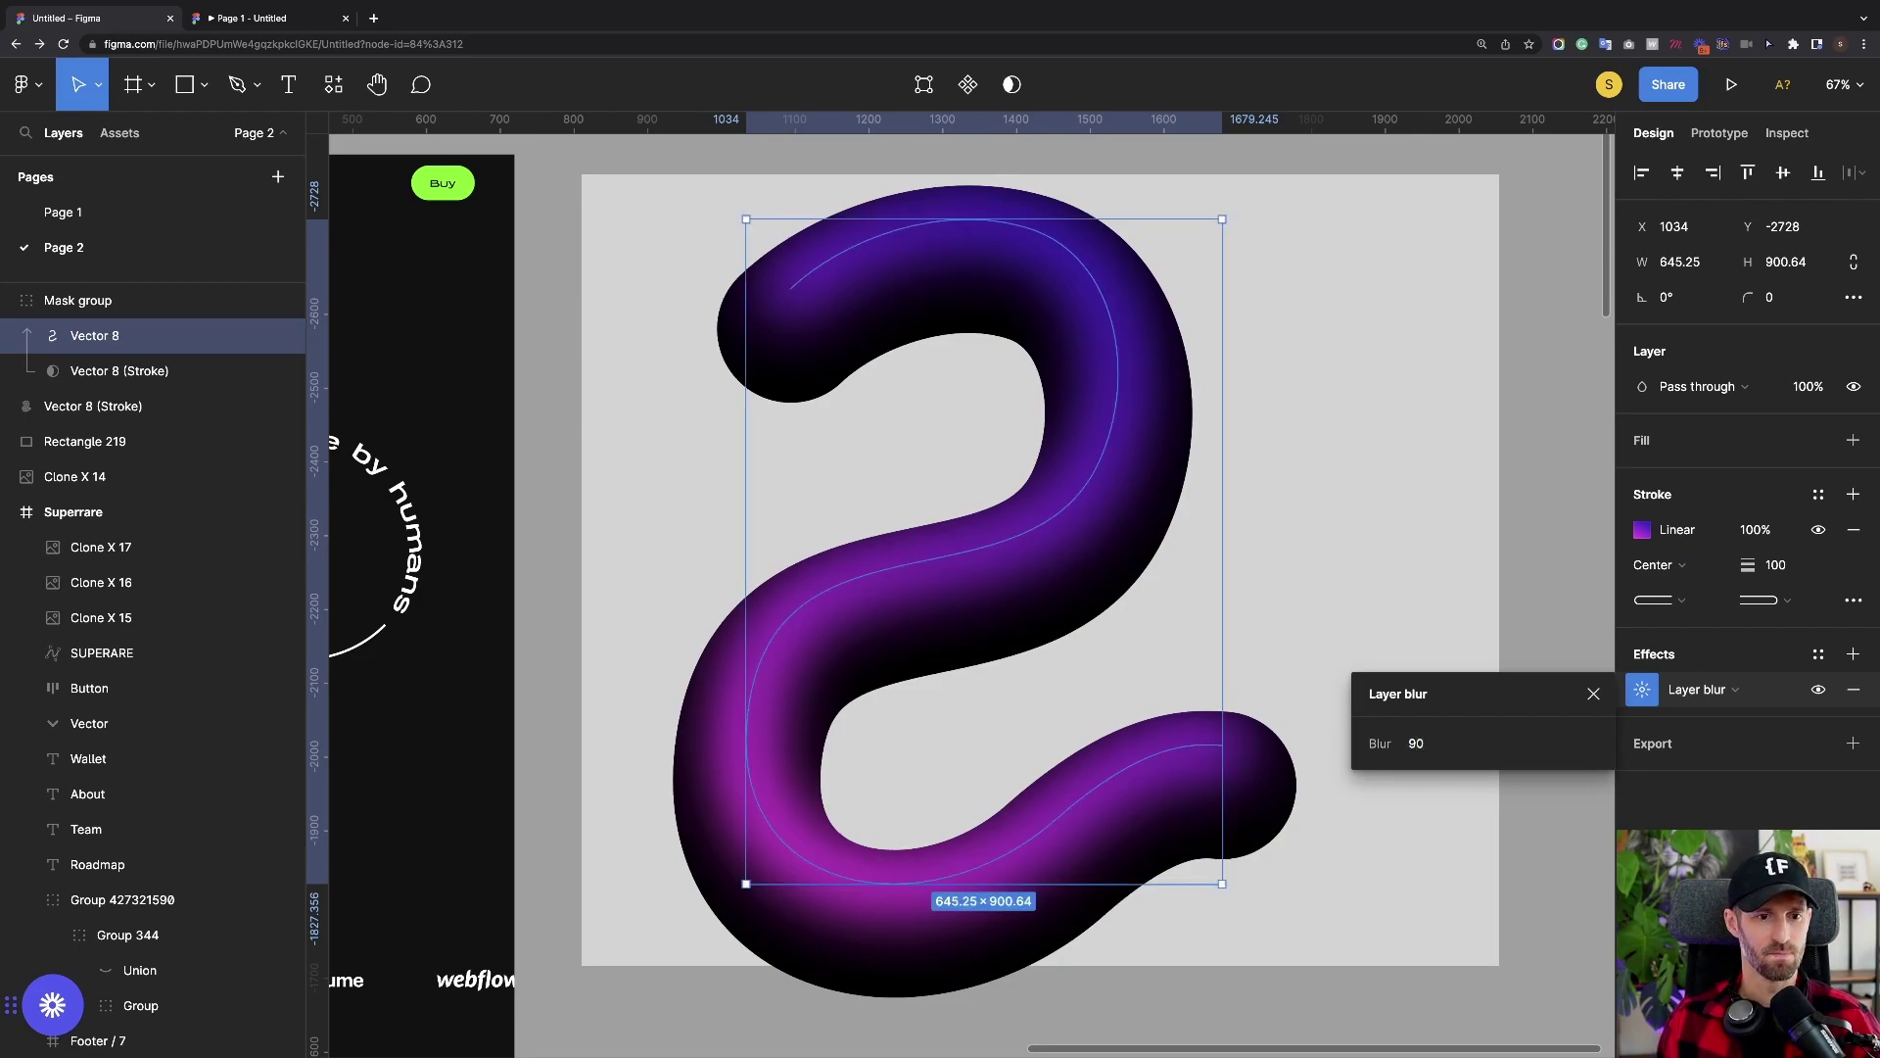
click(1594, 694)
click(1556, 627)
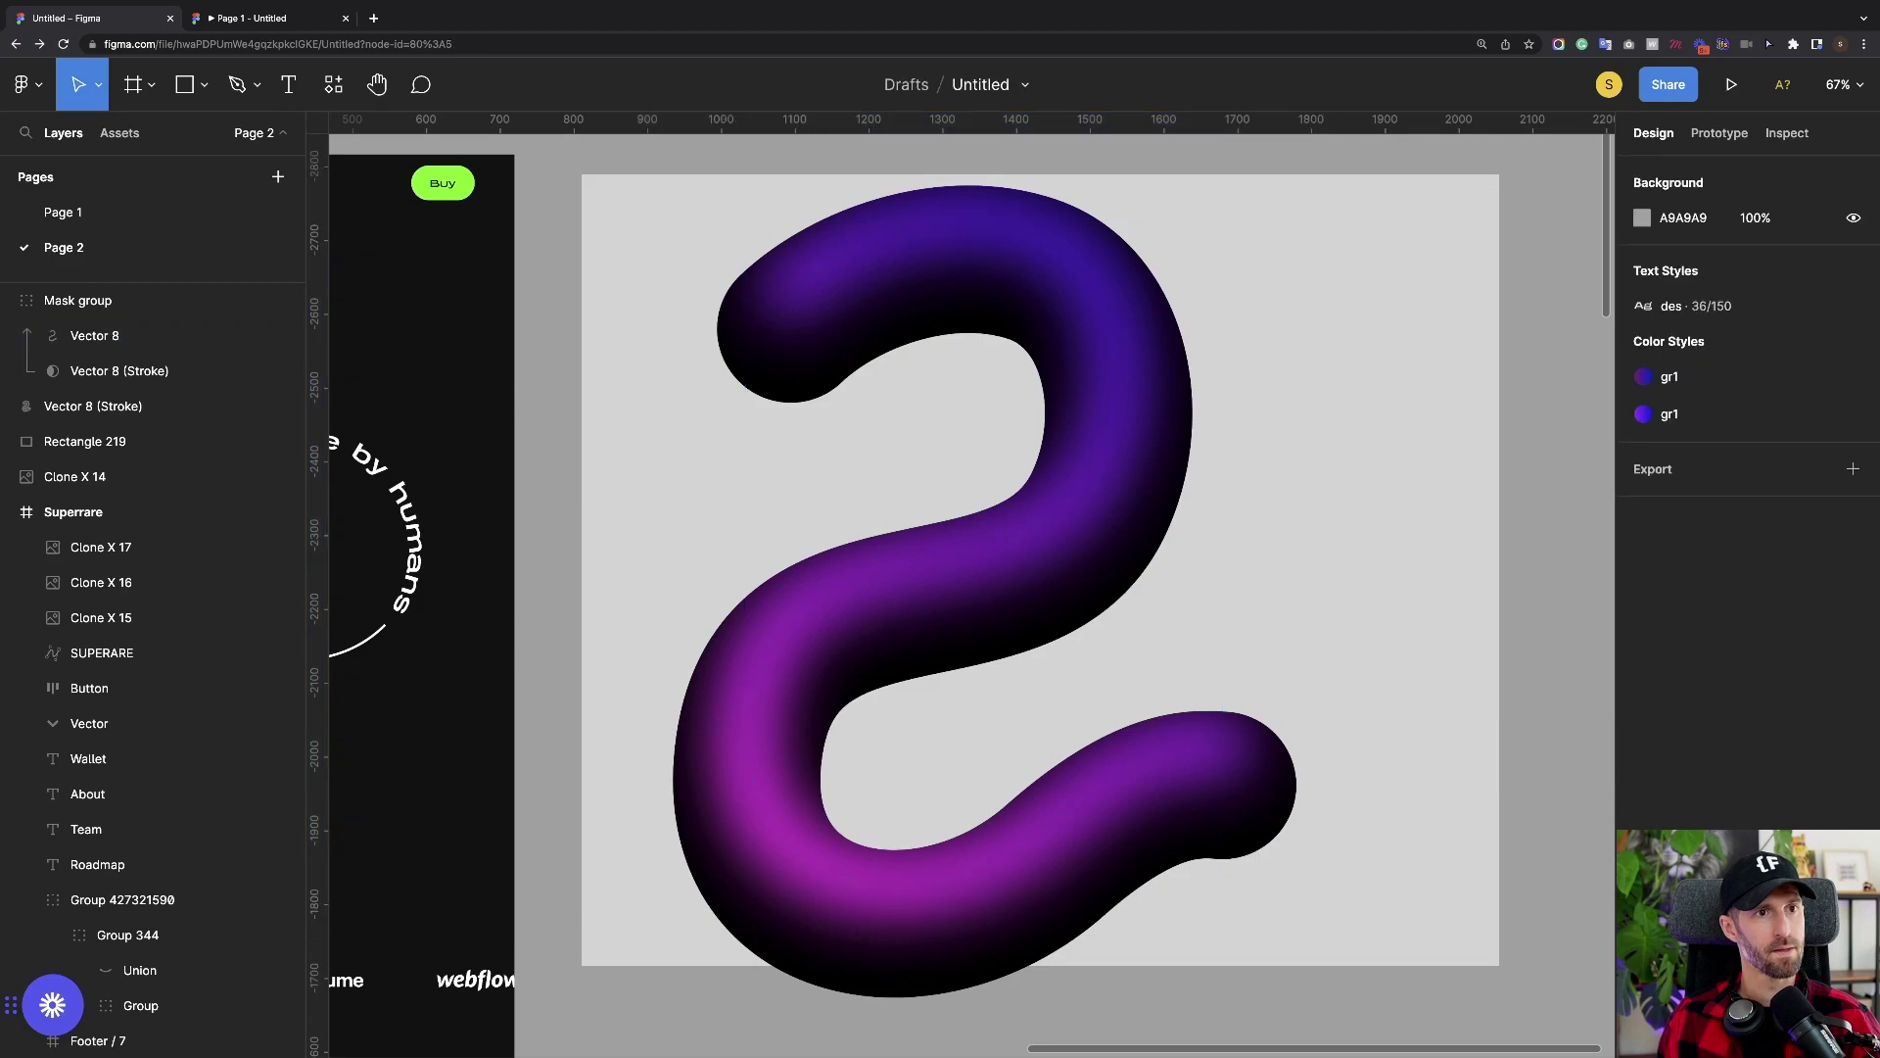
Delete the light grey background rectangle behind the curve
click(1422, 599)
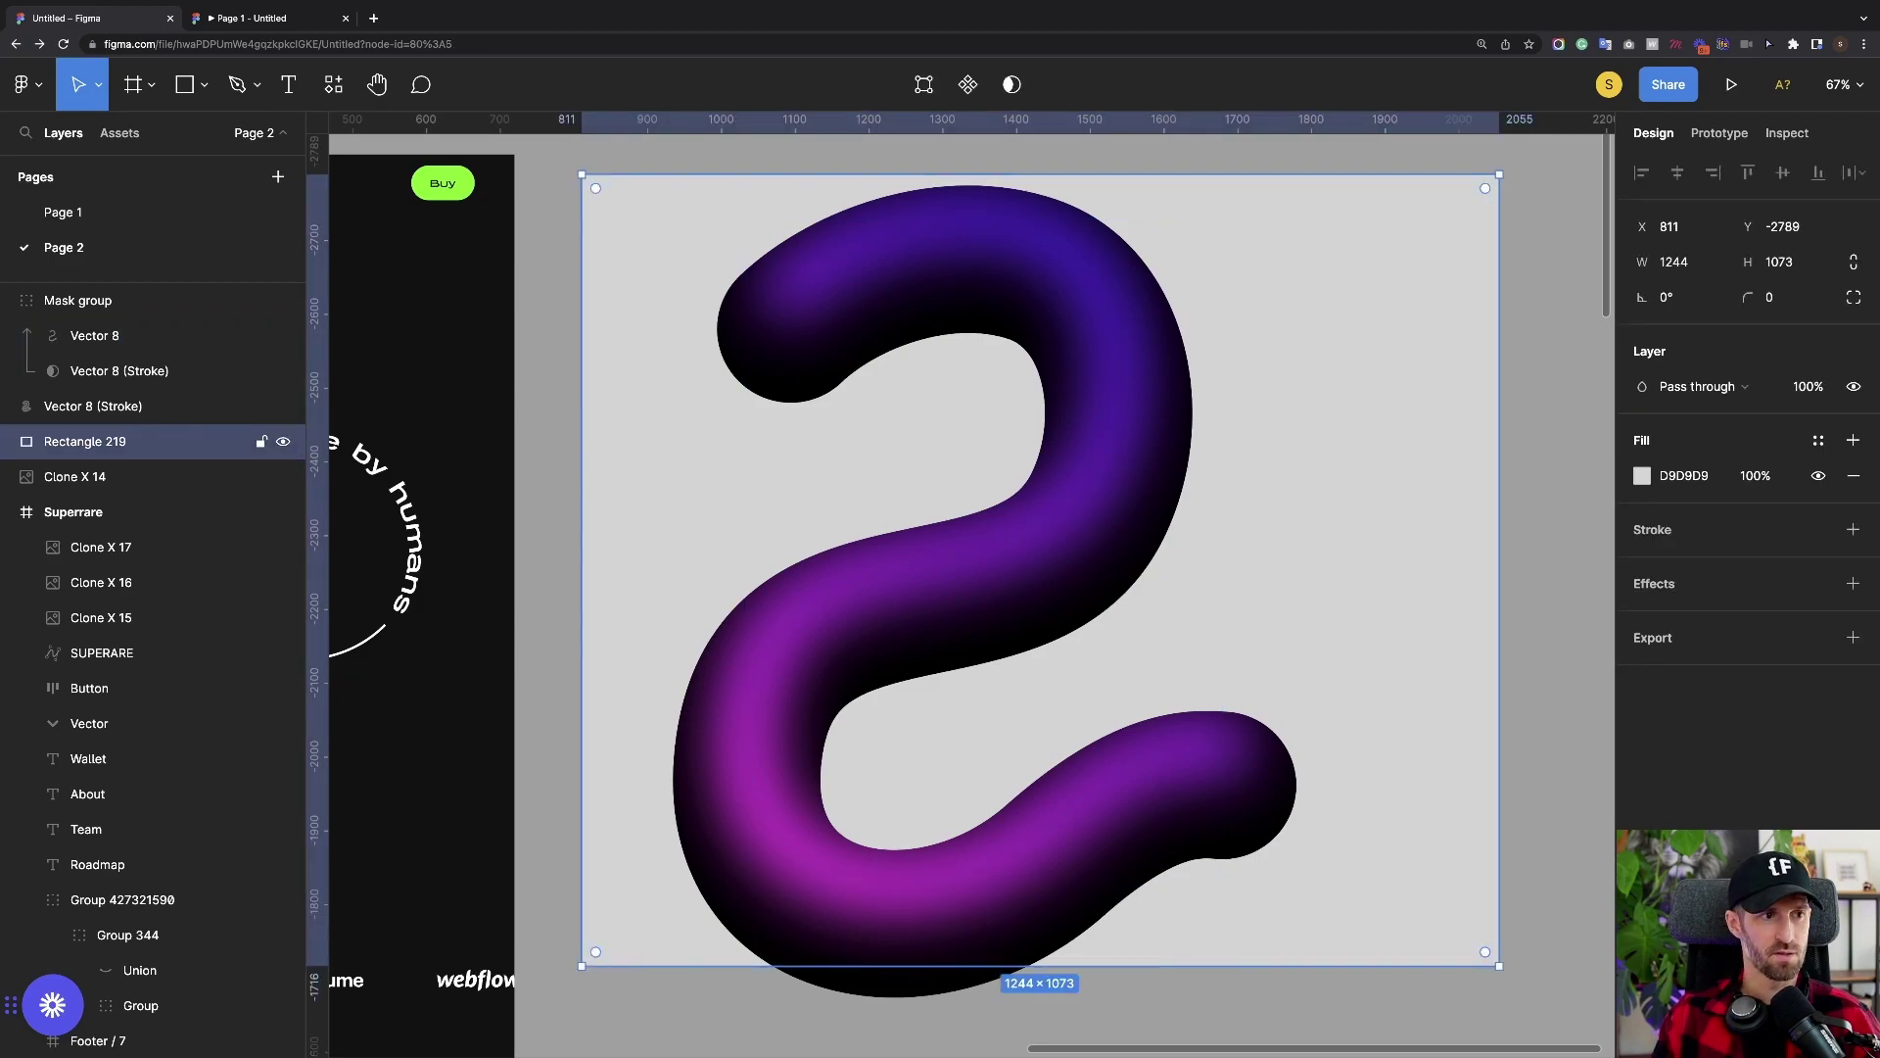
key(Delete)
scroll(972, 596, left, 1)
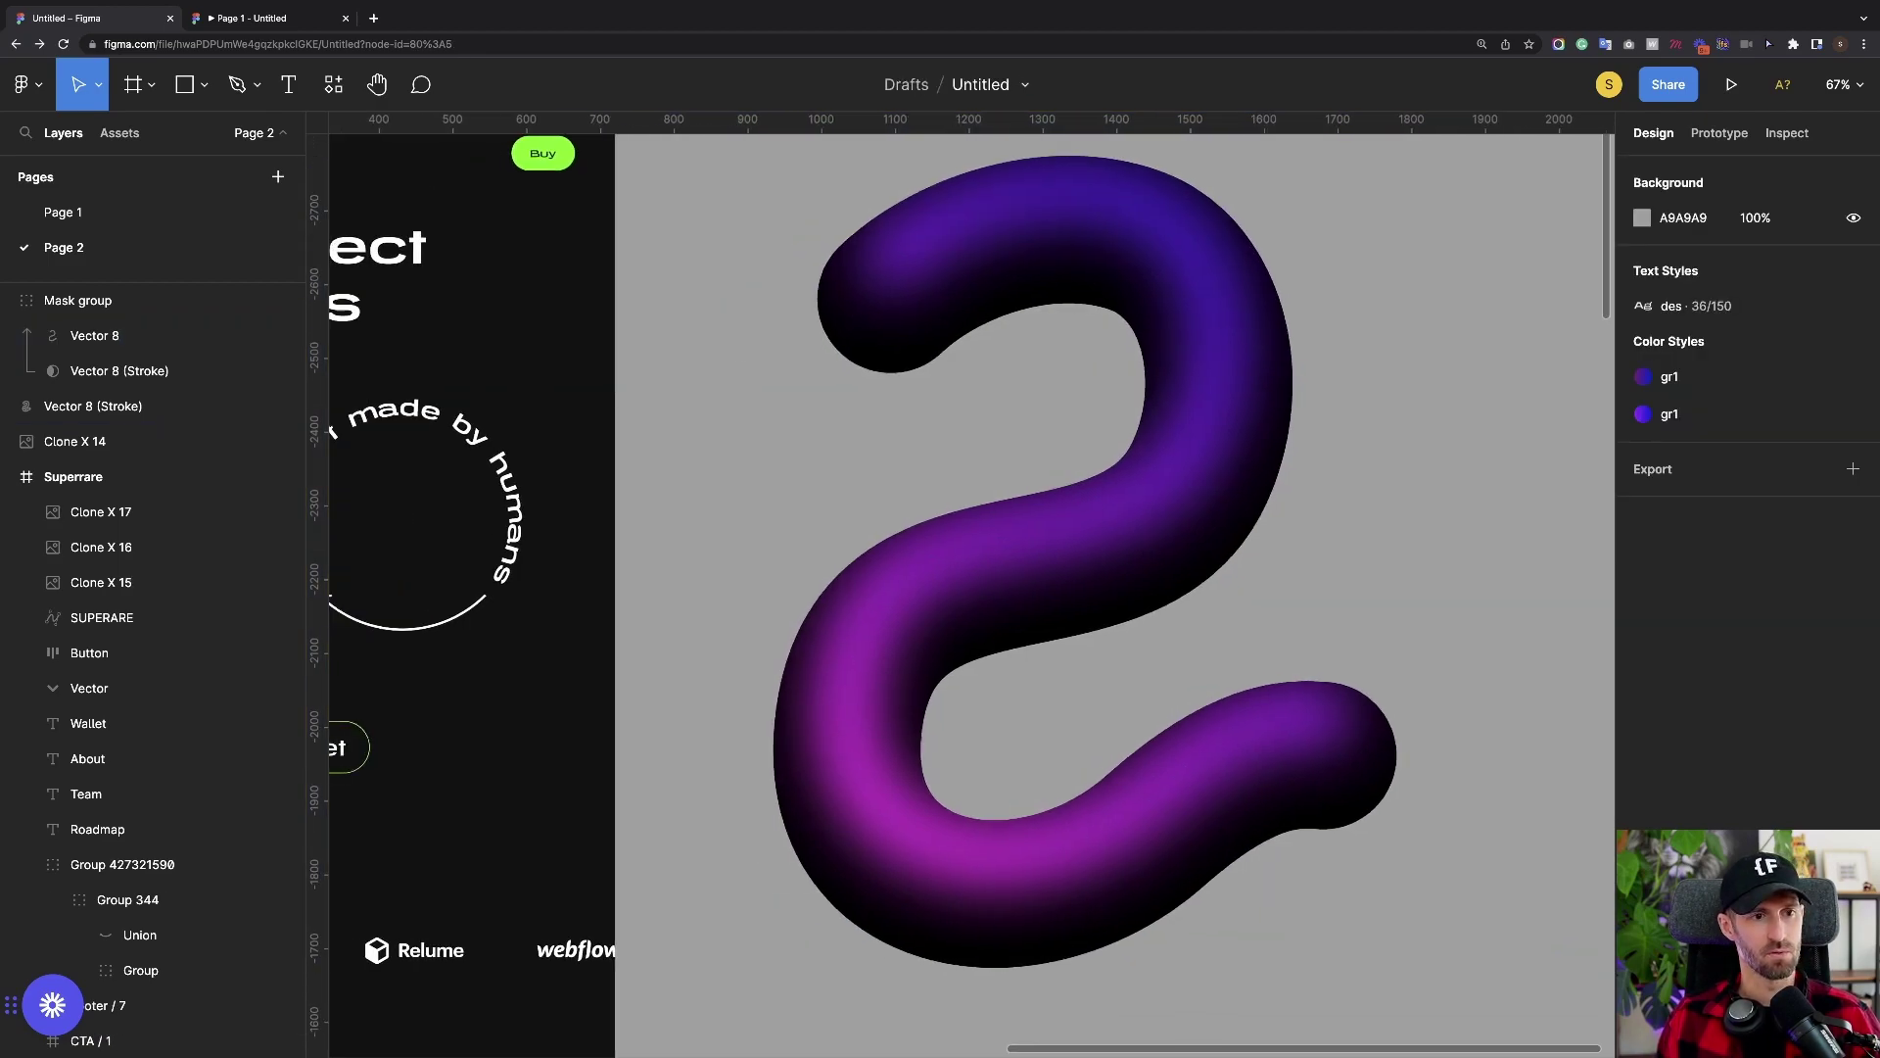
scroll(969, 588, up, 2)
scroll(970, 588, left, 1)
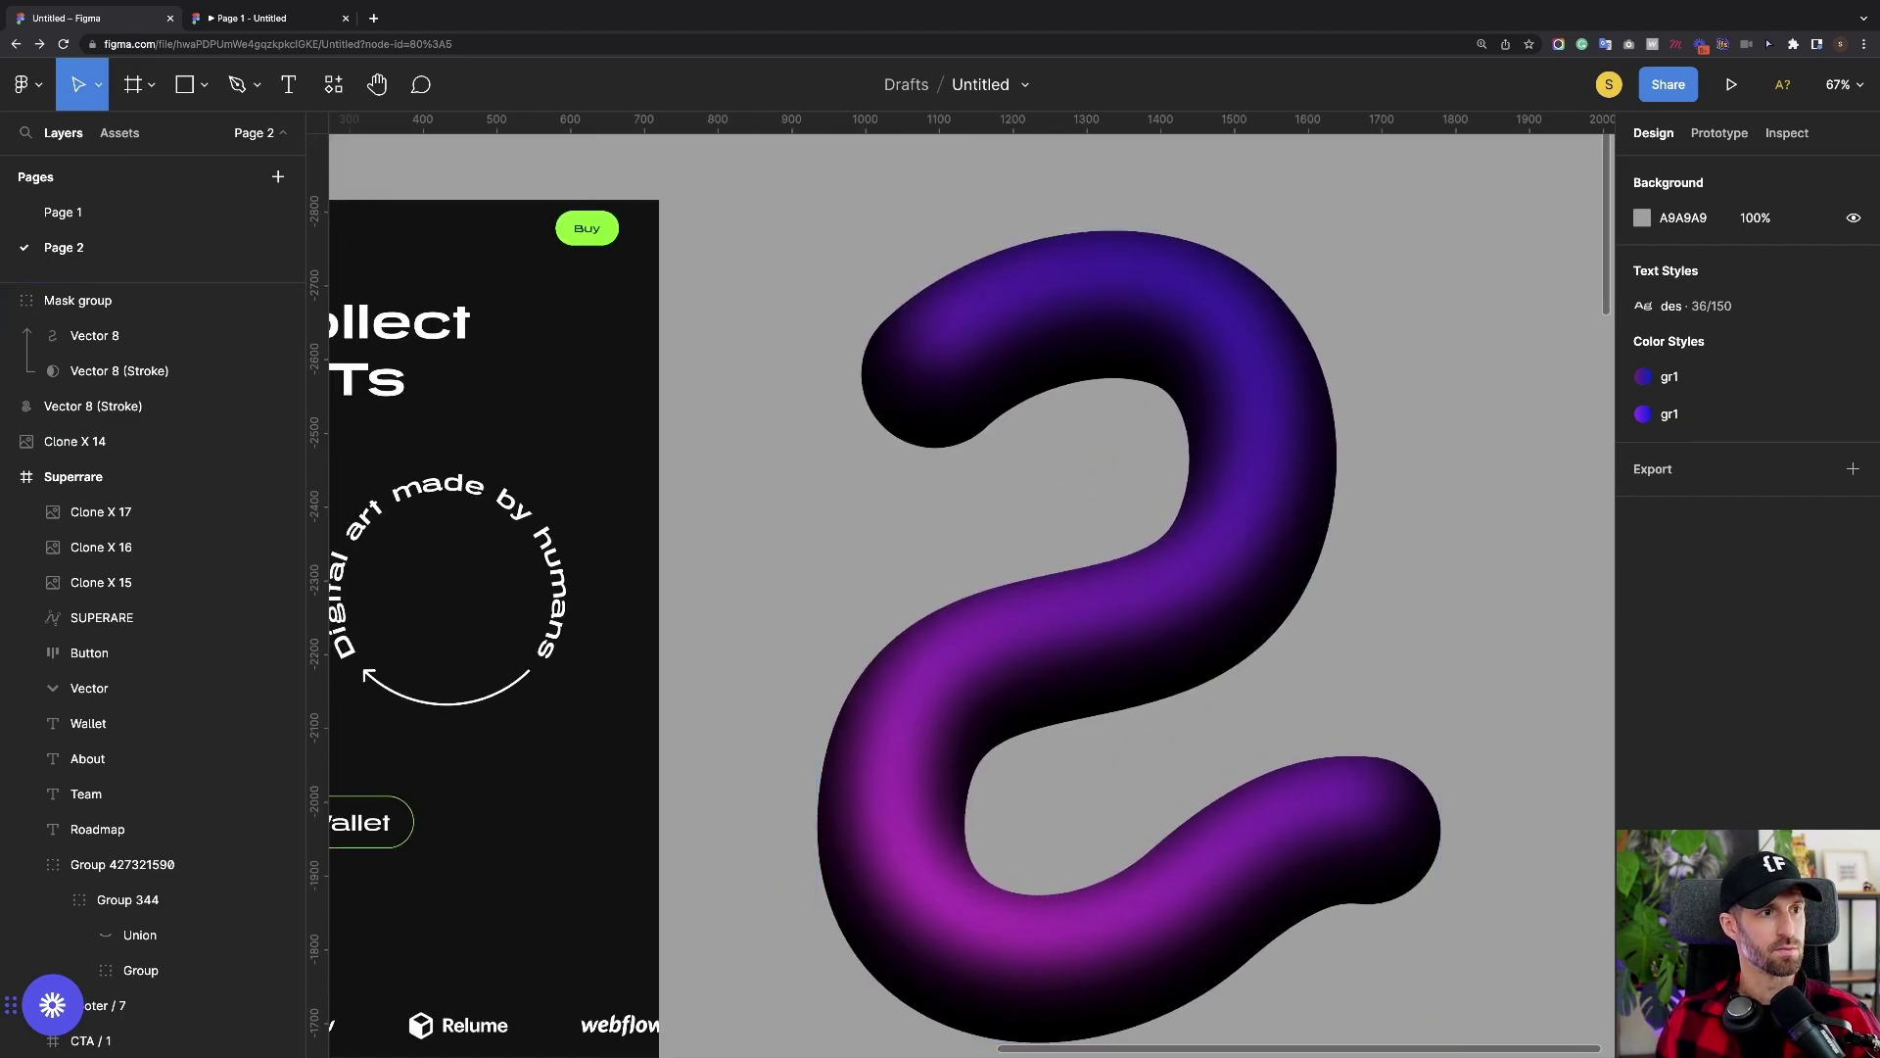
scroll(970, 587, down, 1)
scroll(970, 588, right, 2)
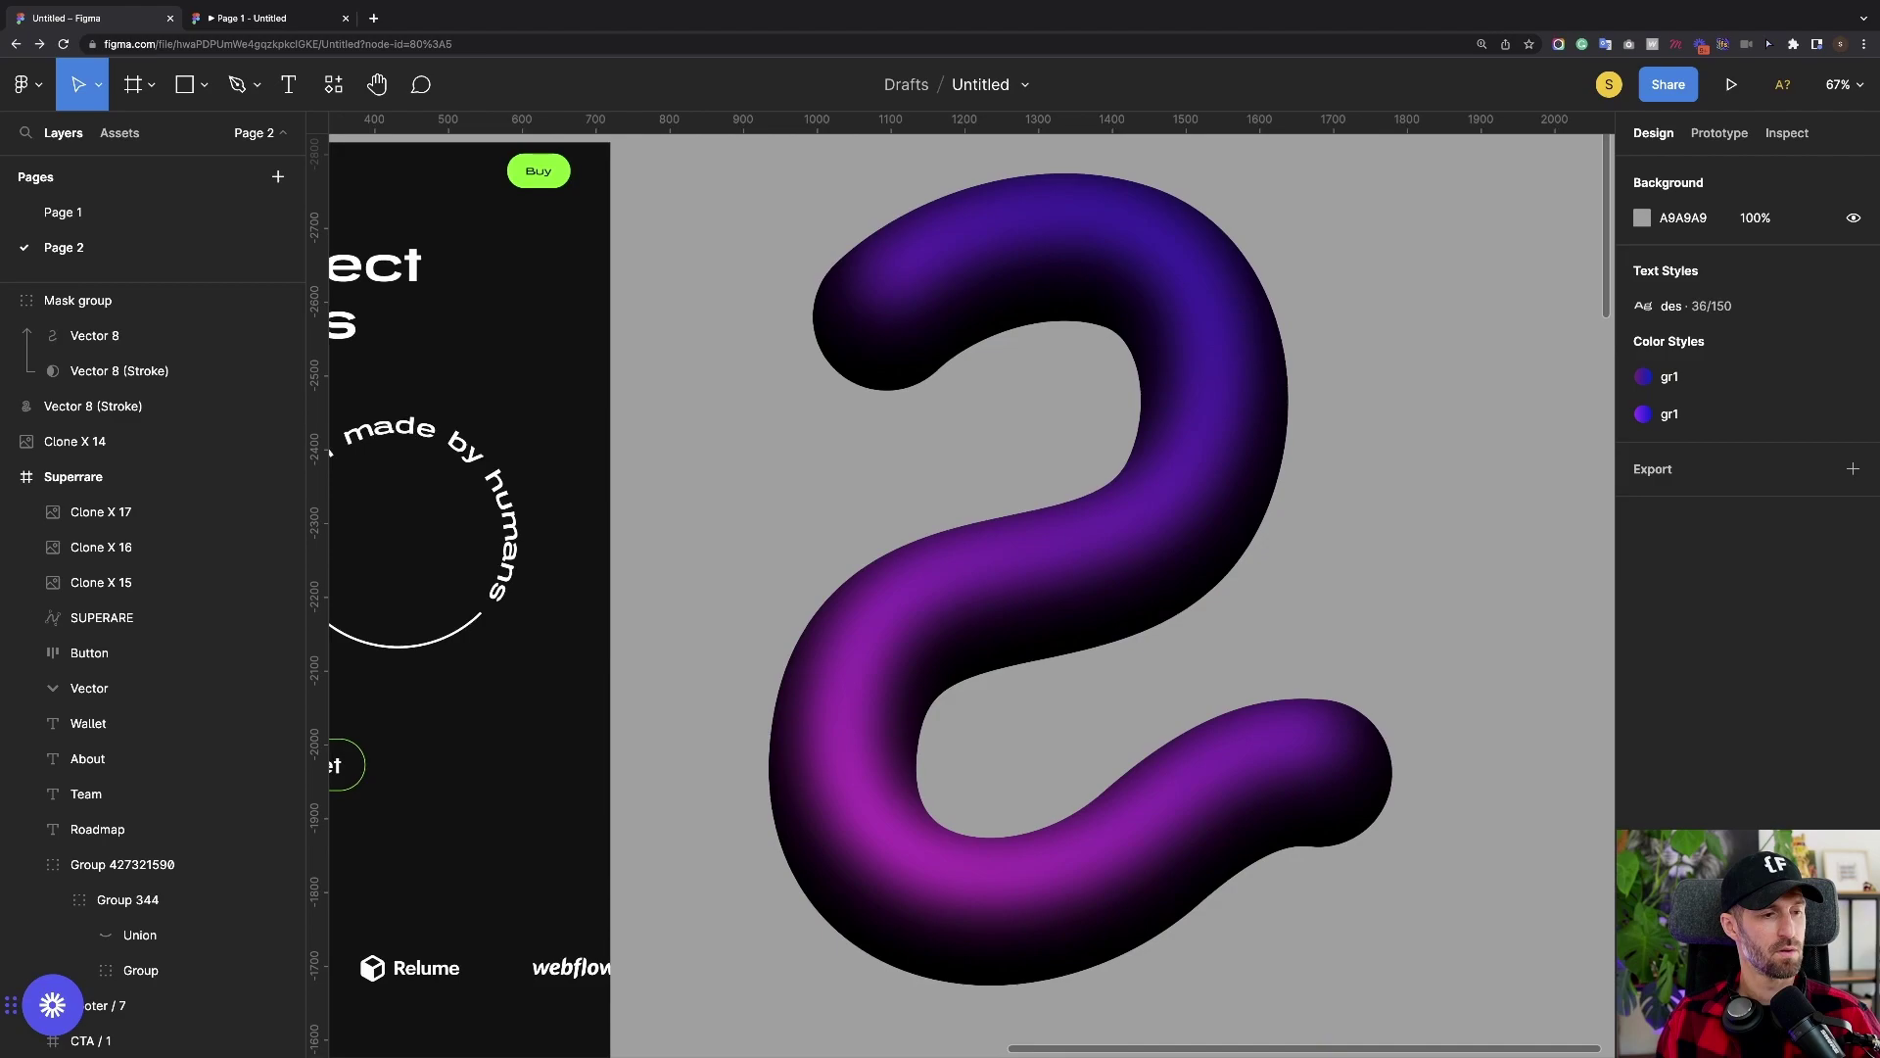
scroll(969, 588, up, 1)
scroll(969, 588, down, 3)
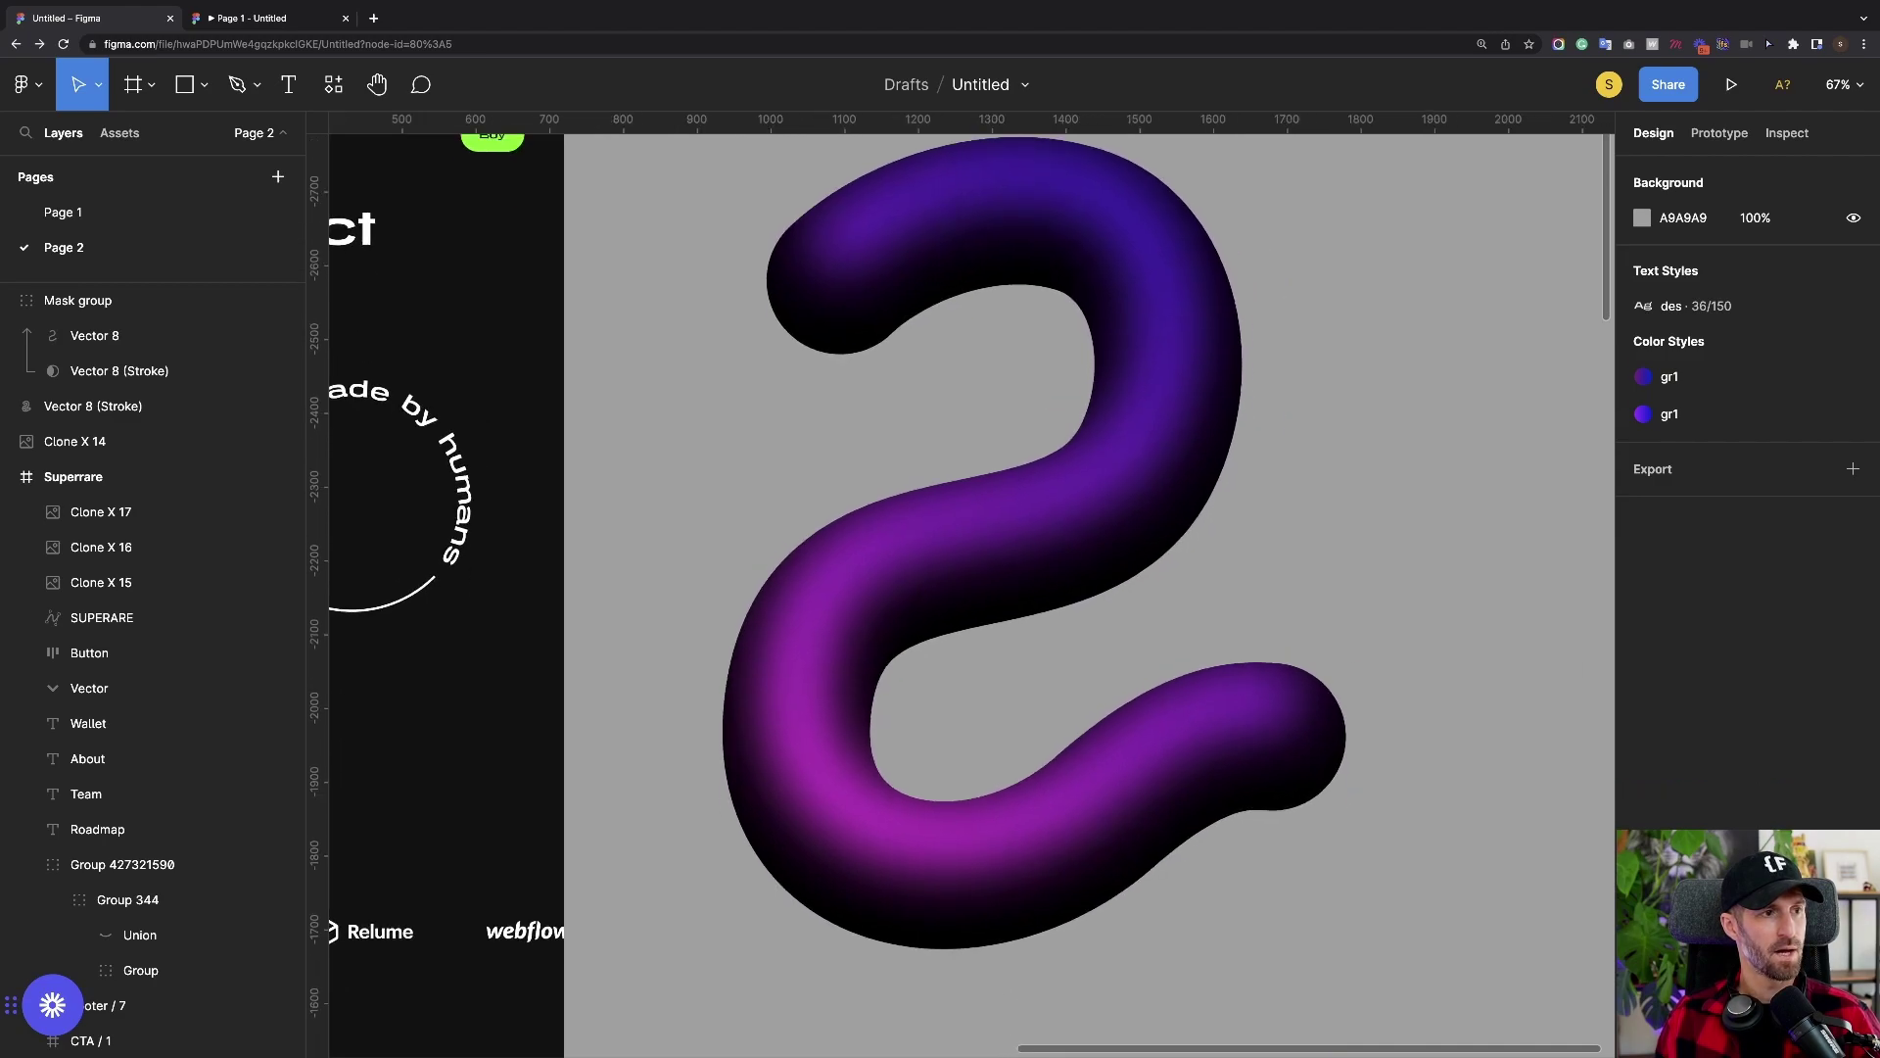
scroll(970, 588, up, 4)
click(117, 300)
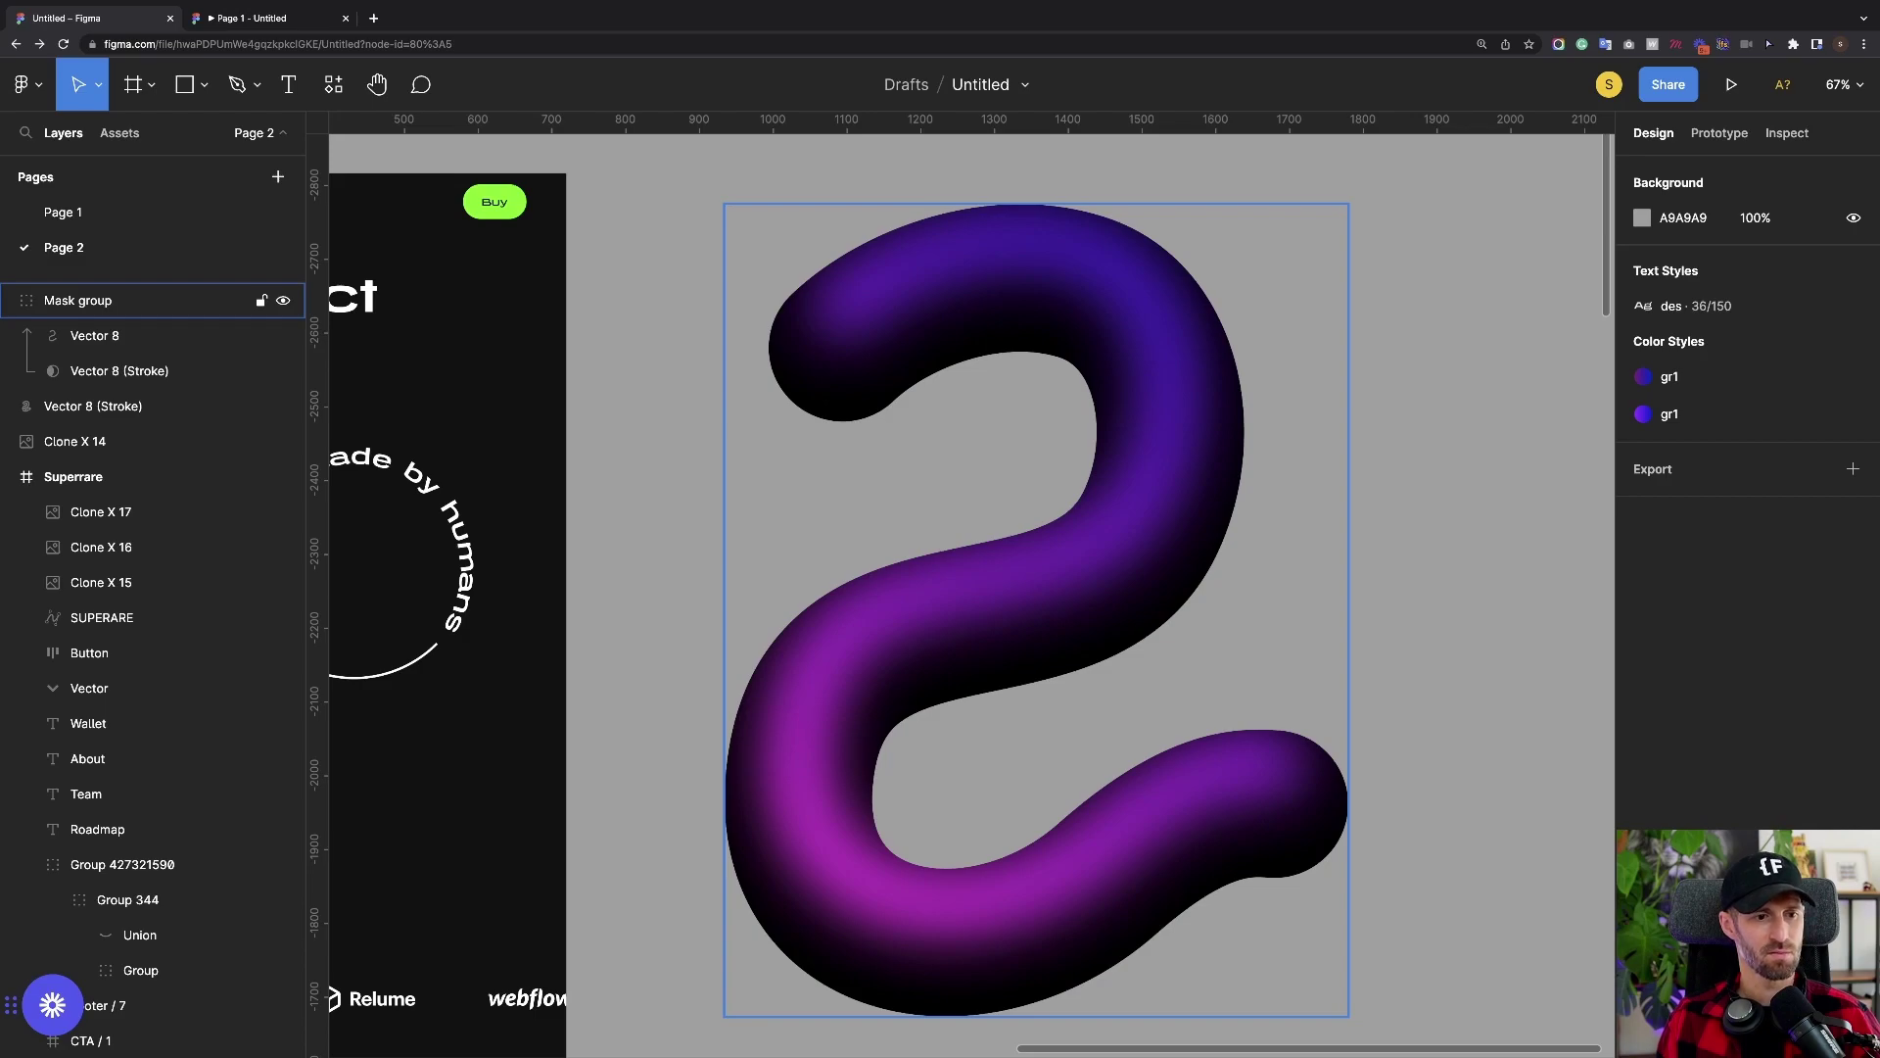
key(Escape)
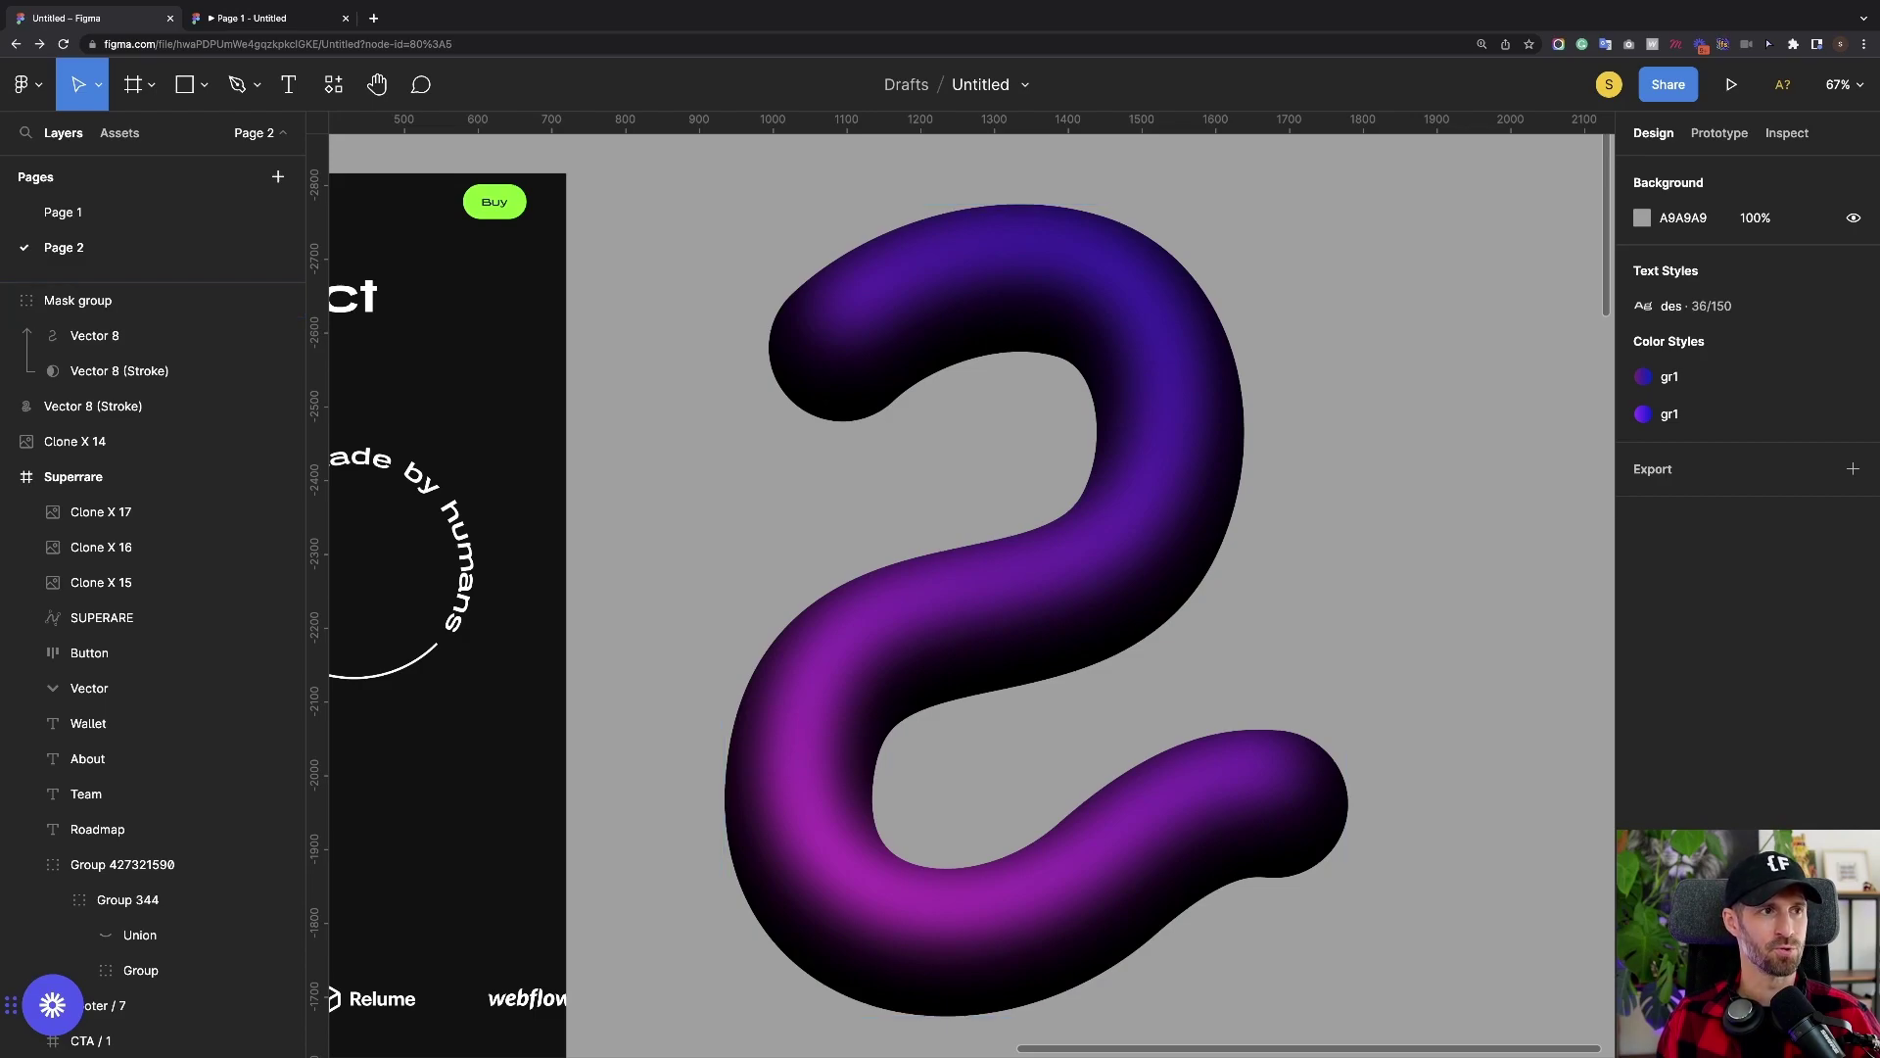
scroll(969, 587, up, 2)
scroll(969, 588, left, 2)
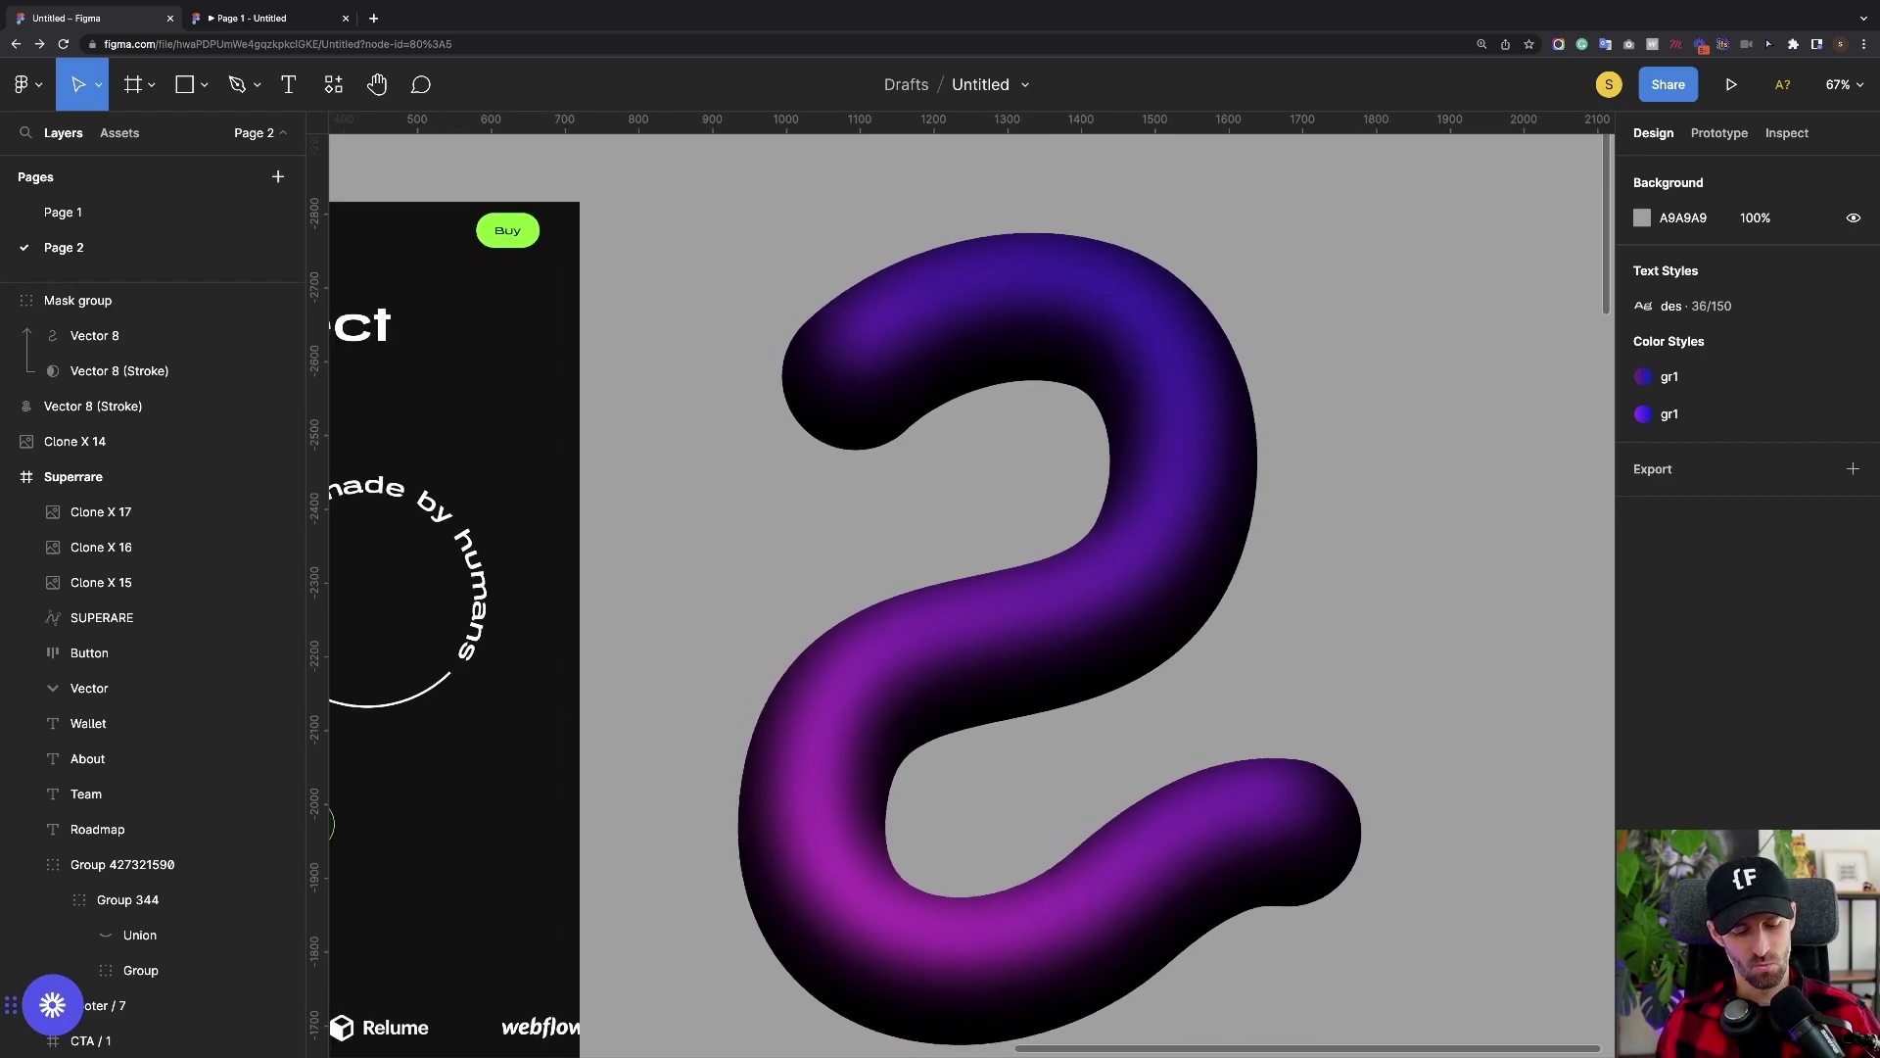
Draw a rectangle about 428 × 376 over the curve's upper end and fill it with the landing page's dark background colour, 111111
scroll(970, 587, down, 3)
key(r)
mouse_move(749, 214)
mouse_down()
mouse_move(1015, 470)
mouse_move(1065, 491)
mouse_up()
key(i)
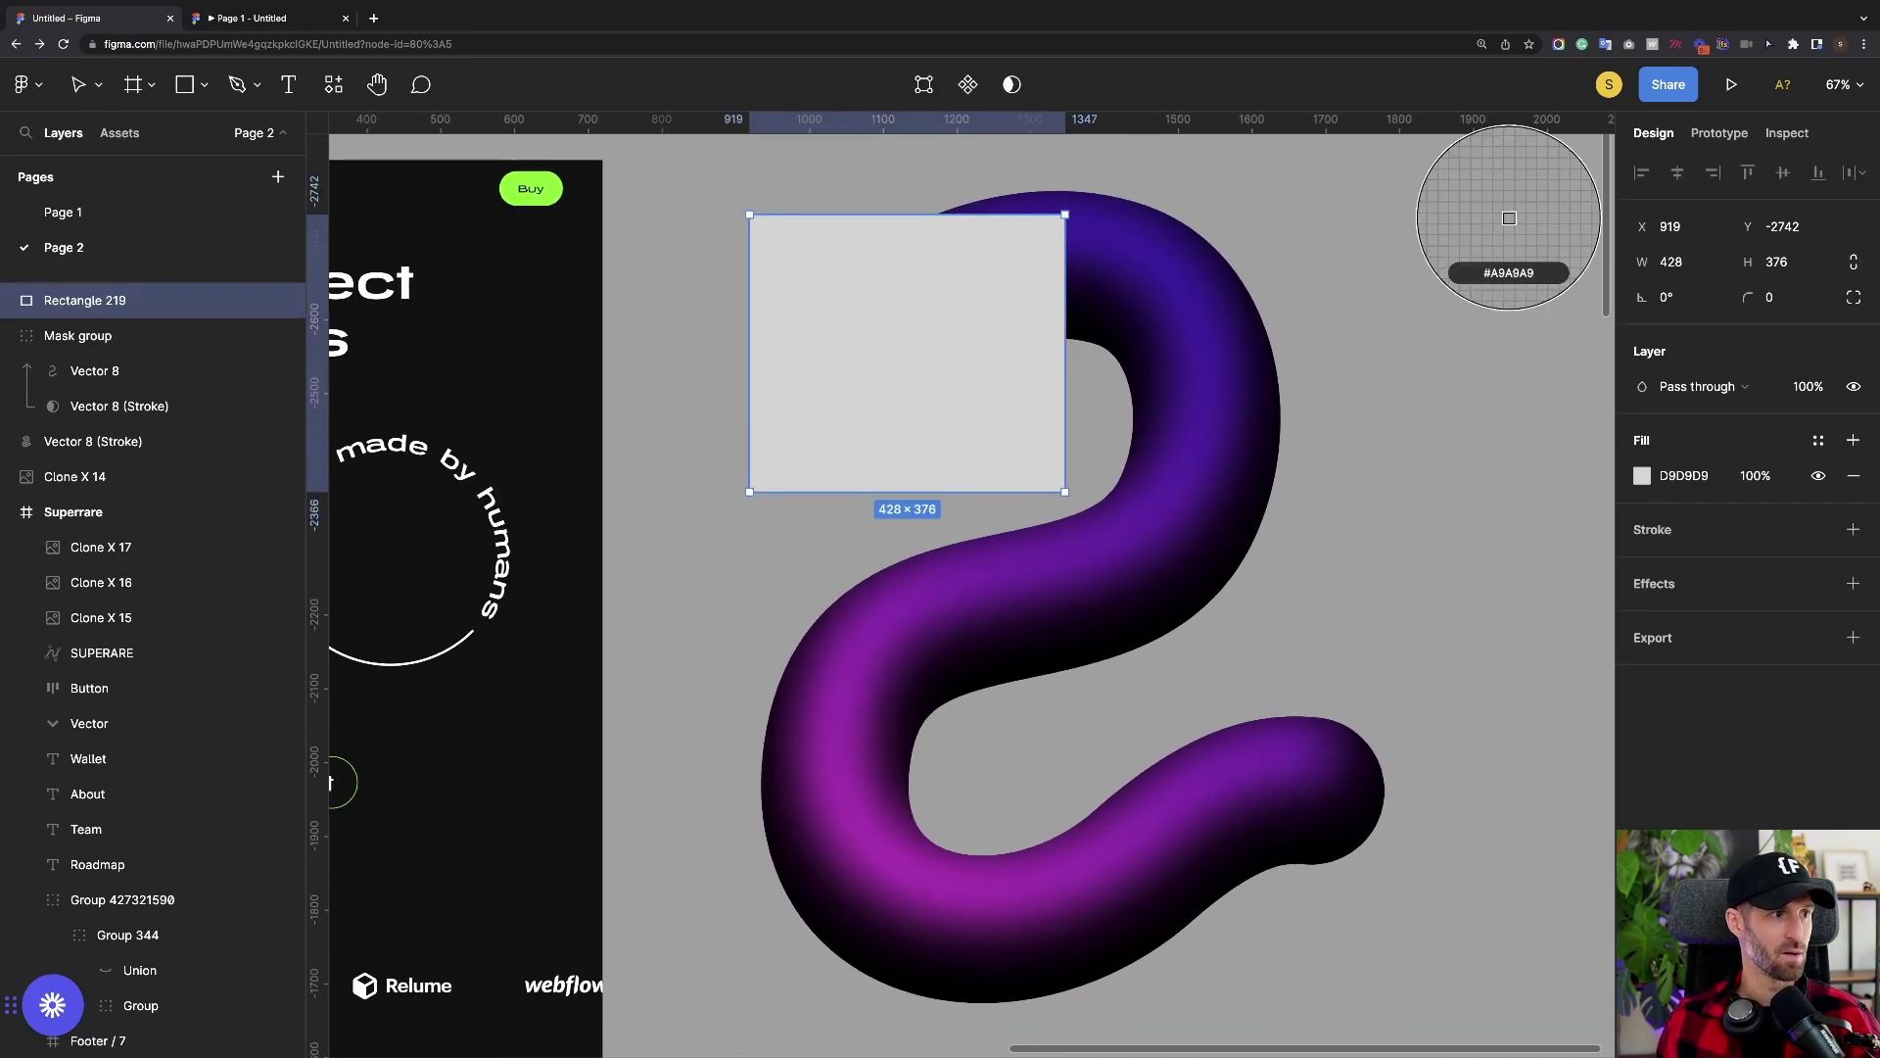
click(565, 421)
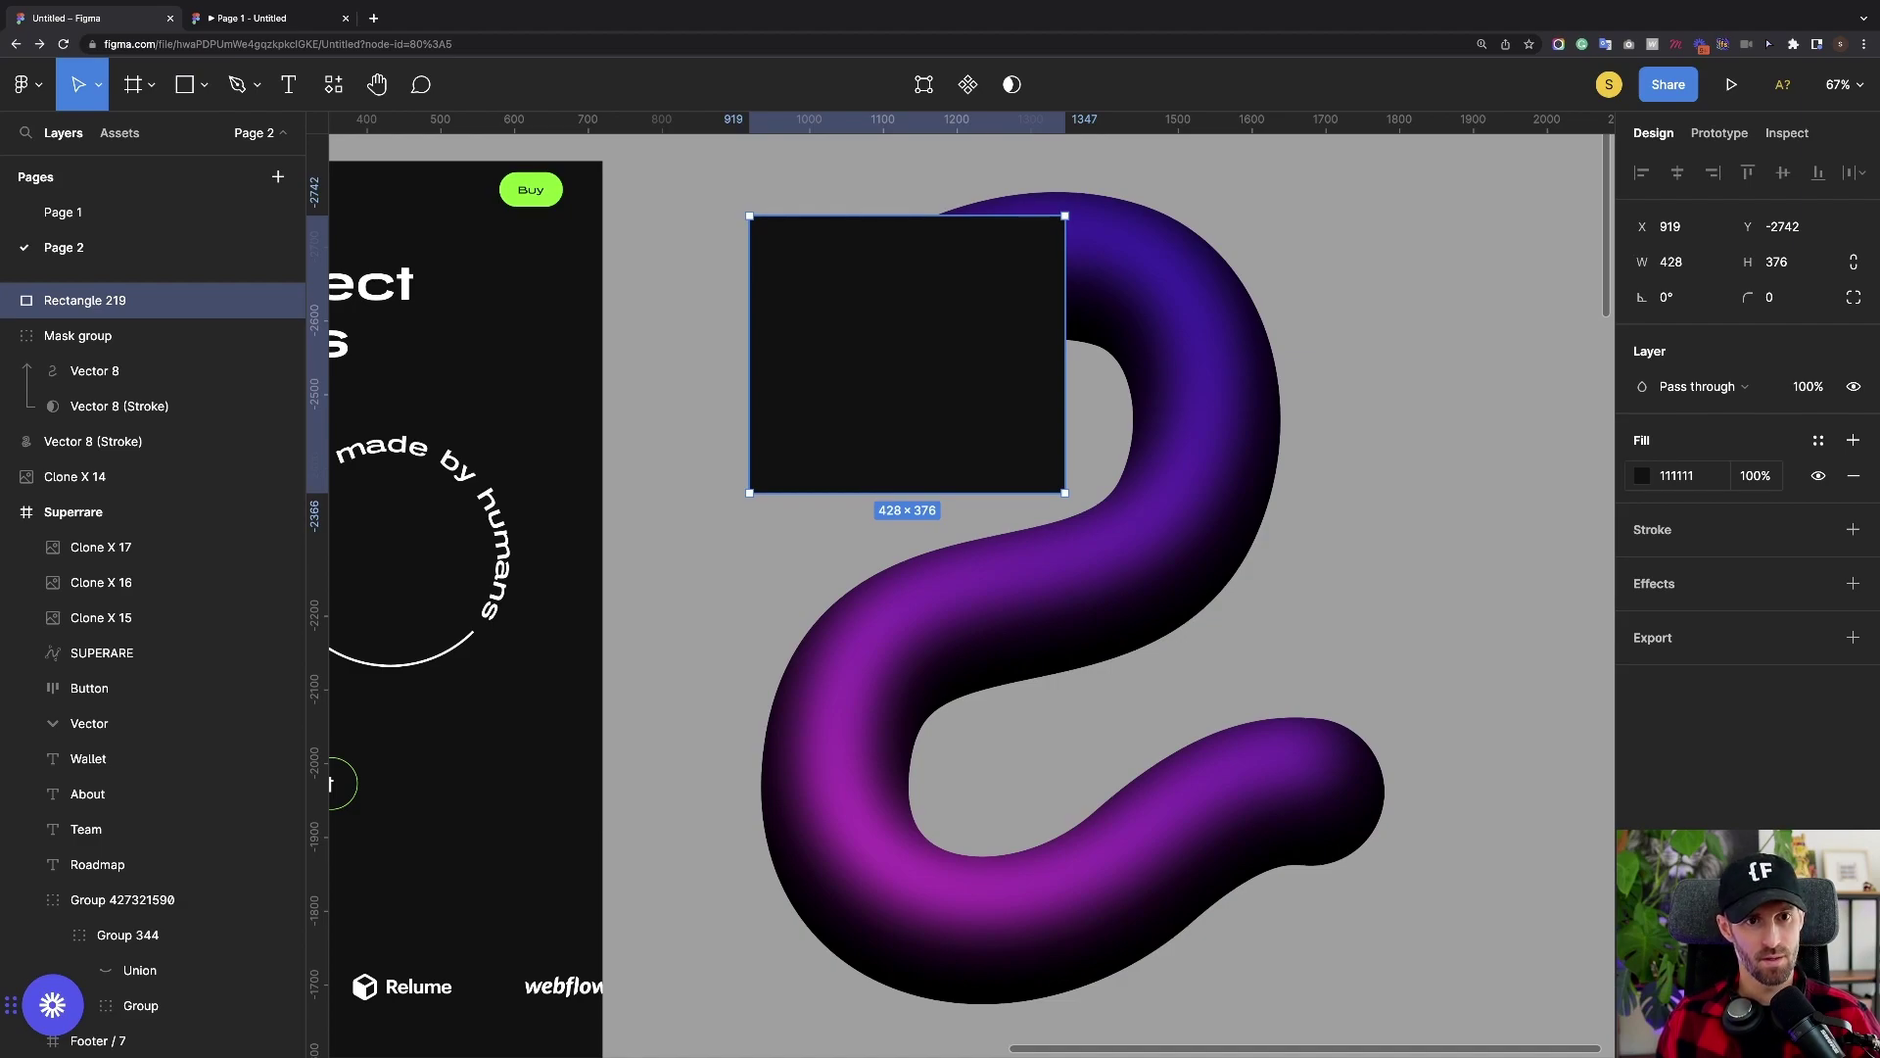
Change the rectangle's fill to a linear gradient from 111111 to transparent and rotate it so its dark side covers the curve's upper end
click(1643, 475)
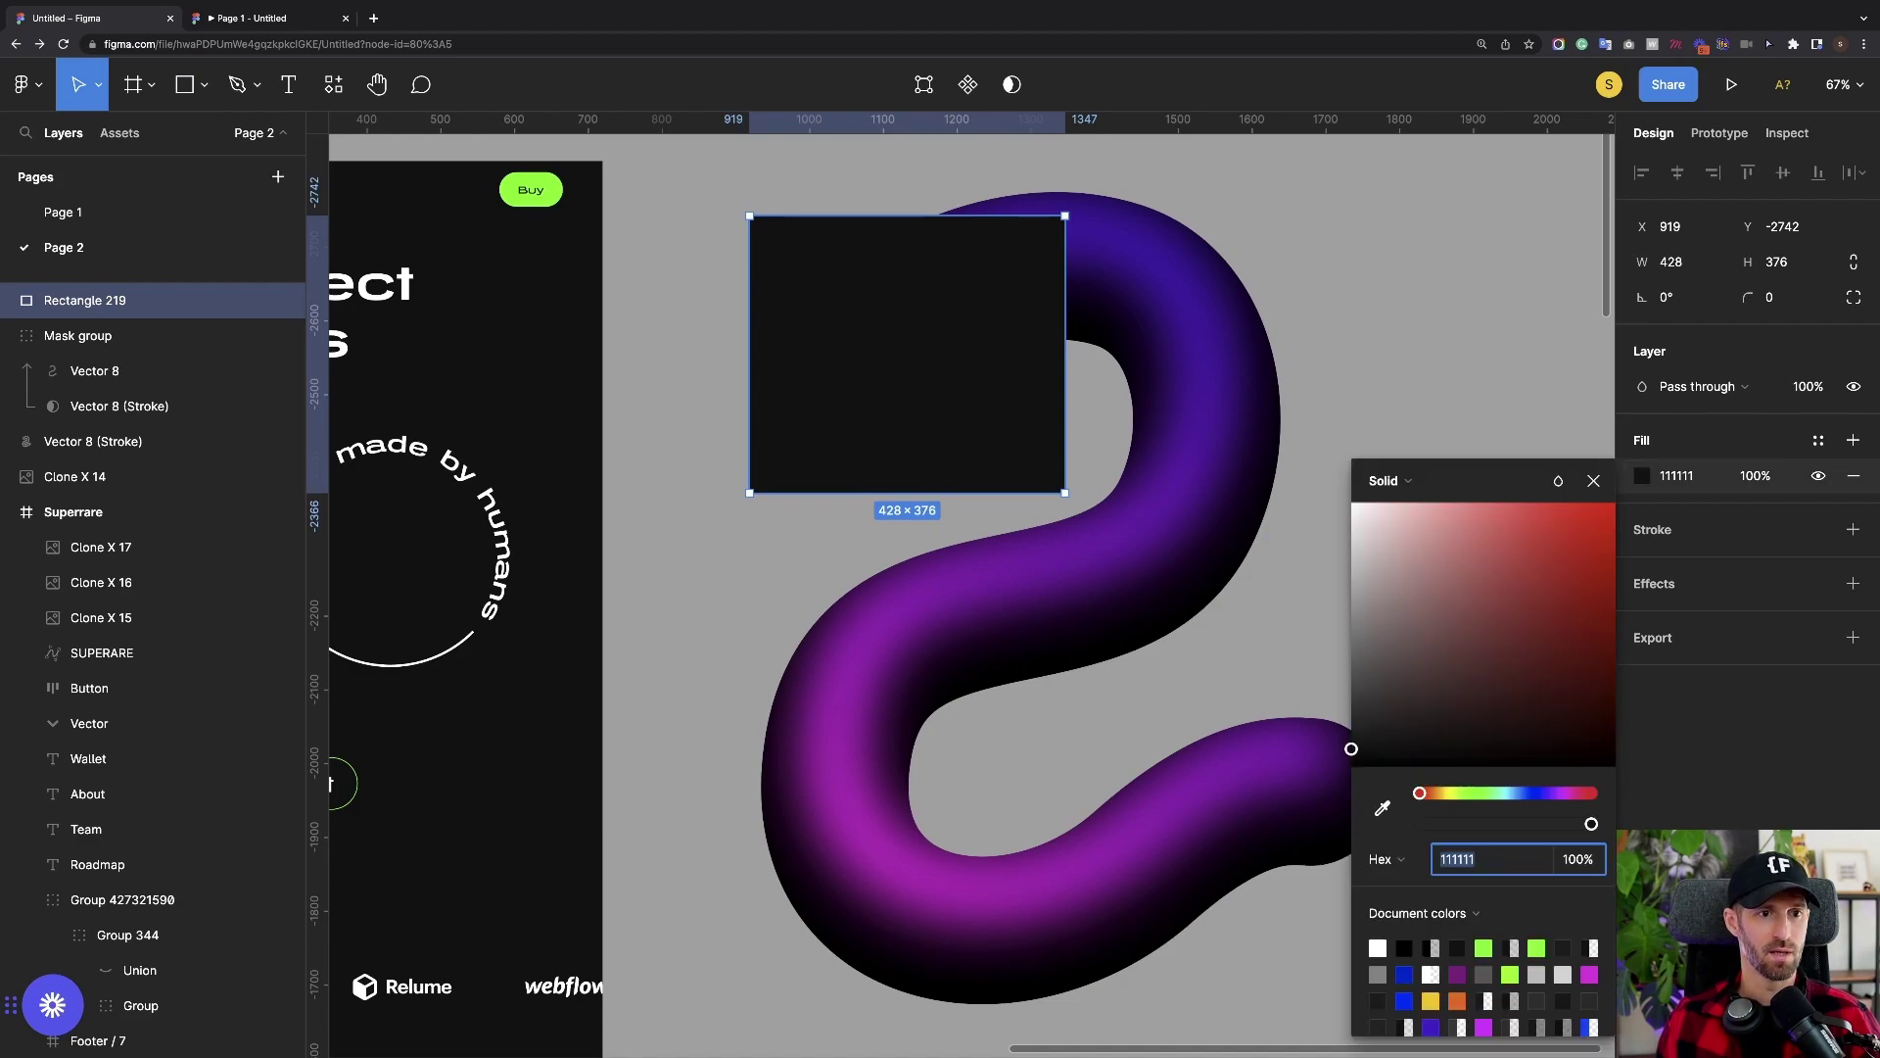
click(1408, 480)
click(1414, 506)
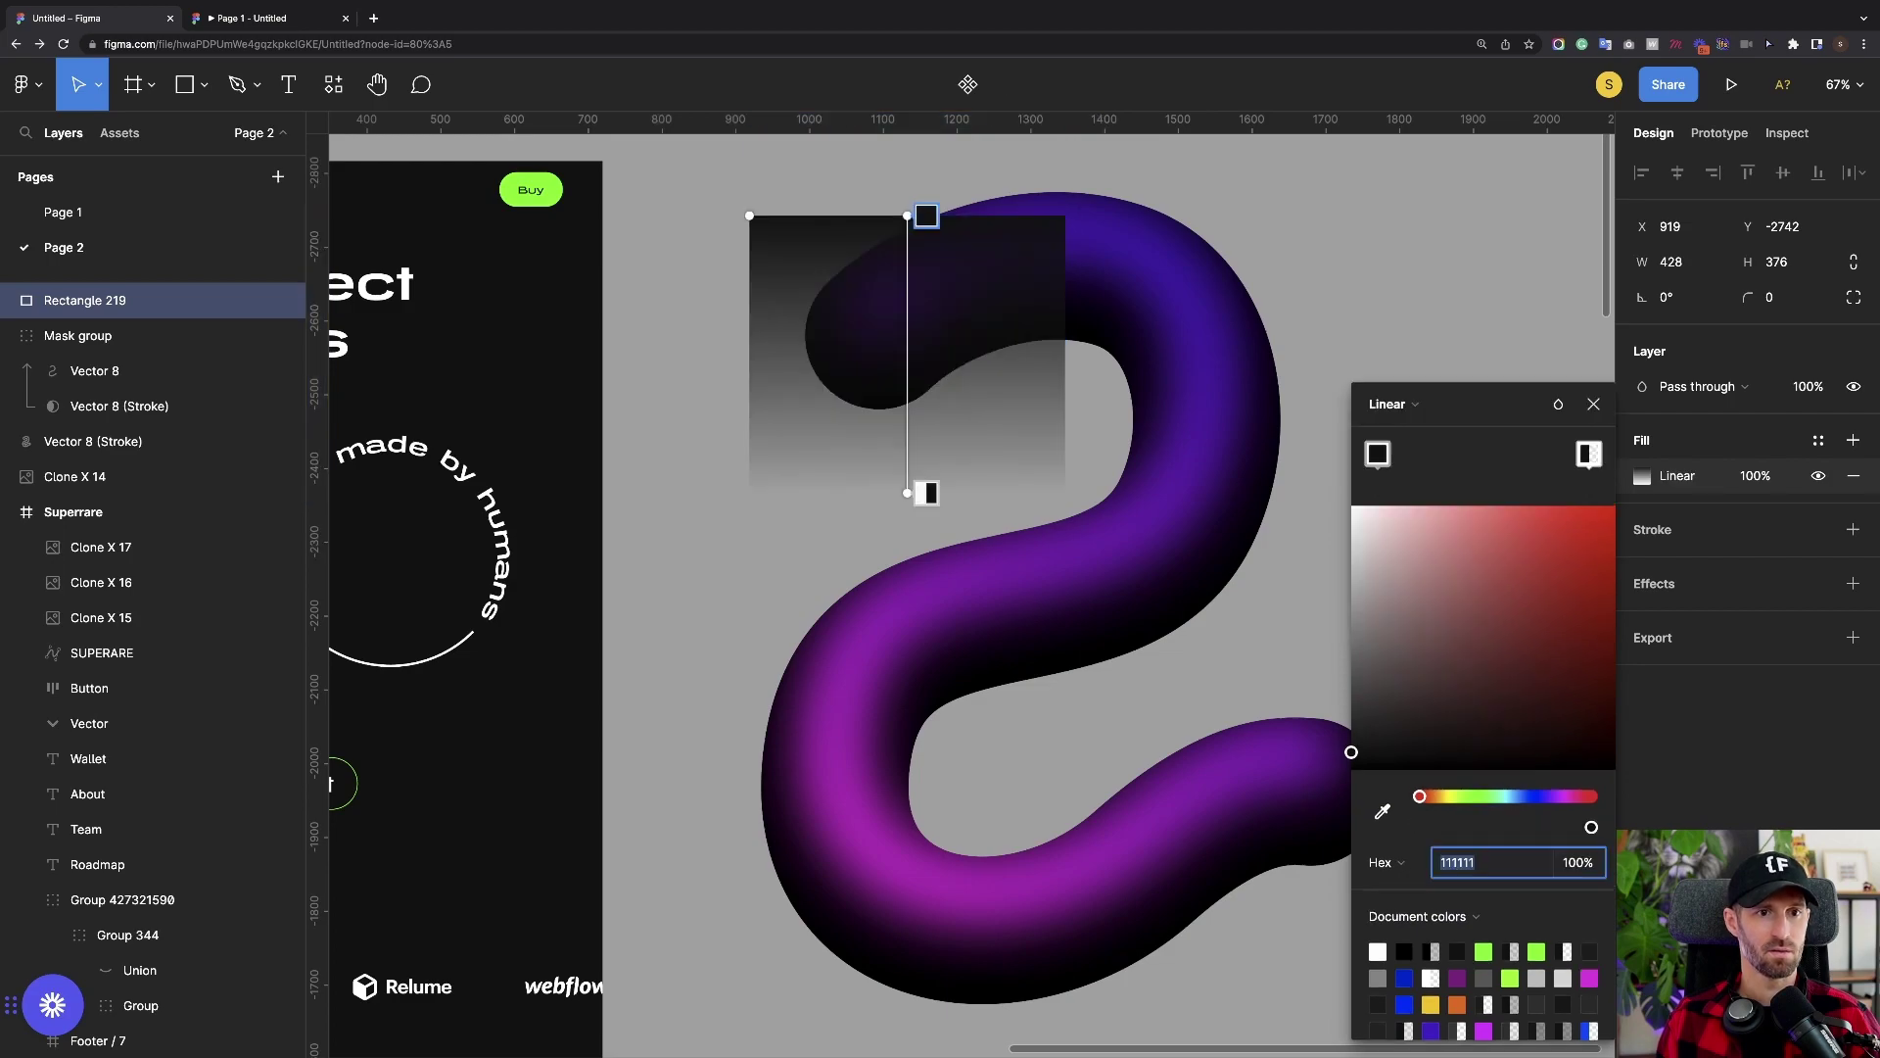
key(Escape)
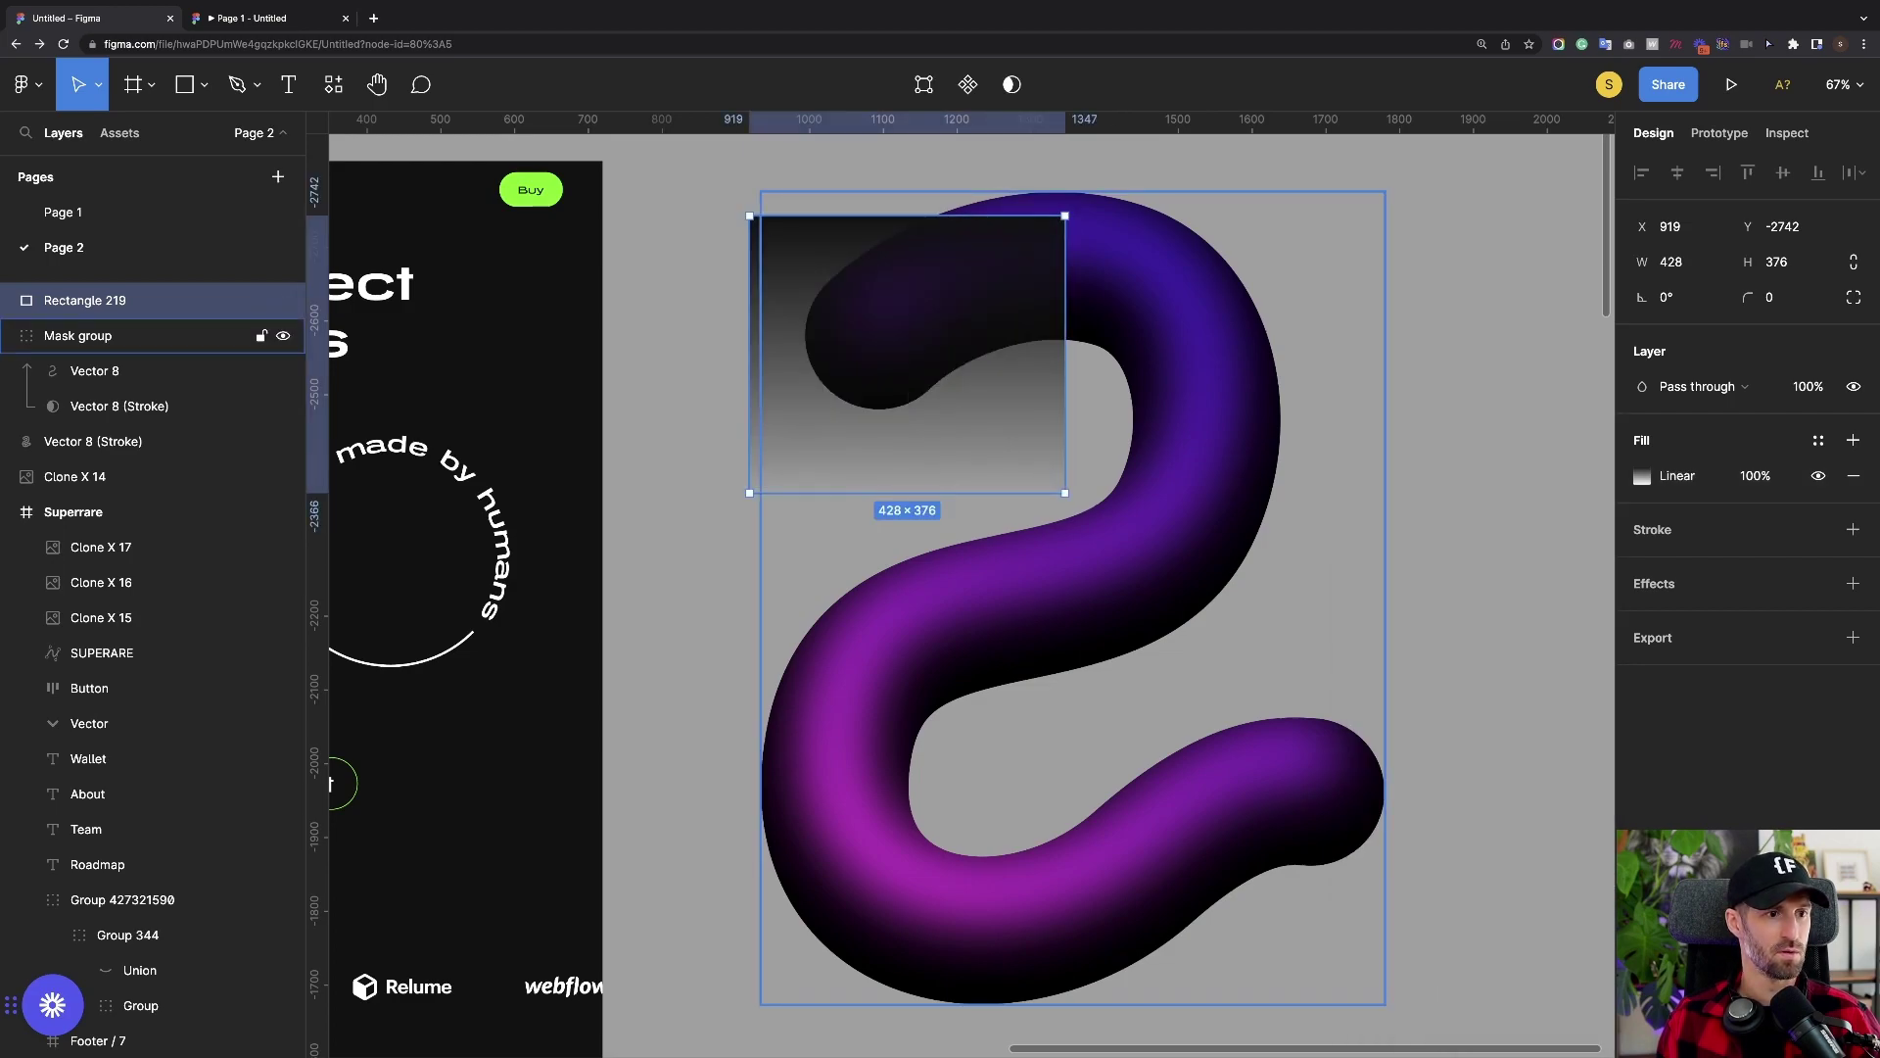
drag(1066, 492, 961, 179)
Duplicate the gradient rectangle, rotate the copy to about -87°, and place it over the curve's lower end
drag(911, 411, 934, 526)
drag(1020, 330, 787, 657)
drag(931, 529, 1289, 798)
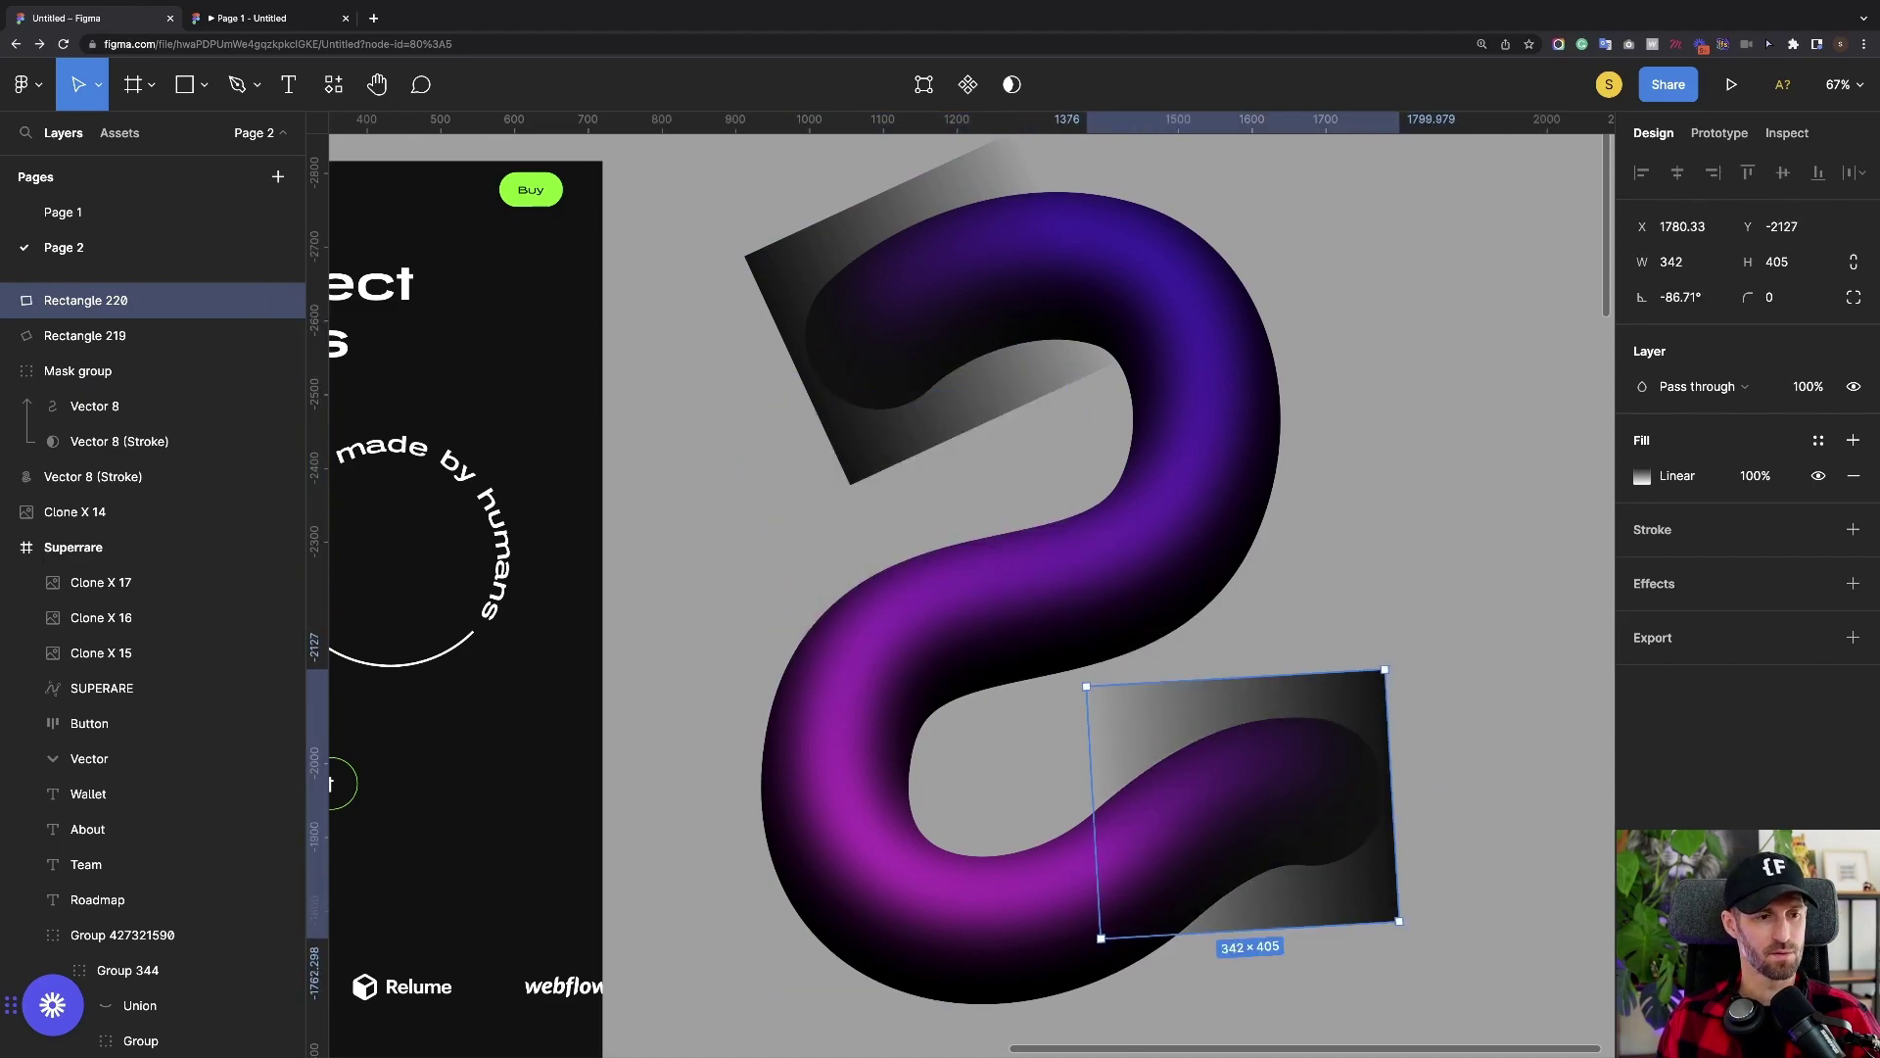
Enlarge the lower gradient rectangle to about 418 × 451 and rotate it to about -77°
drag(1249, 929, 1254, 985)
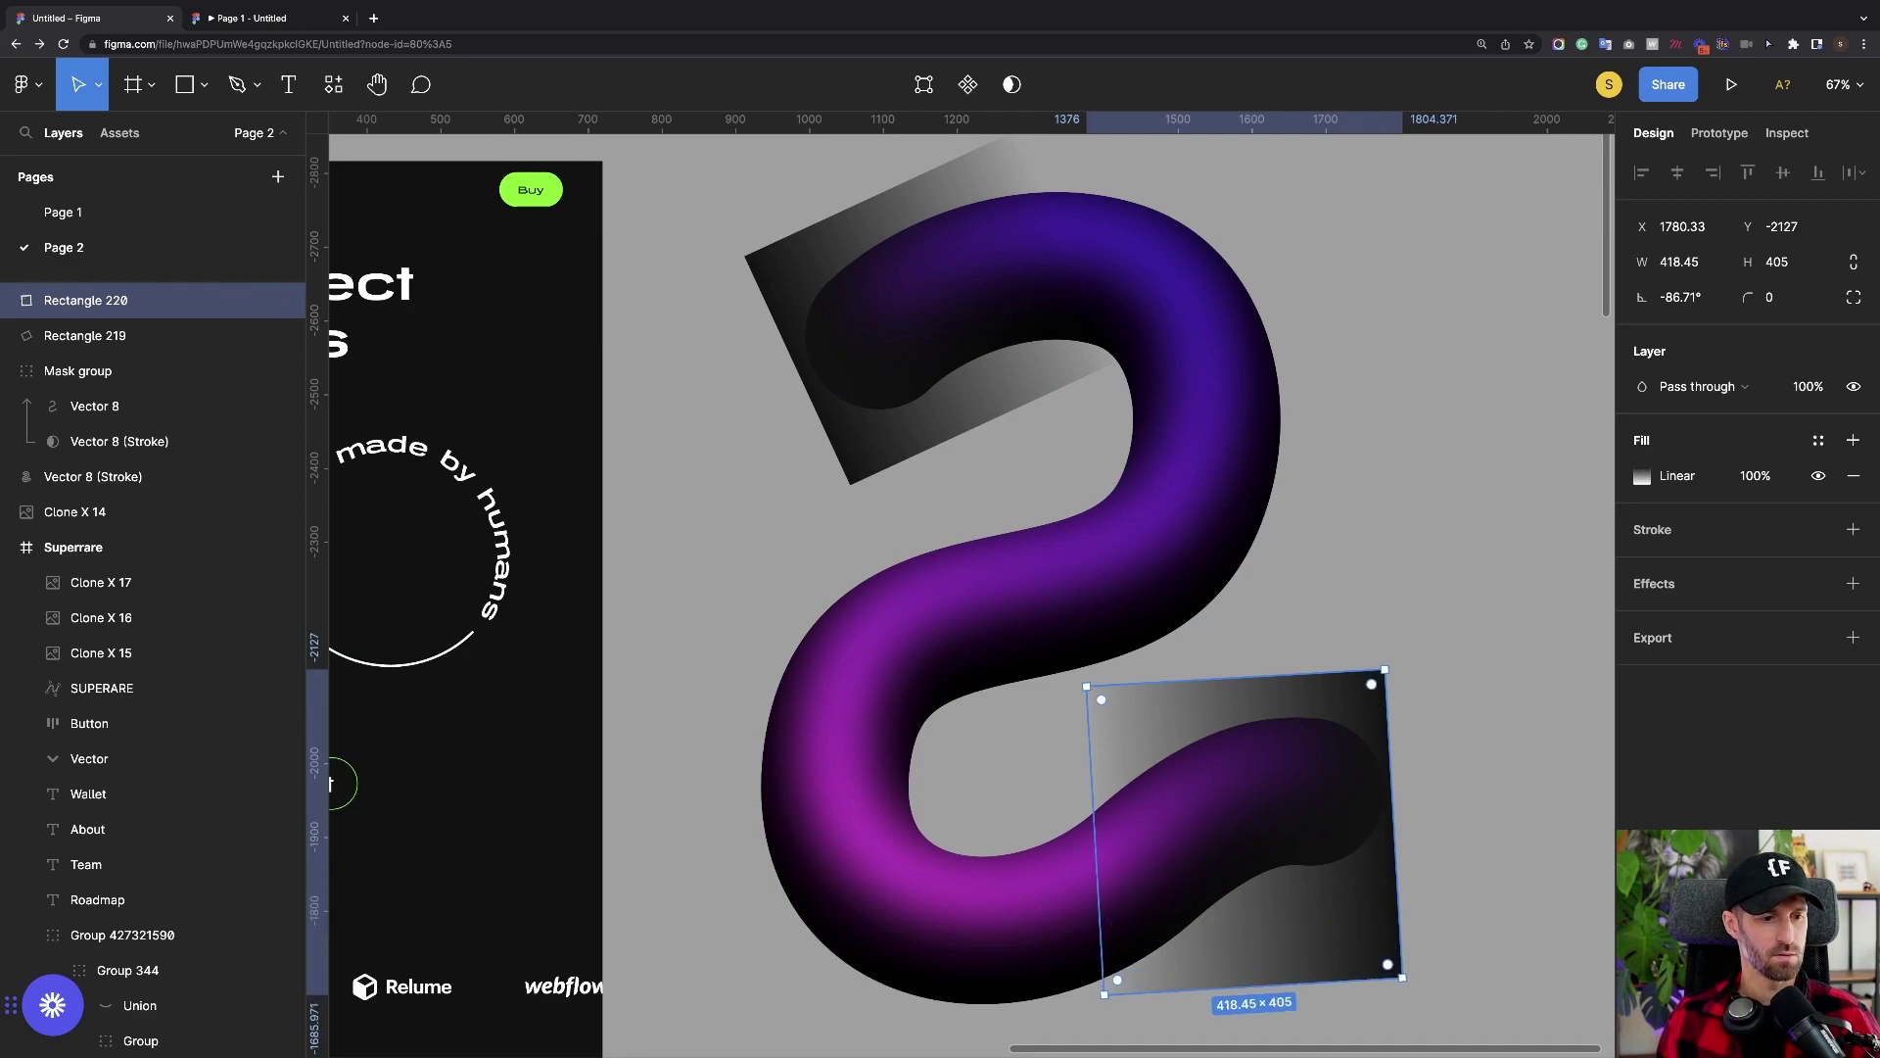
drag(1095, 839, 1062, 842)
drag(1410, 985, 1433, 953)
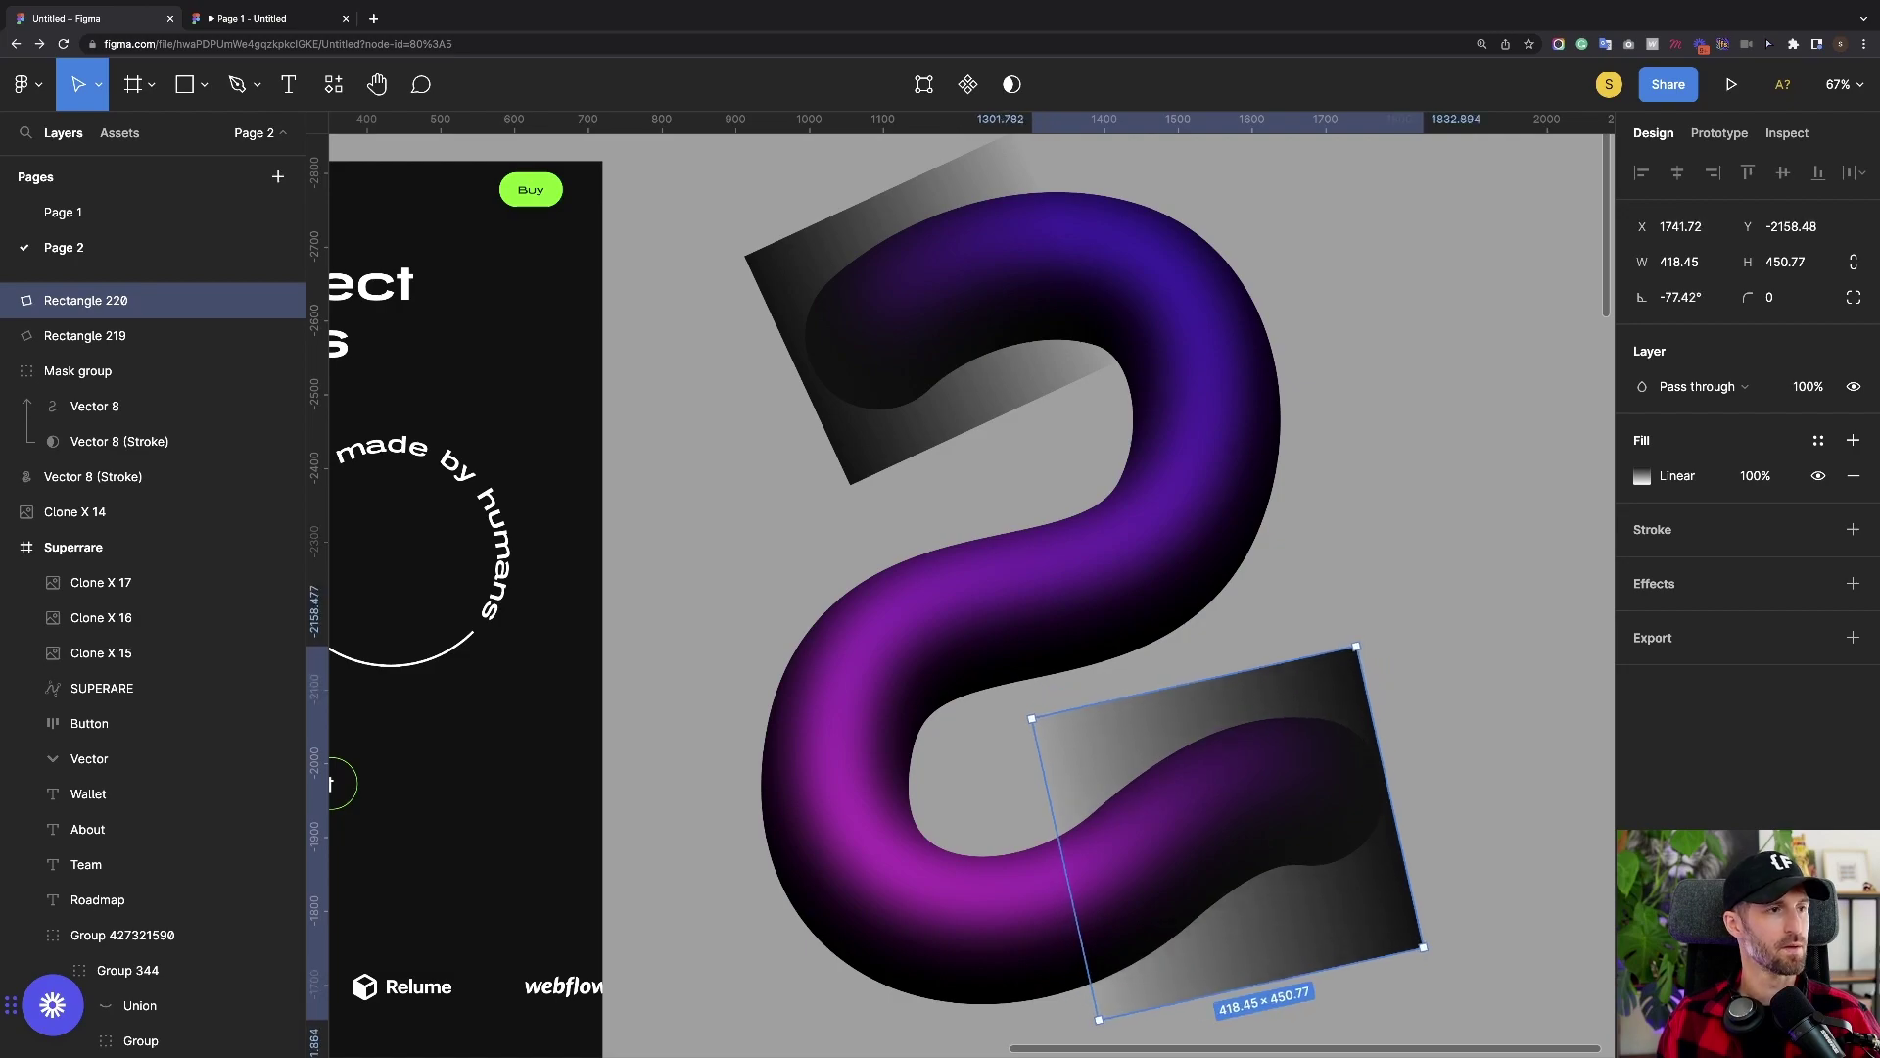
Group the masked curve, its black outline shape and both gradient rectangles
key(Escape)
drag(691, 220, 1450, 888)
key(super+g)
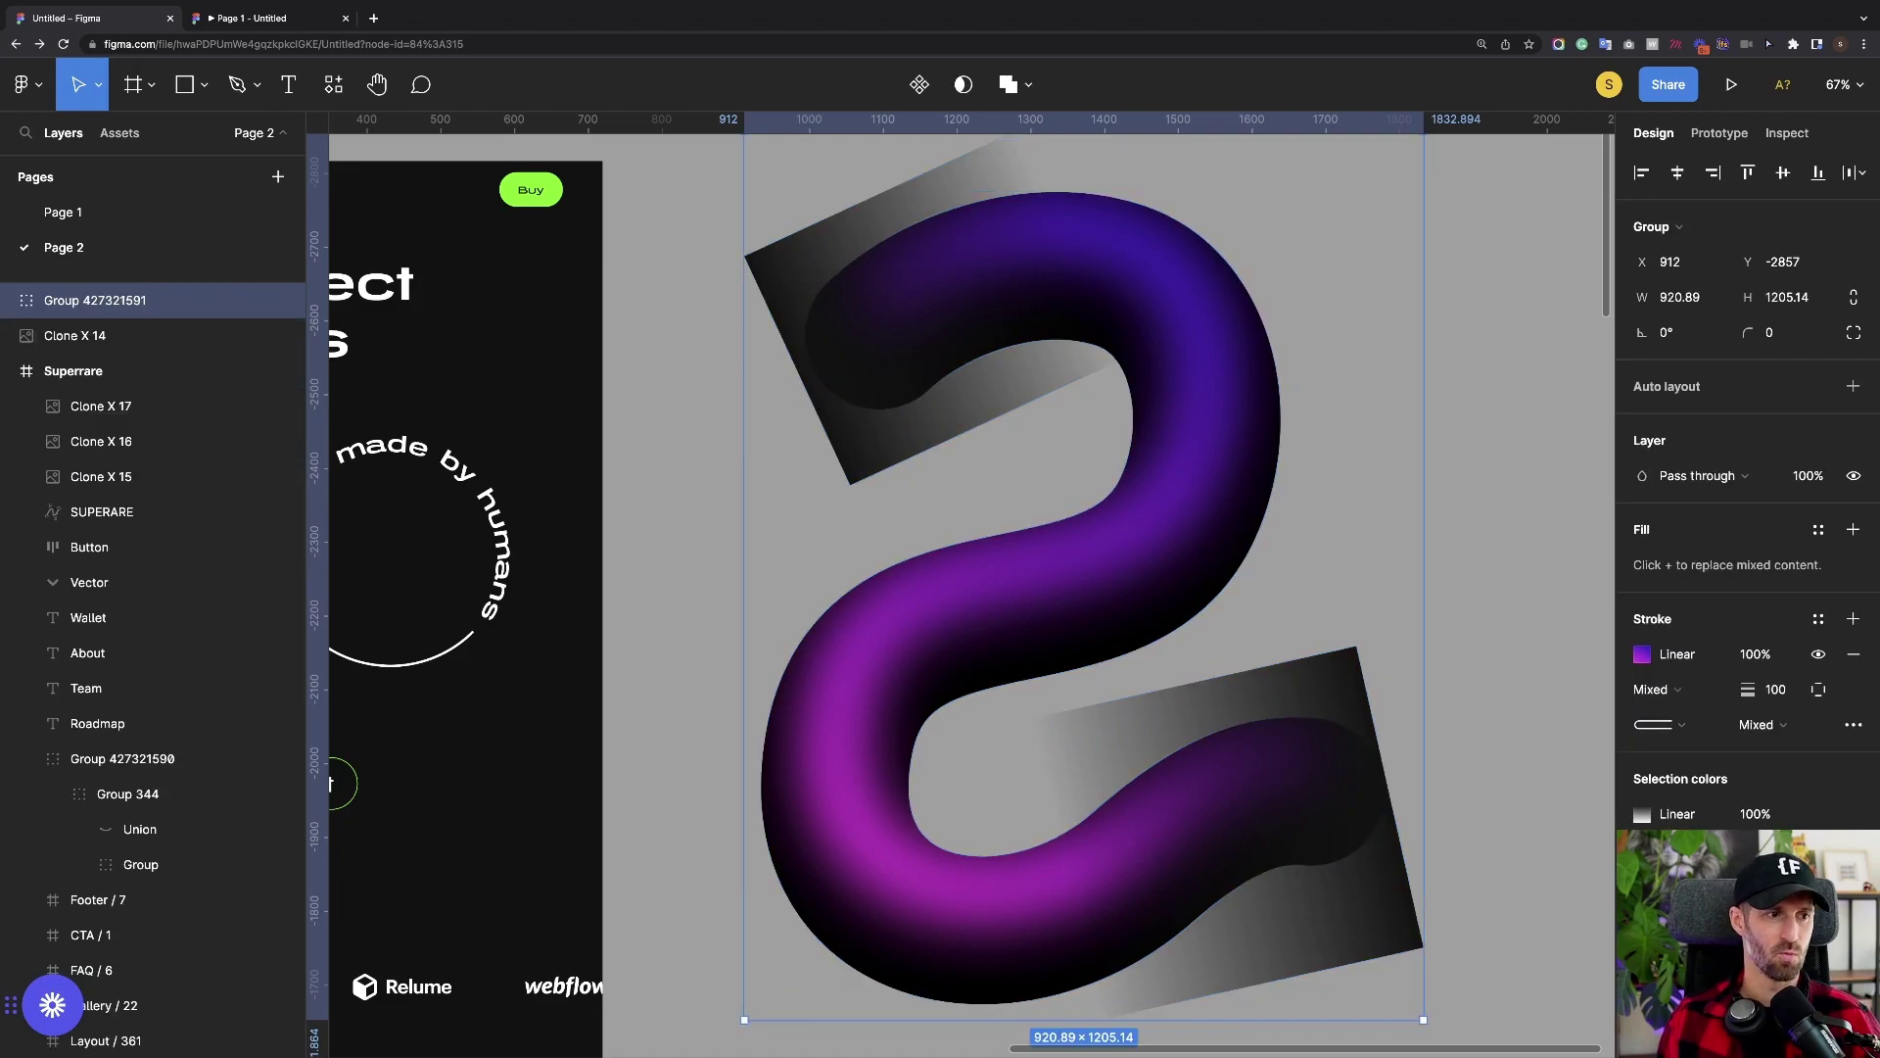
key(Escape)
scroll(1097, 588, down, 1)
click(1097, 549)
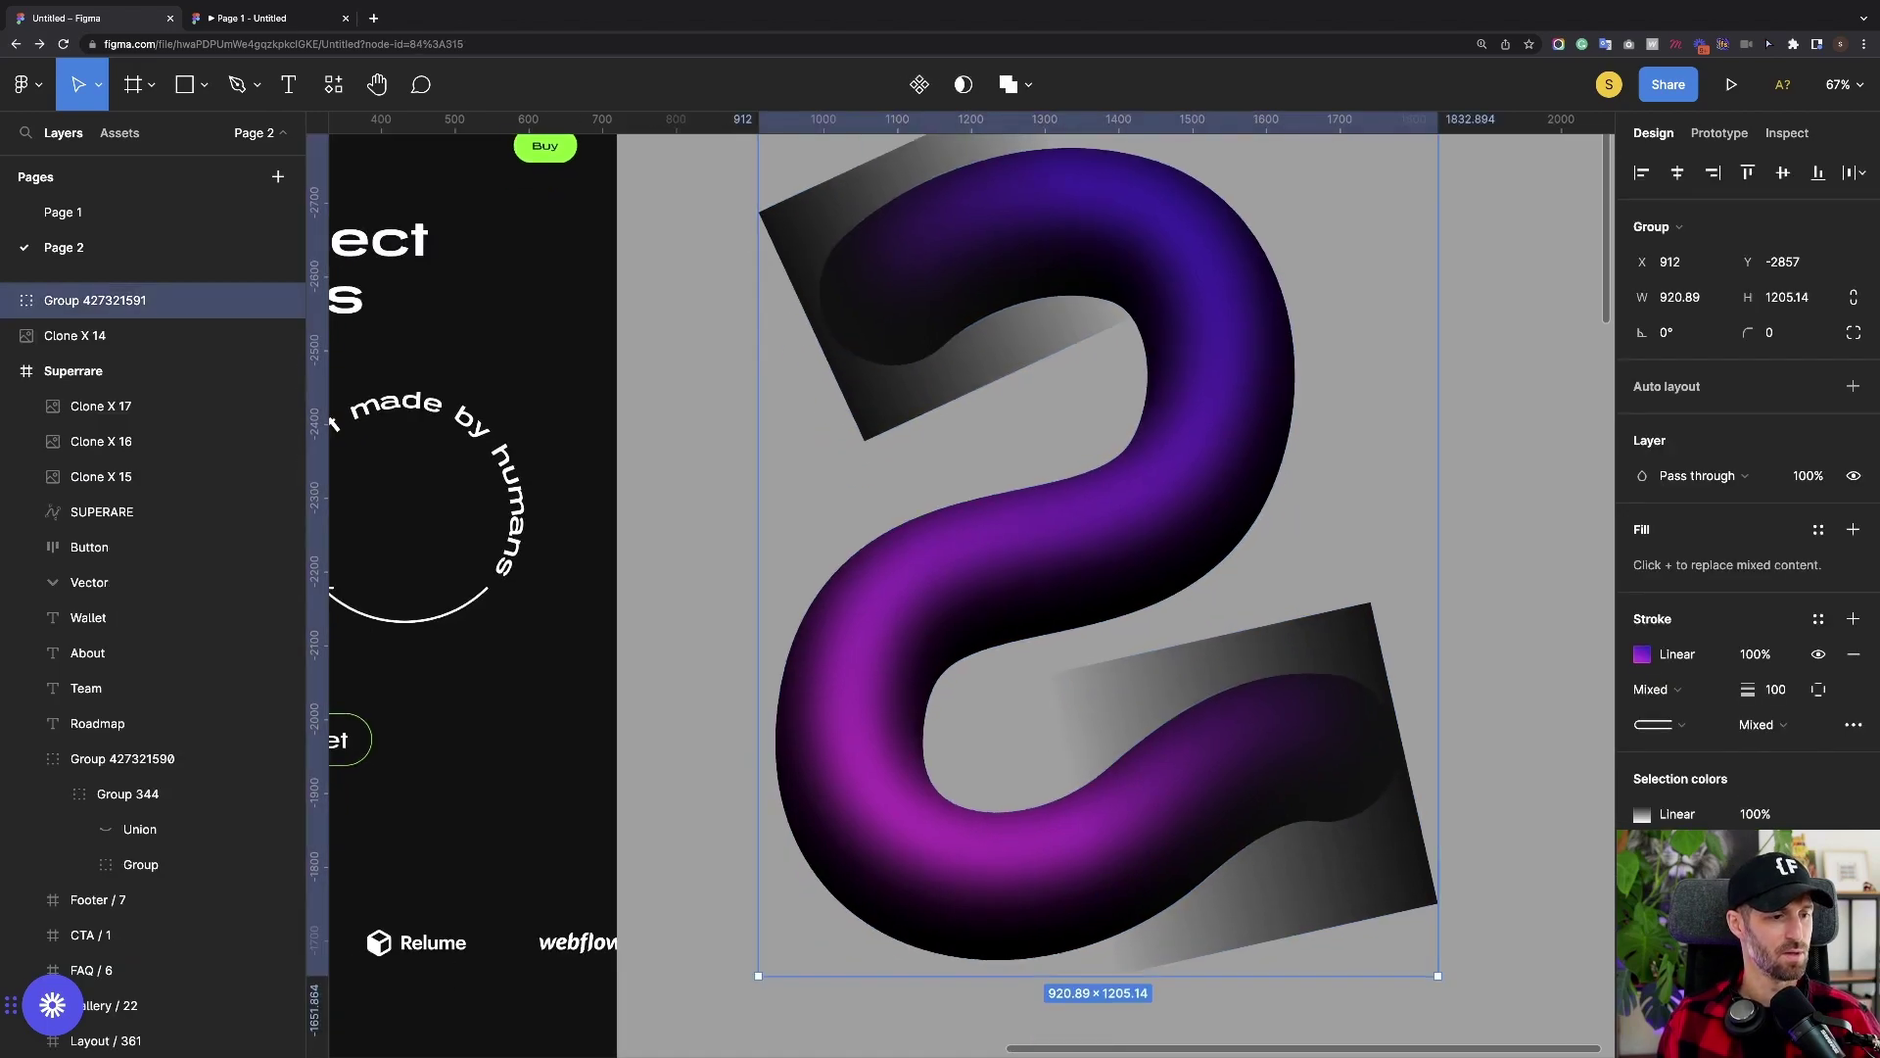
scroll(1097, 548, down, 1)
key(Escape)
Cut the curve group from the canvas and paste it into the Header / 1 frame of the Superrare page
scroll(959, 587, up, 3)
scroll(960, 587, left, 5)
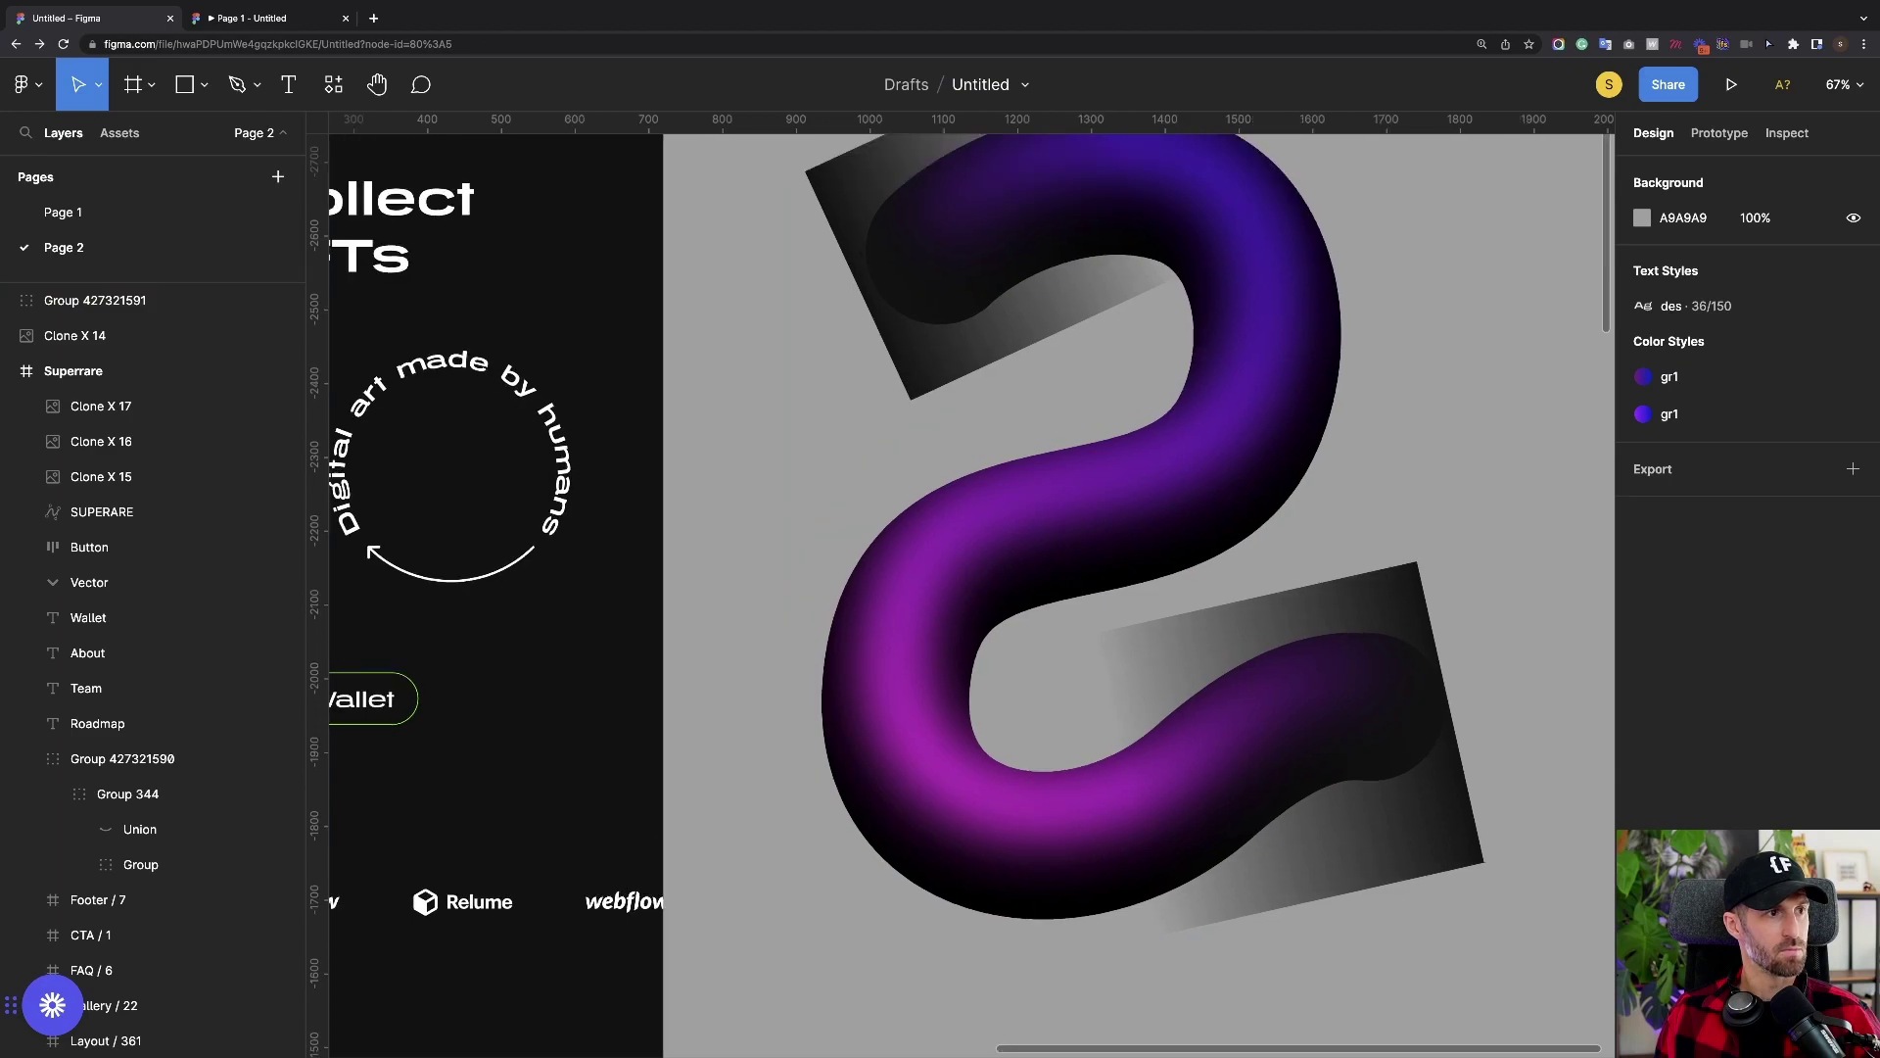
scroll(1019, 636, left, 1)
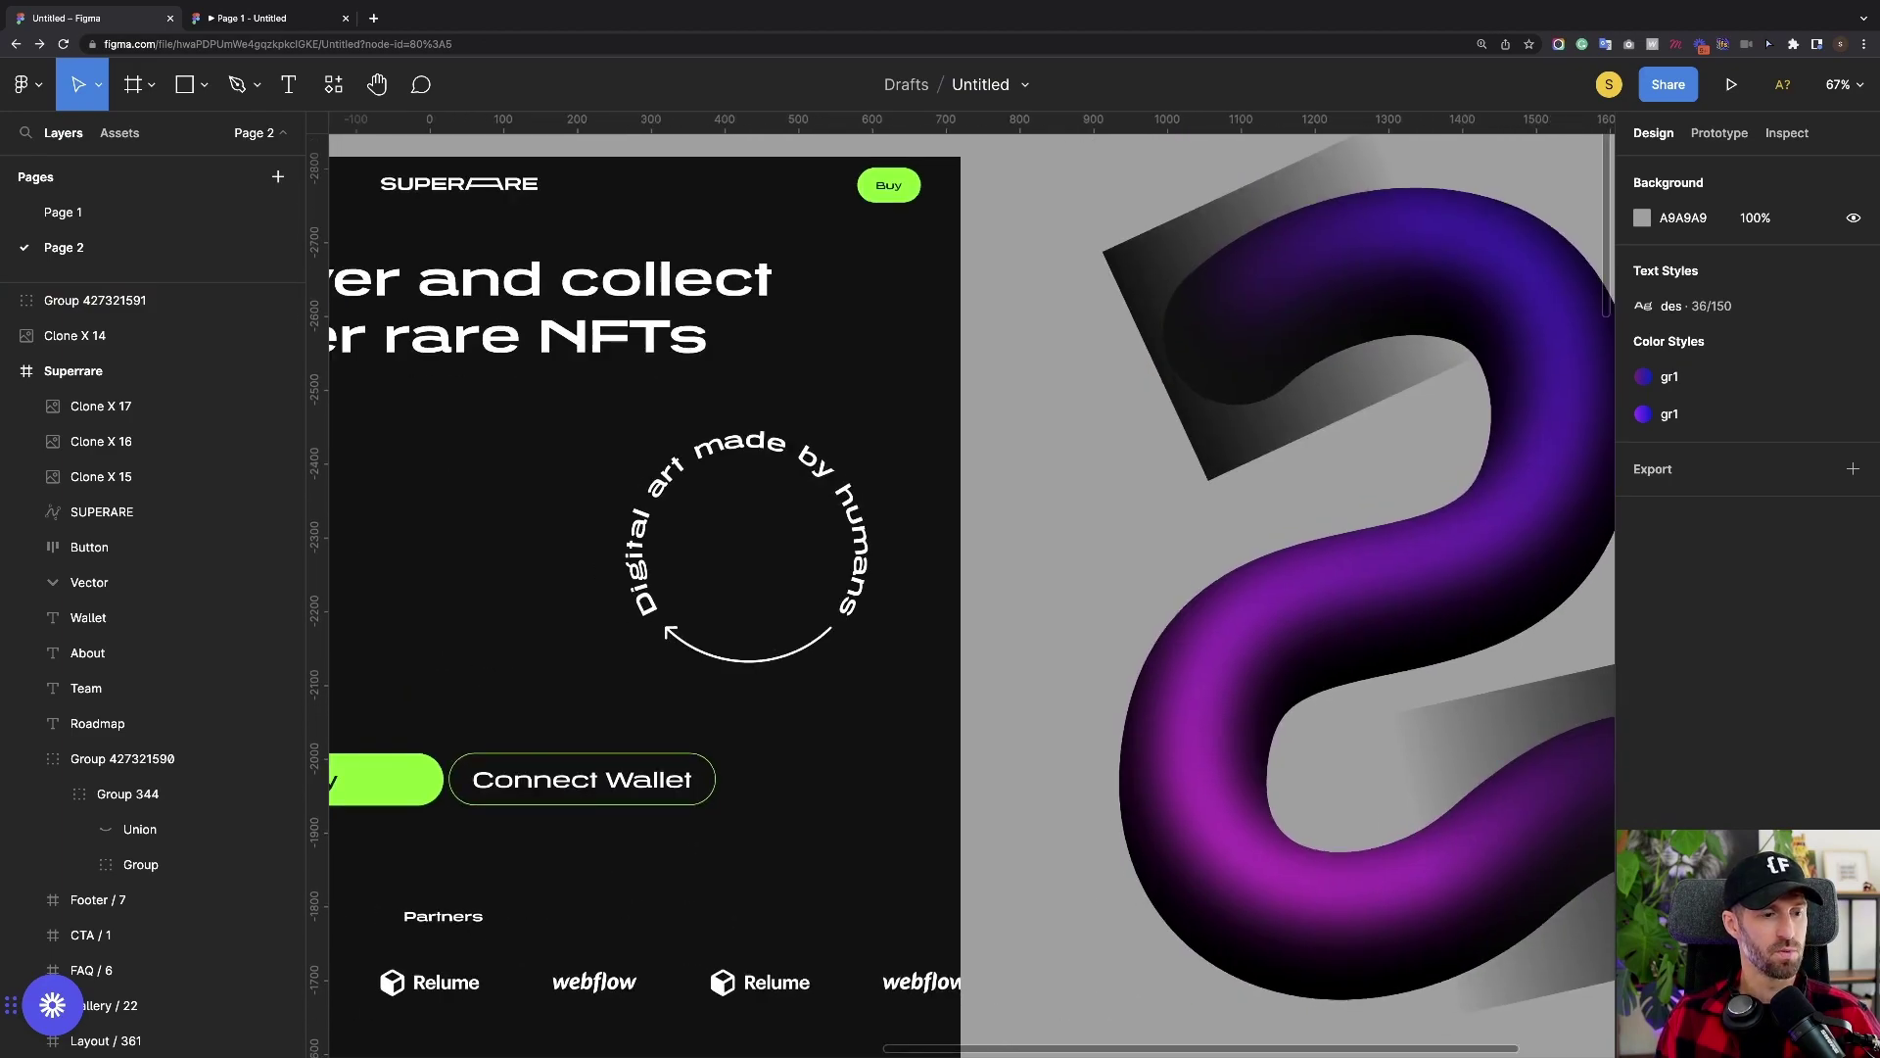
scroll(1019, 637, down, 2)
scroll(1019, 637, left, 3)
click(1430, 666)
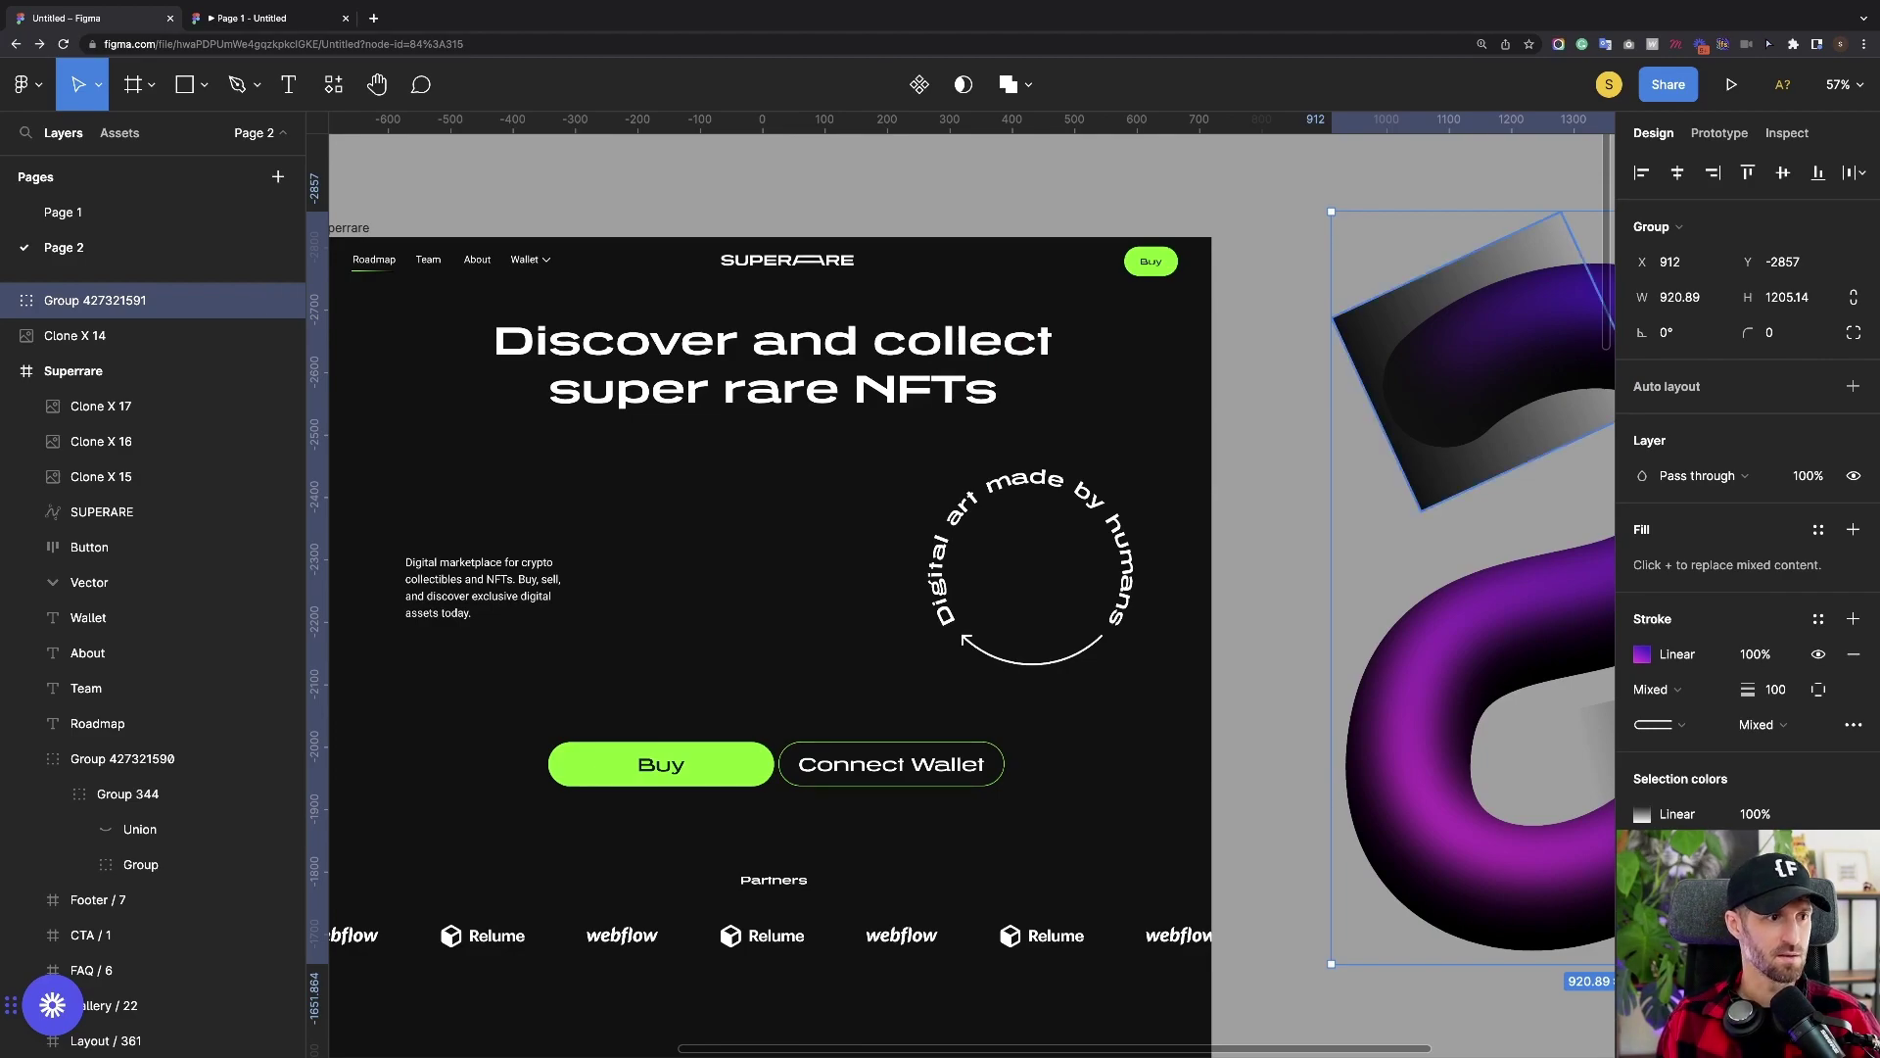
key(super+x)
scroll(1274, 588, left, 2)
click(1028, 656)
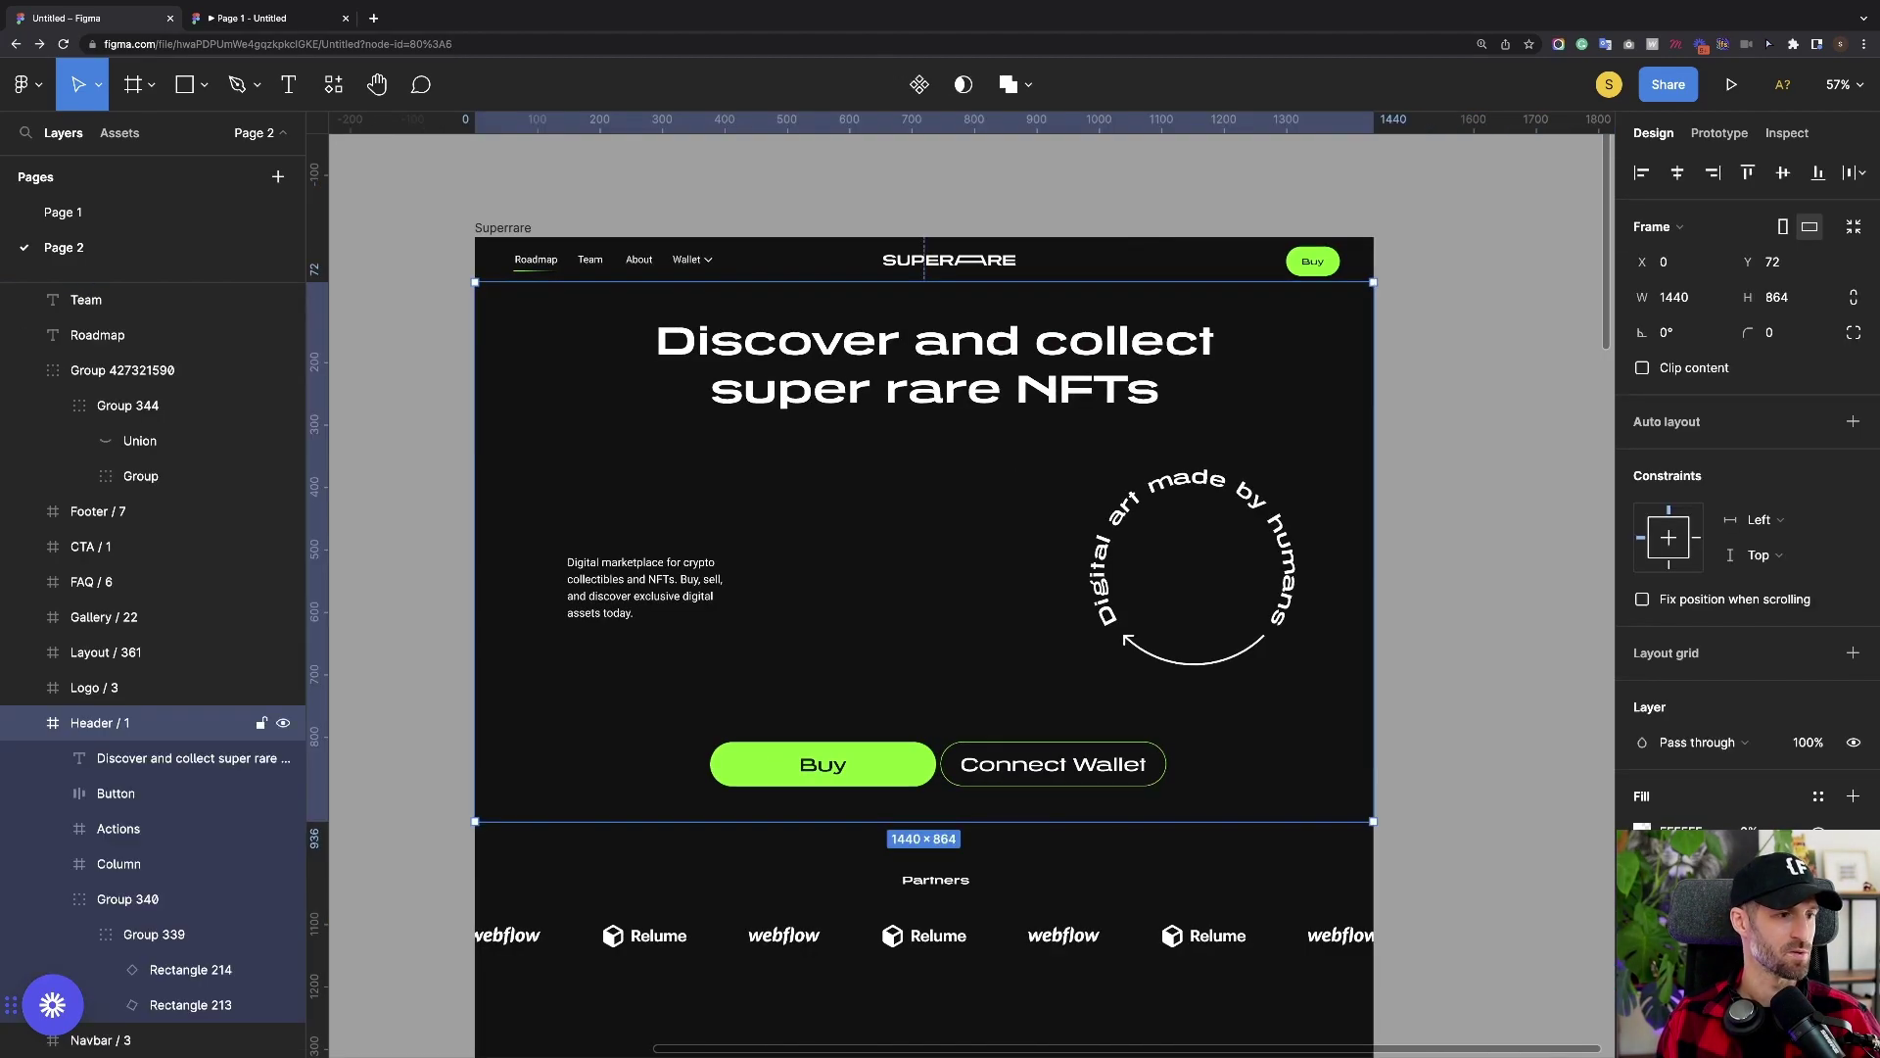
scroll(969, 588, down, 1)
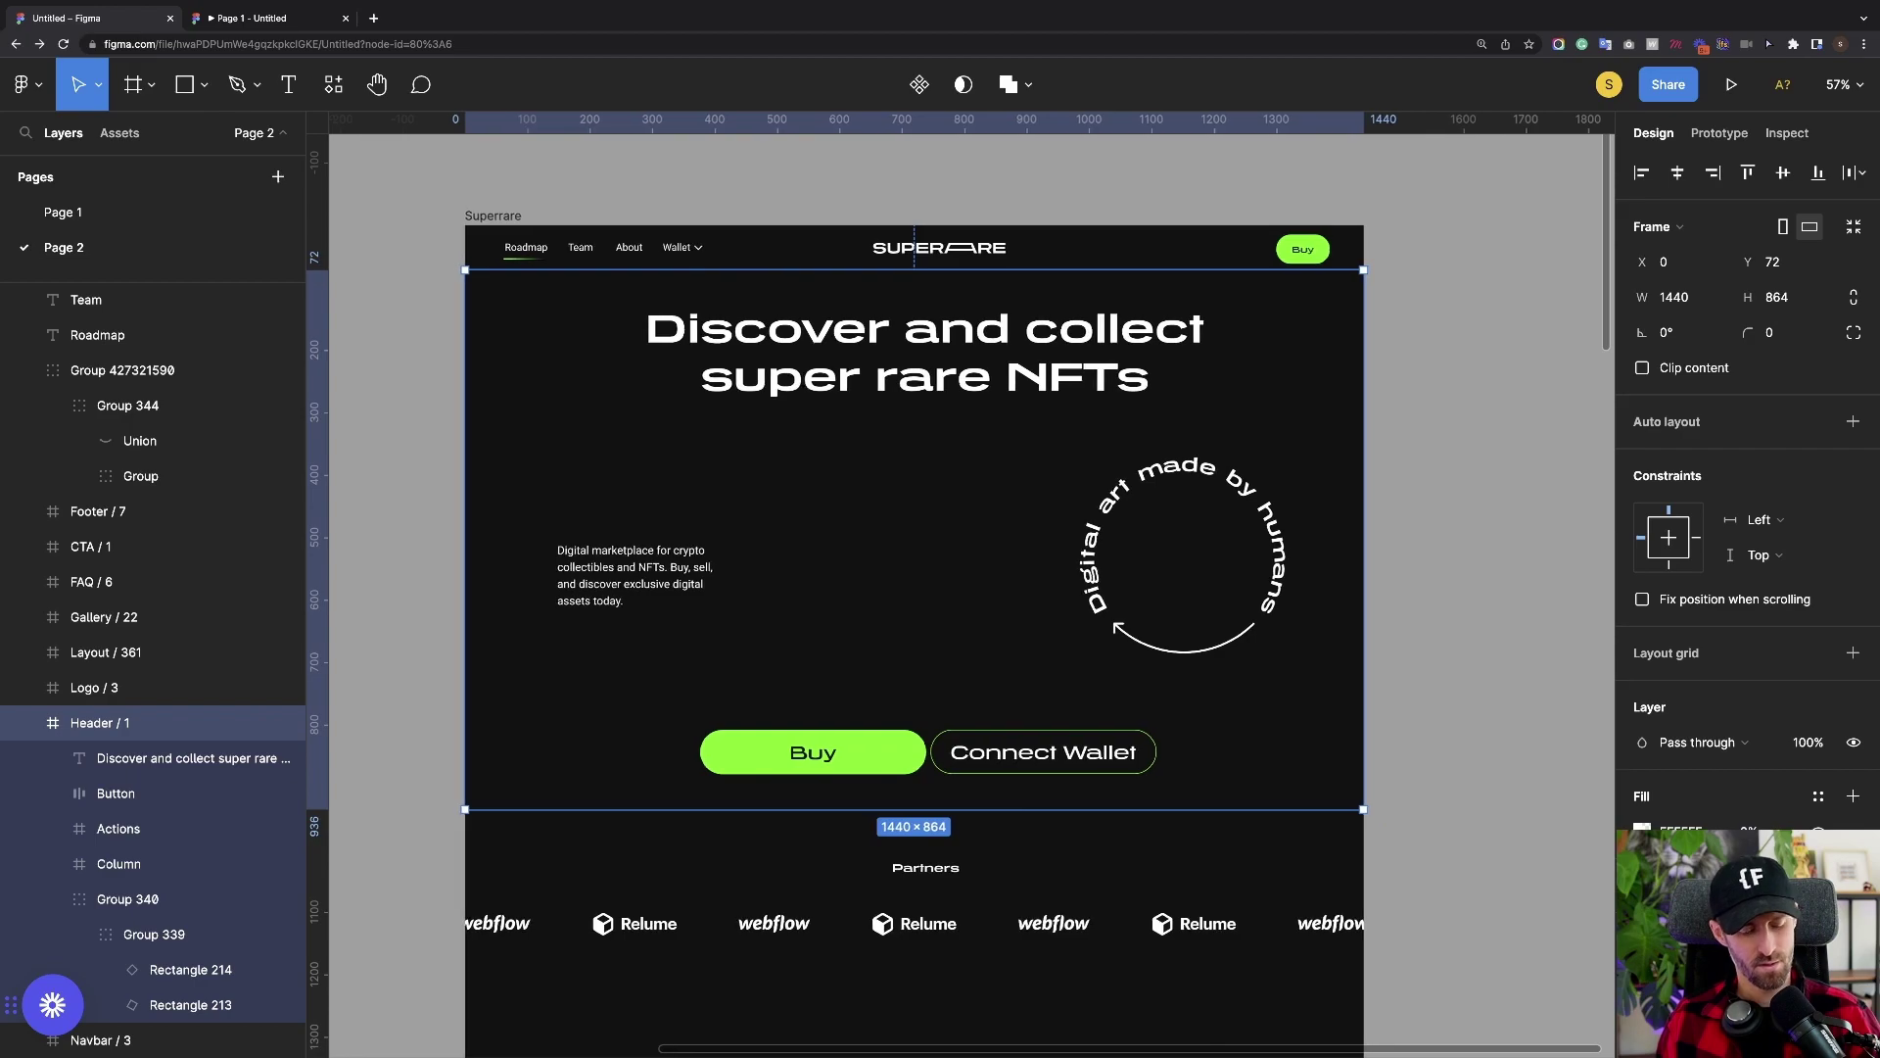
key(ctrl+v)
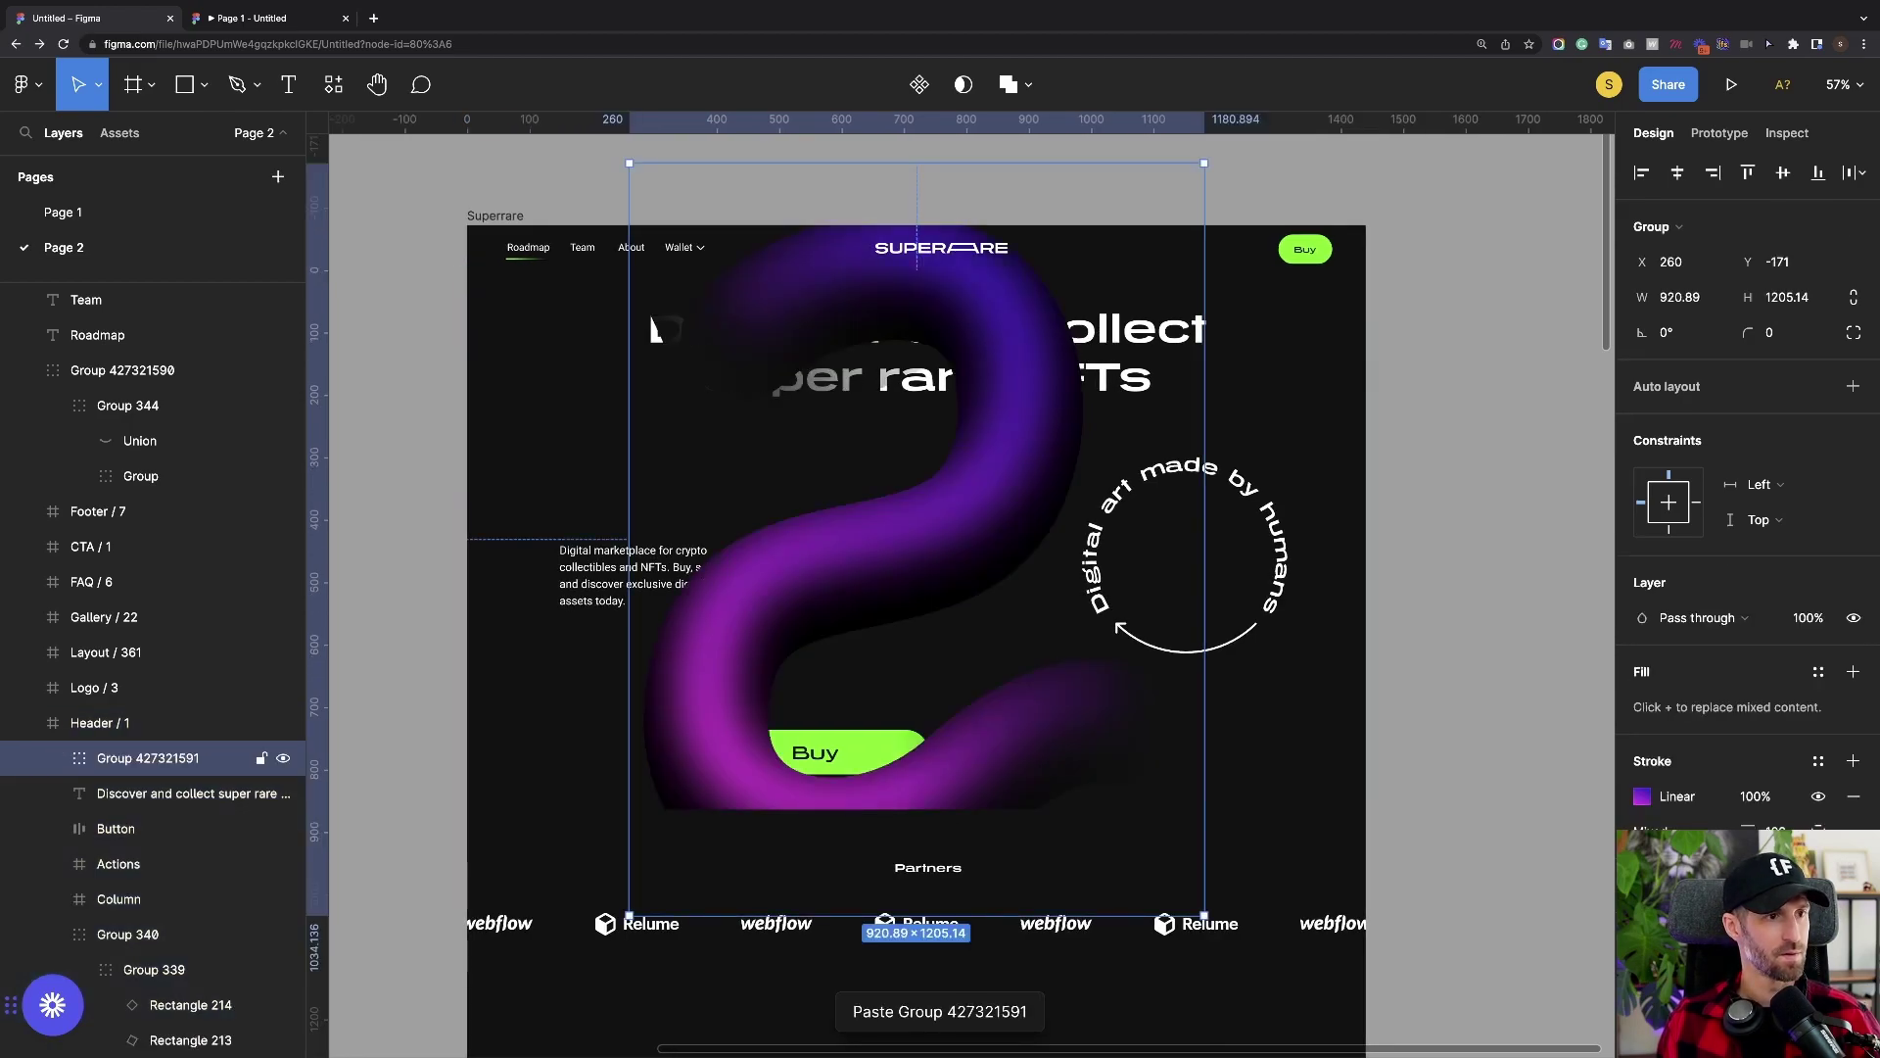
Enlarge the curve group to about 1278 × 1672 and position it at X 162, Y -256 in the header
drag(911, 588, 920, 492)
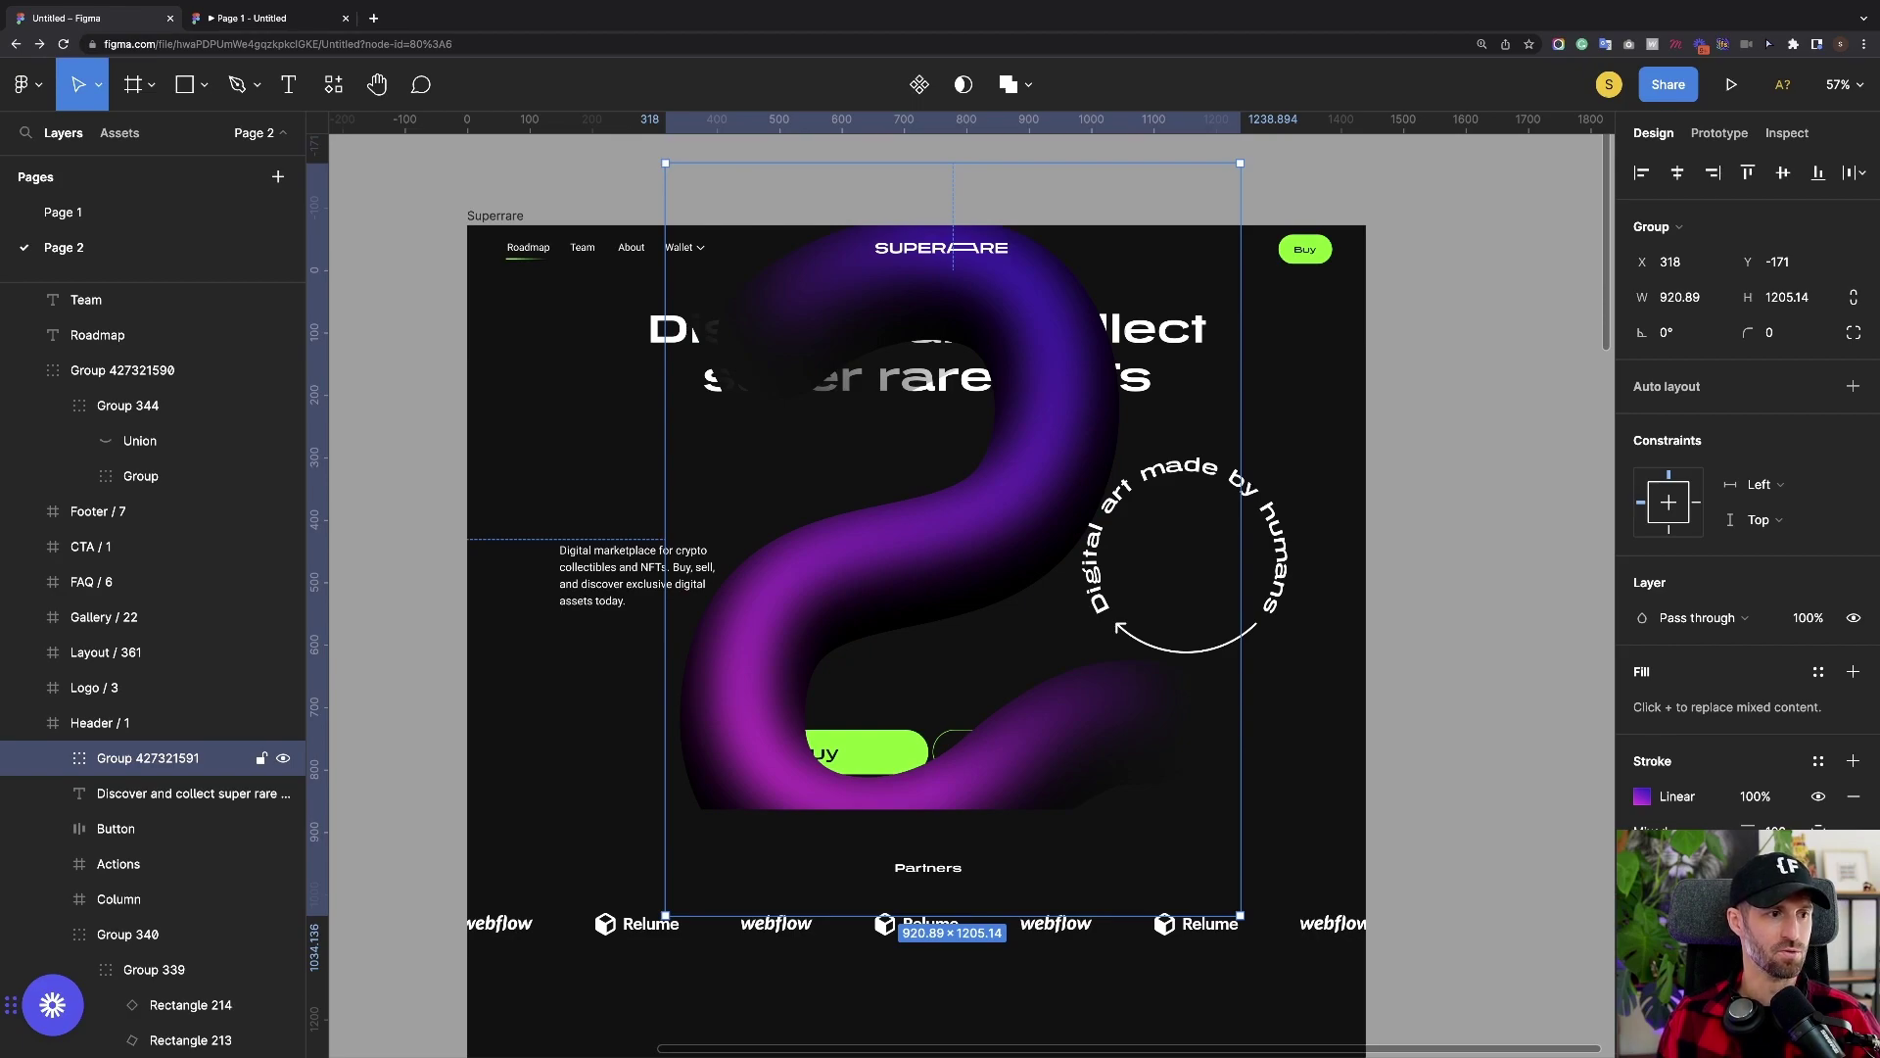
scroll(959, 588, down, 3)
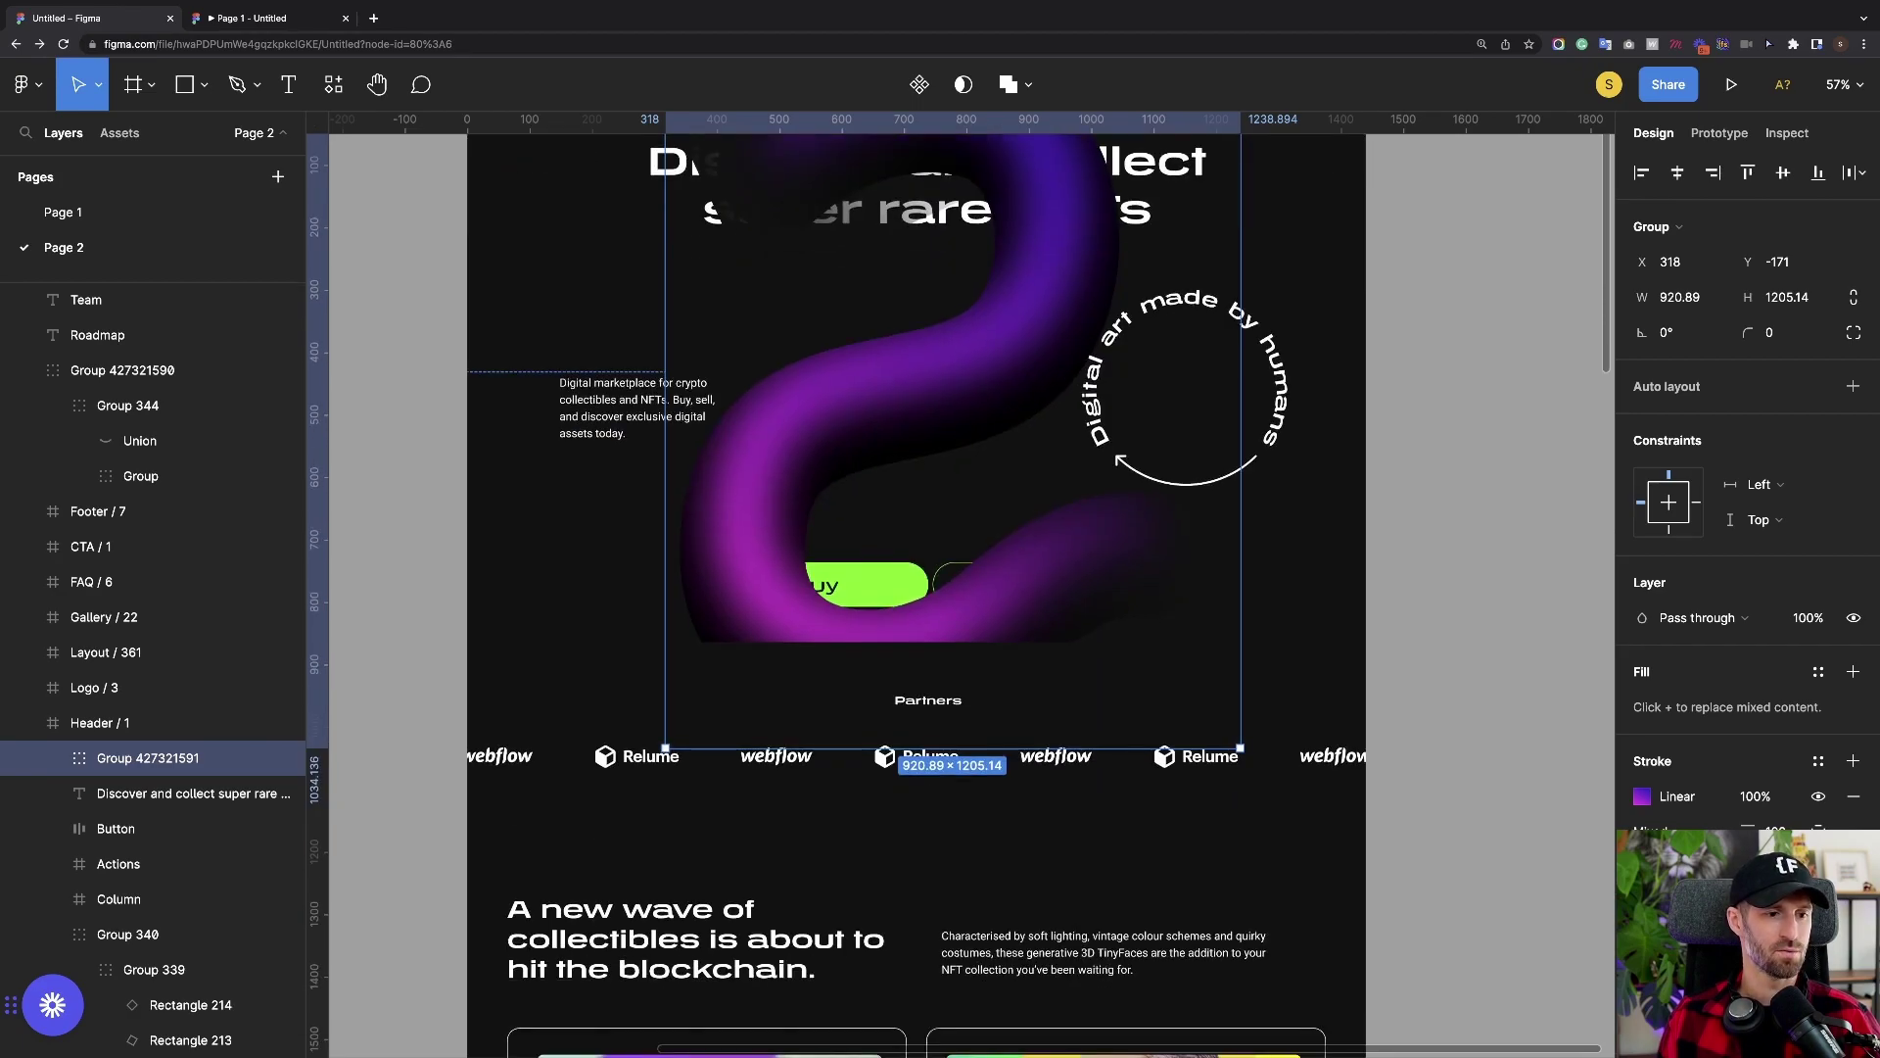
drag(1240, 748, 1416, 978)
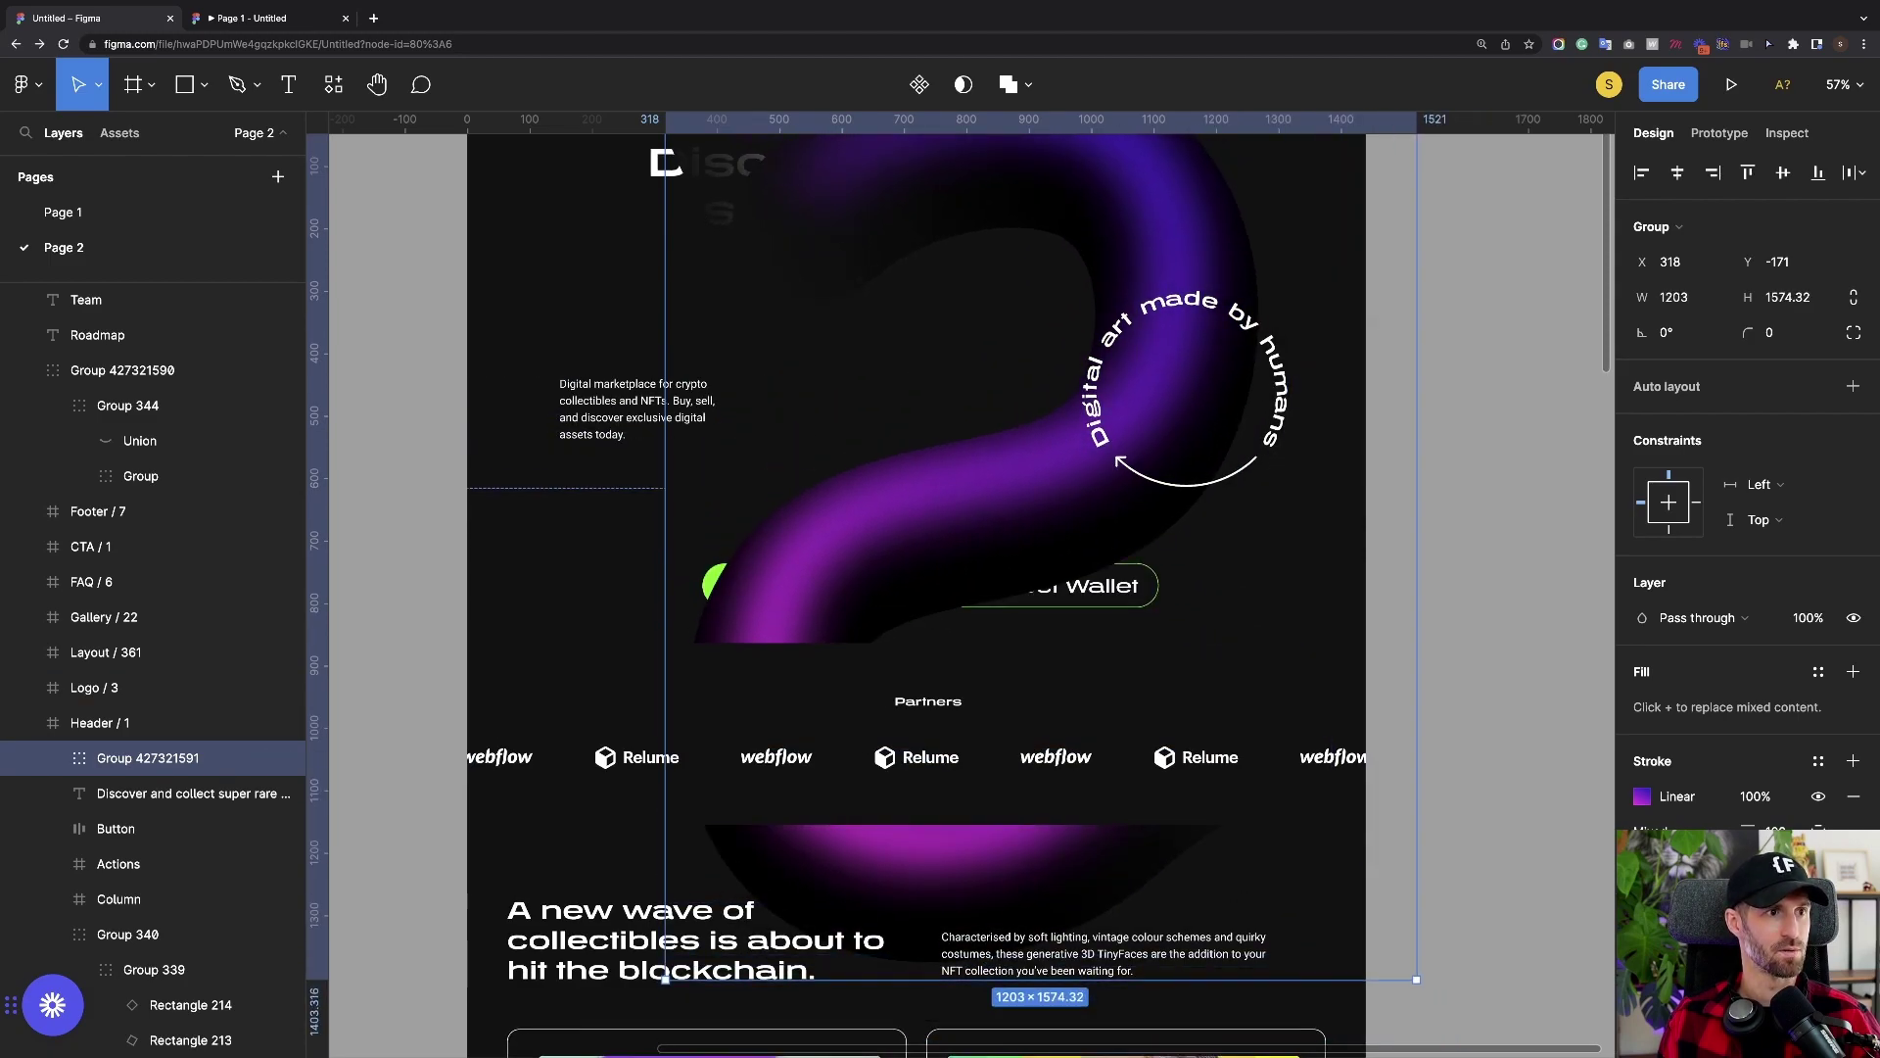
scroll(1416, 977, up, 3)
drag(662, 191, 615, 131)
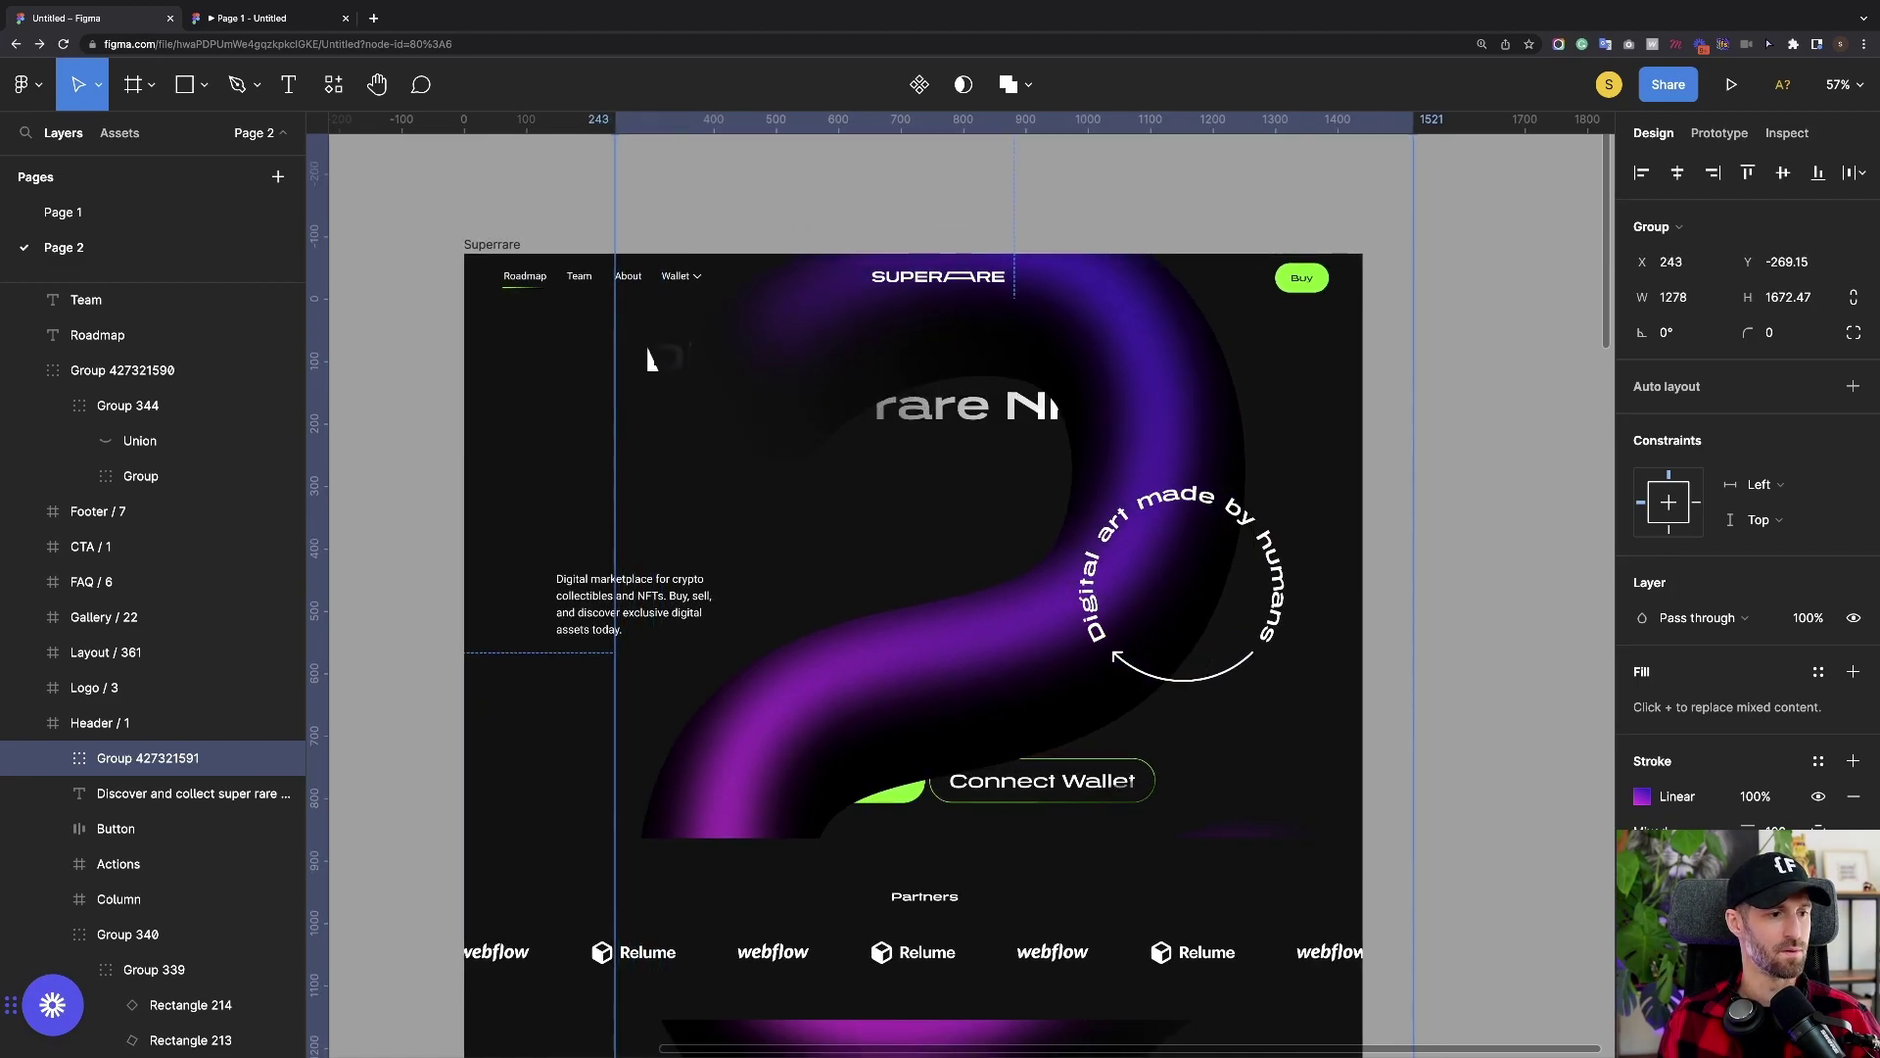
drag(649, 360, 605, 366)
Set the fill of the black Vector 8 (Stroke) shape in the curve group to the page background colour, 111111
scroll(917, 588, down, 5)
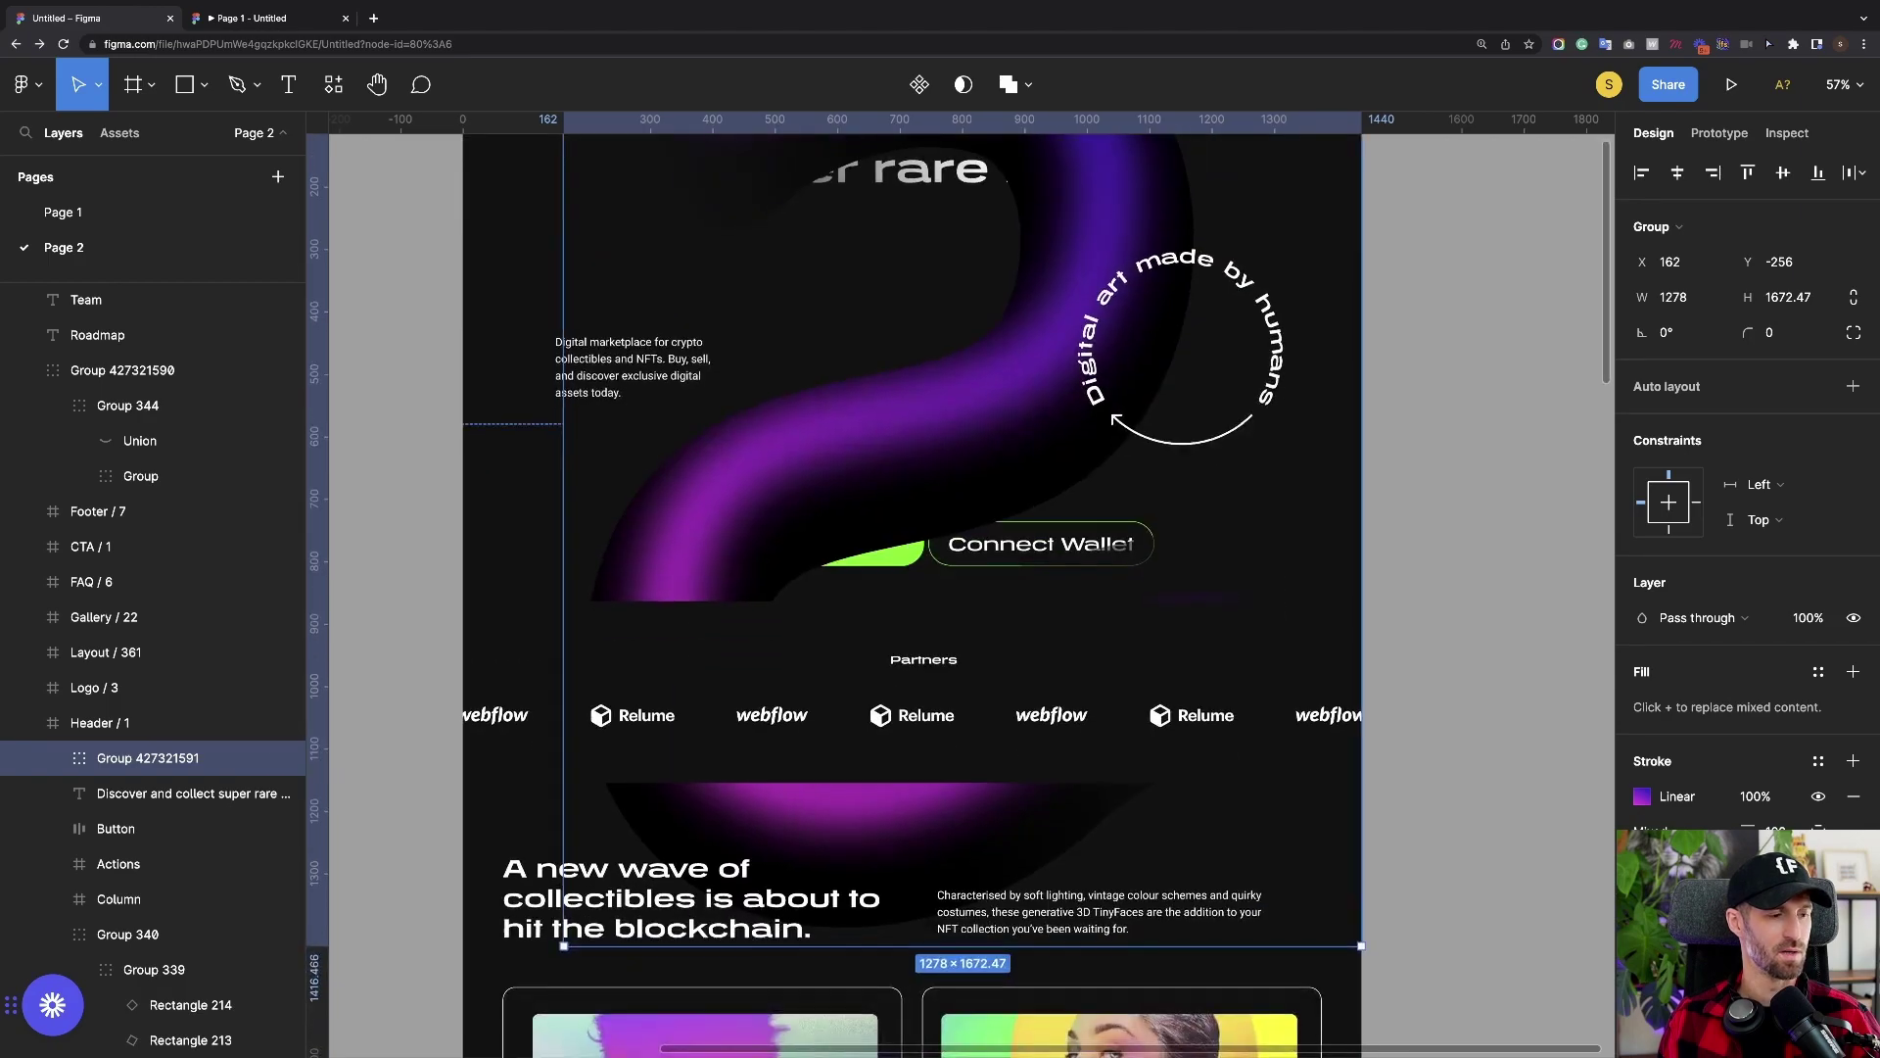
scroll(917, 588, down, 1)
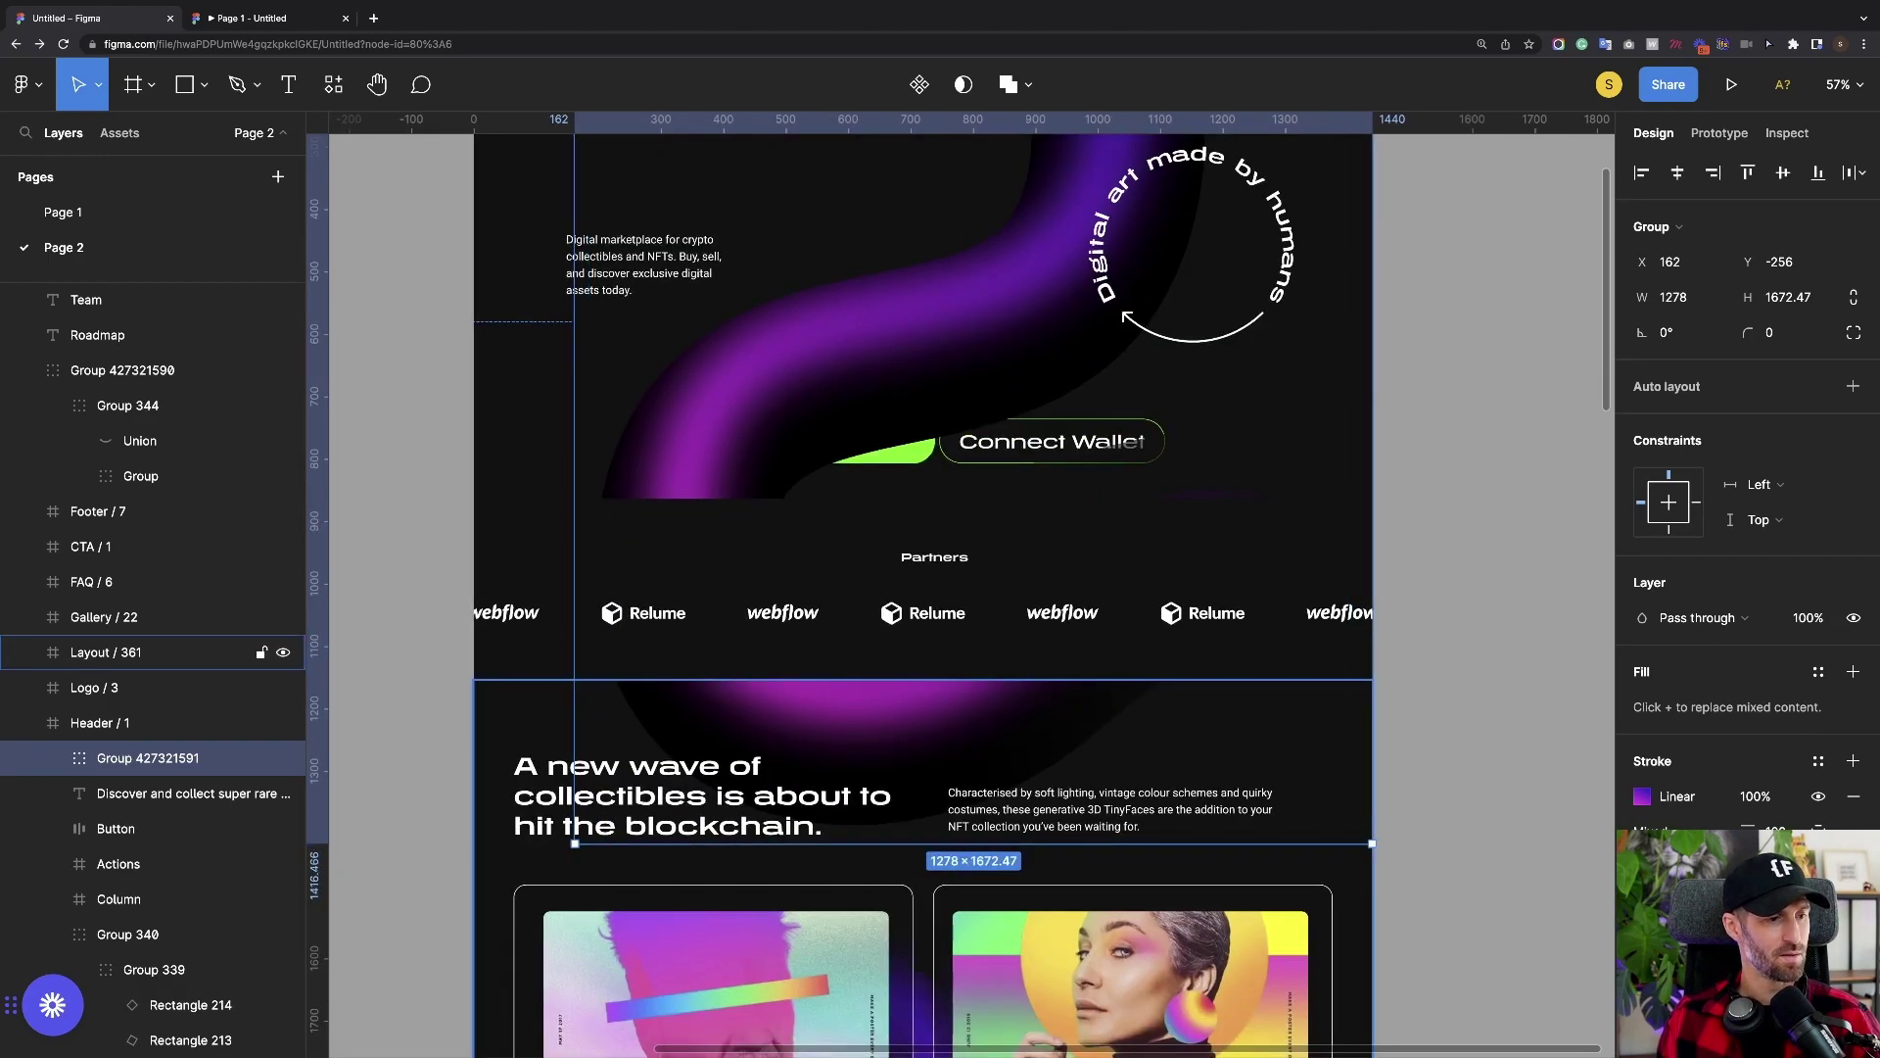
scroll(1008, 470, up, 1)
scroll(1009, 470, right, 1)
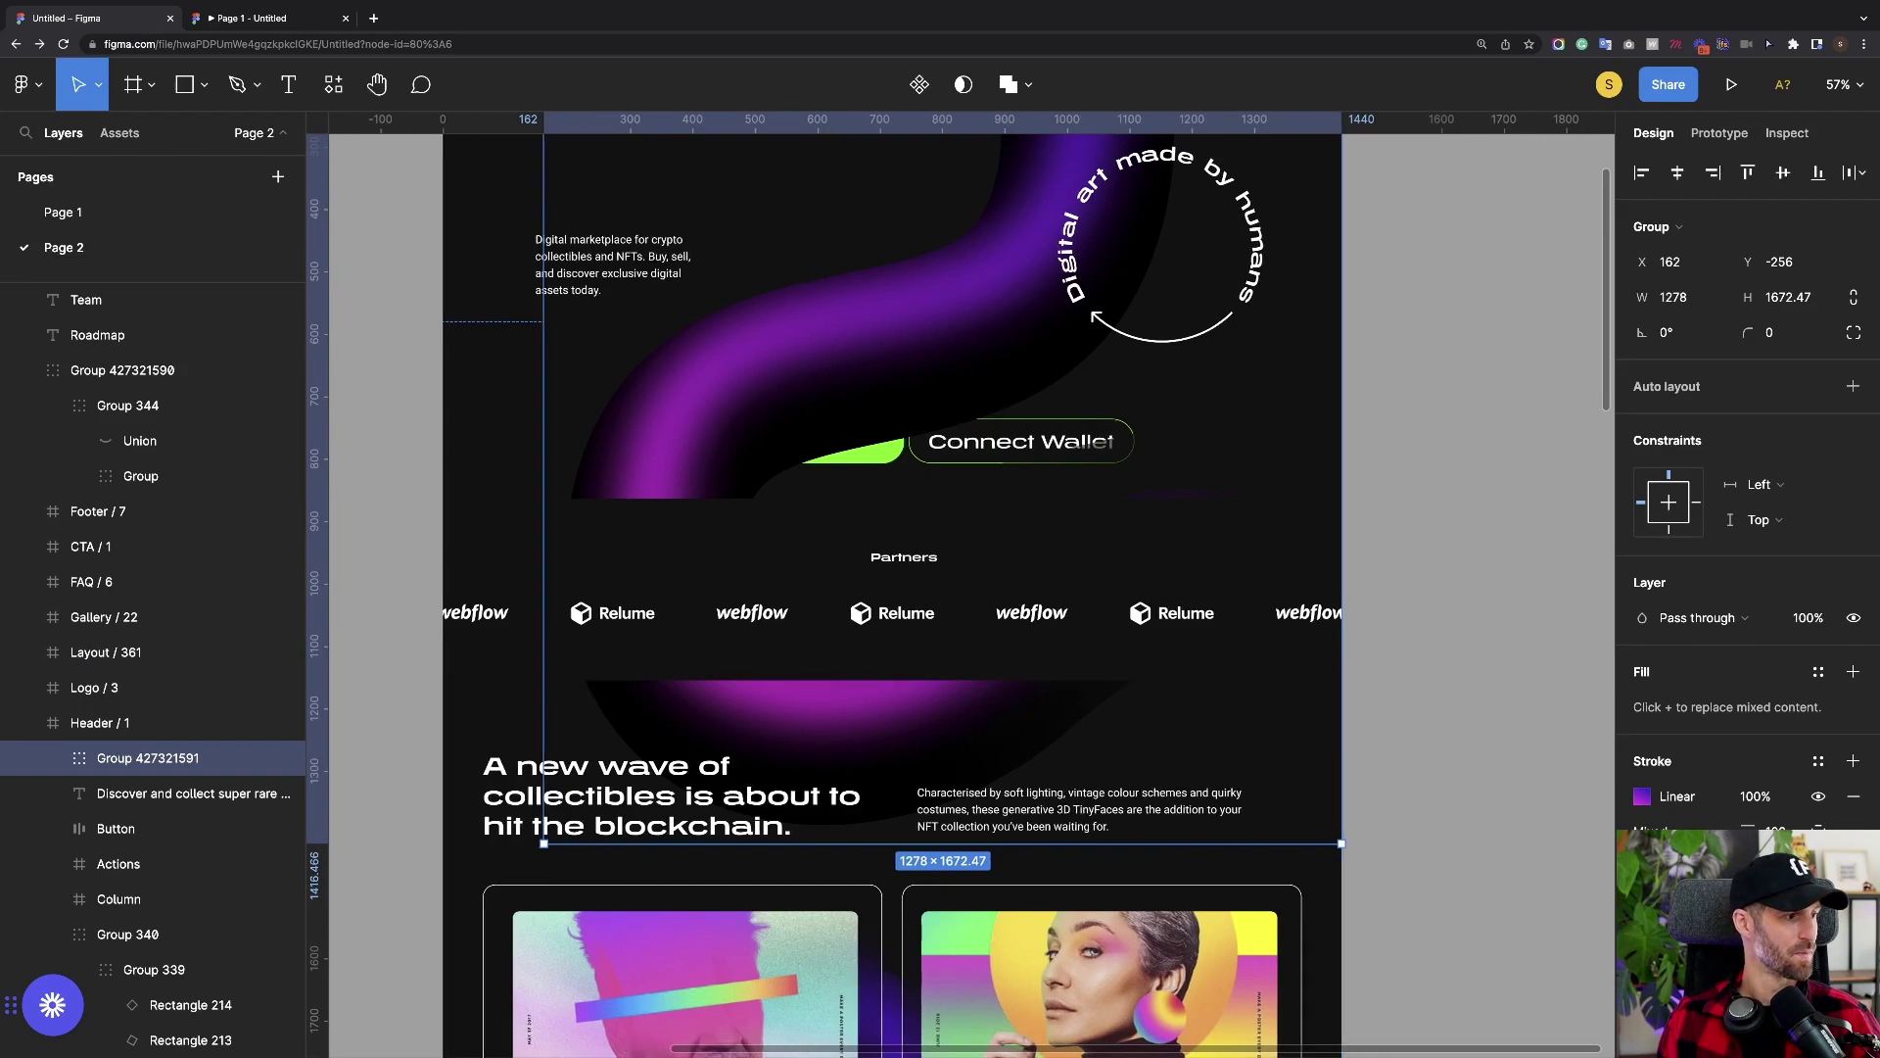
scroll(881, 588, up, 1)
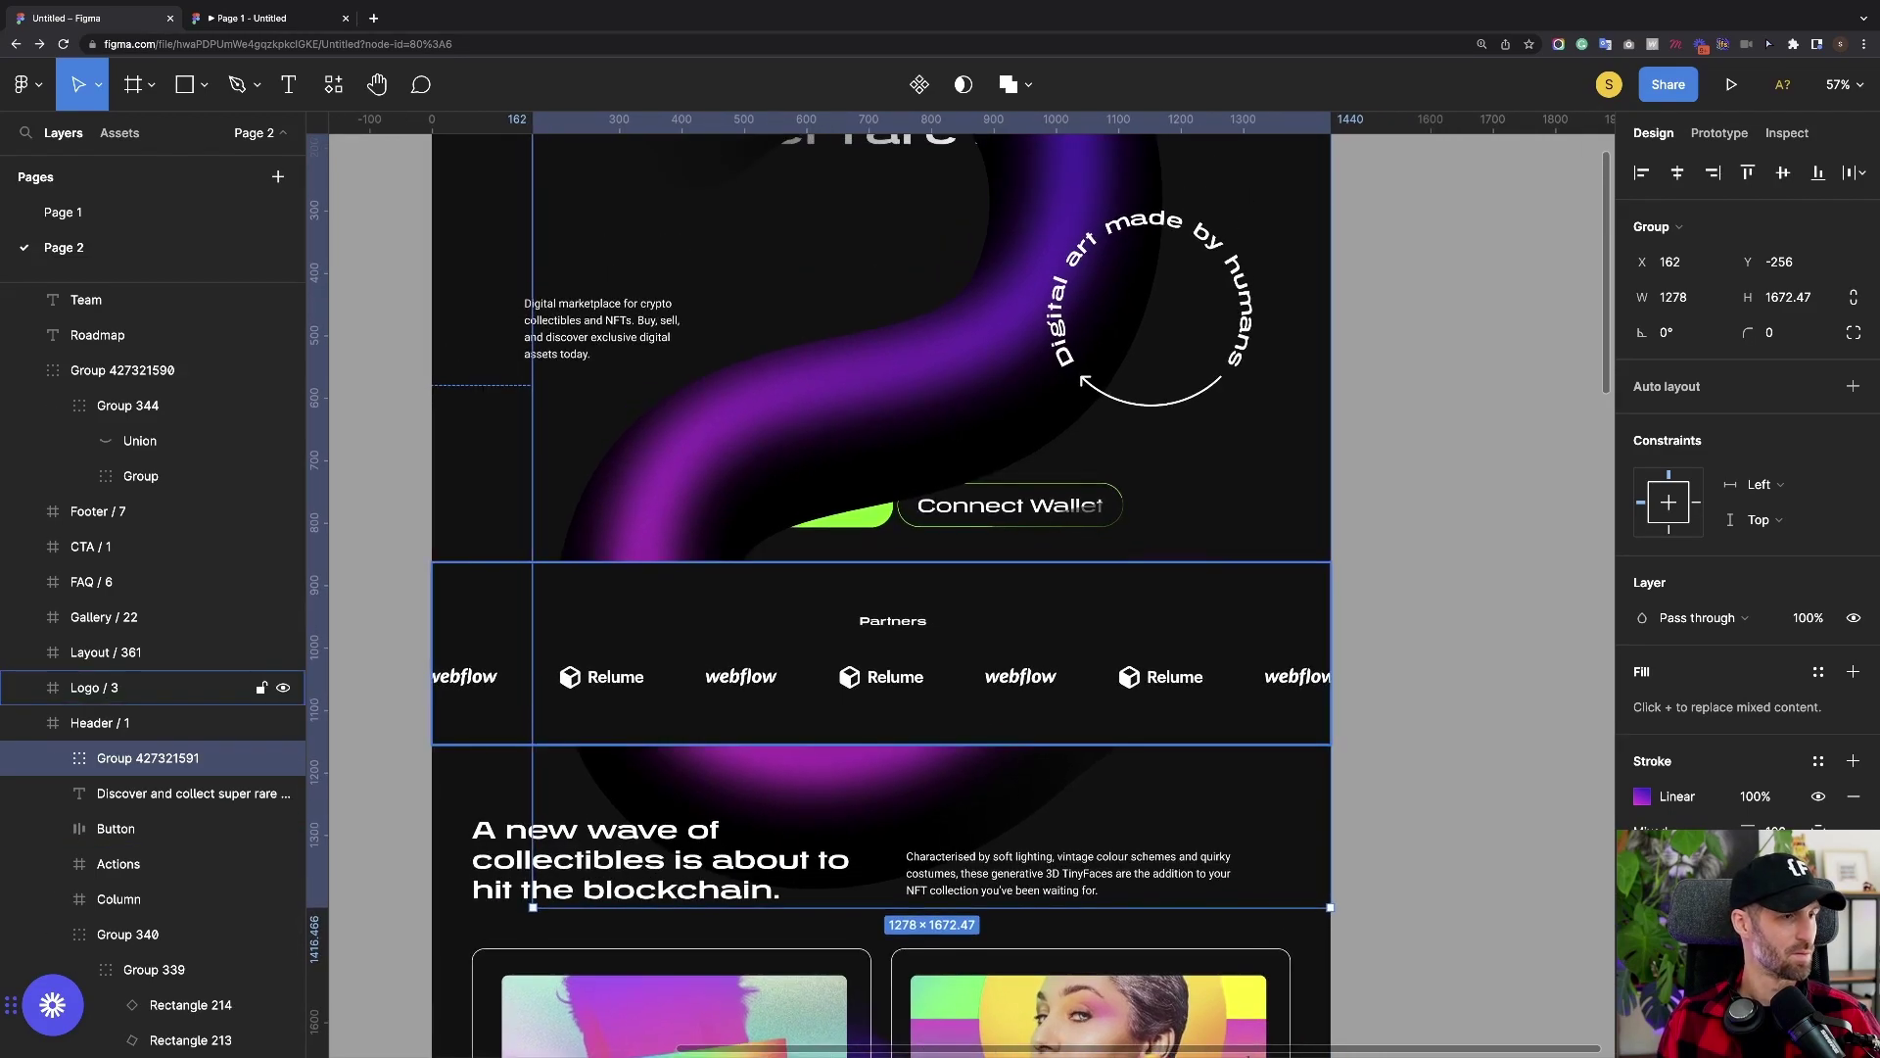
scroll(881, 588, up, 4)
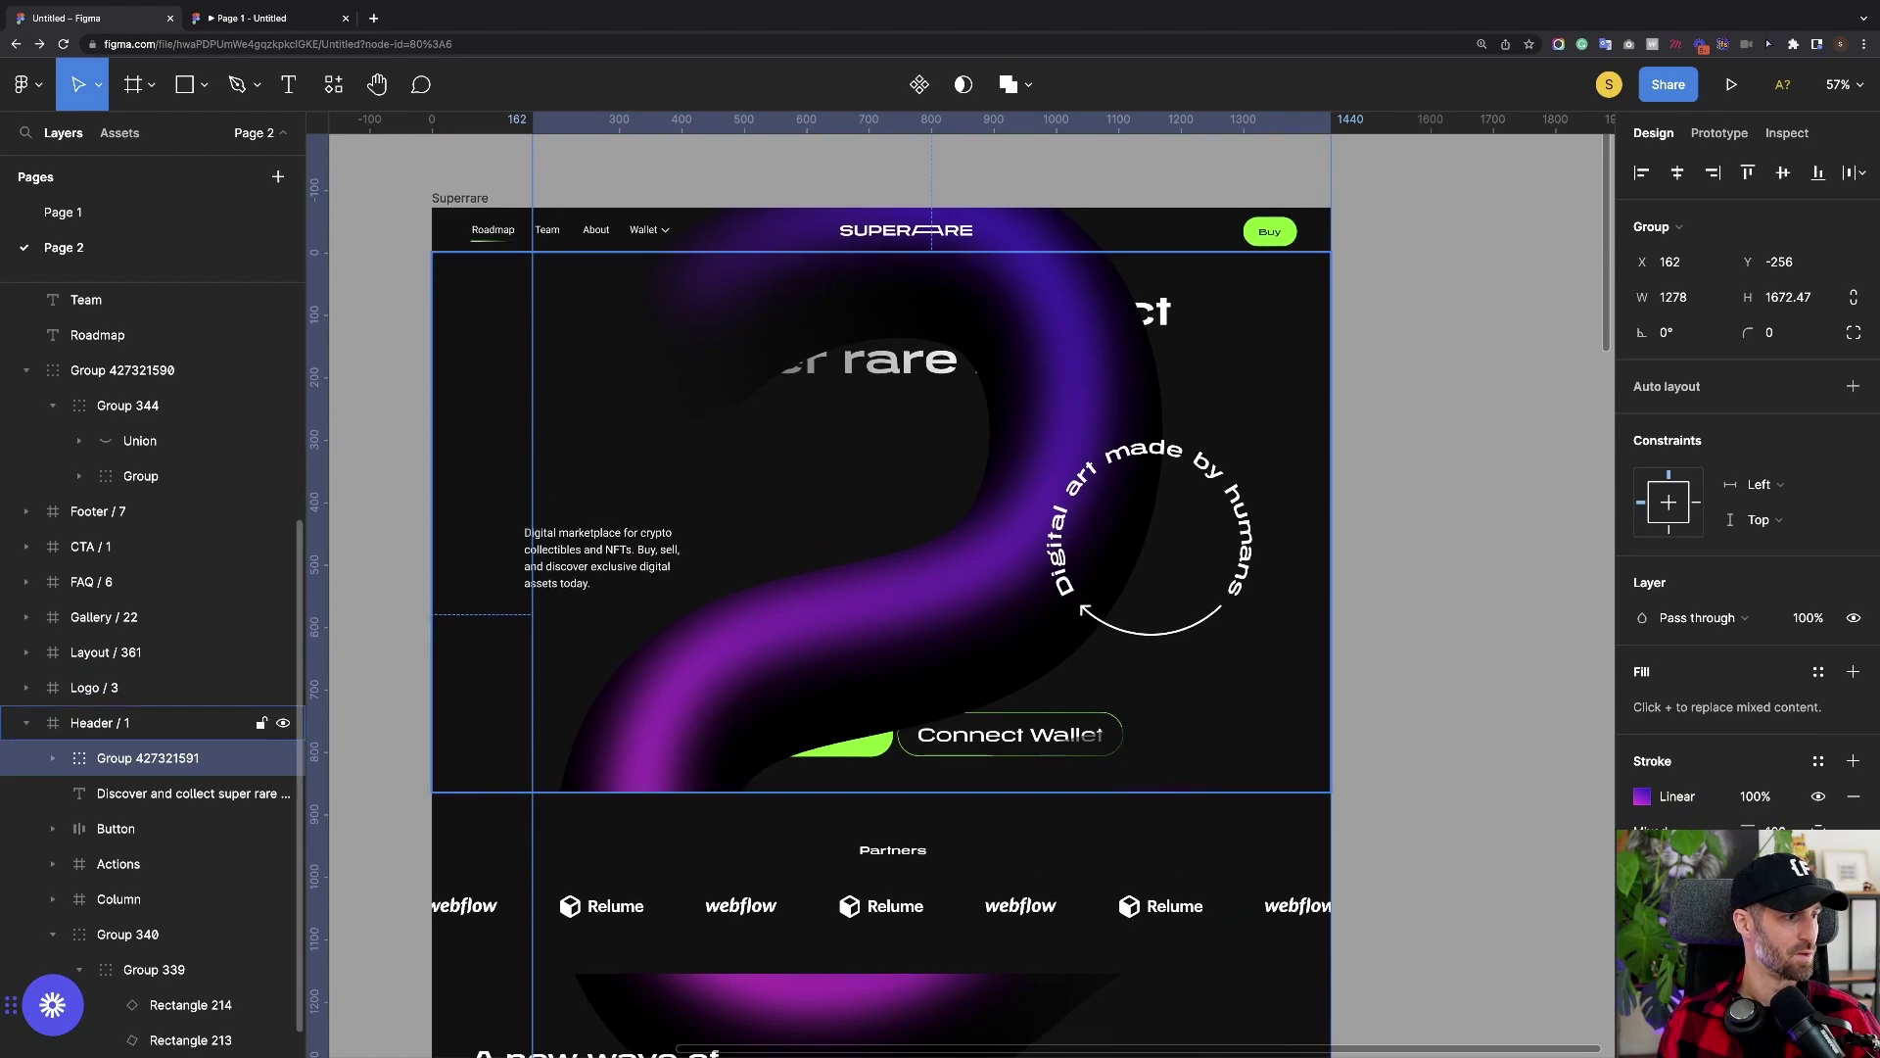
click(53, 758)
scroll(59, 747, down, 1)
scroll(176, 873, down, 1)
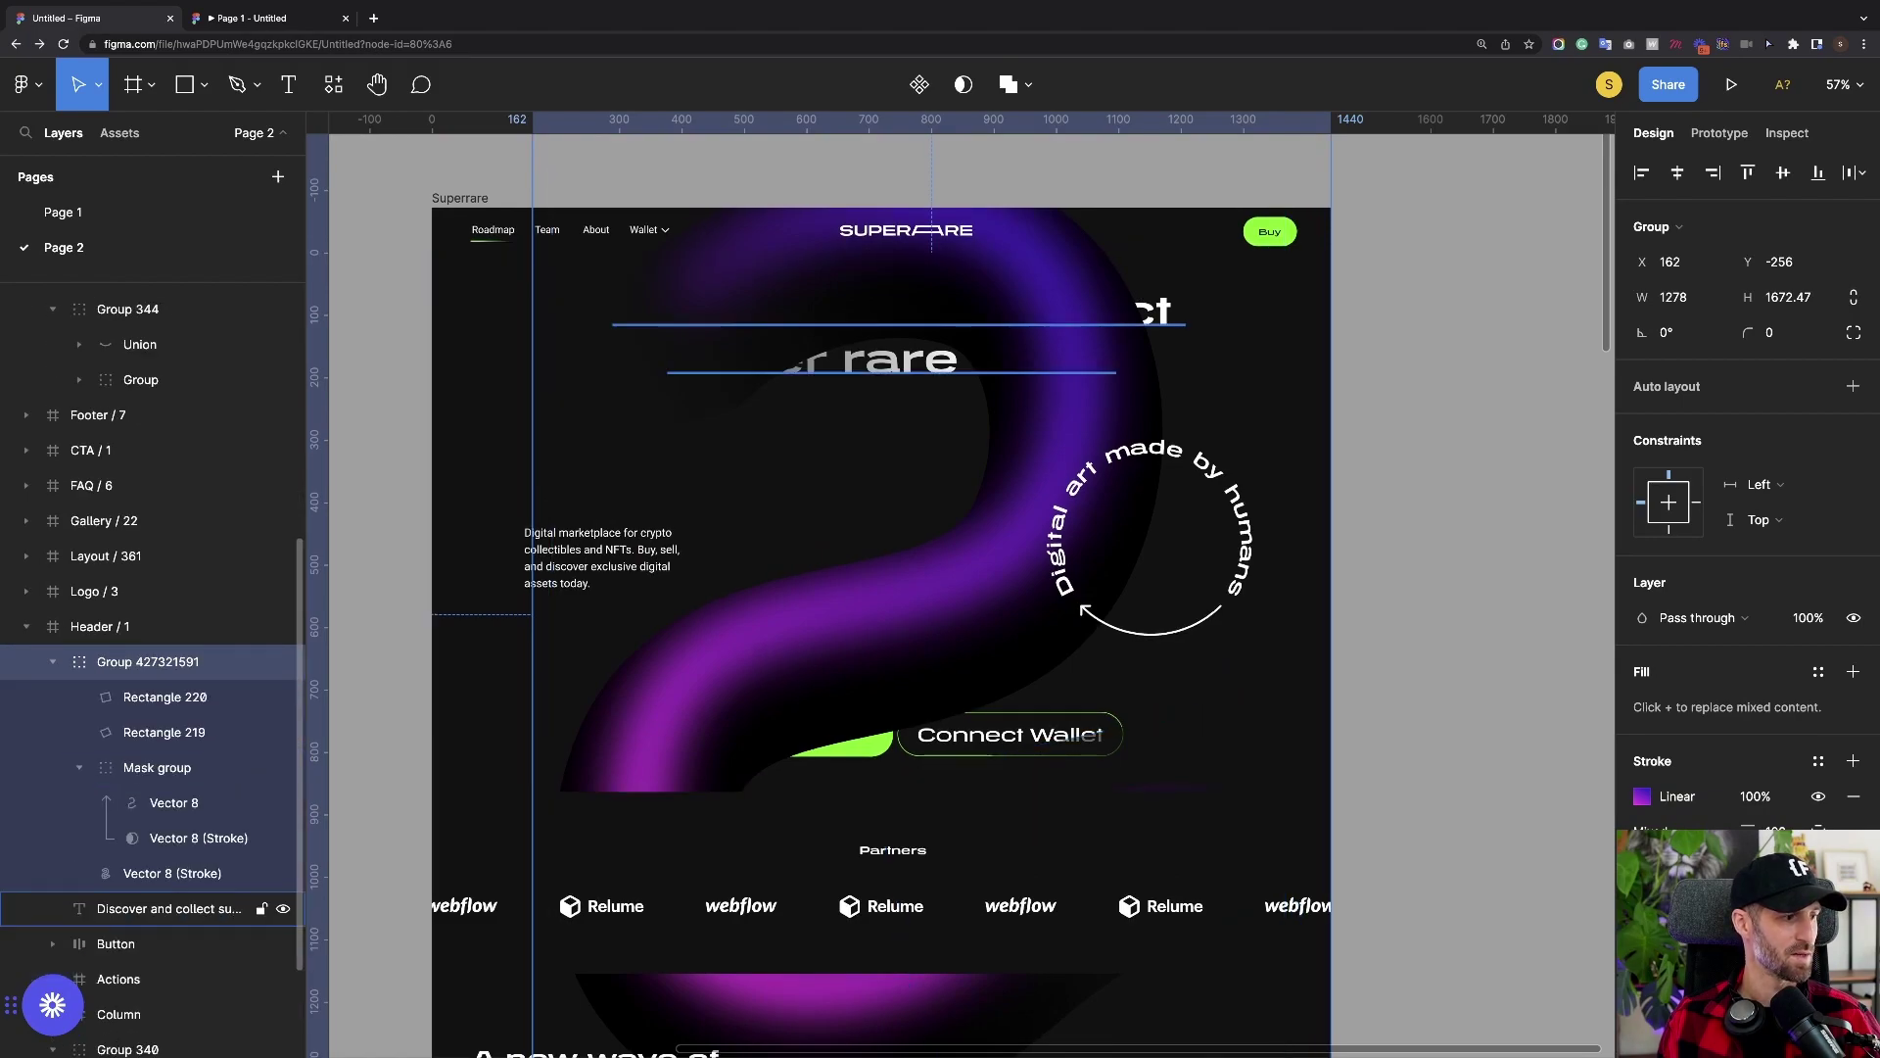
click(167, 872)
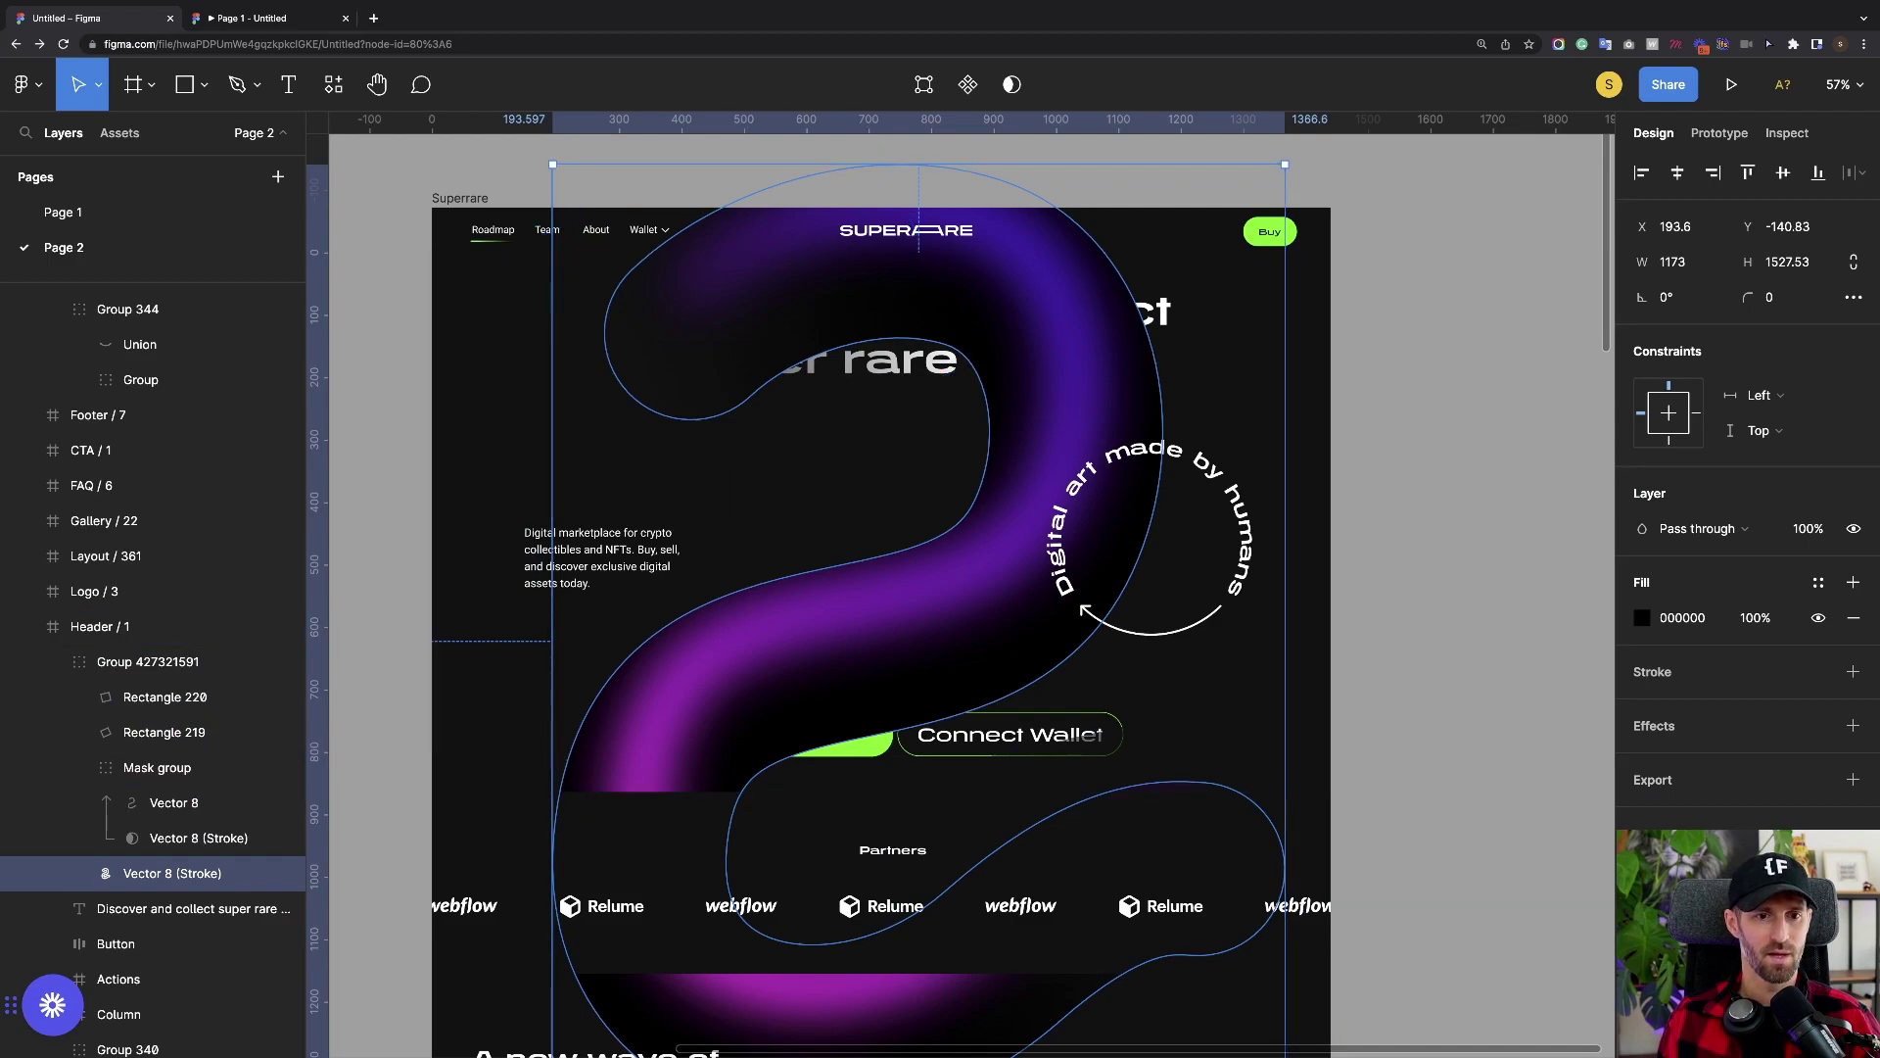
key(i)
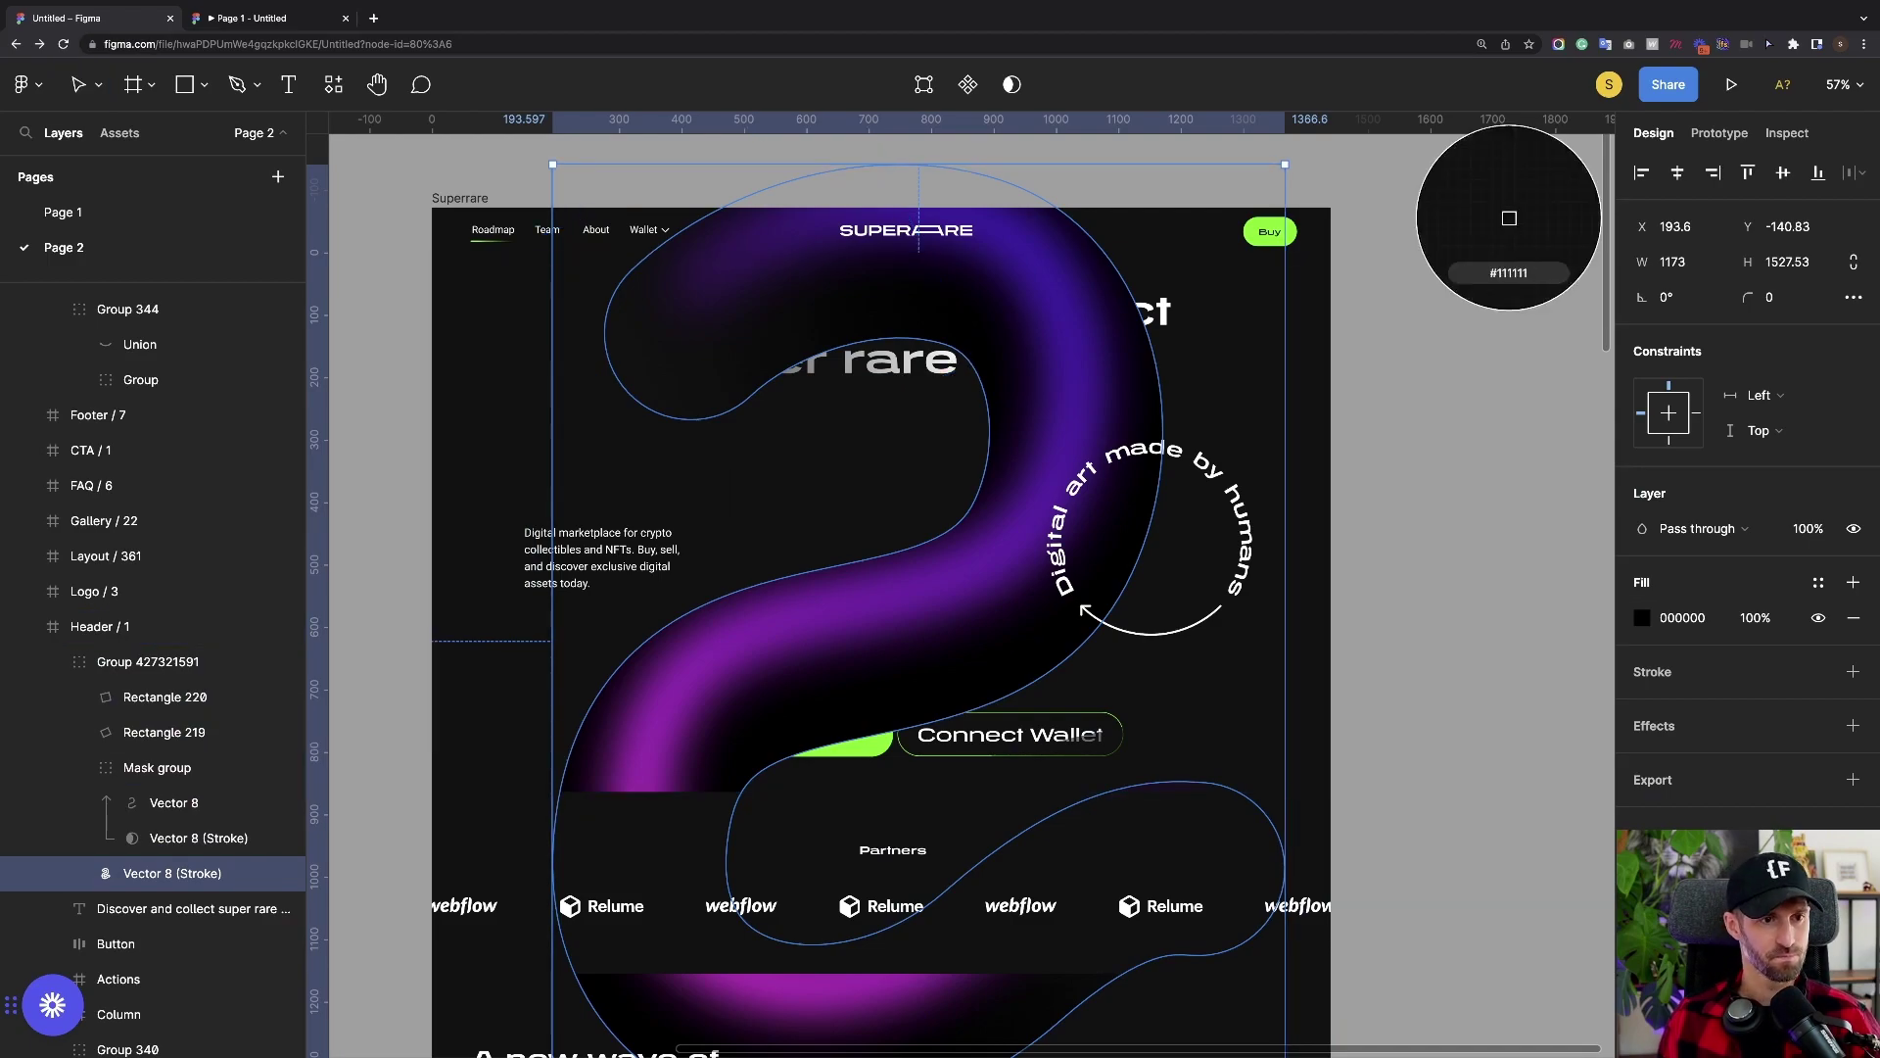
key(Escape)
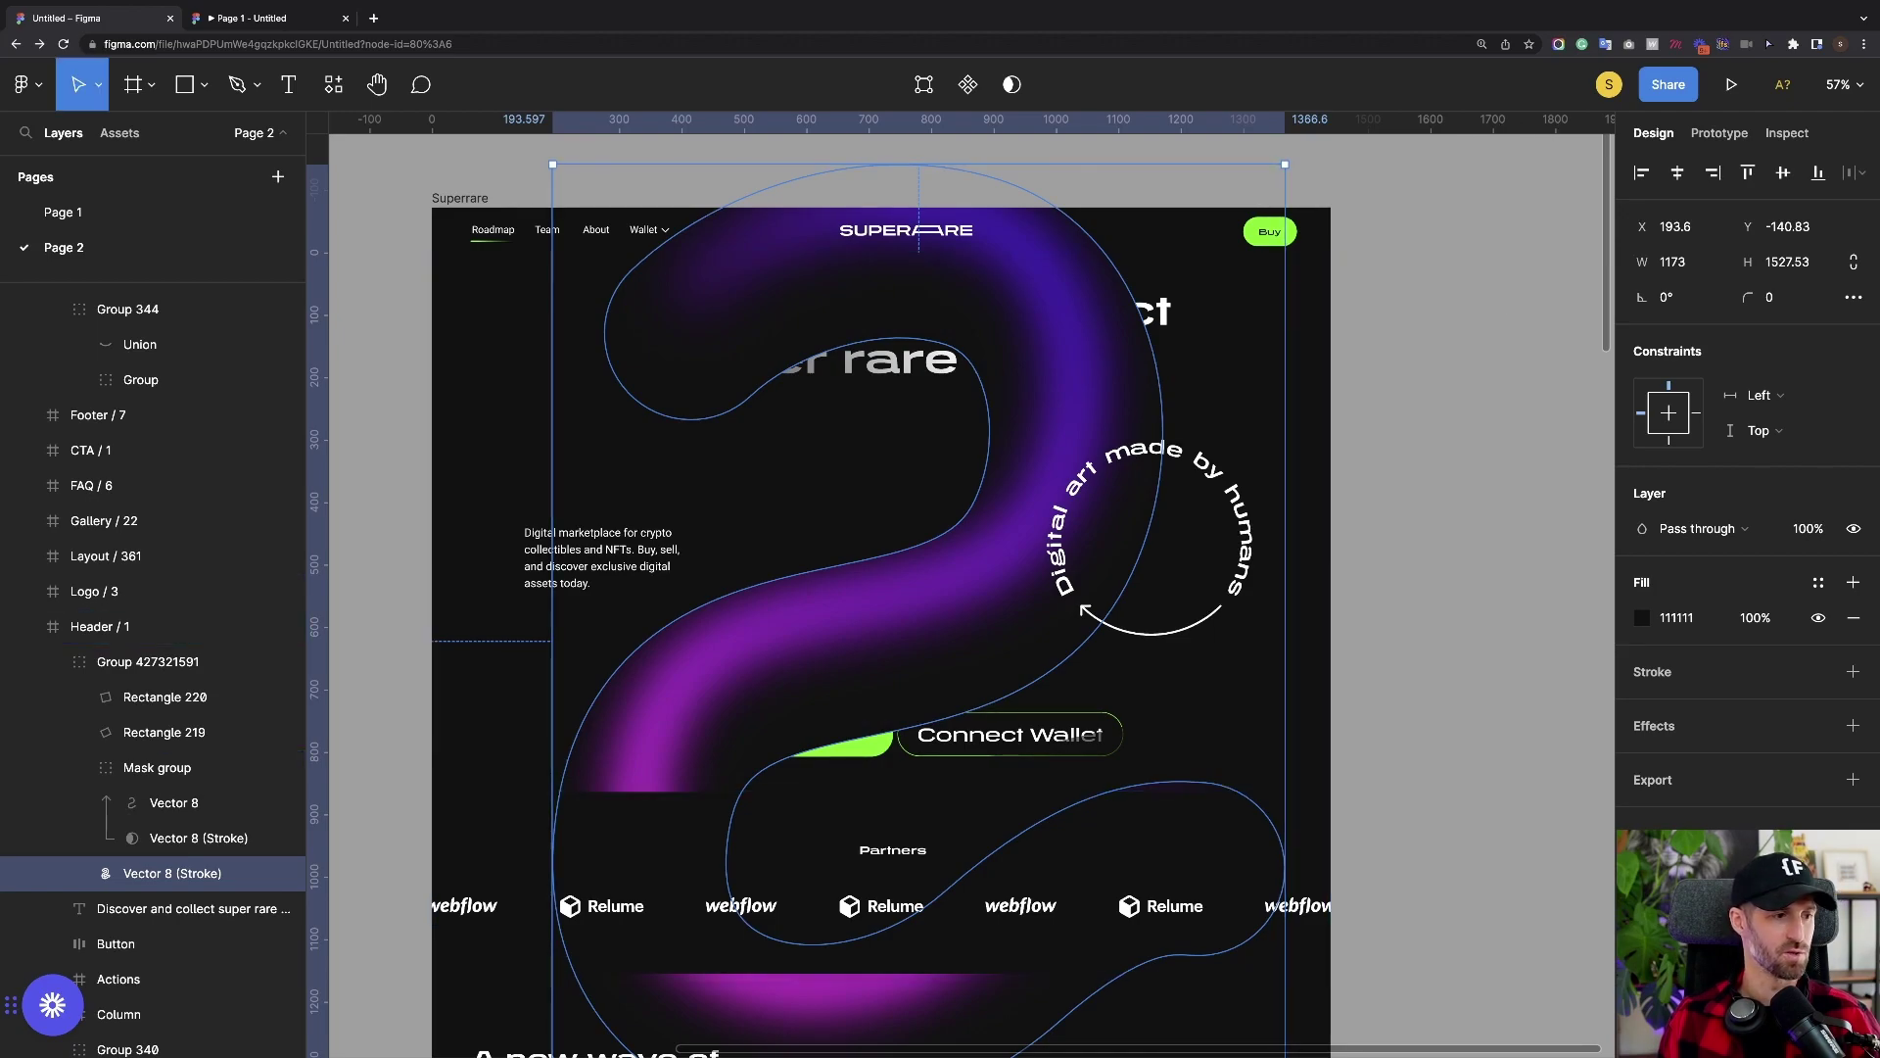
Examine how the recoloured curve runs through the header, the Partners strip and the section below it
key(Escape)
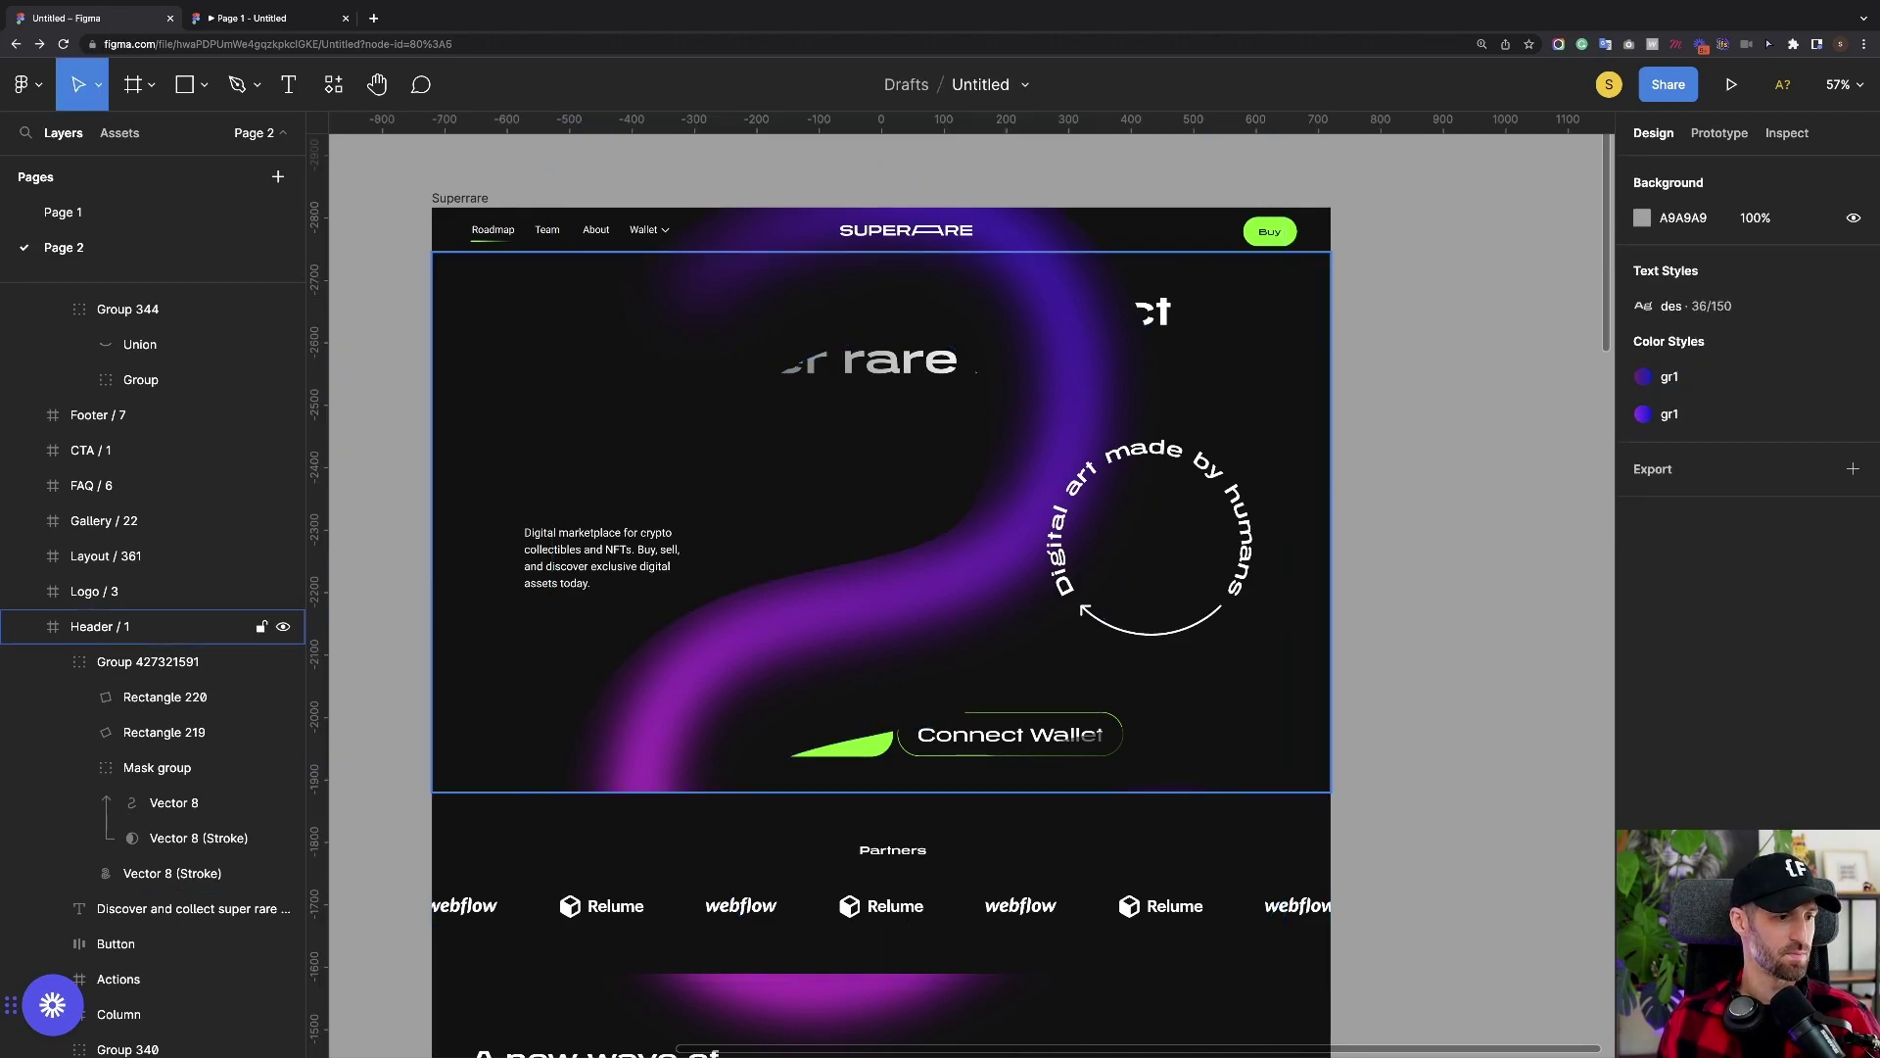
scroll(881, 744, down, 2)
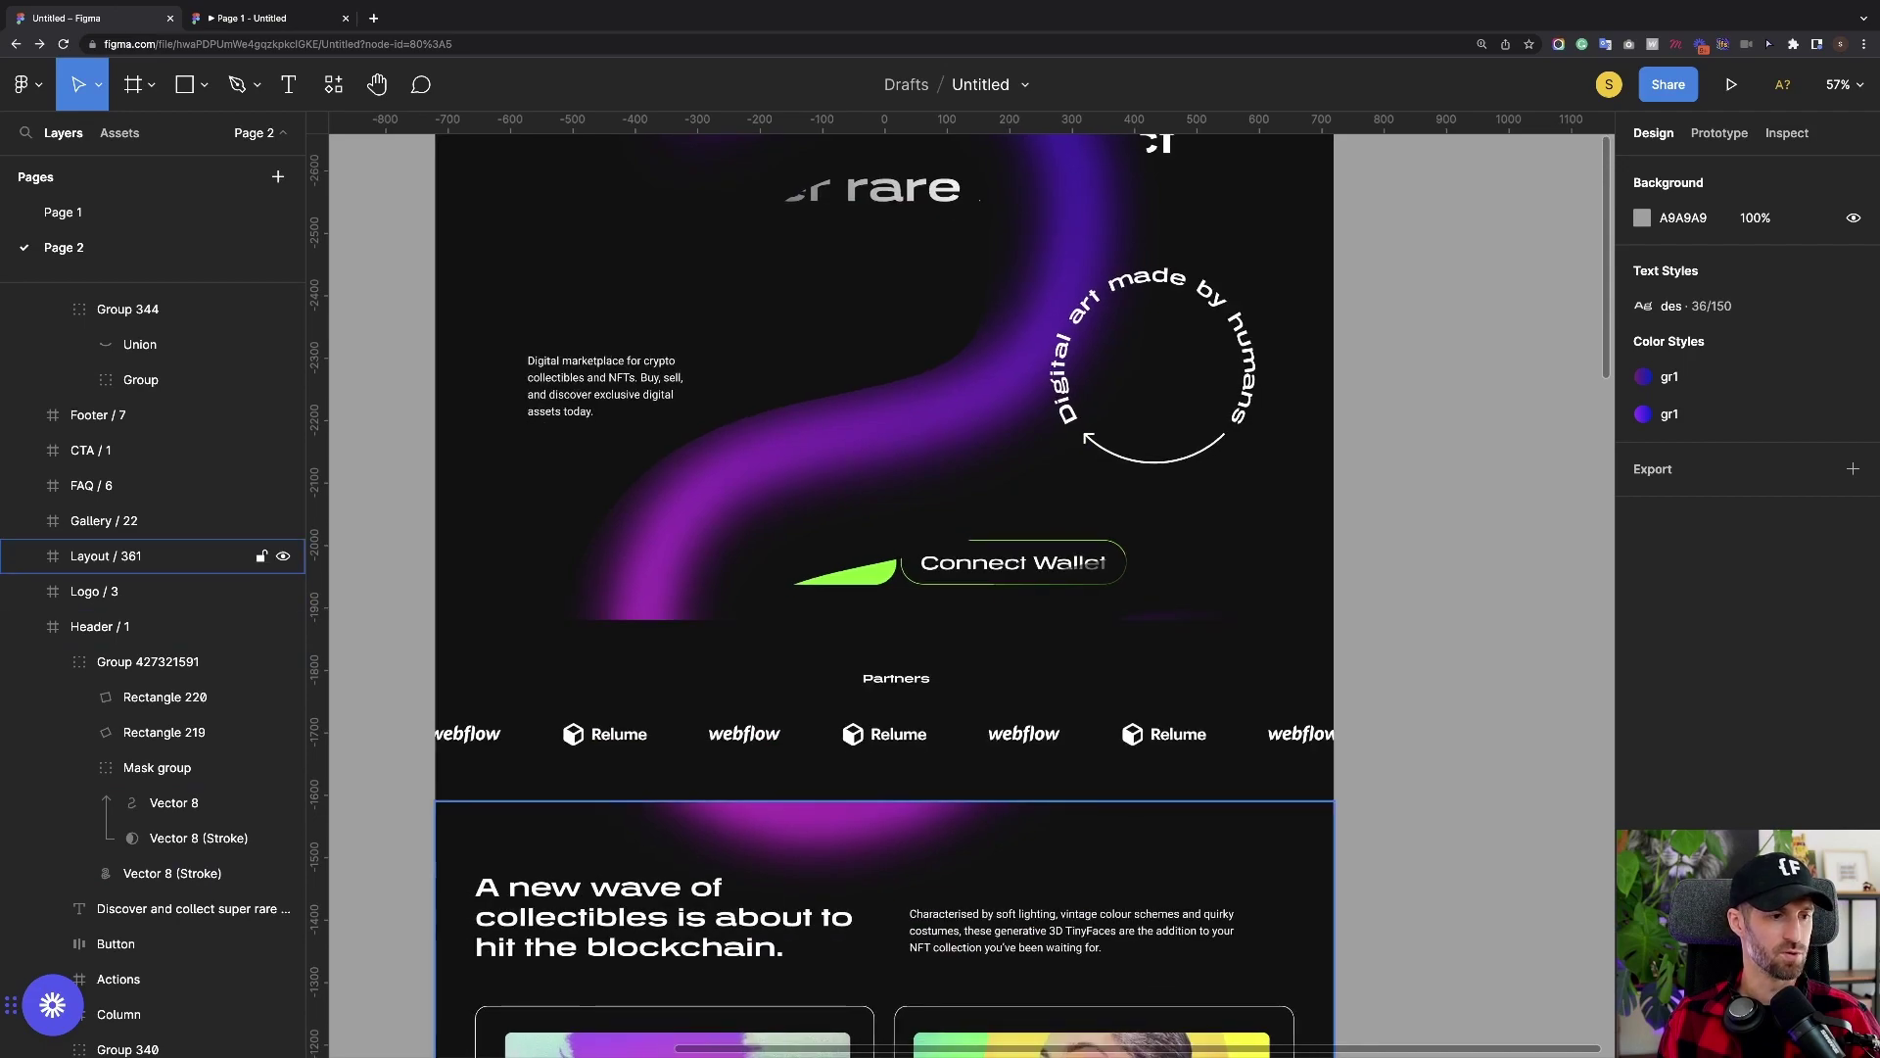
scroll(881, 832, up, 1)
scroll(881, 832, down, 1)
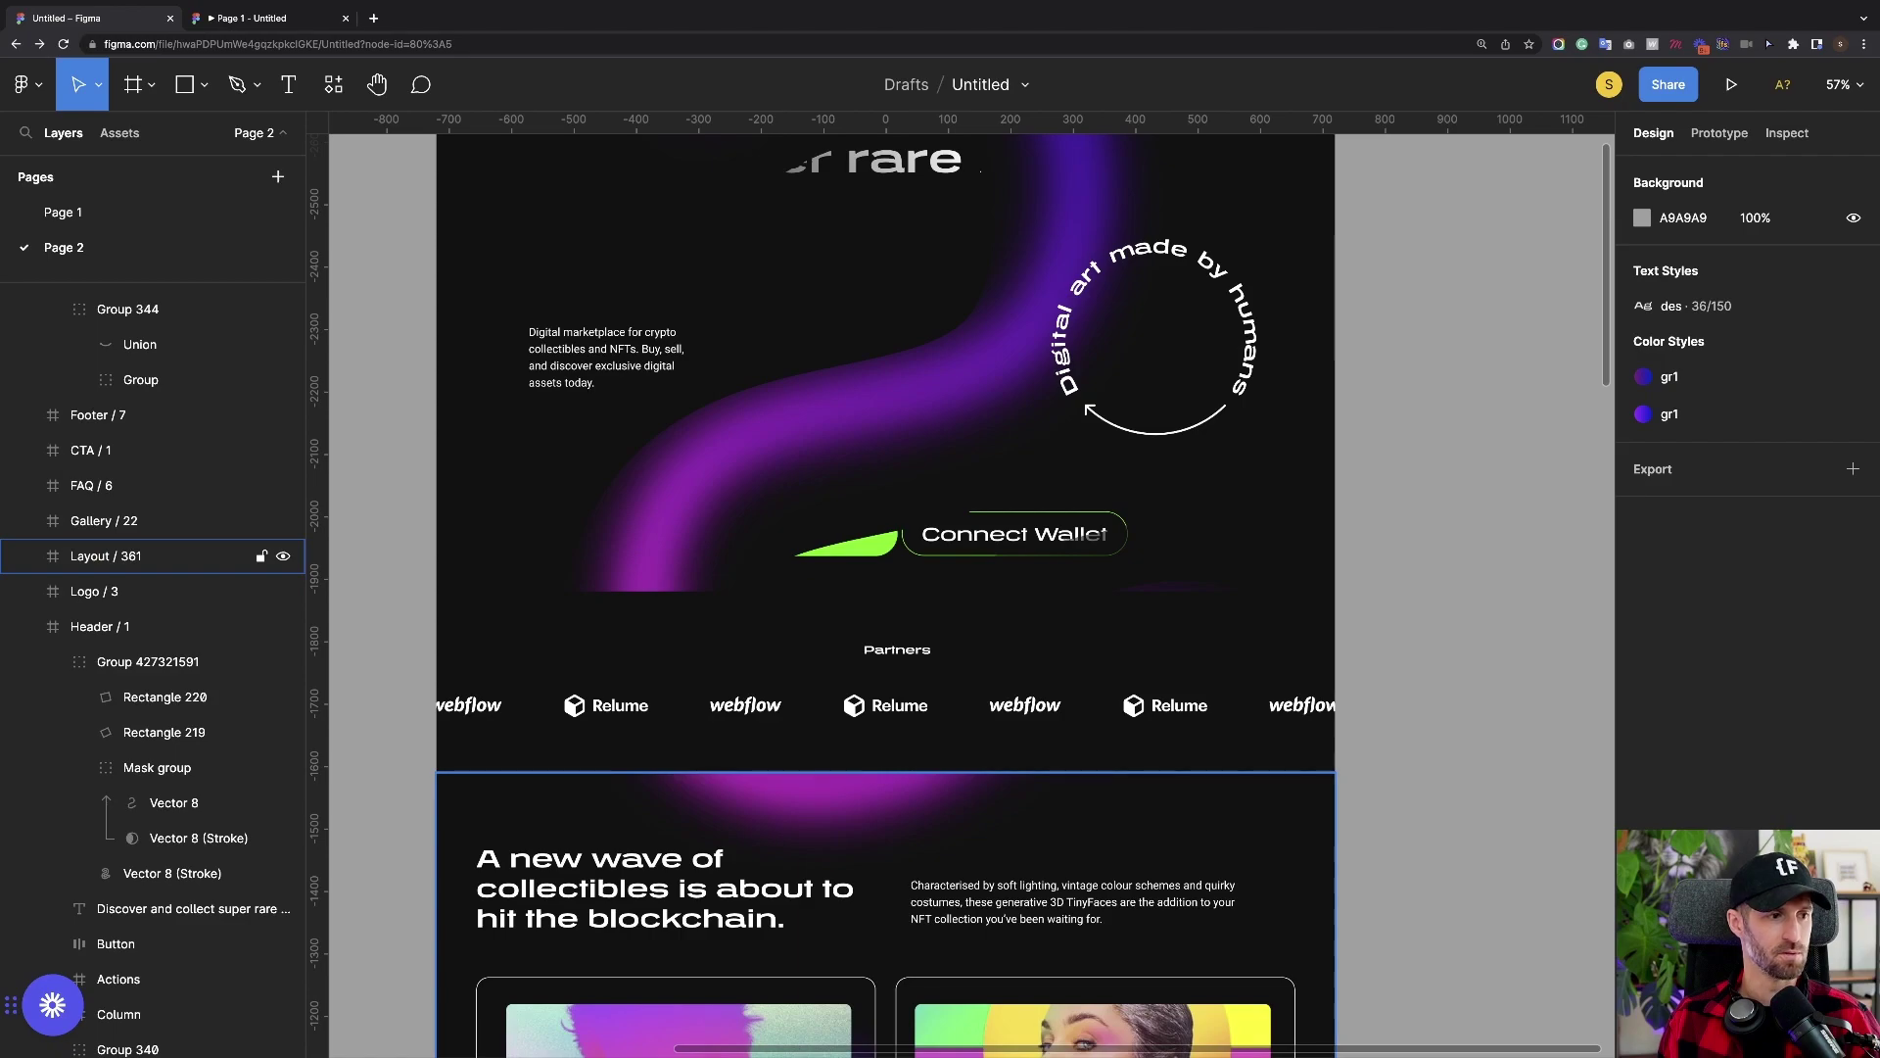
scroll(674, 868, up, 5)
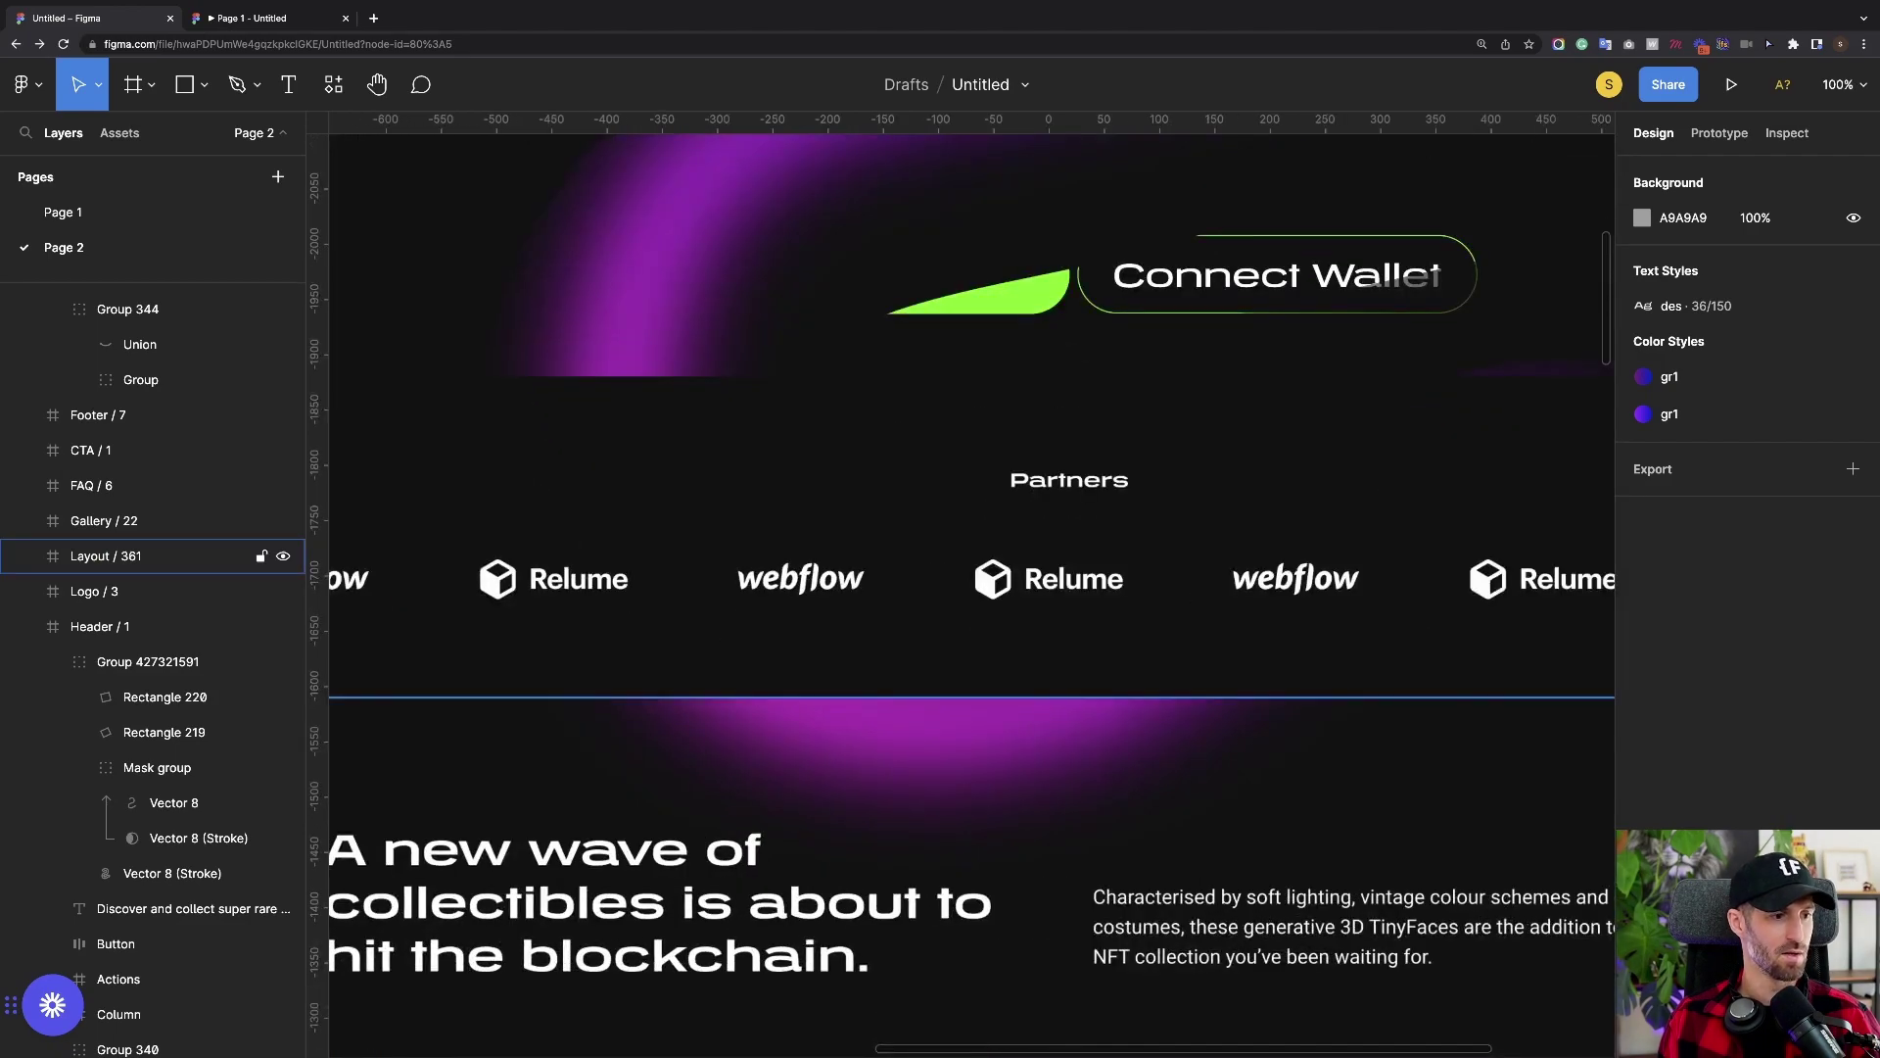
scroll(1044, 753, up, 3)
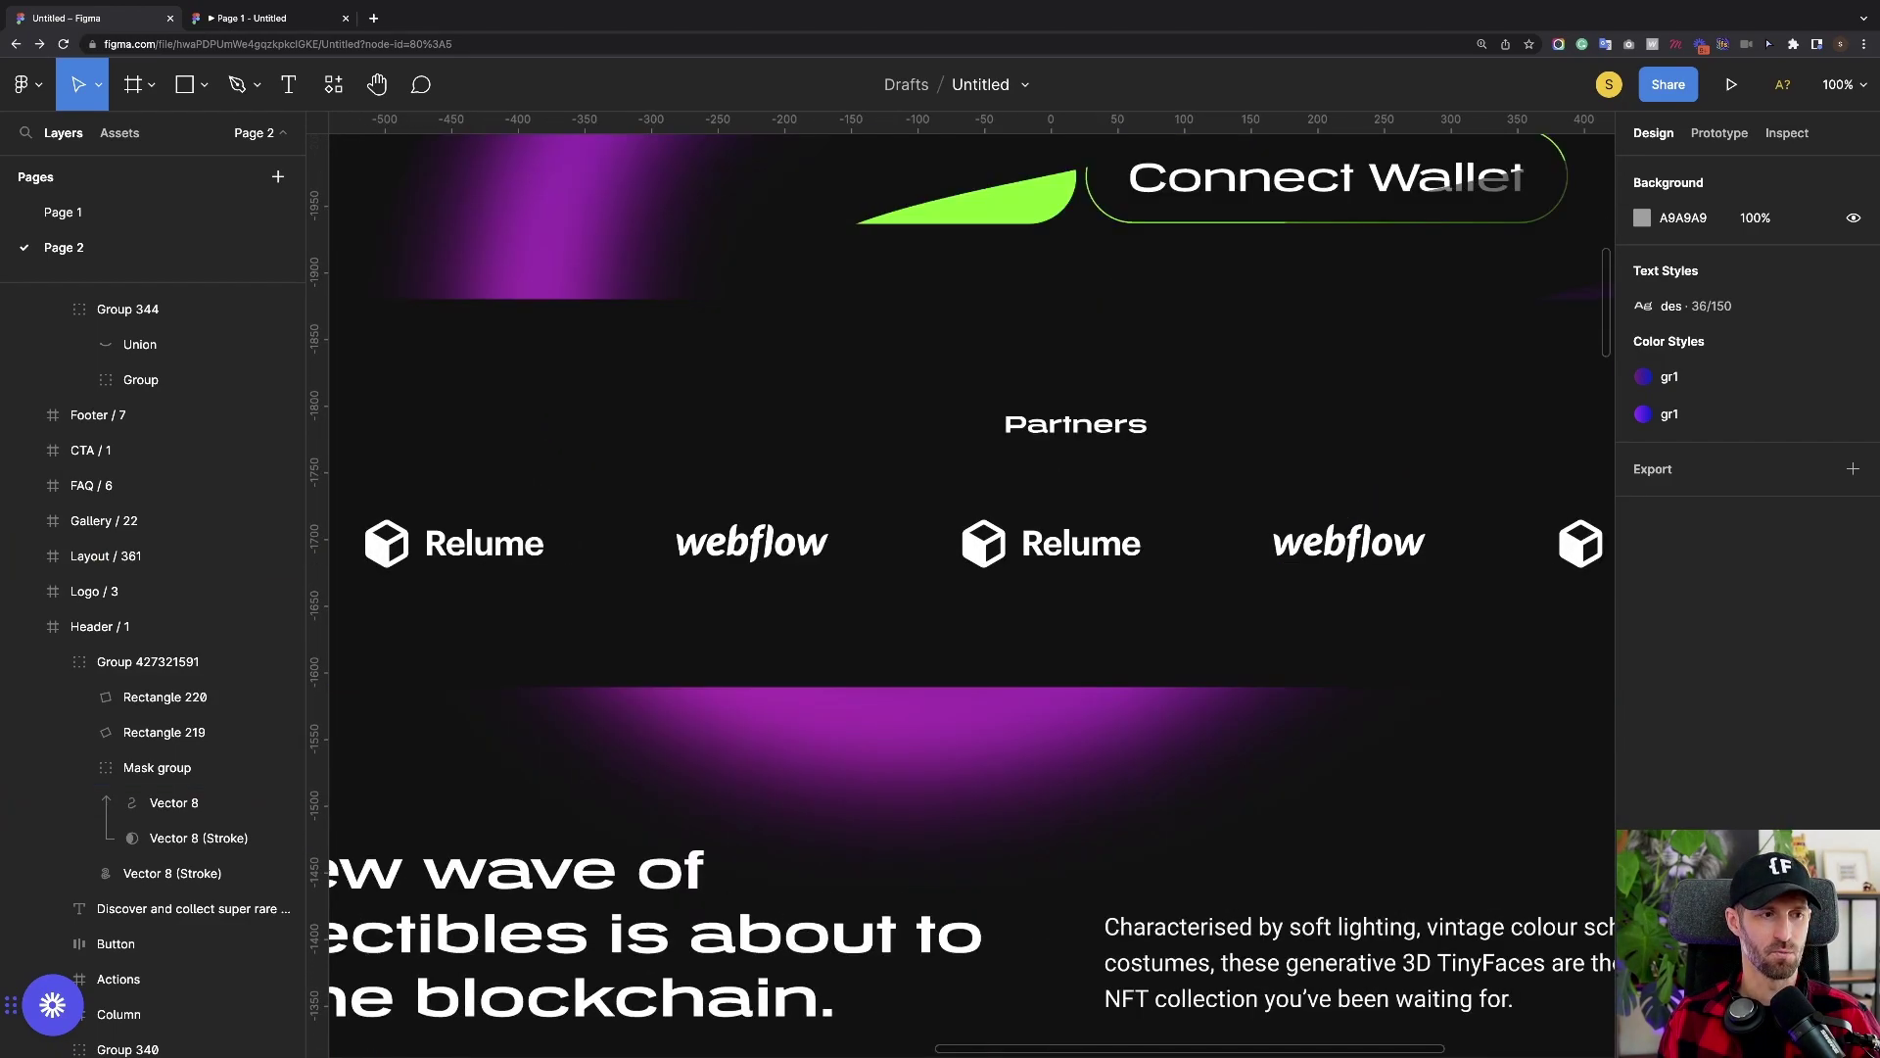
scroll(1039, 754, down, 5)
scroll(1038, 754, up, 1)
scroll(1038, 754, right, 1)
scroll(1033, 750, up, 1)
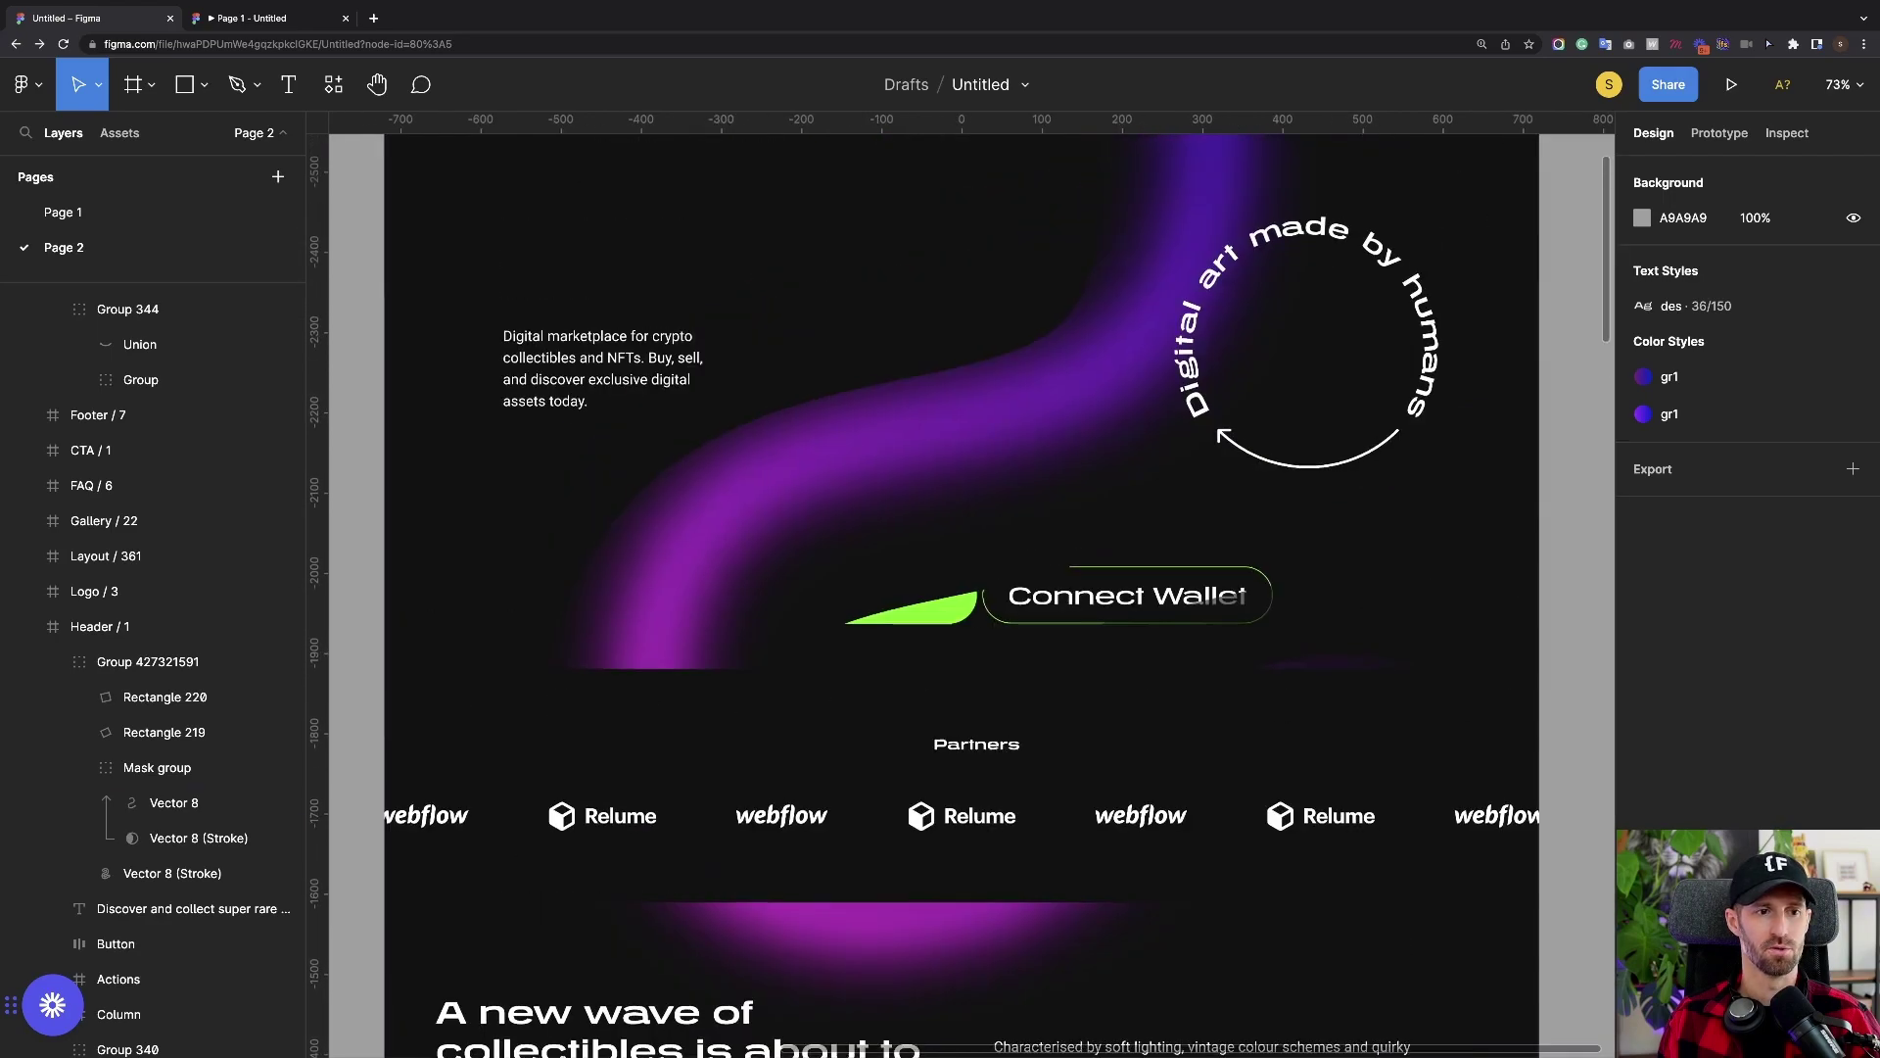
scroll(1030, 746, down, 1)
scroll(1030, 747, right, 2)
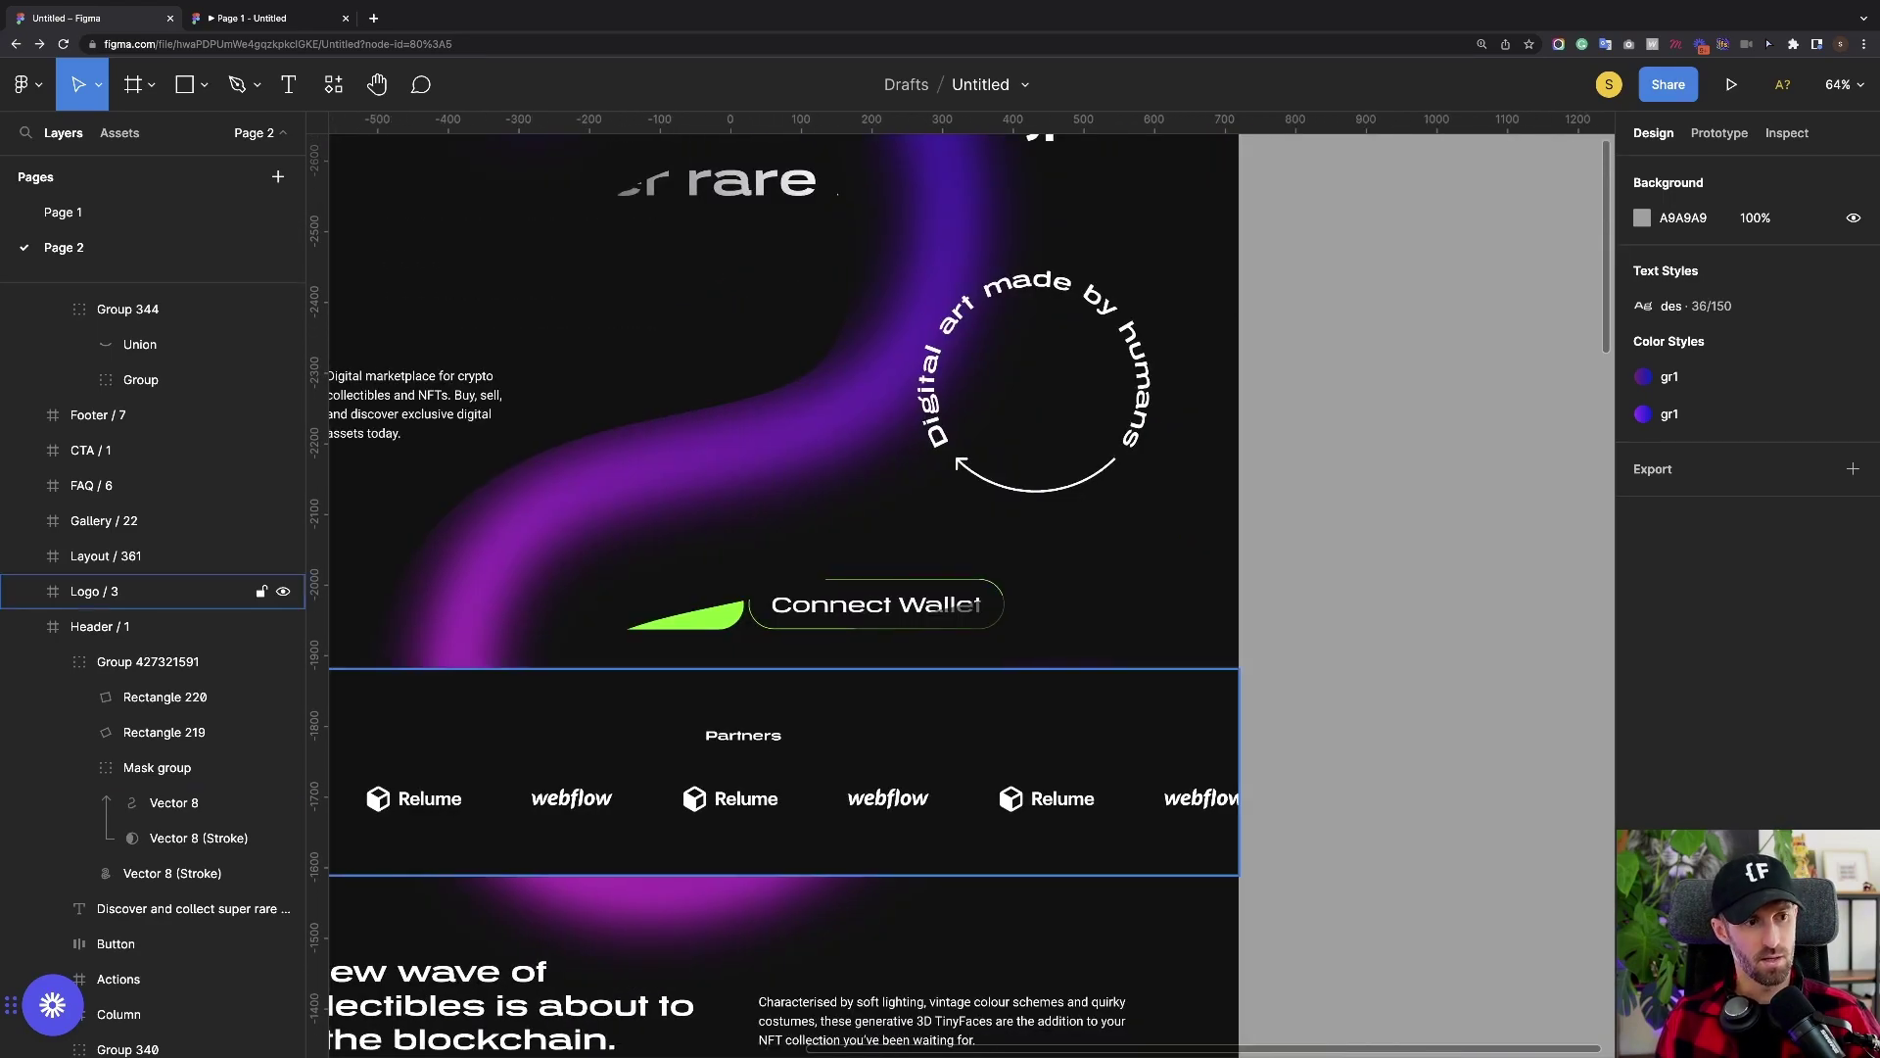
scroll(783, 587, up, 2)
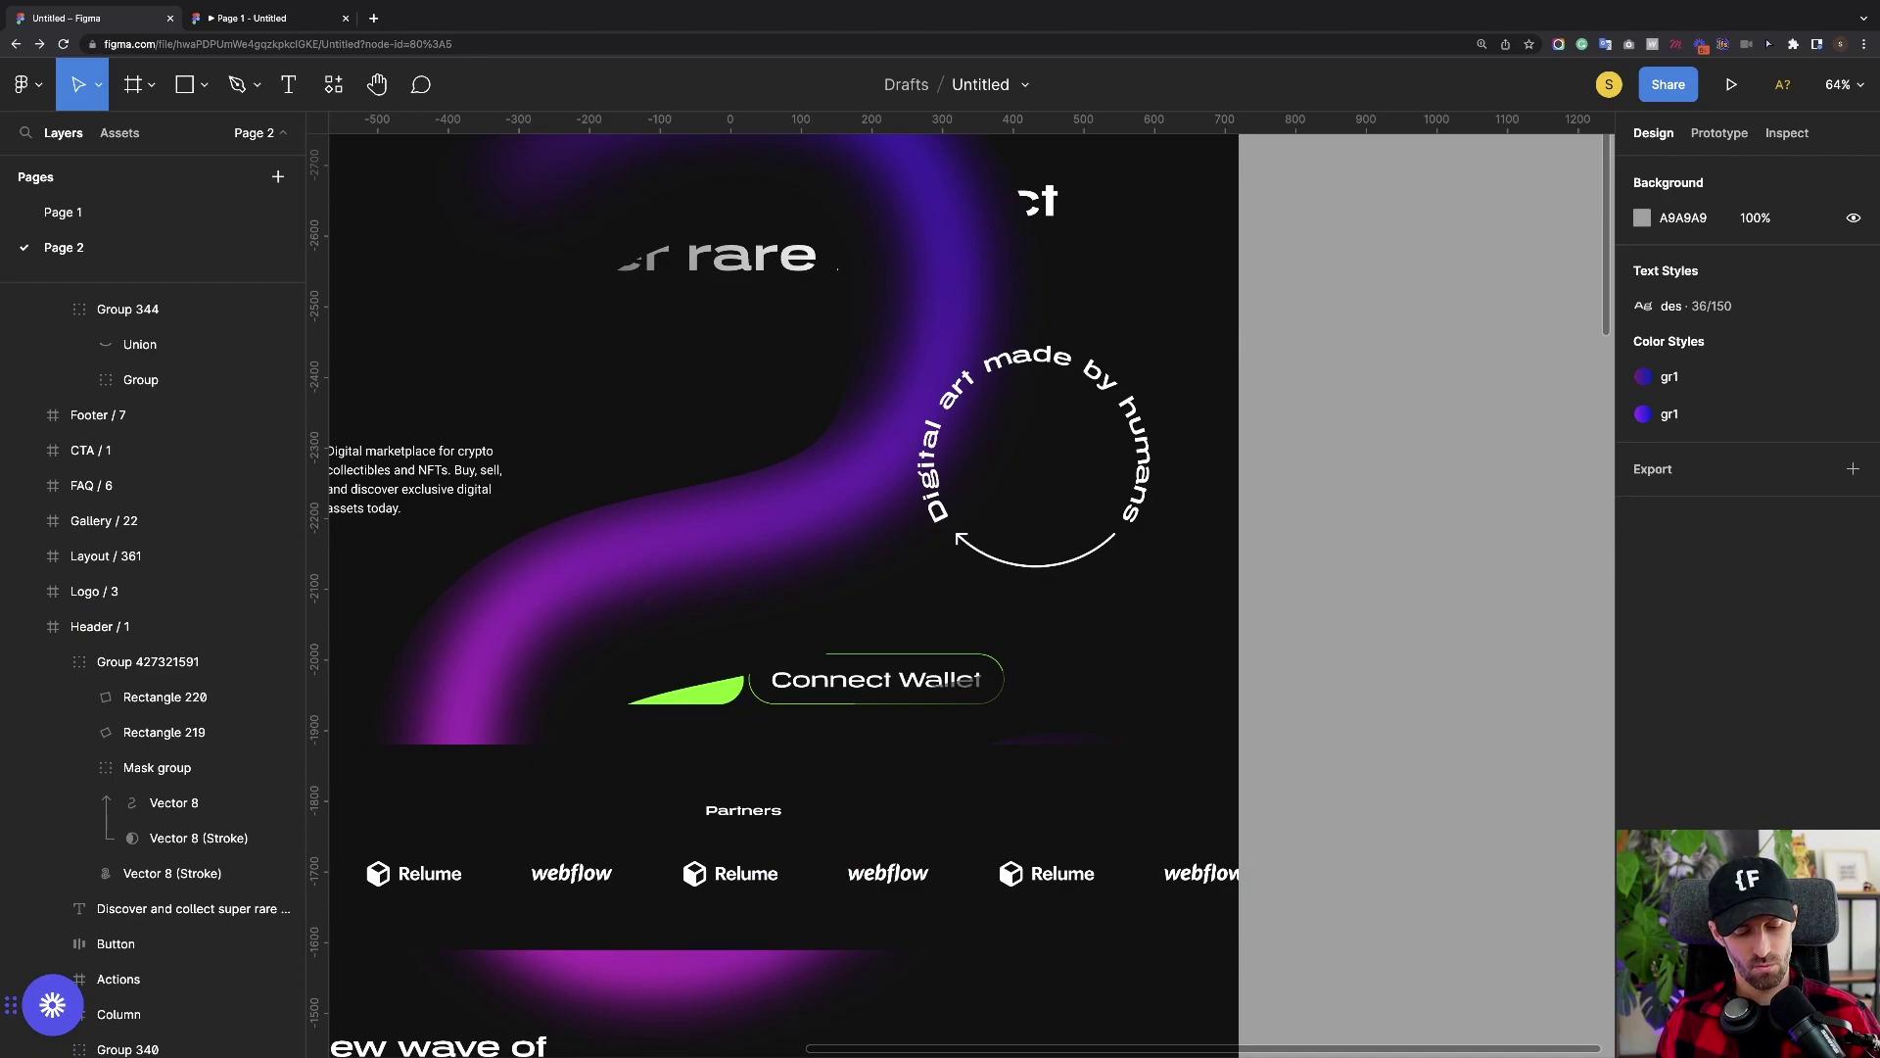
Draw an ellipse about 603 × 570 beside the Superrare frame and fill it with the brighter purple-to-blue gr1 colour style
key(o)
scroll(784, 588, right, 3)
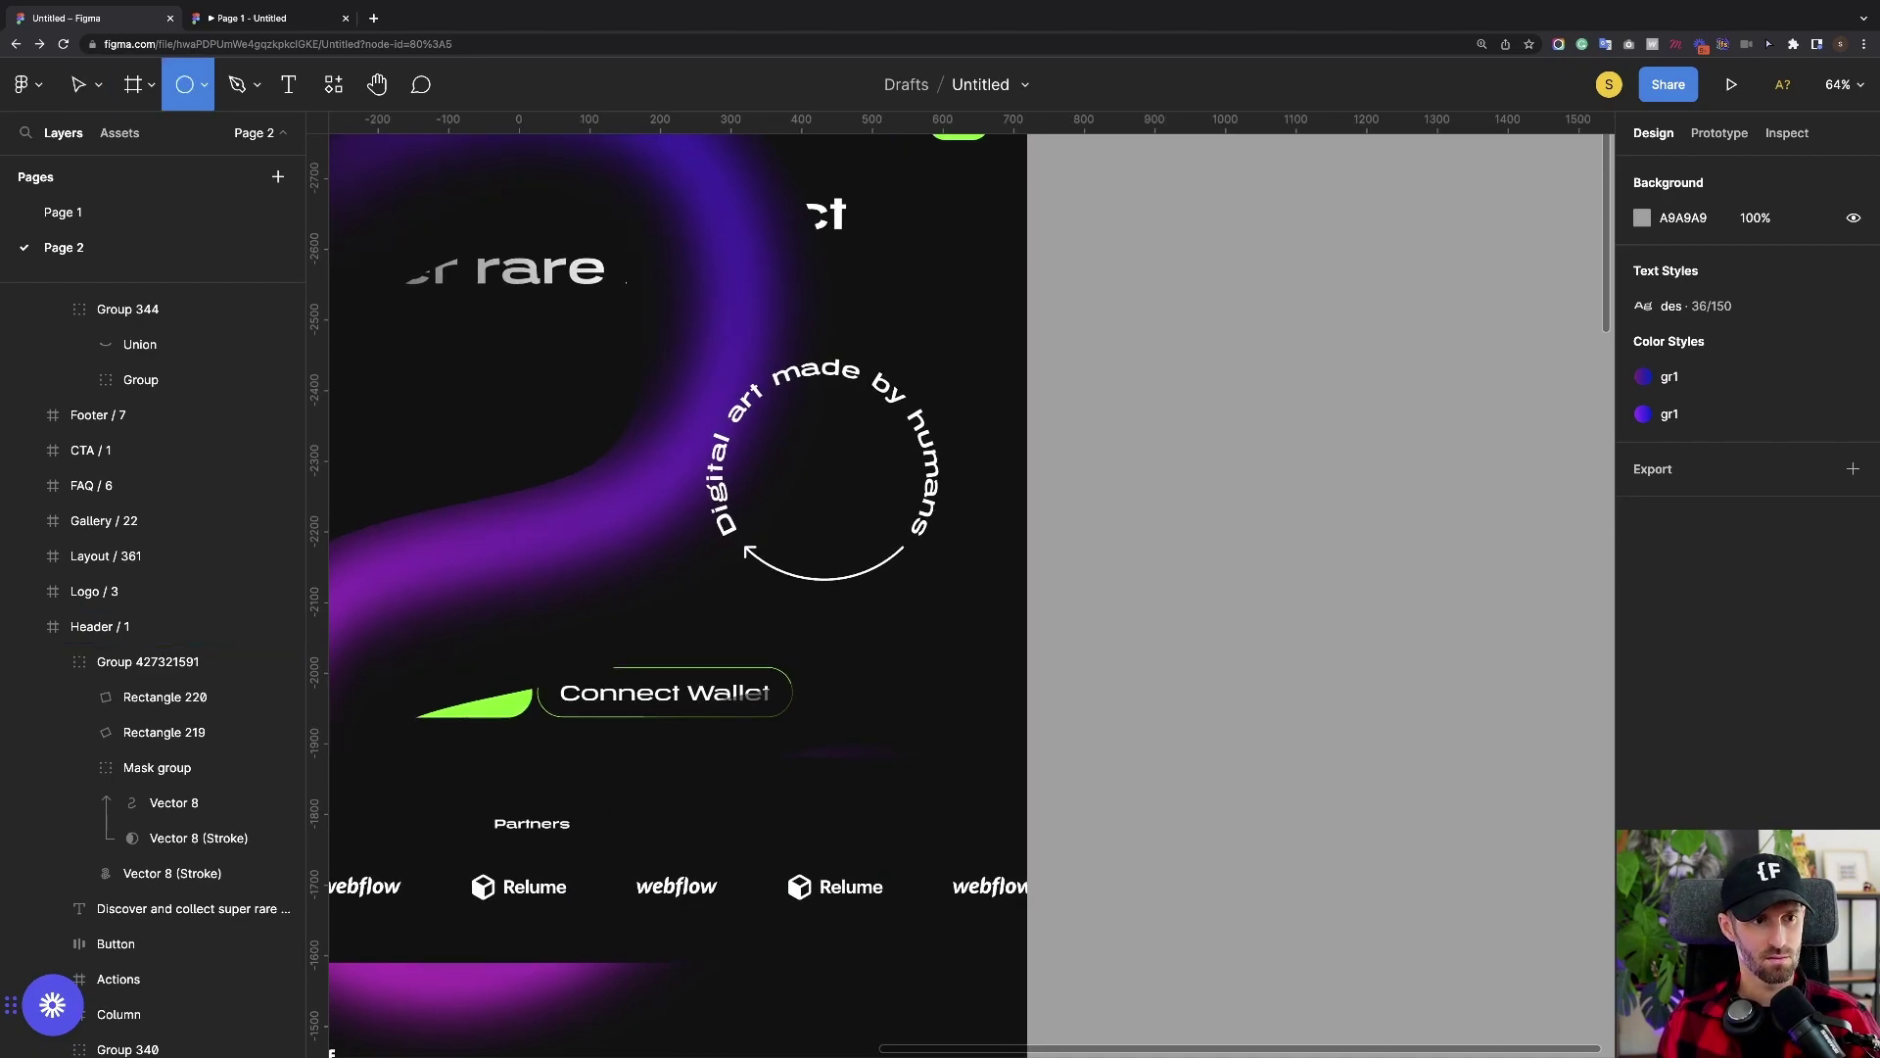
drag(1081, 404, 1505, 806)
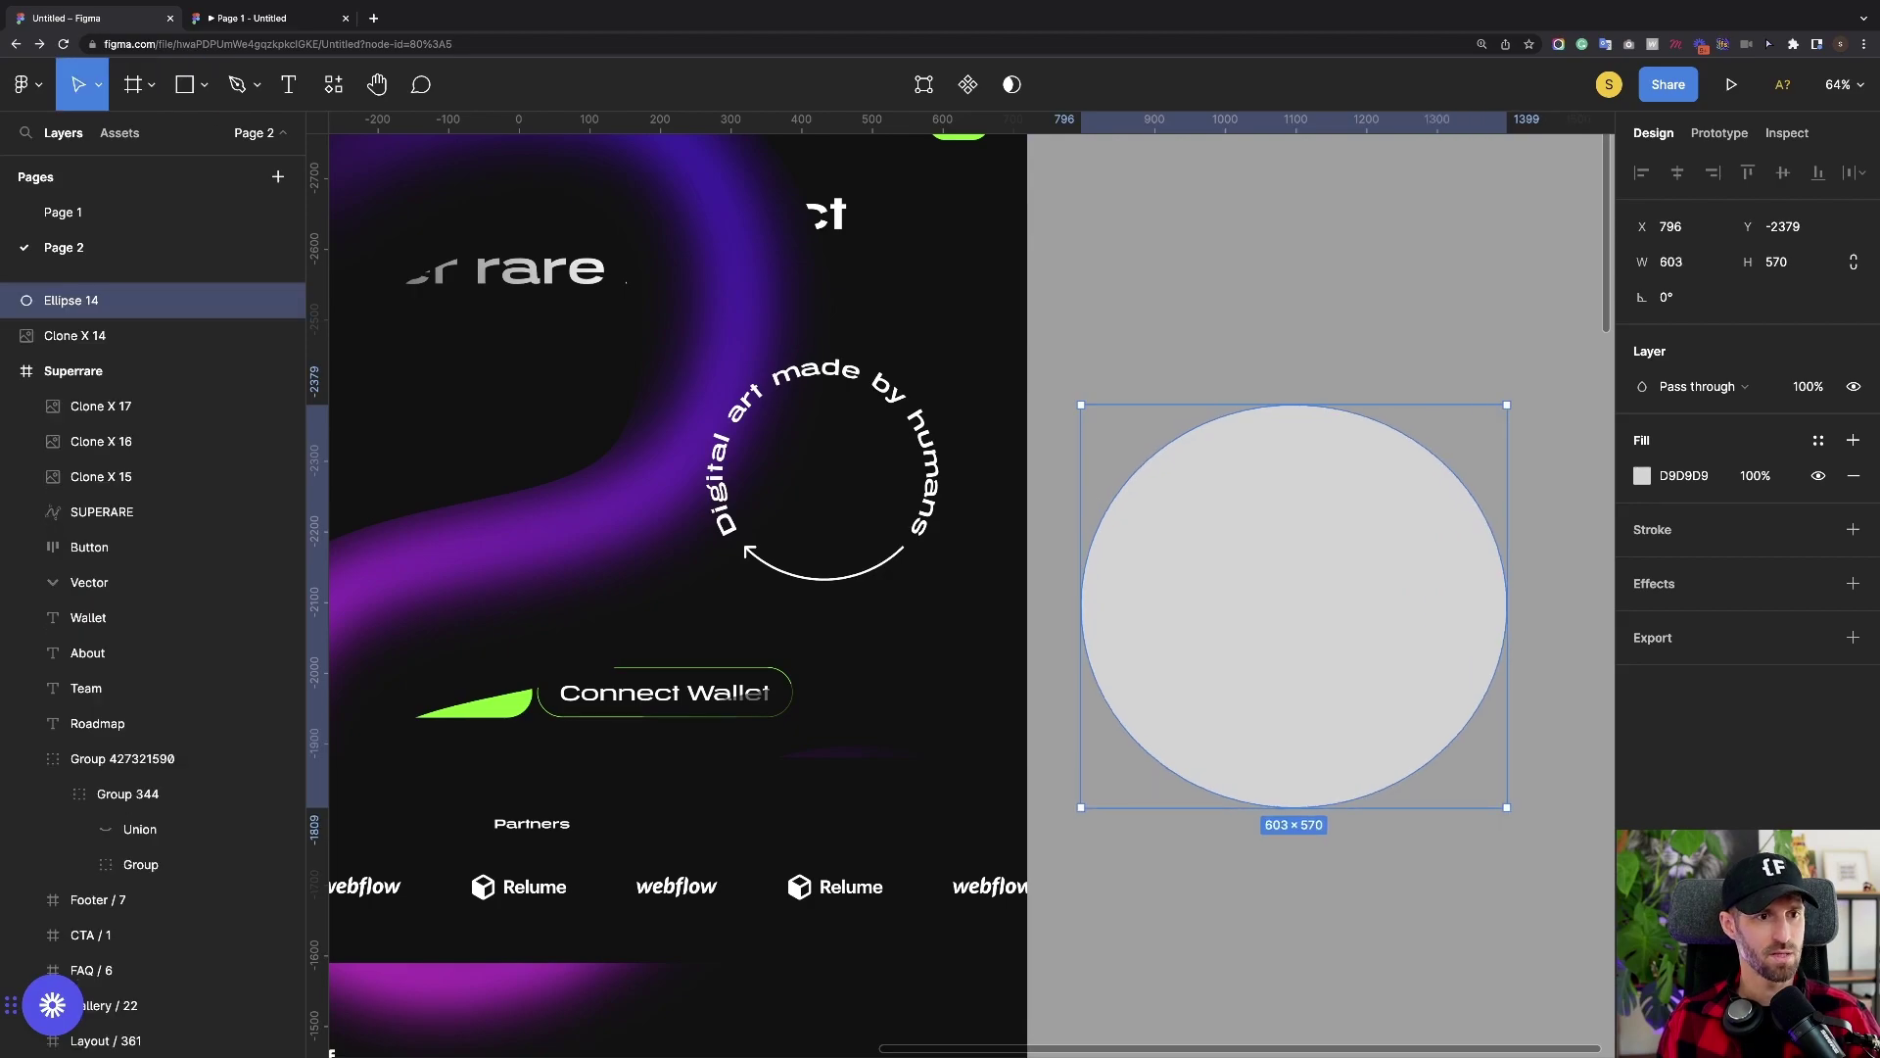
scroll(970, 588, right, 3)
click(1401, 730)
click(1165, 627)
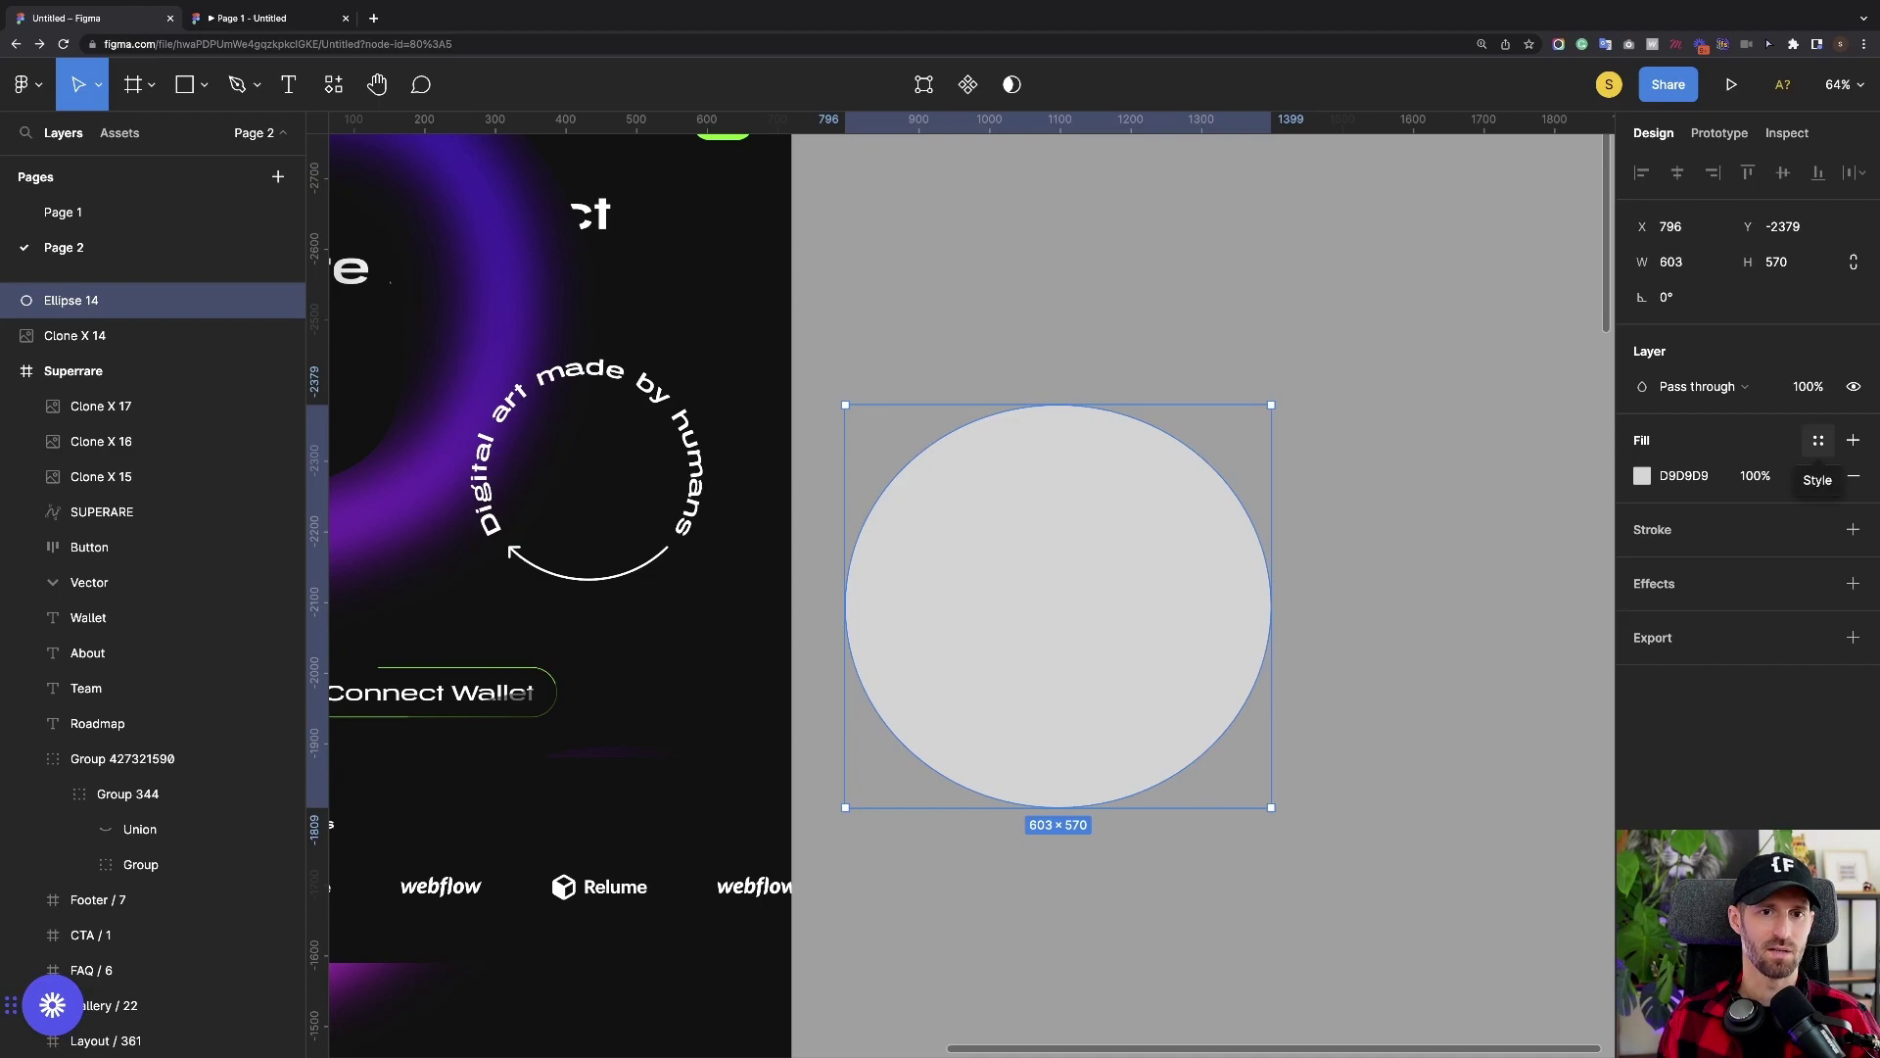
click(1818, 439)
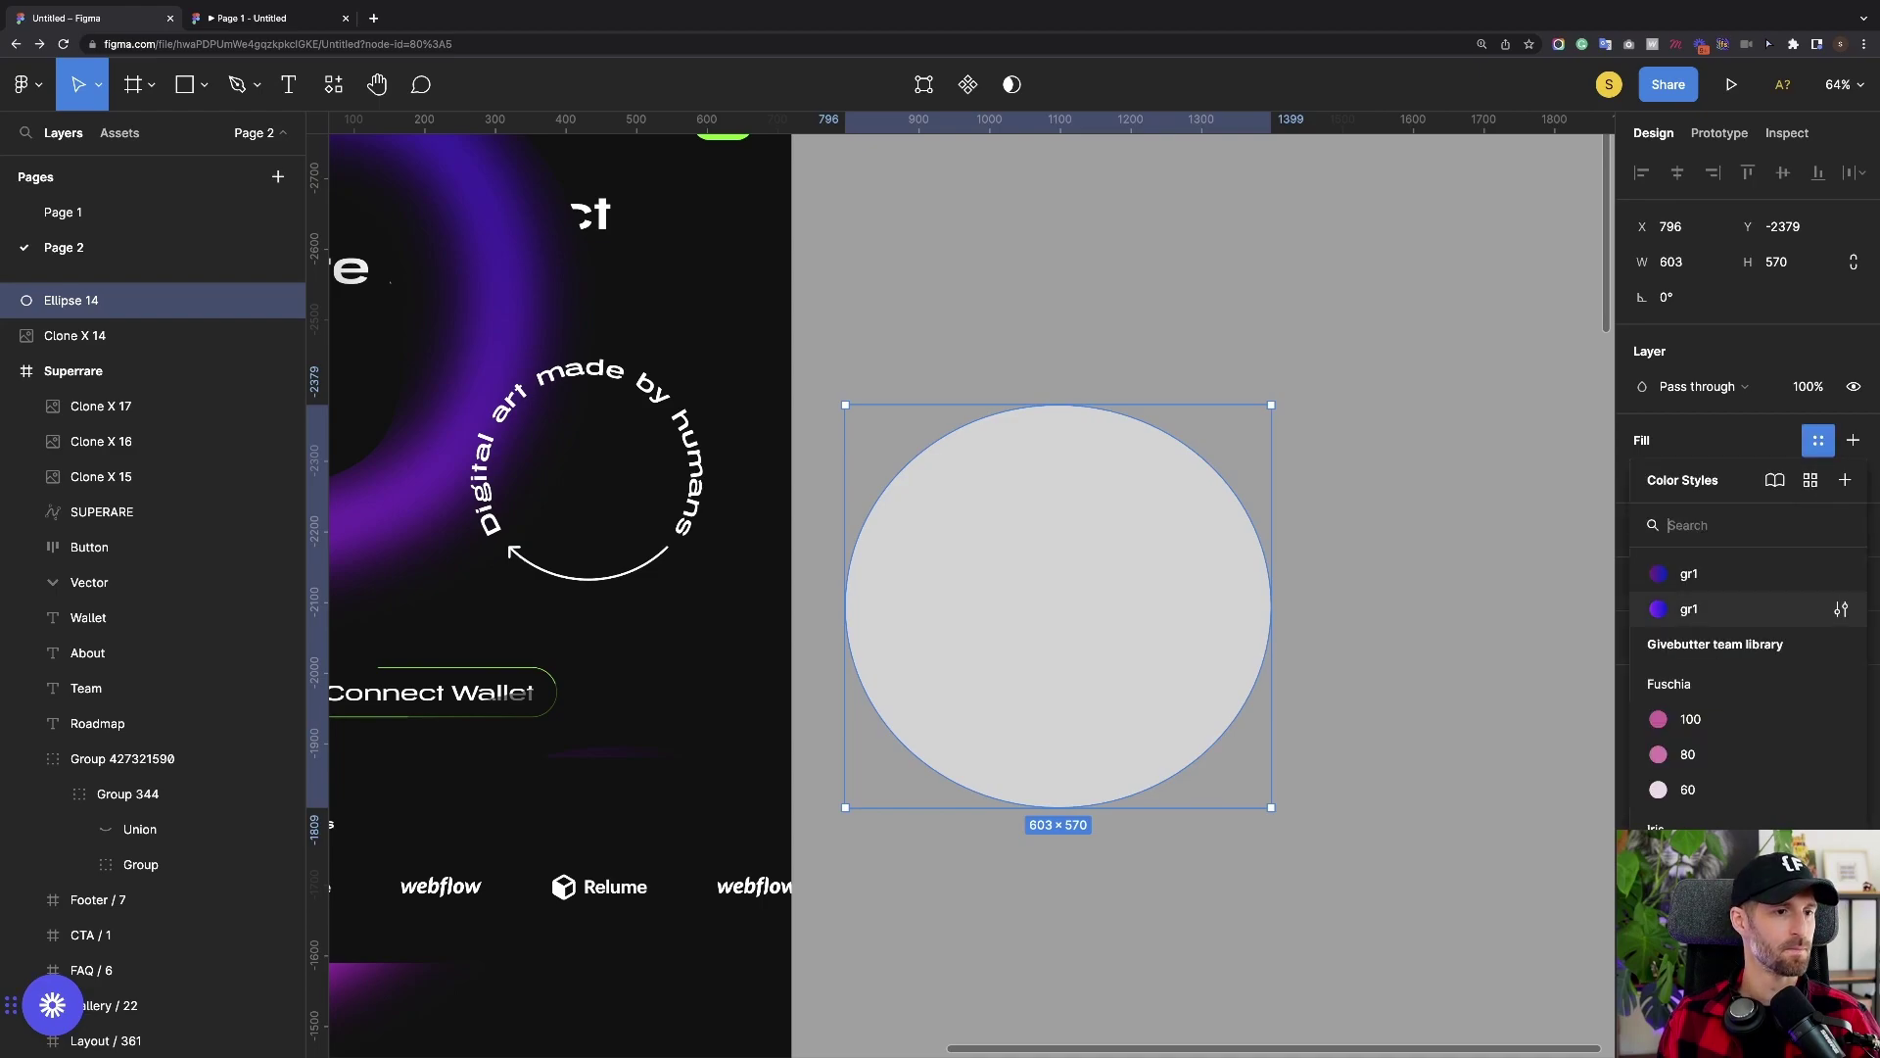
click(1688, 610)
key(Escape)
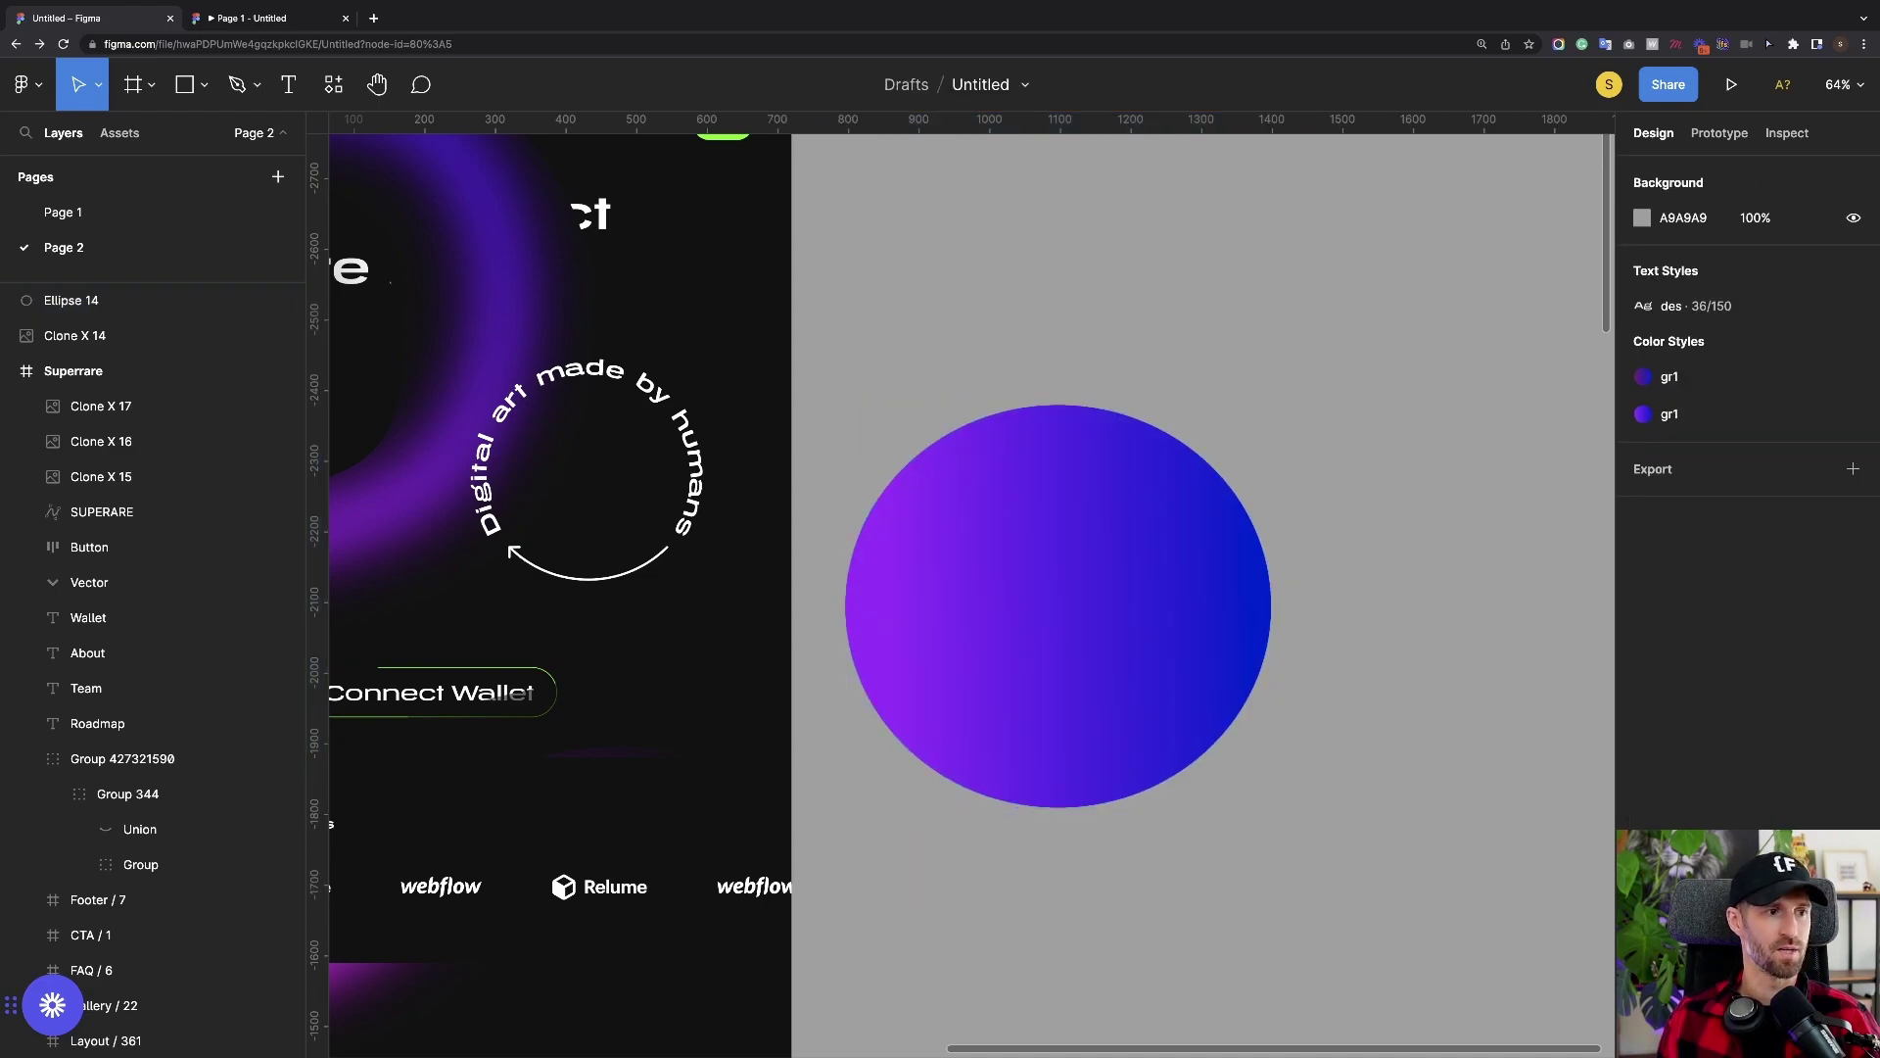
Add a layer blur of 400 to the gradient ellipse
scroll(969, 588, left, 5)
scroll(979, 587, right, 2)
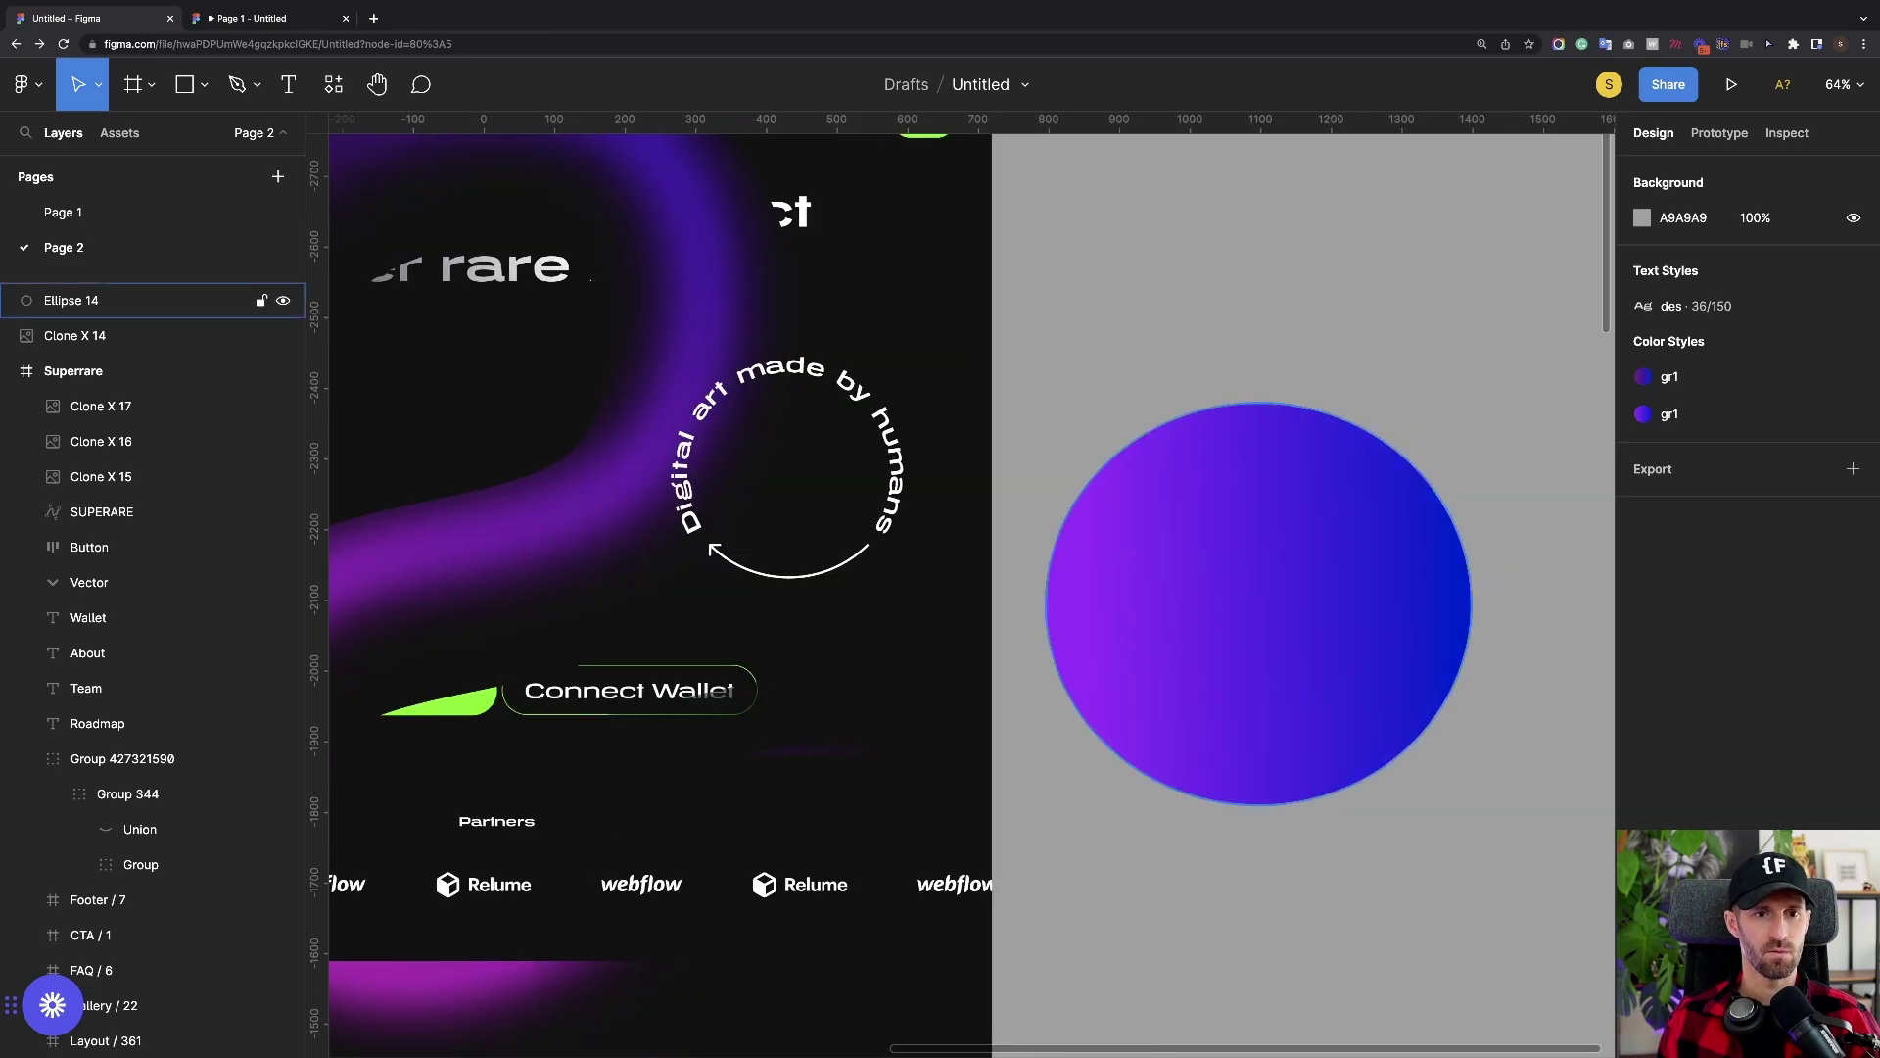
click(1317, 597)
scroll(1317, 598, right, 3)
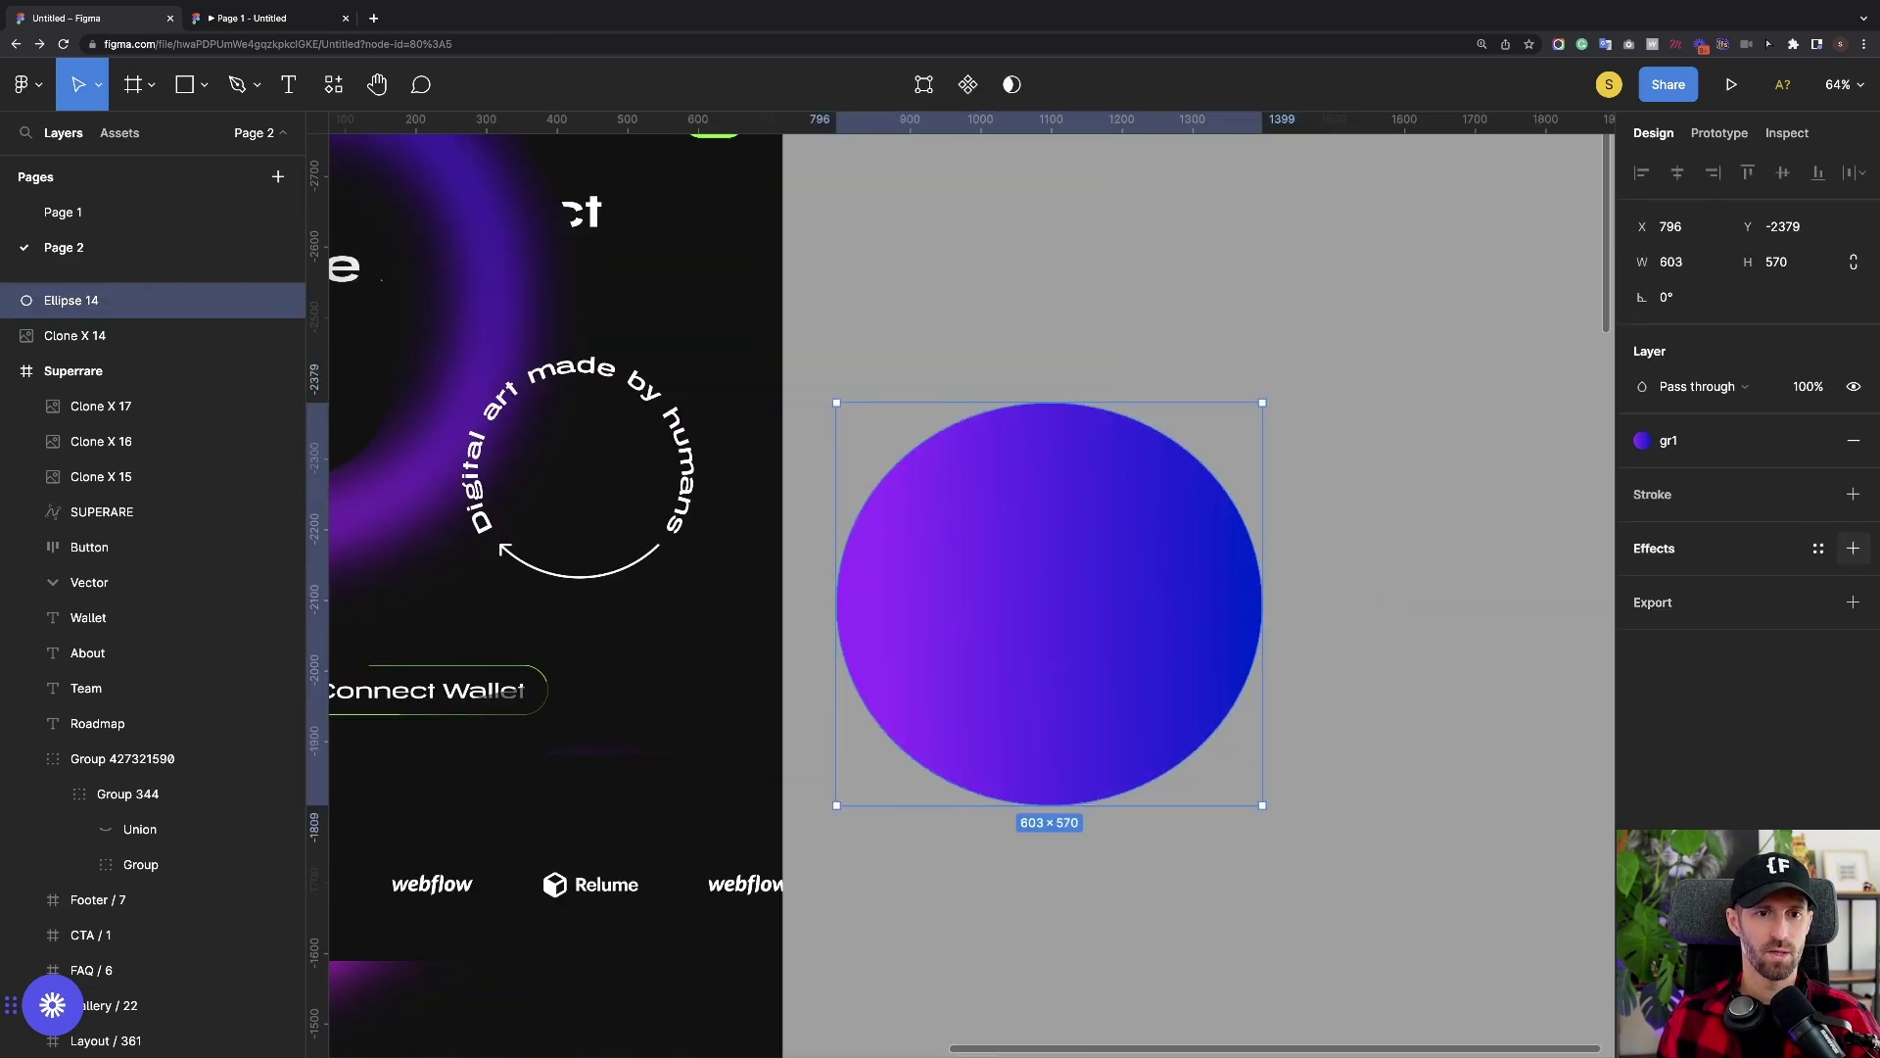
click(1853, 548)
click(1643, 584)
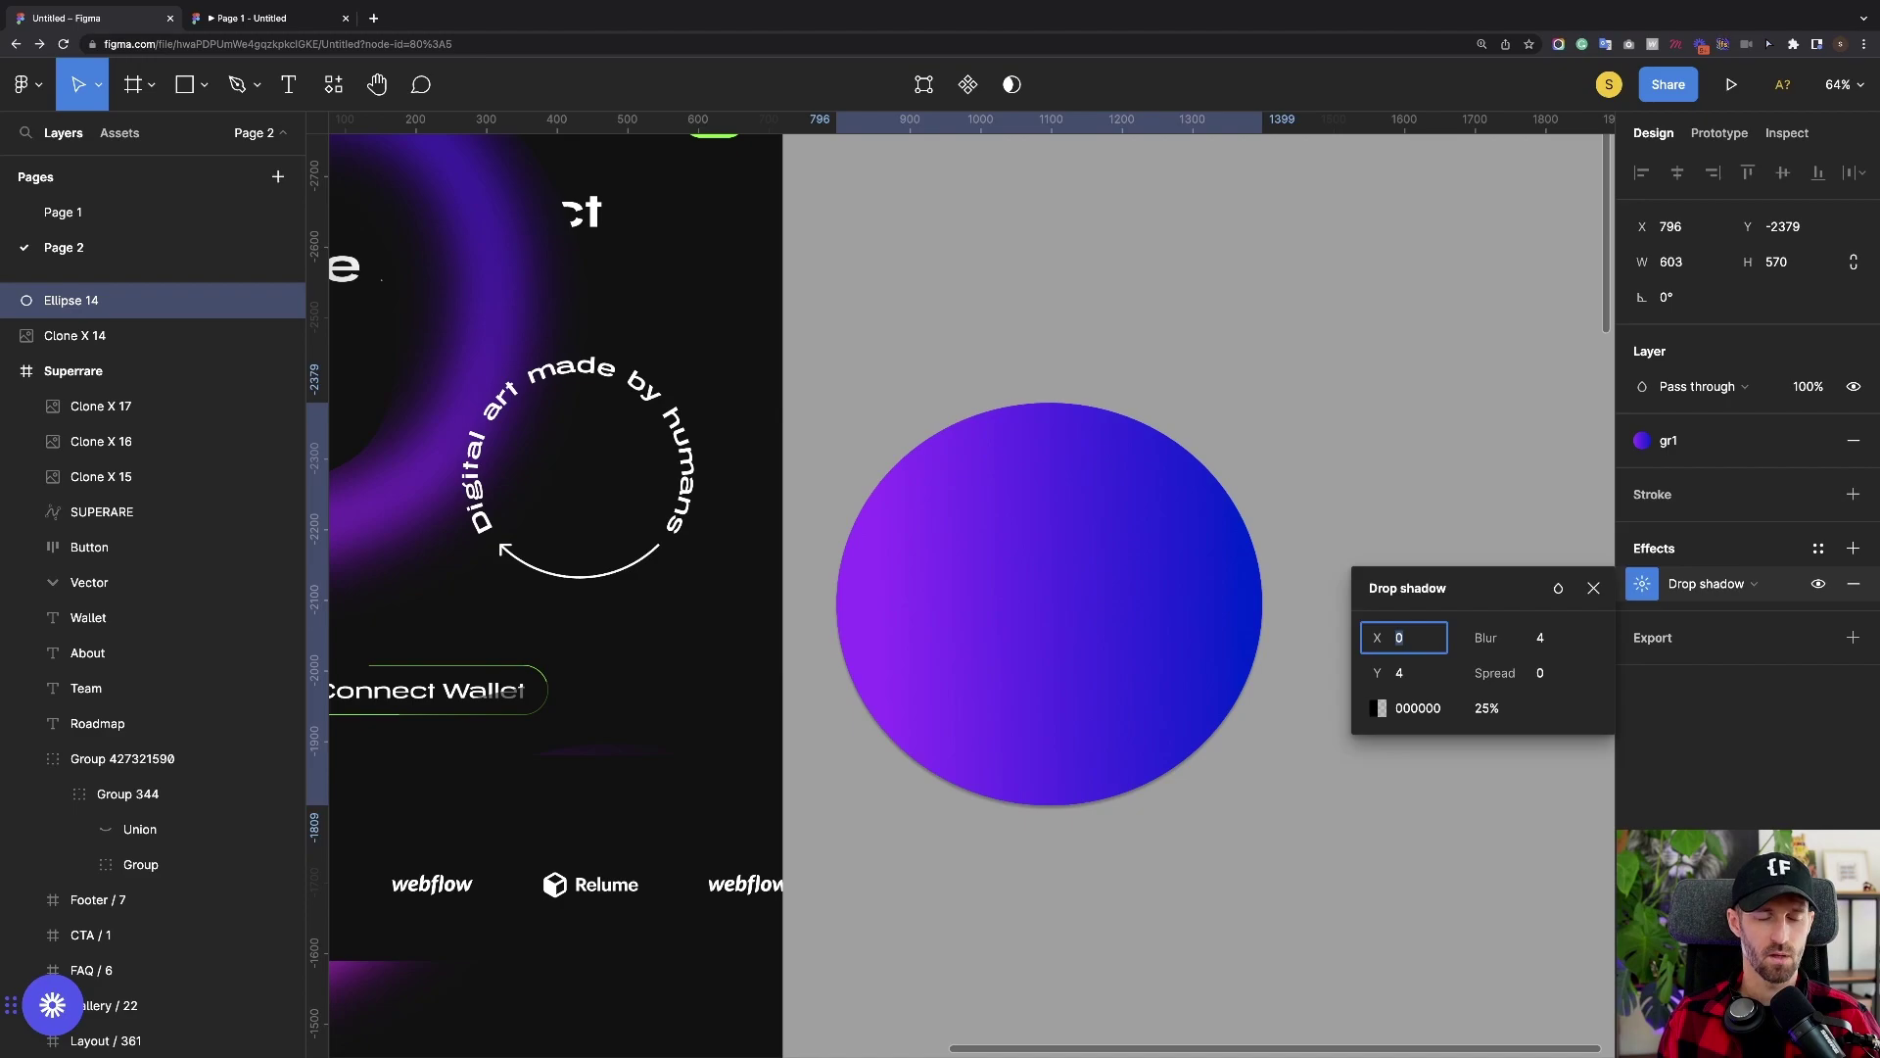
click(1729, 583)
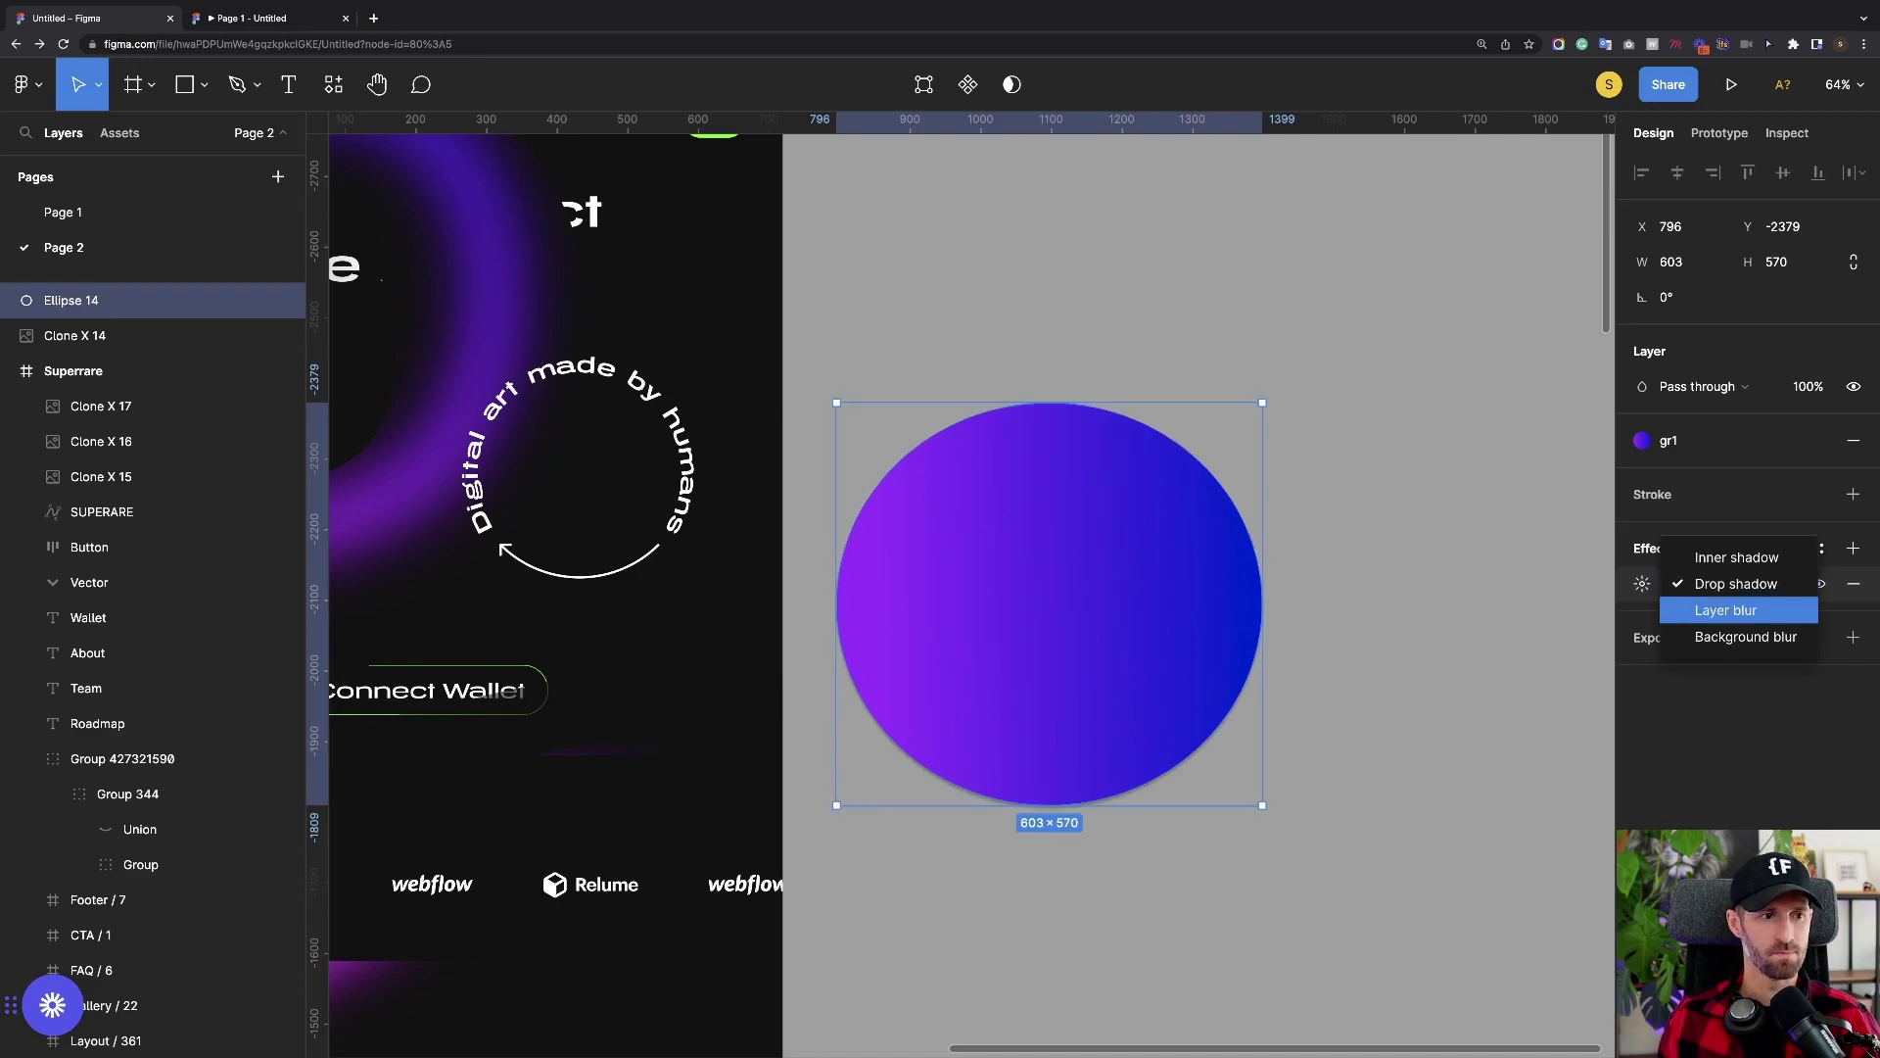
click(1727, 610)
click(1643, 584)
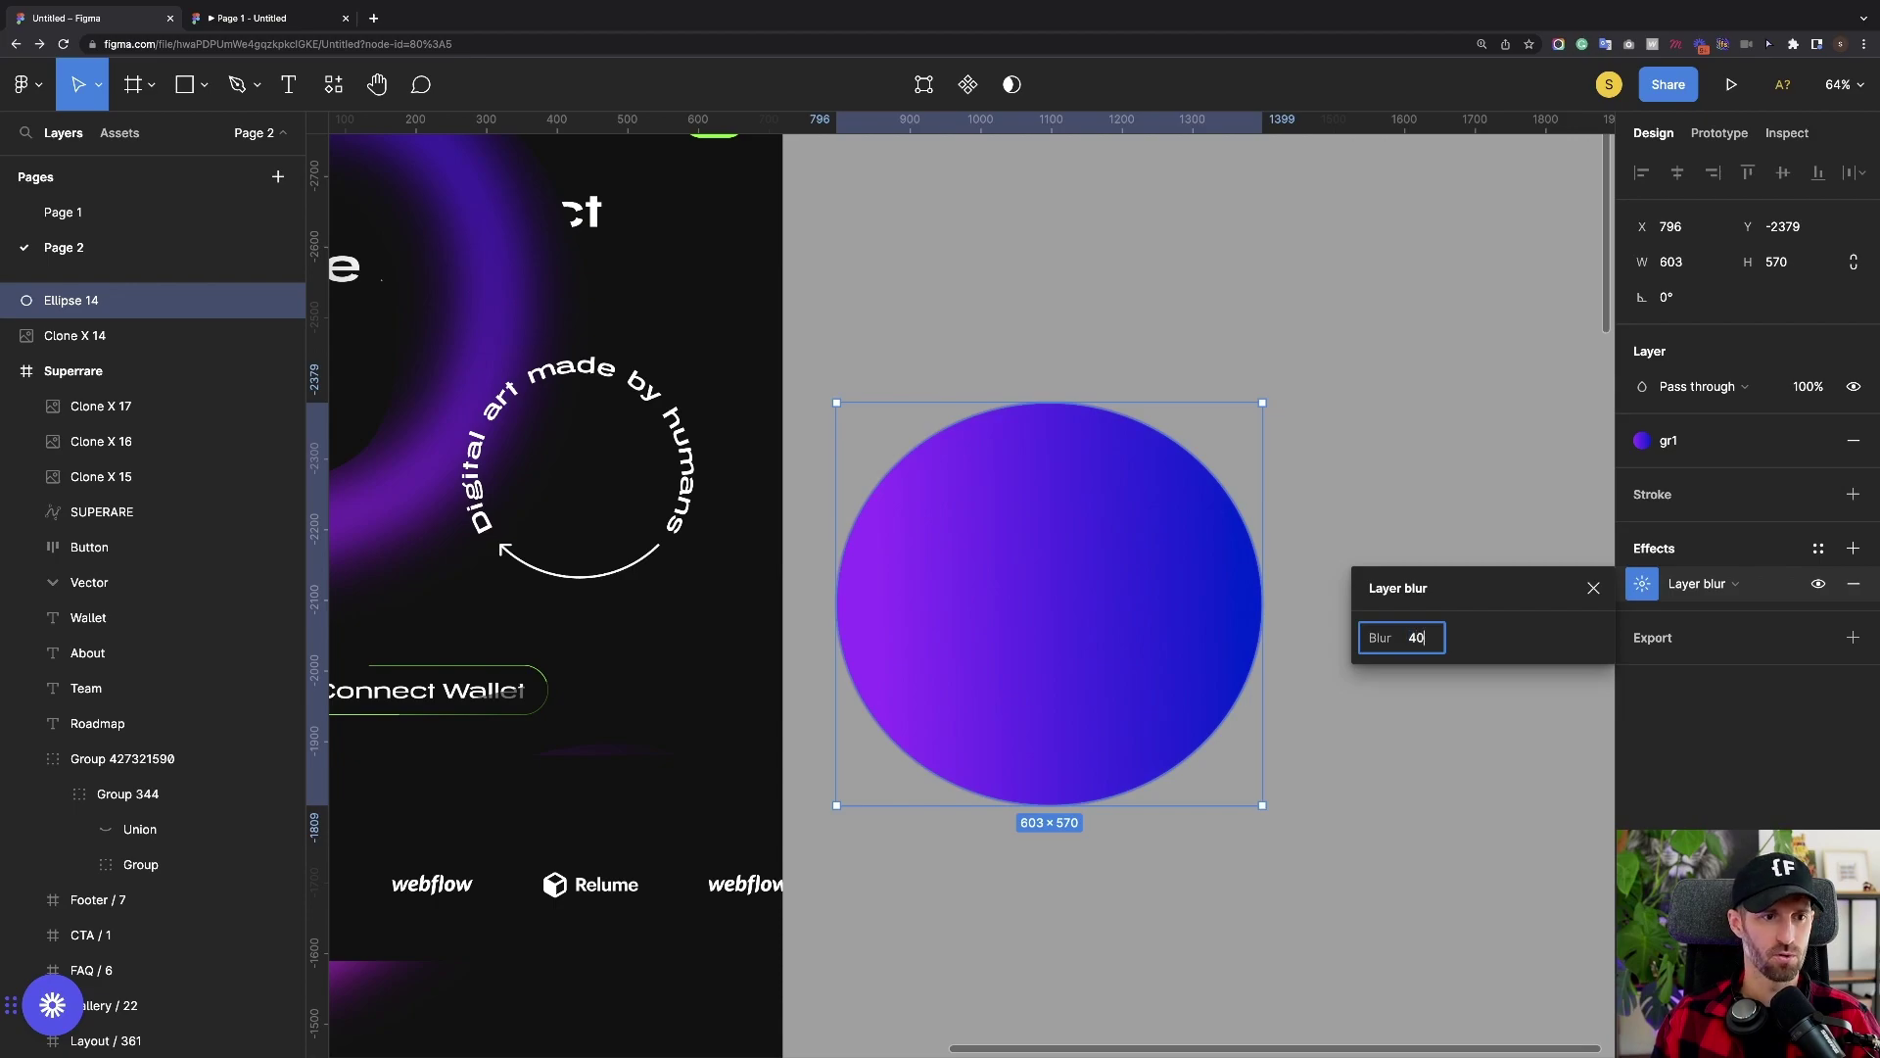
key(Return)
scroll(982, 619, down, 5)
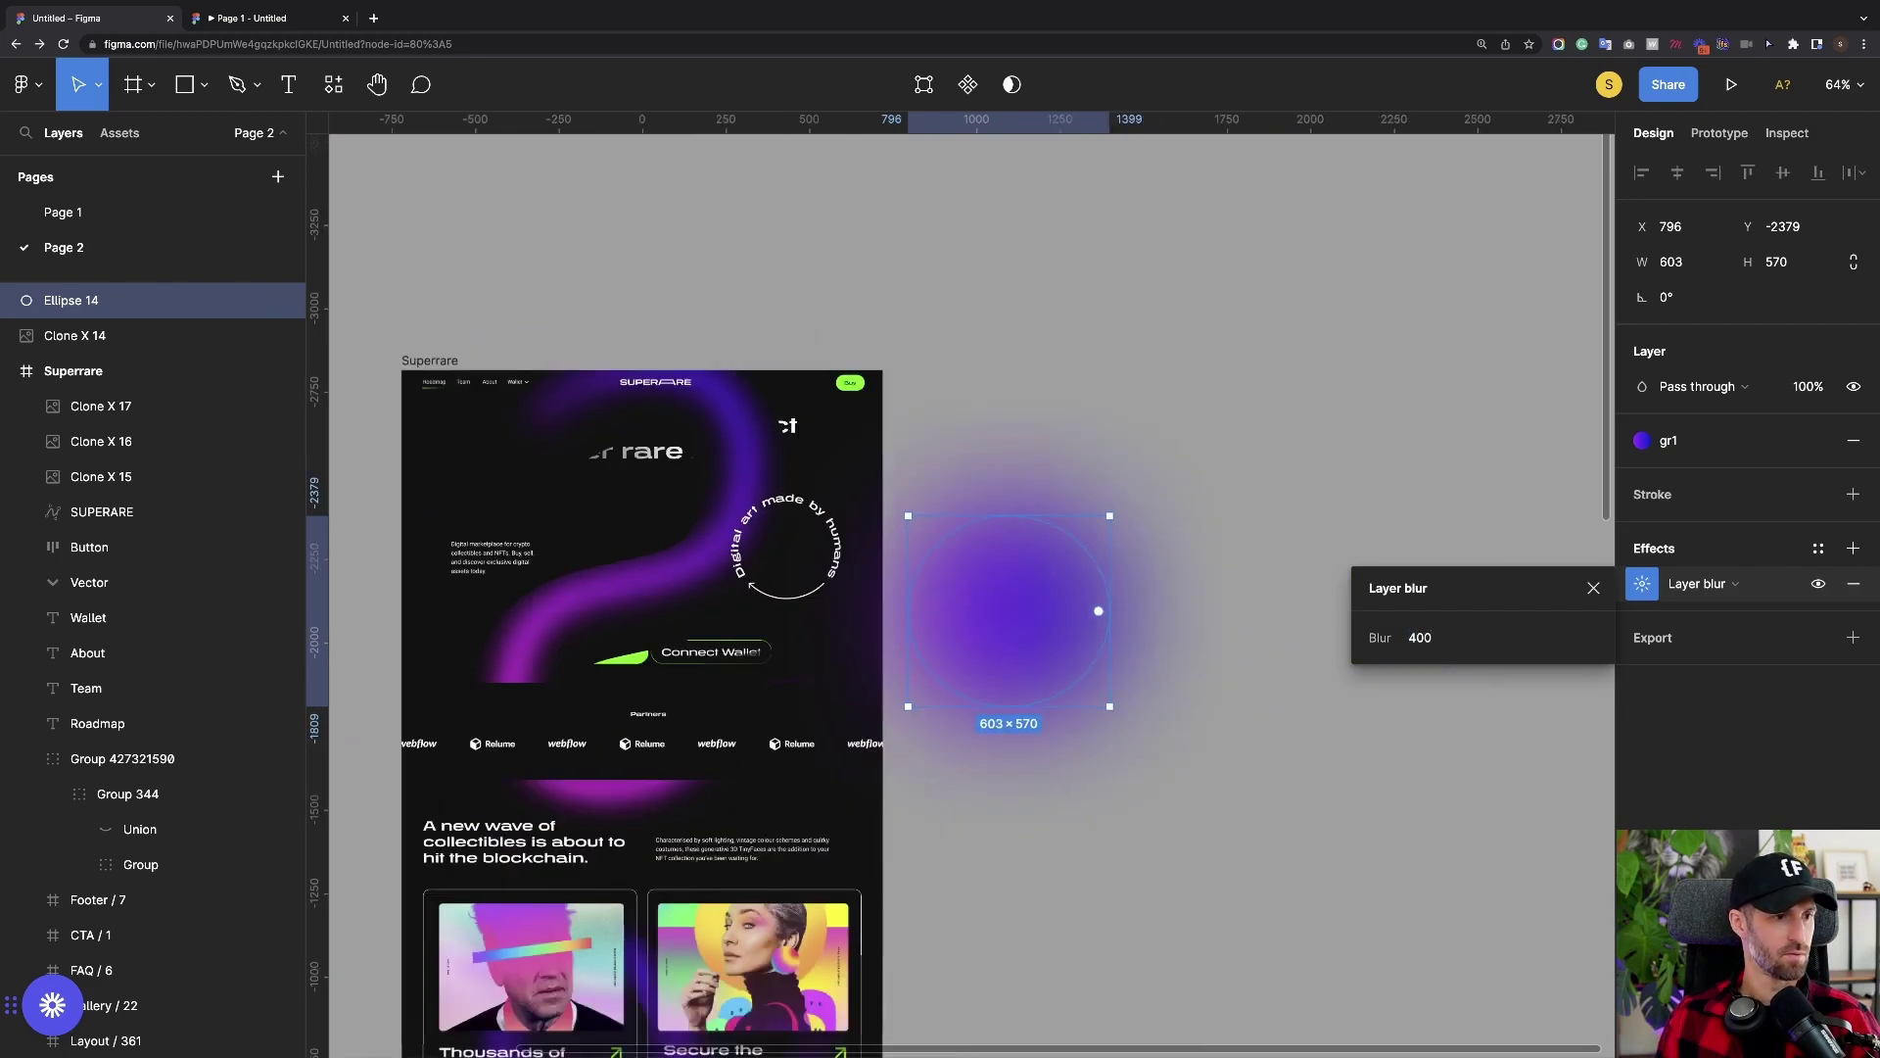
scroll(982, 619, left, 2)
scroll(979, 619, up, 4)
scroll(983, 622, down, 1)
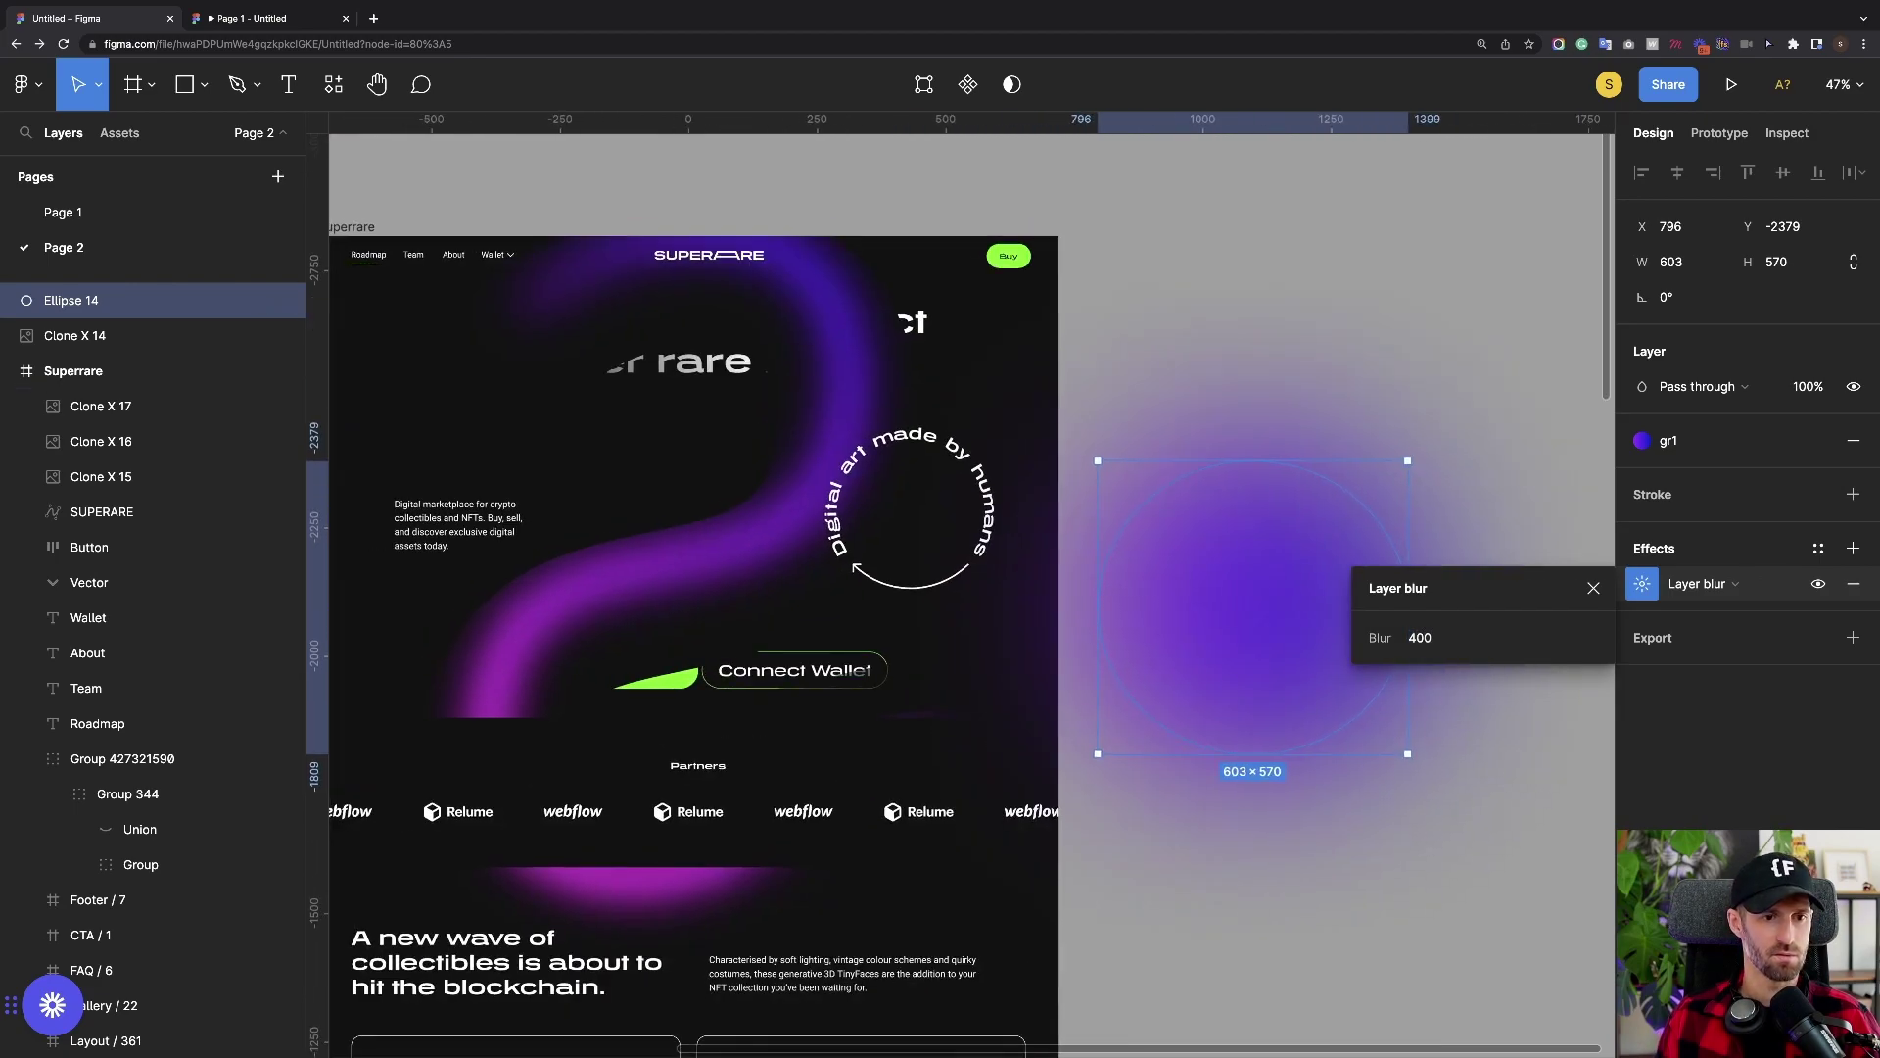
scroll(982, 622, left, 1)
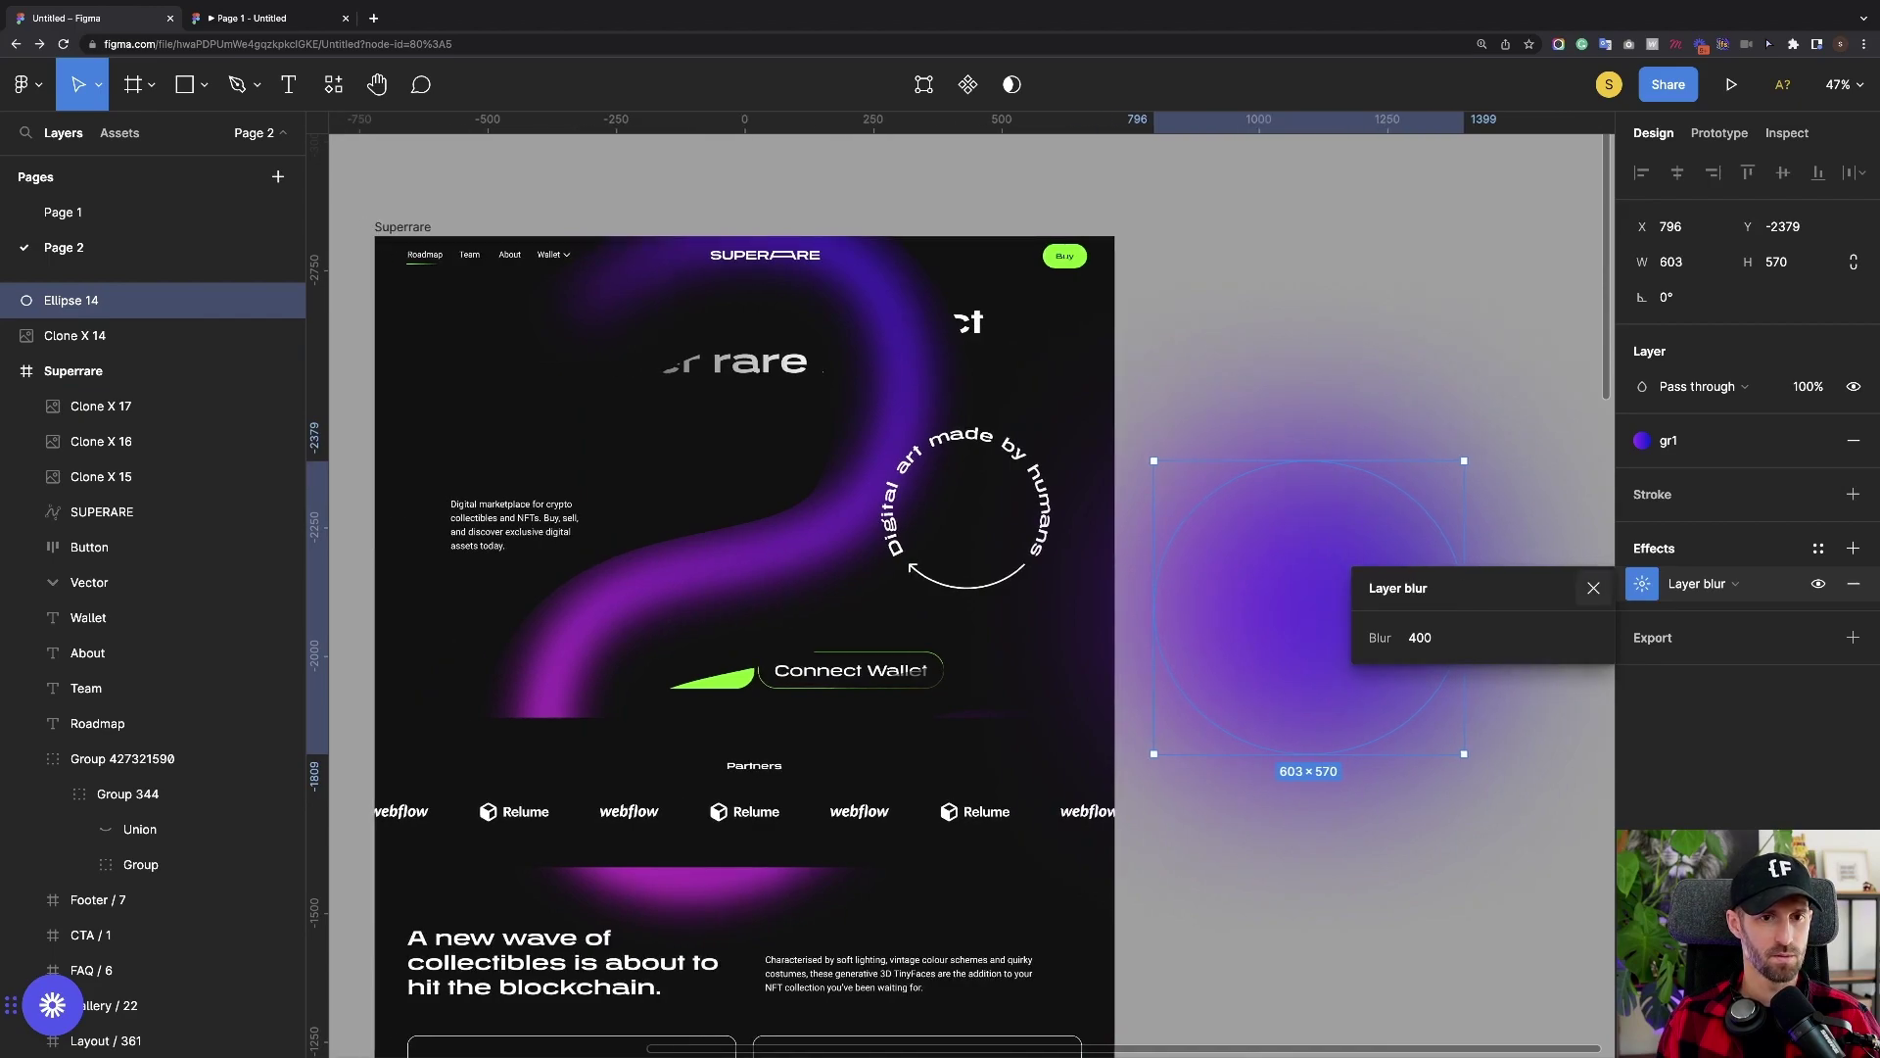
click(1594, 588)
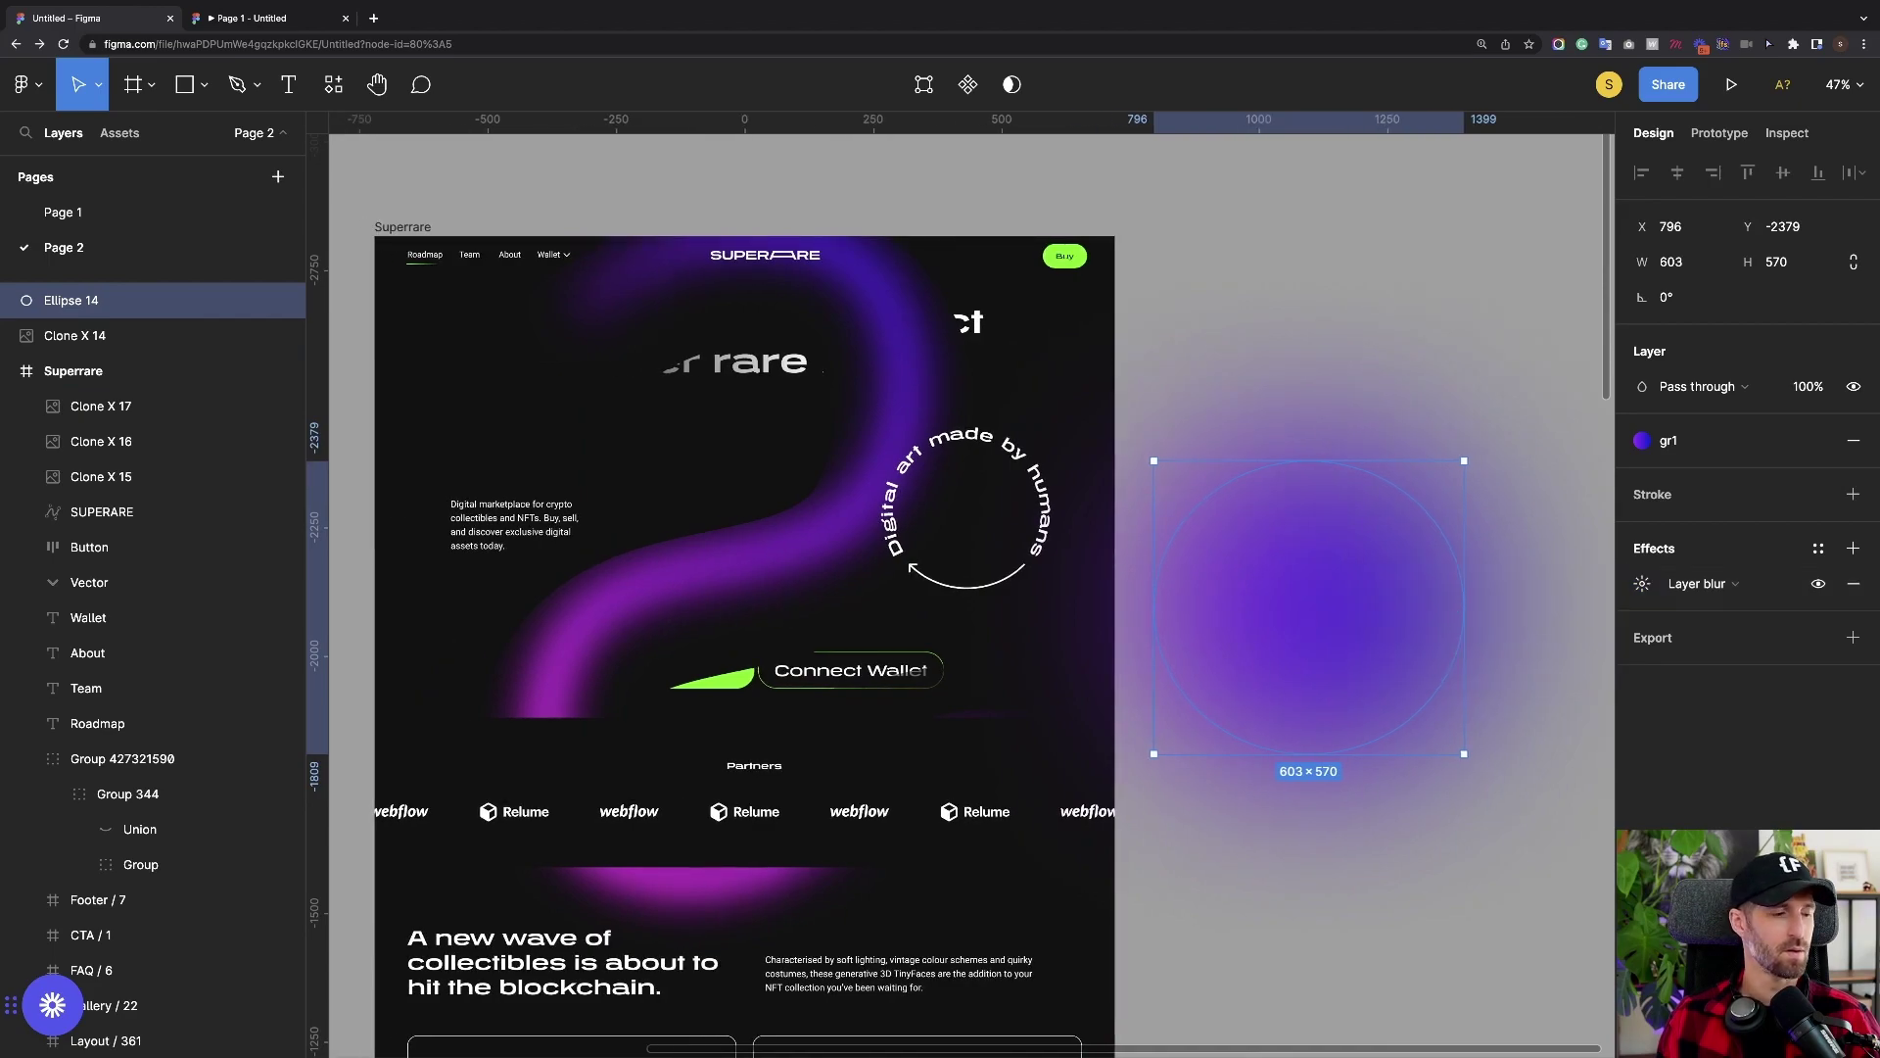
Move the blurred ellipse into the Superrare frame over the Partners section, send it to the back and place it at X 139, Y 949
drag(1308, 608, 600, 809)
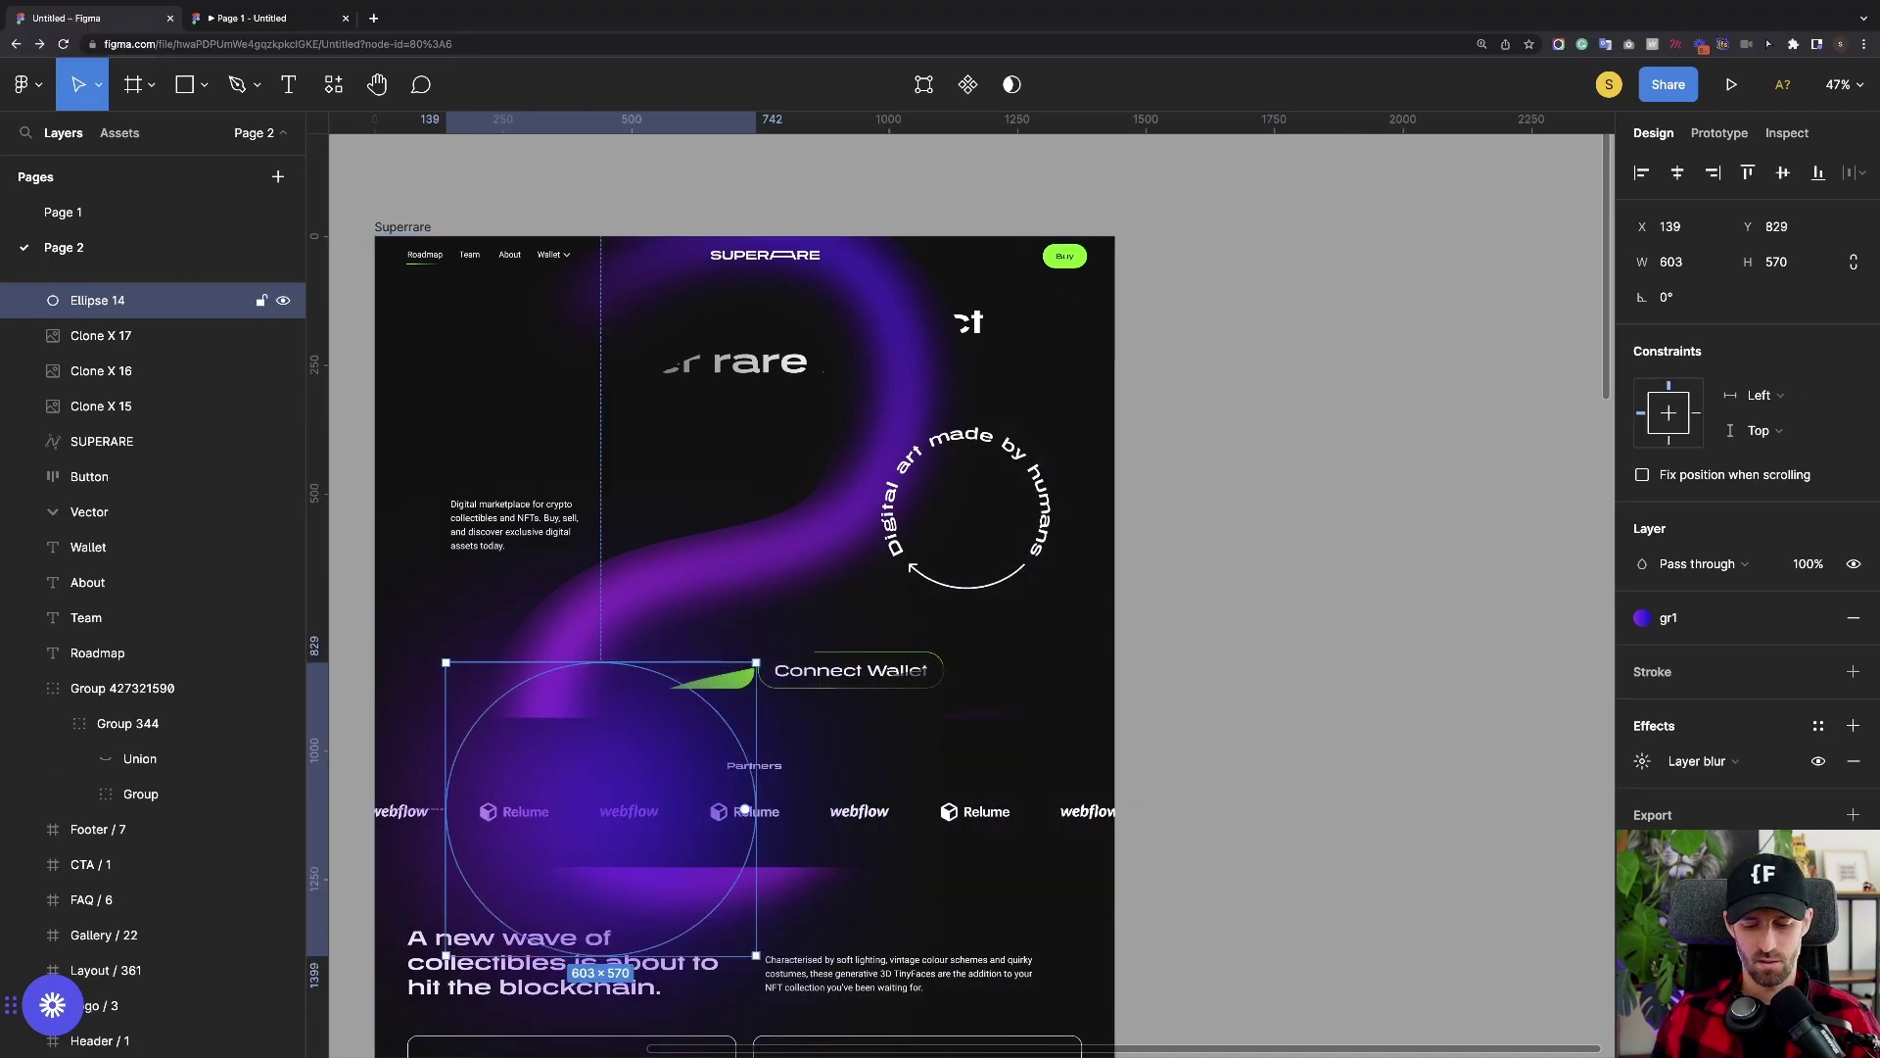
key(super+alt+bracketleft)
drag(745, 809, 745, 855)
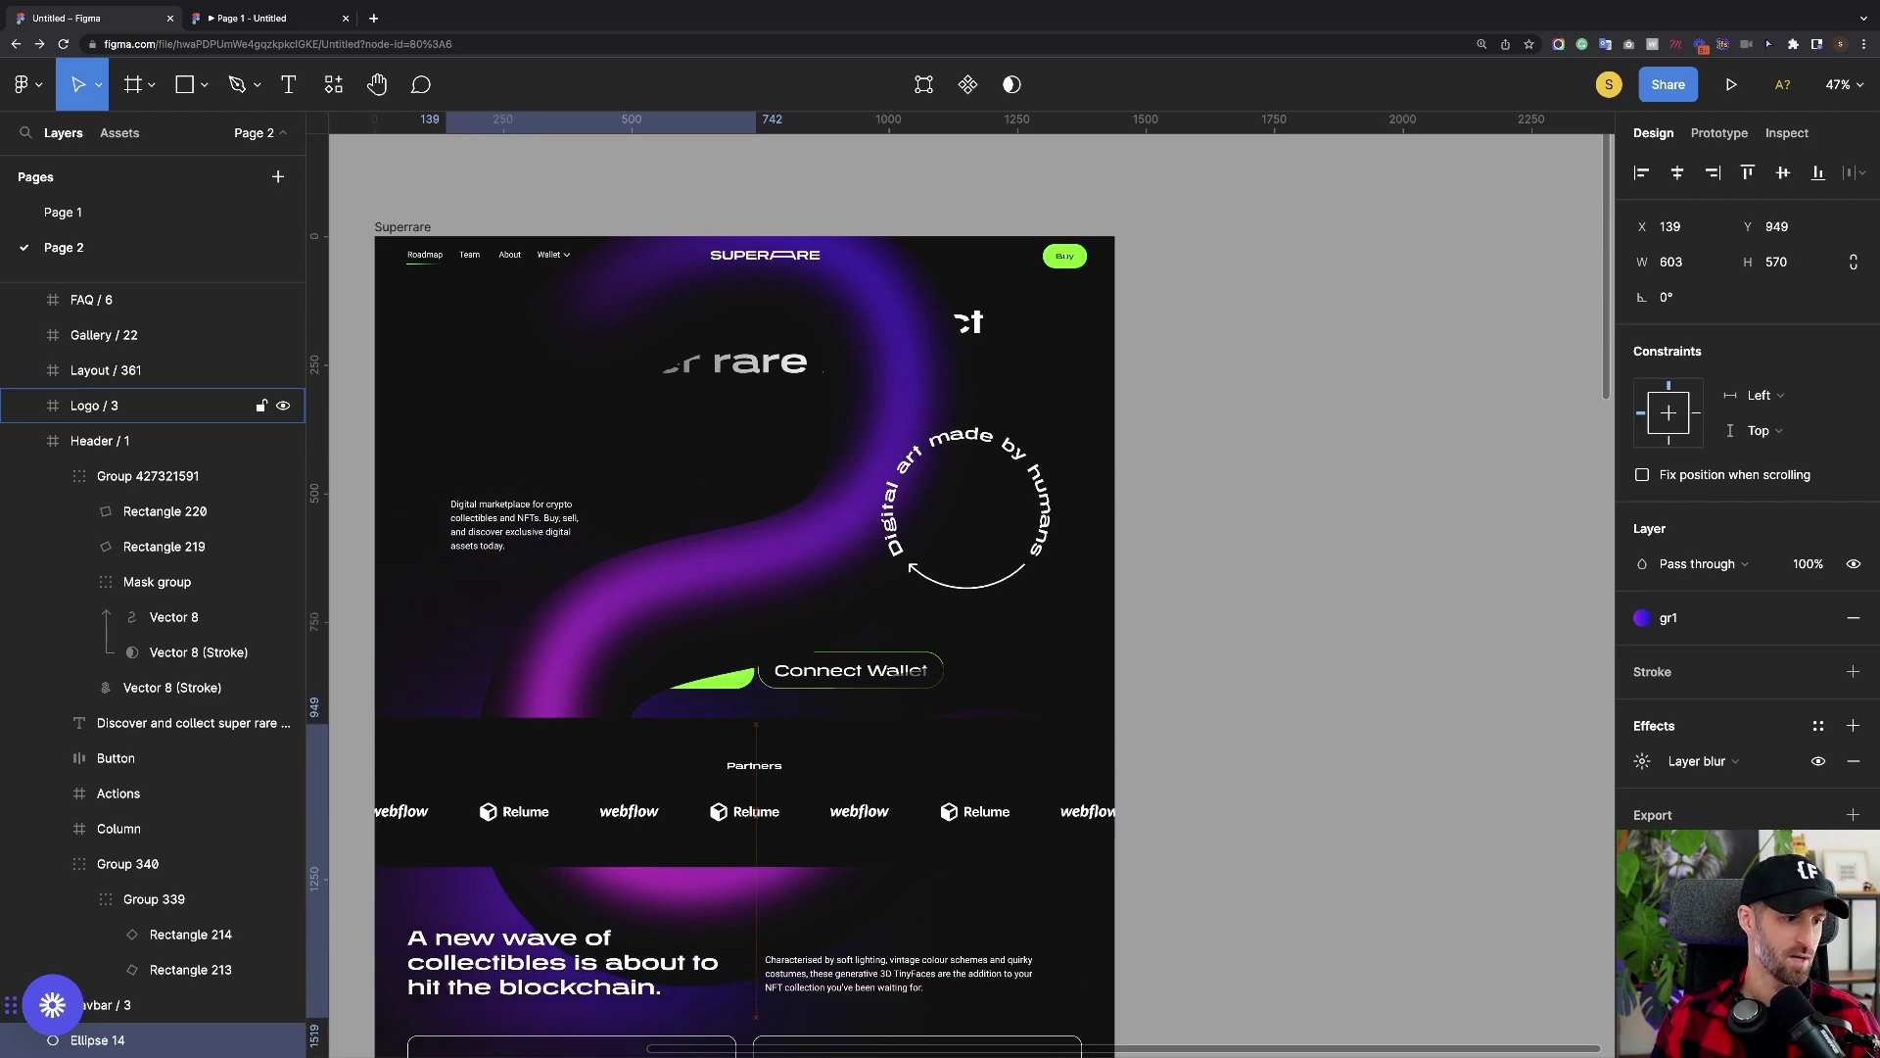
Nudge the blurred ellipse behind the Partners section to X 169, Y 929
key(shift+Right)
key(shift+Right)
key(shift+Right)
key(shift+Right)
key(shift+Right)
key(shift+Left)
key(shift+Left)
Duplicate the blurred ellipse to the back of the Header / 1 frame at X 727, Y 176 and shrink the copy to 561 × 530
scroll(861, 588, down, 2)
scroll(861, 588, left, 2)
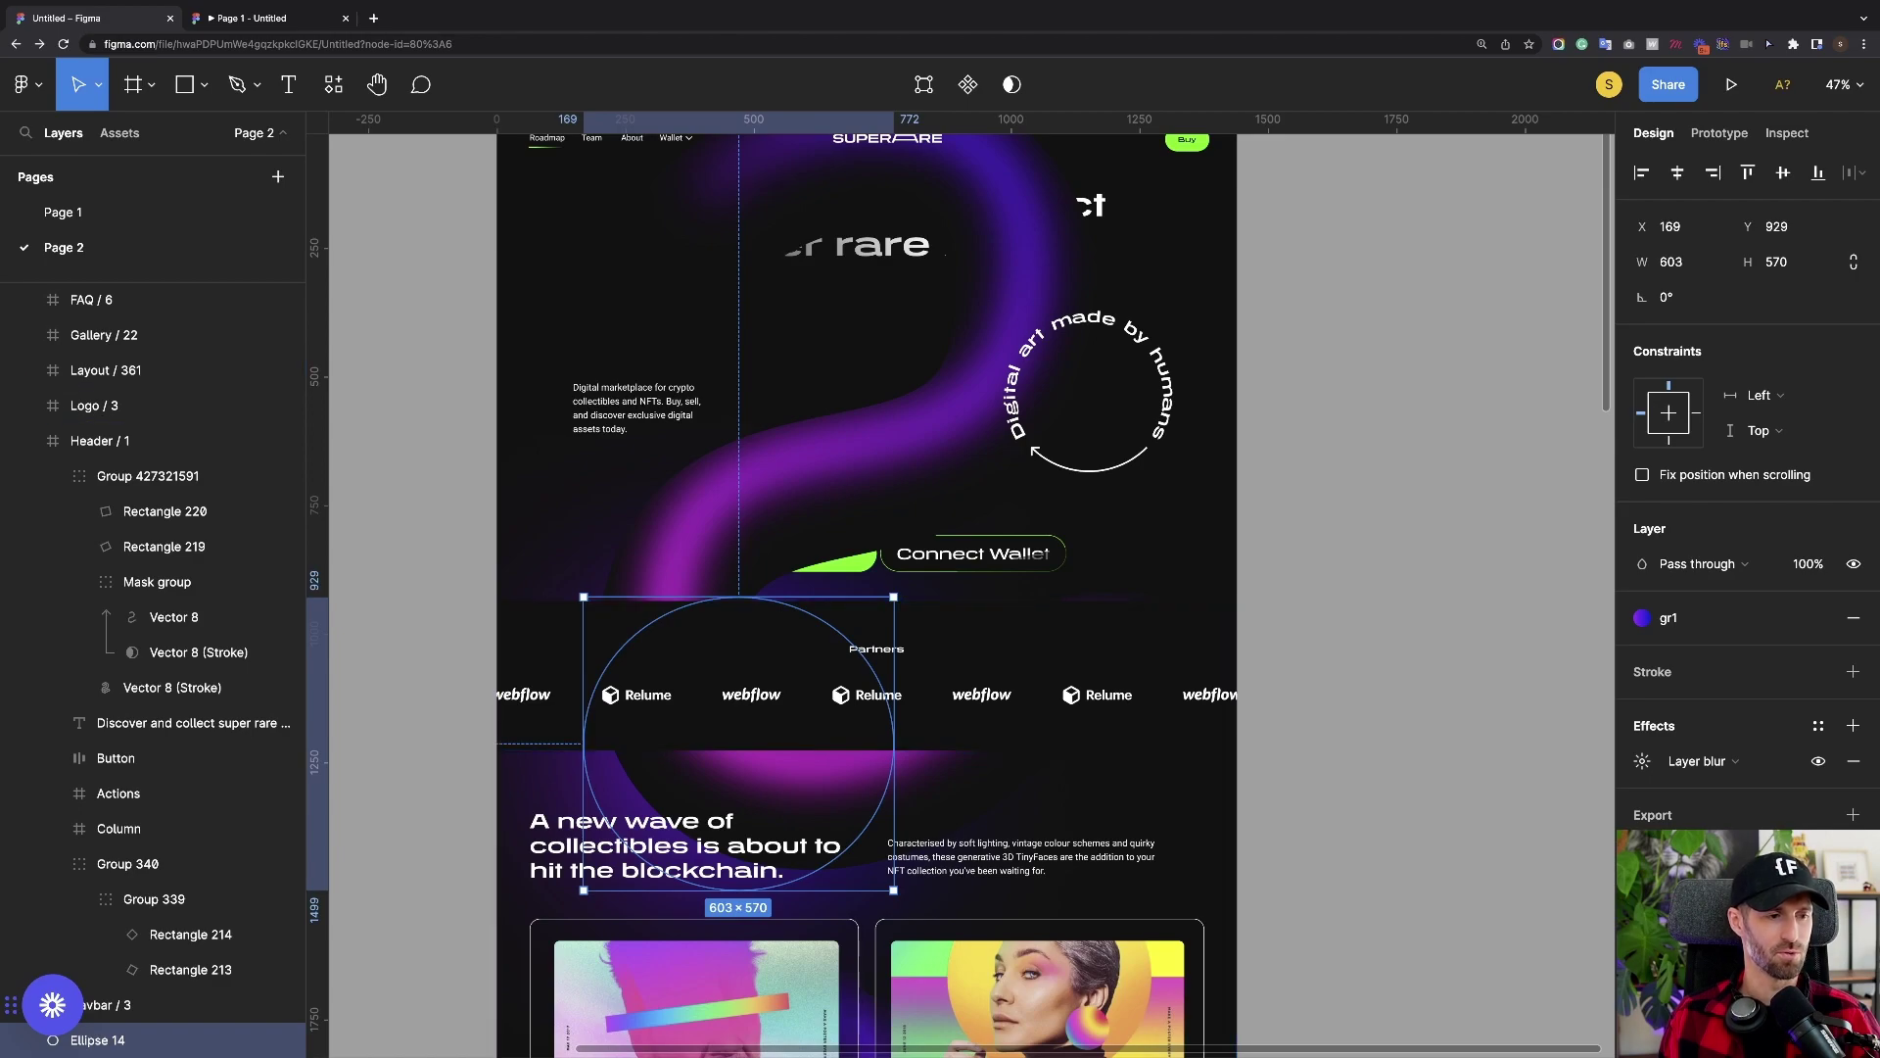
scroll(862, 588, up, 2)
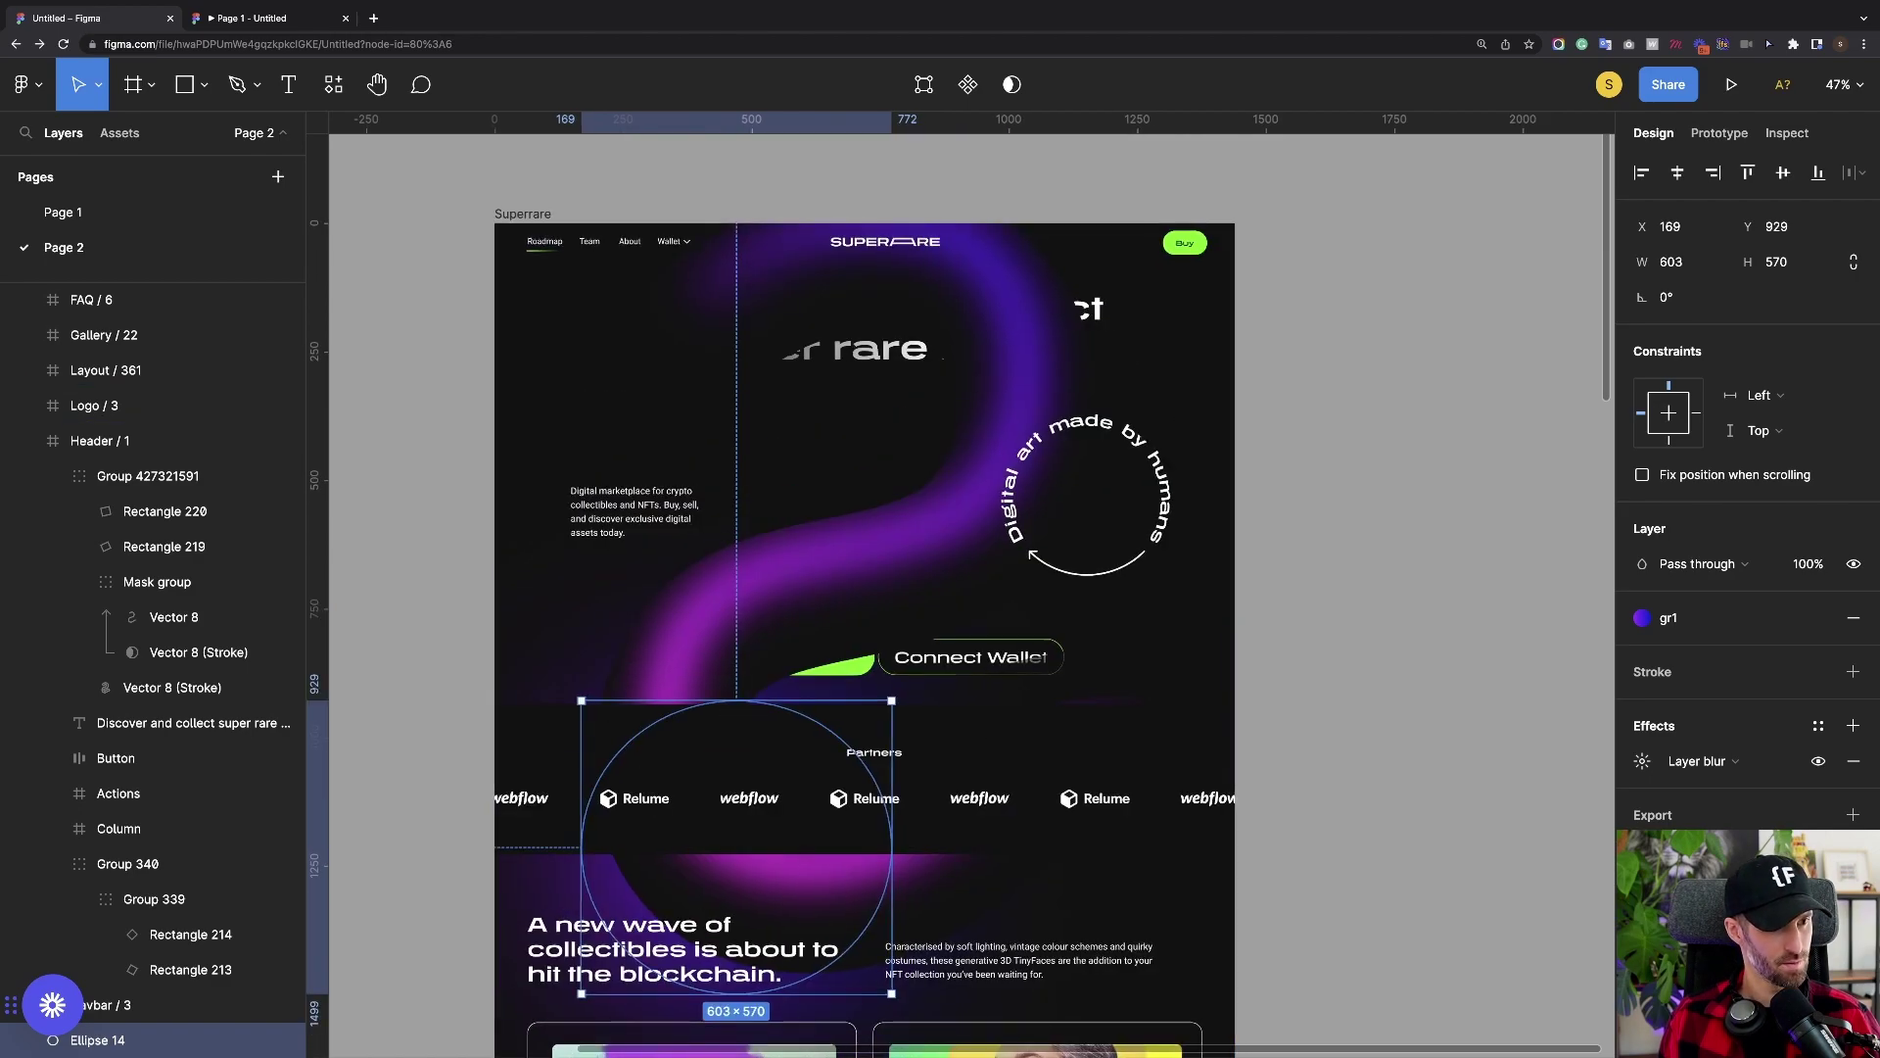
scroll(832, 823, up, 1)
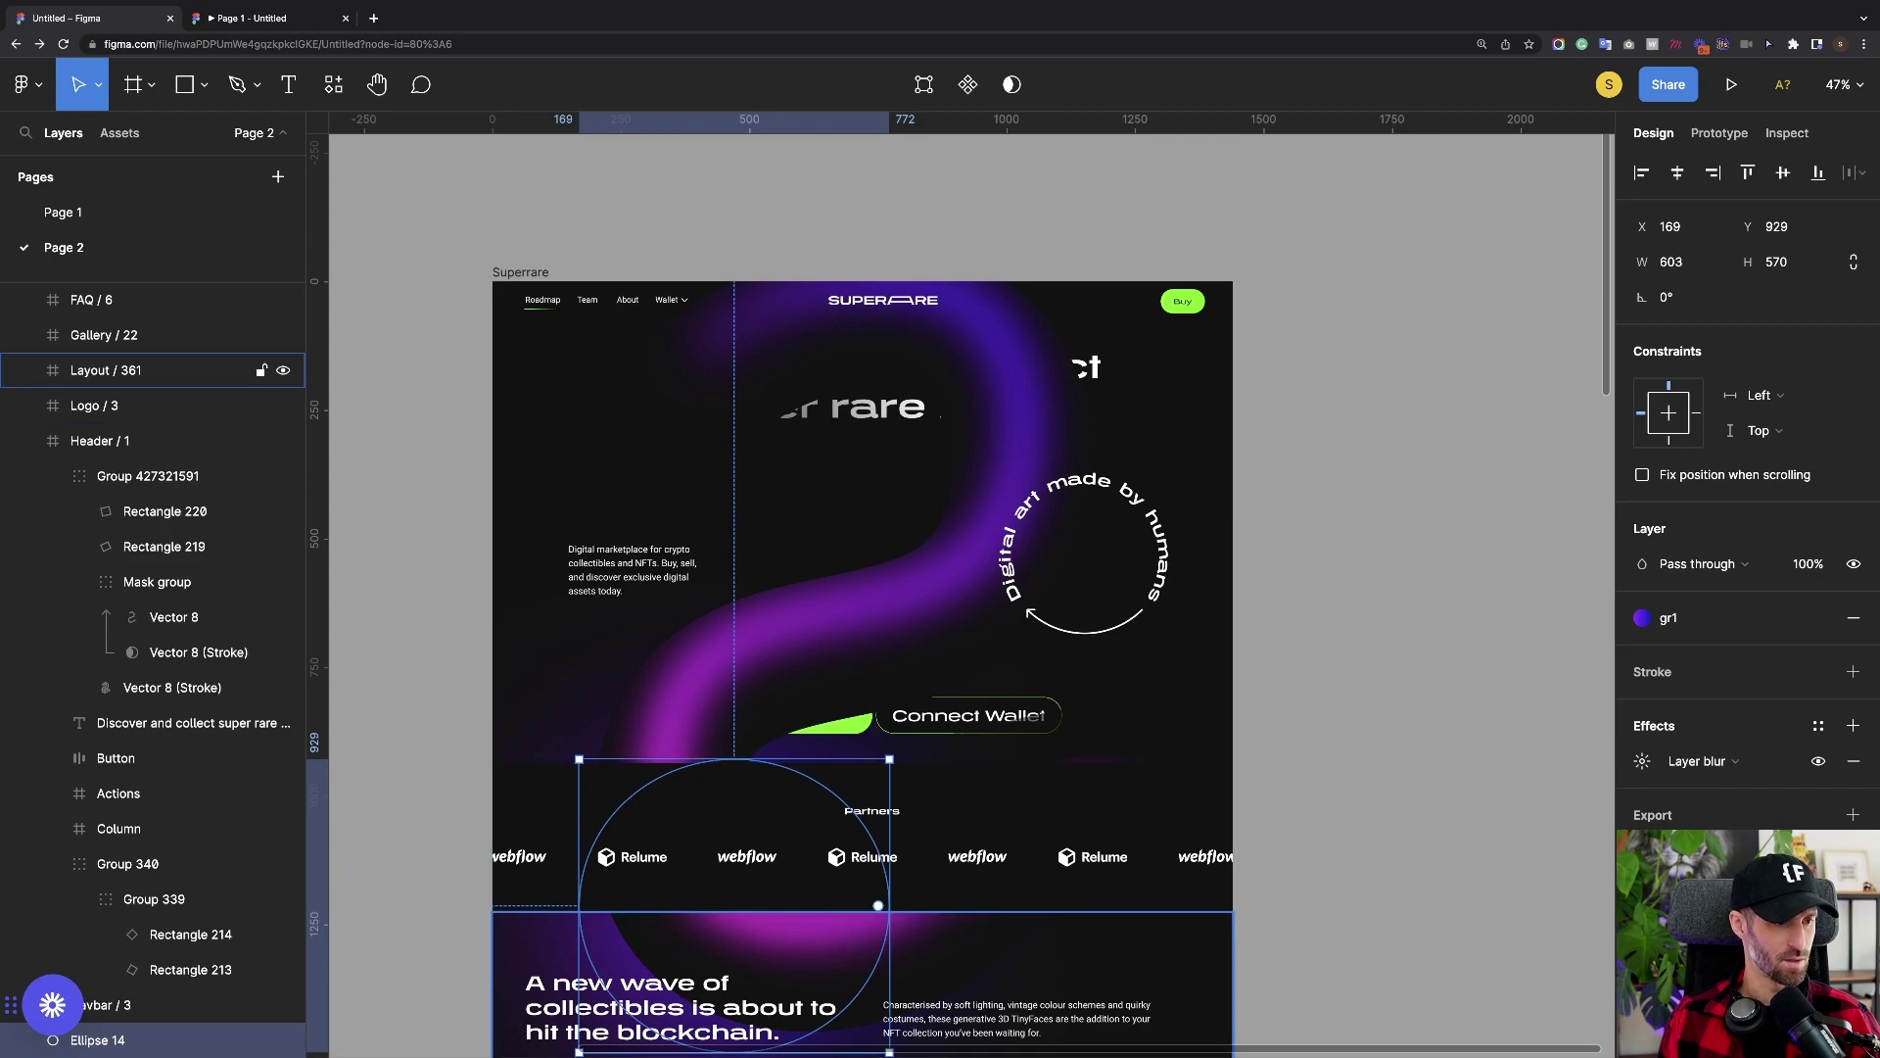
alt+drag(735, 906, 734, 582)
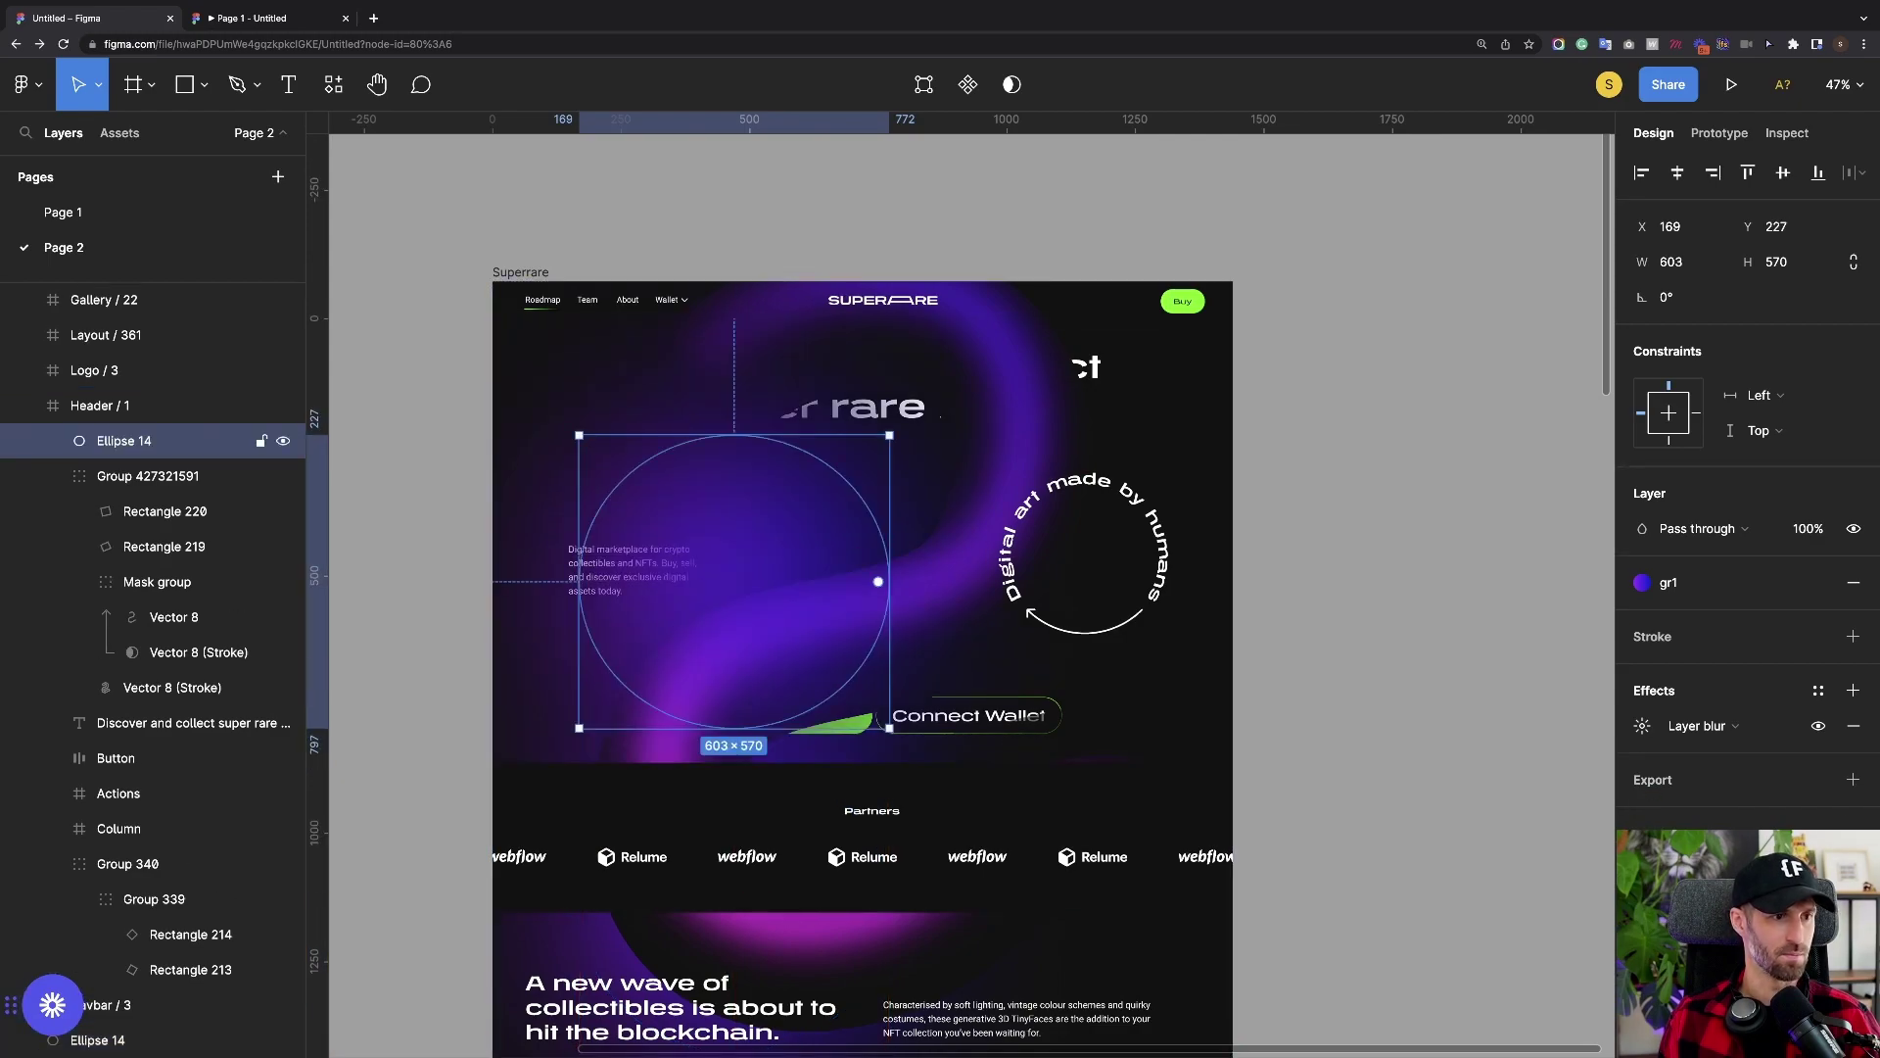
drag(877, 723, 1164, 700)
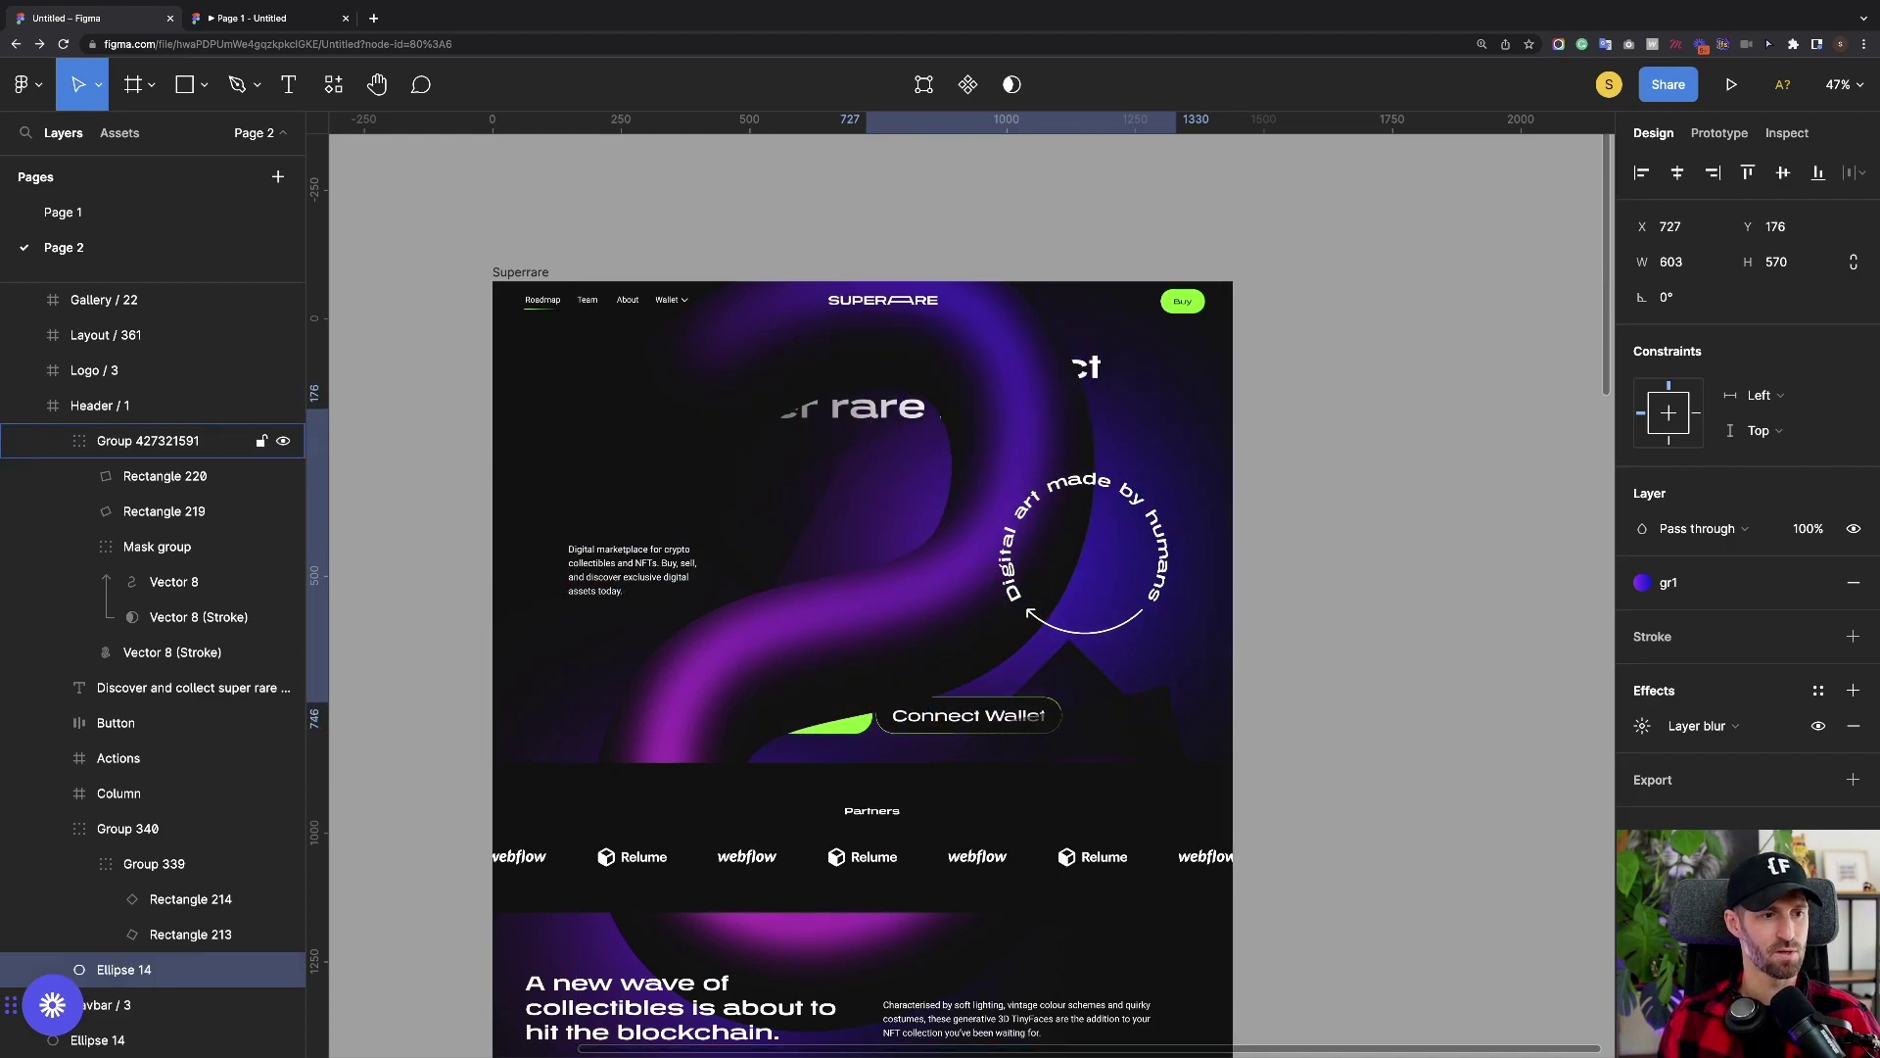
scroll(973, 576, up, 5)
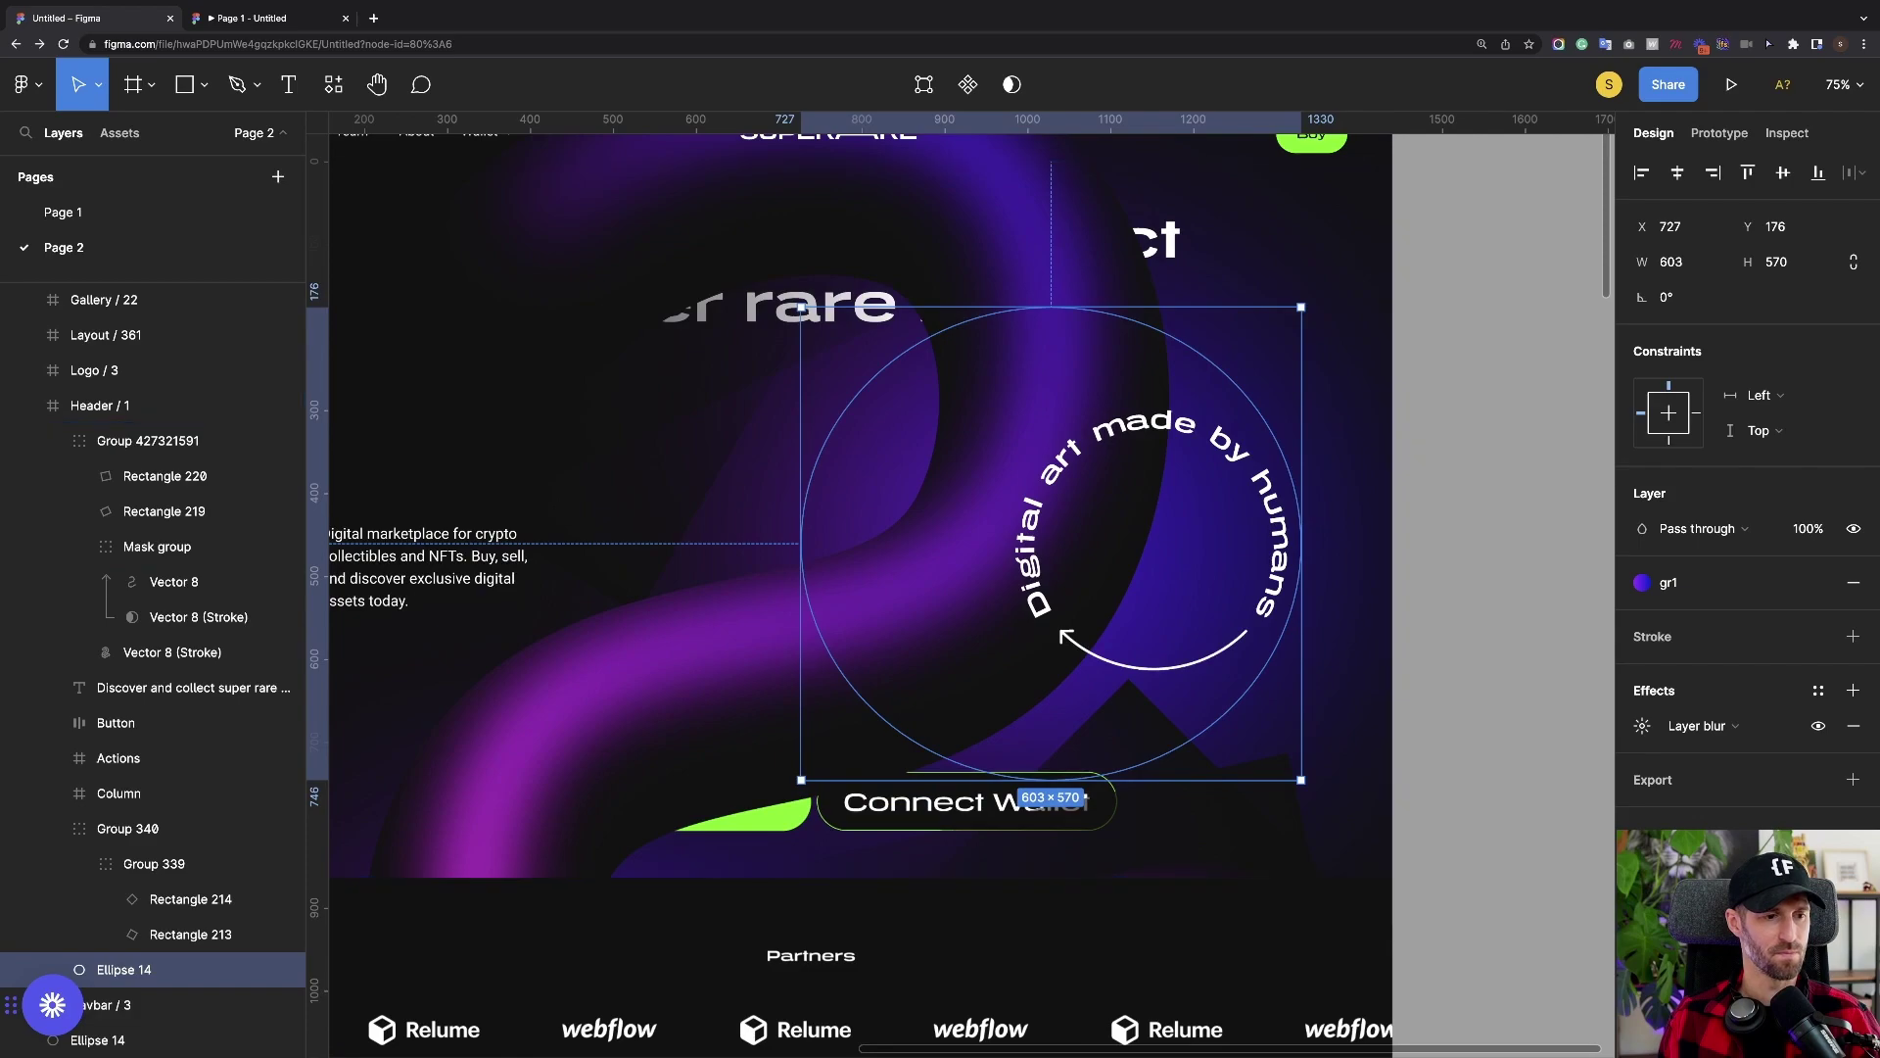
drag(1300, 780, 1267, 746)
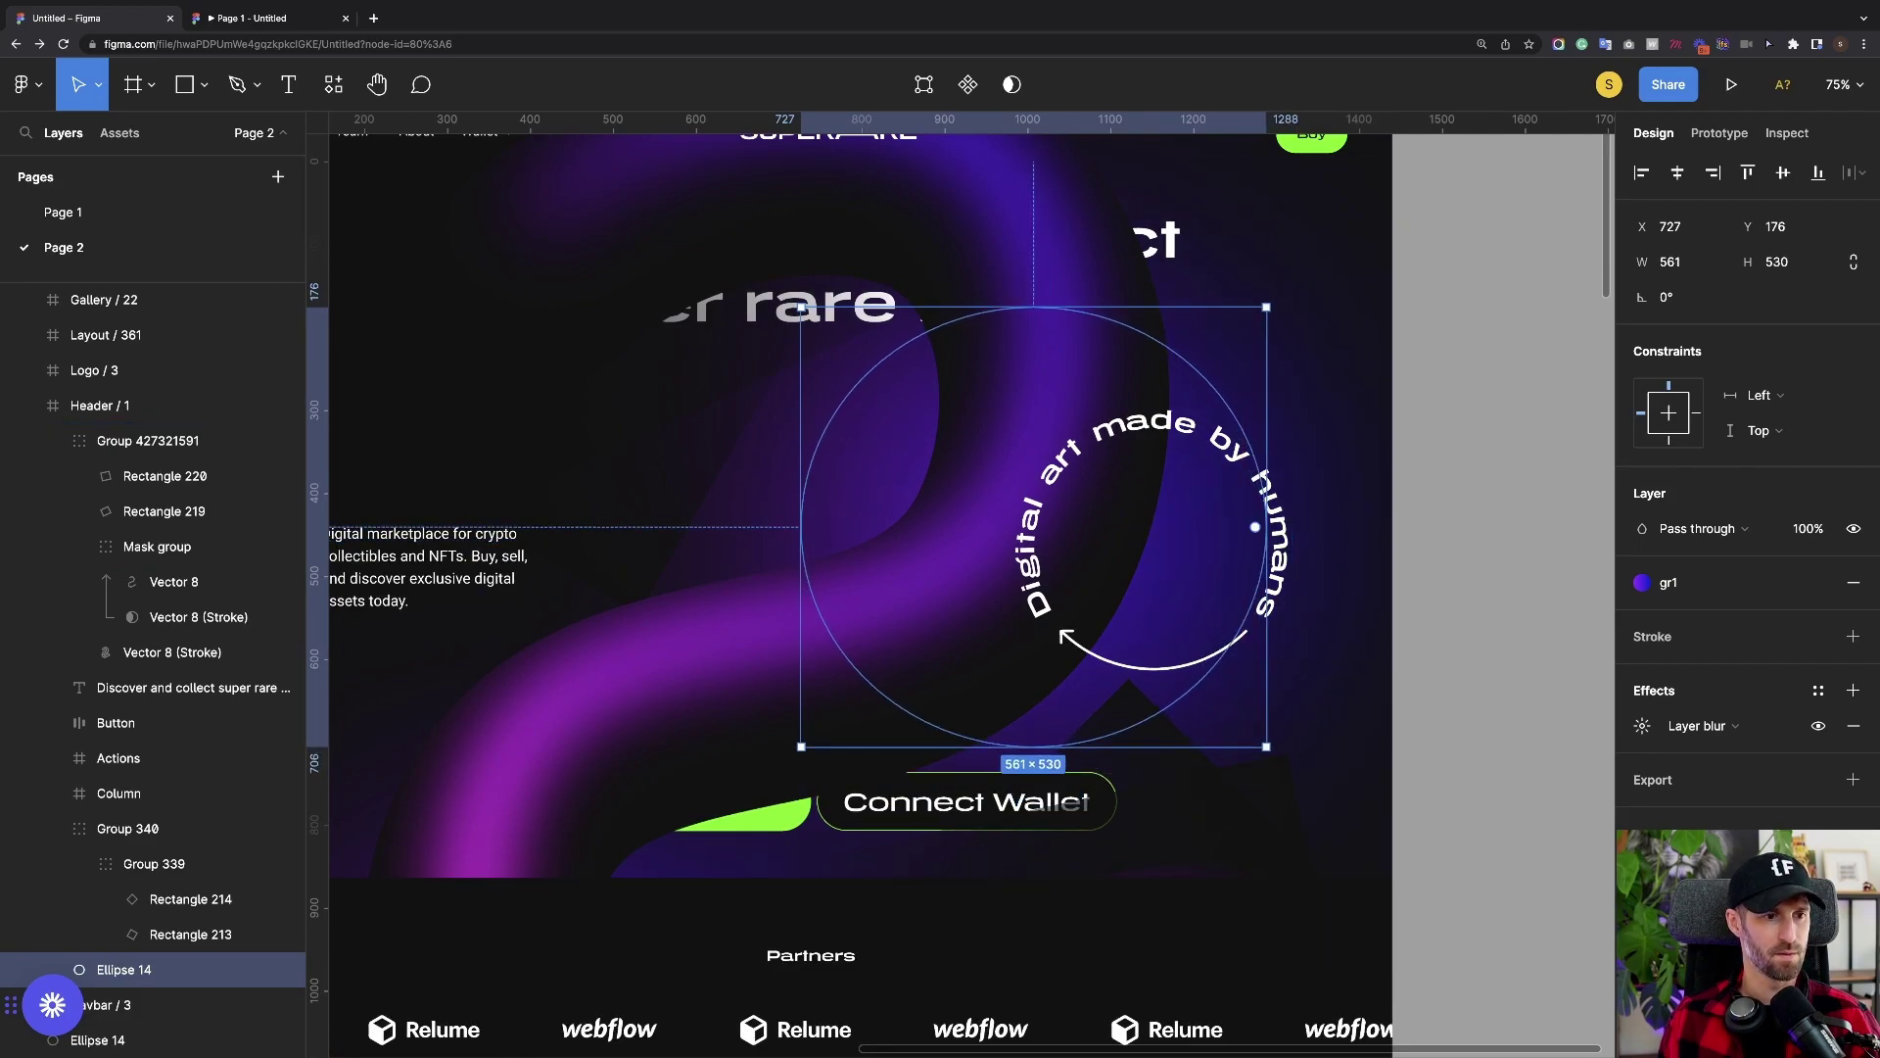
Reshape Rectangle 214 in the header by pulling its upper corner point outward until the shape measures about 398.49 × 532.8
scroll(1267, 747, down, 2)
click(187, 898)
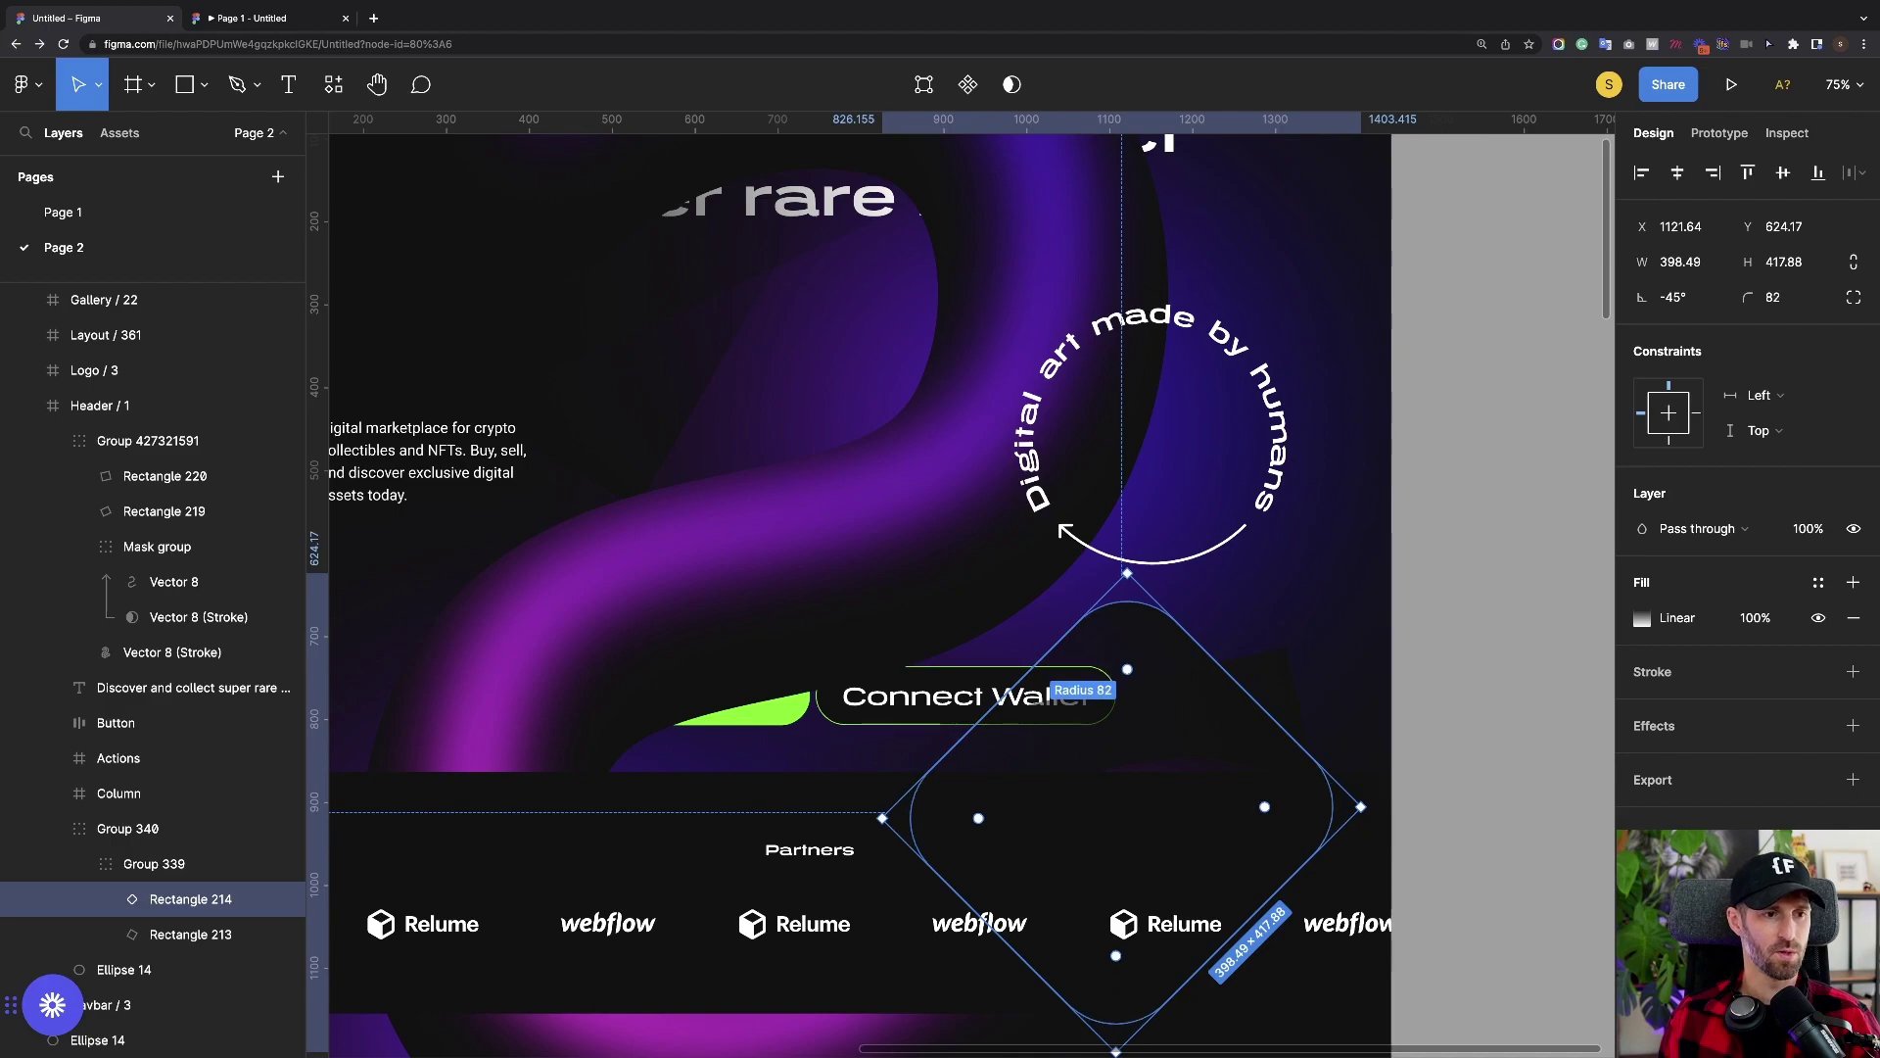
key(Return)
mouse_move(1128, 573)
mouse_down()
mouse_move(1273, 619)
mouse_move(1290, 600)
mouse_up()
key(Escape)
key(Escape)
scroll(1463, 604, down, 3)
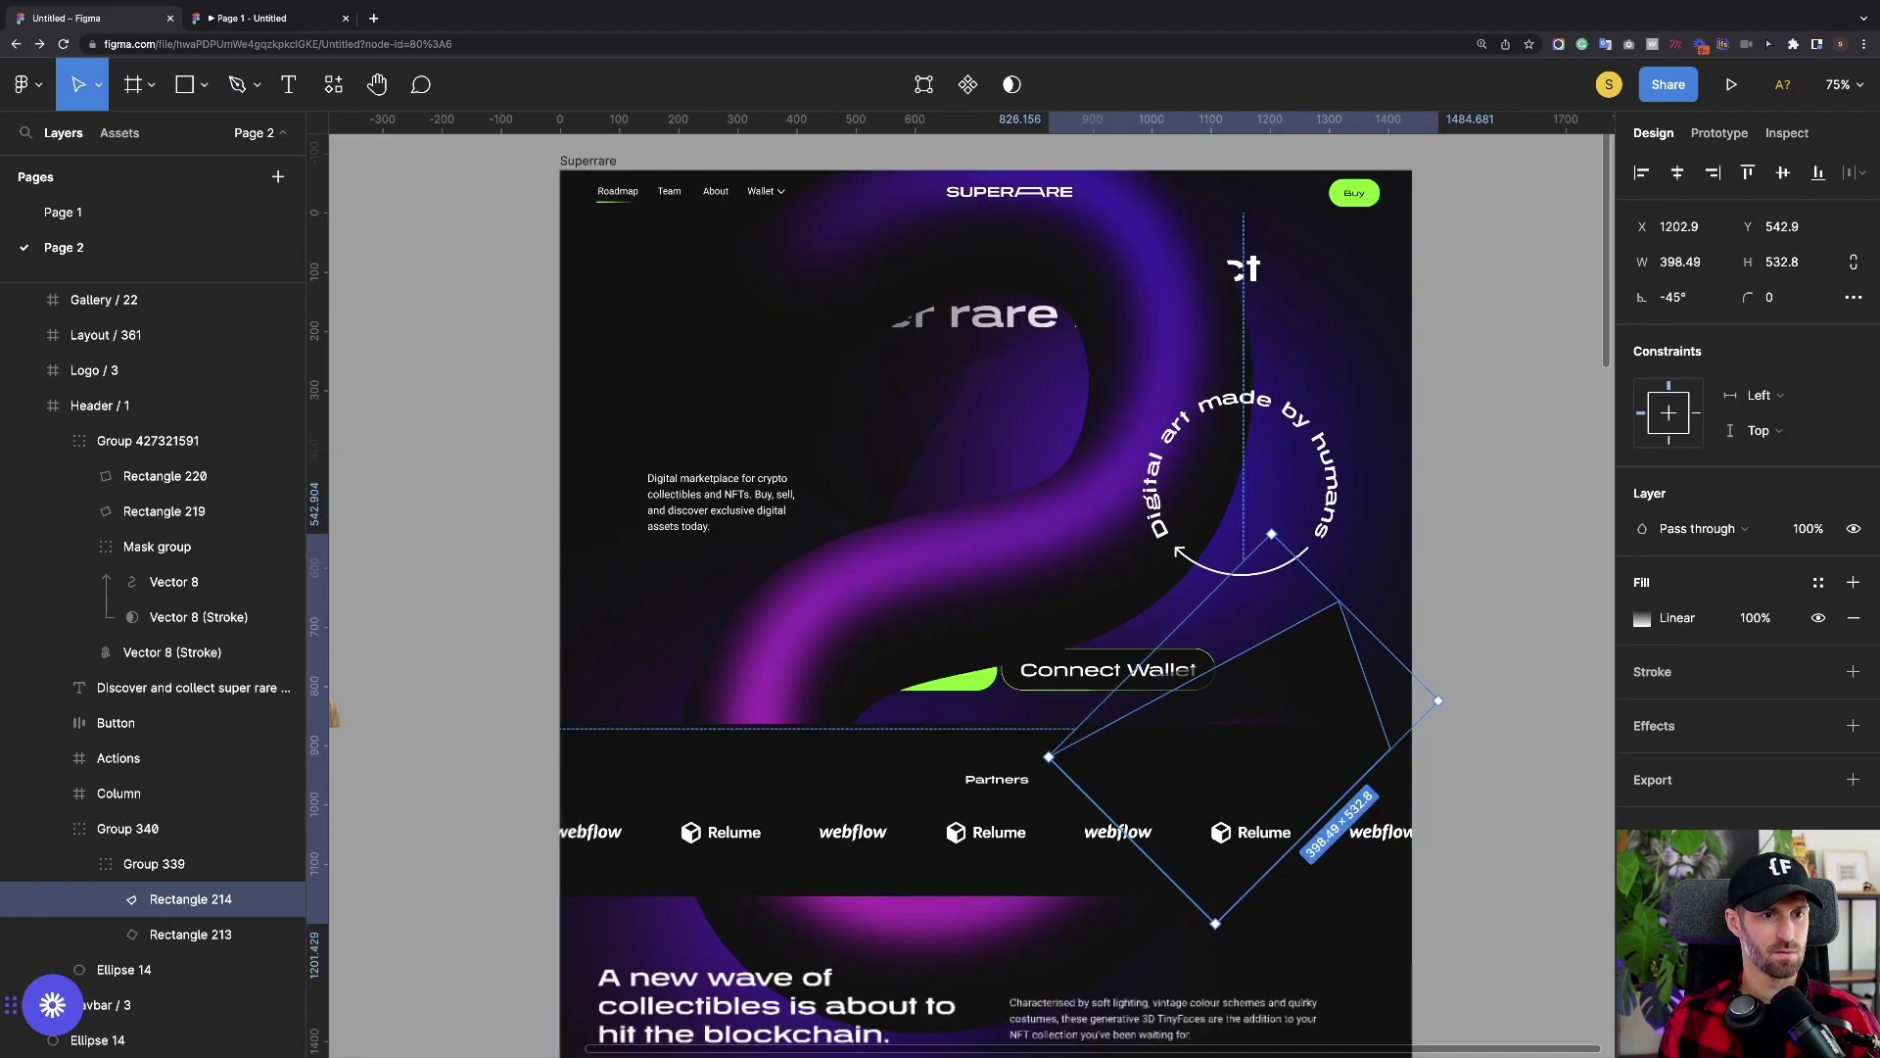
scroll(1449, 596, down, 1)
Delete Rectangle 214 and Rectangle 220 from the Header / 1 frame
click(117, 406)
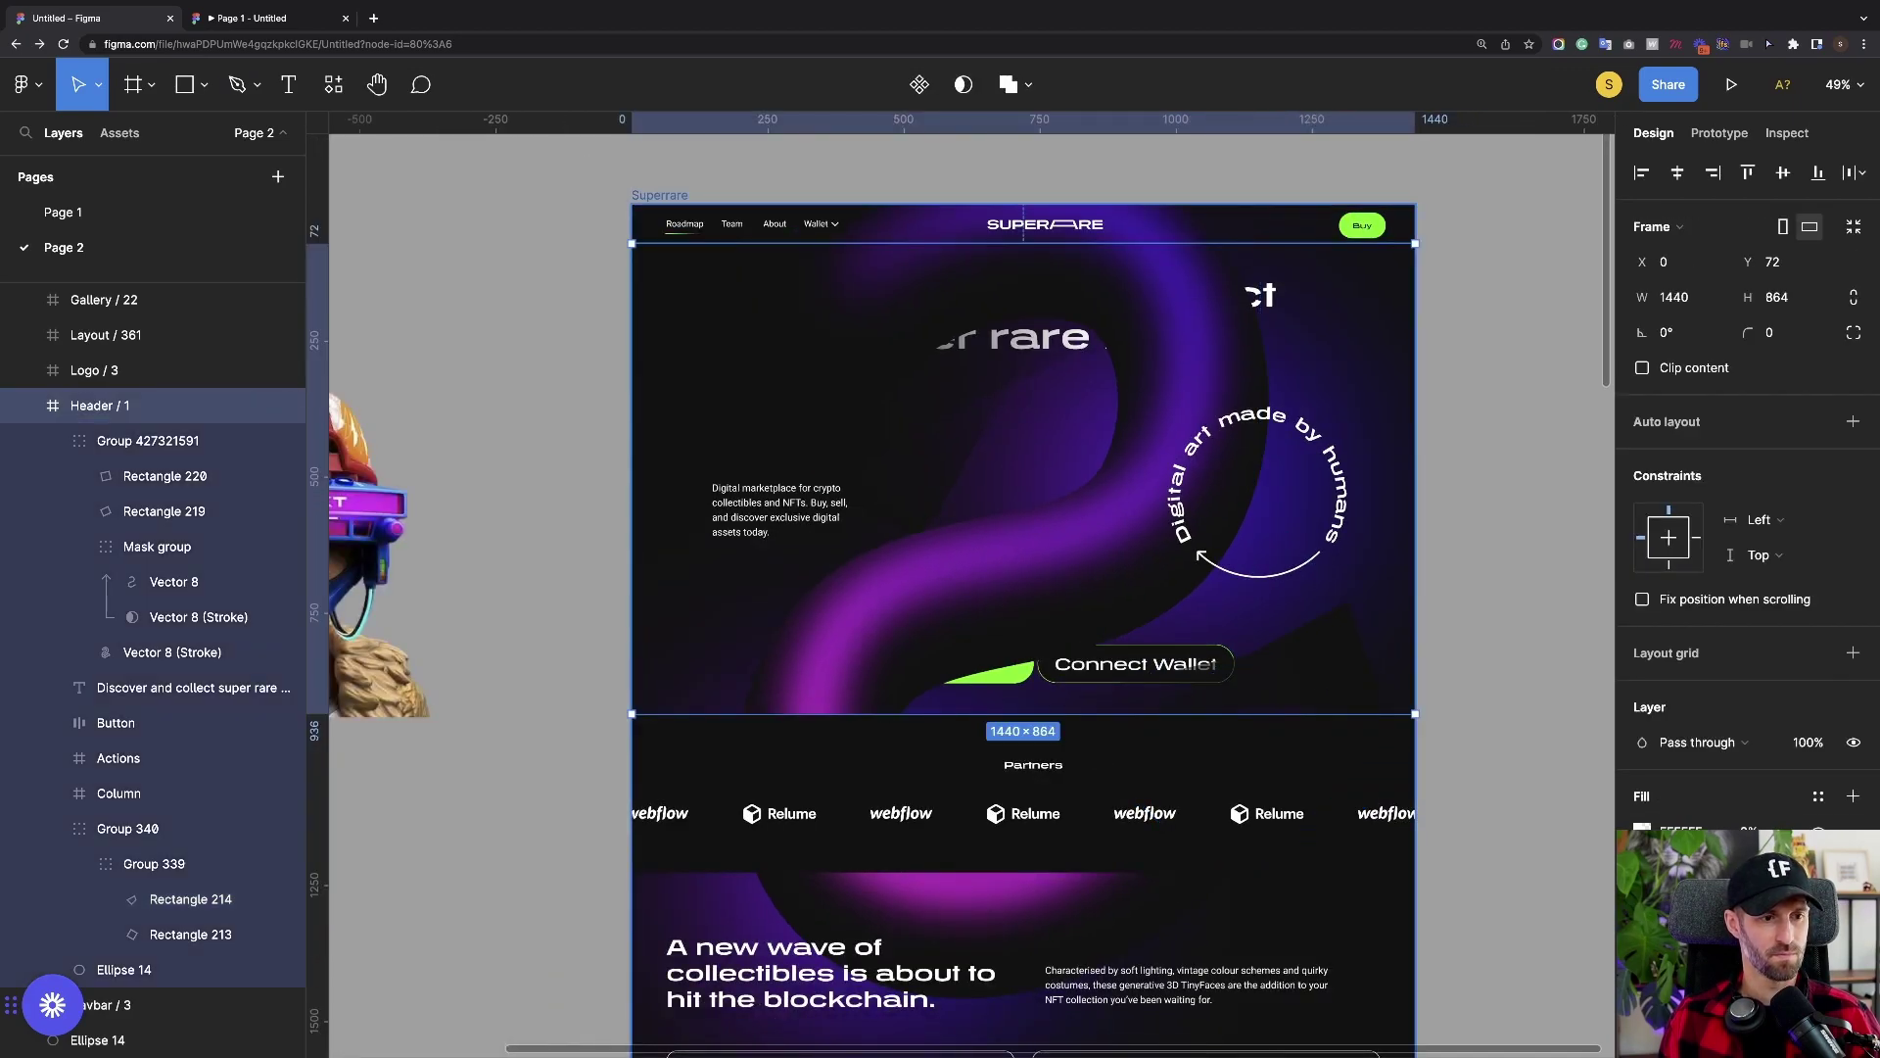
scroll(1412, 678, up, 3)
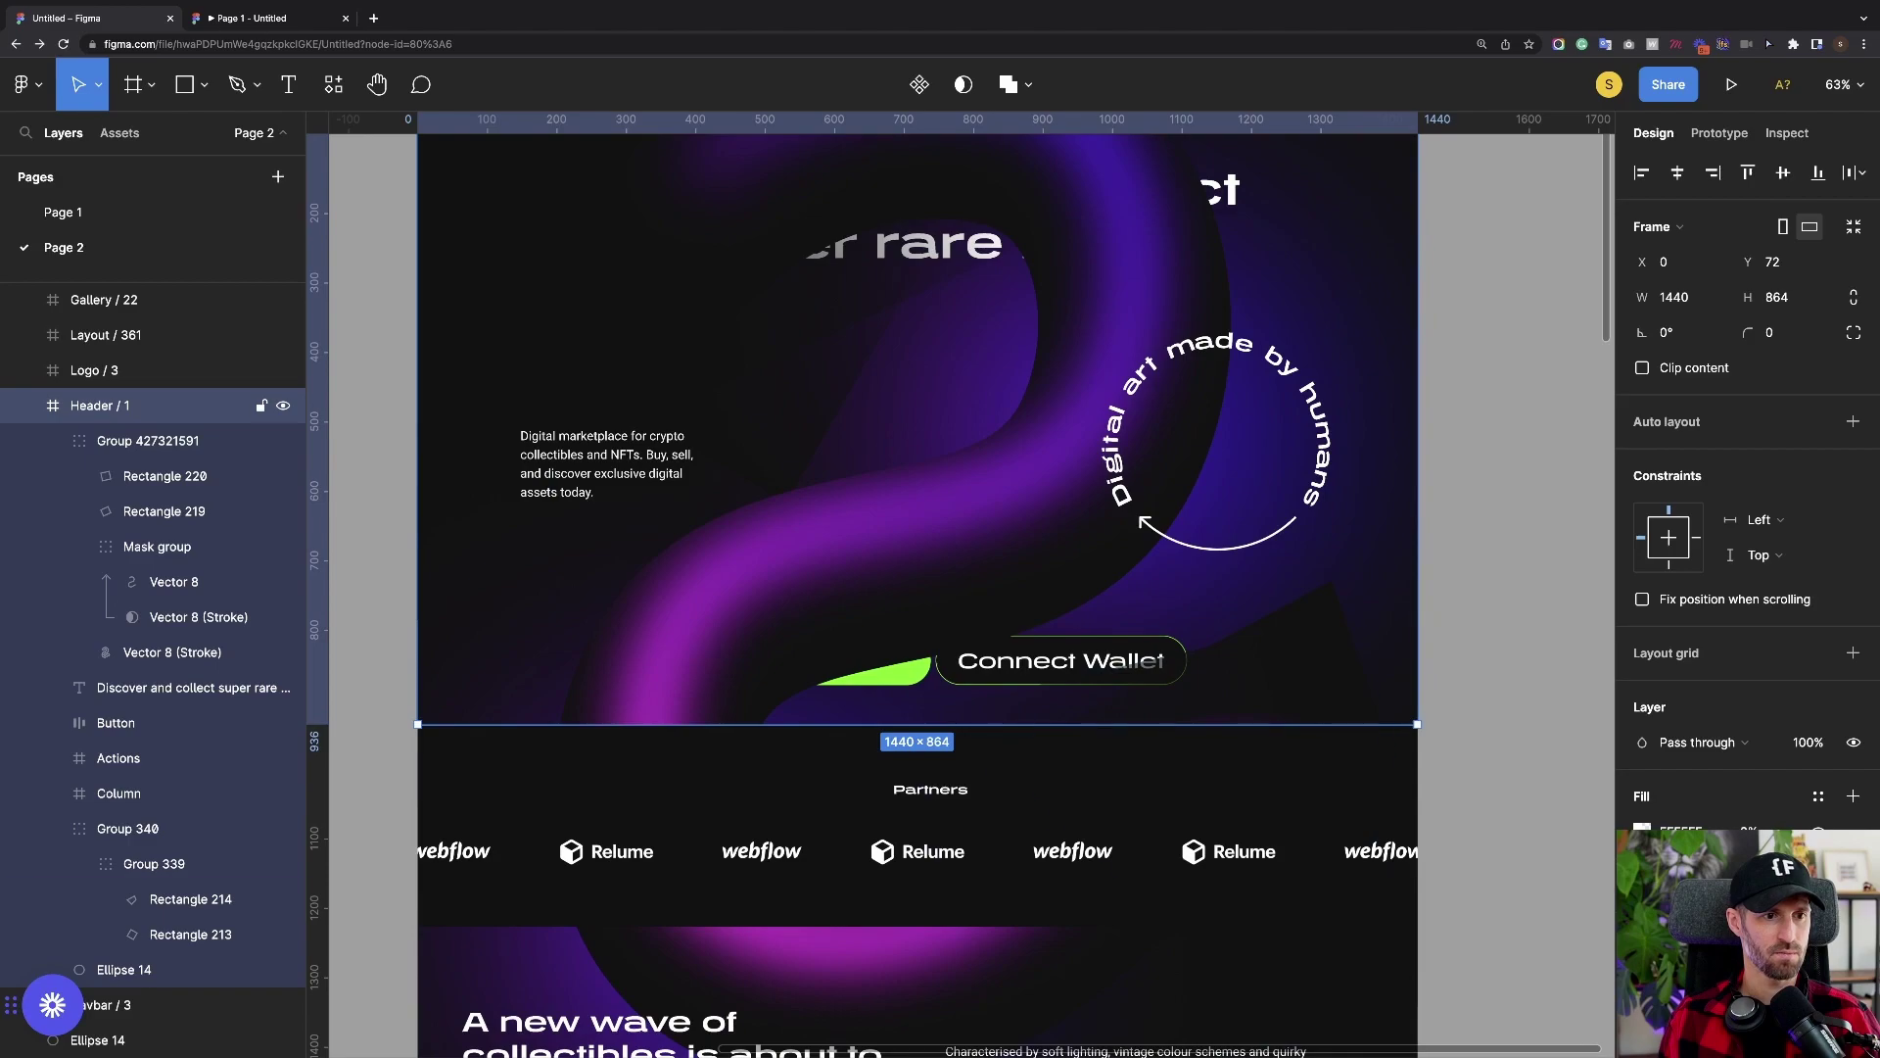
click(191, 899)
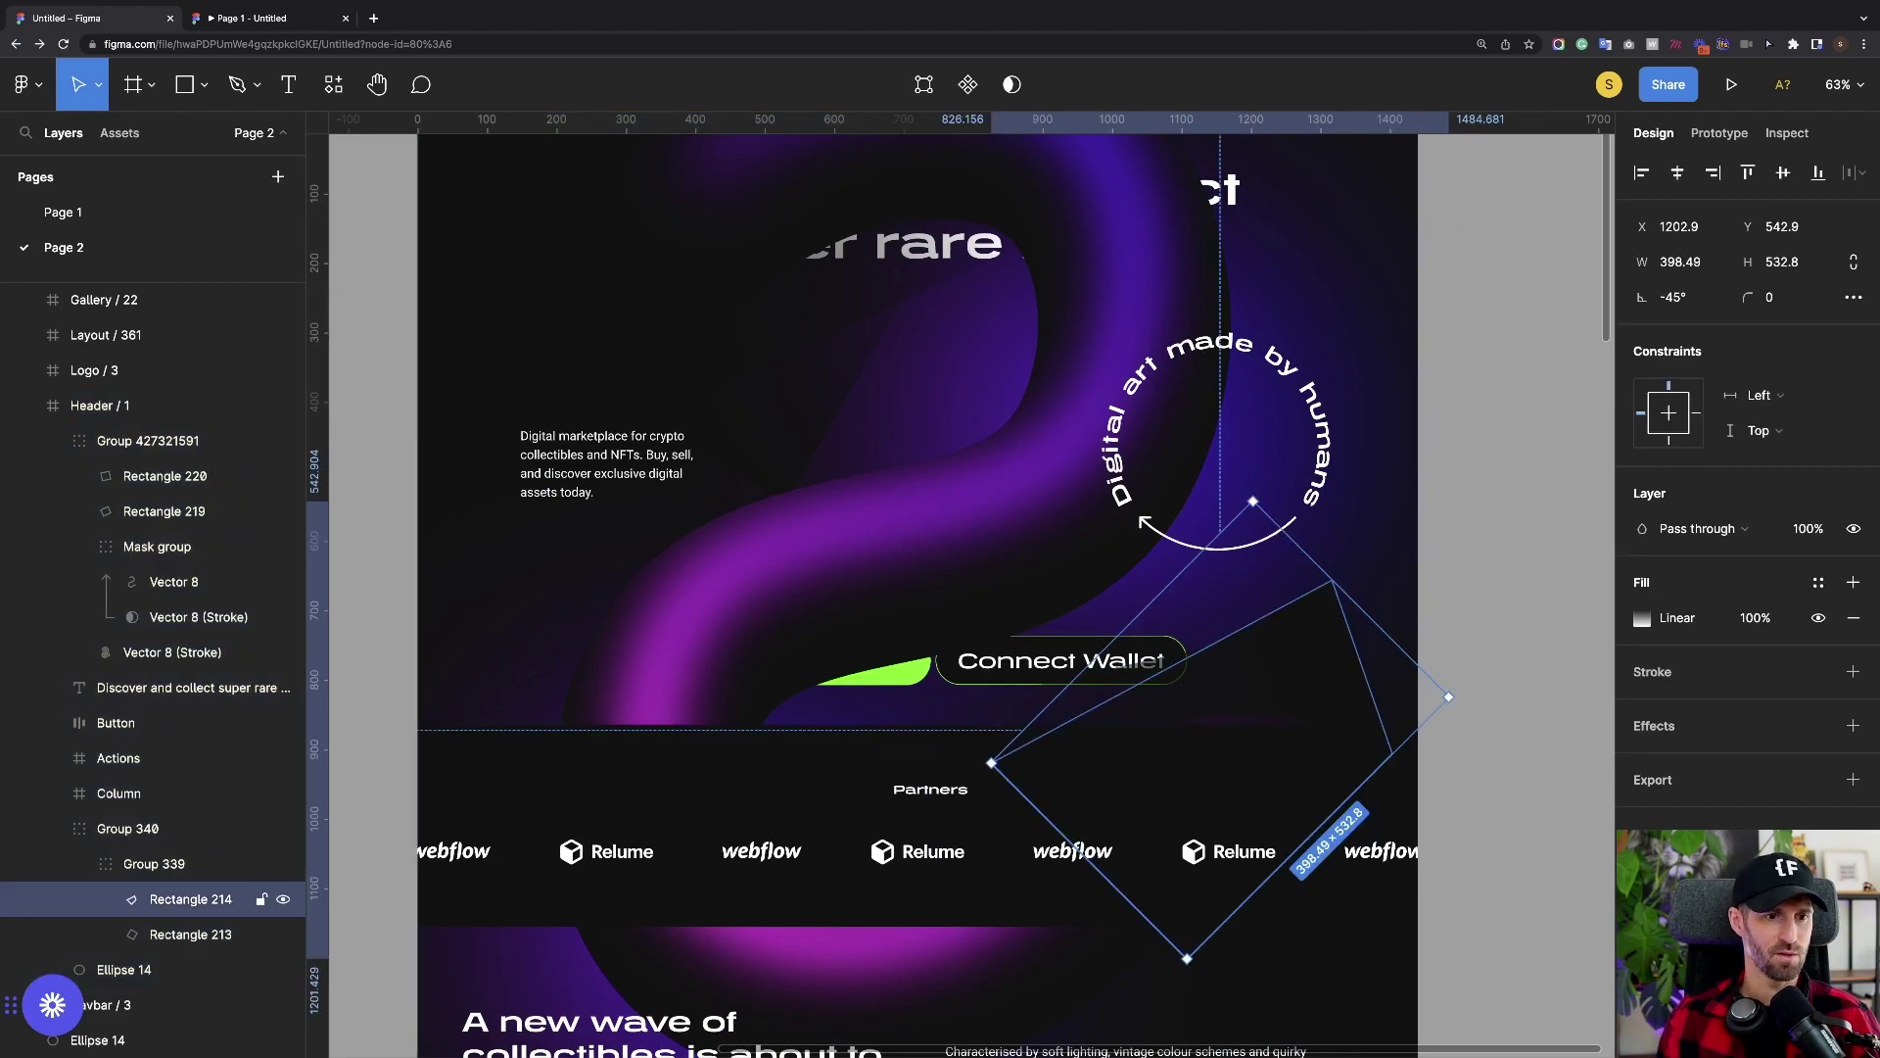
key(Delete)
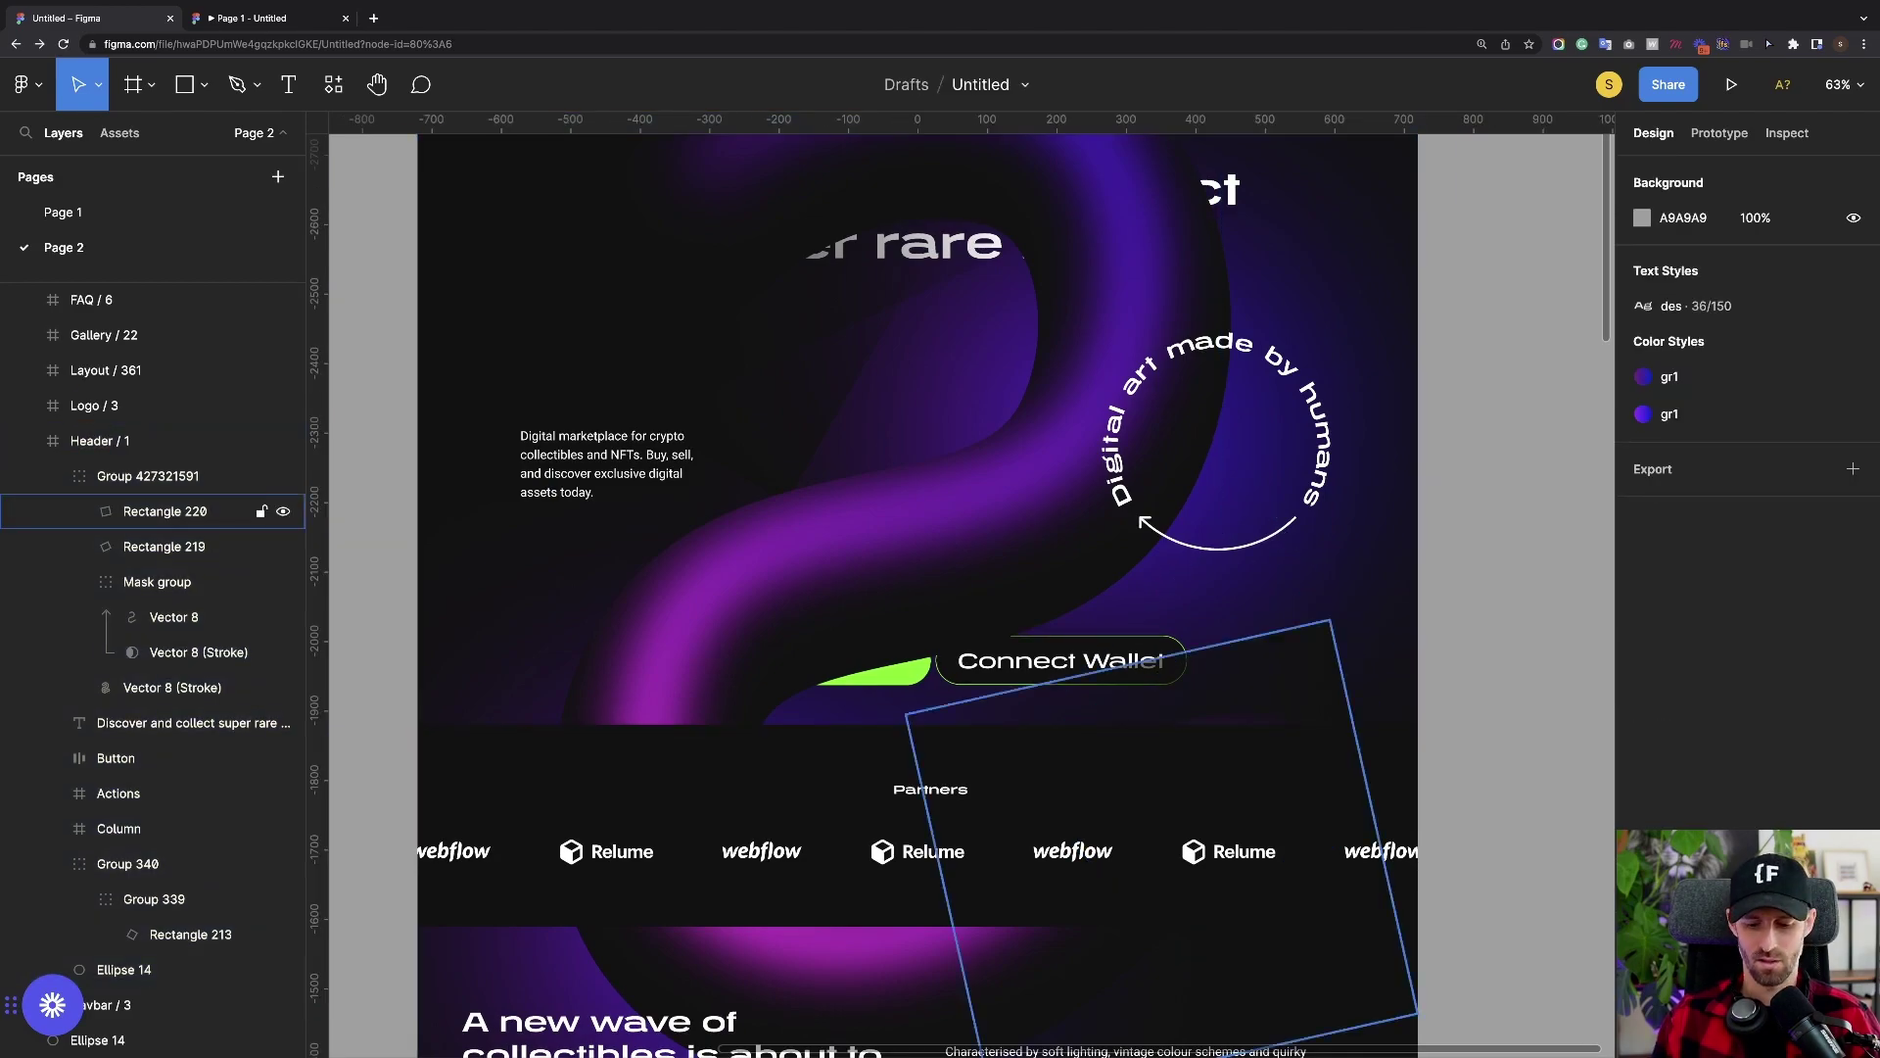
click(167, 511)
key(Delete)
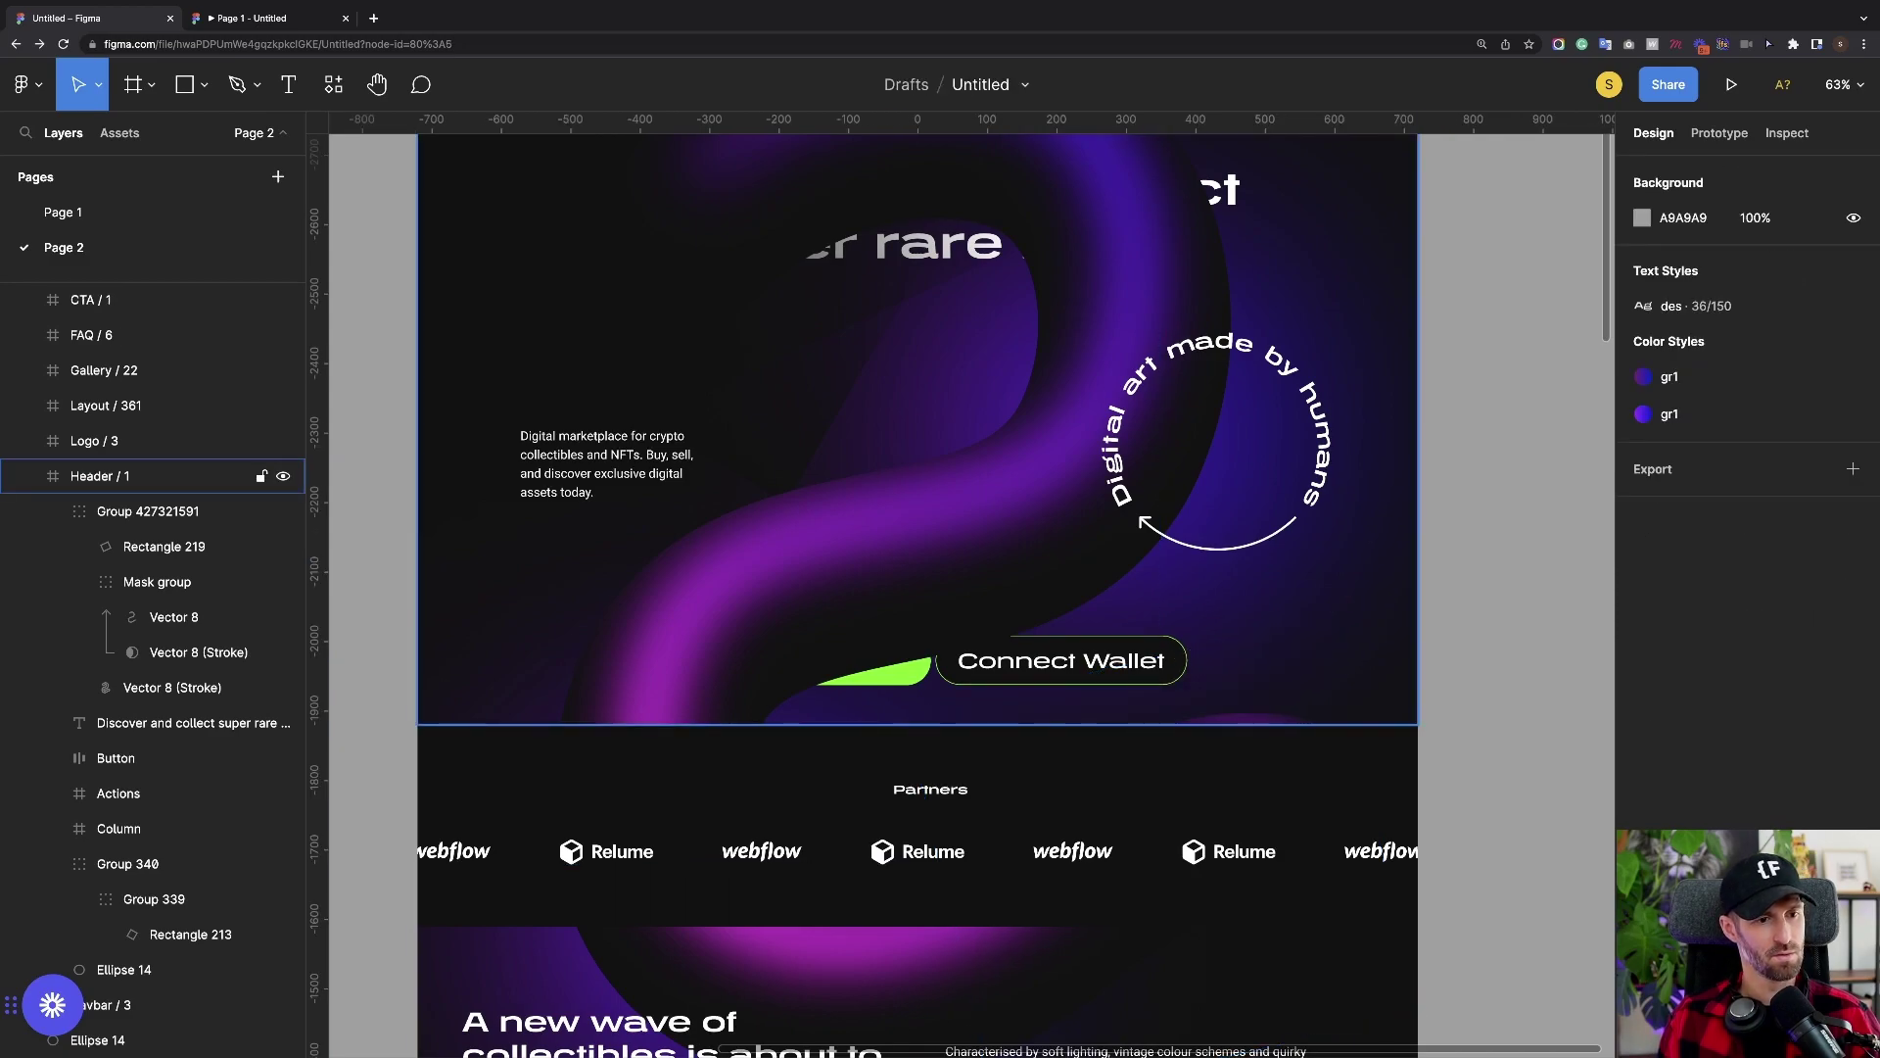
Shift the curve group, Group 427321591, straight down in the header to Y -186
scroll(1270, 630, down, 2)
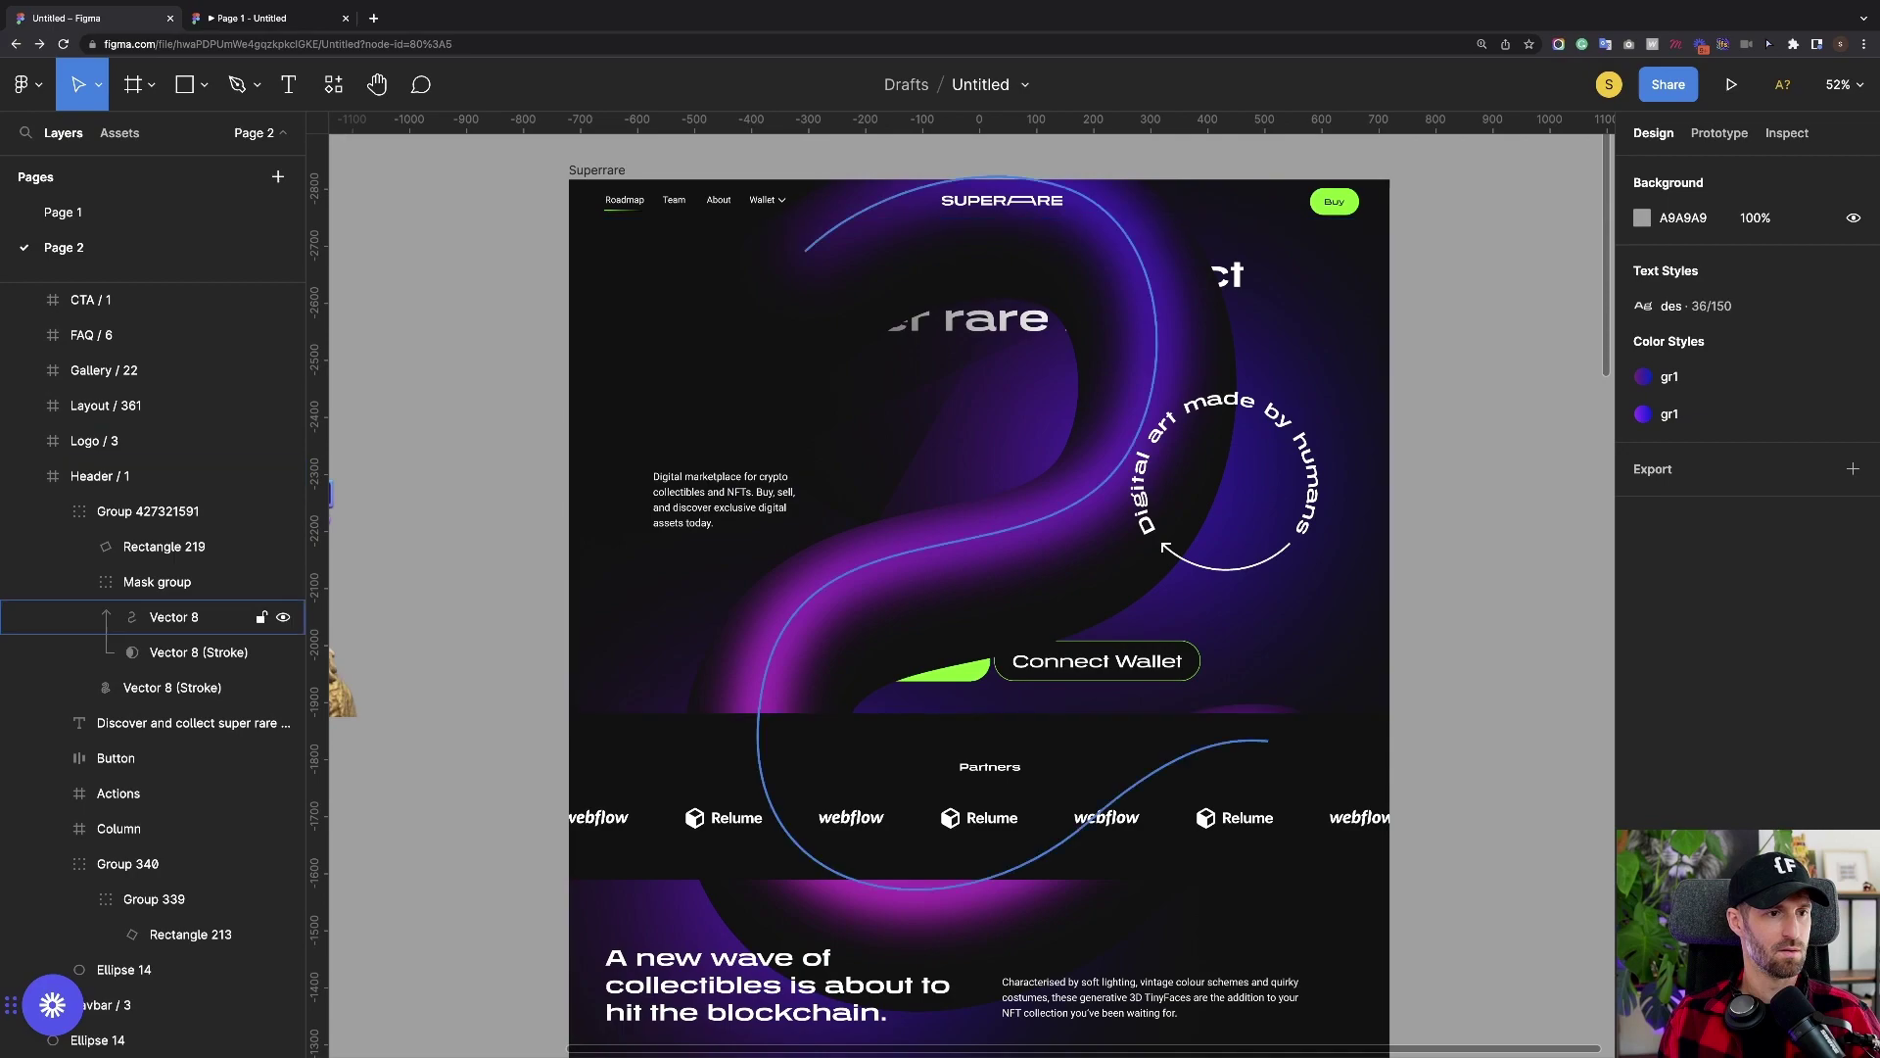
click(175, 617)
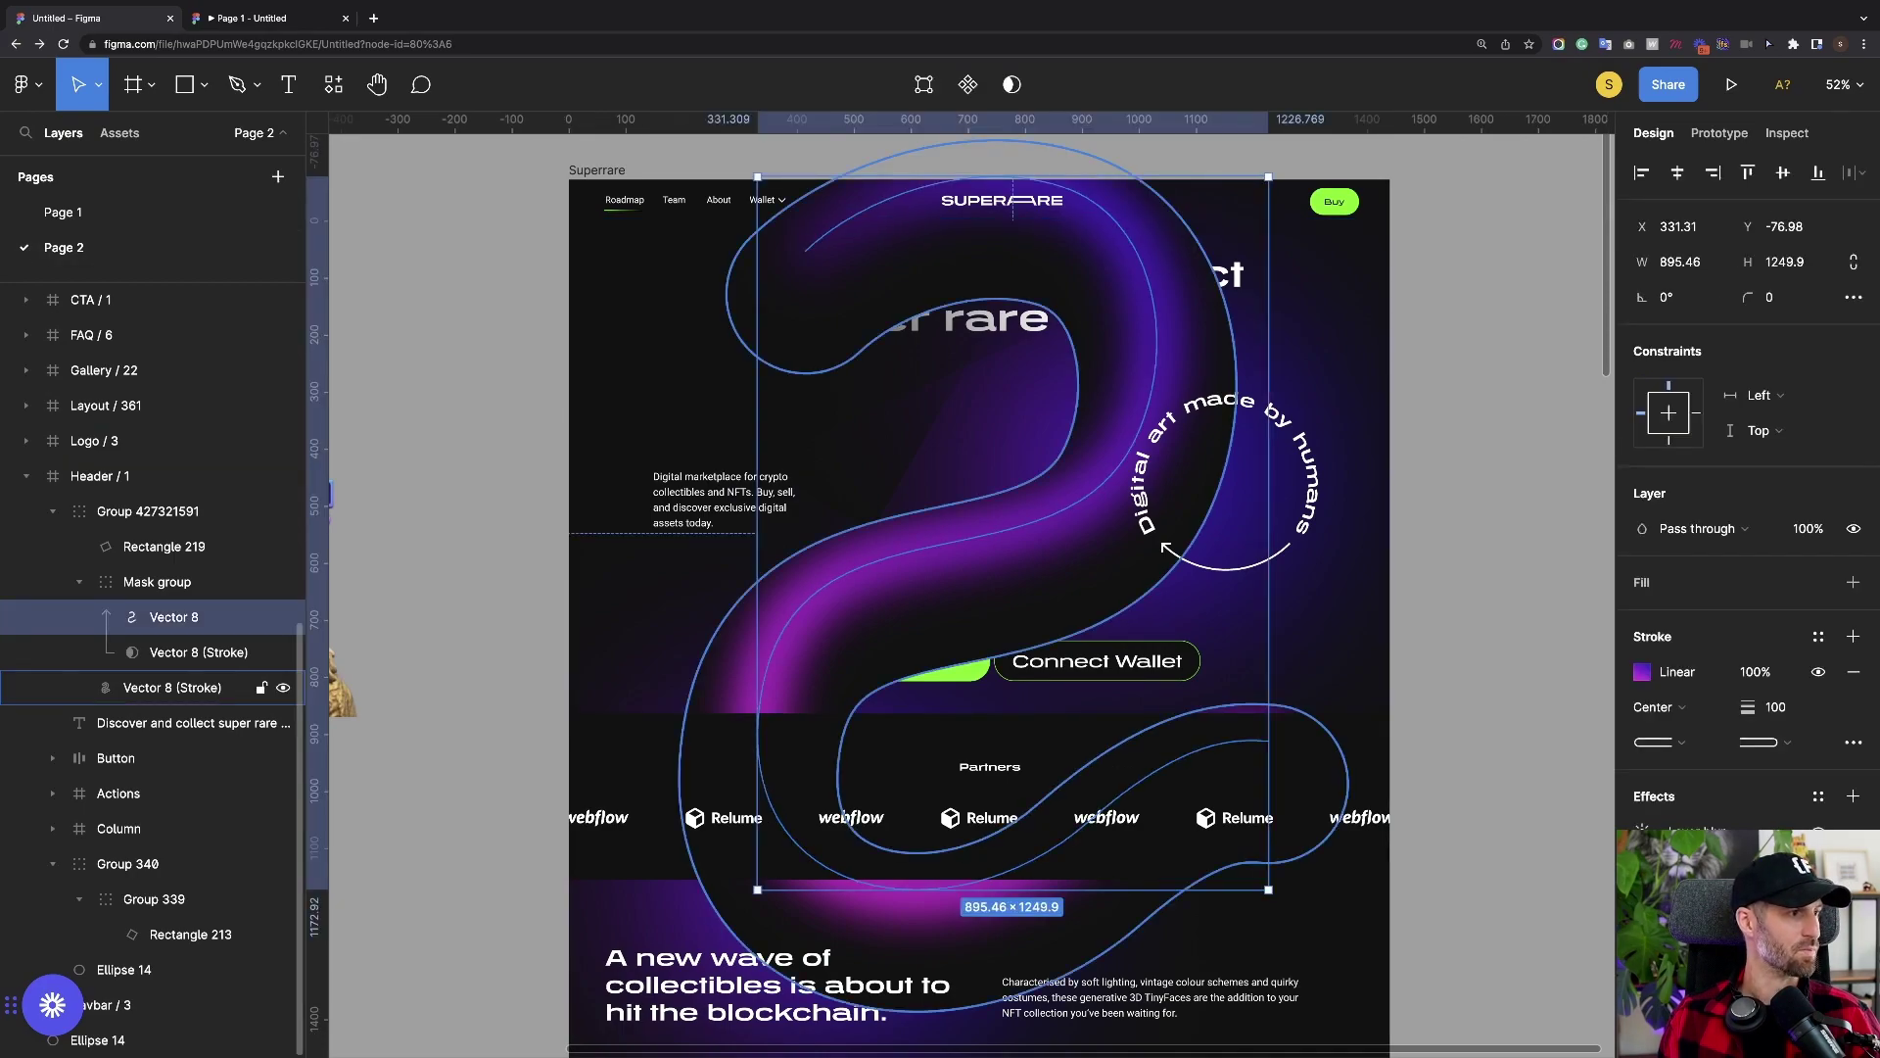
click(148, 511)
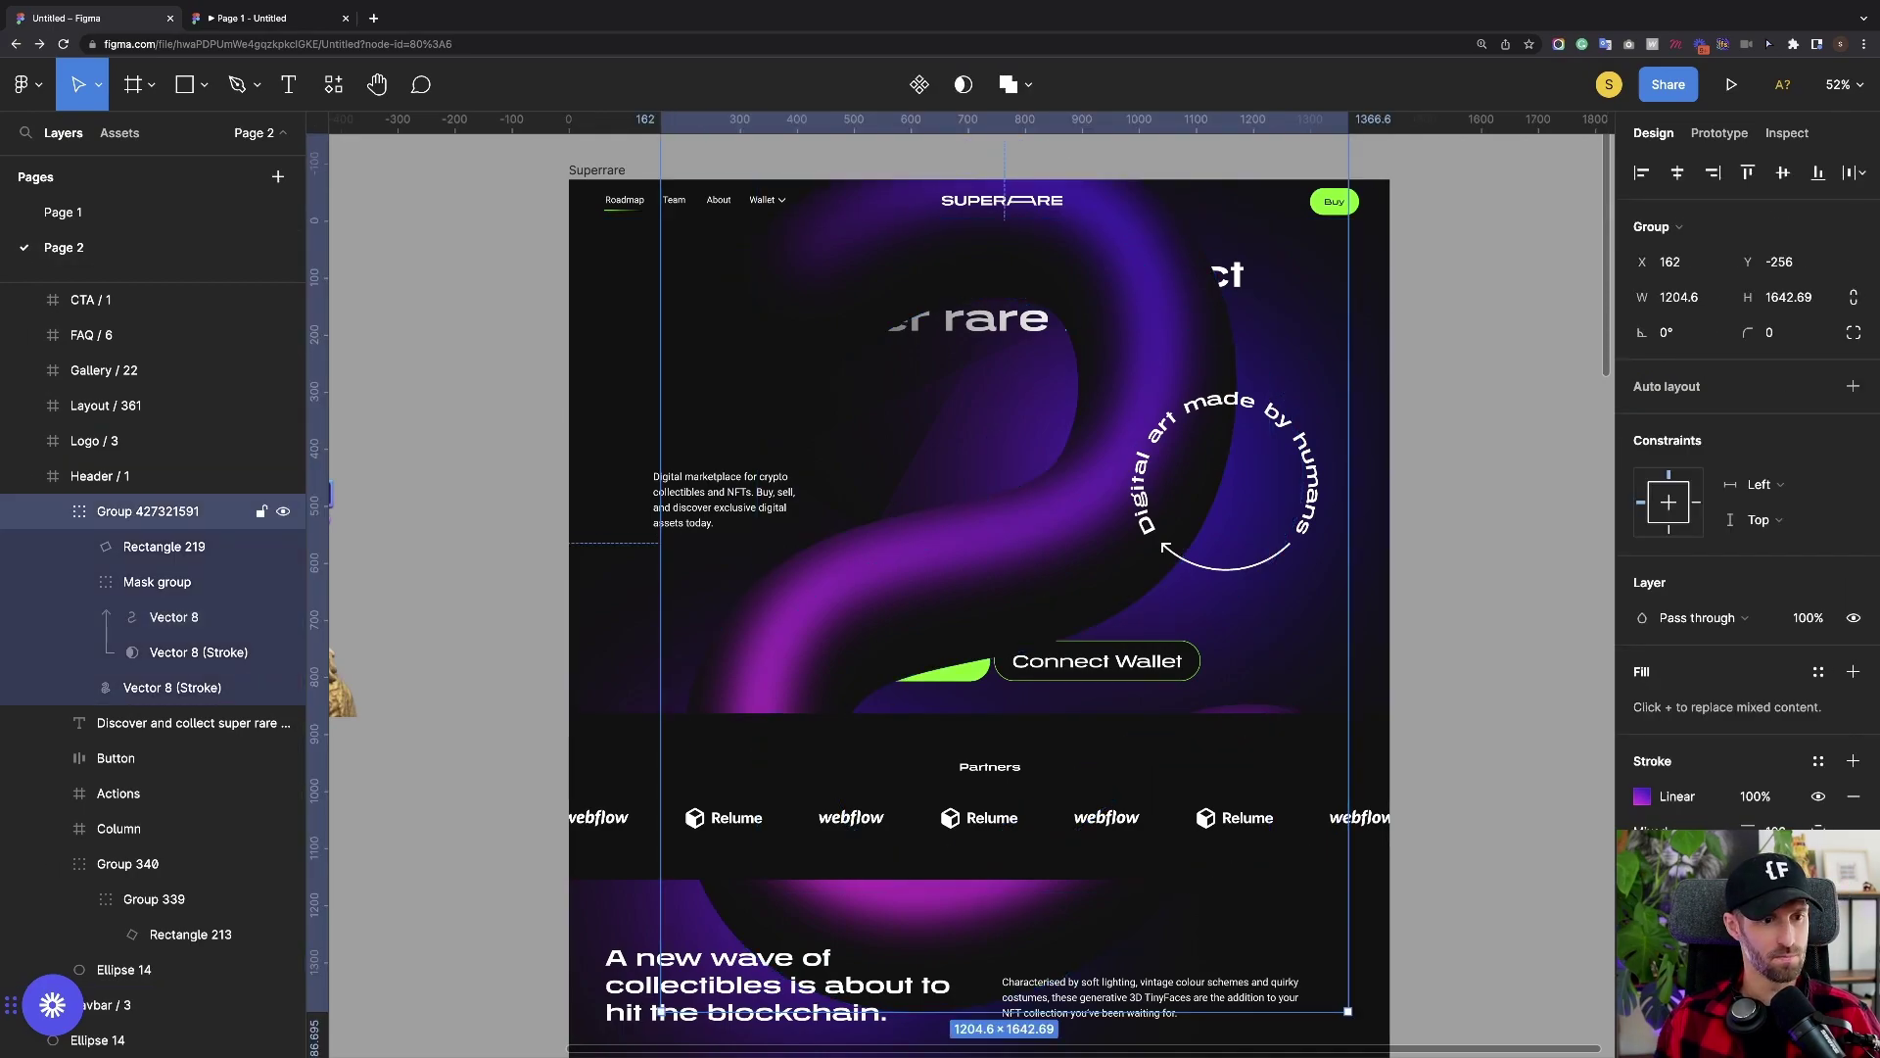
key(shift+Down)
key(shift+Down)
key(shift+Down)
key(shift+Down)
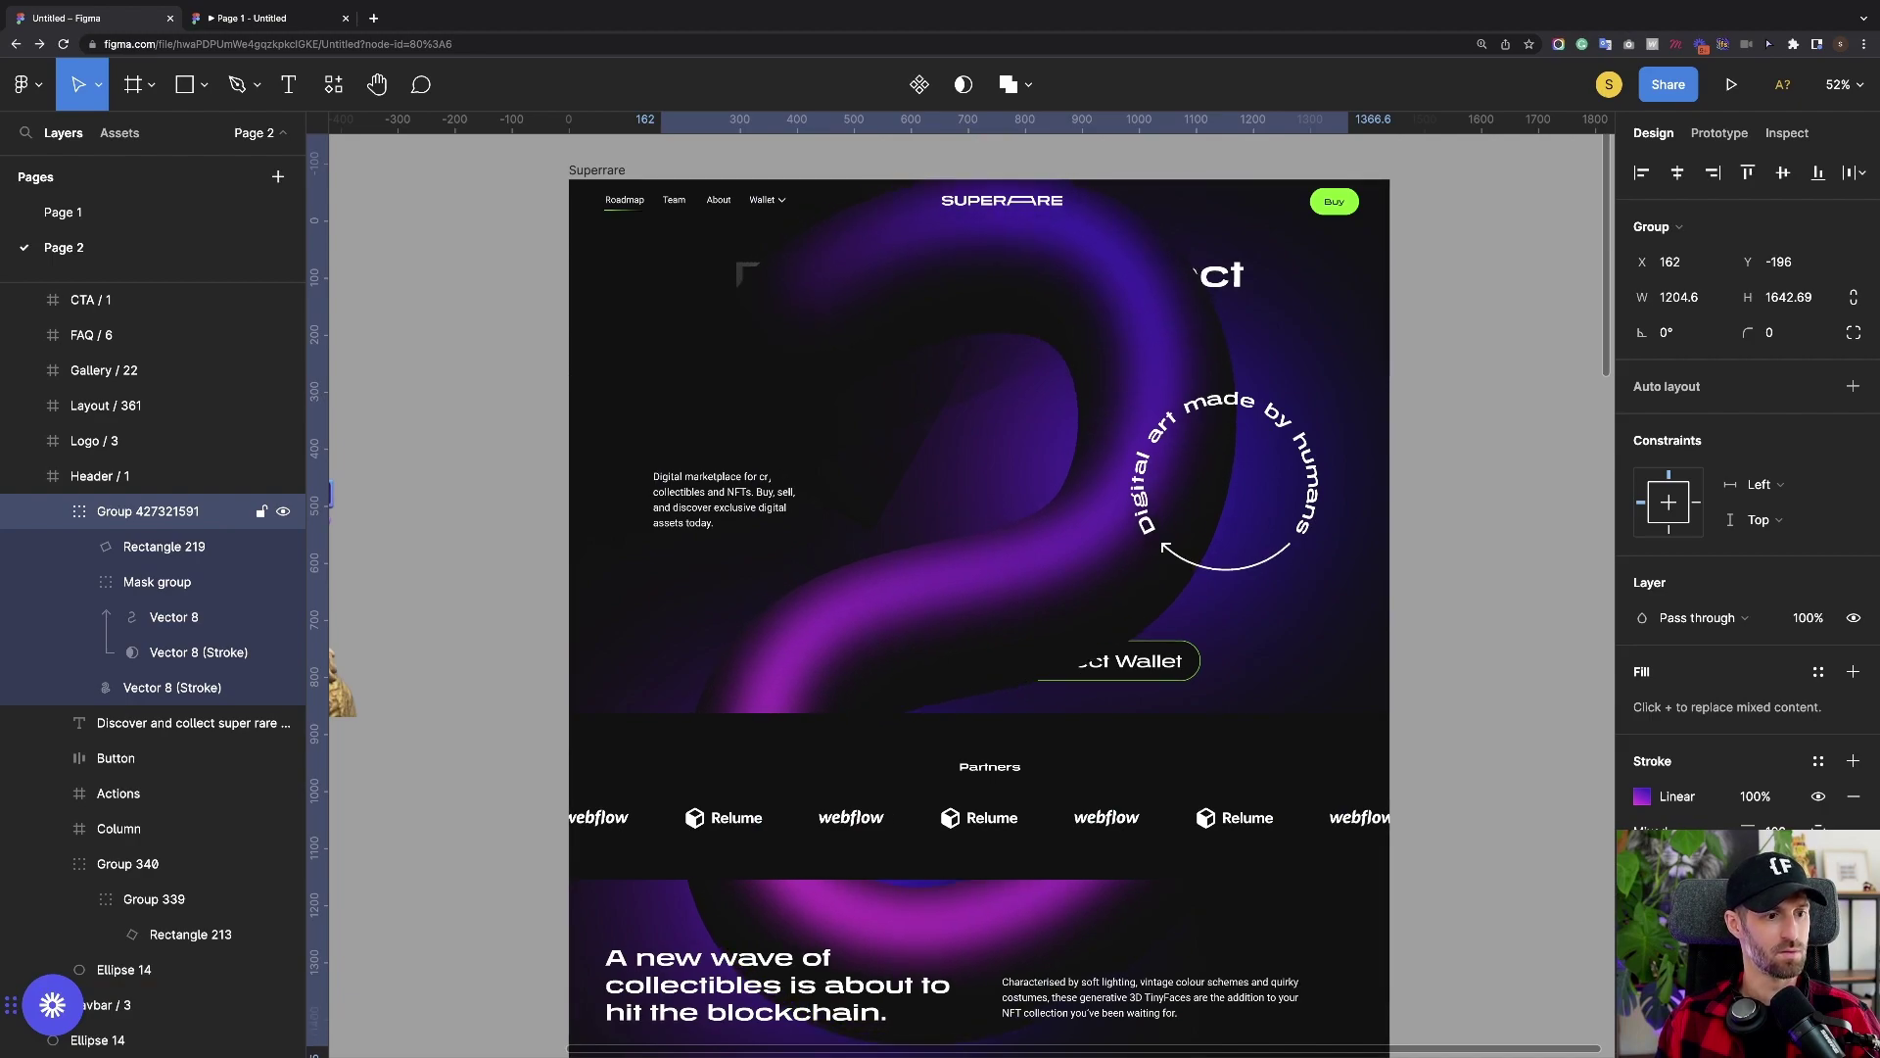
key(shift+Down)
key(shift+Down)
key(shift+Down)
key(shift+Down)
key(shift+Up)
scroll(979, 627, down, 2)
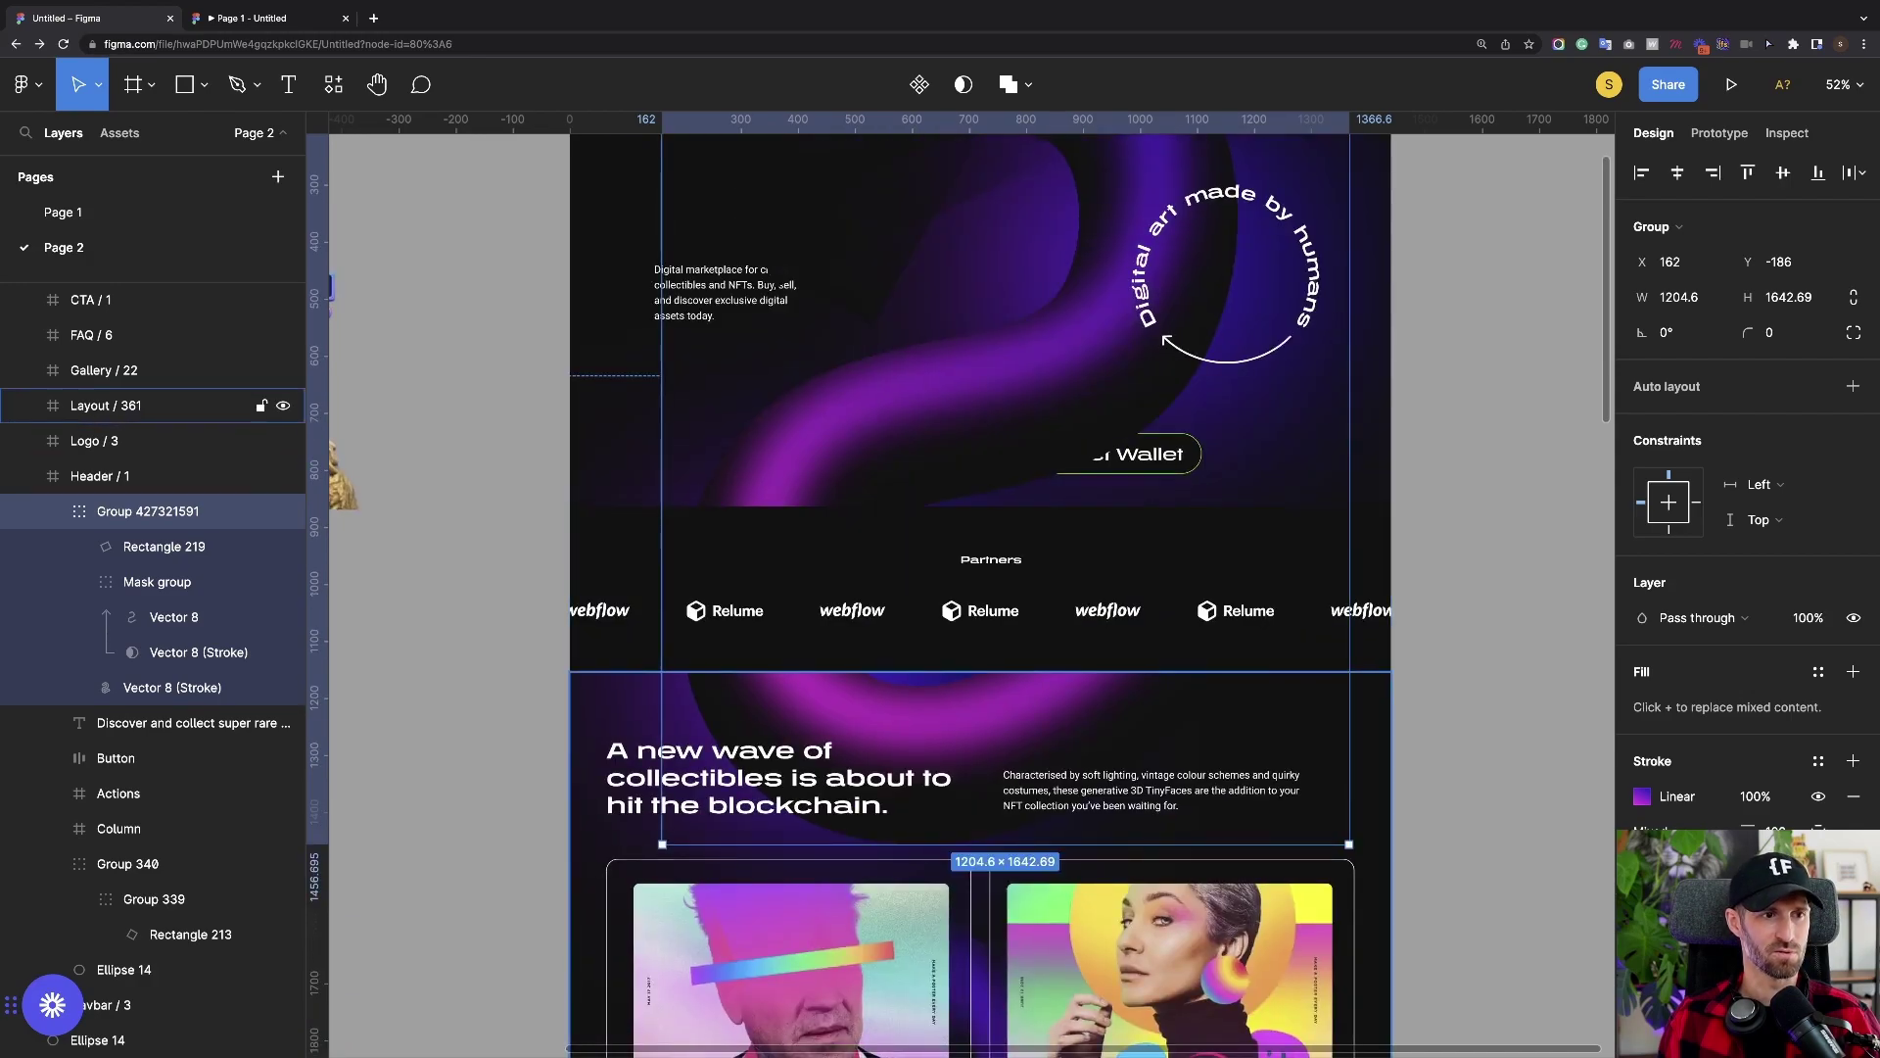
Move the blurred ellipse behind the Partners section to X 241, Y 1016
scroll(980, 588, up, 3)
scroll(980, 587, down, 2)
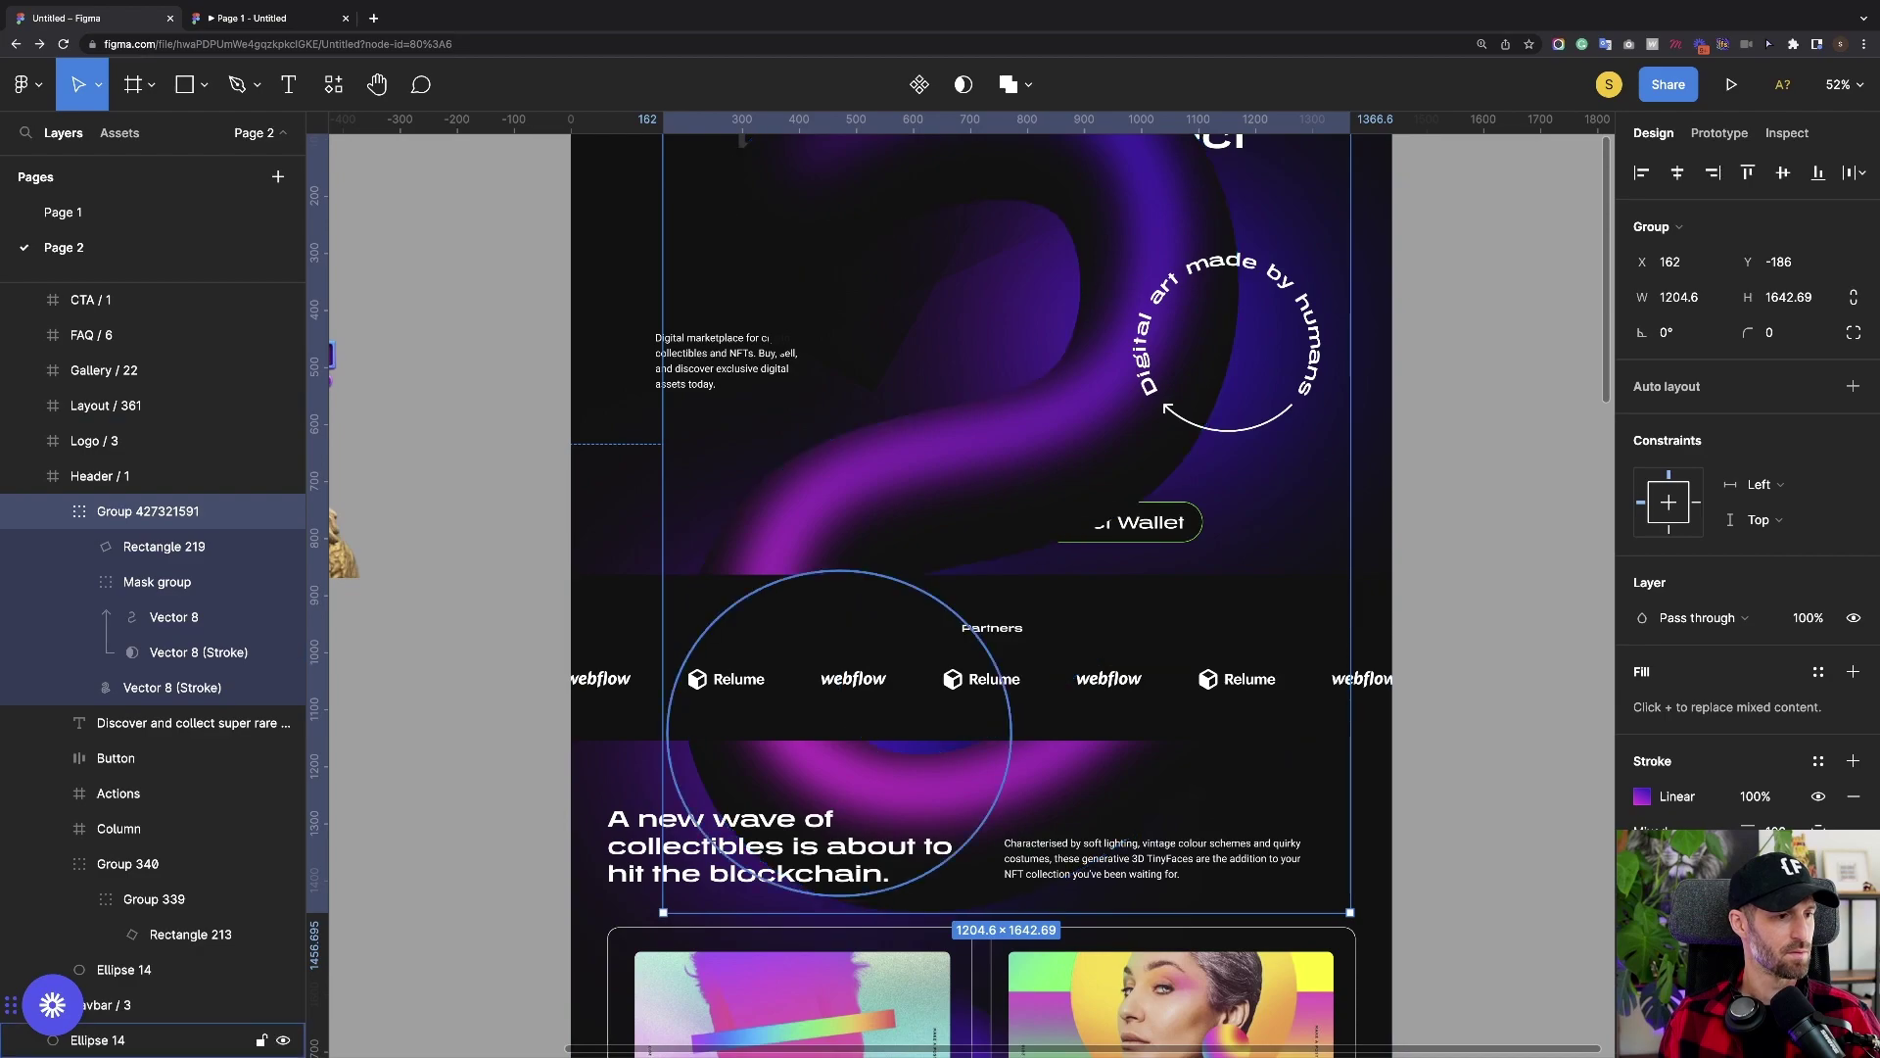
click(98, 1040)
drag(860, 770, 881, 783)
scroll(980, 587, up, 3)
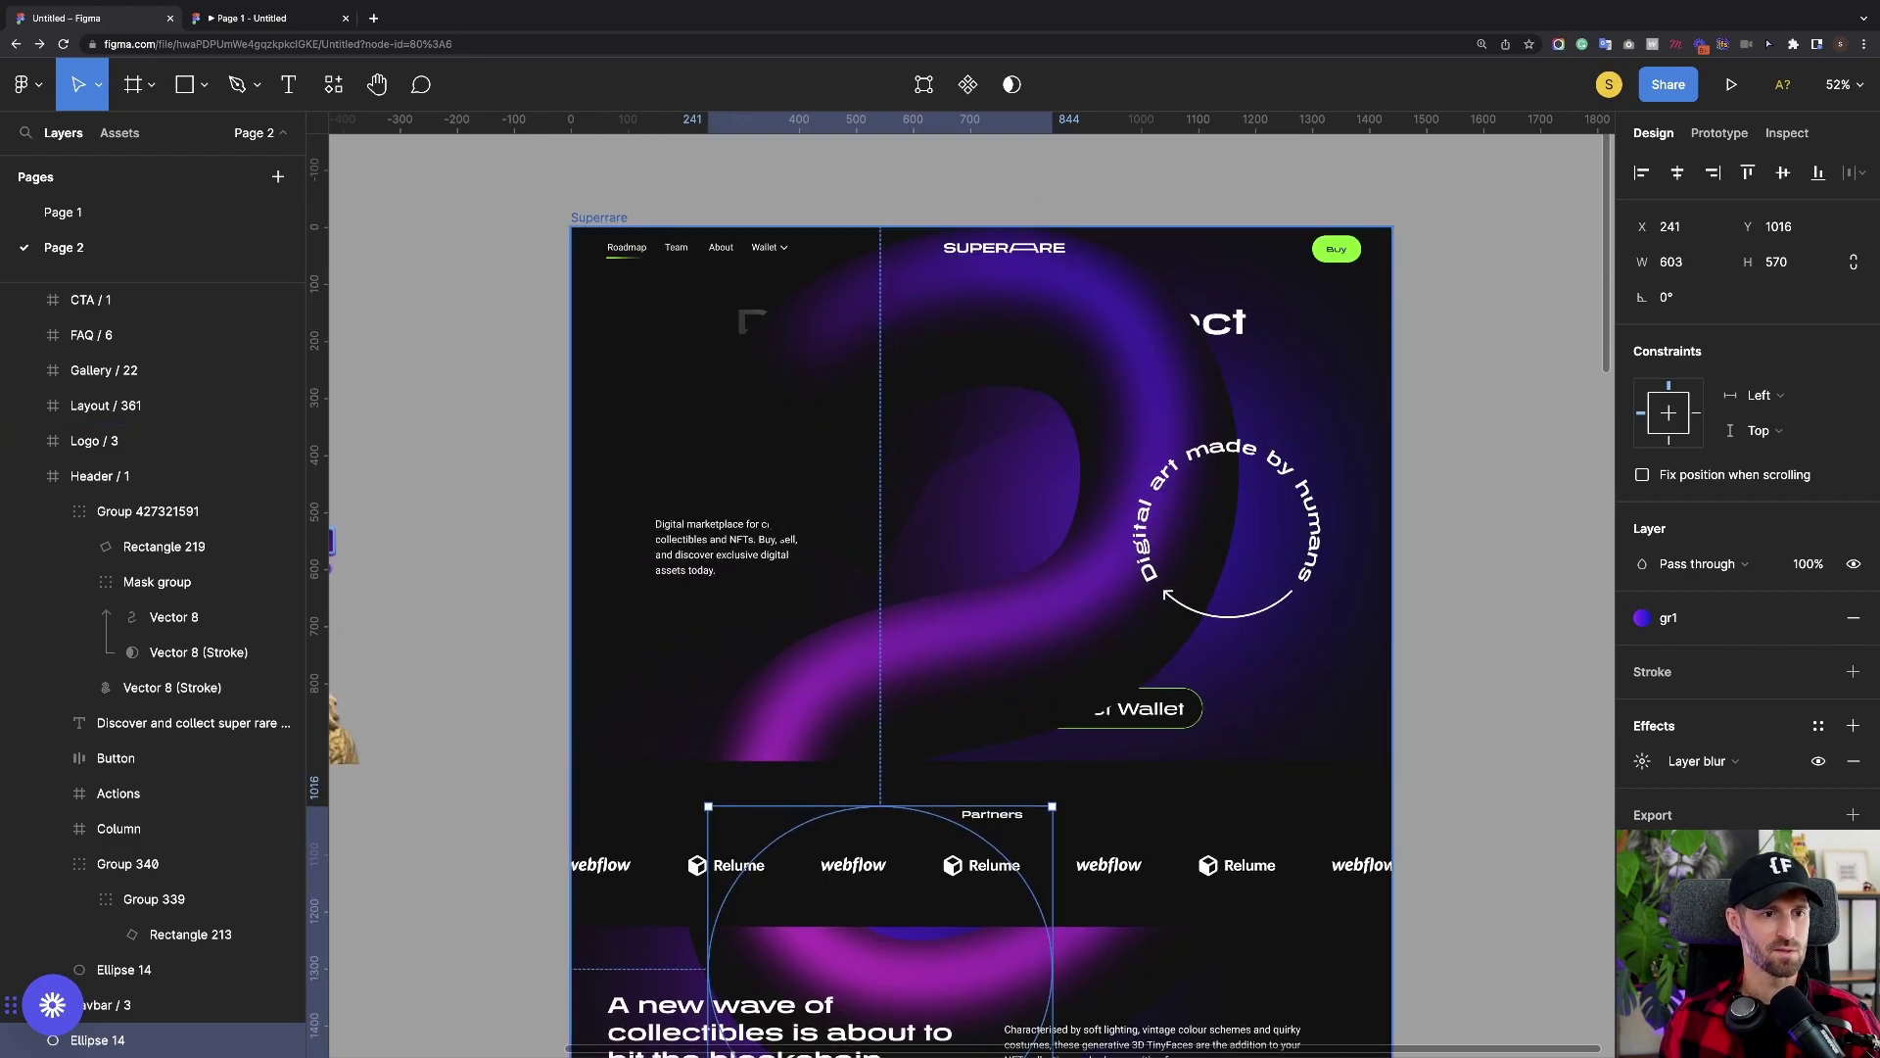
Duplicate the header's blurred ellipse above the curve group at X 725, Y -58 and set the copy's opacity to 60%
click(125, 970)
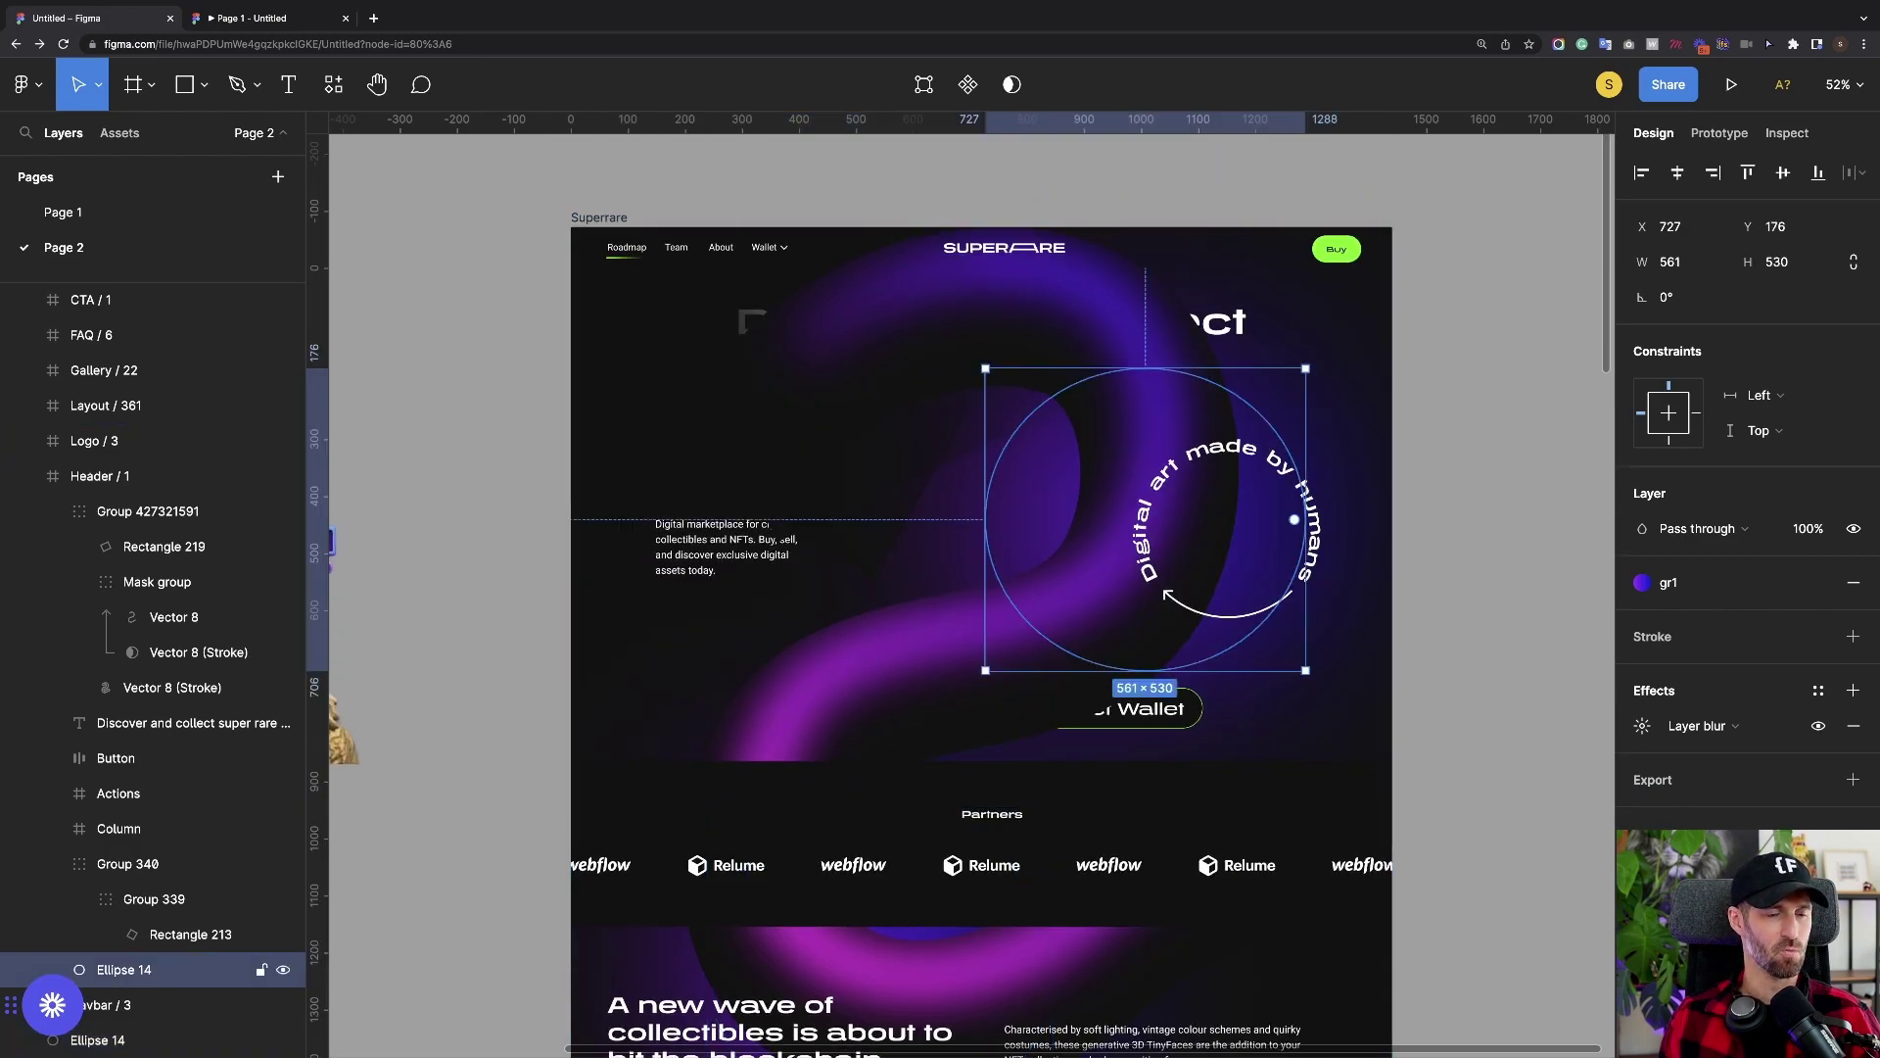
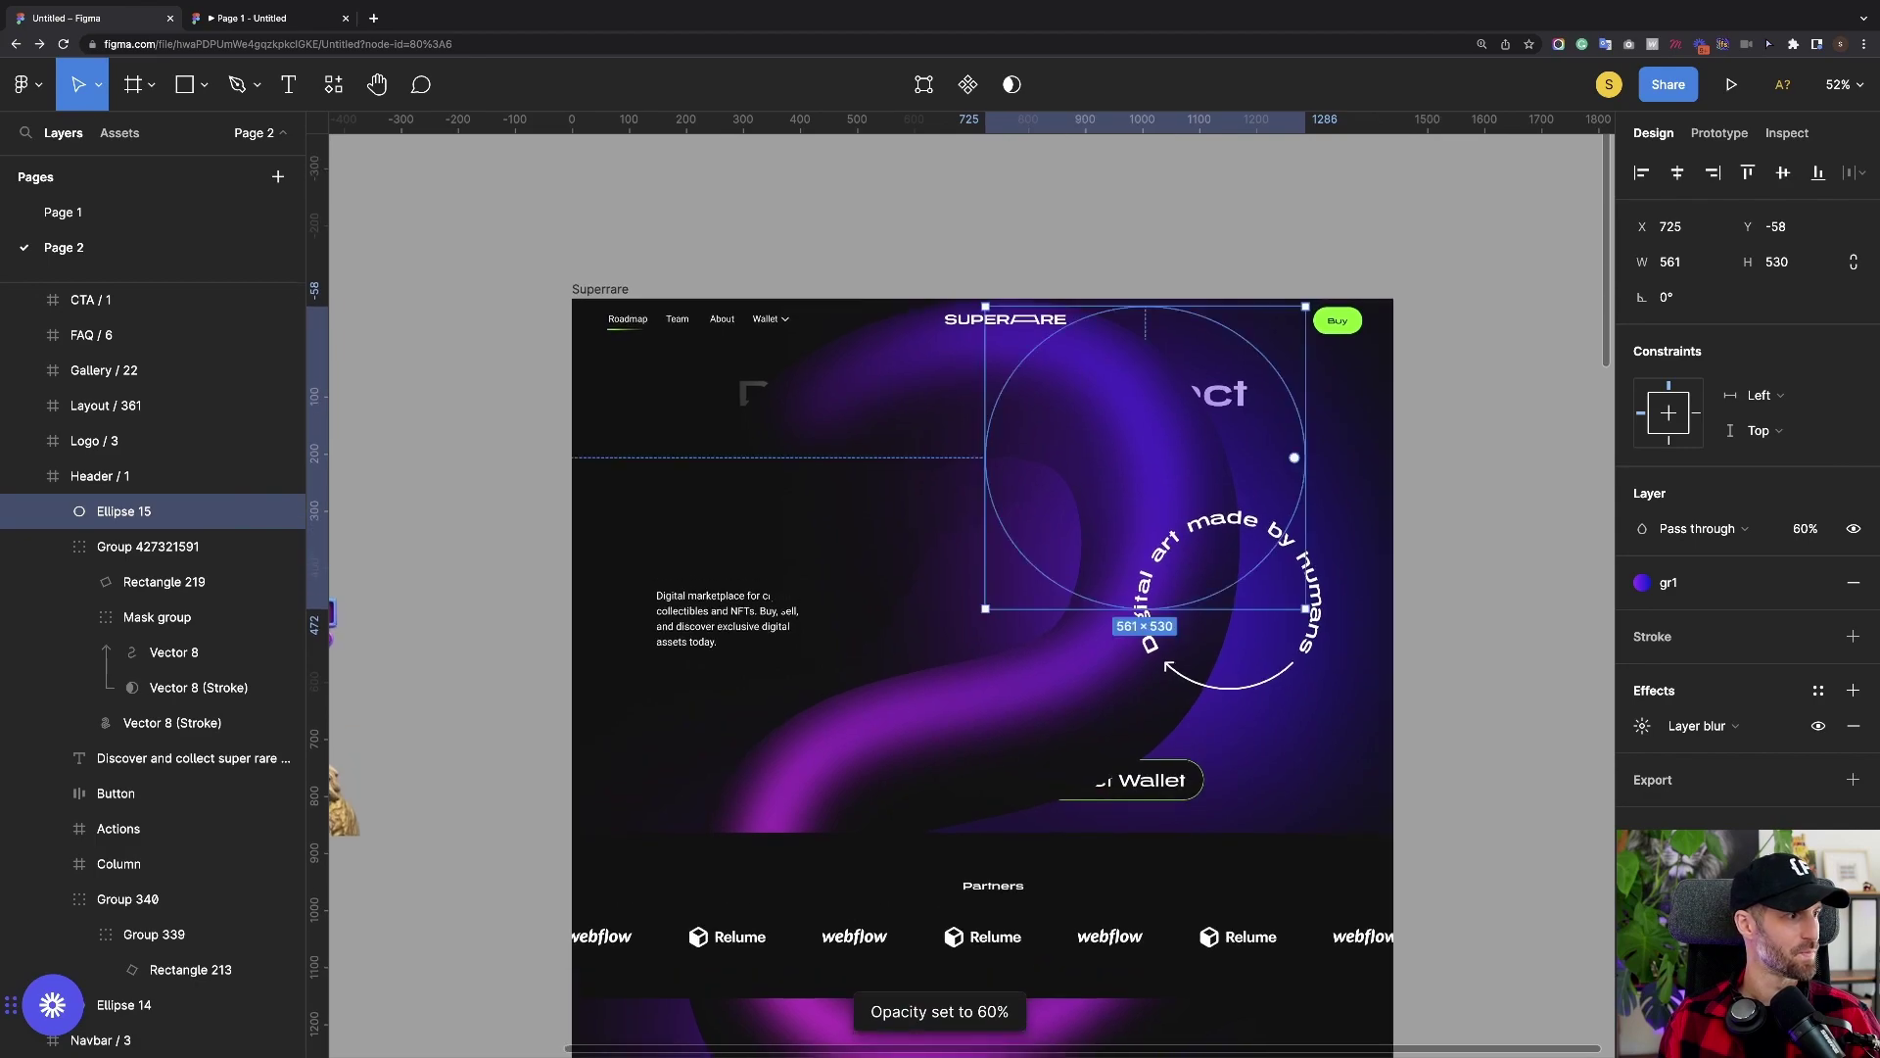
scroll(156, 511, down, 1)
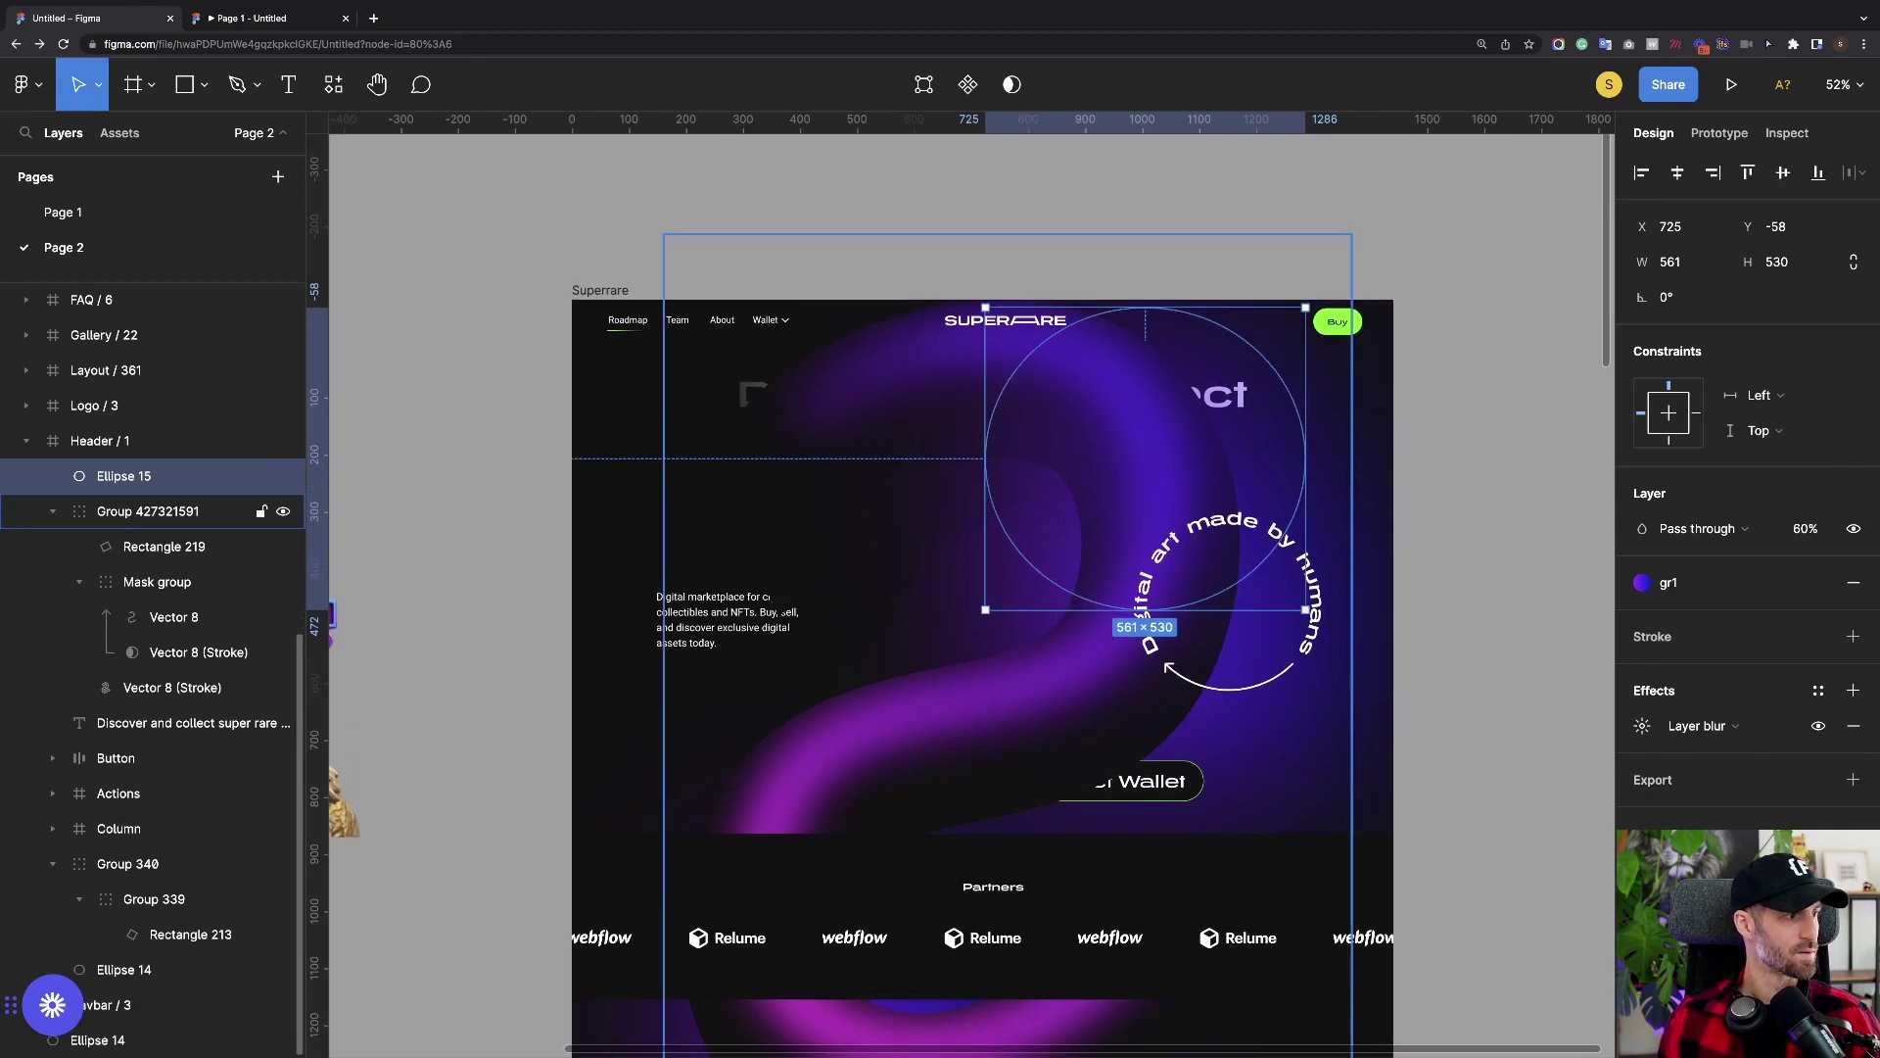
Send Ellipse 15 and the curve group backward together, behind the header's heading, buttons and text column but above Group 340
click(53, 511)
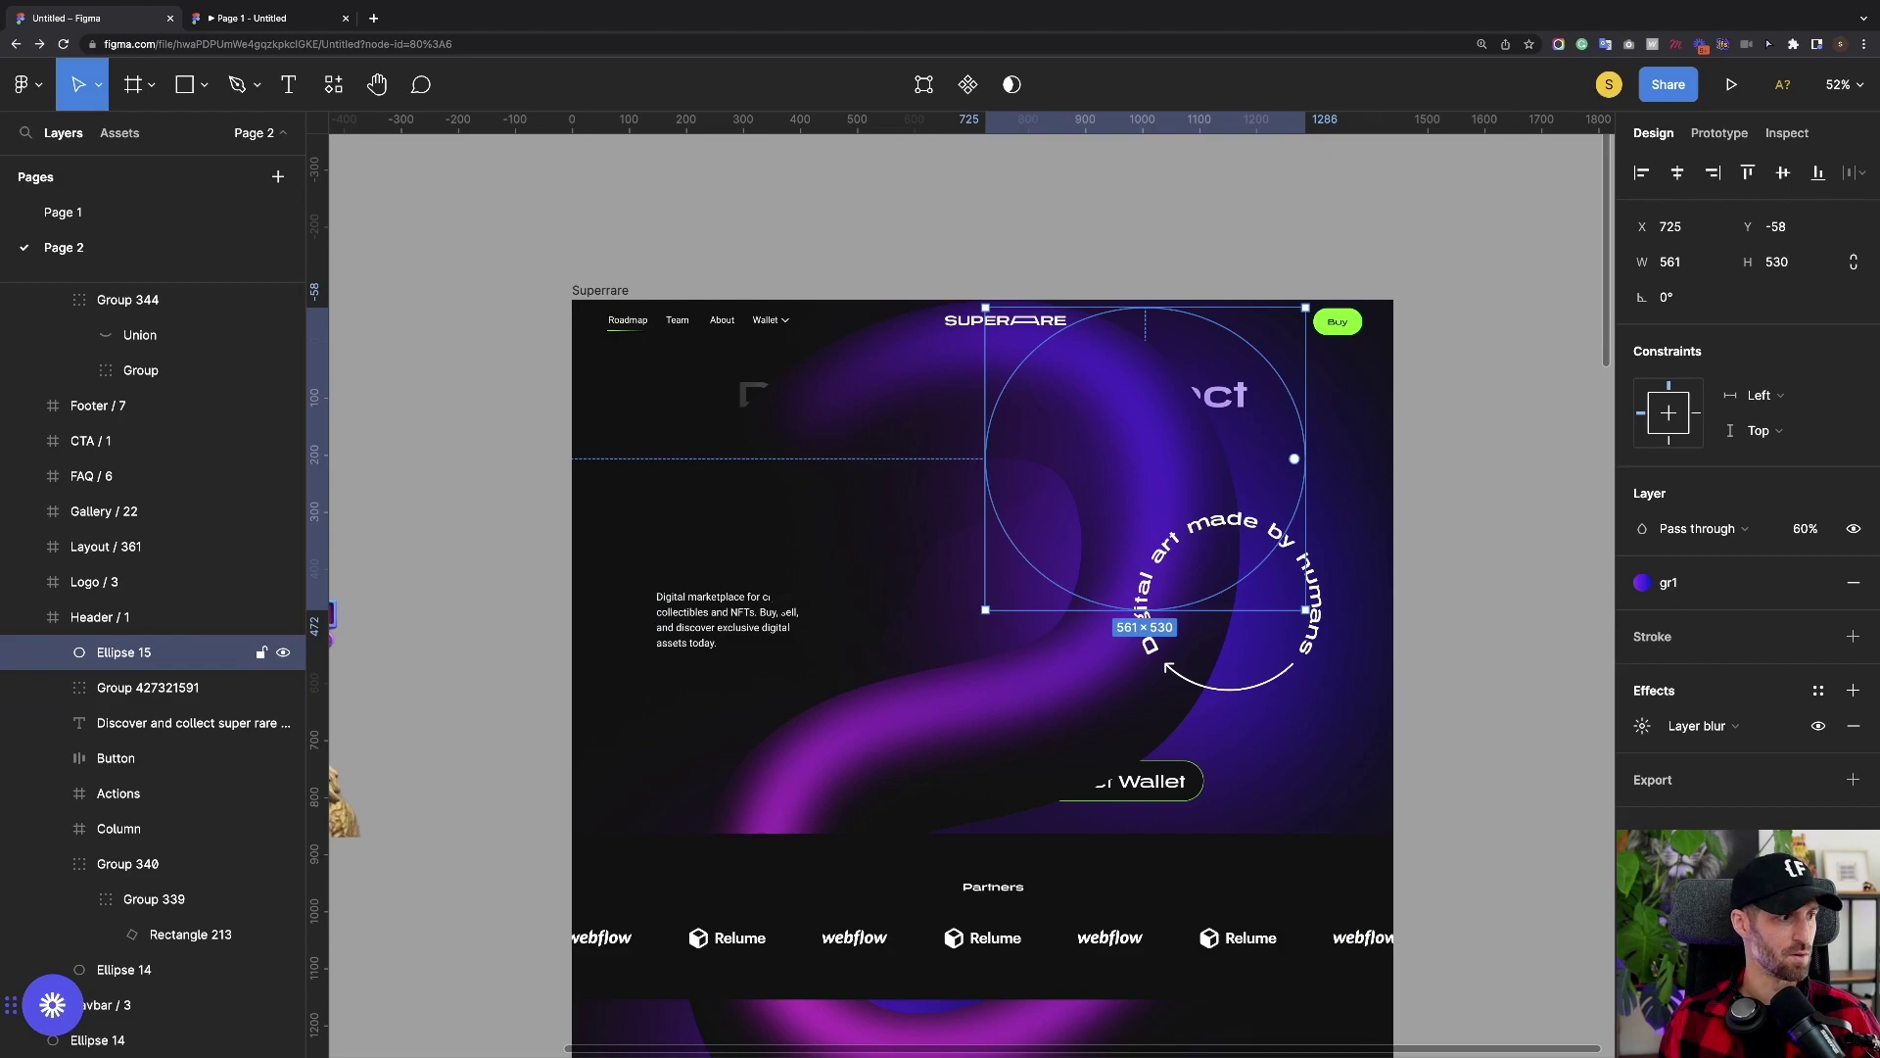
shift+click(147, 687)
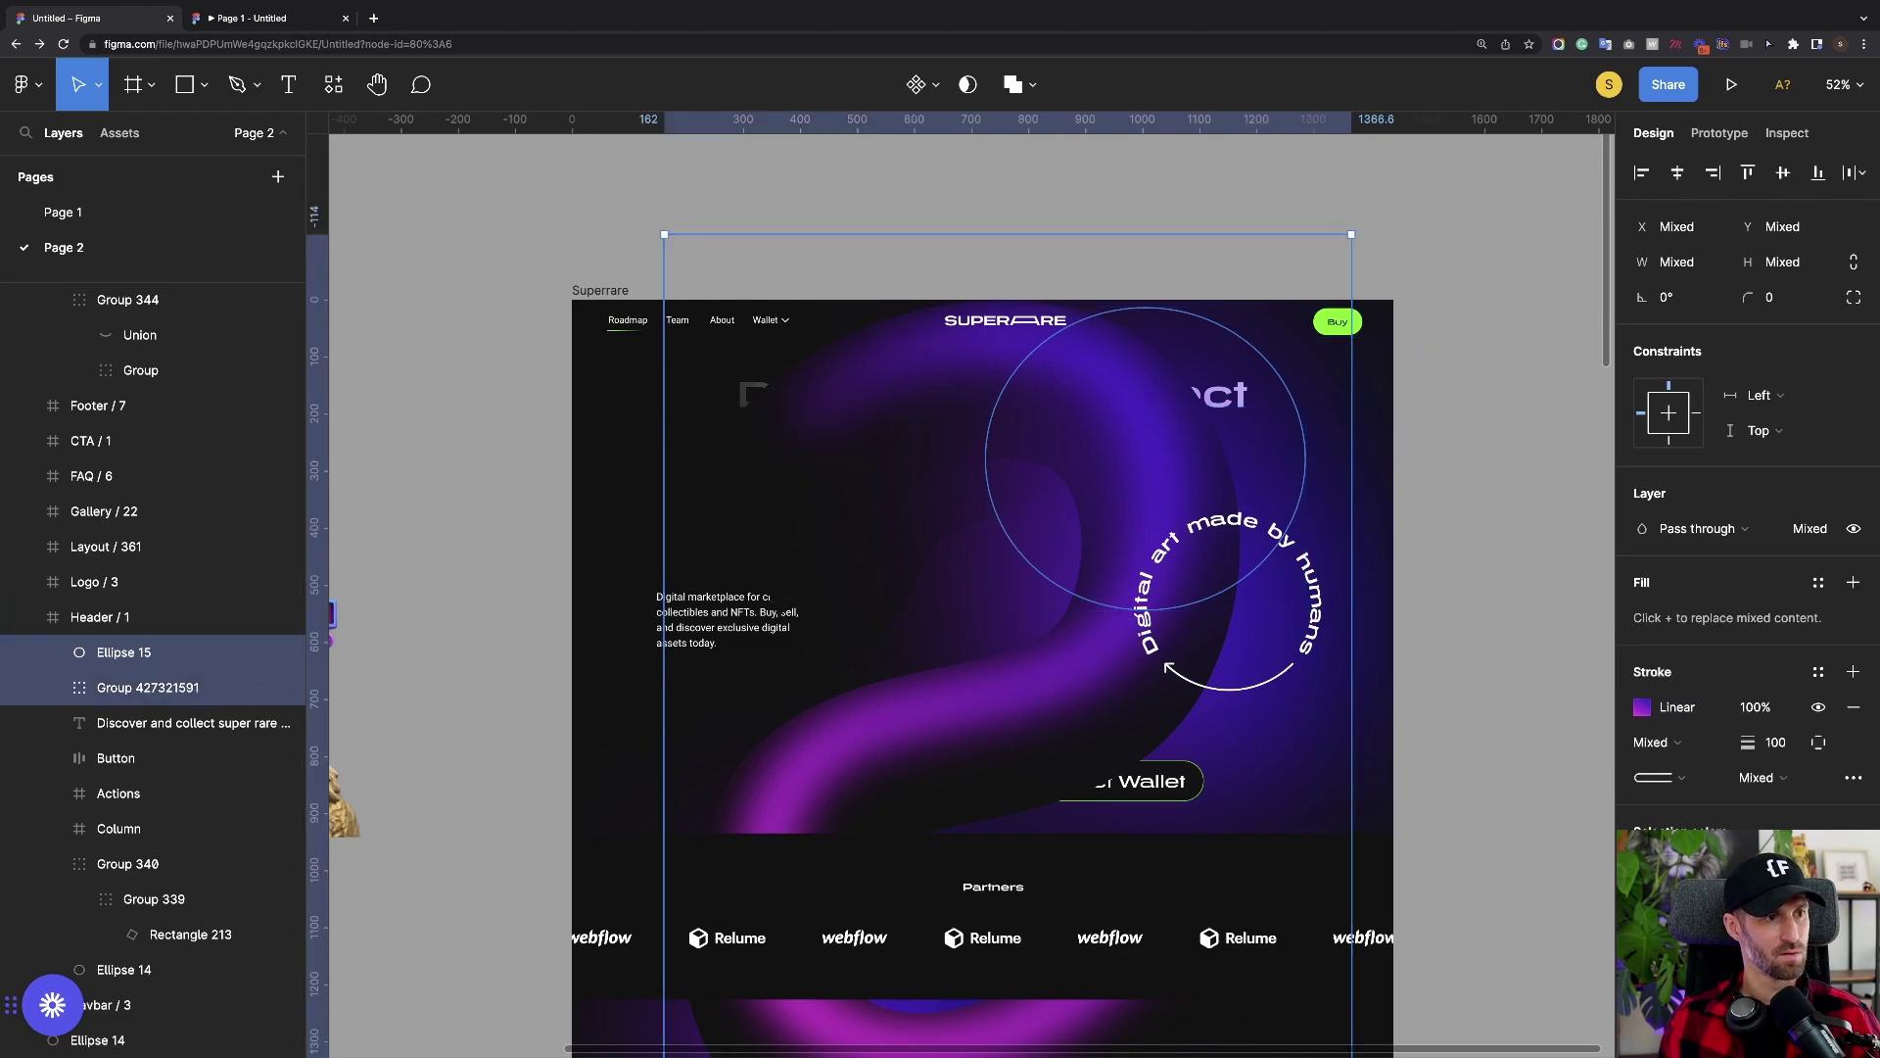
scroll(979, 588, down, 2)
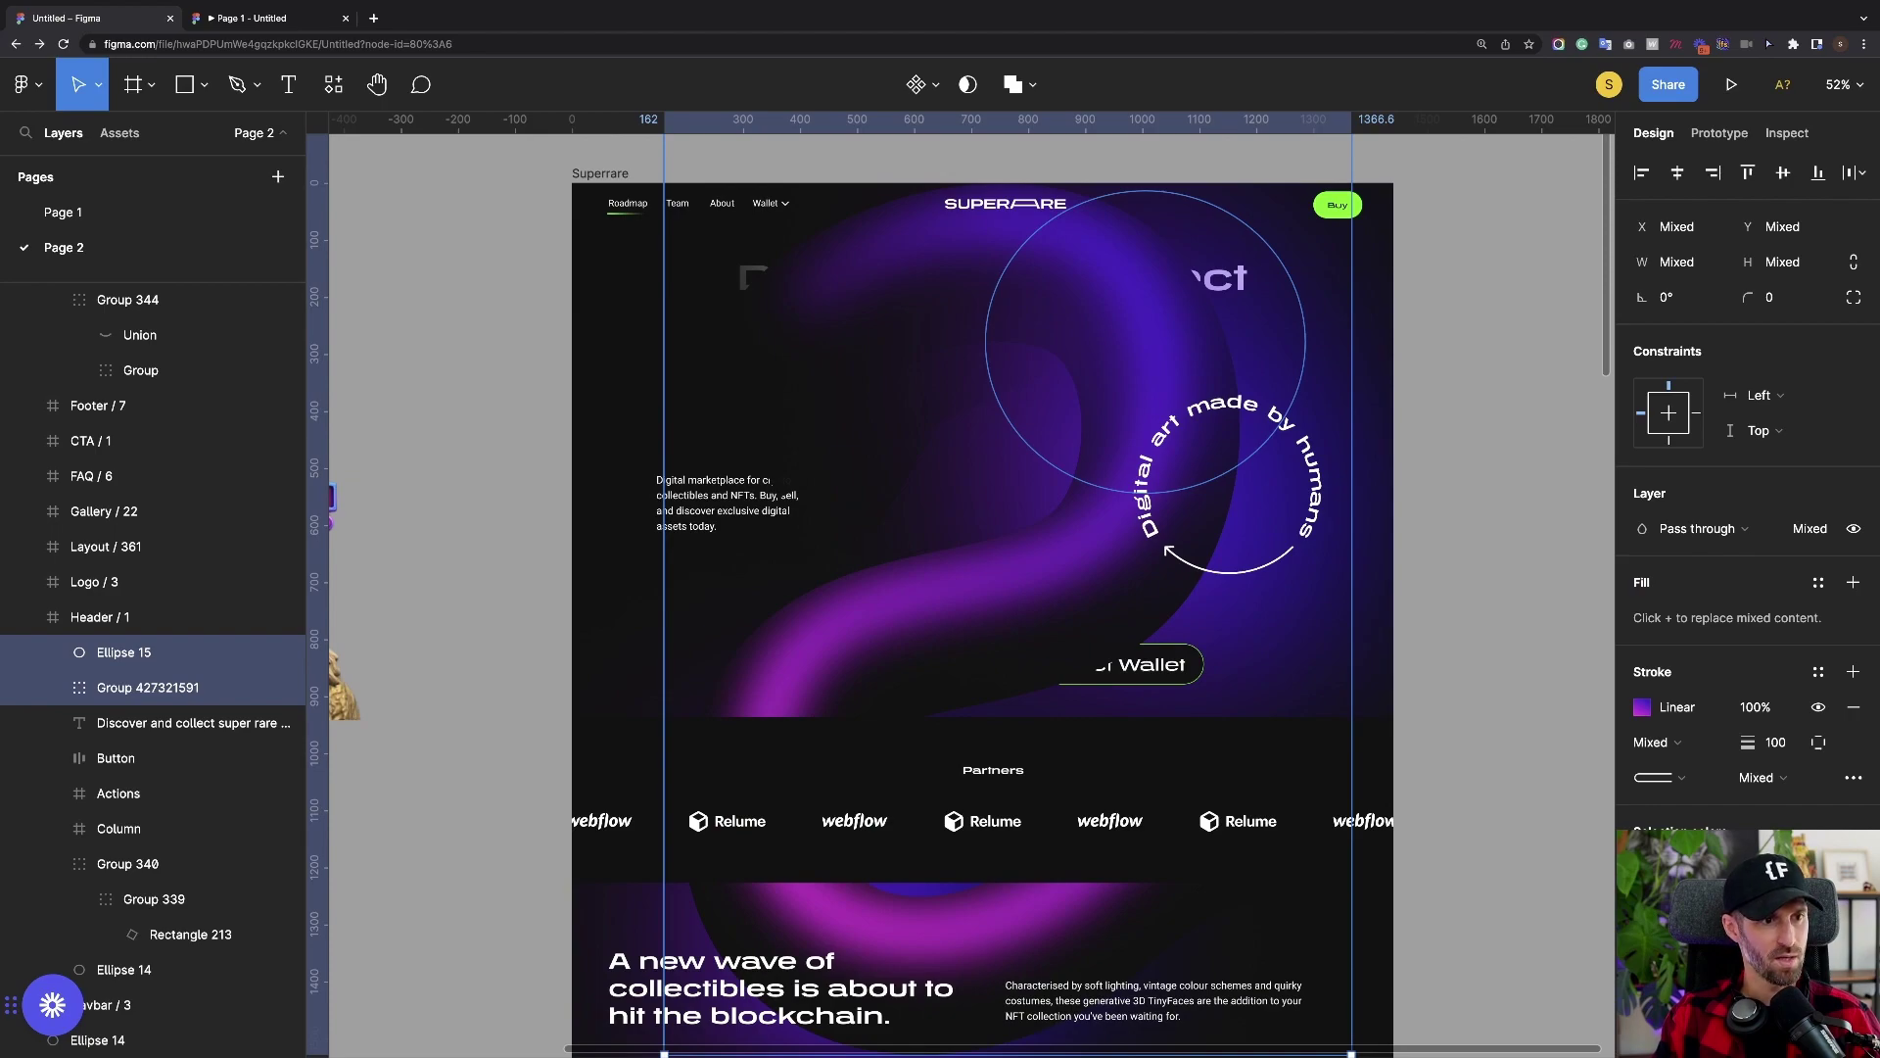
key(bracketleft)
key(bracketright)
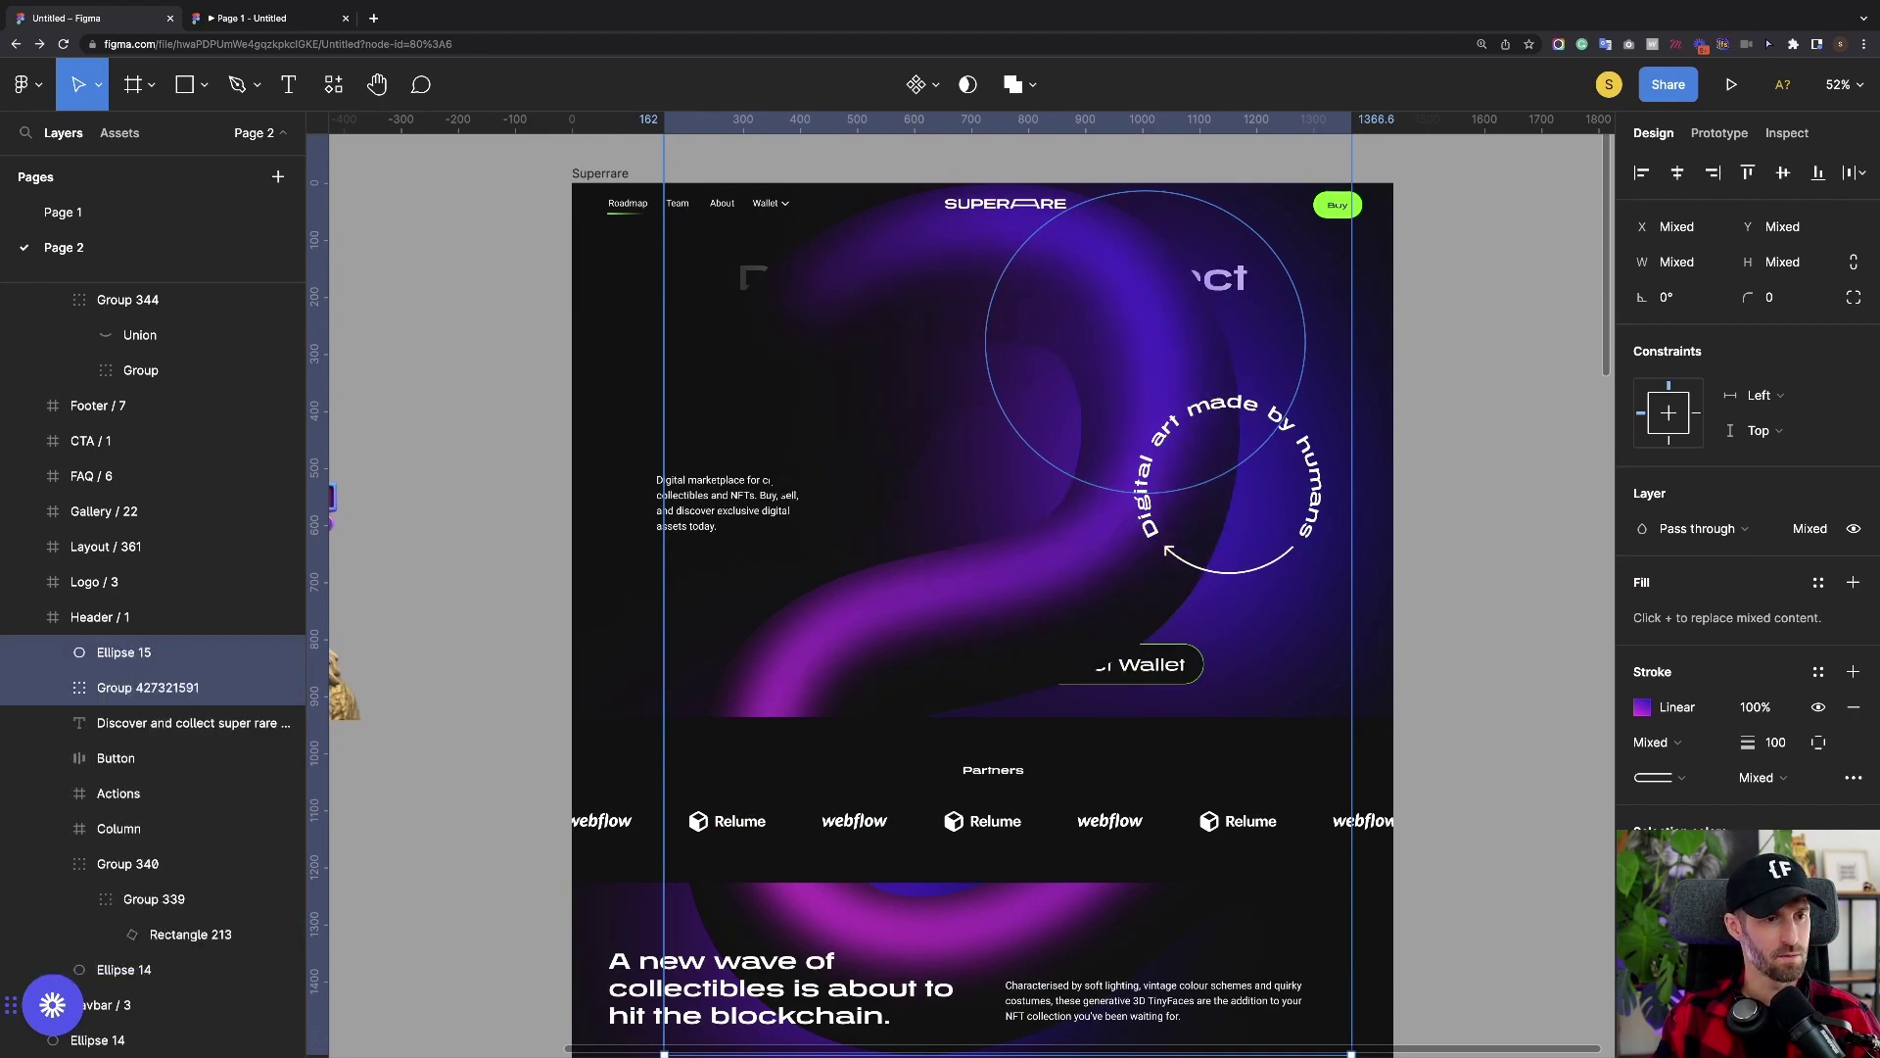
key(bracketleft)
key(super+bracketright)
key(super+bracketright)
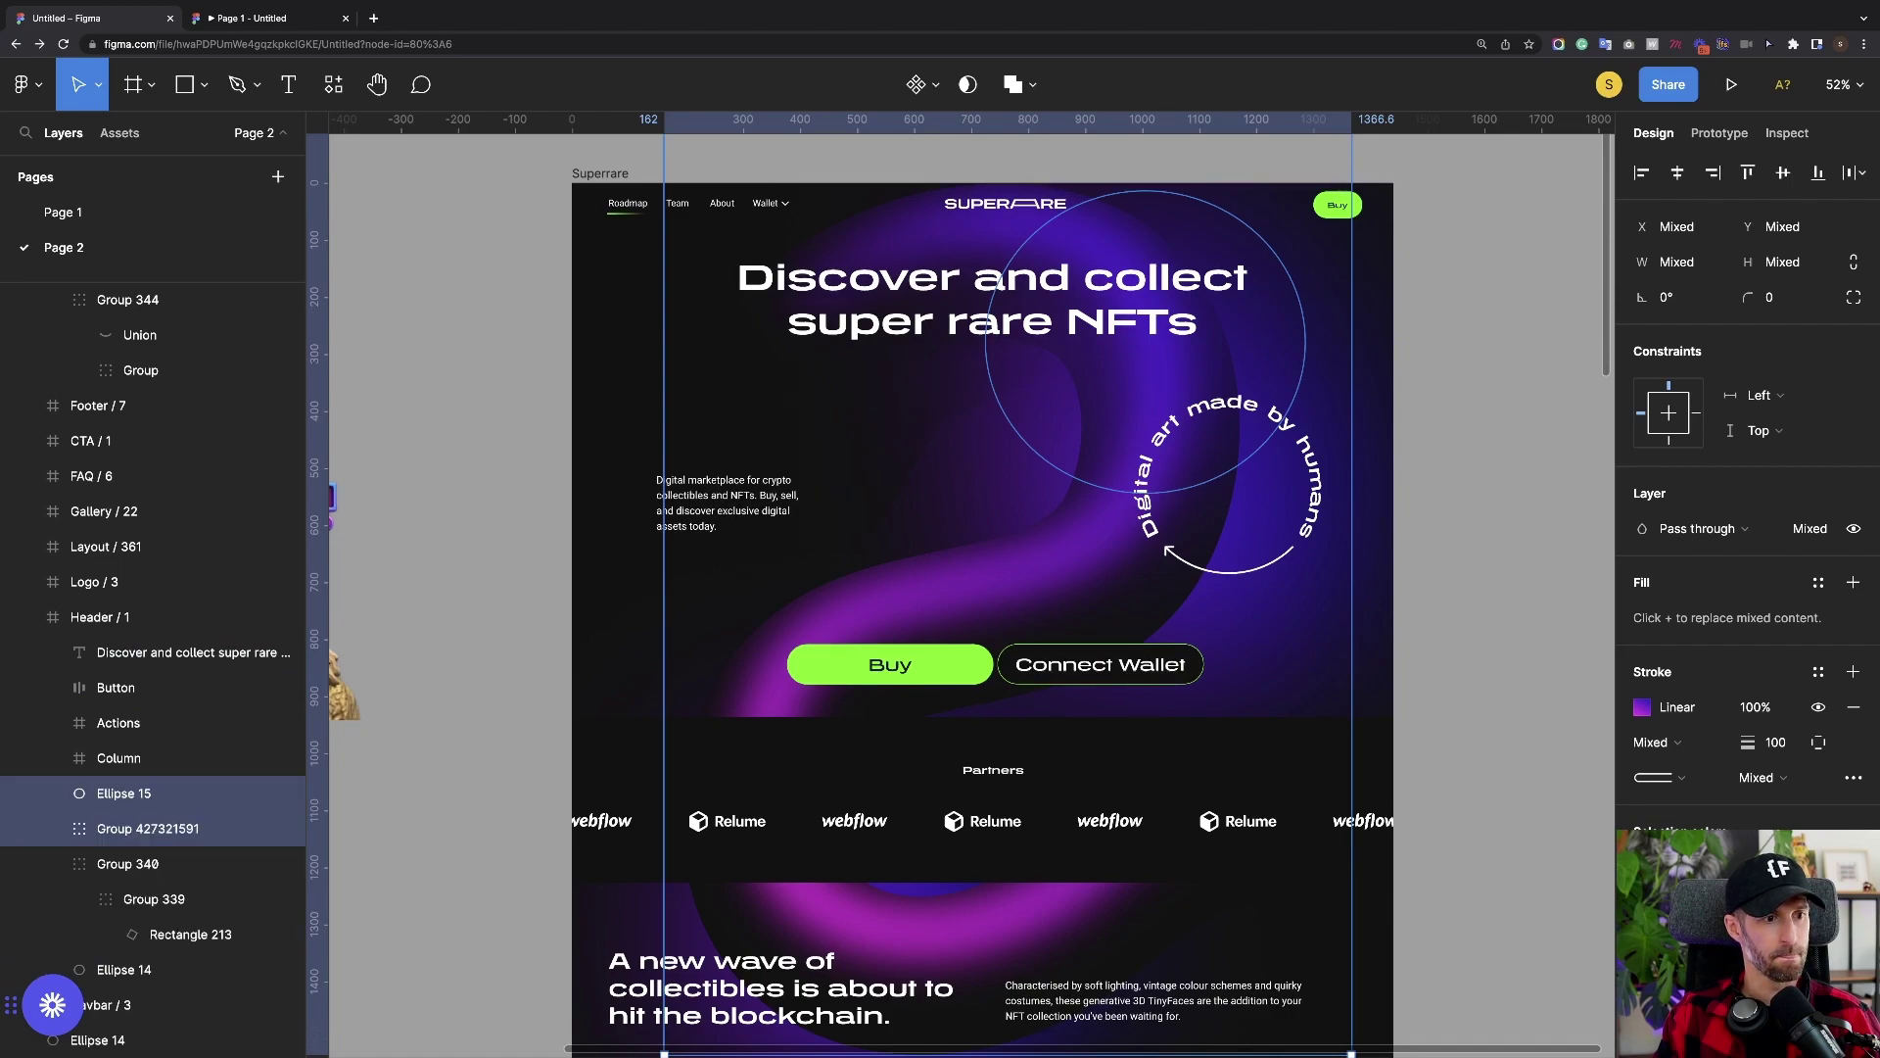
key(ctrl+bracketleft)
key(ctrl+bracketright)
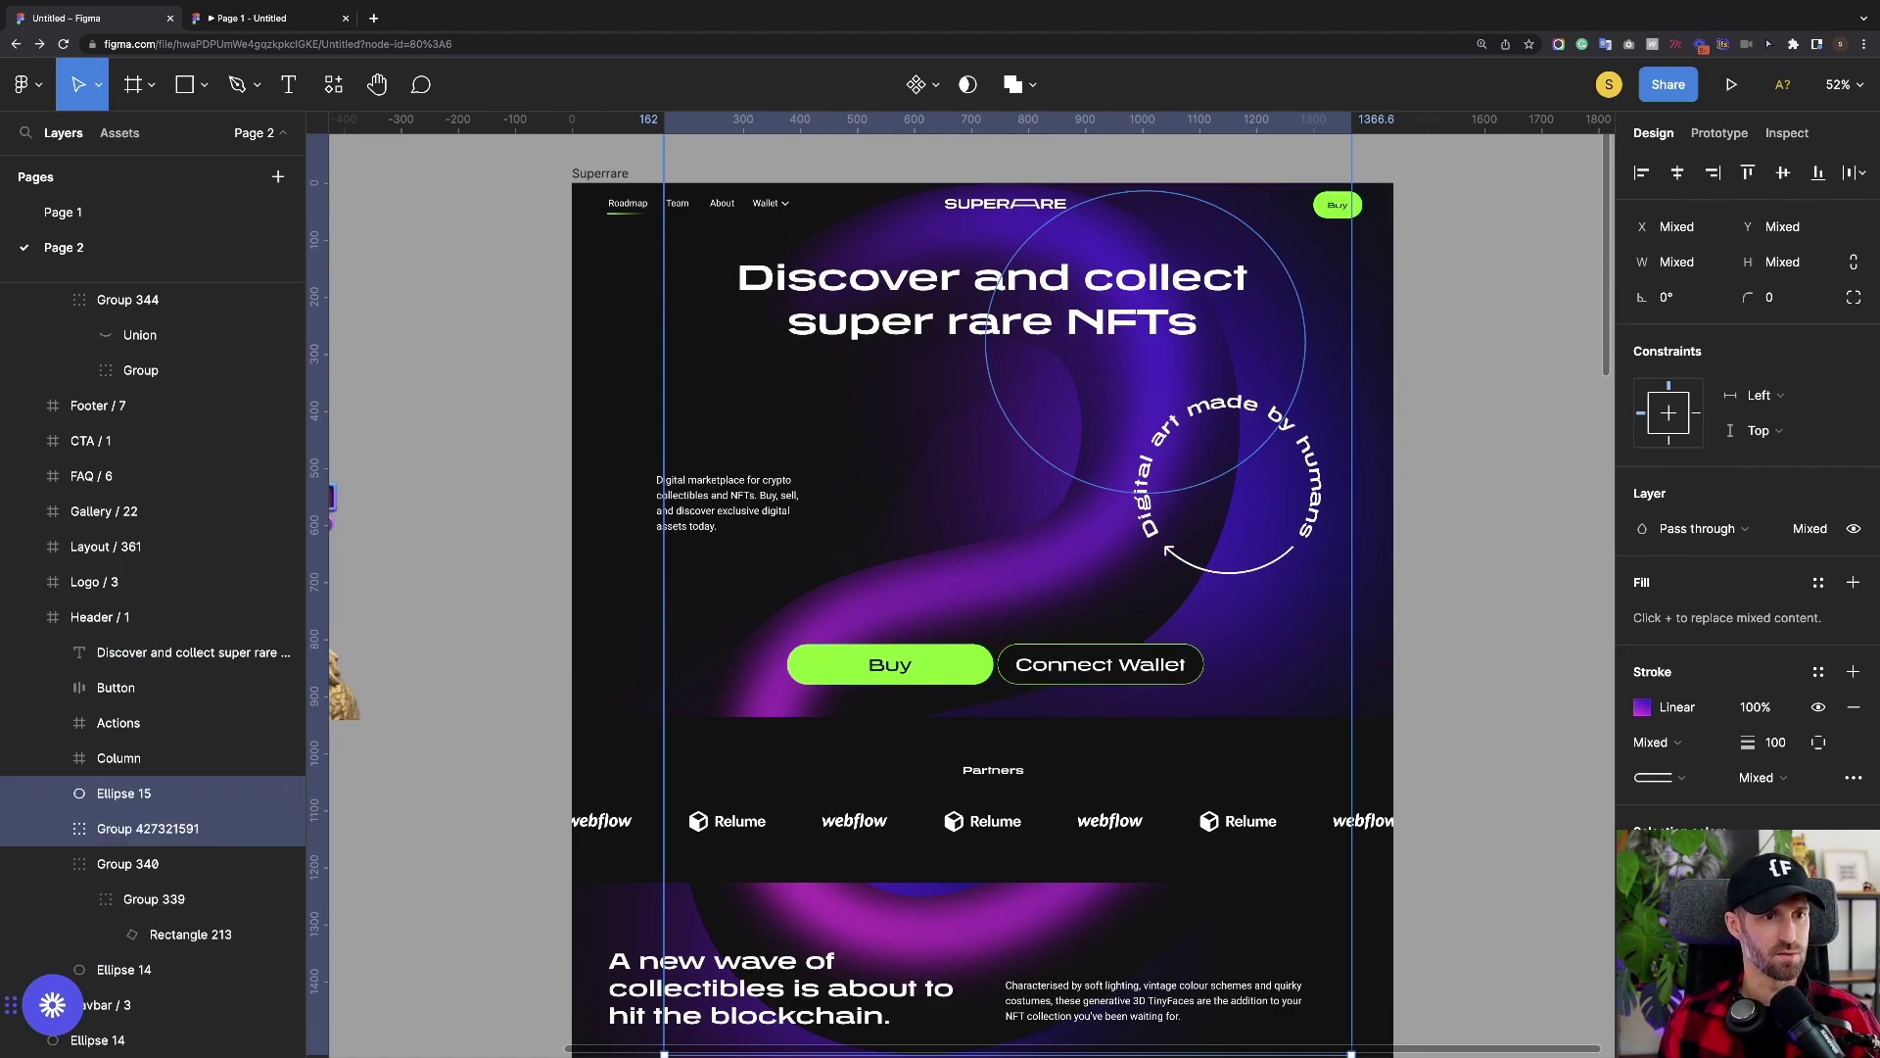
scroll(966, 595, left, 1)
key(Escape)
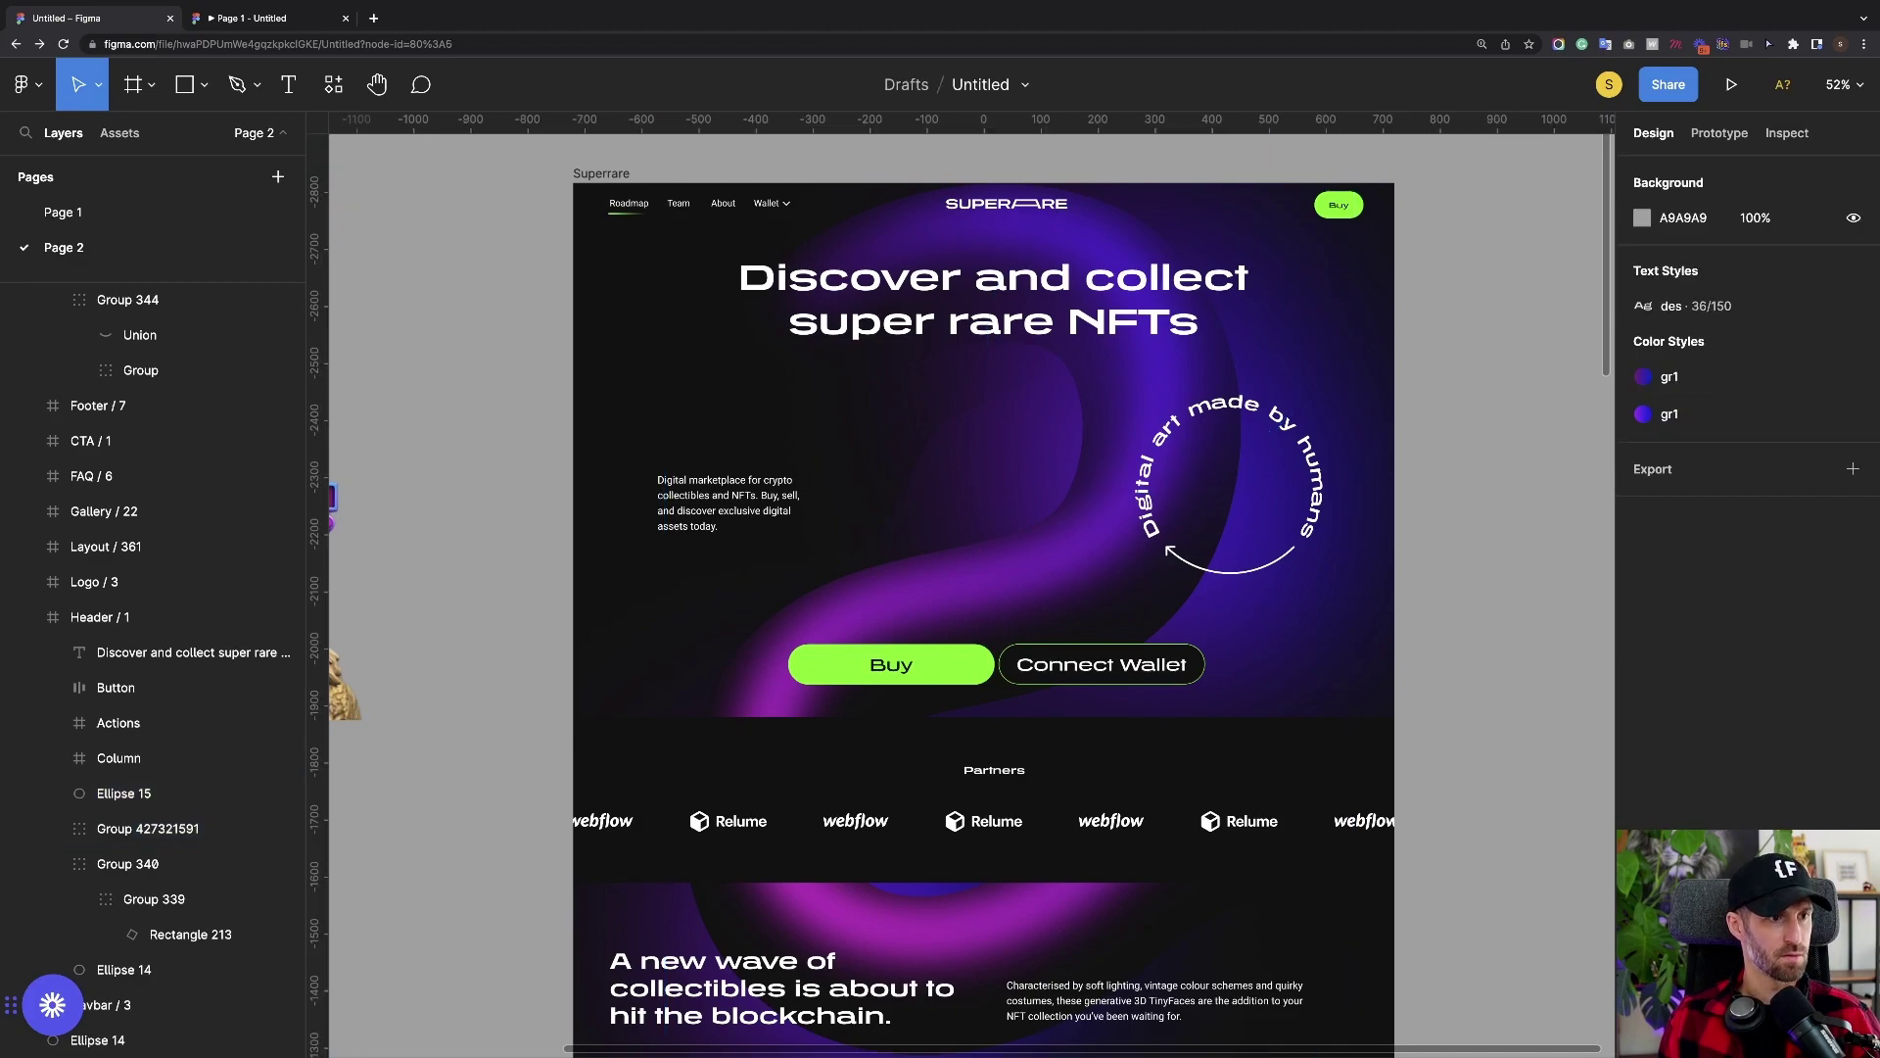
Move Rectangle 219 out of the curve group to the curve's upper end, at X 372.26, Y 307.74
scroll(924, 527, down, 1)
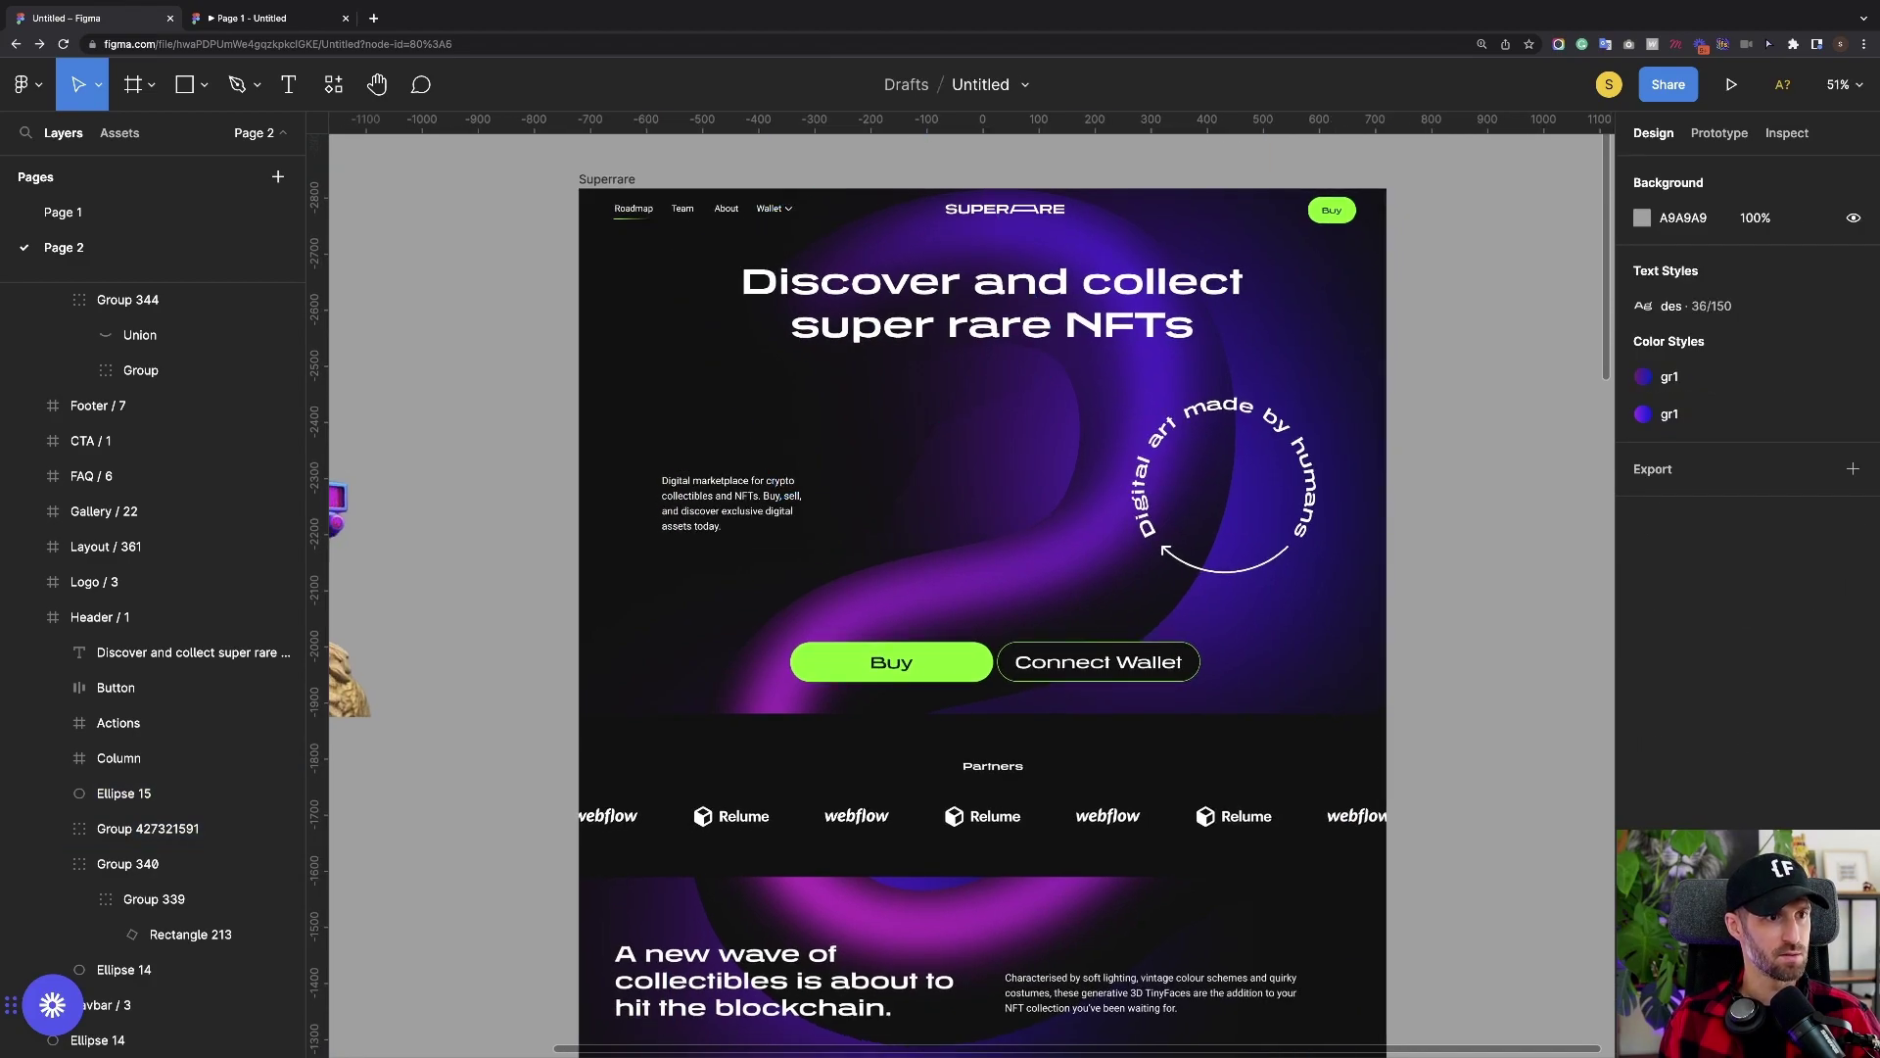
super+click(845, 421)
scroll(845, 421, up, 1)
drag(845, 421, 751, 432)
drag(836, 322, 924, 224)
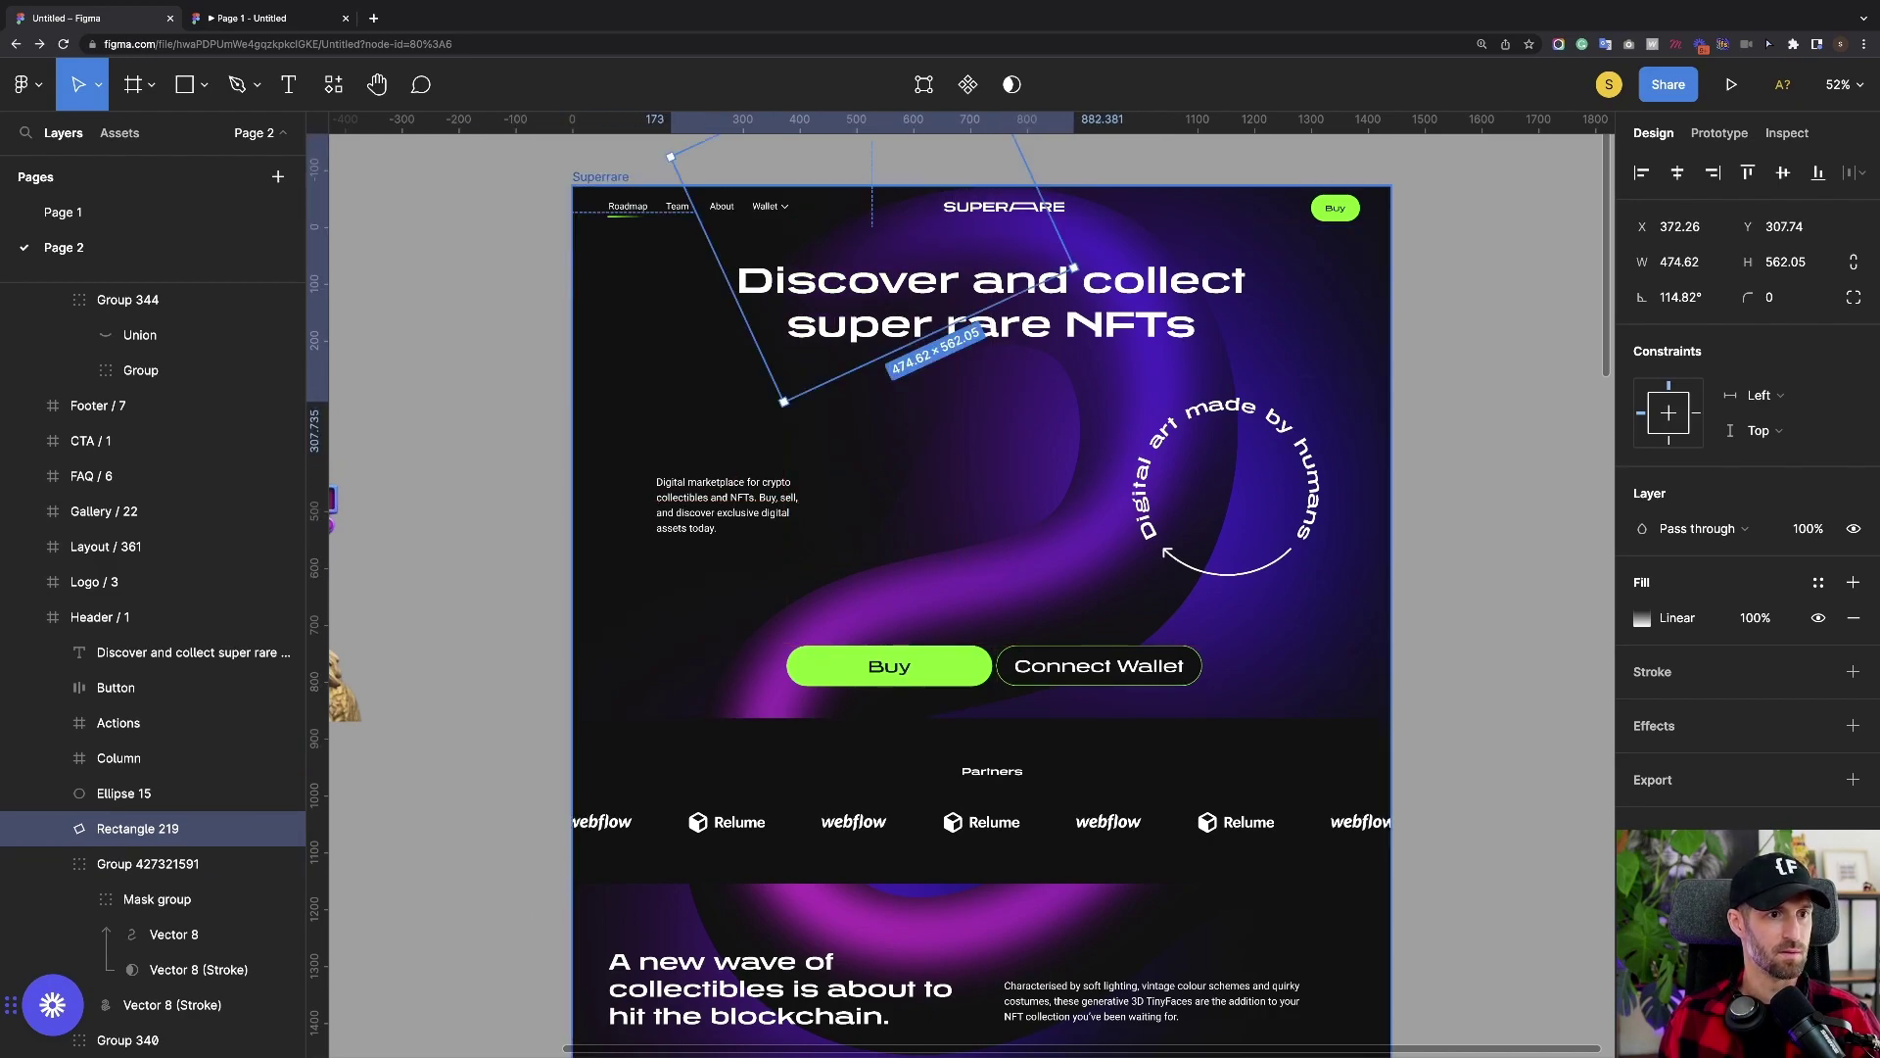
Move the header's Ellipse 14 behind the circular "Digital art made by humans" text, to X 806, Y 253
scroll(1028, 471, up, 1)
scroll(1249, 634, down, 1)
super+click(1119, 504)
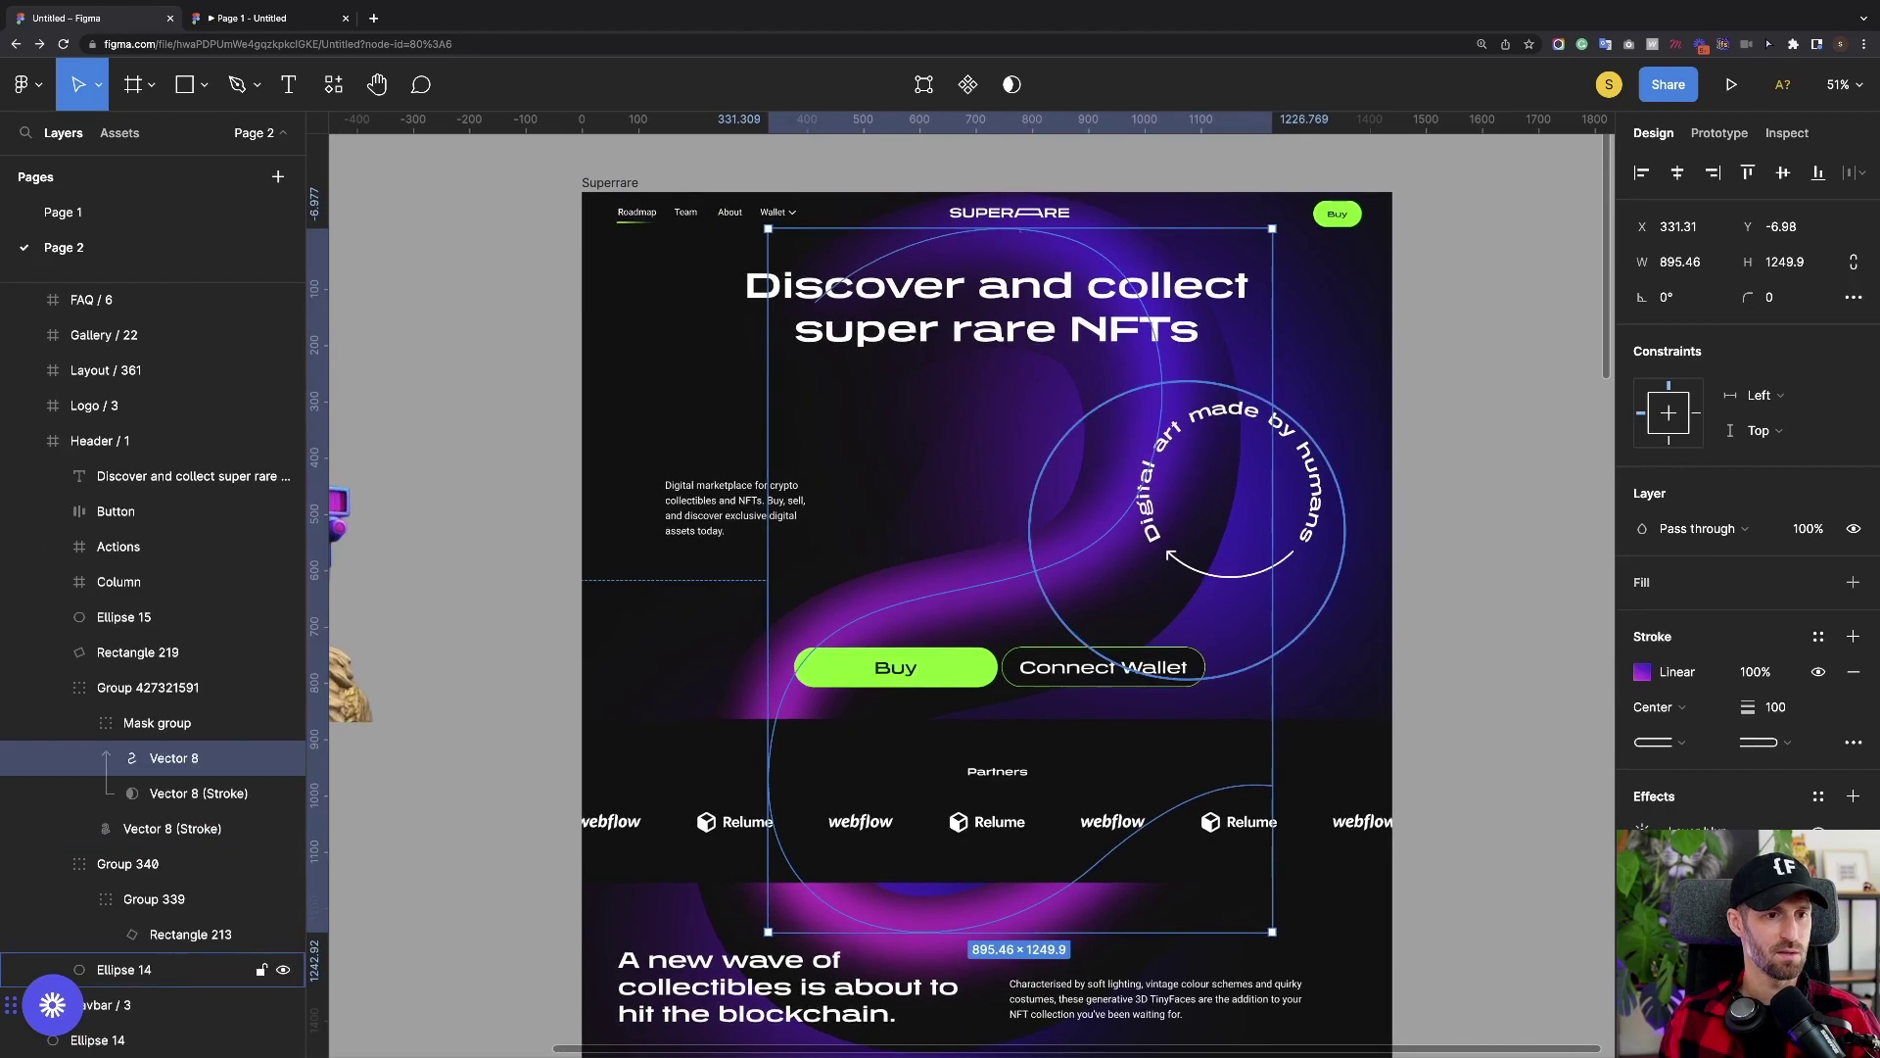
mouse_move(1296, 588)
mouse_down()
mouse_move(1402, 587)
mouse_move(1296, 582)
mouse_up()
drag(1187, 529, 1193, 529)
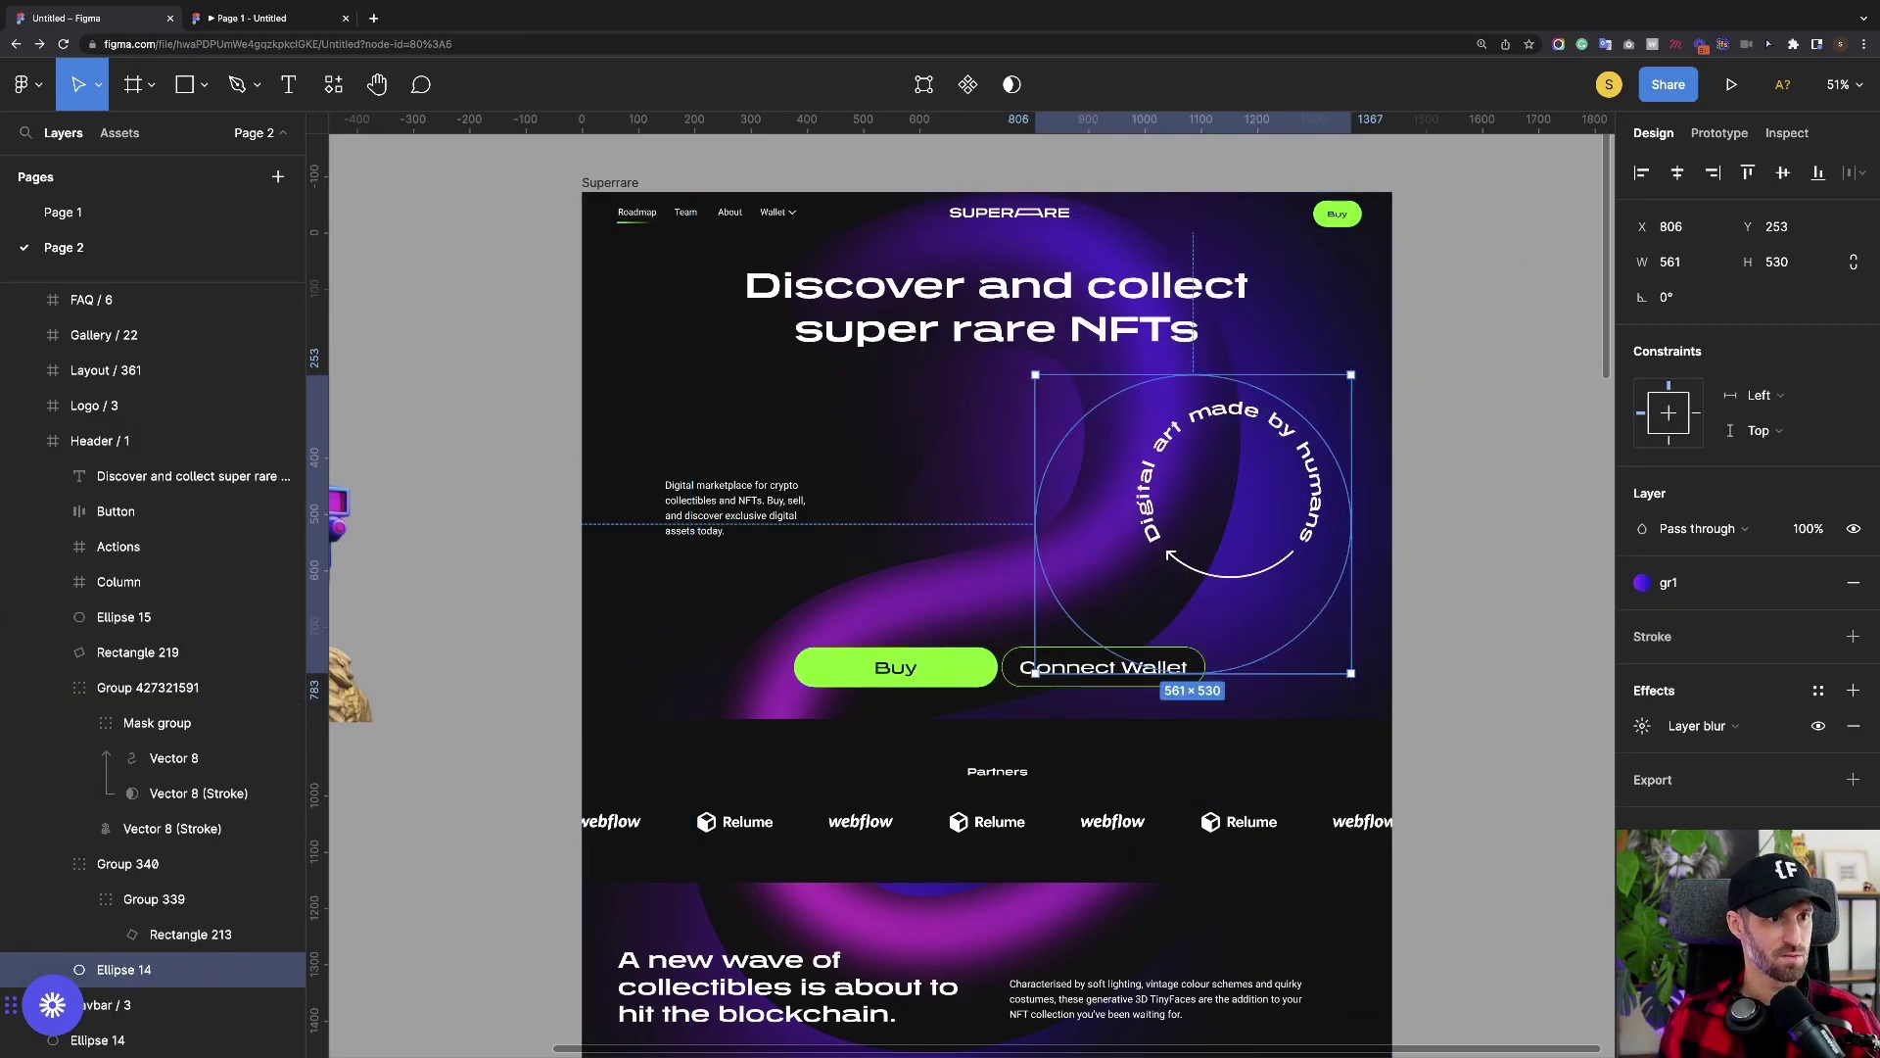
Shrink the header's Ellipse 14 to 465 × 439 from its upper corner and lower its opacity to 60%
drag(1035, 374, 1090, 426)
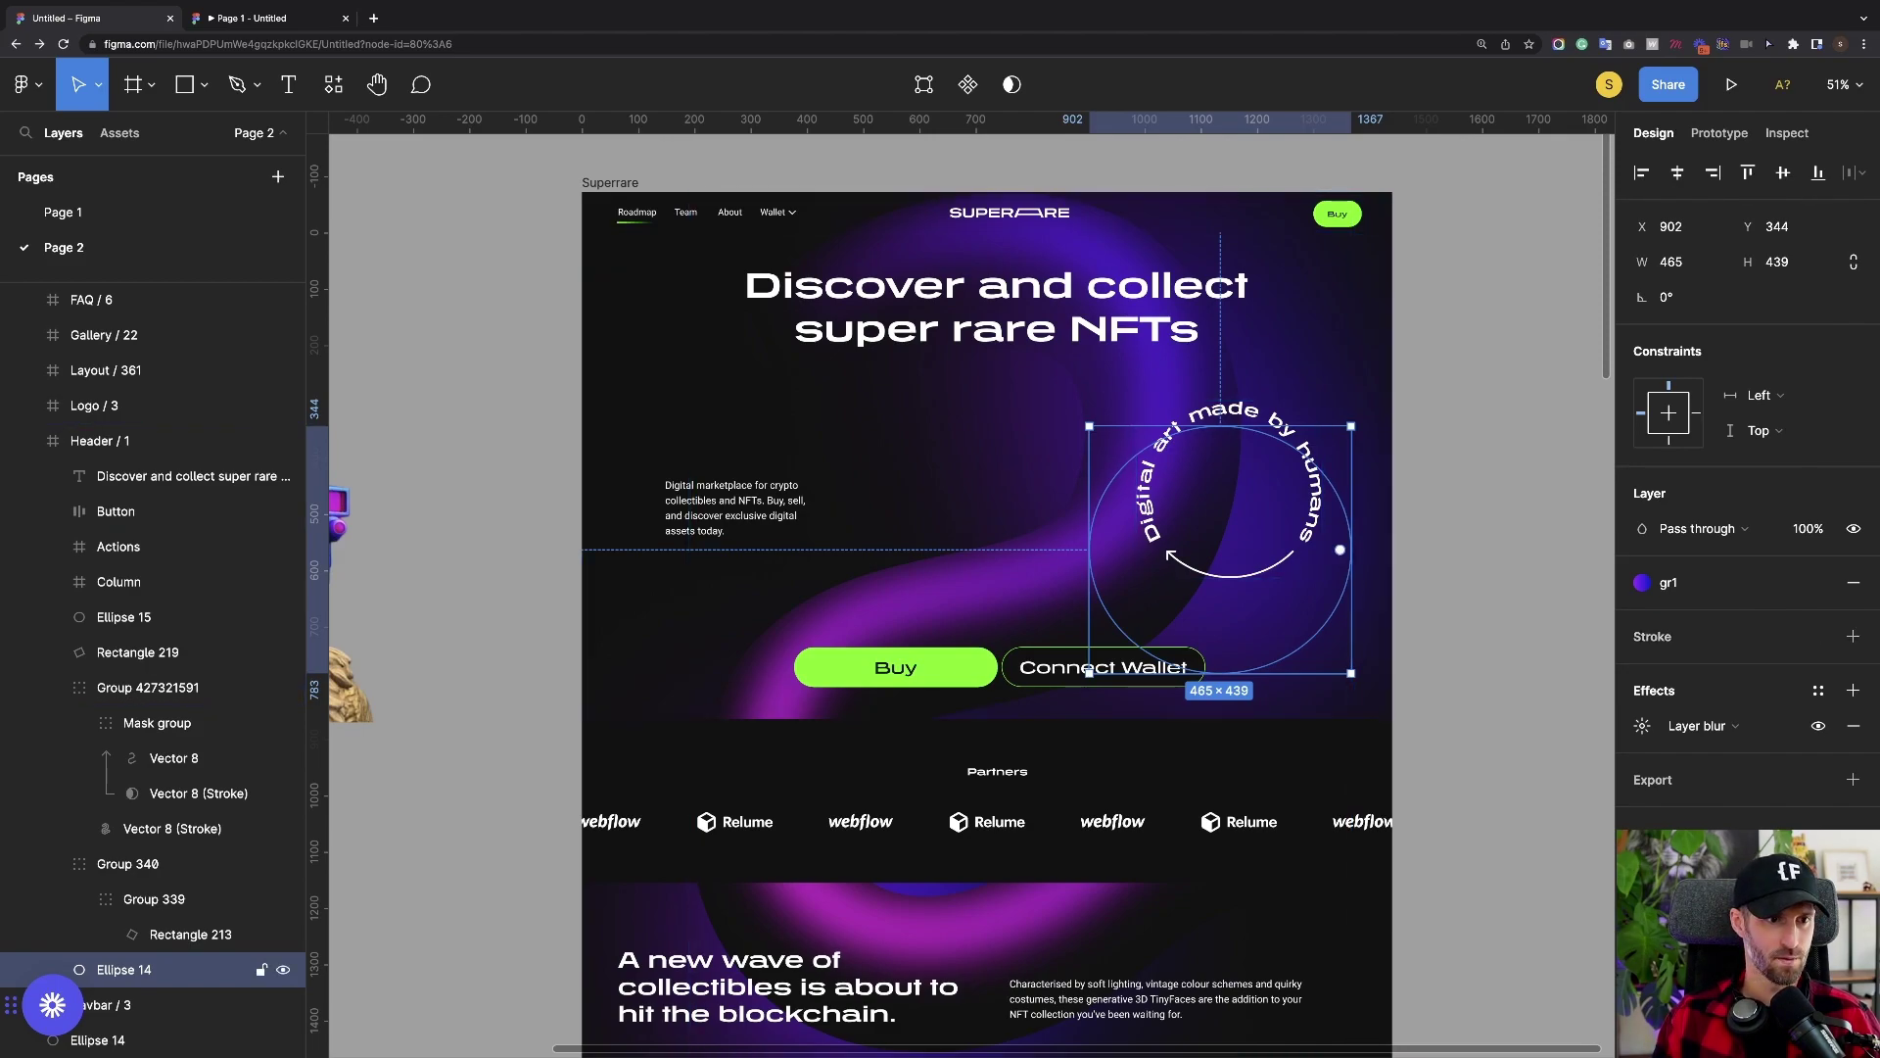
key(6)
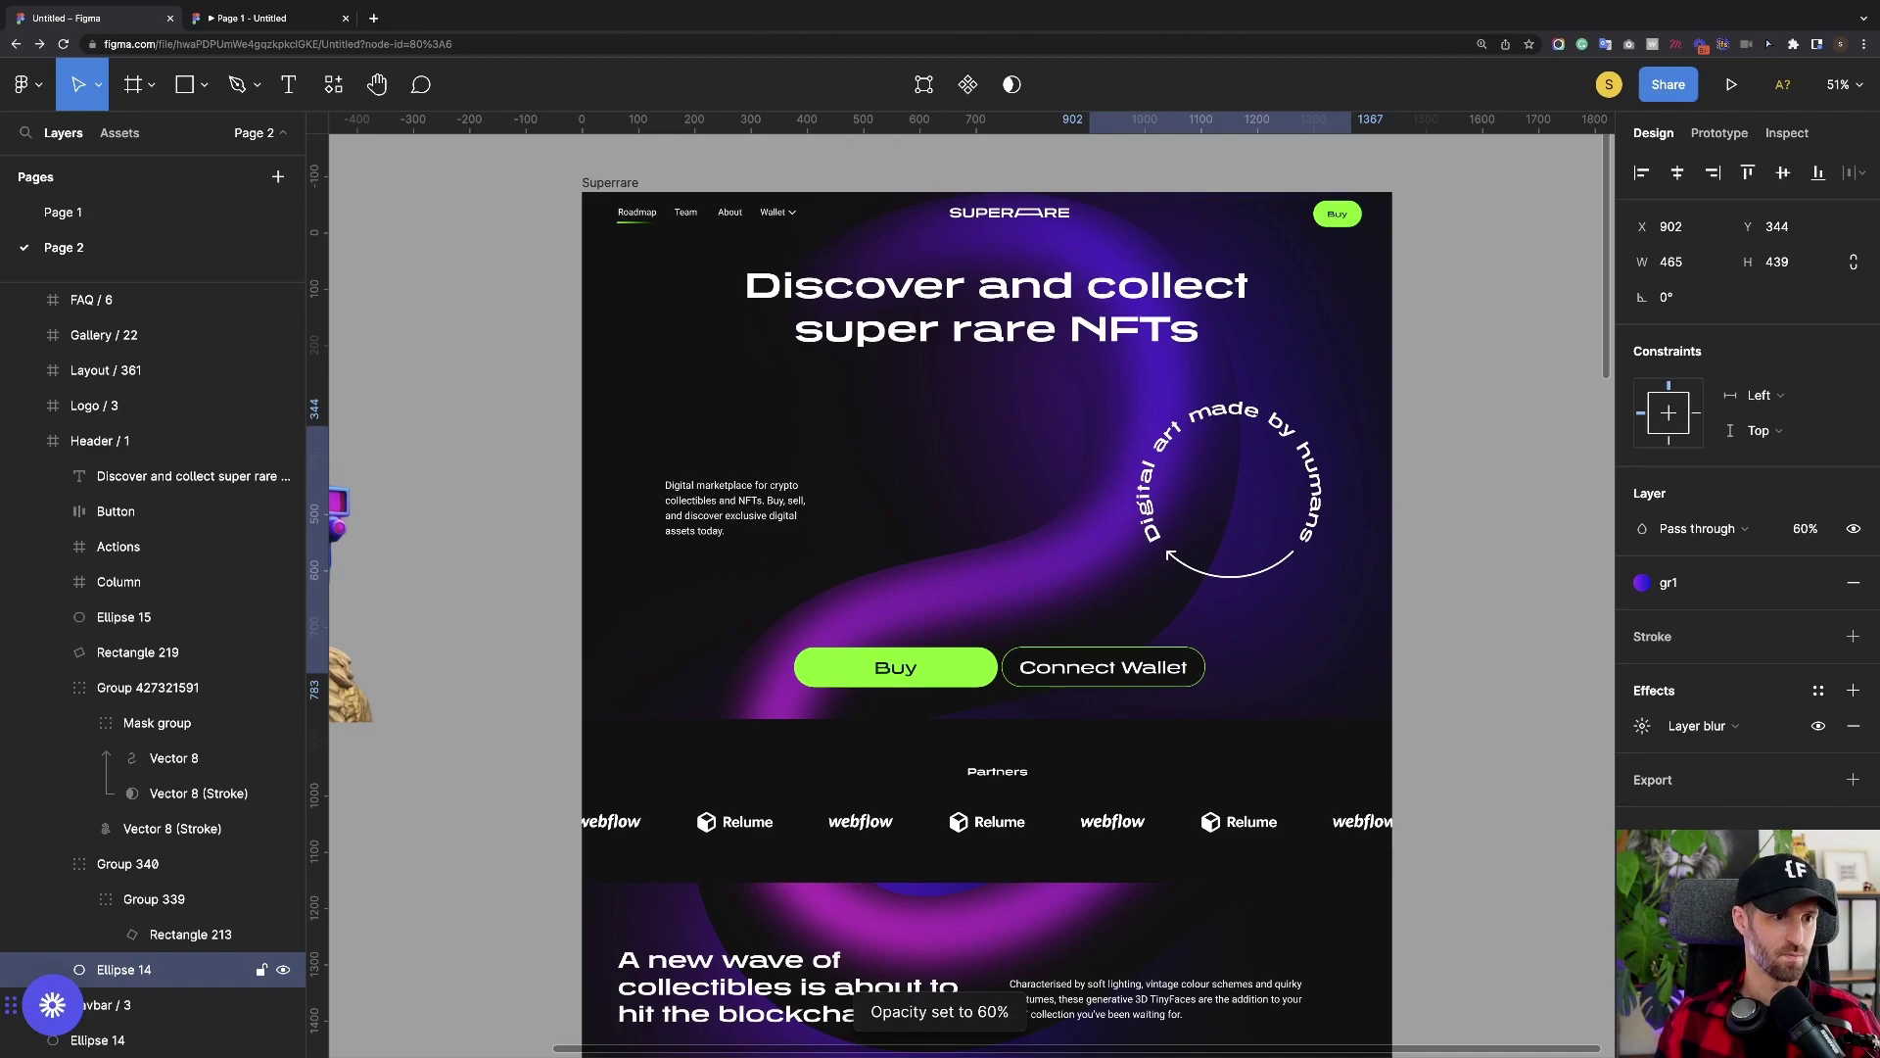
key(Escape)
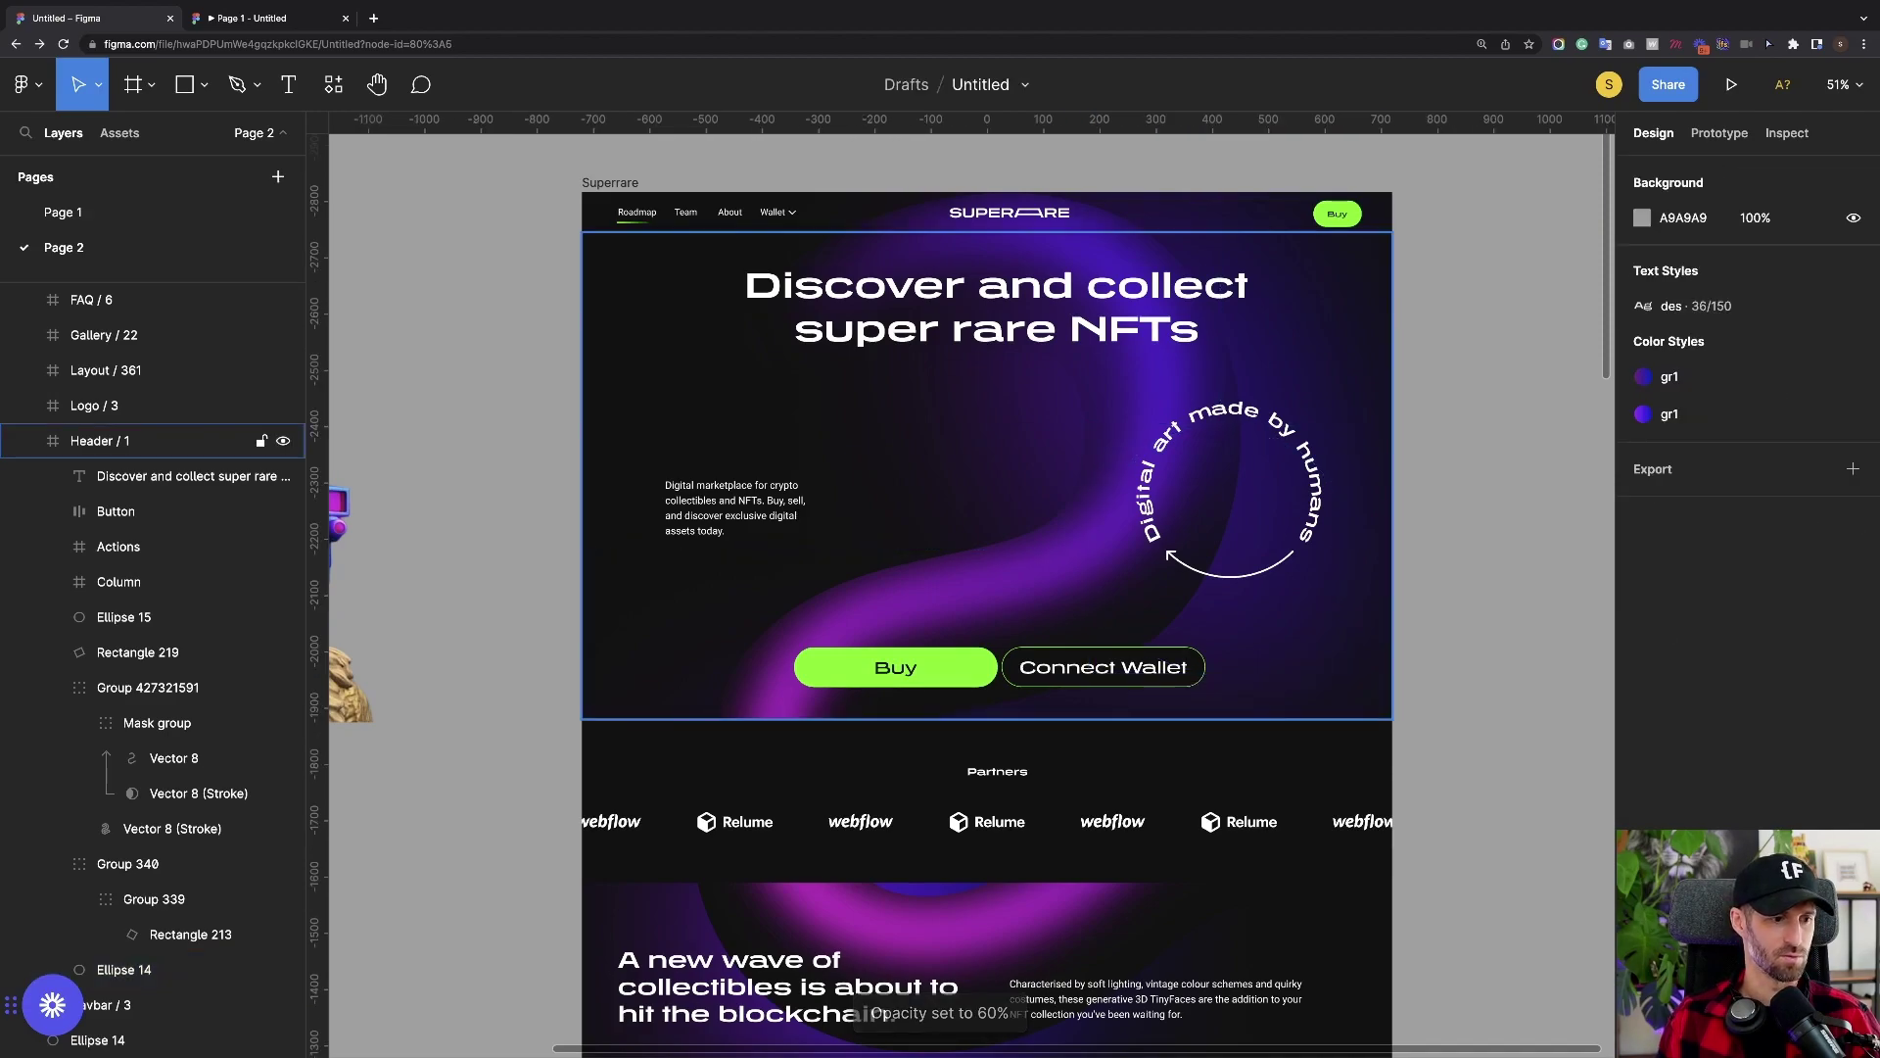
Cut the Clone X 14 character image from the canvas beside the Superrare frame
scroll(988, 801, down, 1)
scroll(988, 801, right, 1)
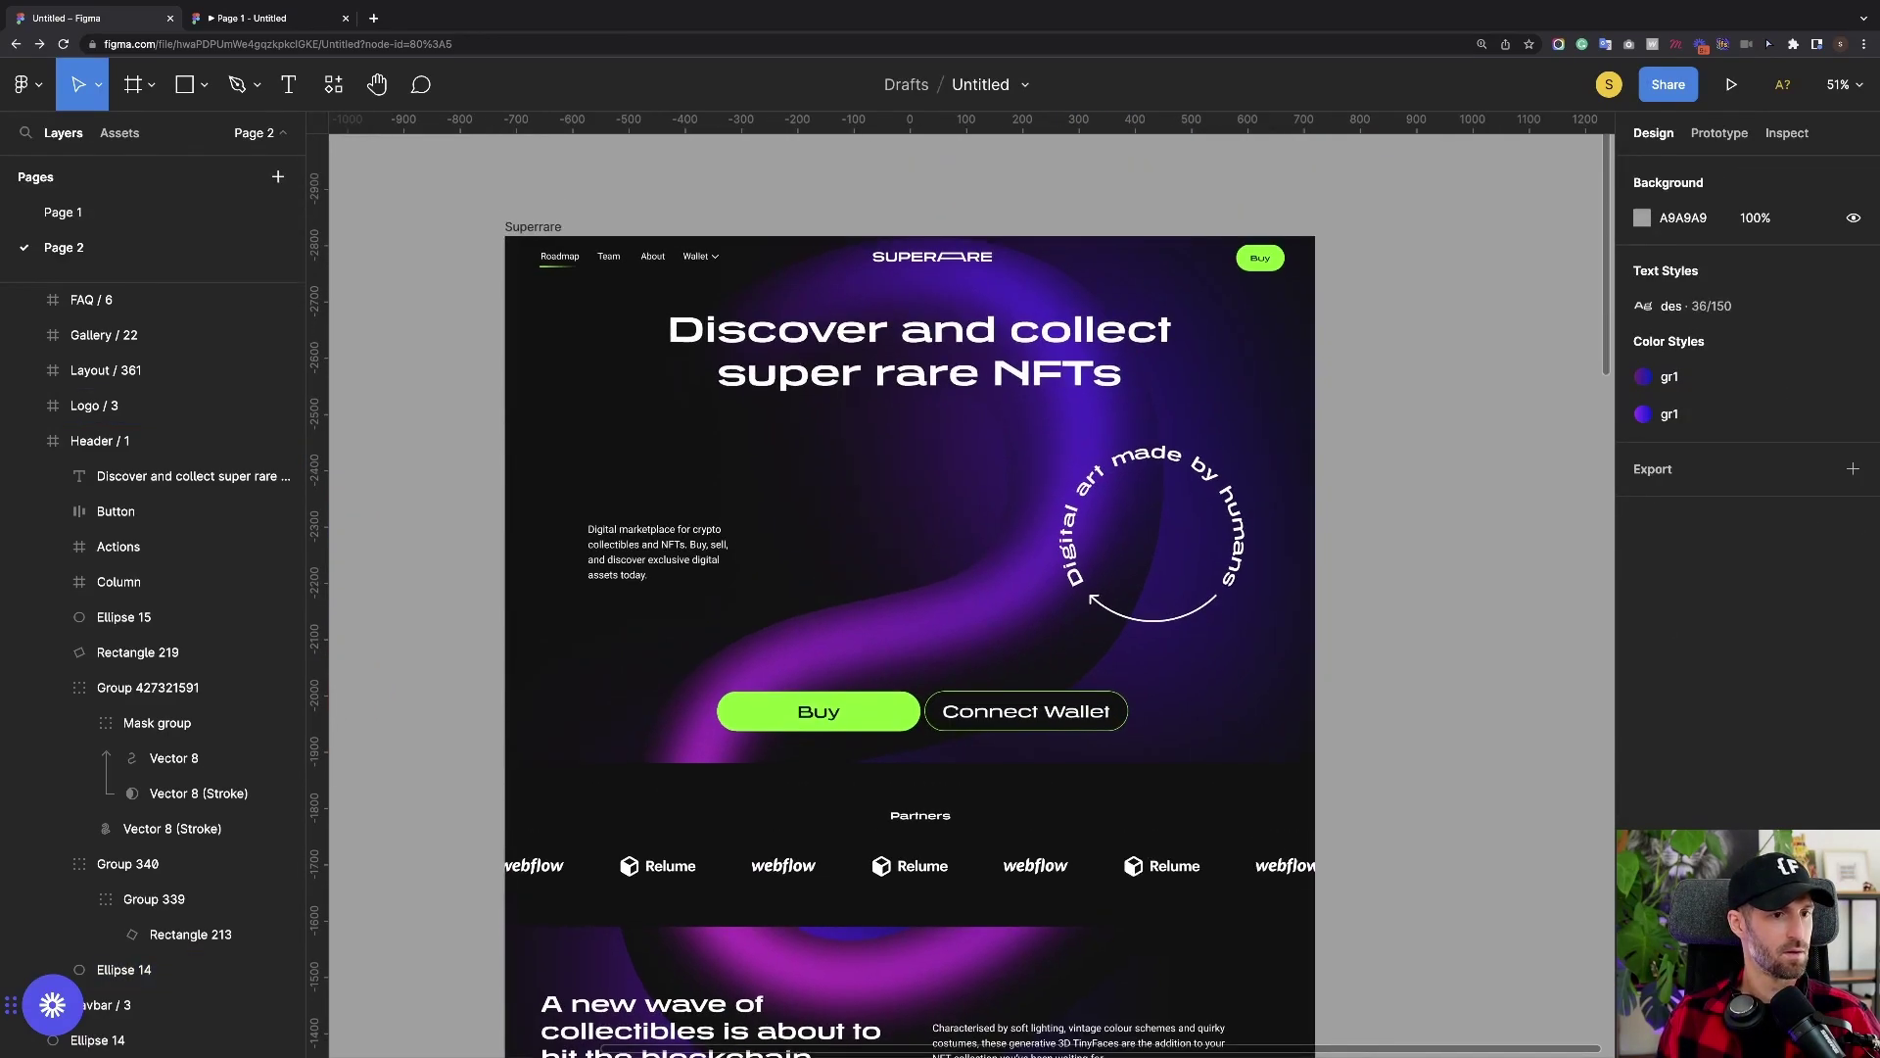
scroll(970, 587, left, 4)
scroll(969, 588, up, 2)
click(440, 578)
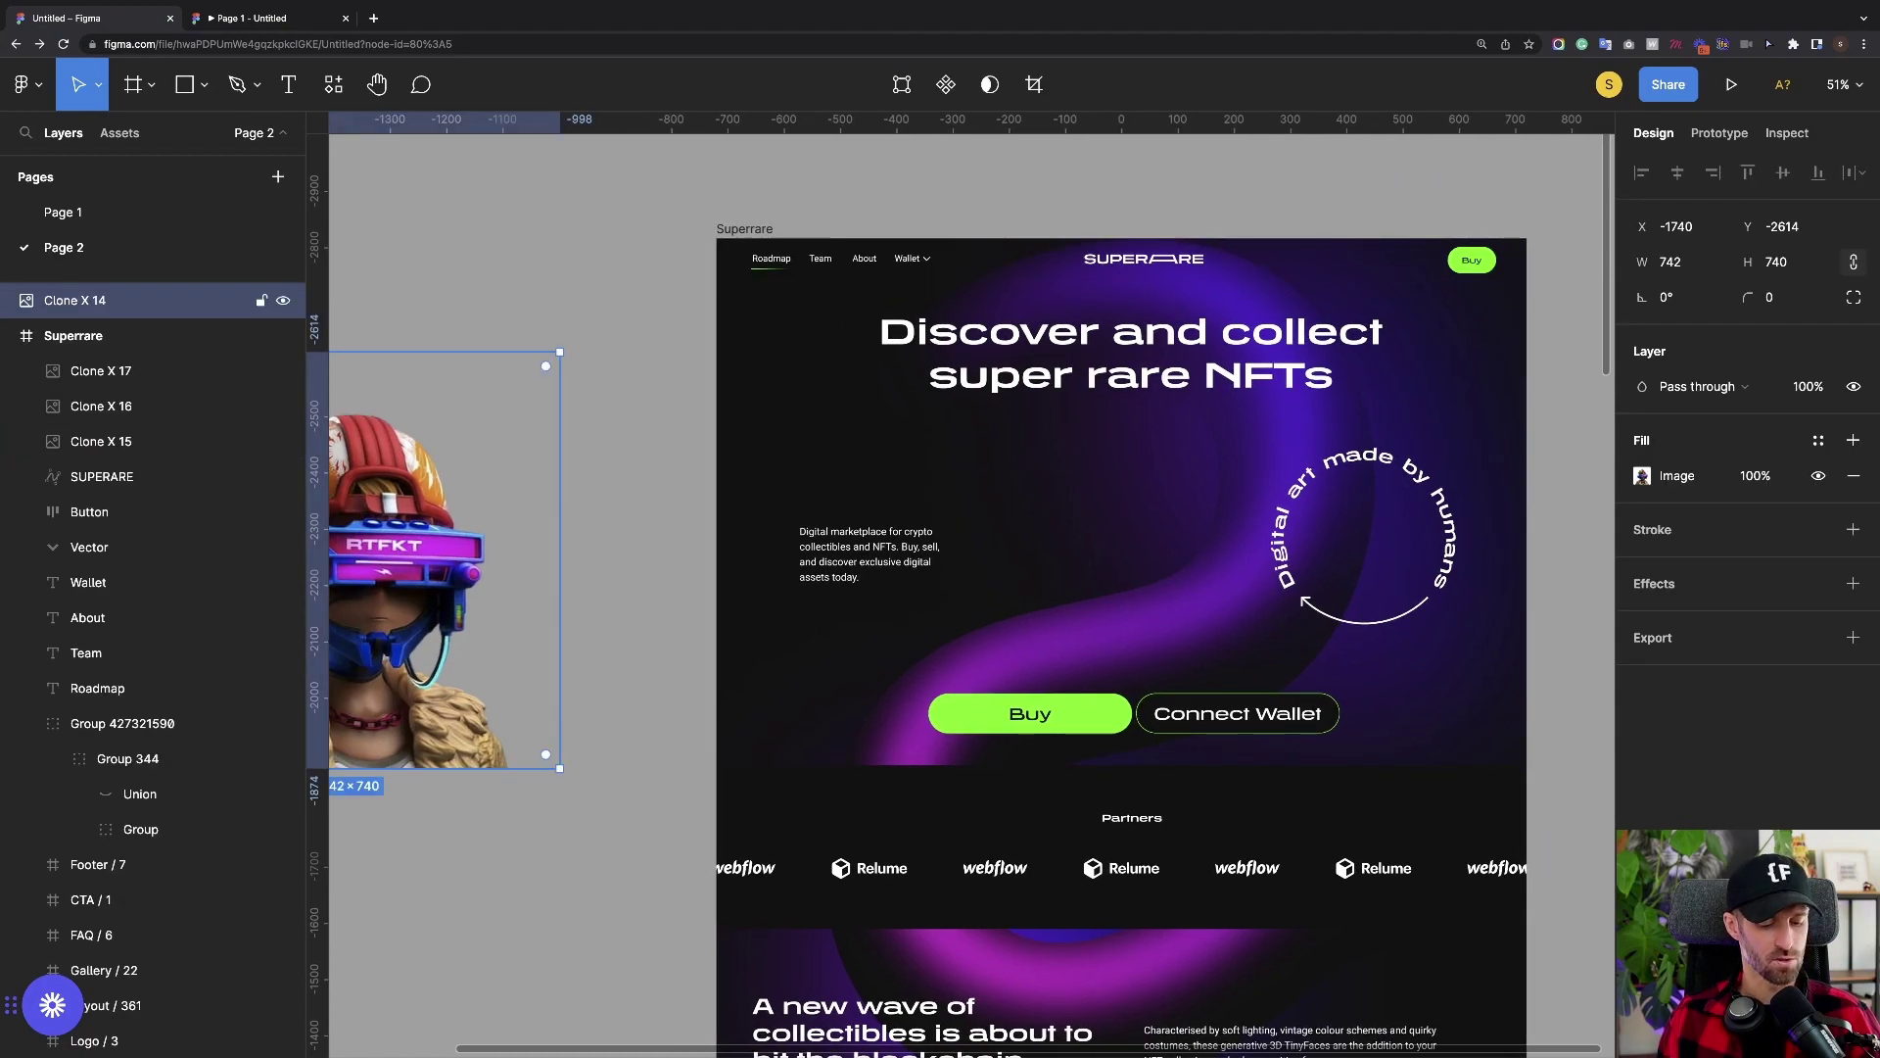
key(super+x)
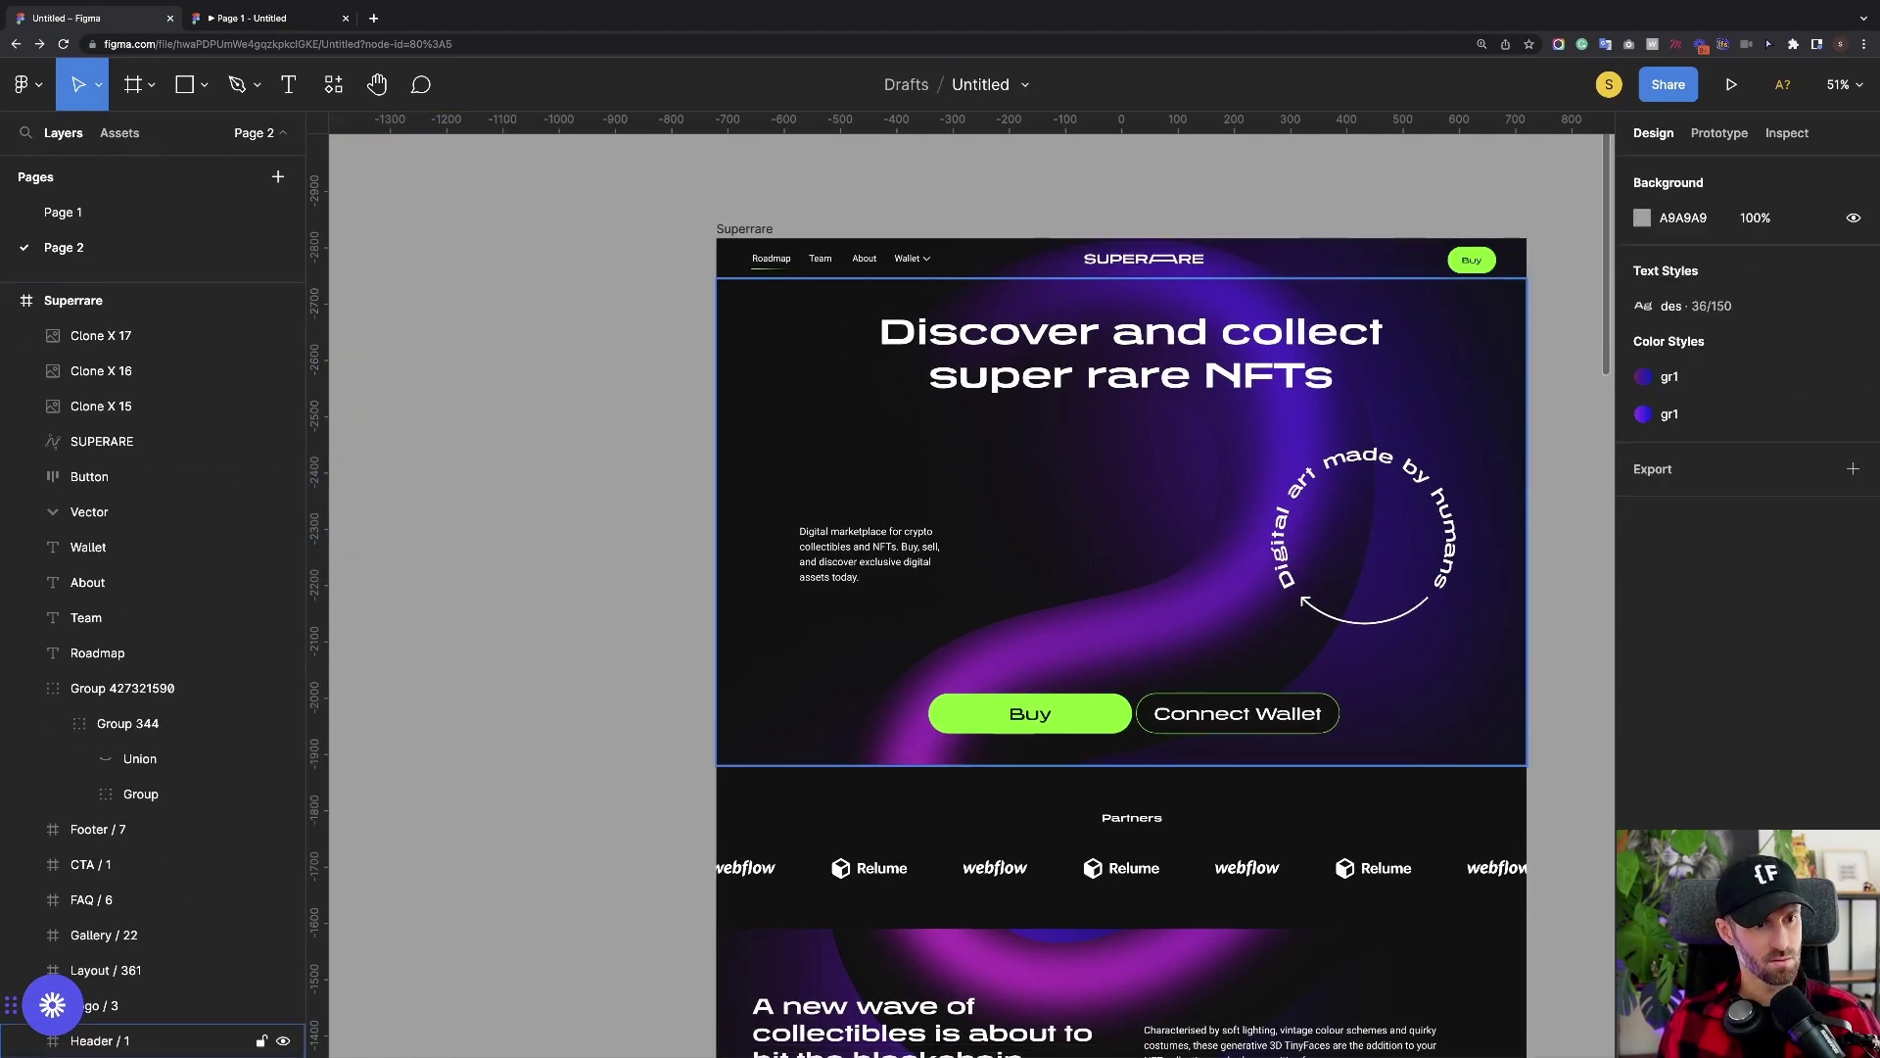
Try pasting the Clone X 14 image at the curve's Mask group in Header / 1, and undo the paste
click(1048, 617)
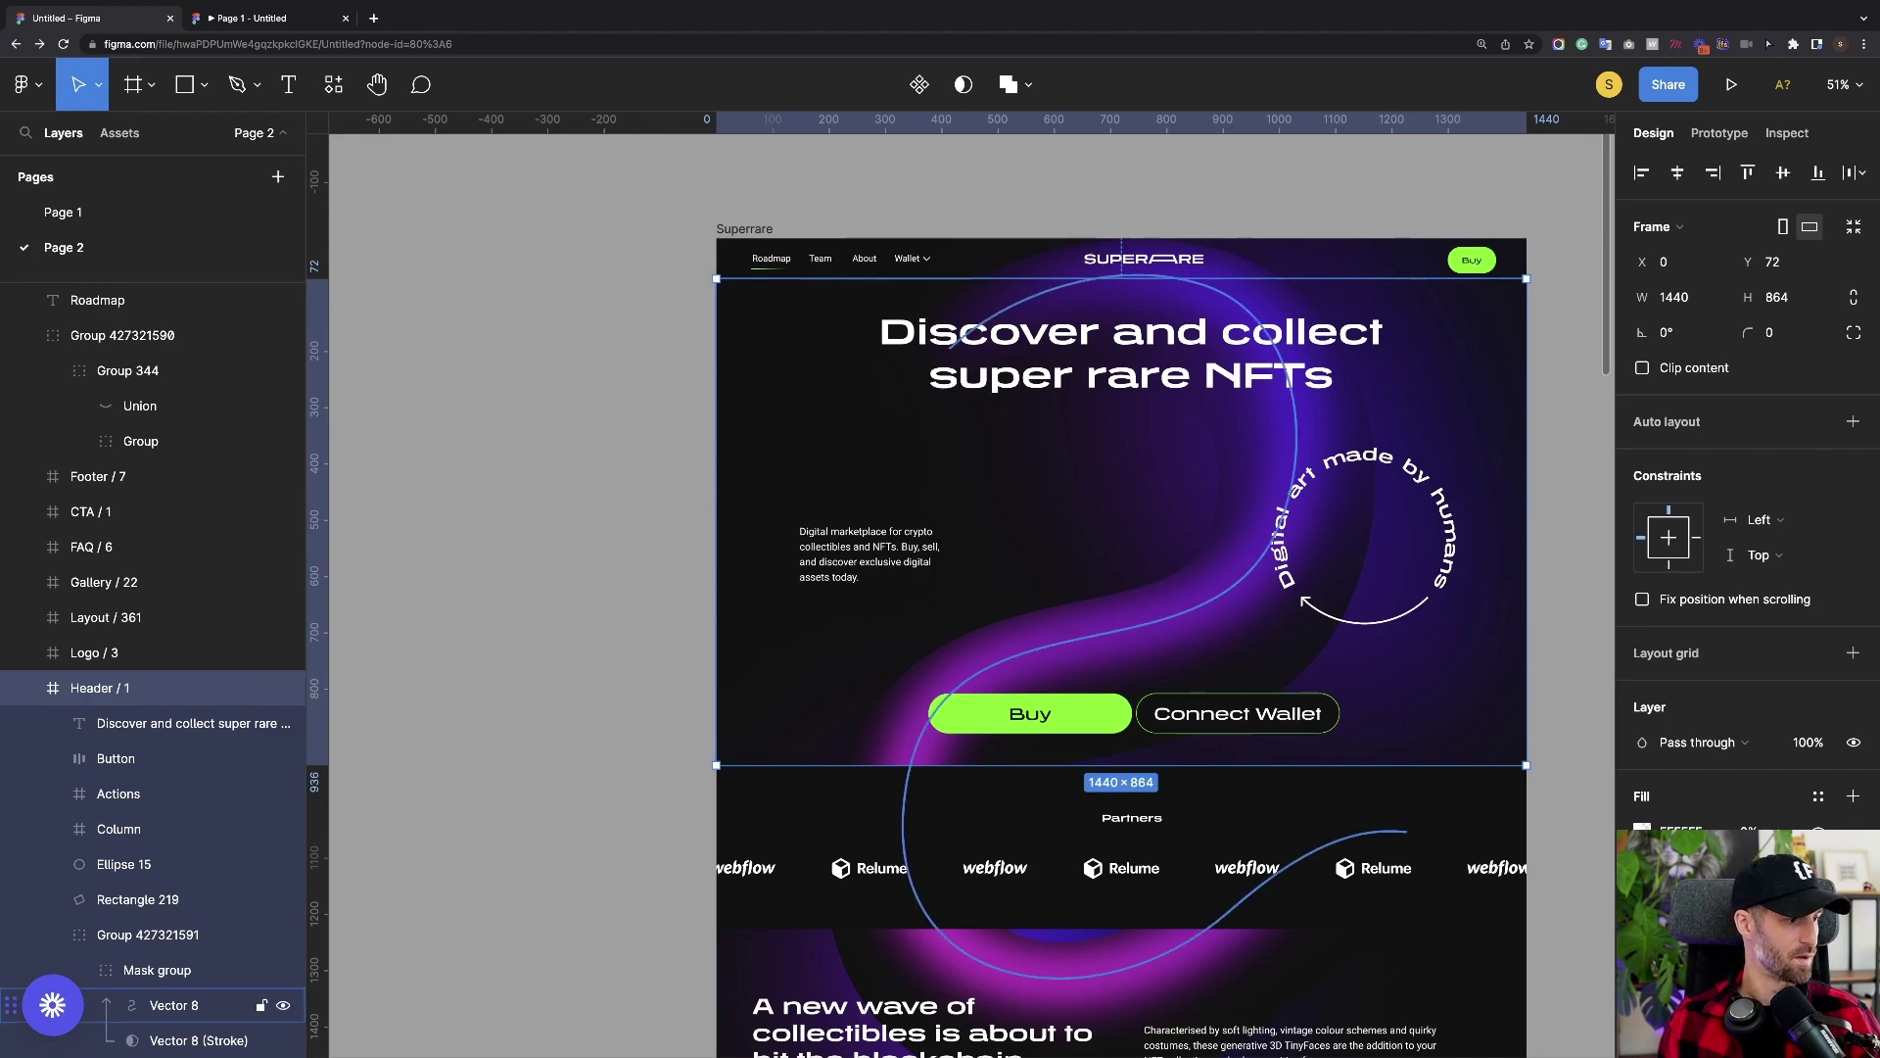
click(174, 1005)
click(157, 970)
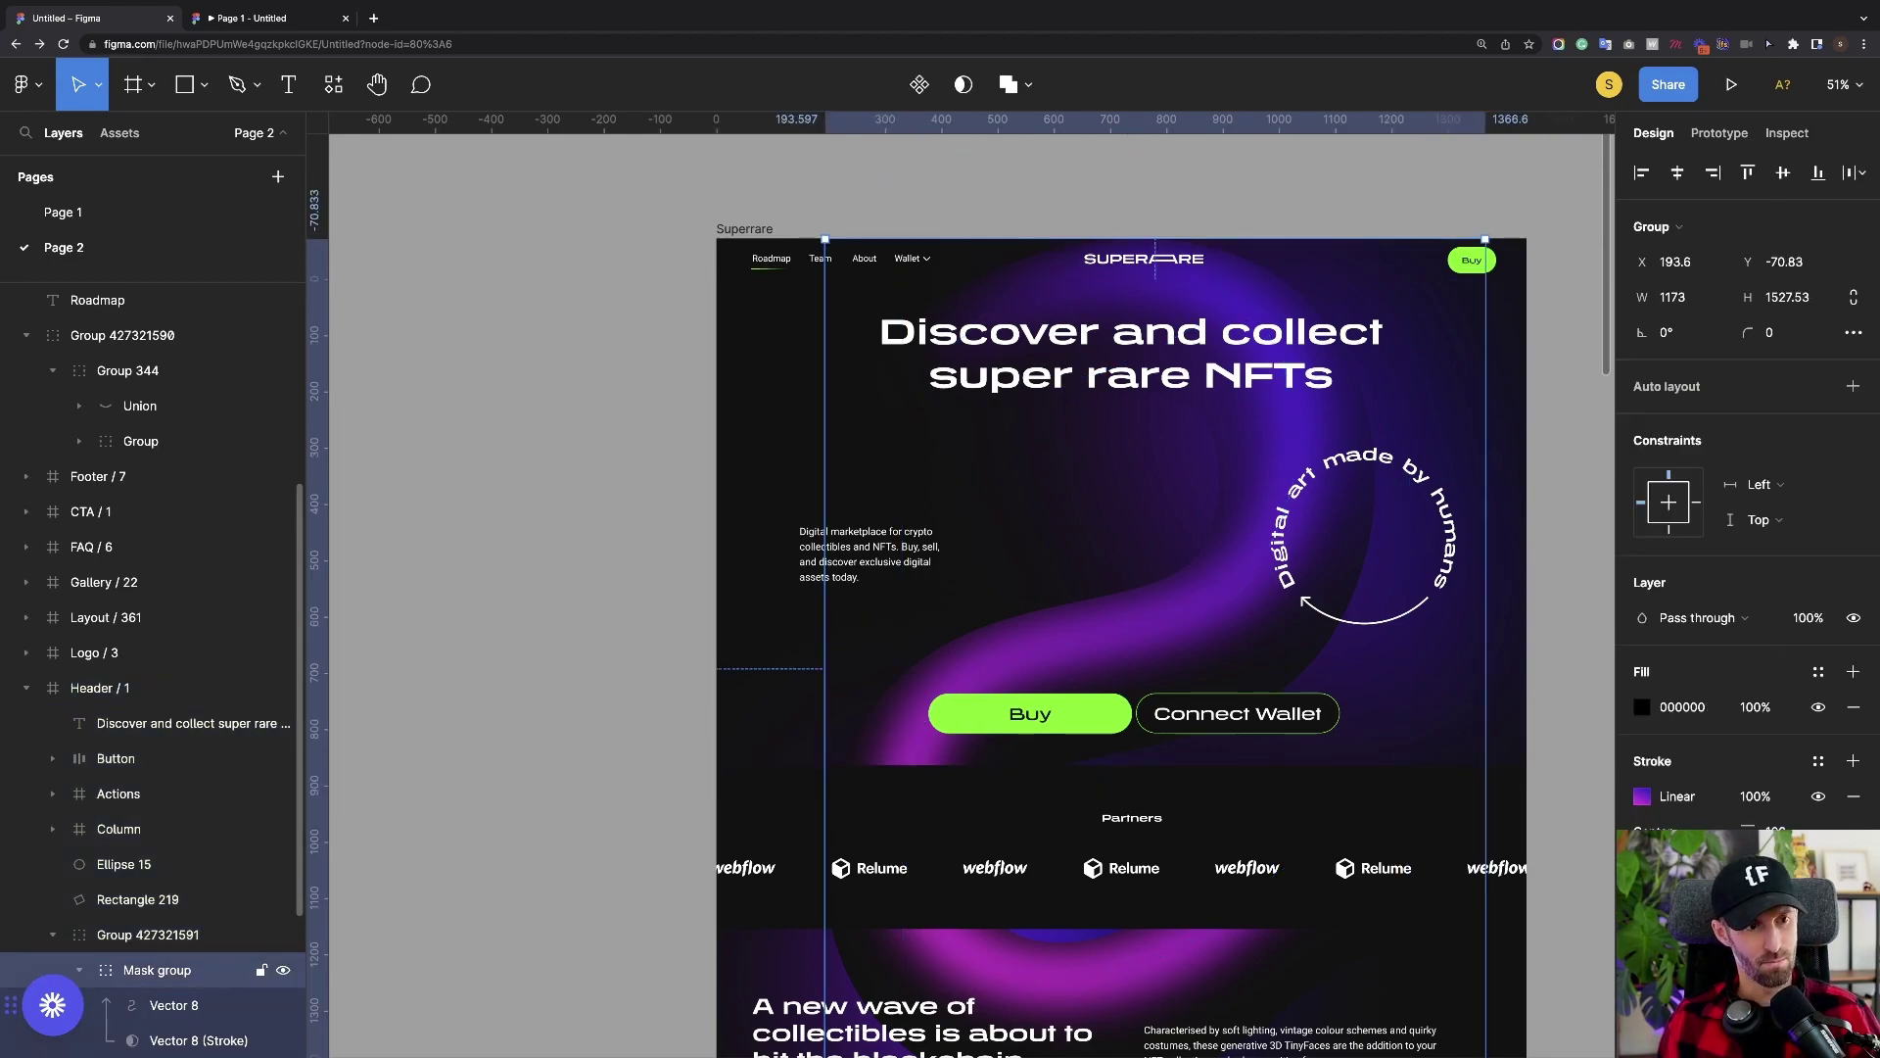
key(super+v)
key(super+z)
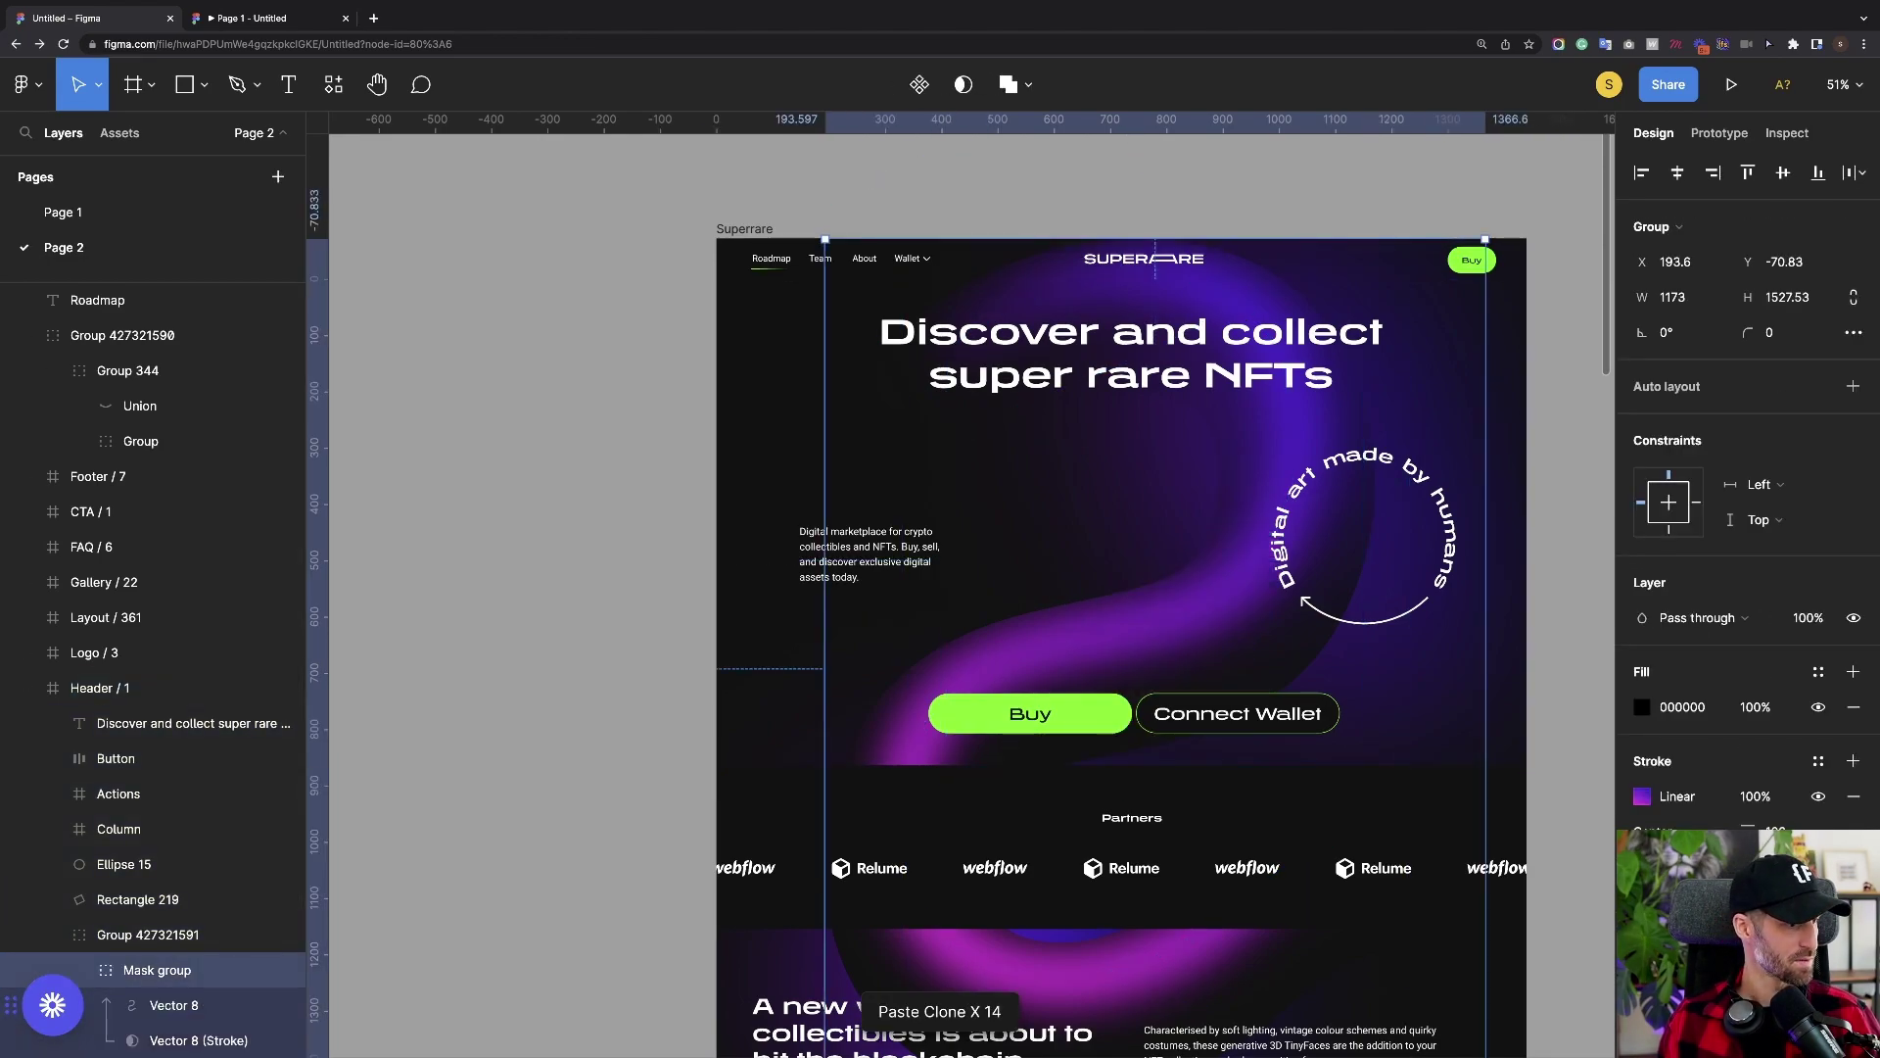
Paste the Clone X 14 image into Group 427321591 in Header / 1
click(147, 934)
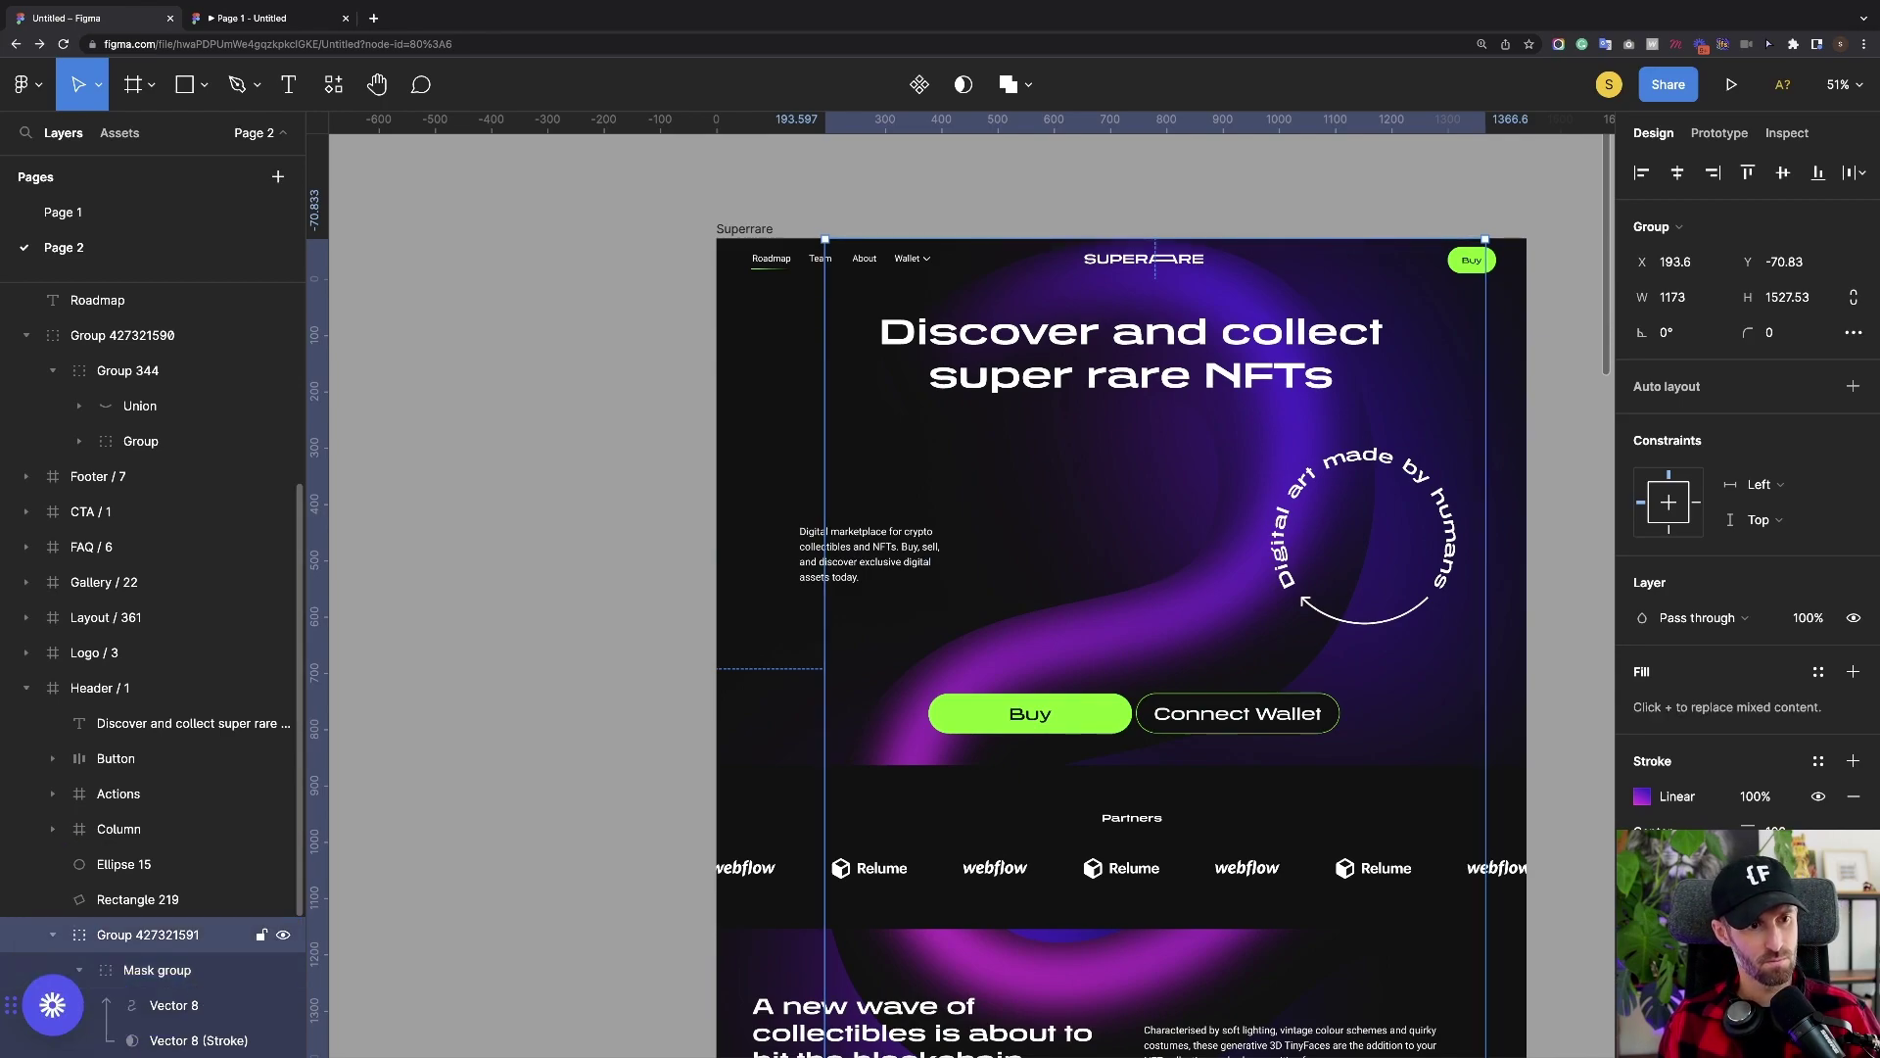
key(ctrl+v)
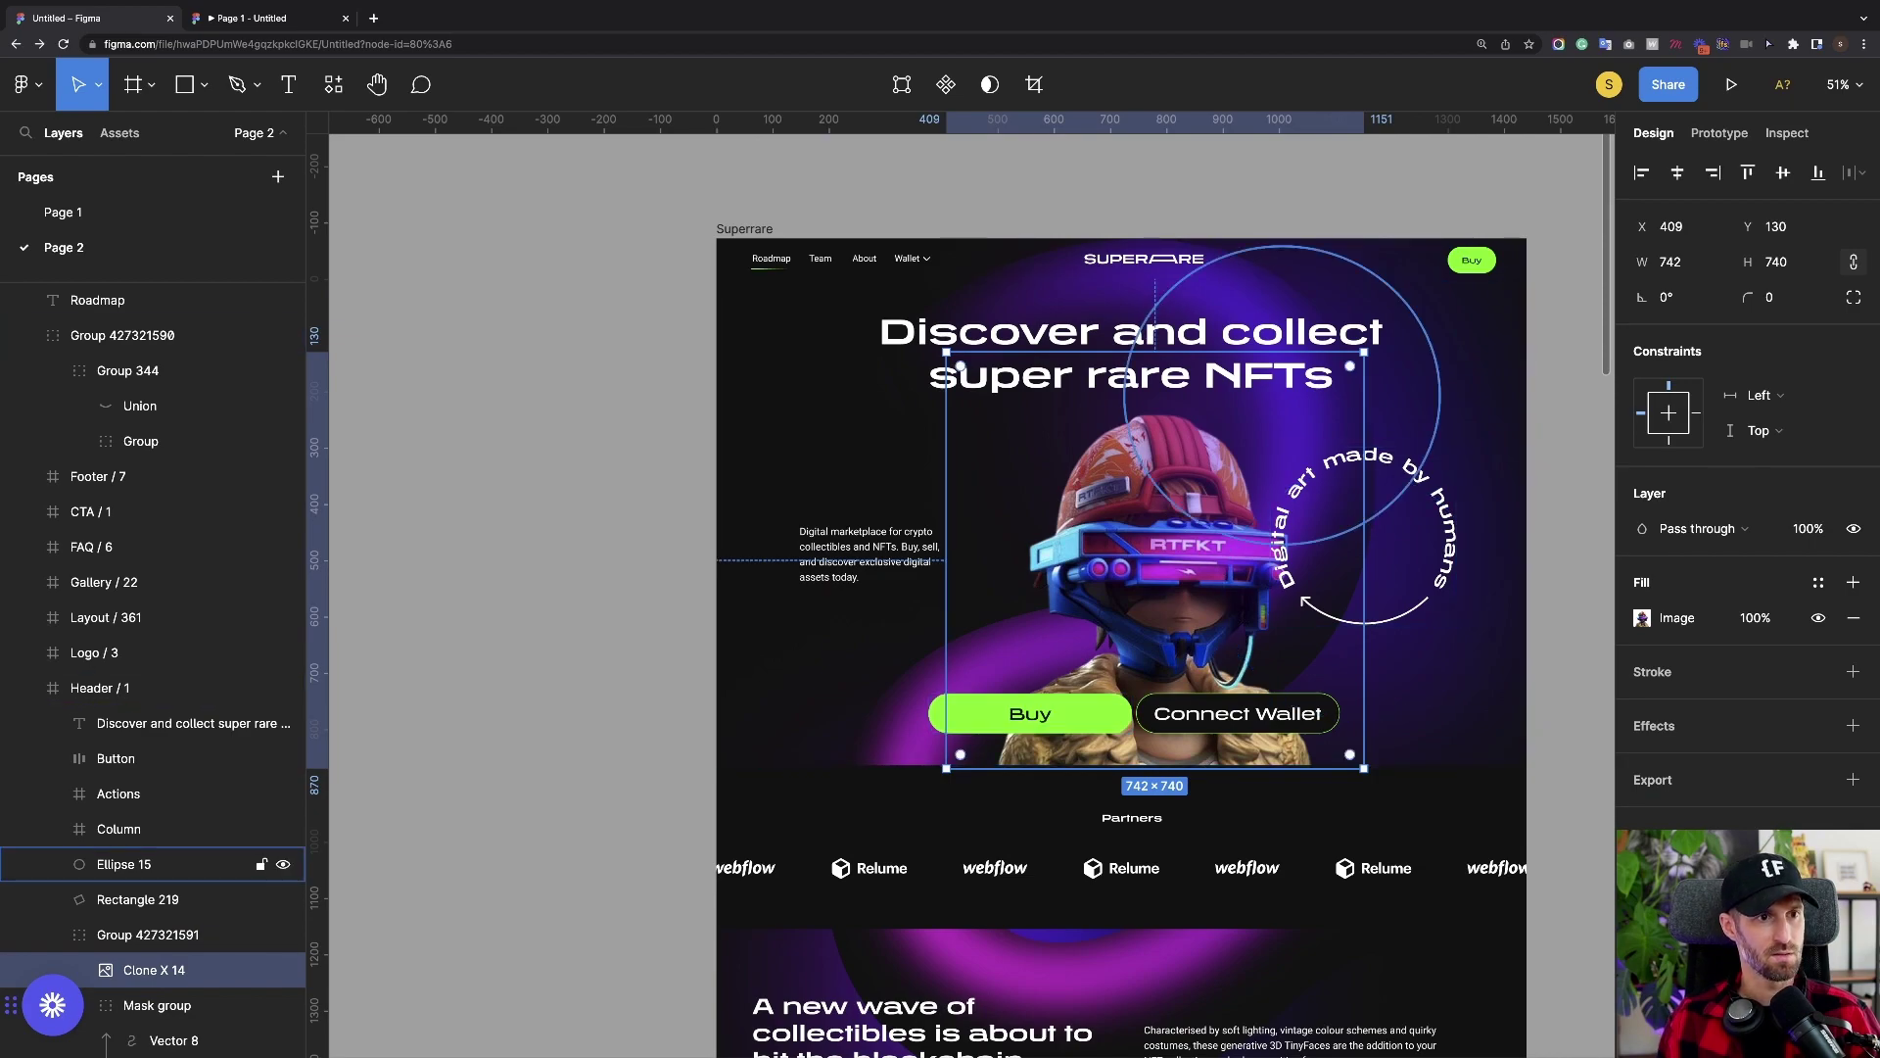
Send the header's Ellipse 15 backward in the layer order, below Rectangle 219 and directly above Group 427321591
click(137, 864)
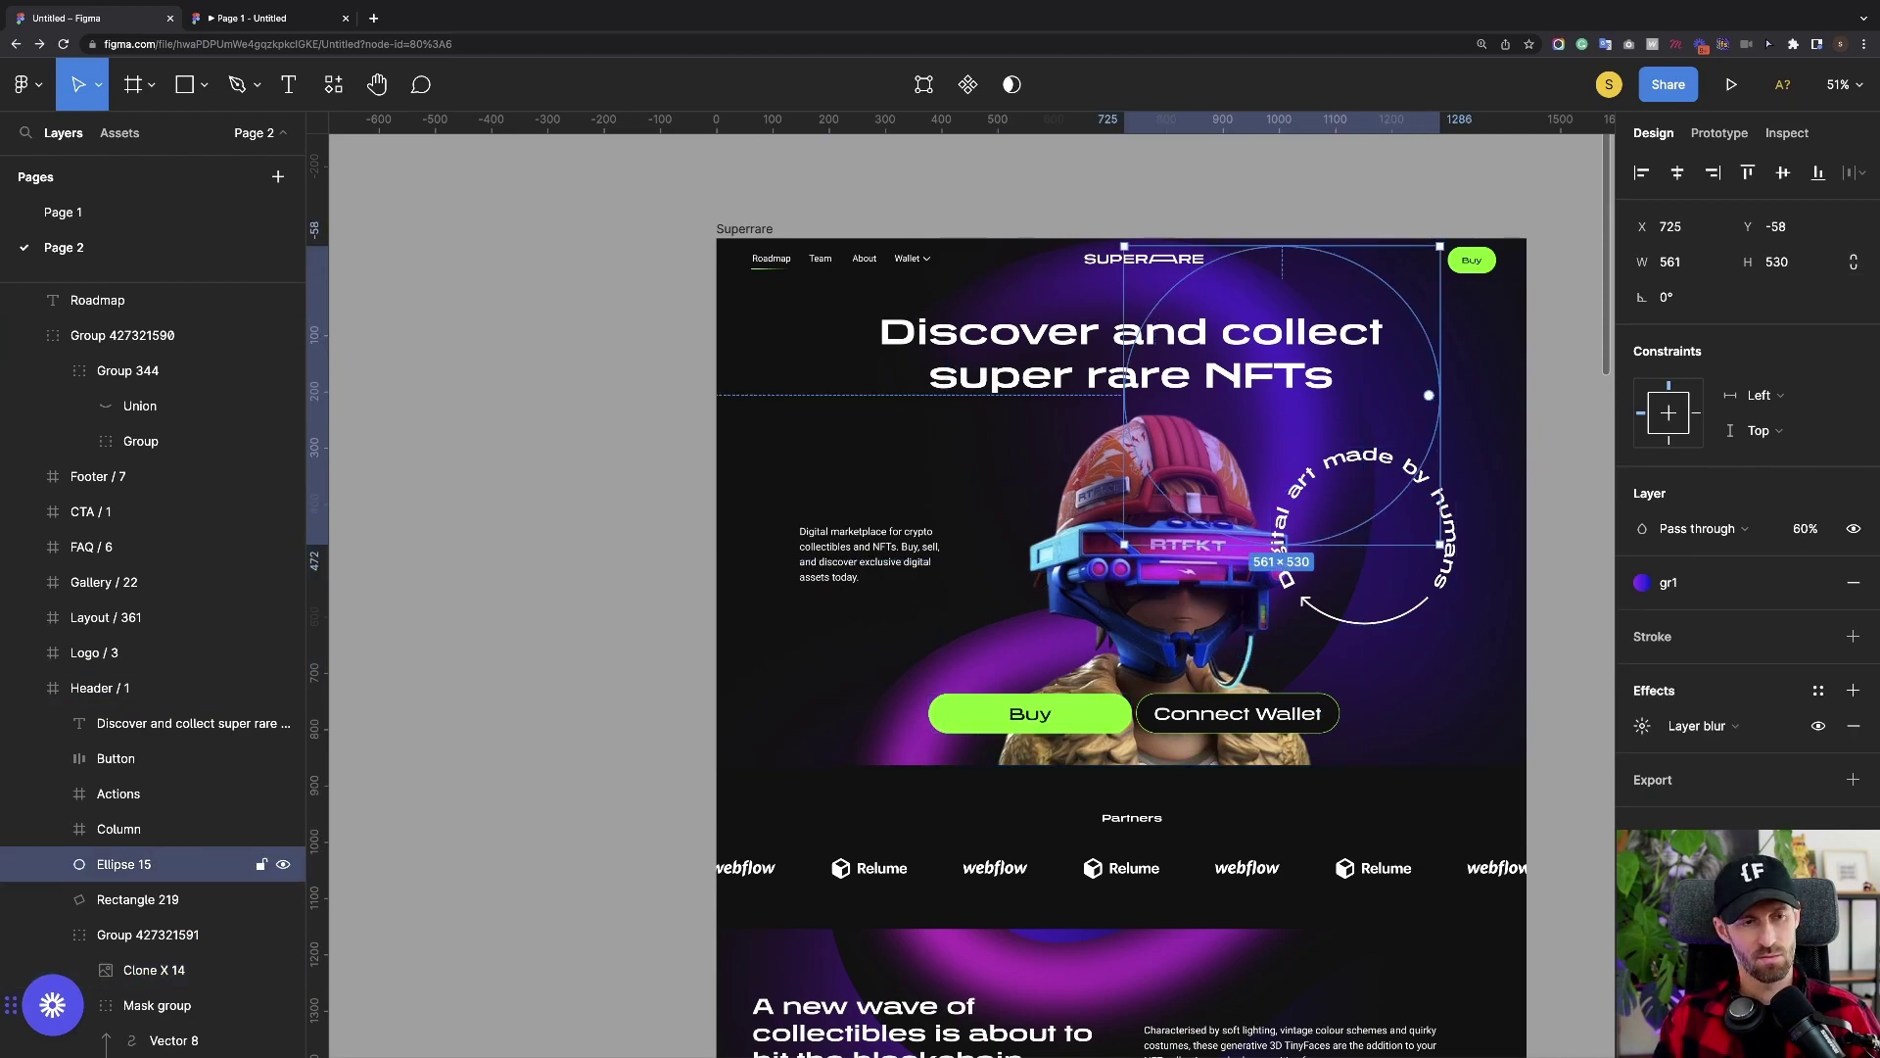
key([)
key(super+])
key(super+])
key(super+])
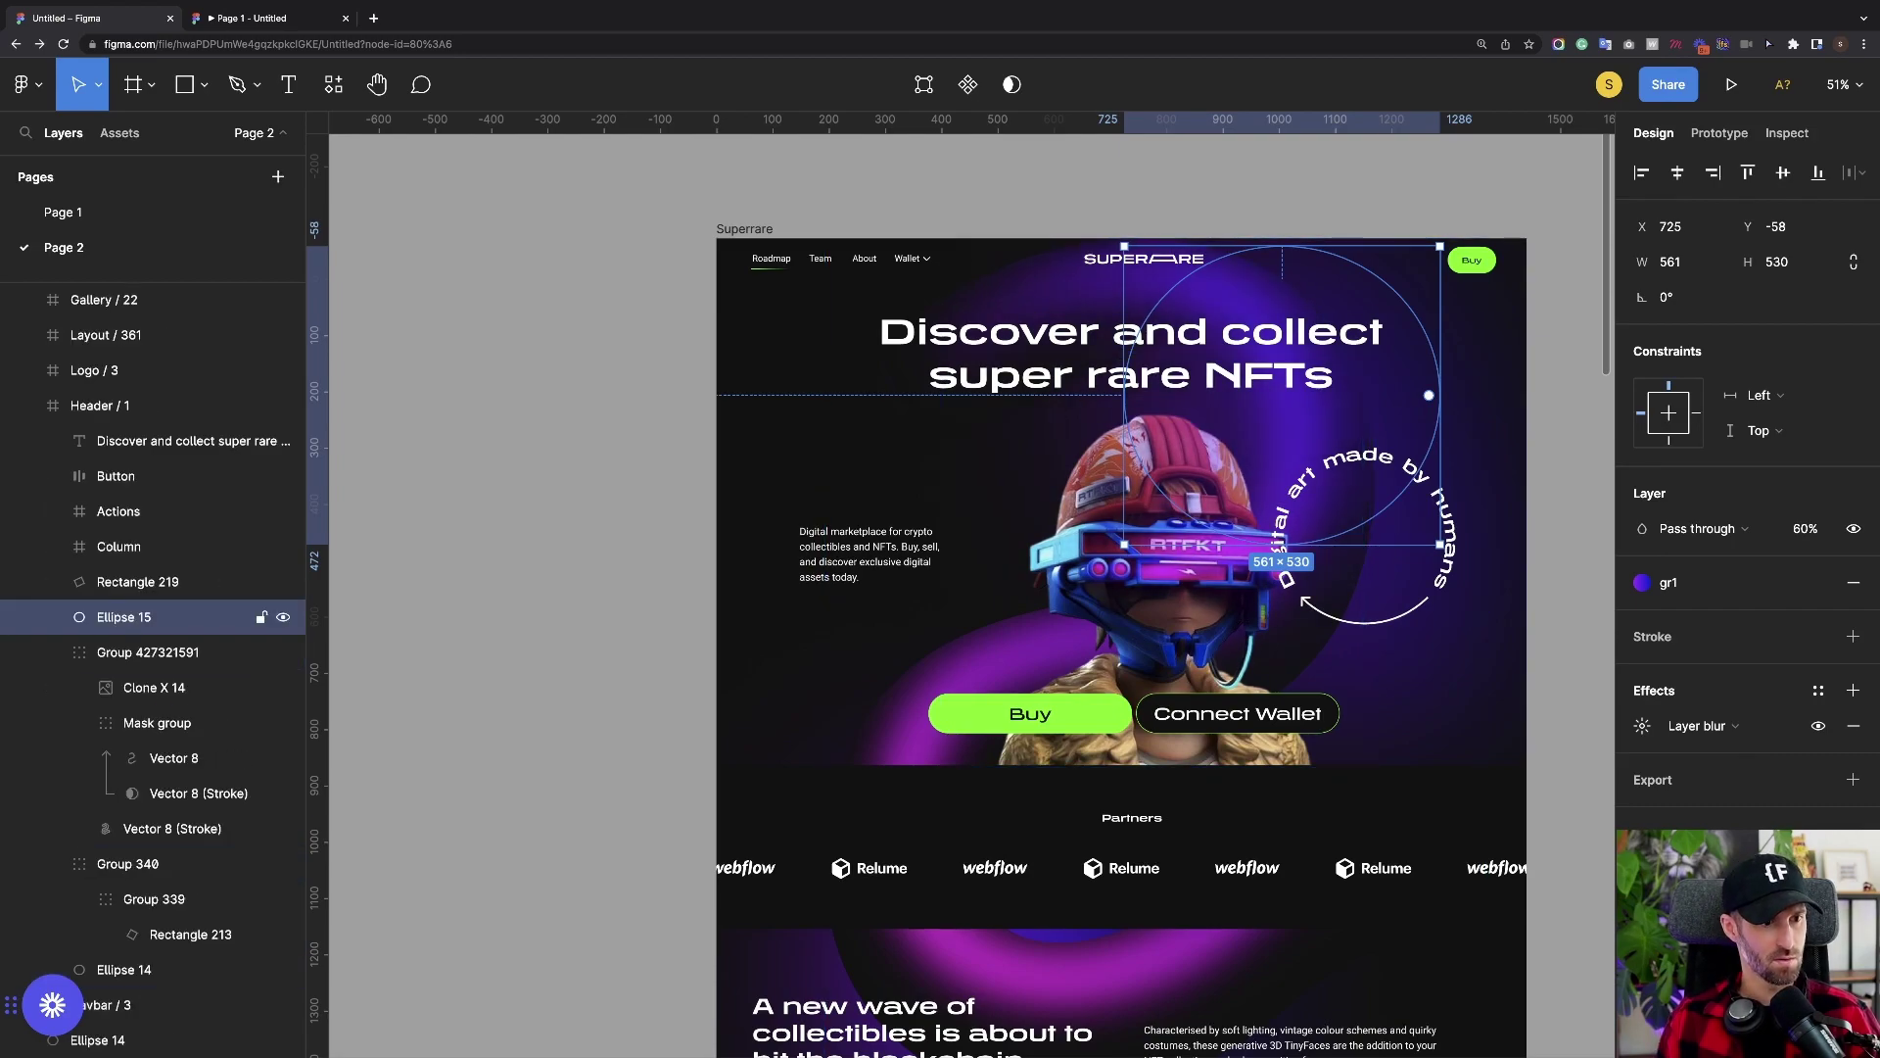
scroll(1251, 444, up, 5)
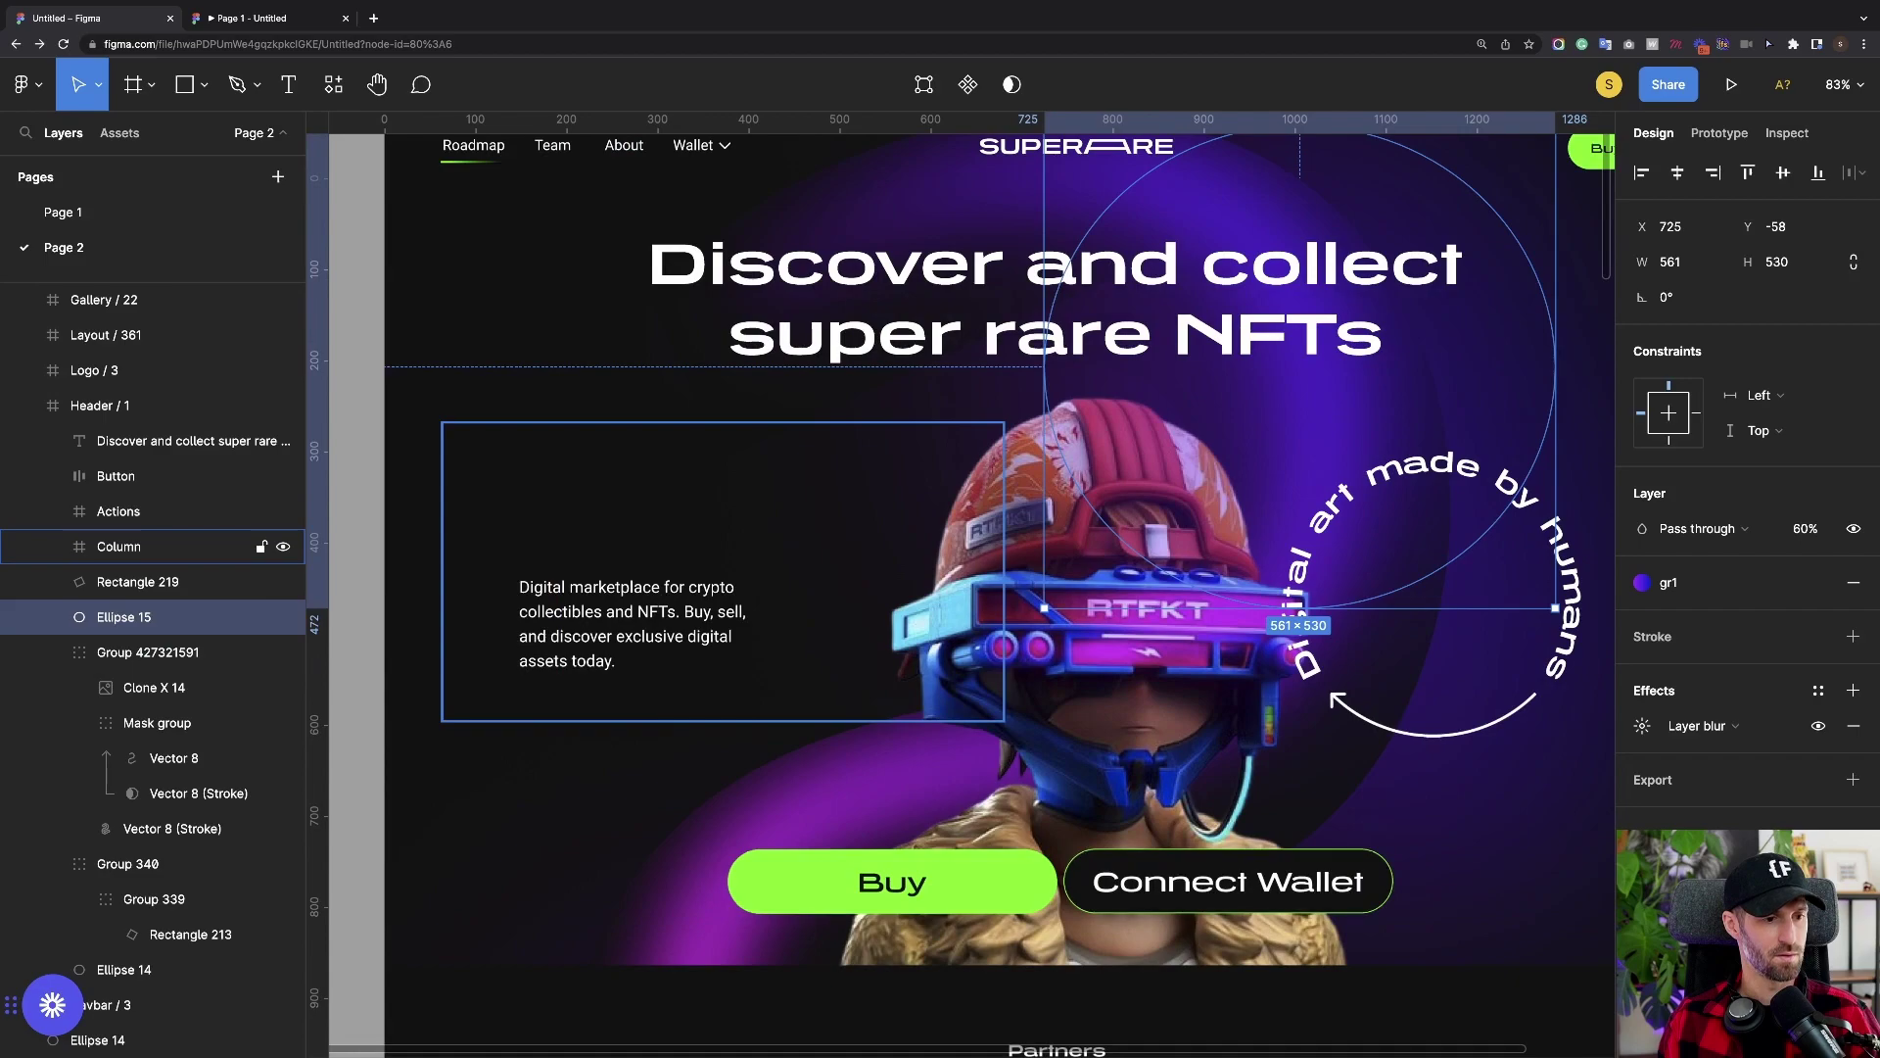
Take the Clone X 14 image out of Group 427321591 and paste it directly into Header / 1, in front of the headline
click(154, 687)
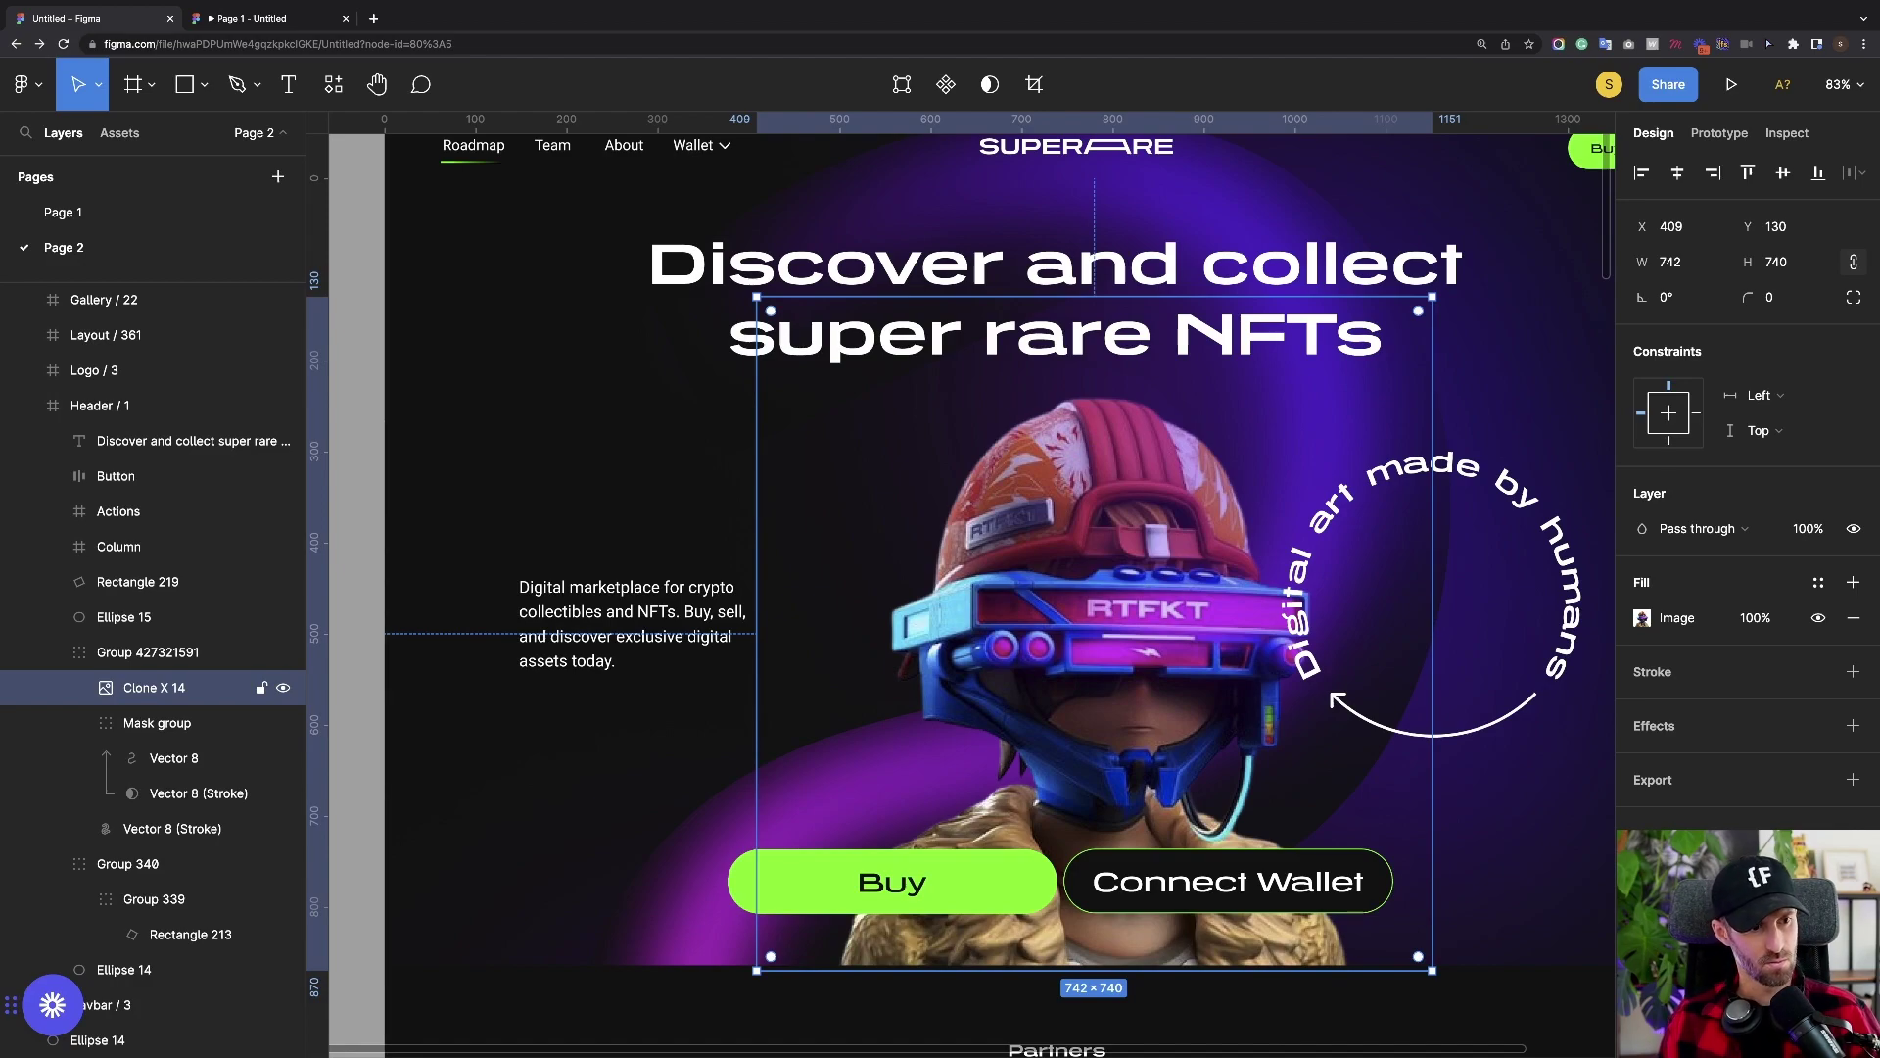
key(Delete)
click(147, 440)
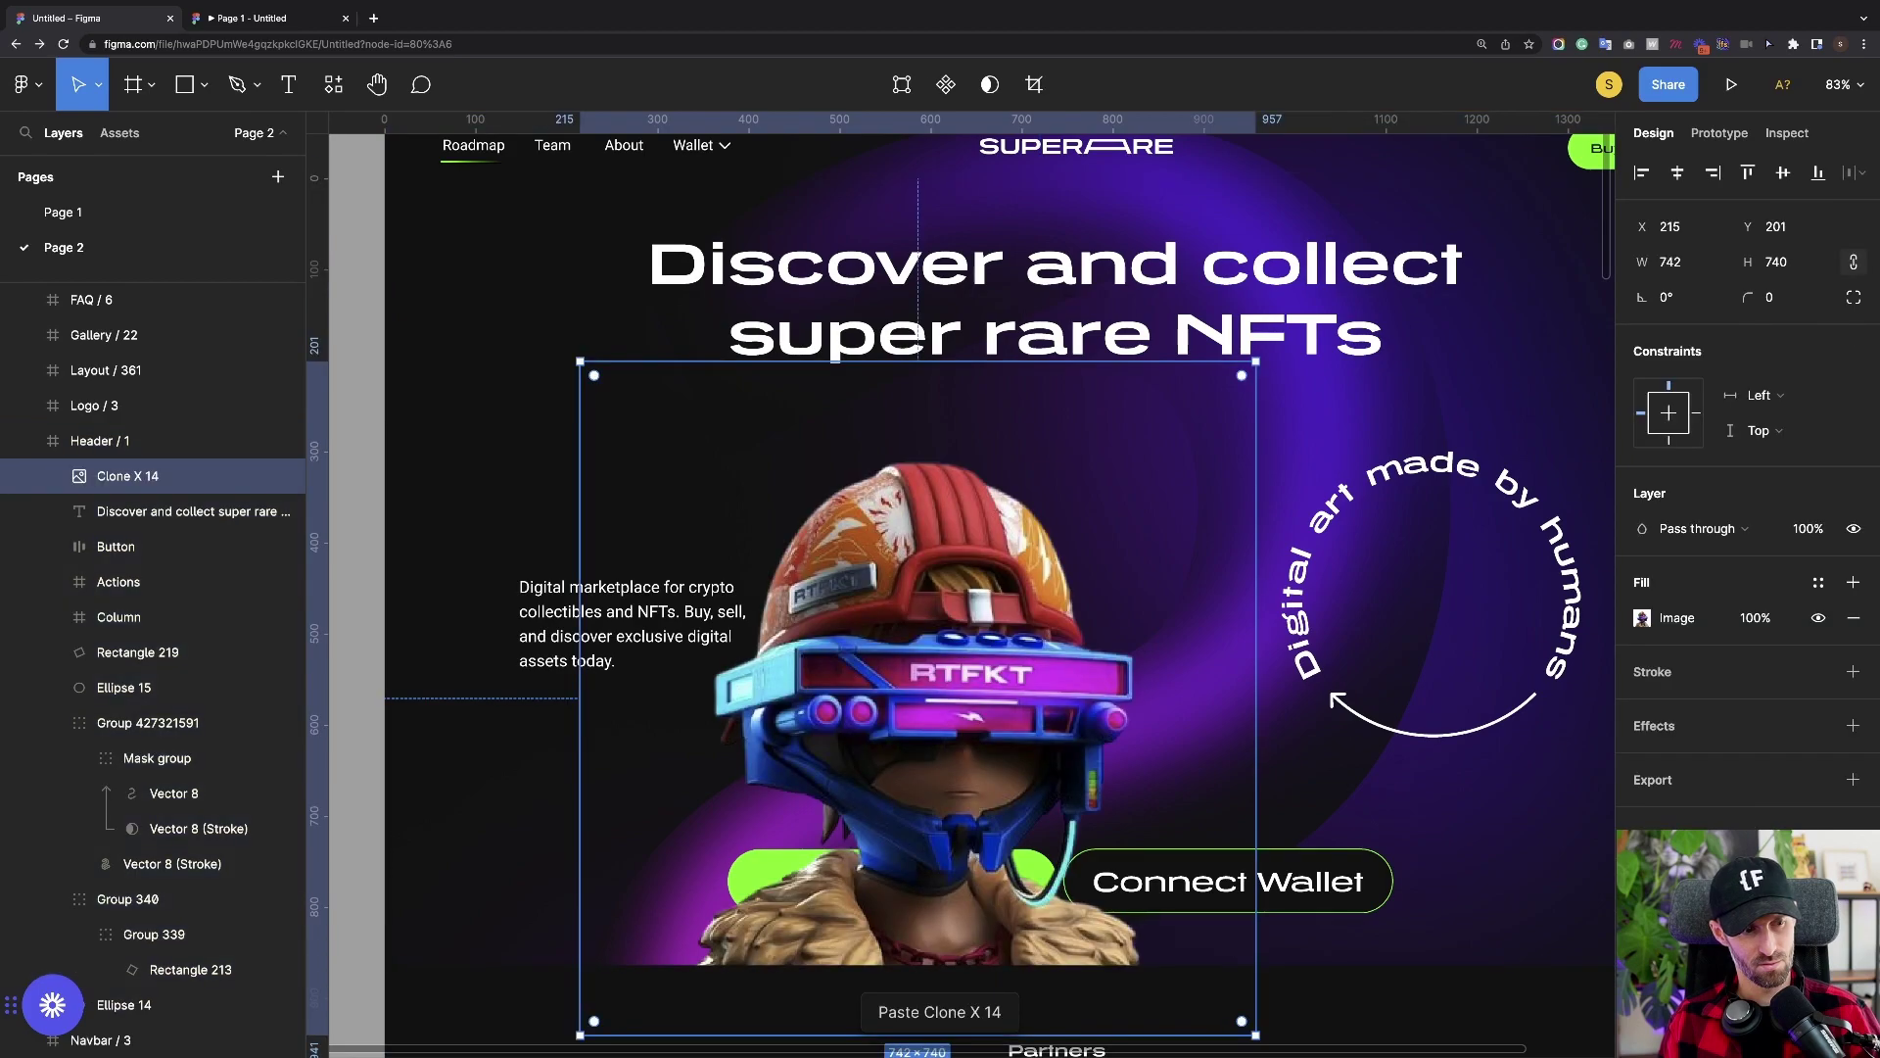
key(super+v)
key(super+shift+bracketleft)
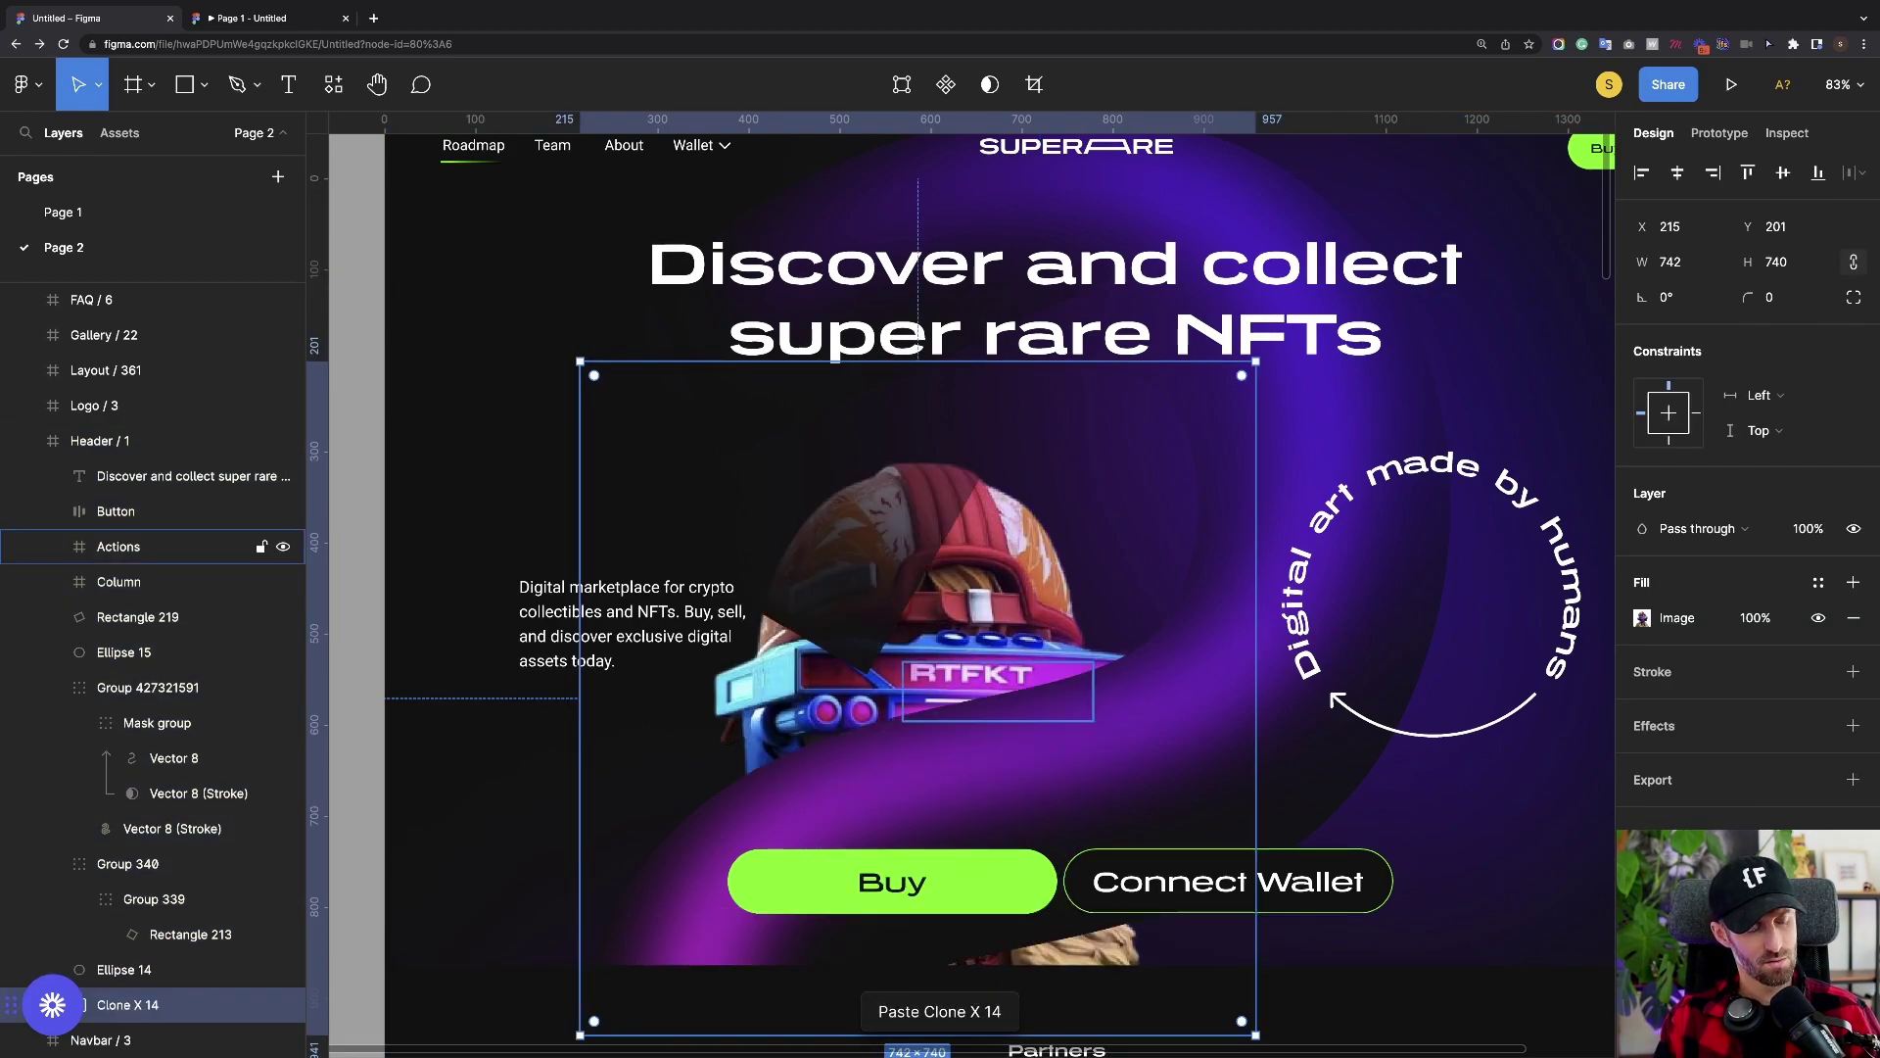
key(super+shift+bracketright)
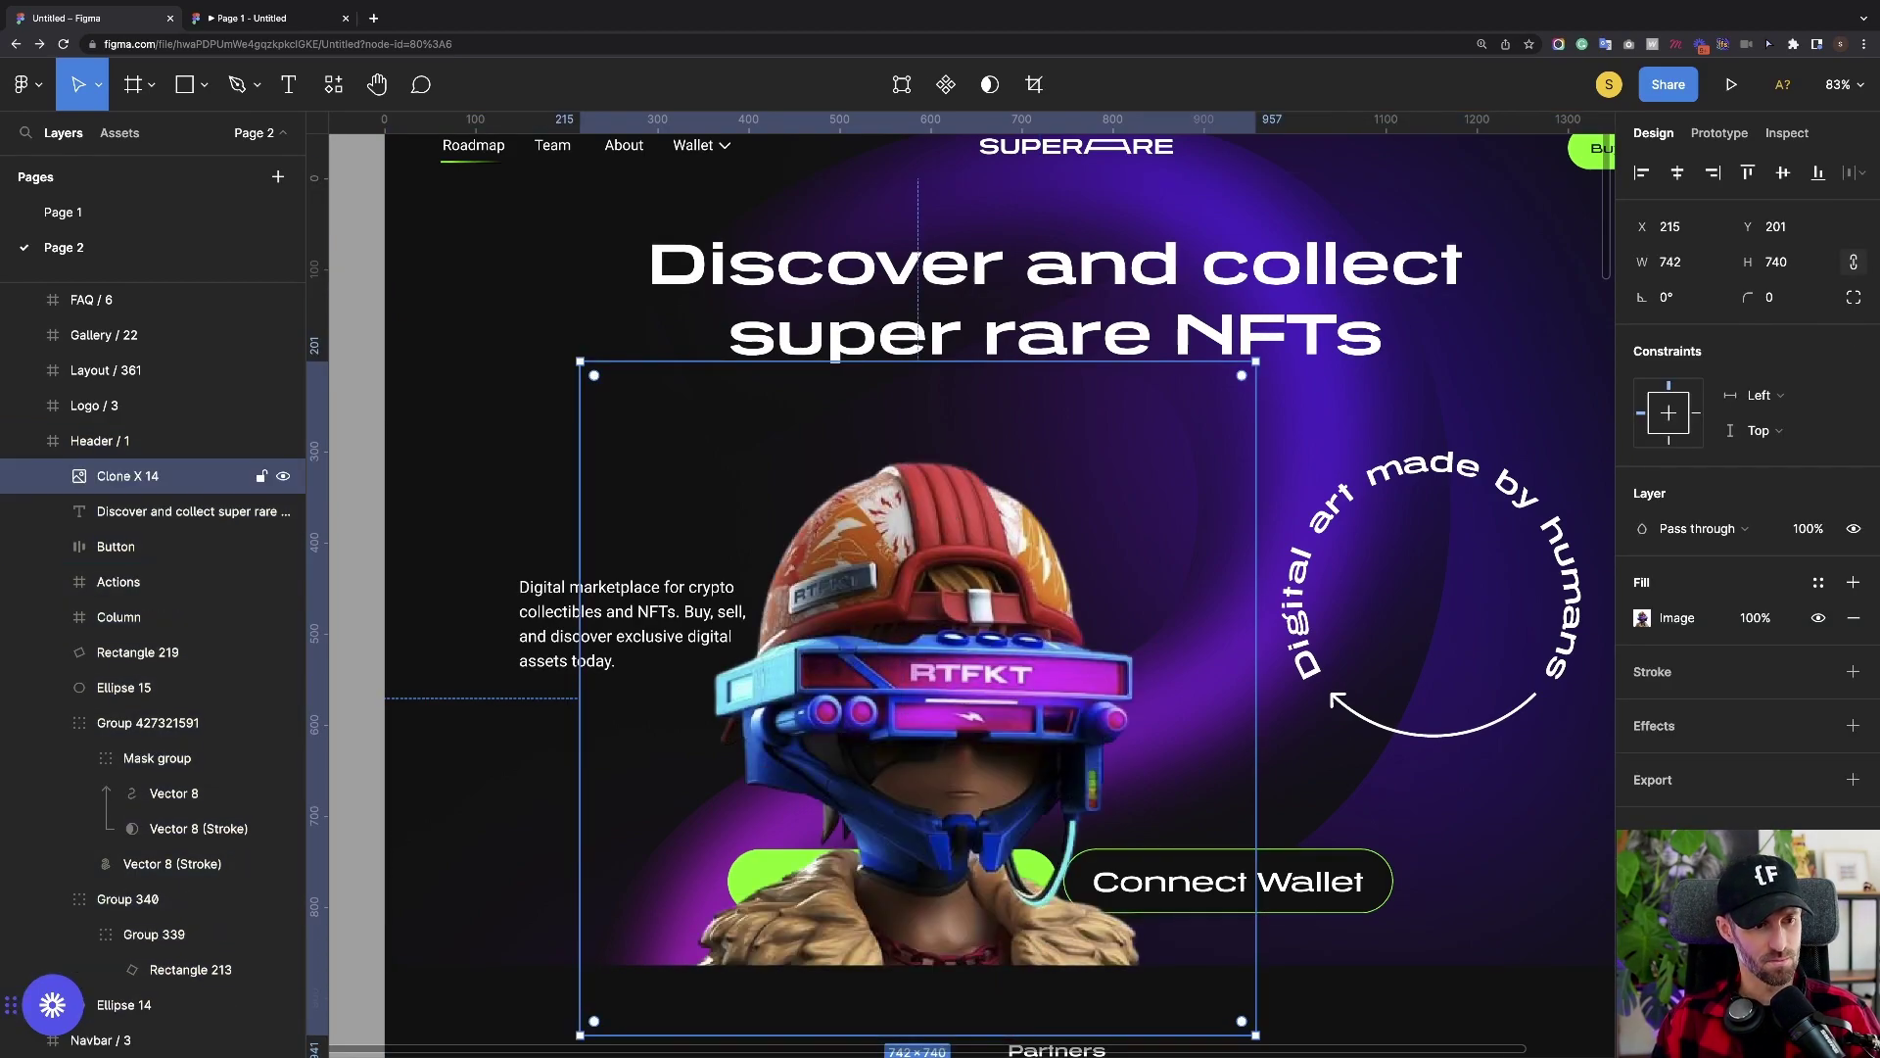
Move the Clone X 14 image up and to the right in the header, to X 355, Y 111
key(shift+Up)
key(shift+Up)
key(shift+Up)
key(shift+Up)
key(shift+Up)
key(shift+Up)
key(shift+Up)
key(shift+Up)
key(shift+Up)
key(shift+Right)
key(shift+Right)
key(shift+Right)
key(shift+Right)
key(shift+Right)
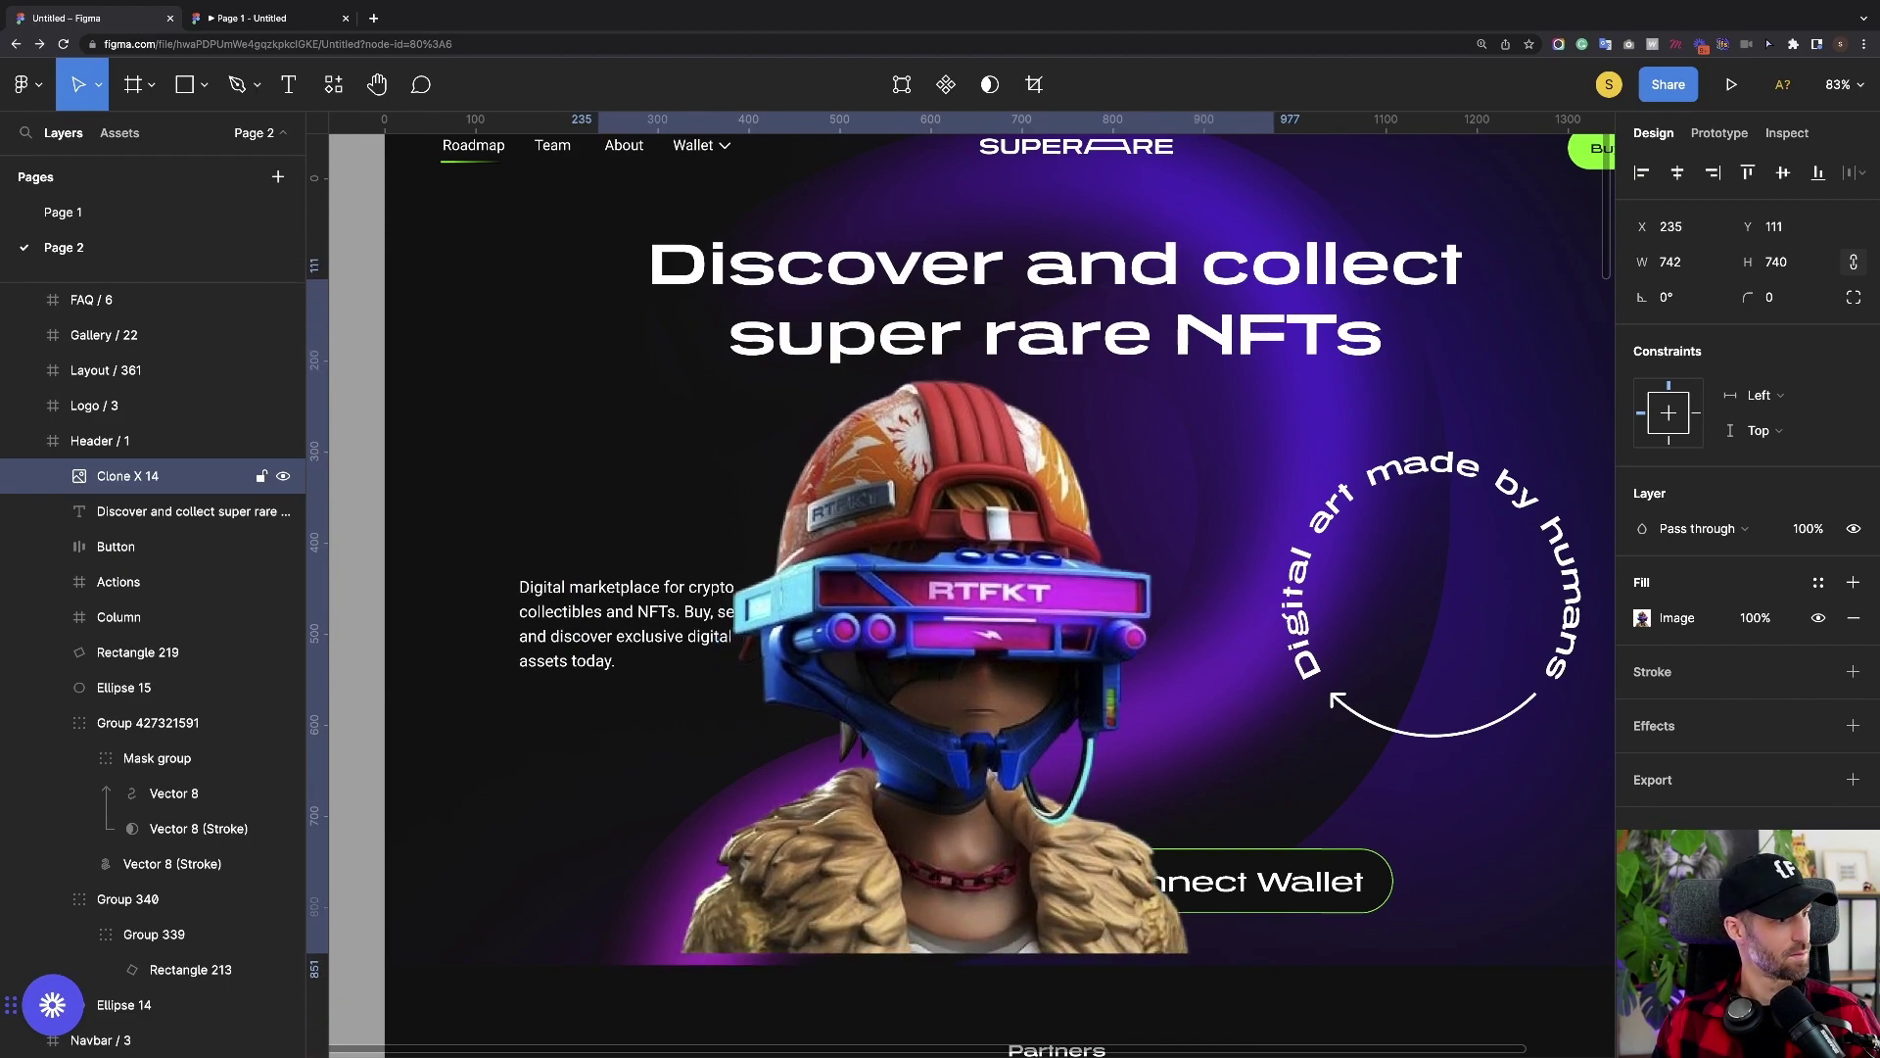
key(shift+Right)
key(shift+Right)
key(shift+Right)
key(shift+Right)
key(shift+Right)
key(shift+Right)
key(shift+Right)
key(shift+Right)
key(shift+Right)
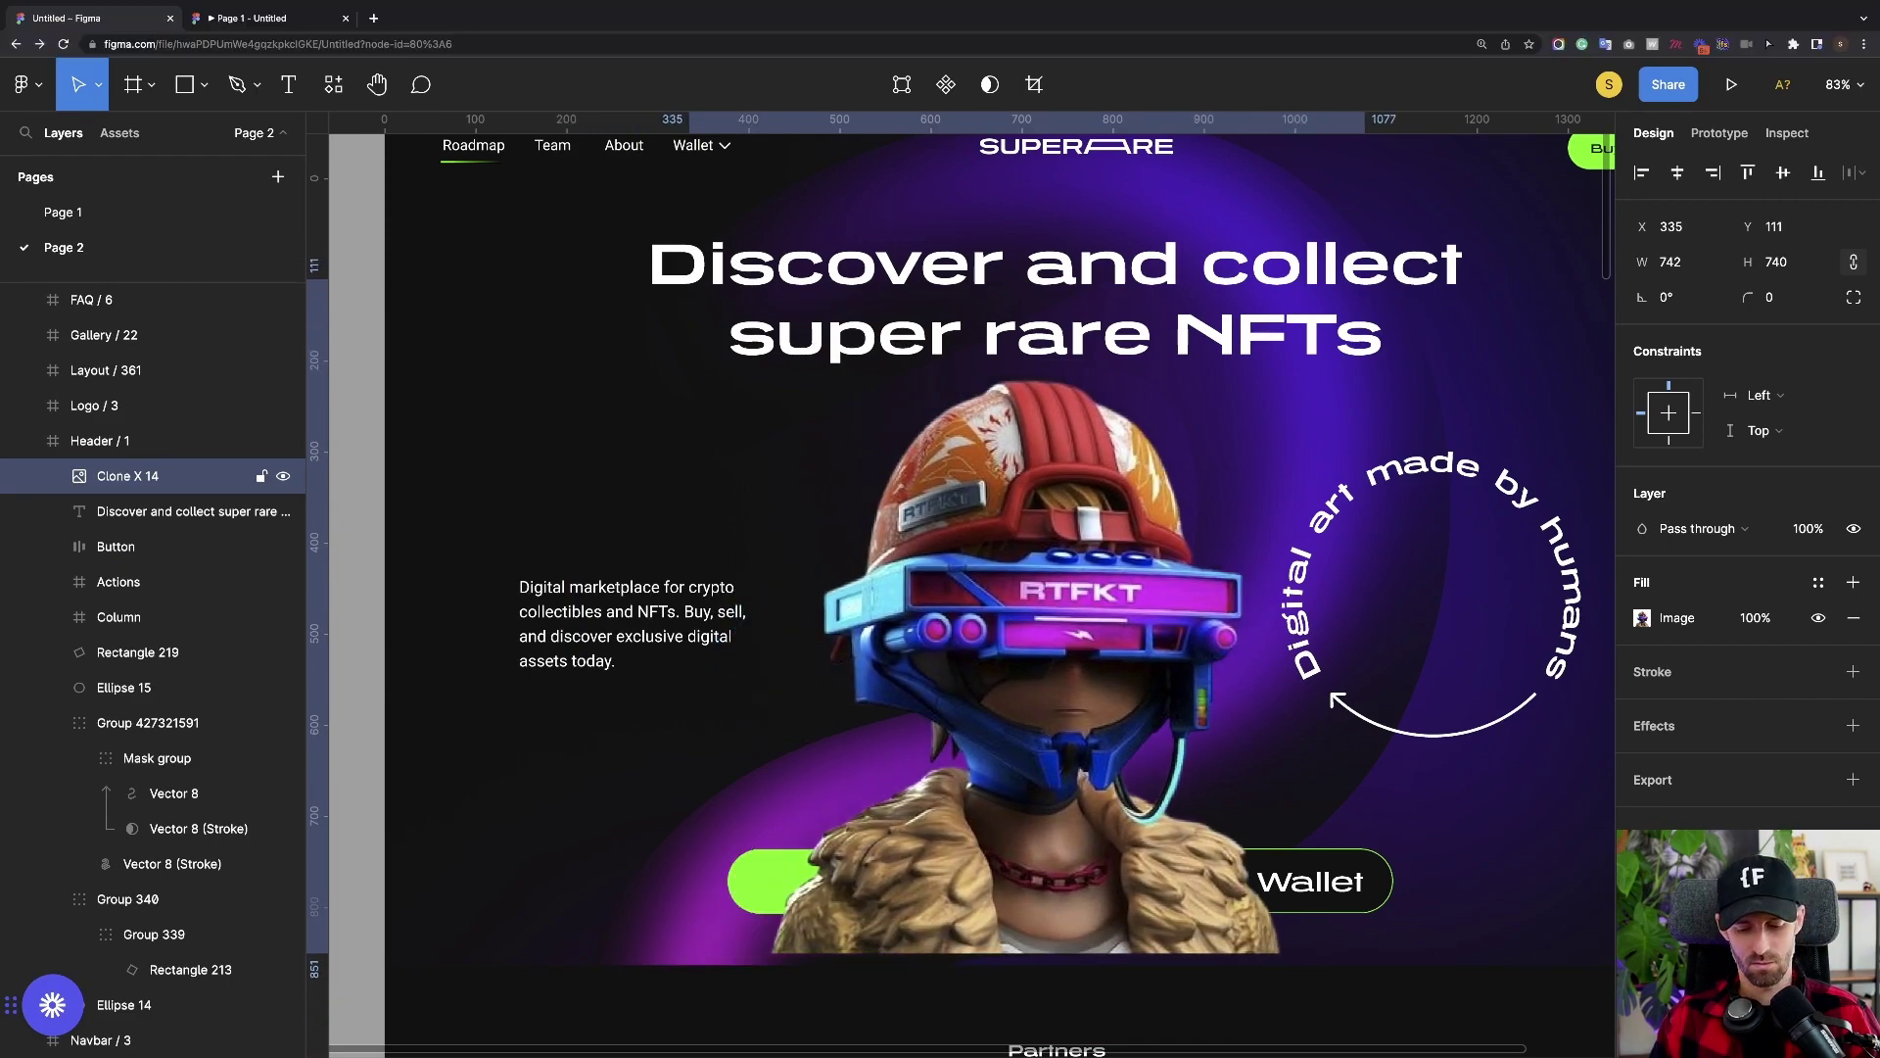
Place the Clone X 14 image behind the header's text and buttons, directly above Group 427321591 in the layer order
key(super+shift+bracketleft)
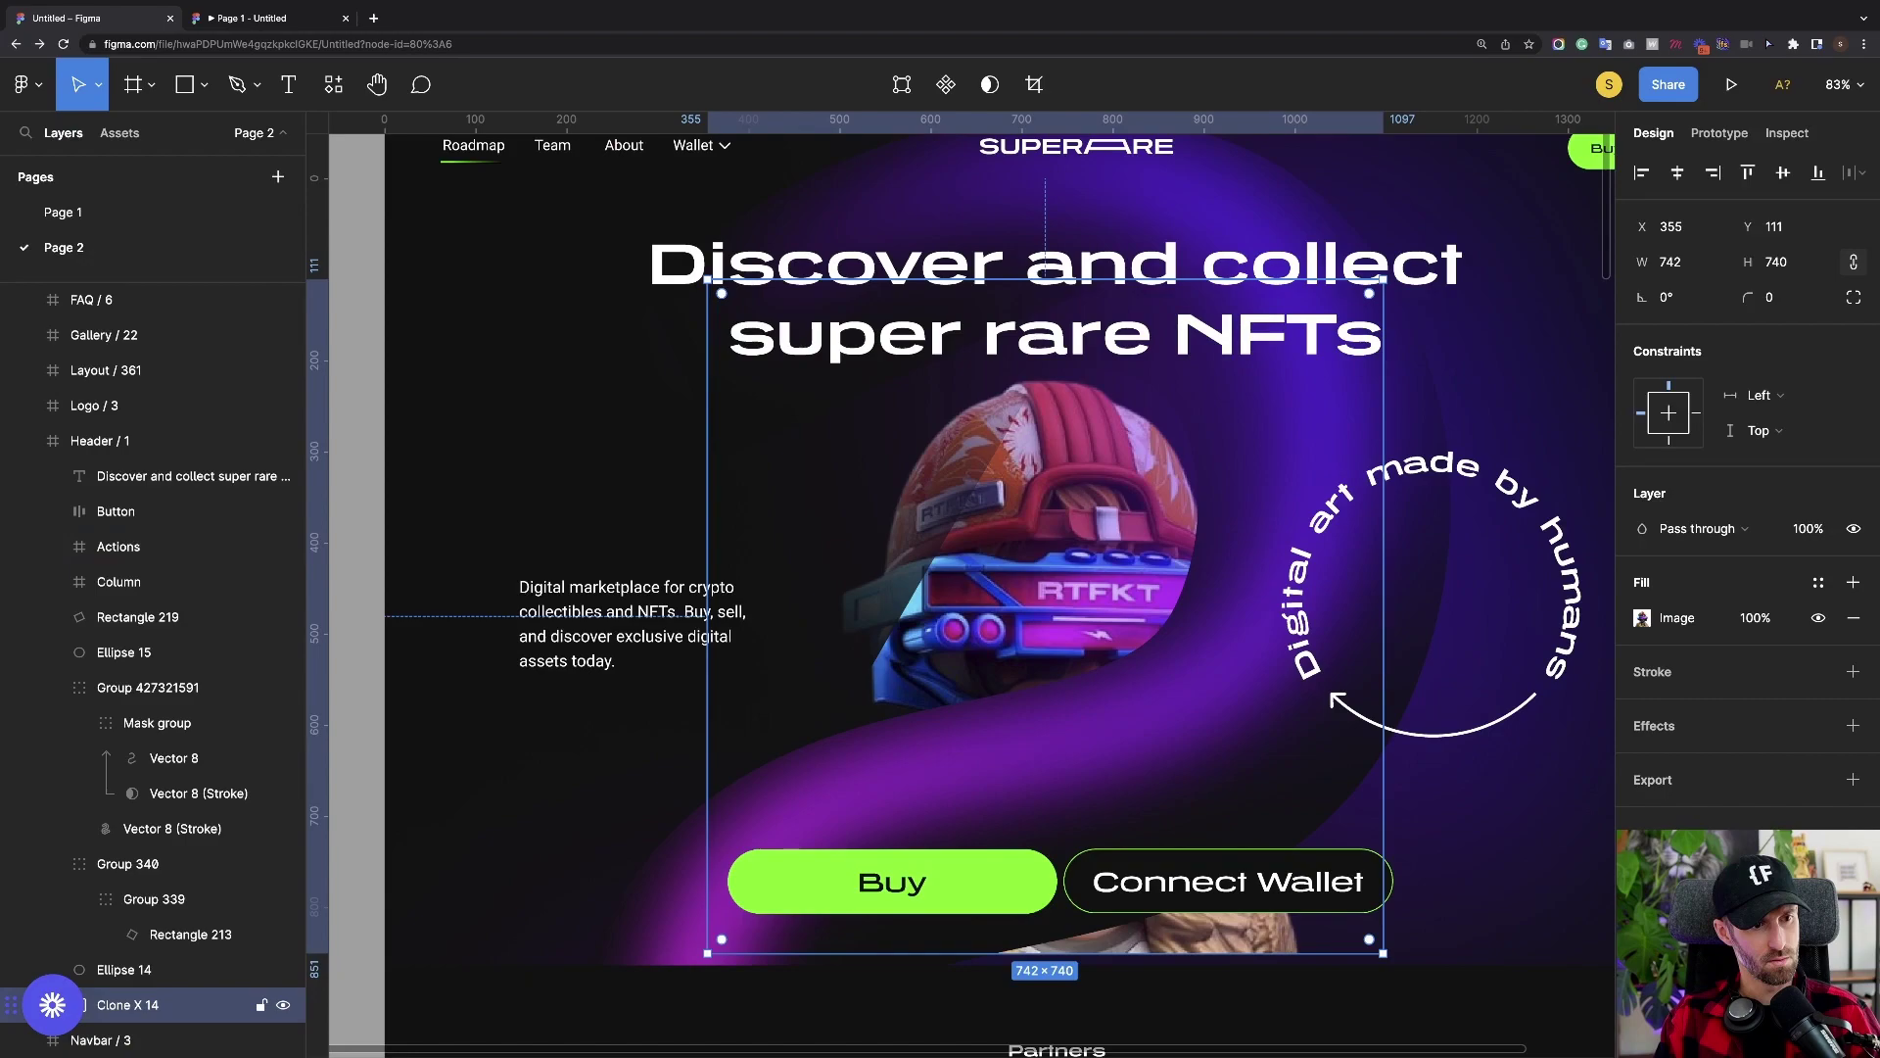
key(super+bracketright)
key(super+bracketright)
key(super+bracketright)
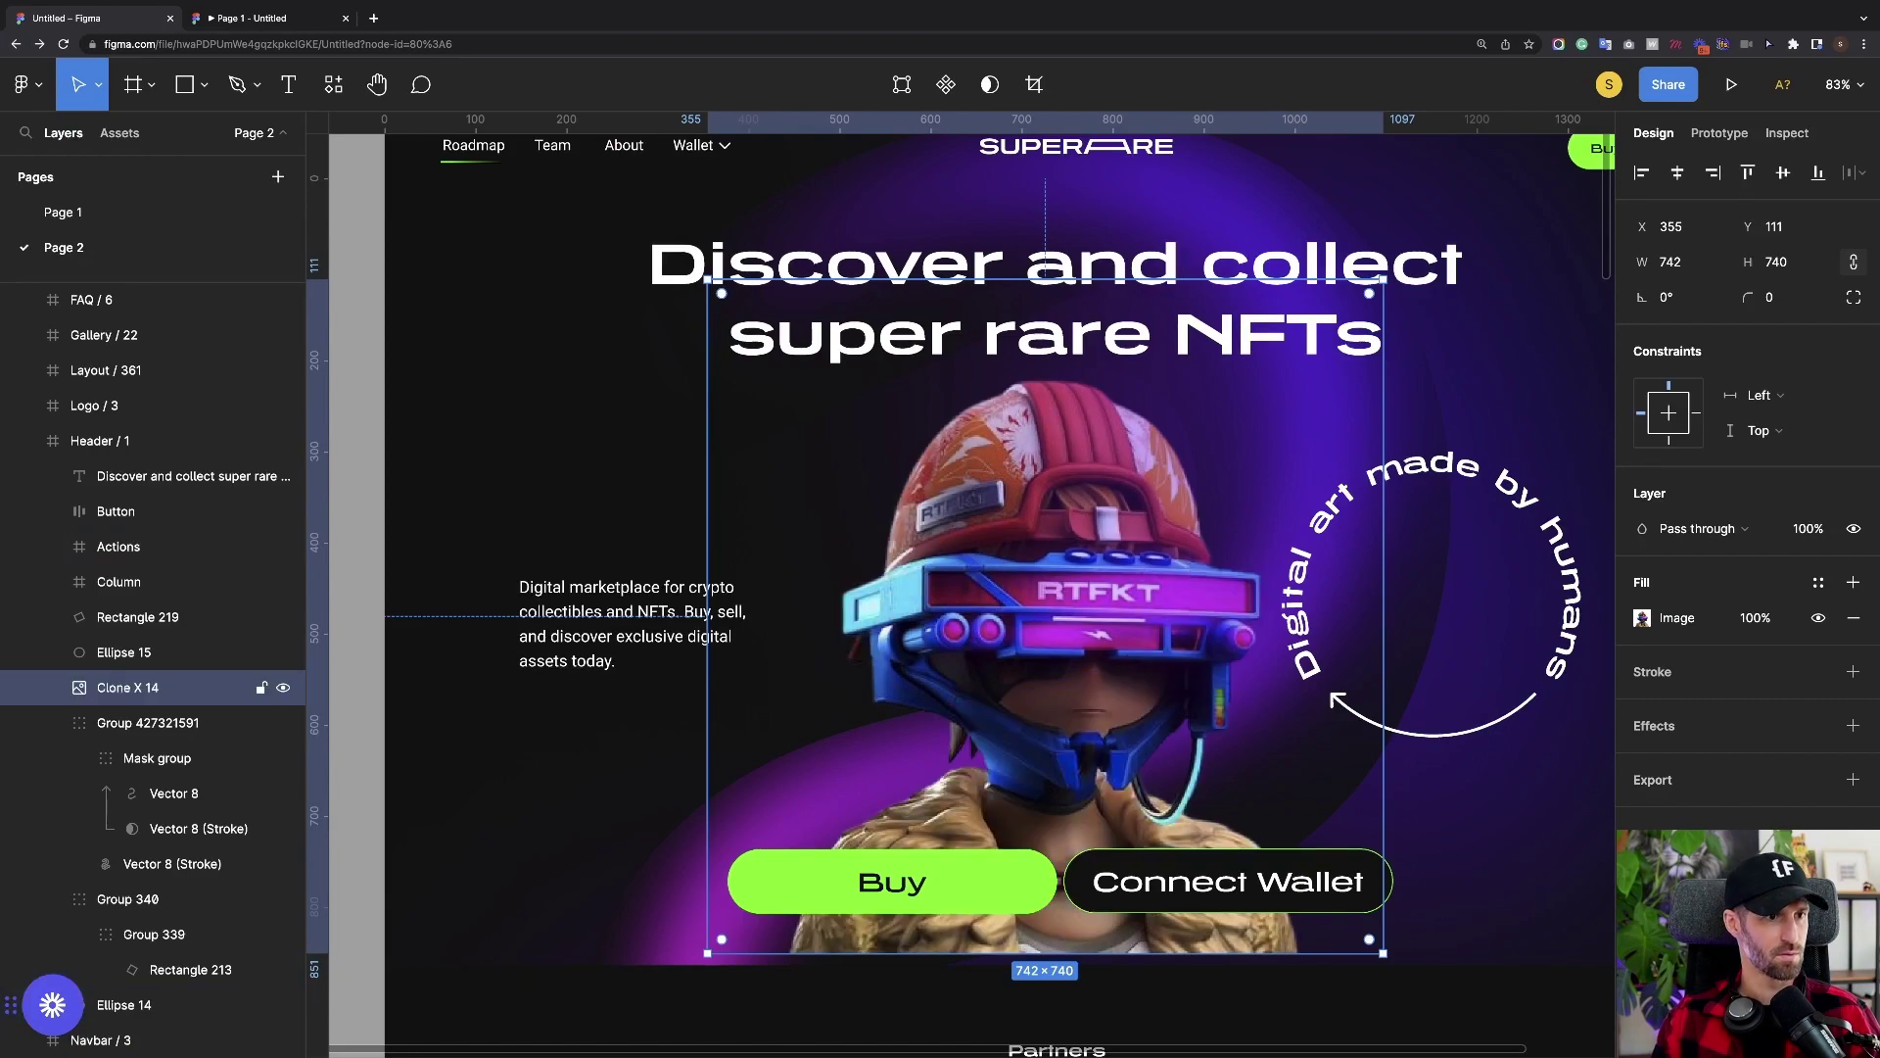
Shift the Clone X 14 image left to X 315 and bring it above Rectangle 219, just below Column
key(shift+Left)
key(shift+Left)
key(shift+Left)
key(shift+Left)
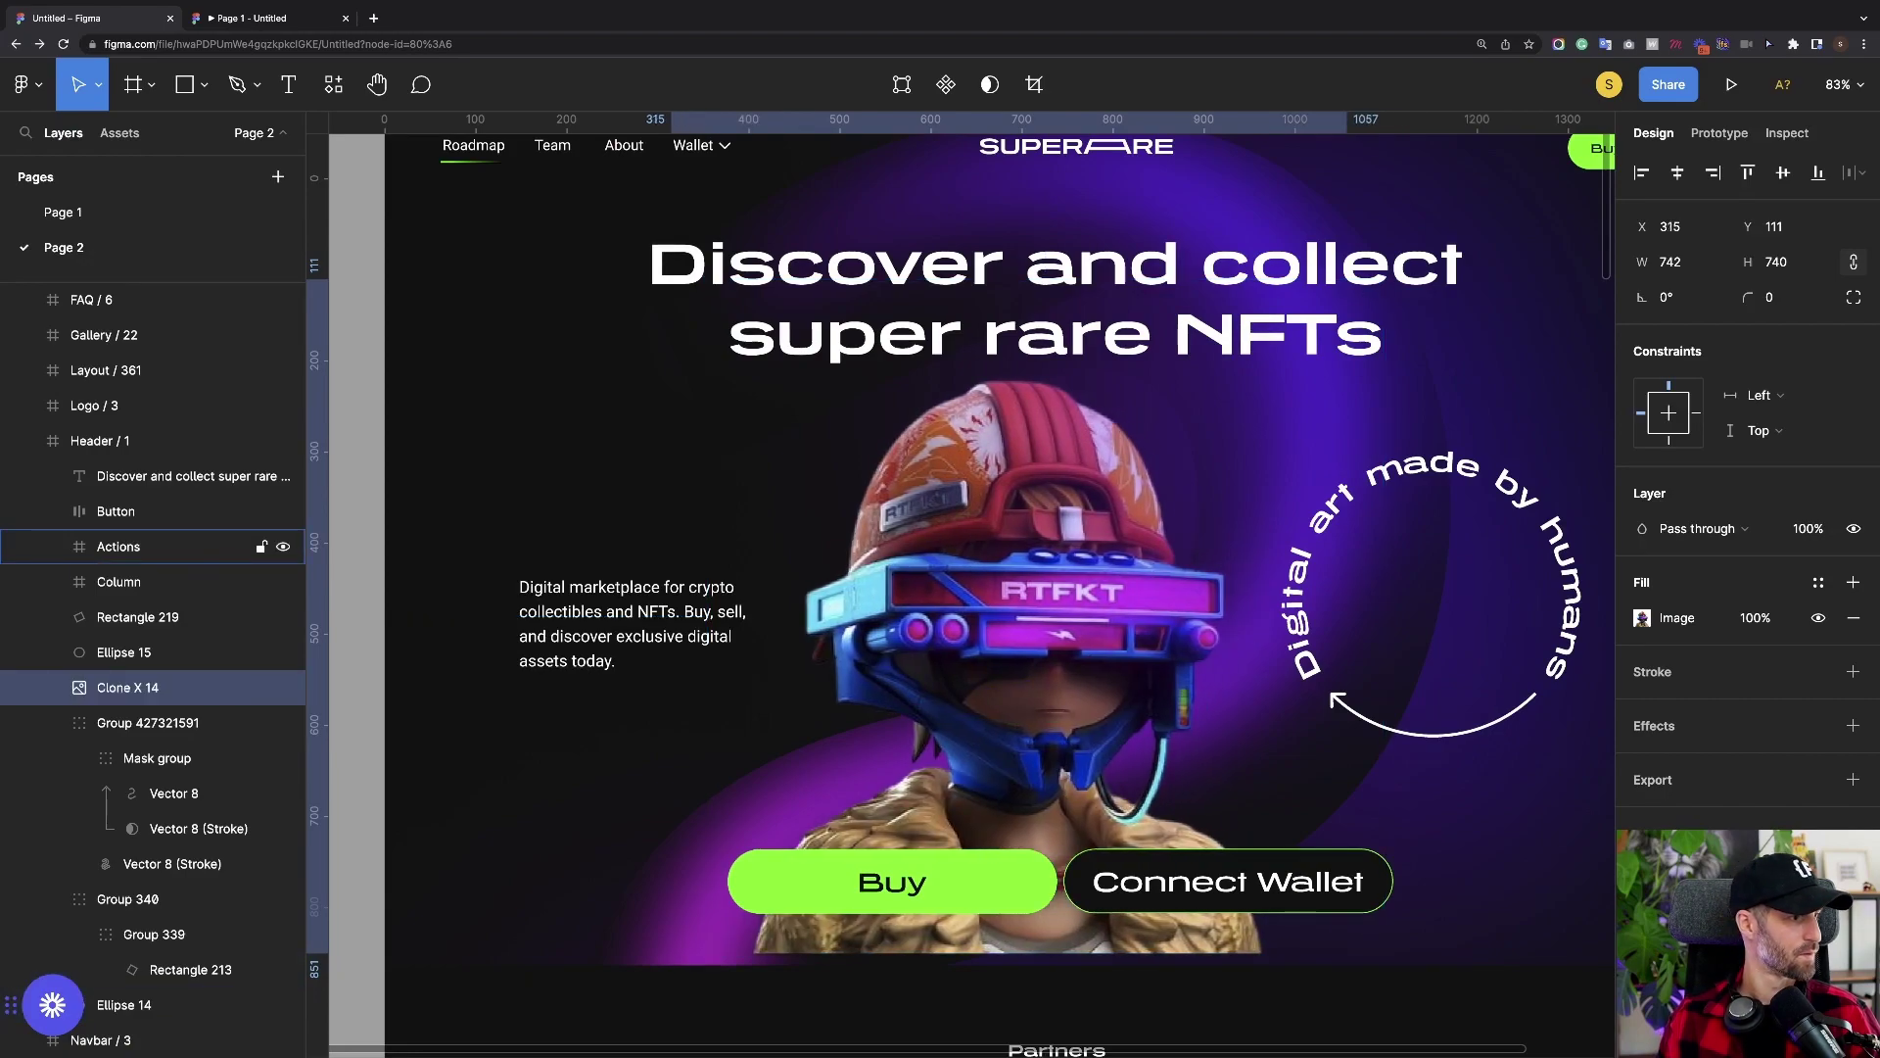
drag(147, 688, 146, 606)
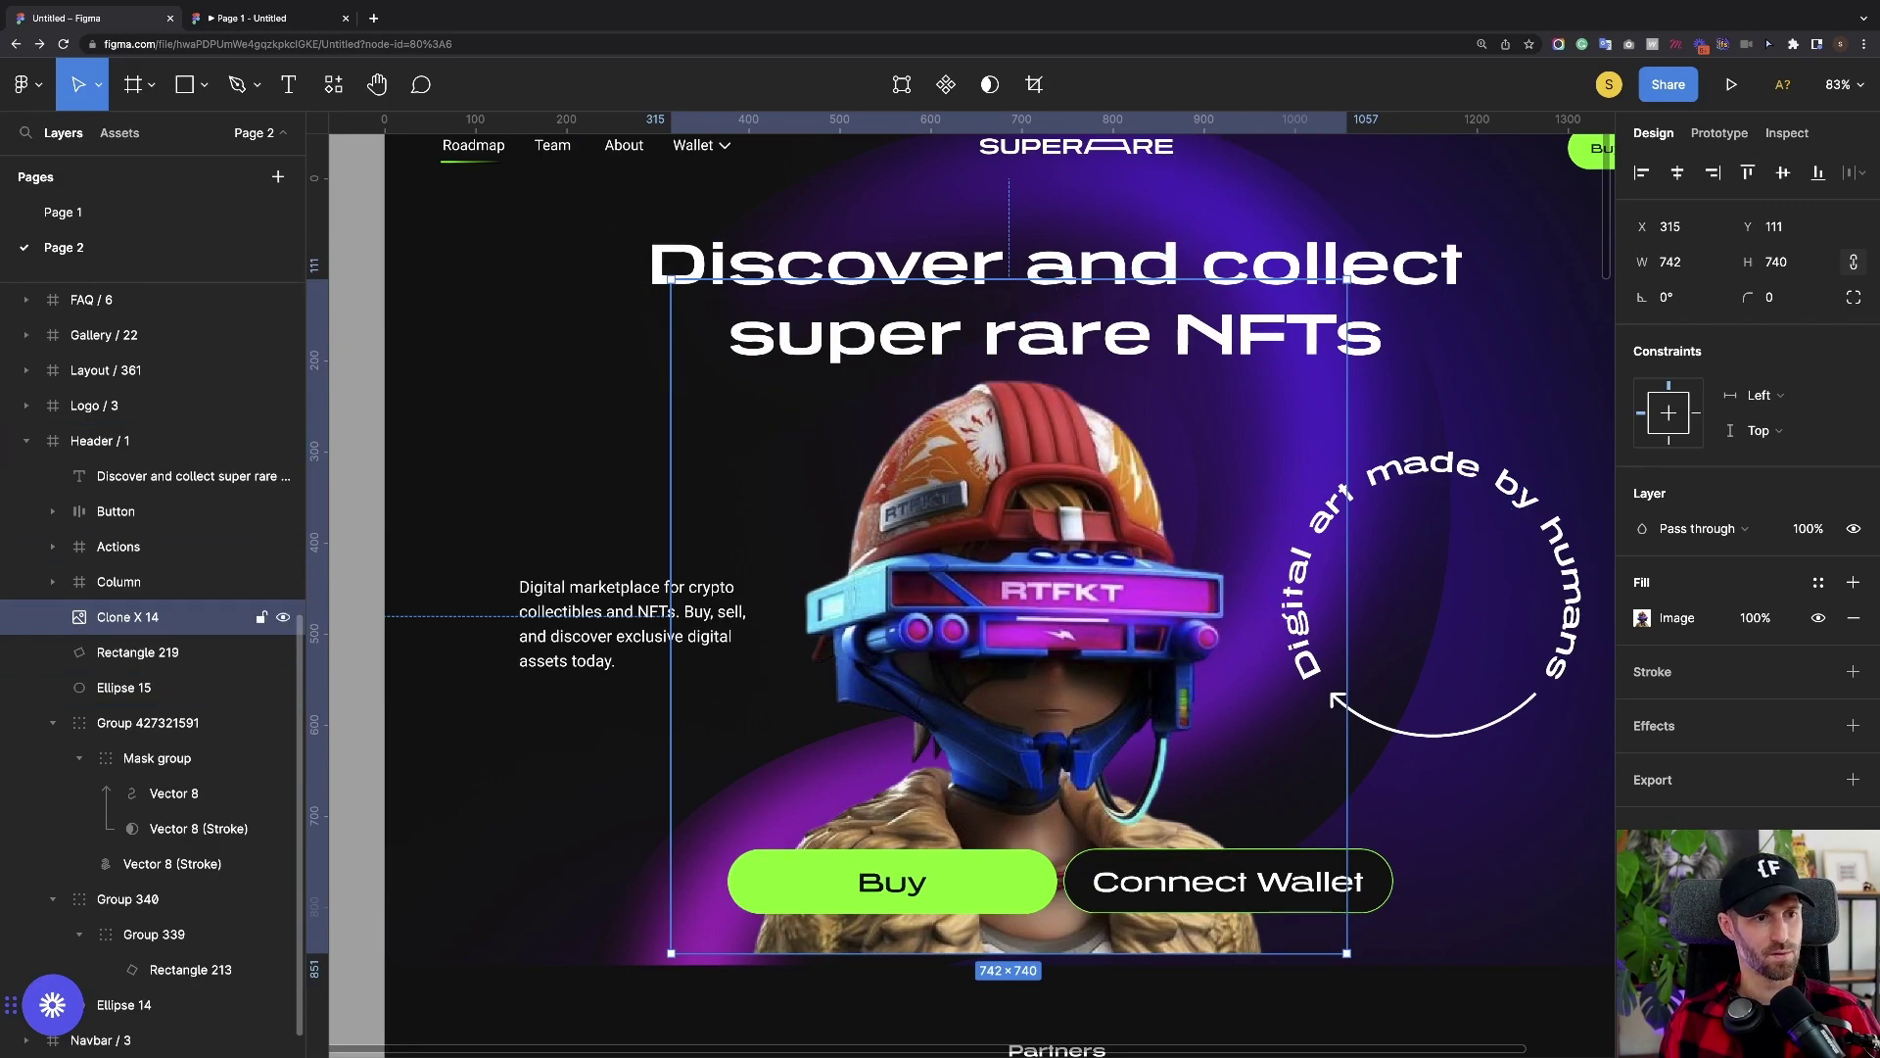
Shrink the Clone X 14 image to 717 × 715 from its upper-right corner and shift it right to X 335
scroll(978, 704, down, 5)
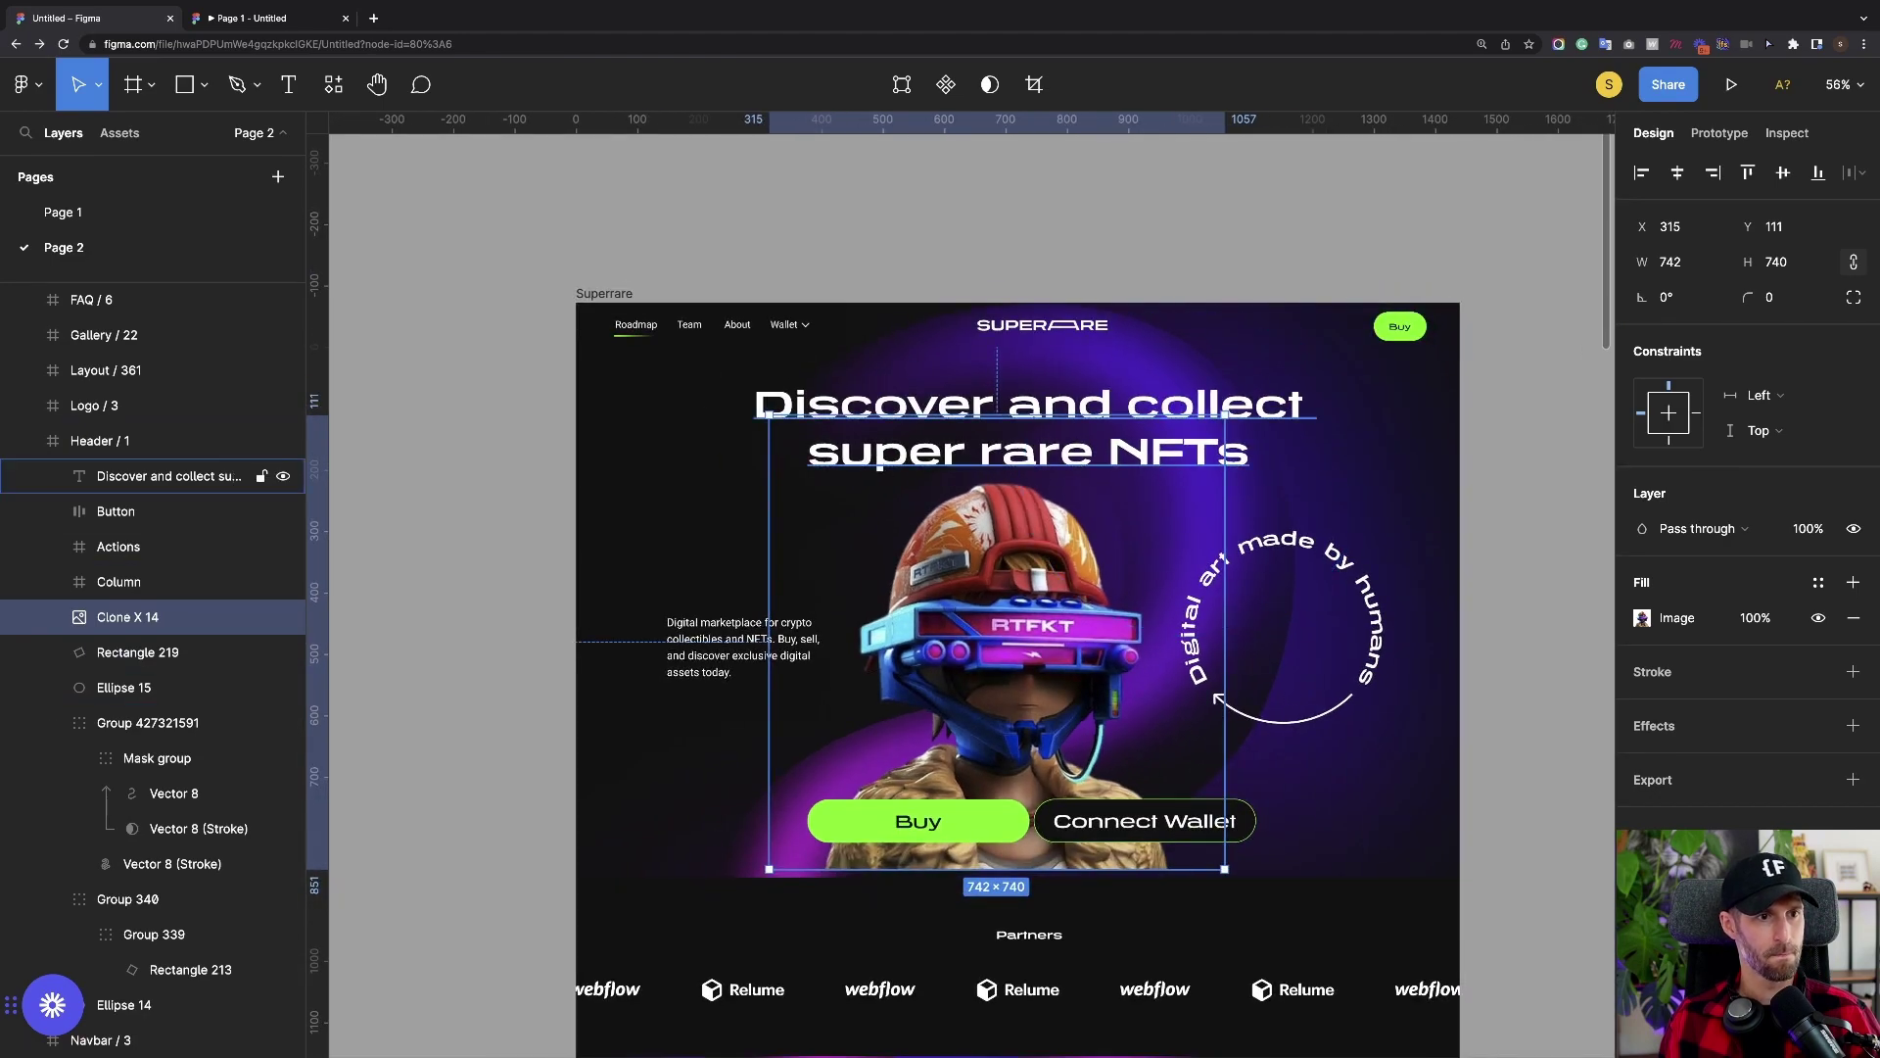
drag(1225, 415, 1209, 430)
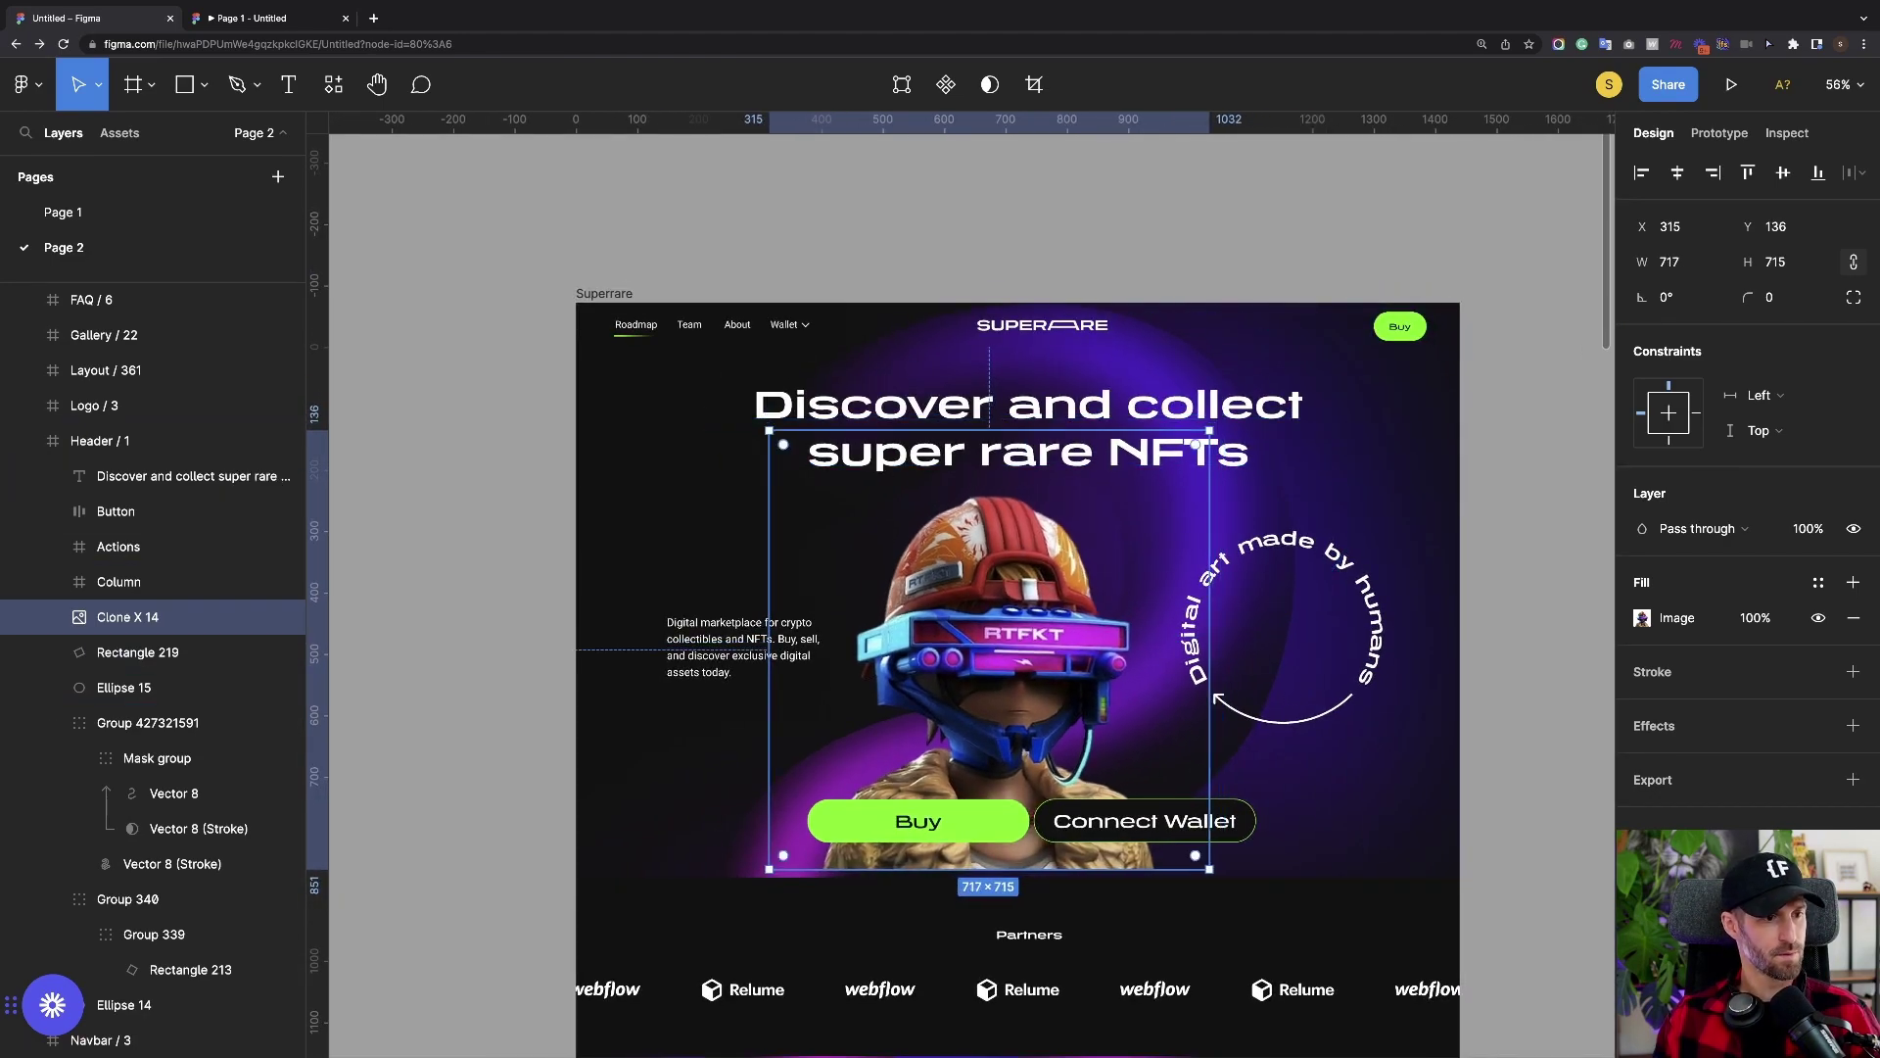
key(shift+Right)
key(shift+Right)
key(shift+Right)
key(shift+Left)
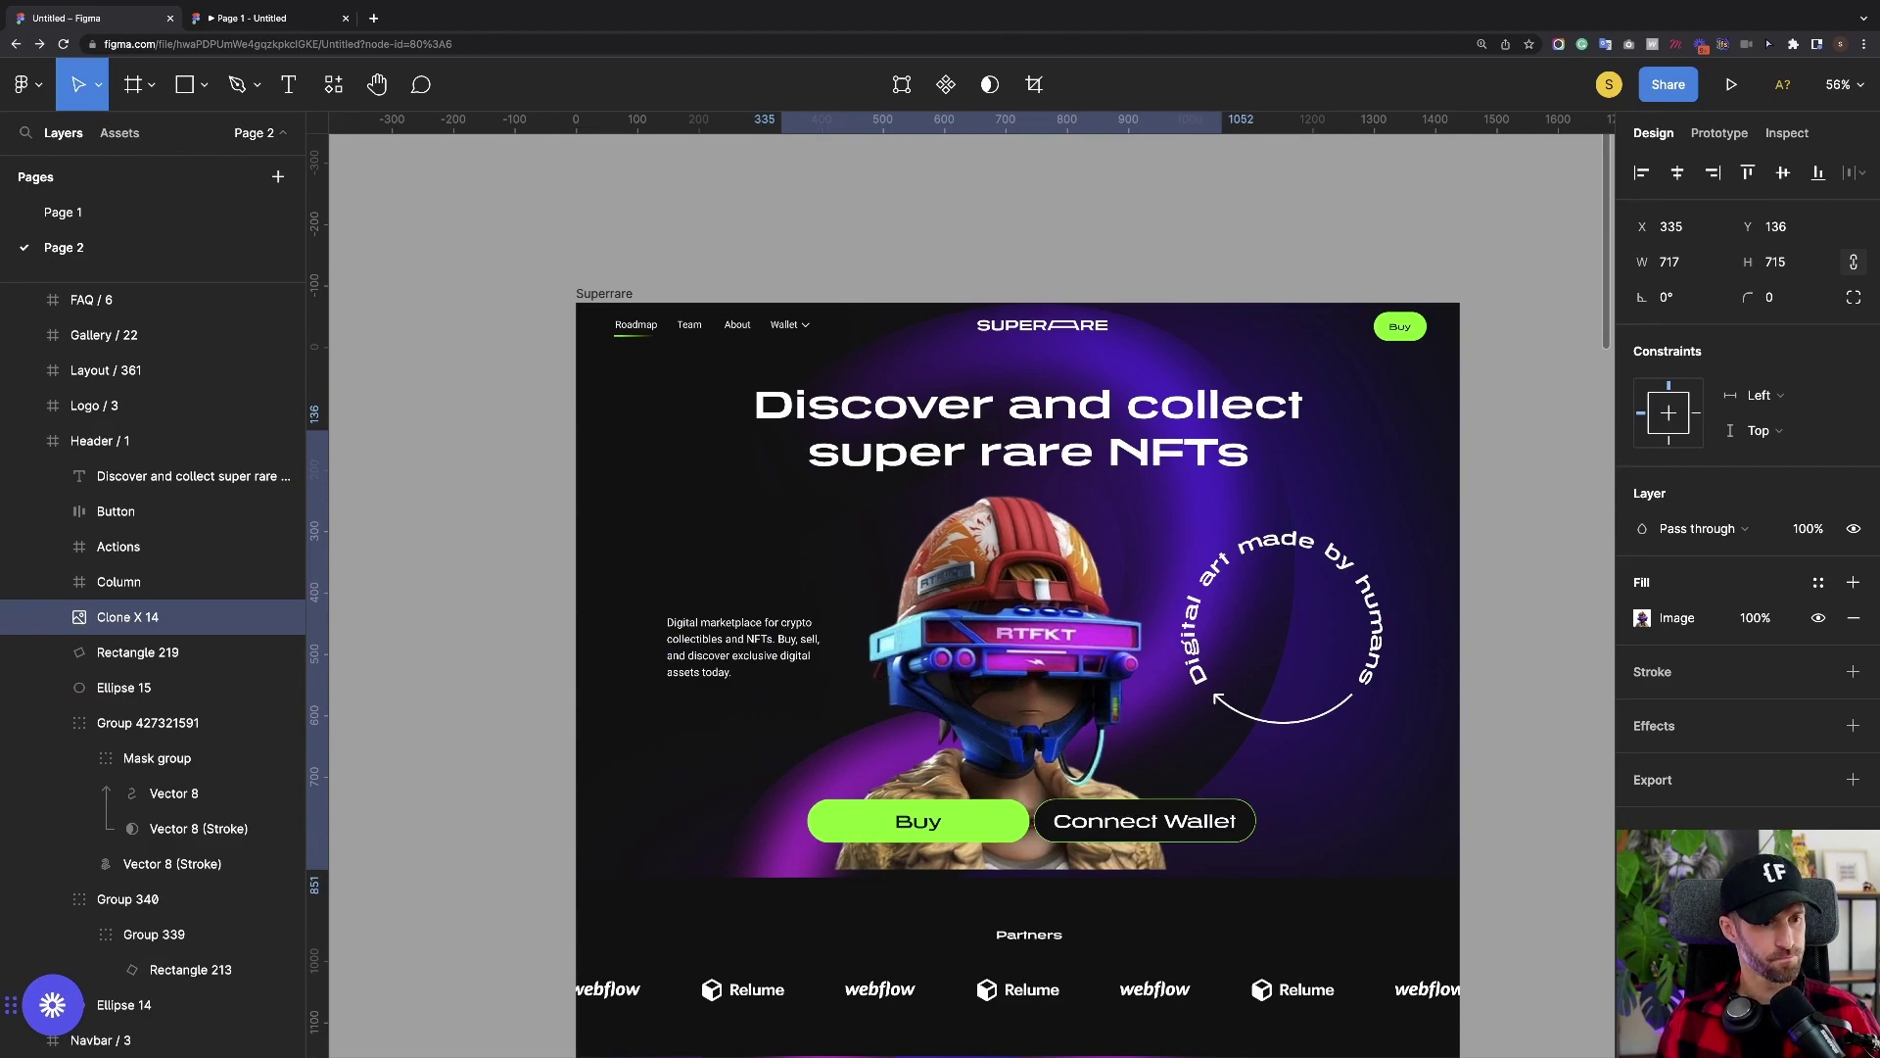
scroll(972, 588, right, 1)
key(Escape)
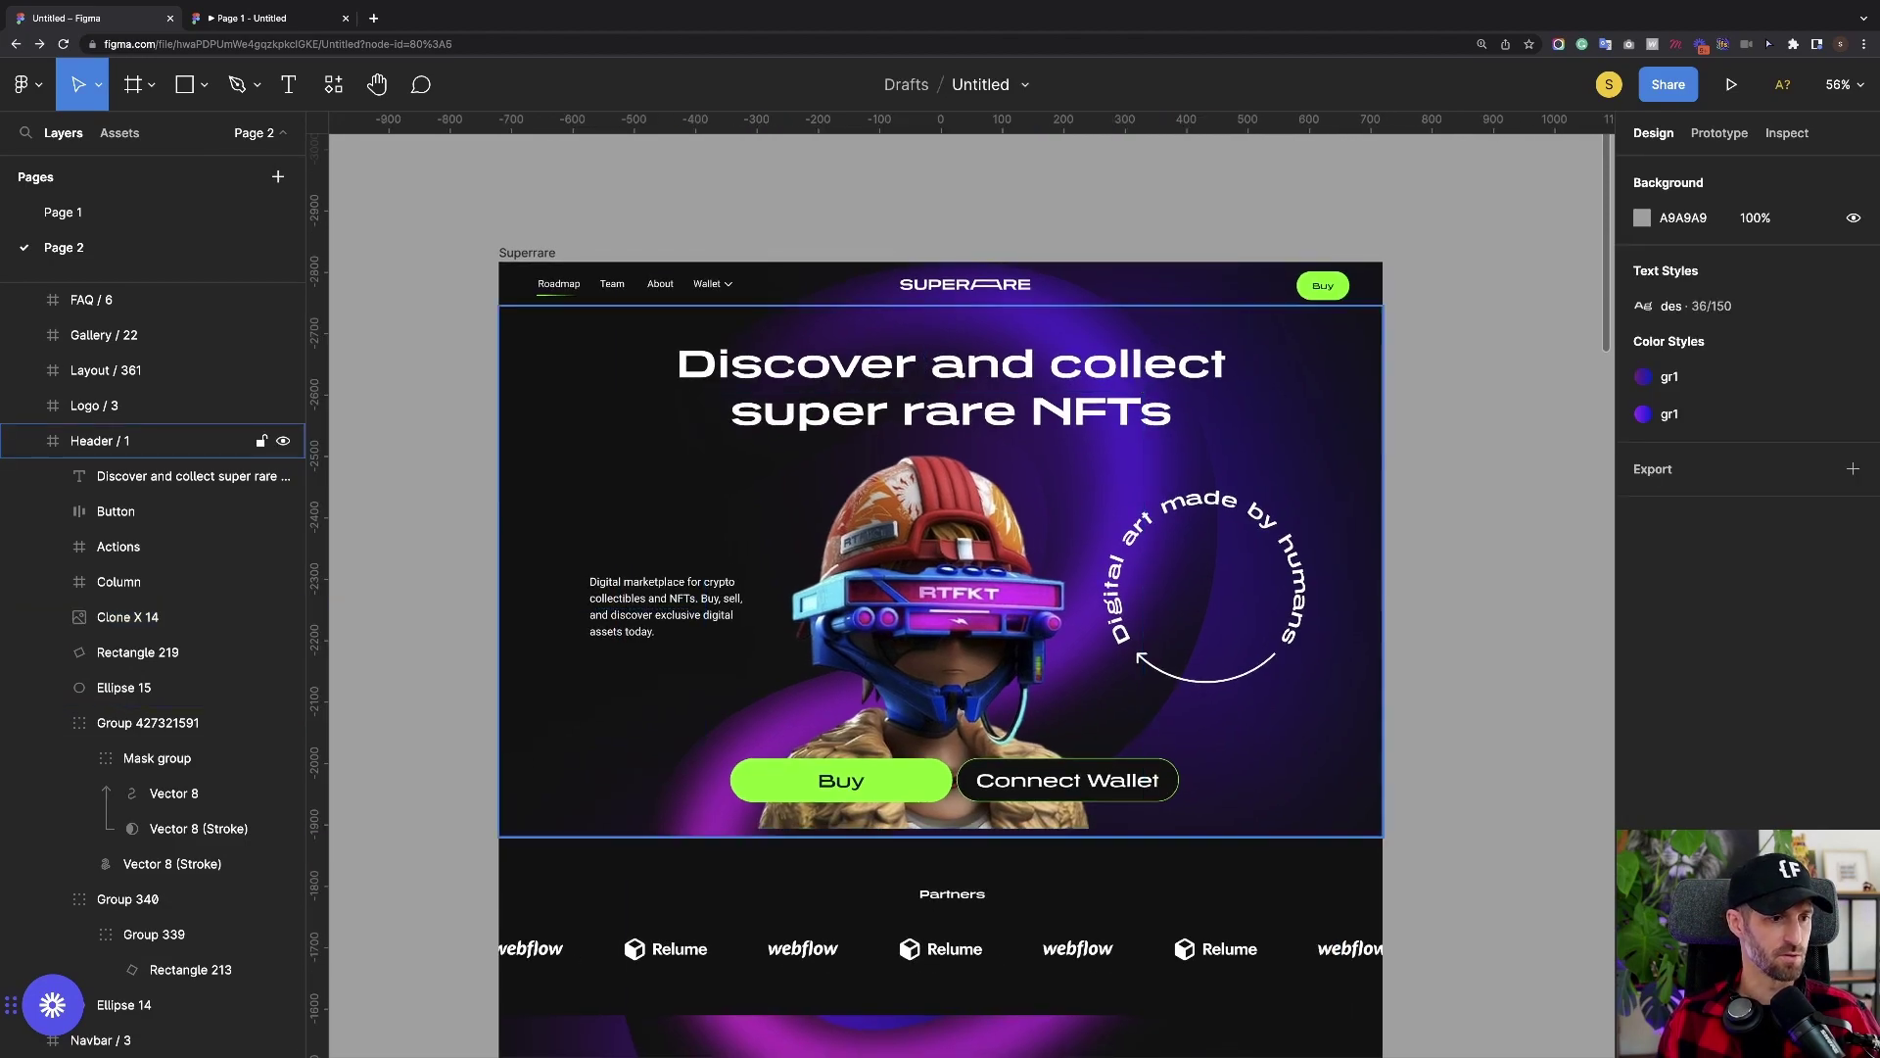
Review the landing page from the header down to the character gallery, then examine the circular "Digital art made by humans" text up close
scroll(972, 587, down, 2)
scroll(971, 588, left, 1)
scroll(972, 587, up, 1)
scroll(979, 587, up, 2)
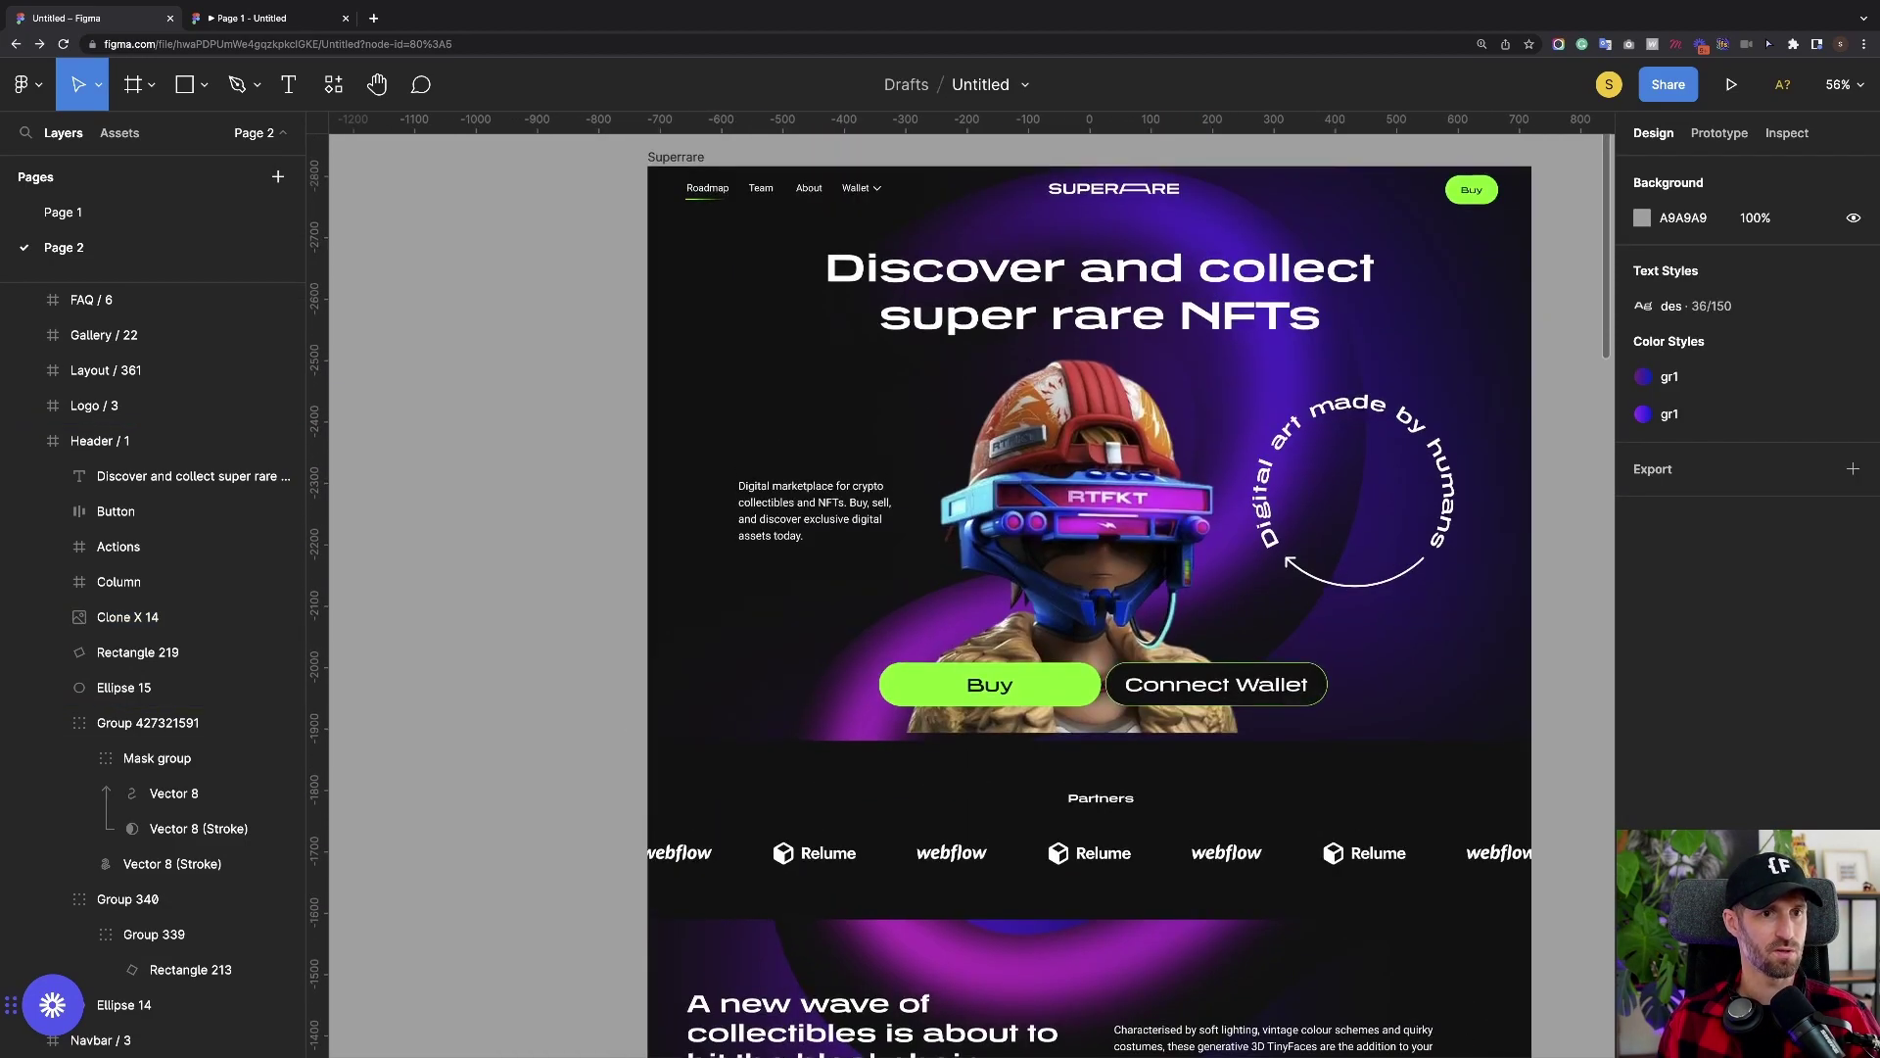
scroll(979, 588, right, 2)
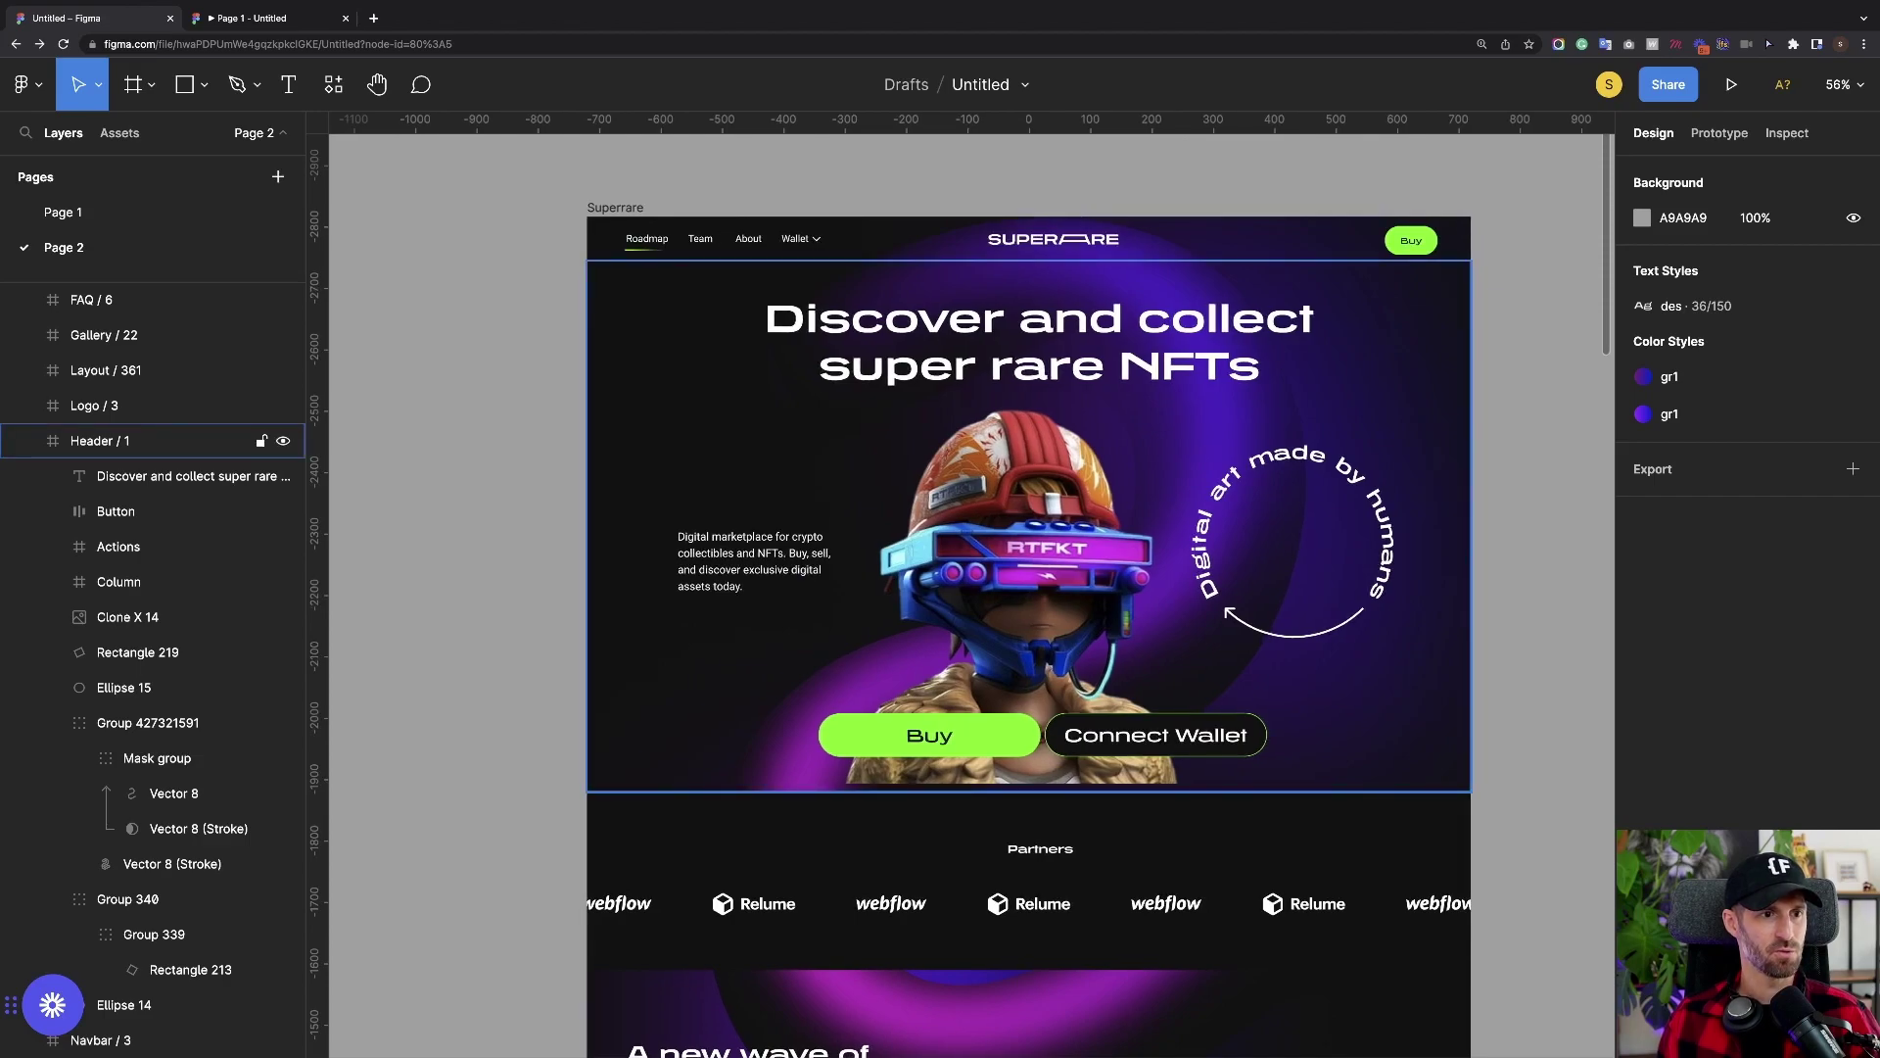
scroll(1028, 754, down, 2)
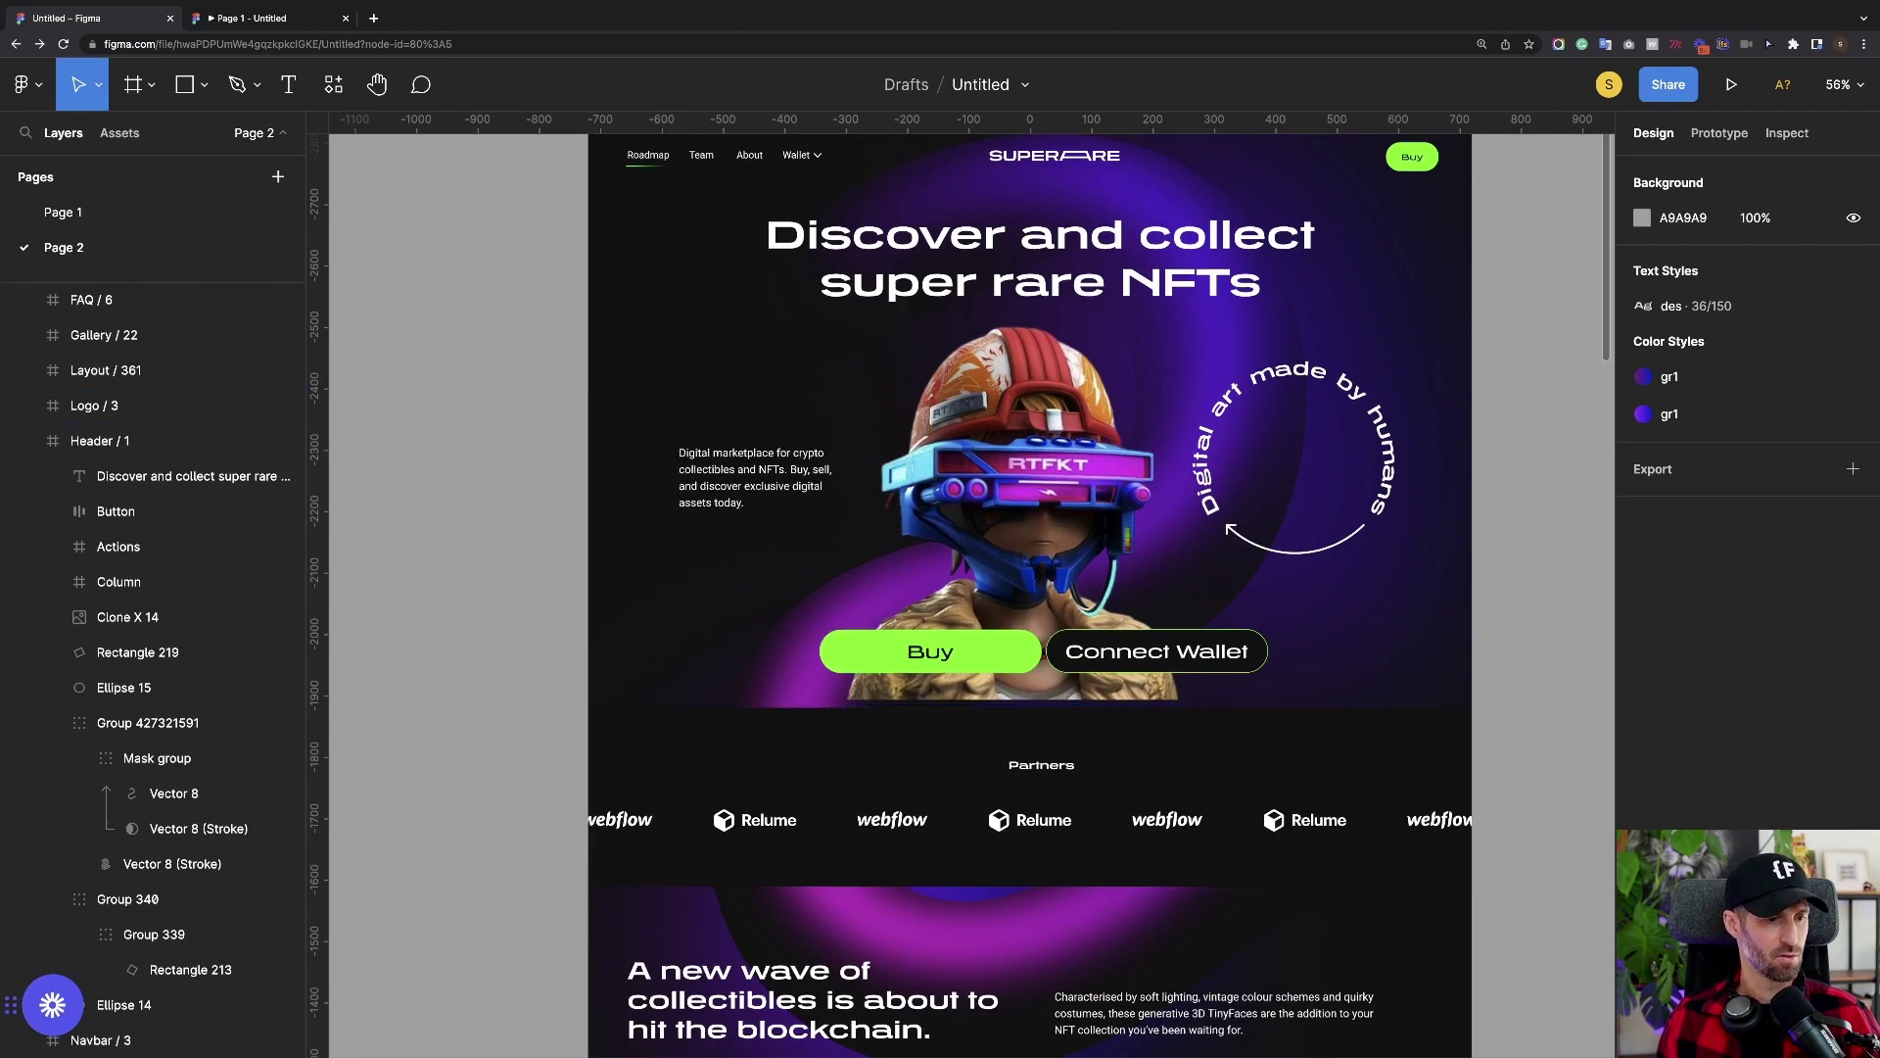
scroll(1028, 587, down, 3)
scroll(979, 587, up, 2)
scroll(979, 587, right, 2)
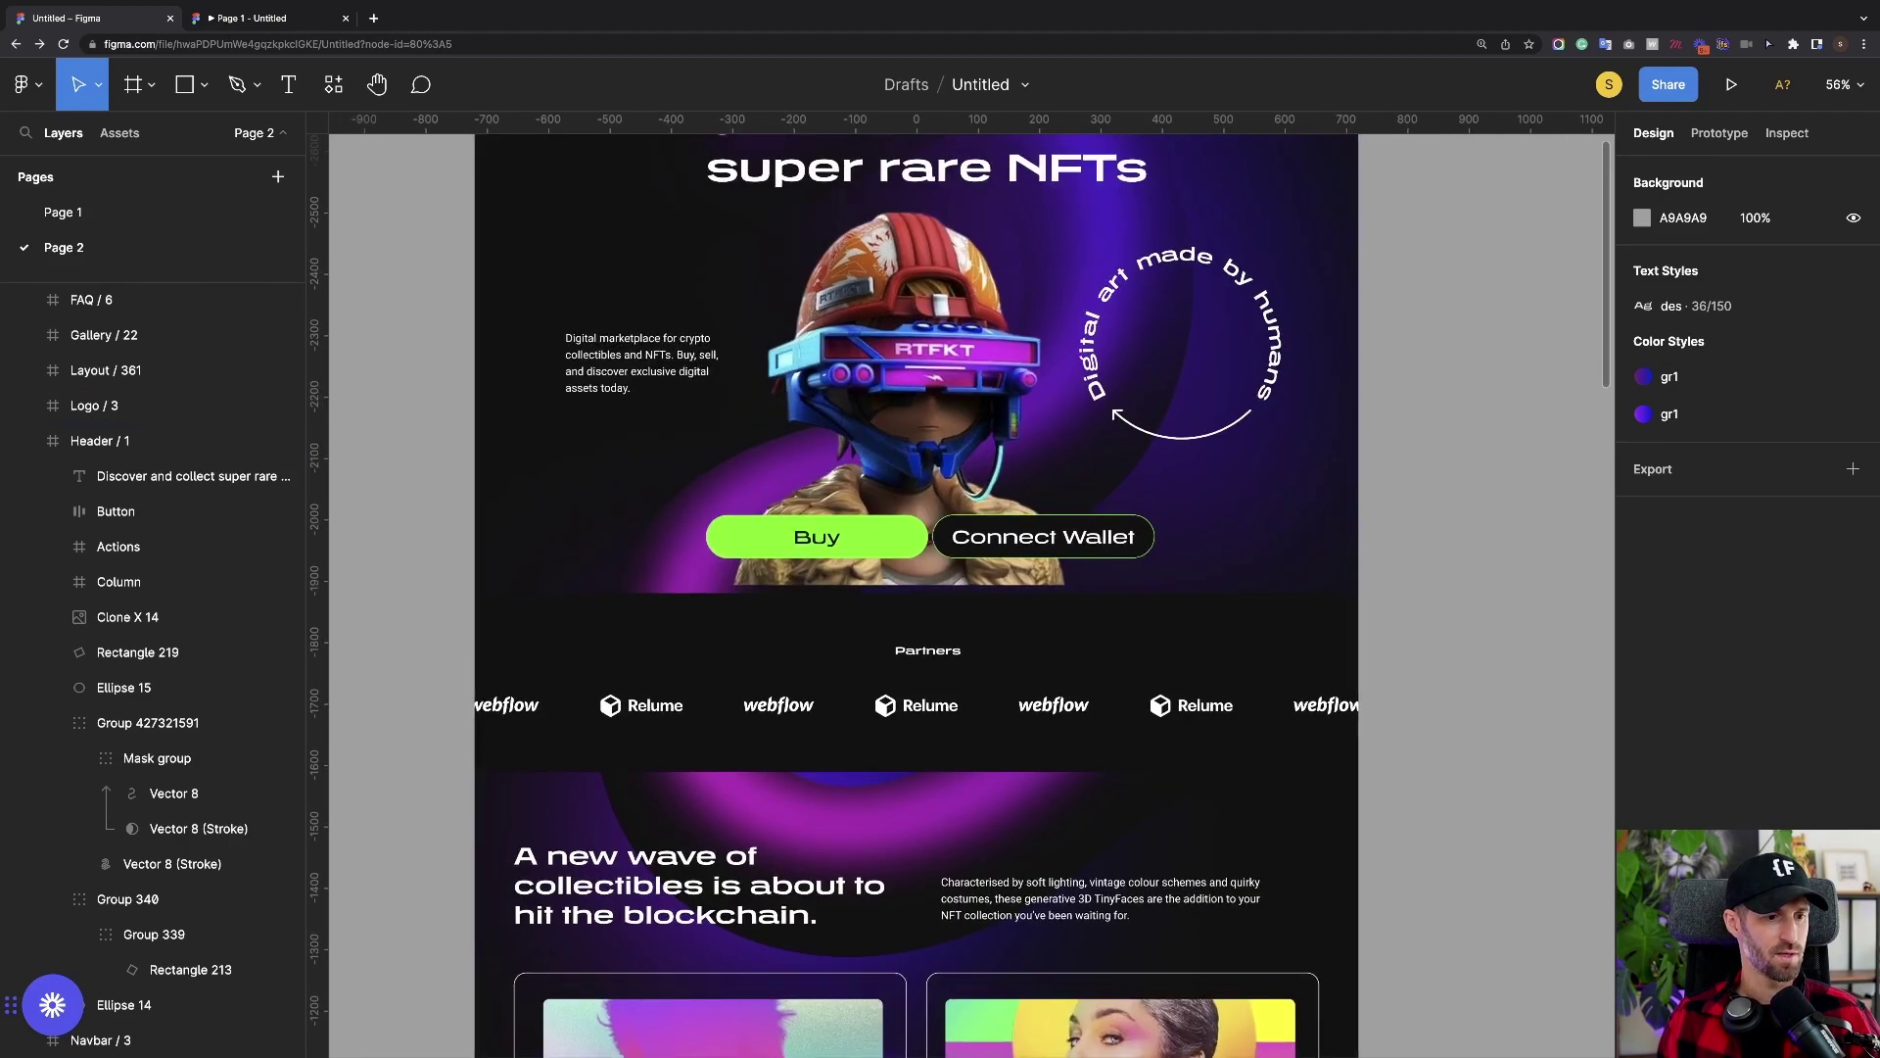
scroll(968, 587, down, 10)
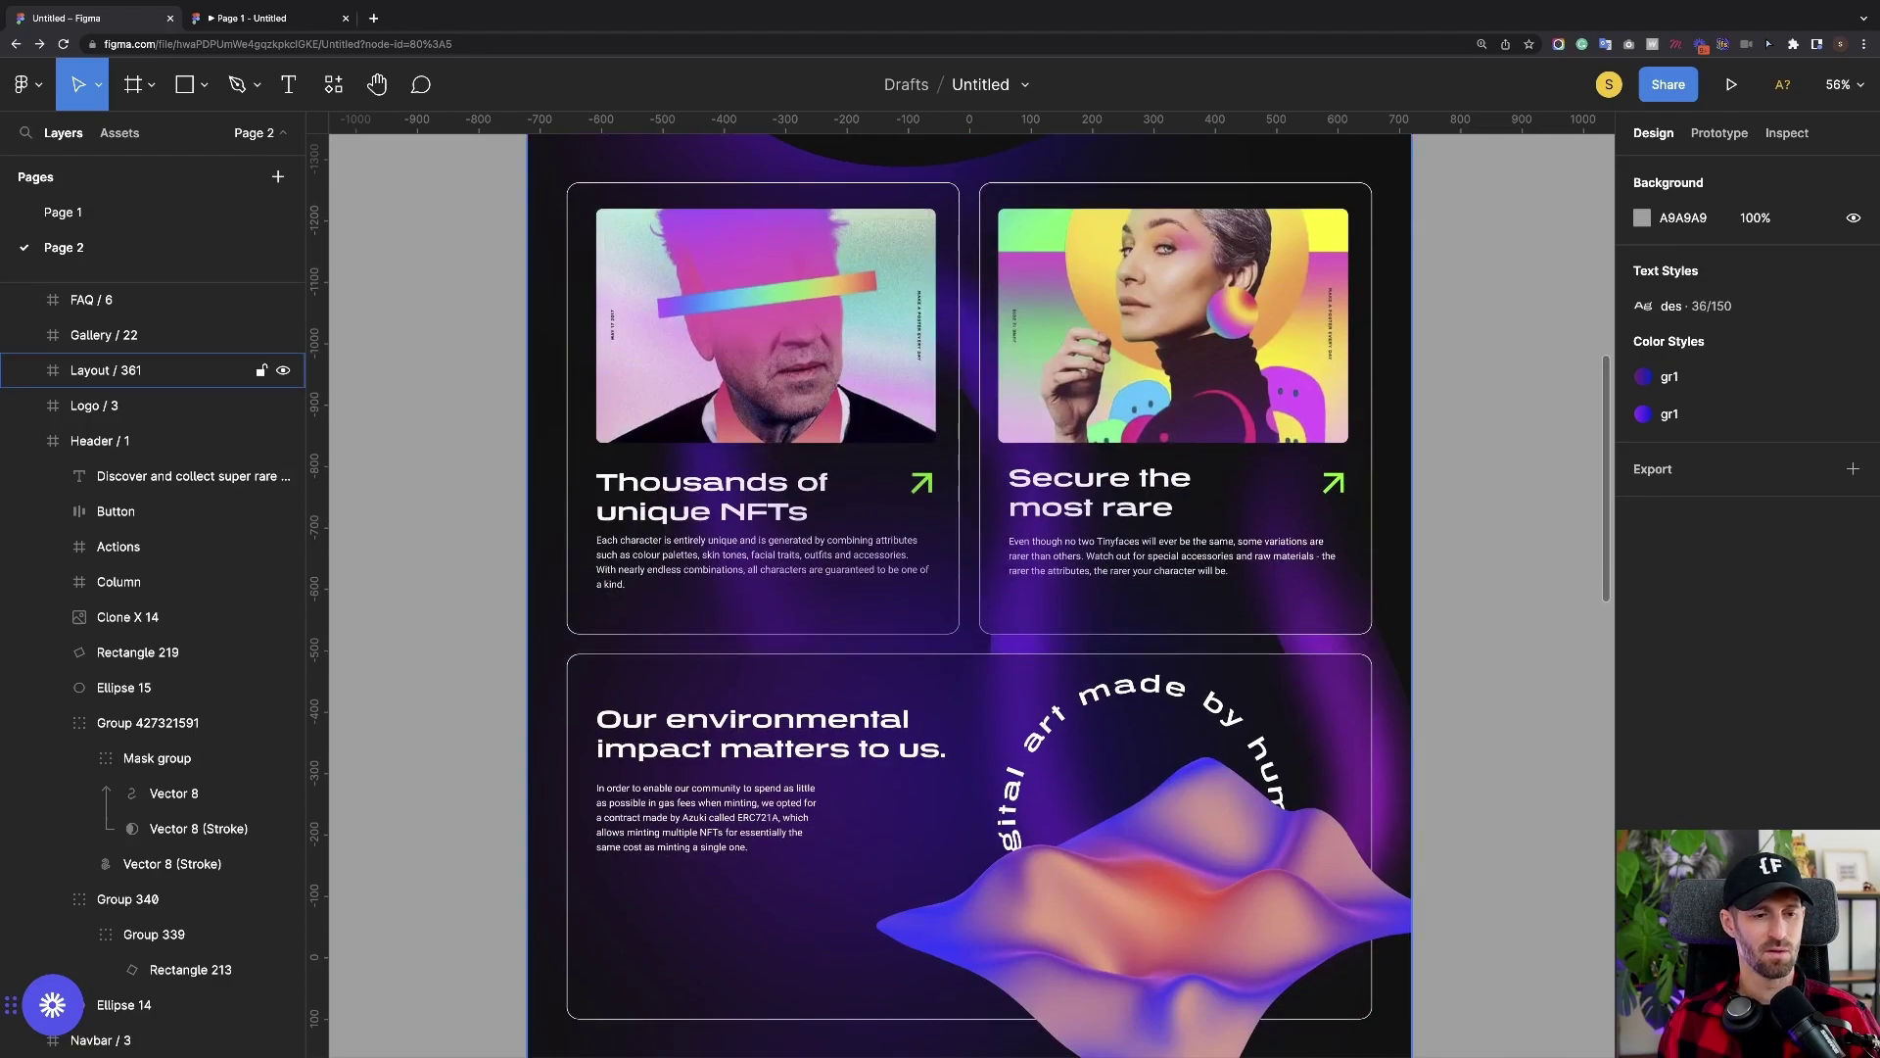
scroll(970, 588, down, 9)
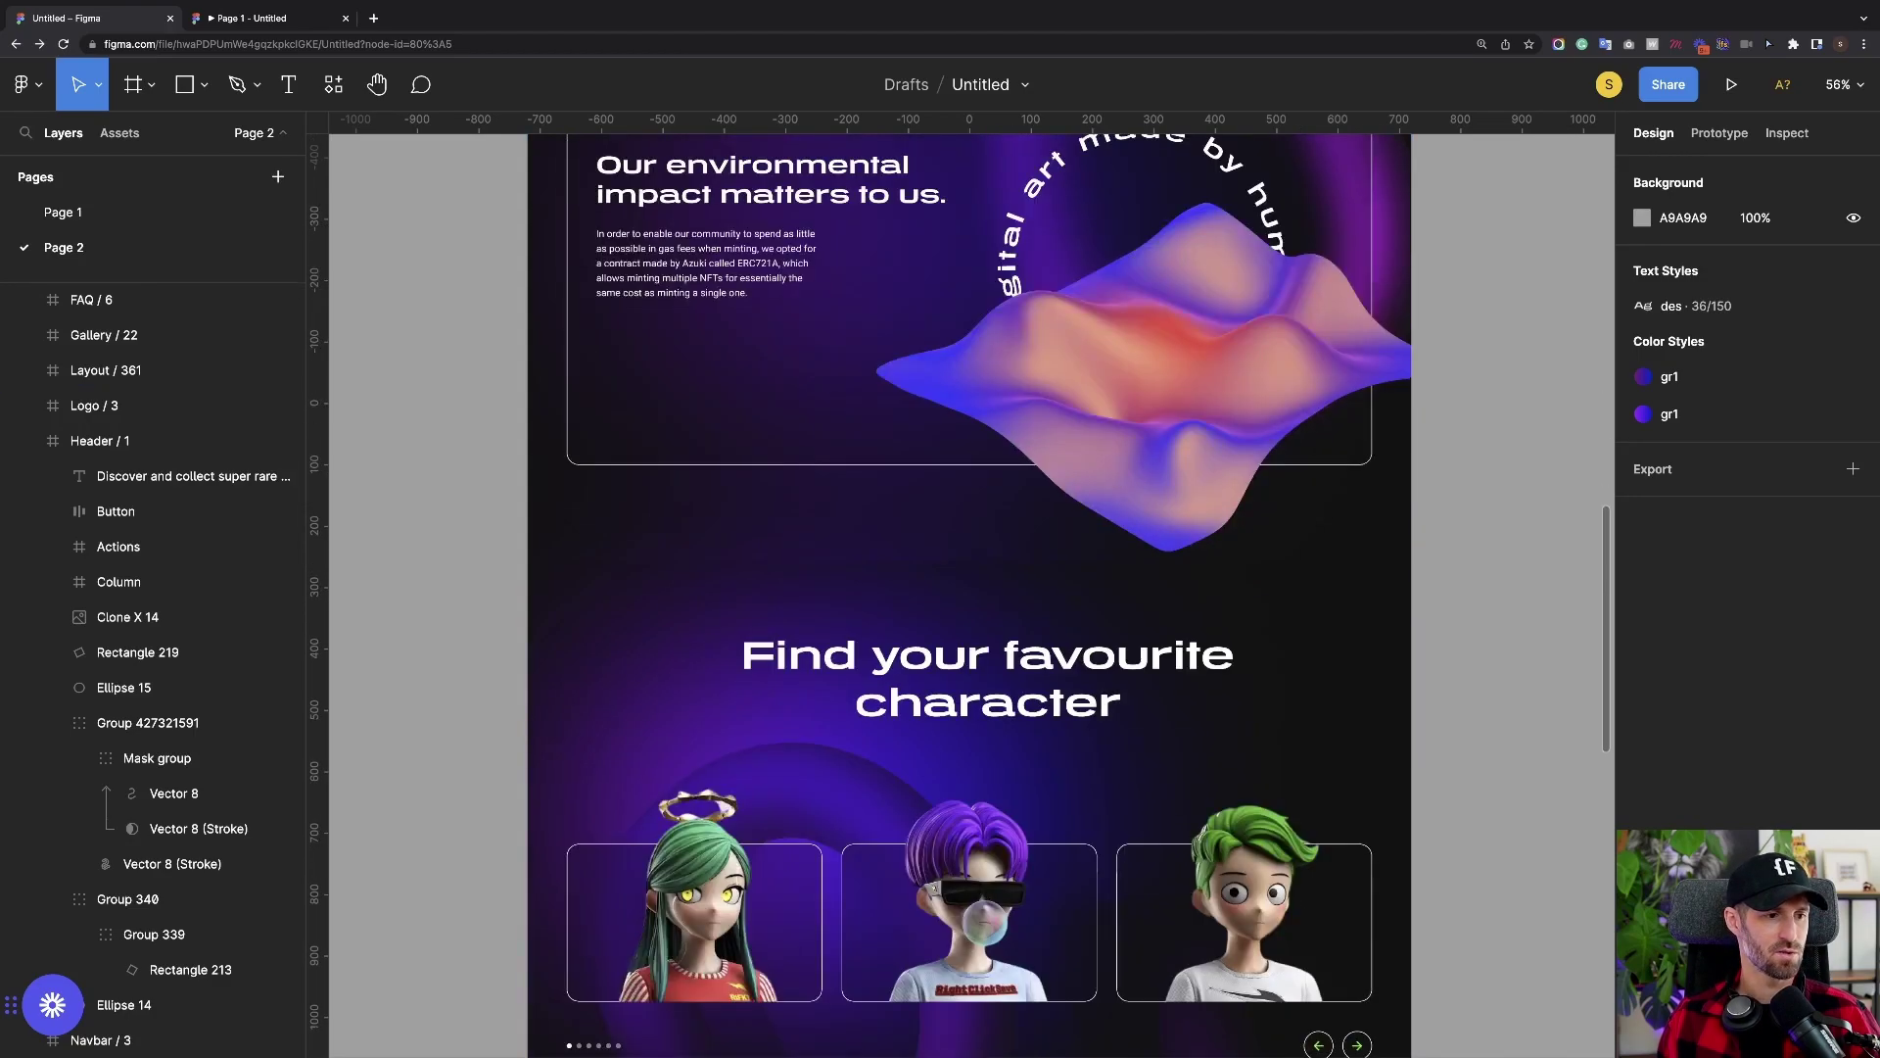
scroll(970, 588, down, 2)
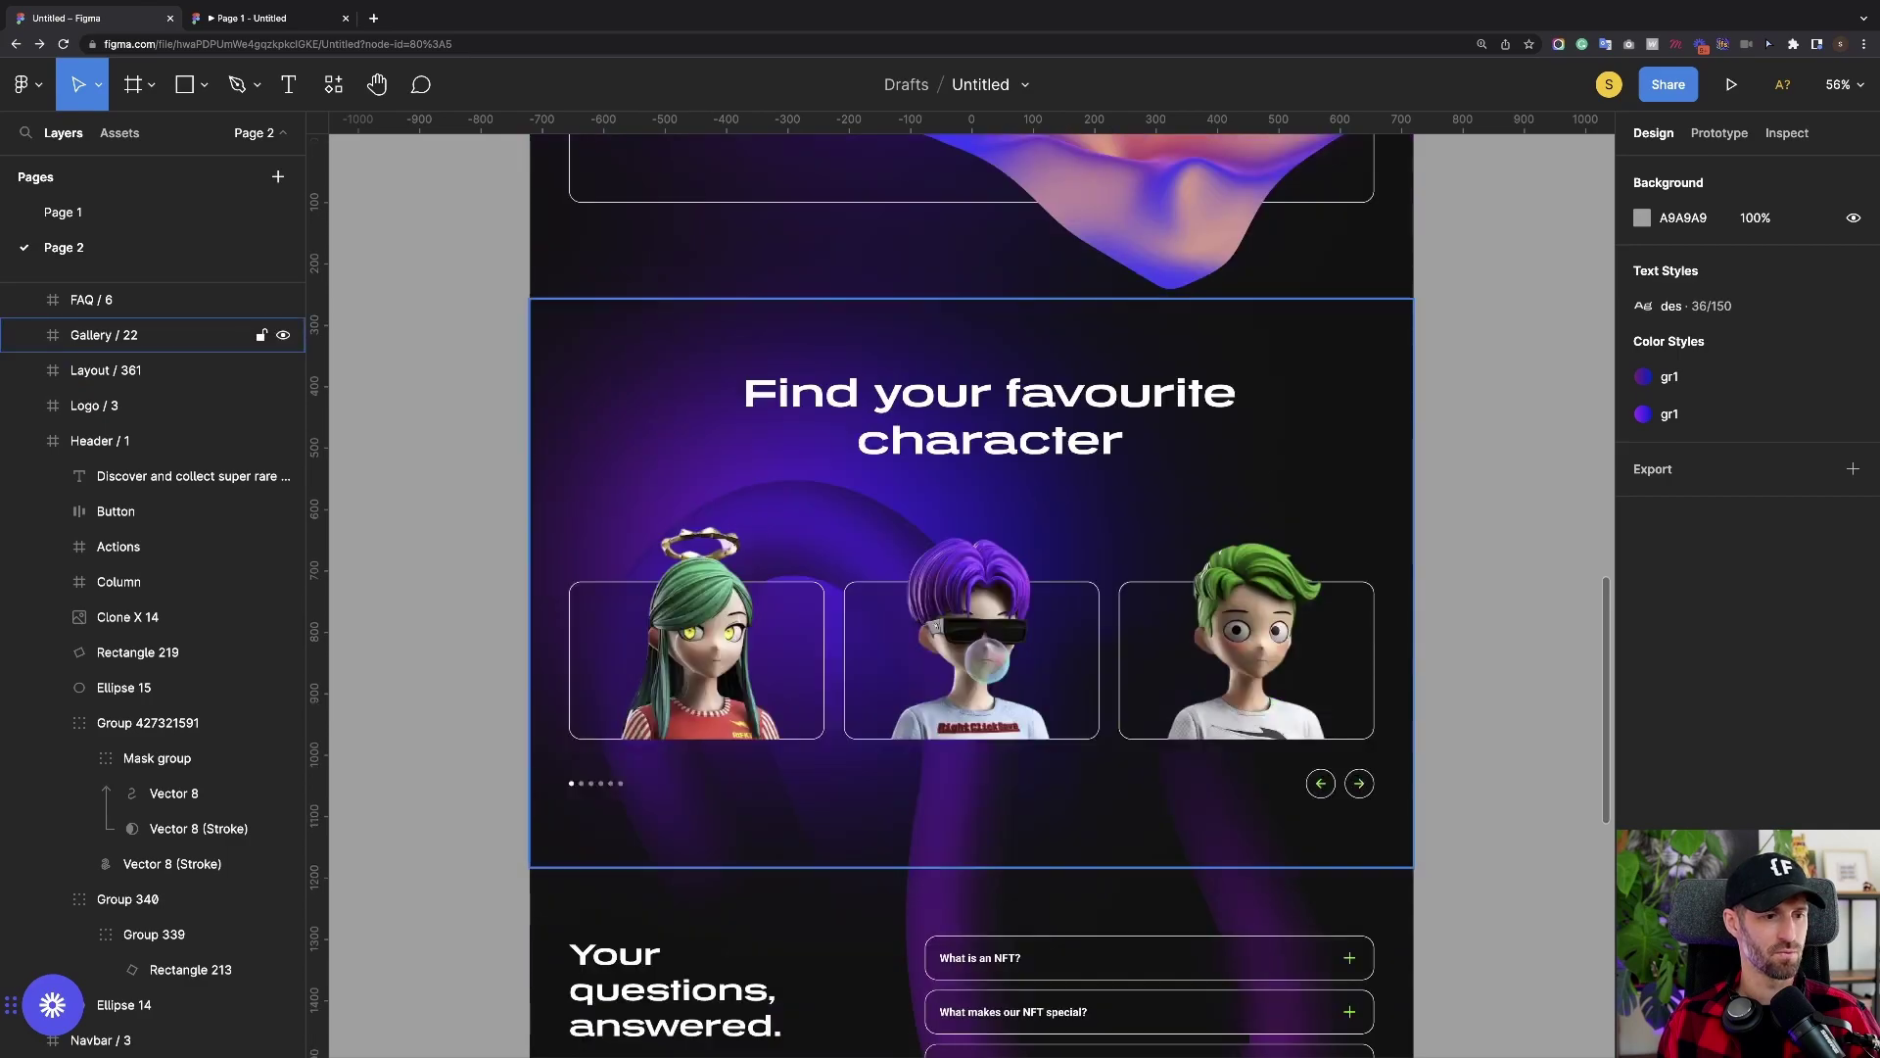
scroll(969, 588, up, 20)
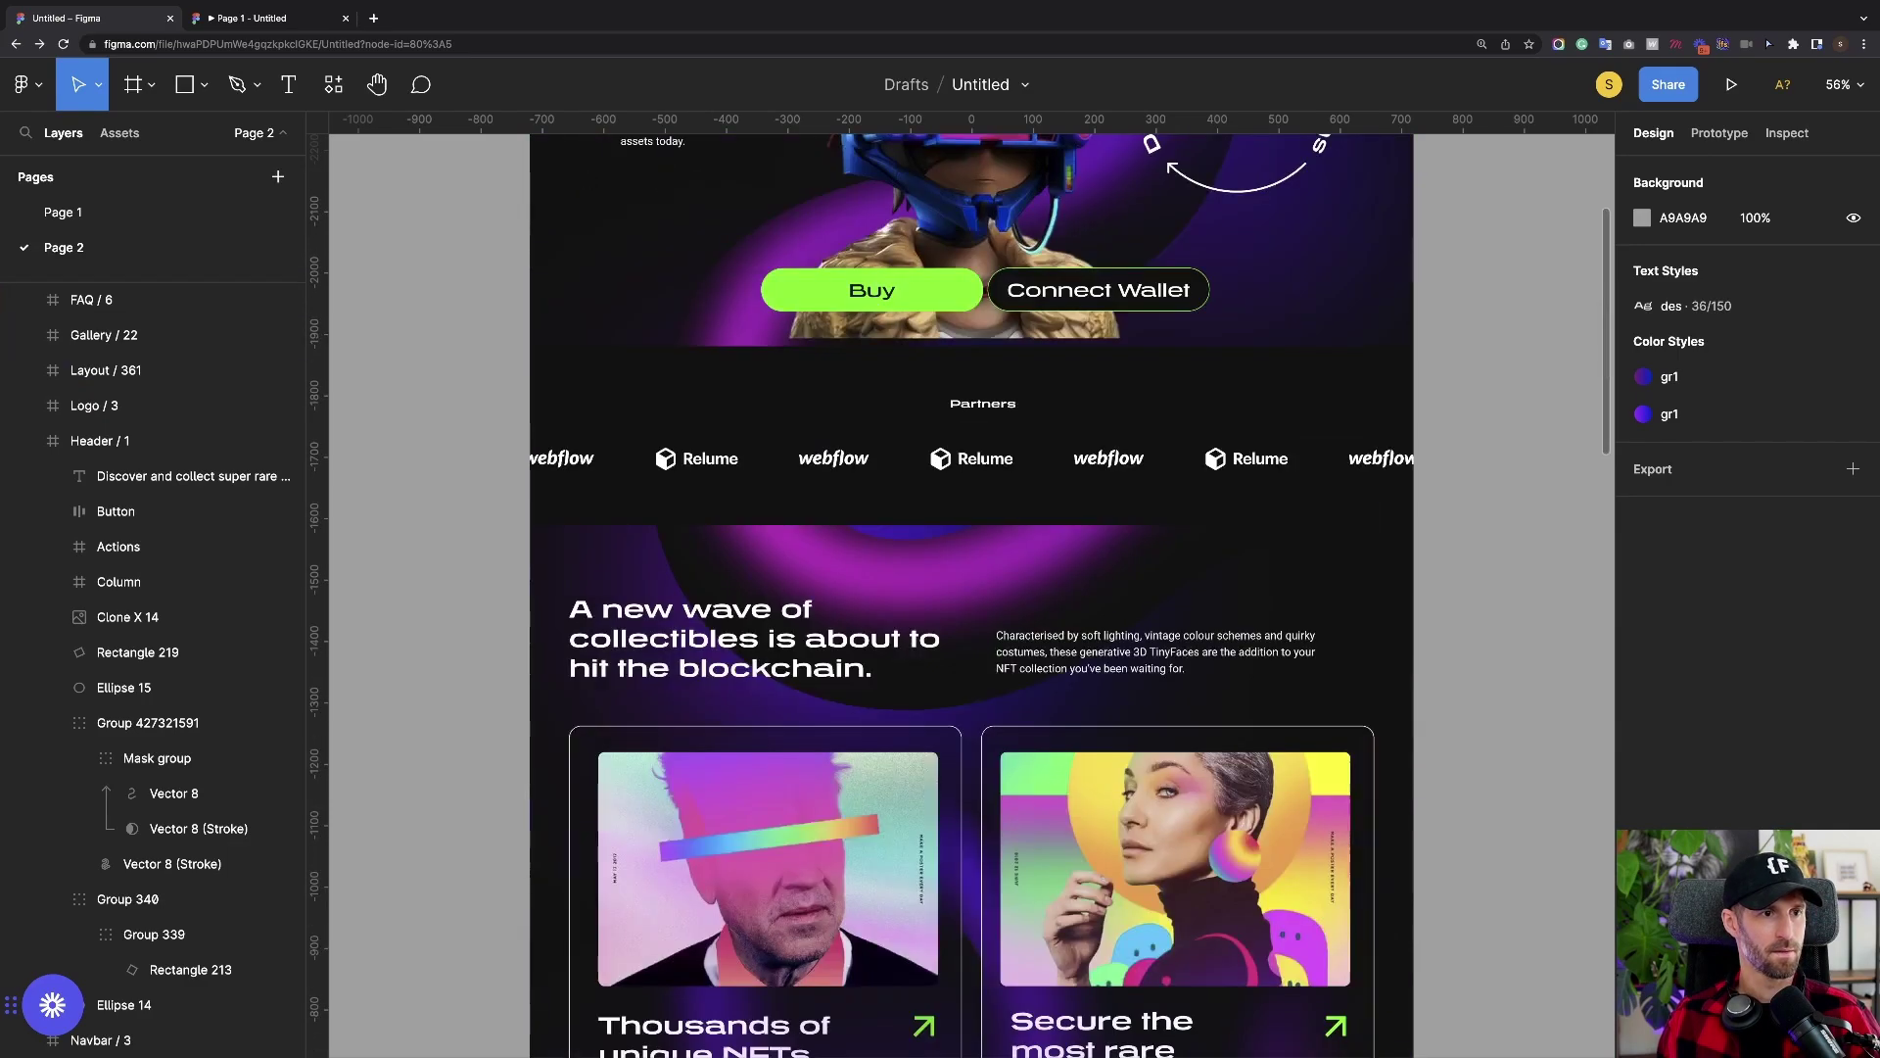
scroll(970, 588, up, 1)
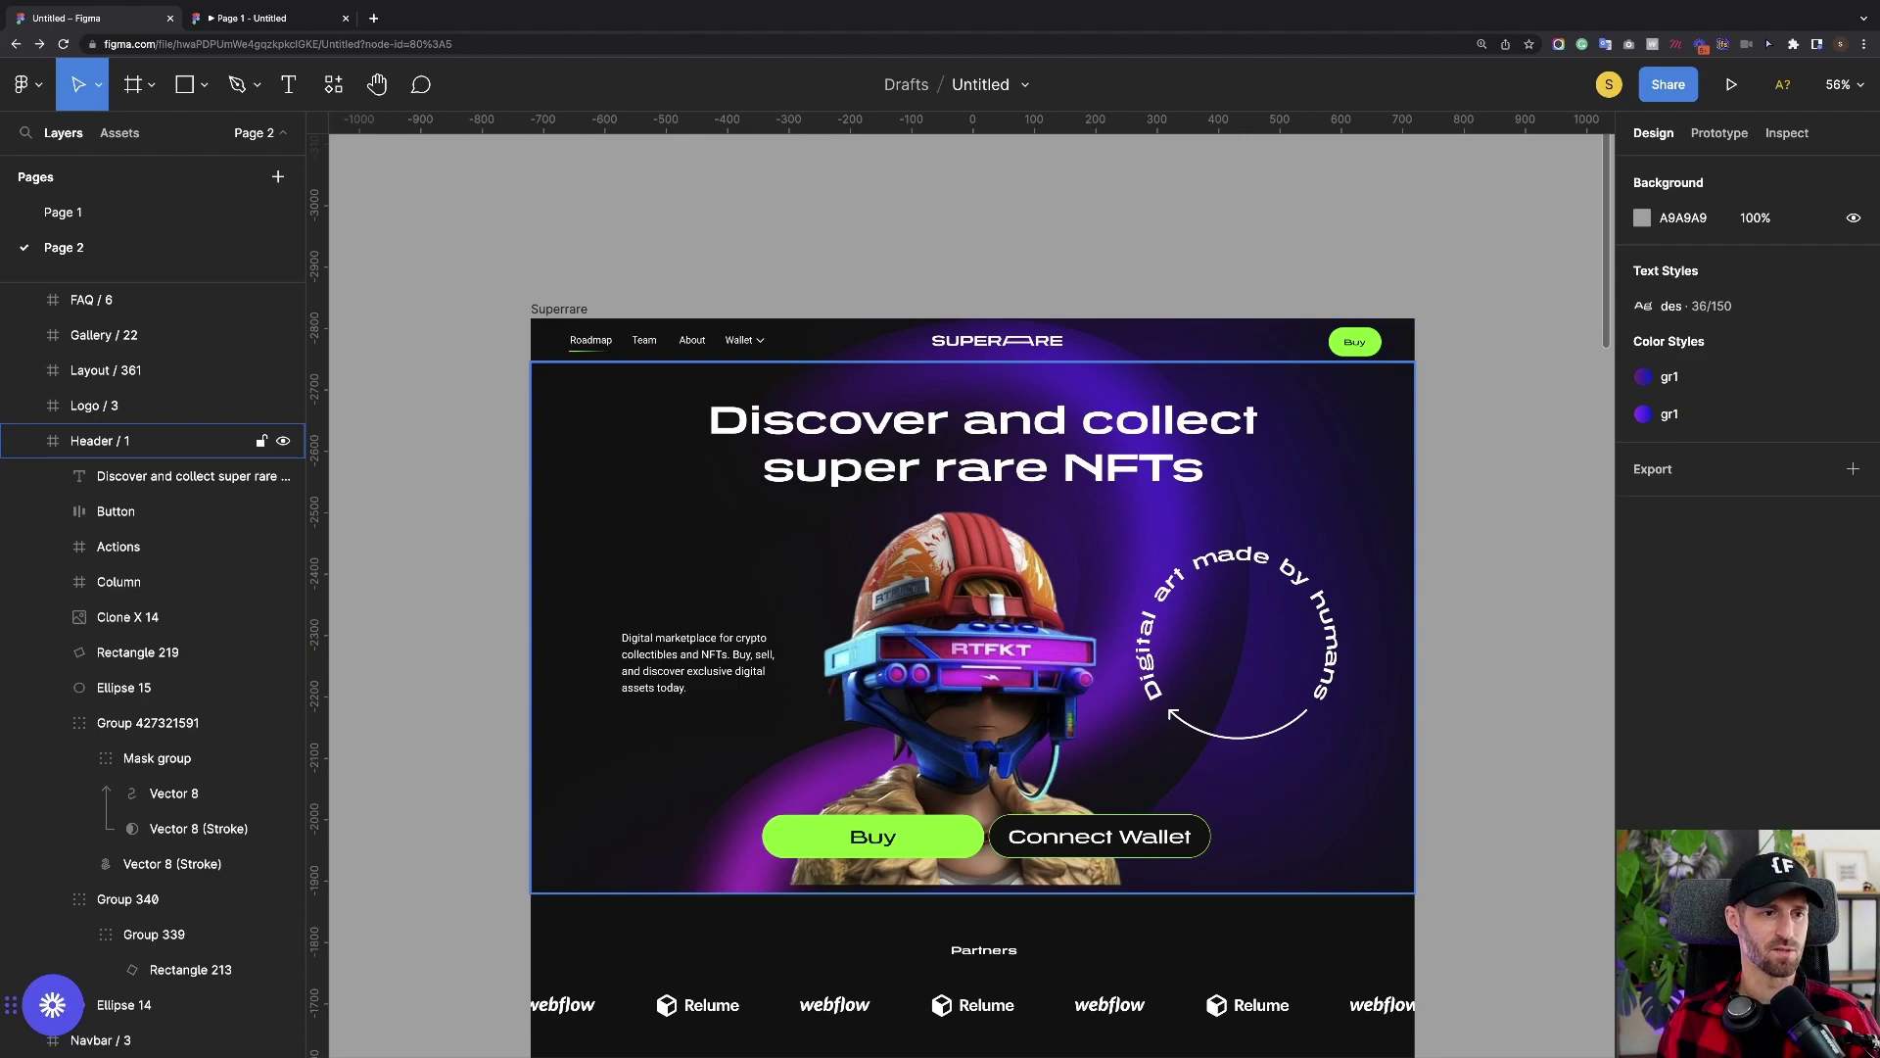
scroll(1395, 656, up, 5)
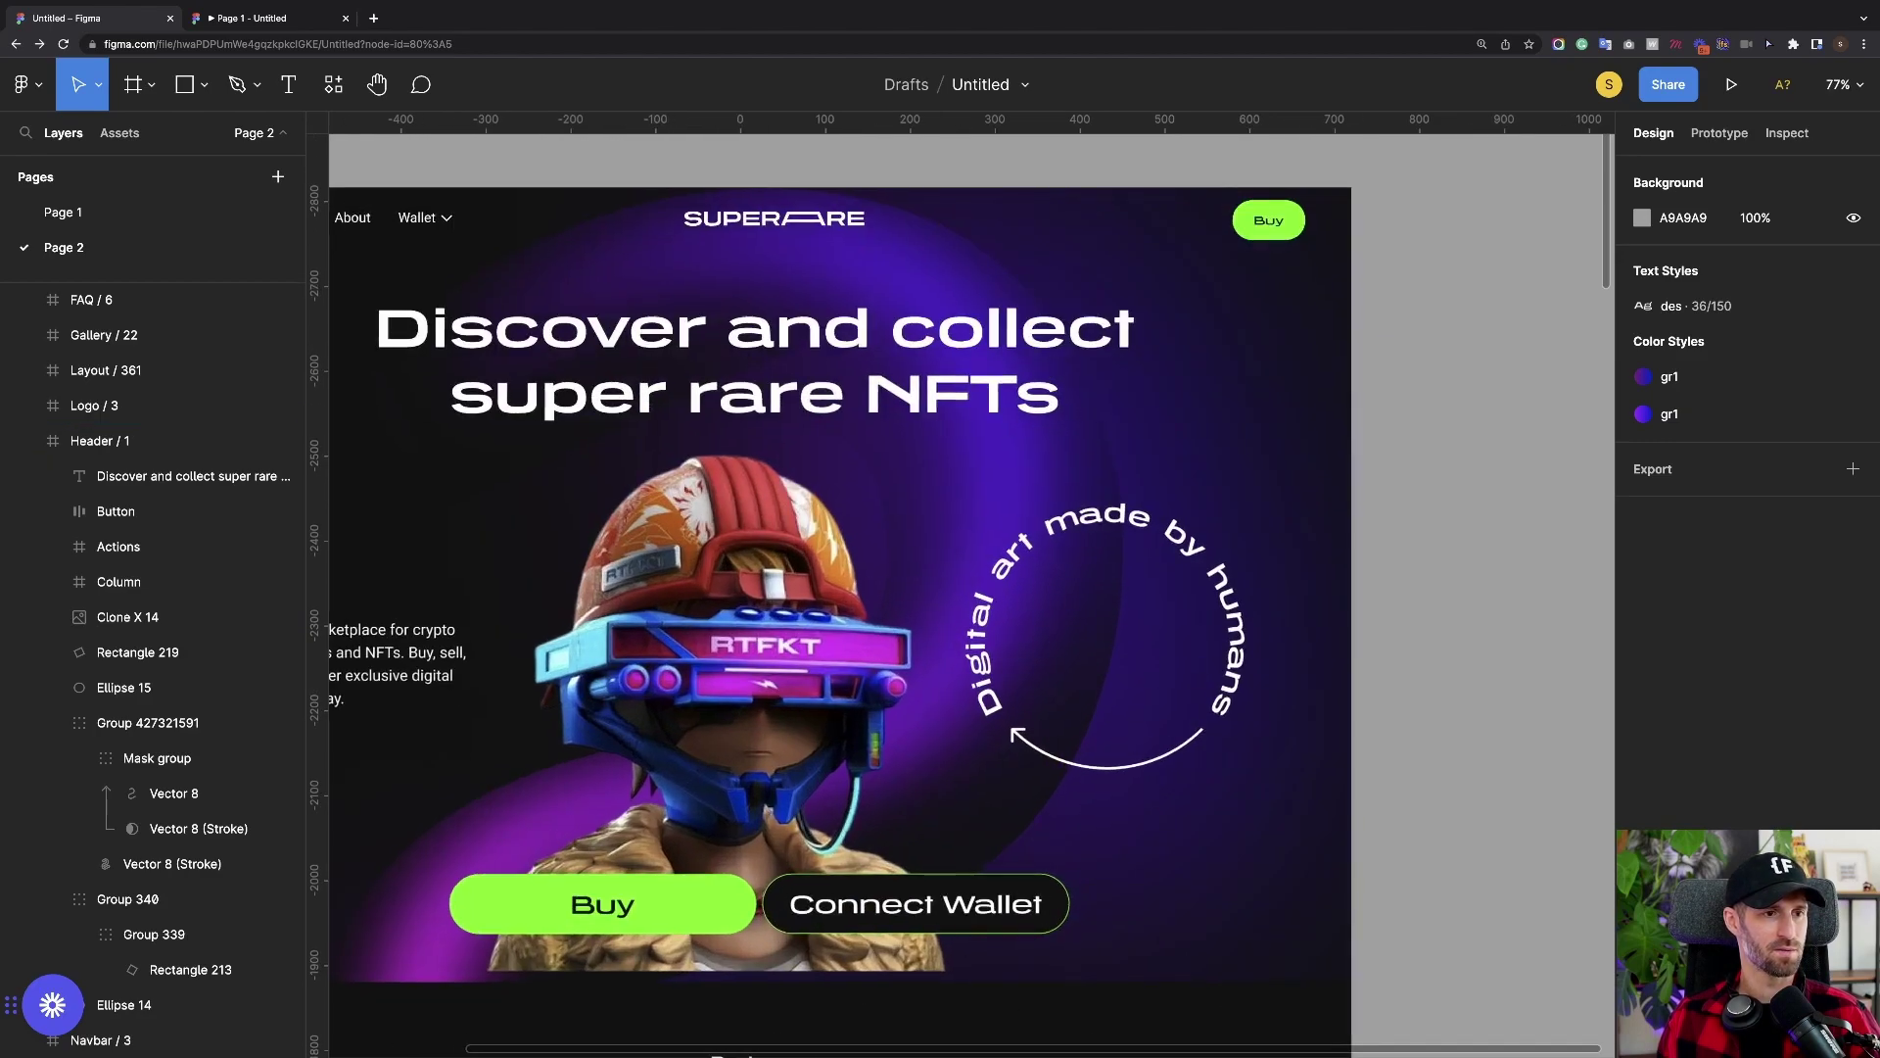
scroll(882, 651, right, 5)
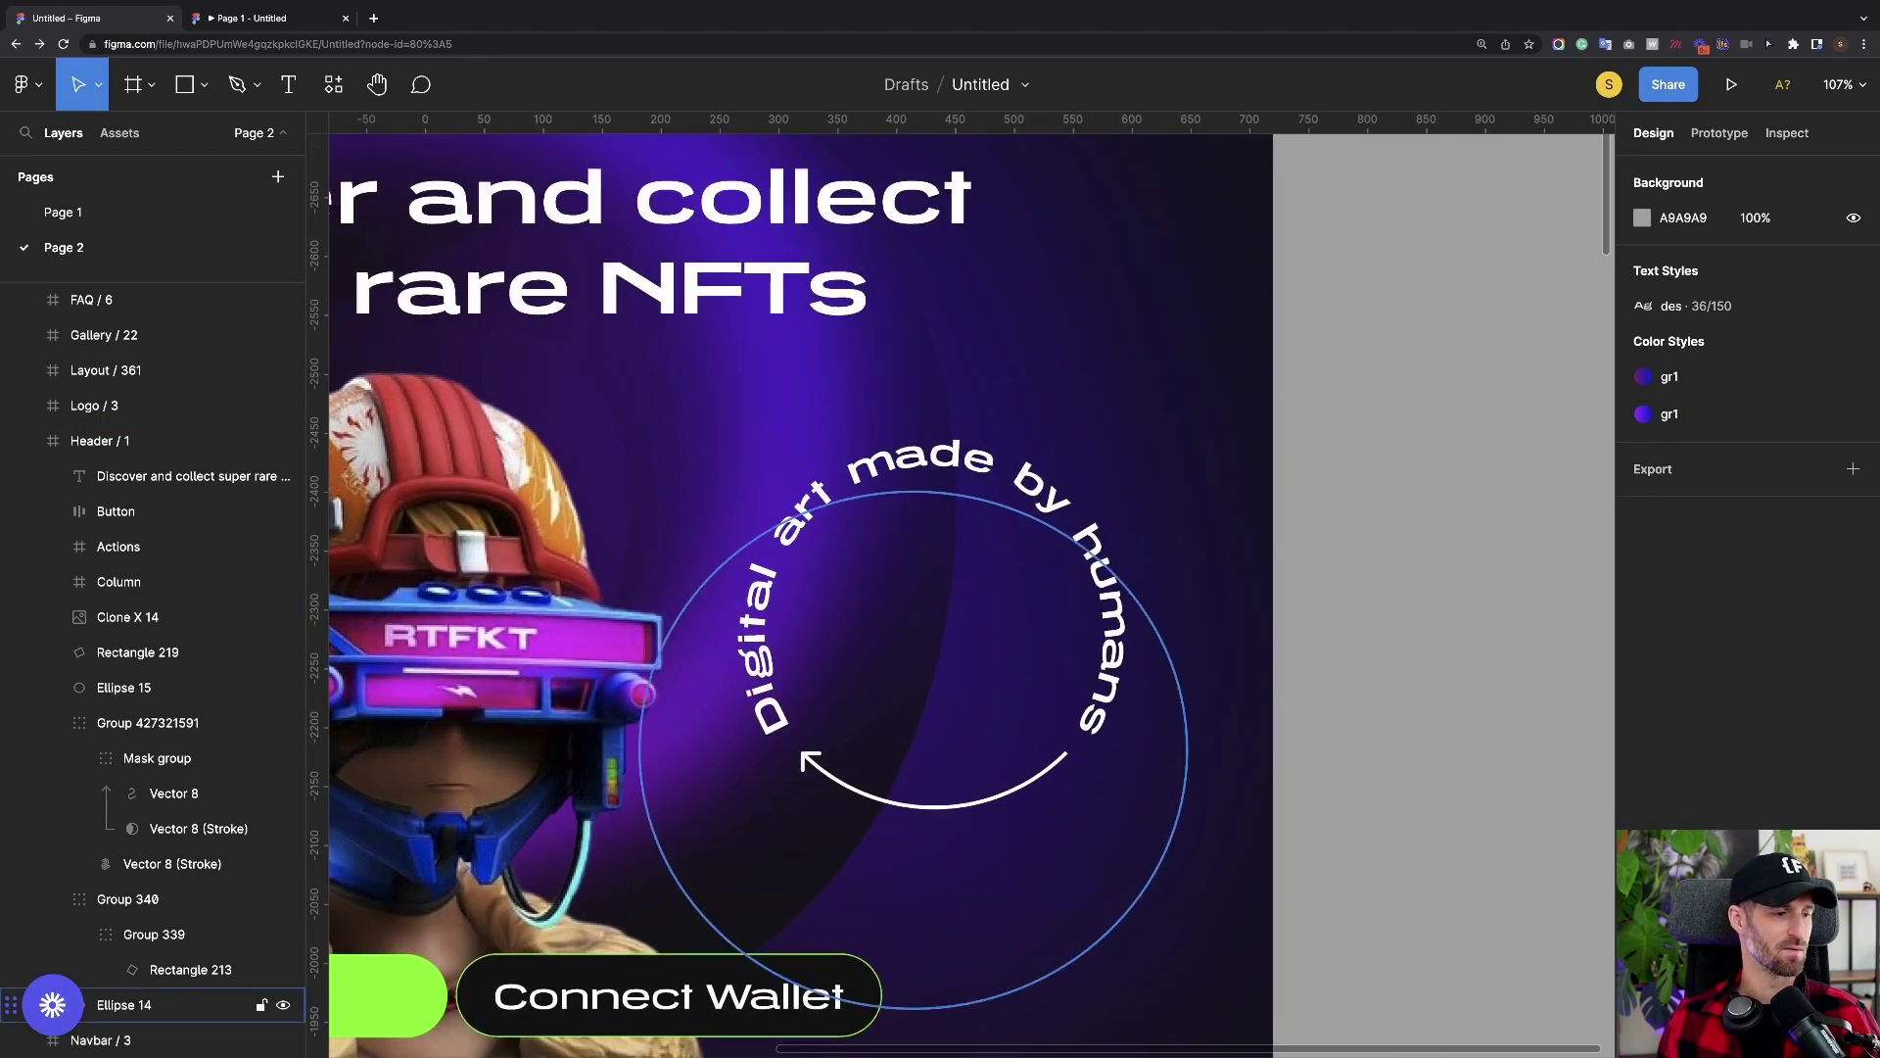
scroll(882, 652, up, 2)
scroll(881, 588, down, 5)
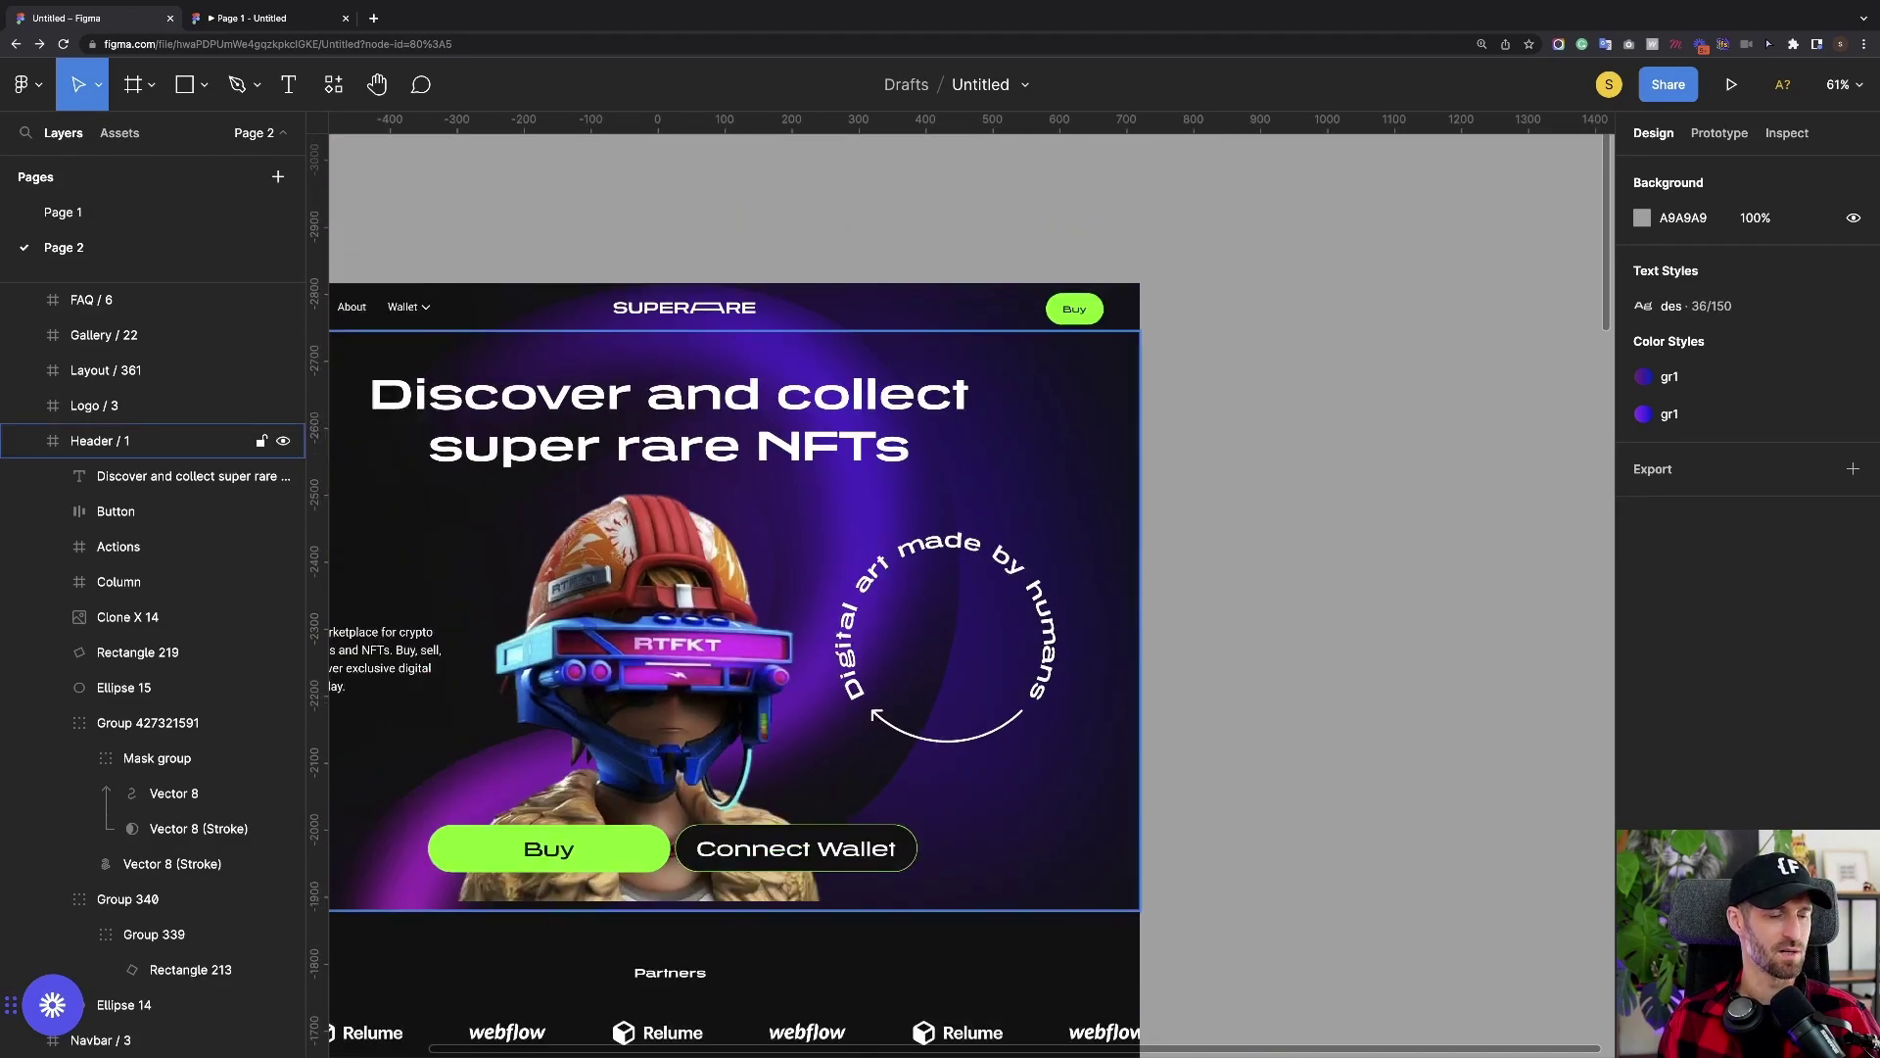
Draw a star about 252 × 252 inside the circular "Digital art made by humans" text
scroll(911, 588, up, 5)
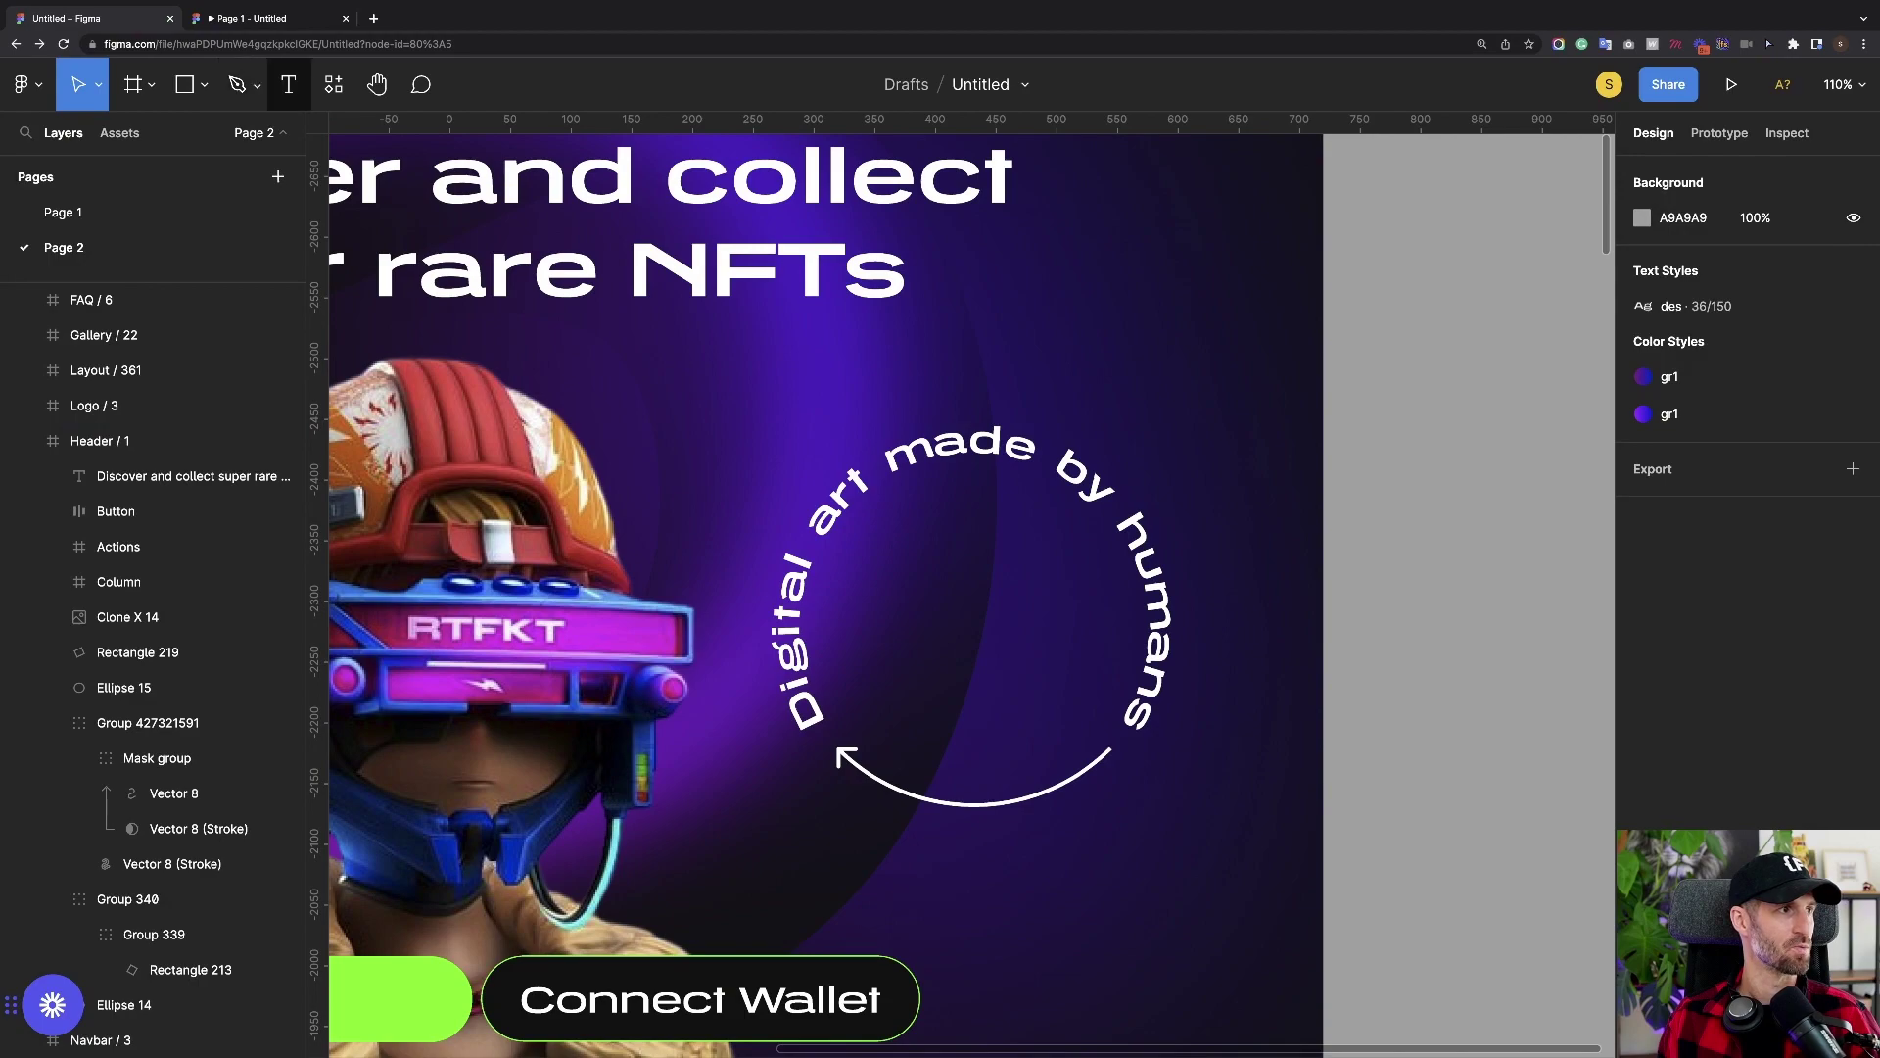
click(377, 84)
click(333, 84)
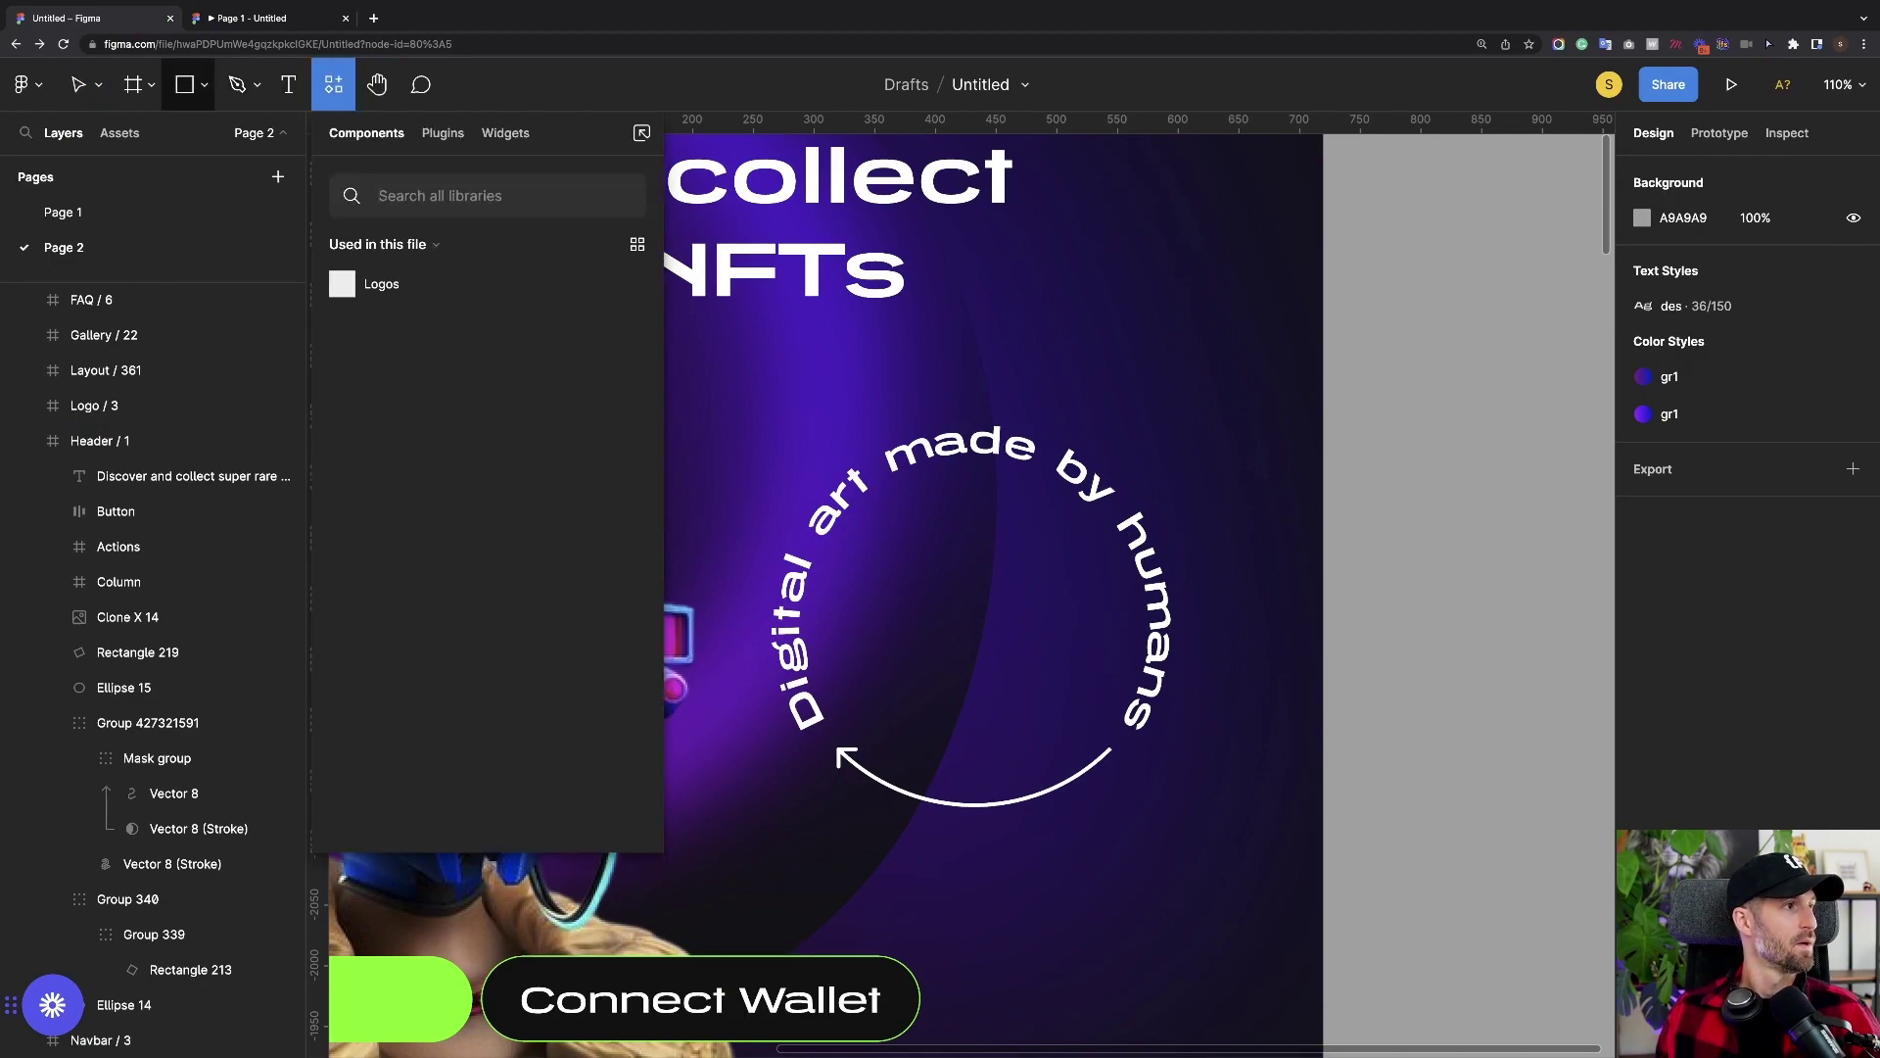
click(184, 84)
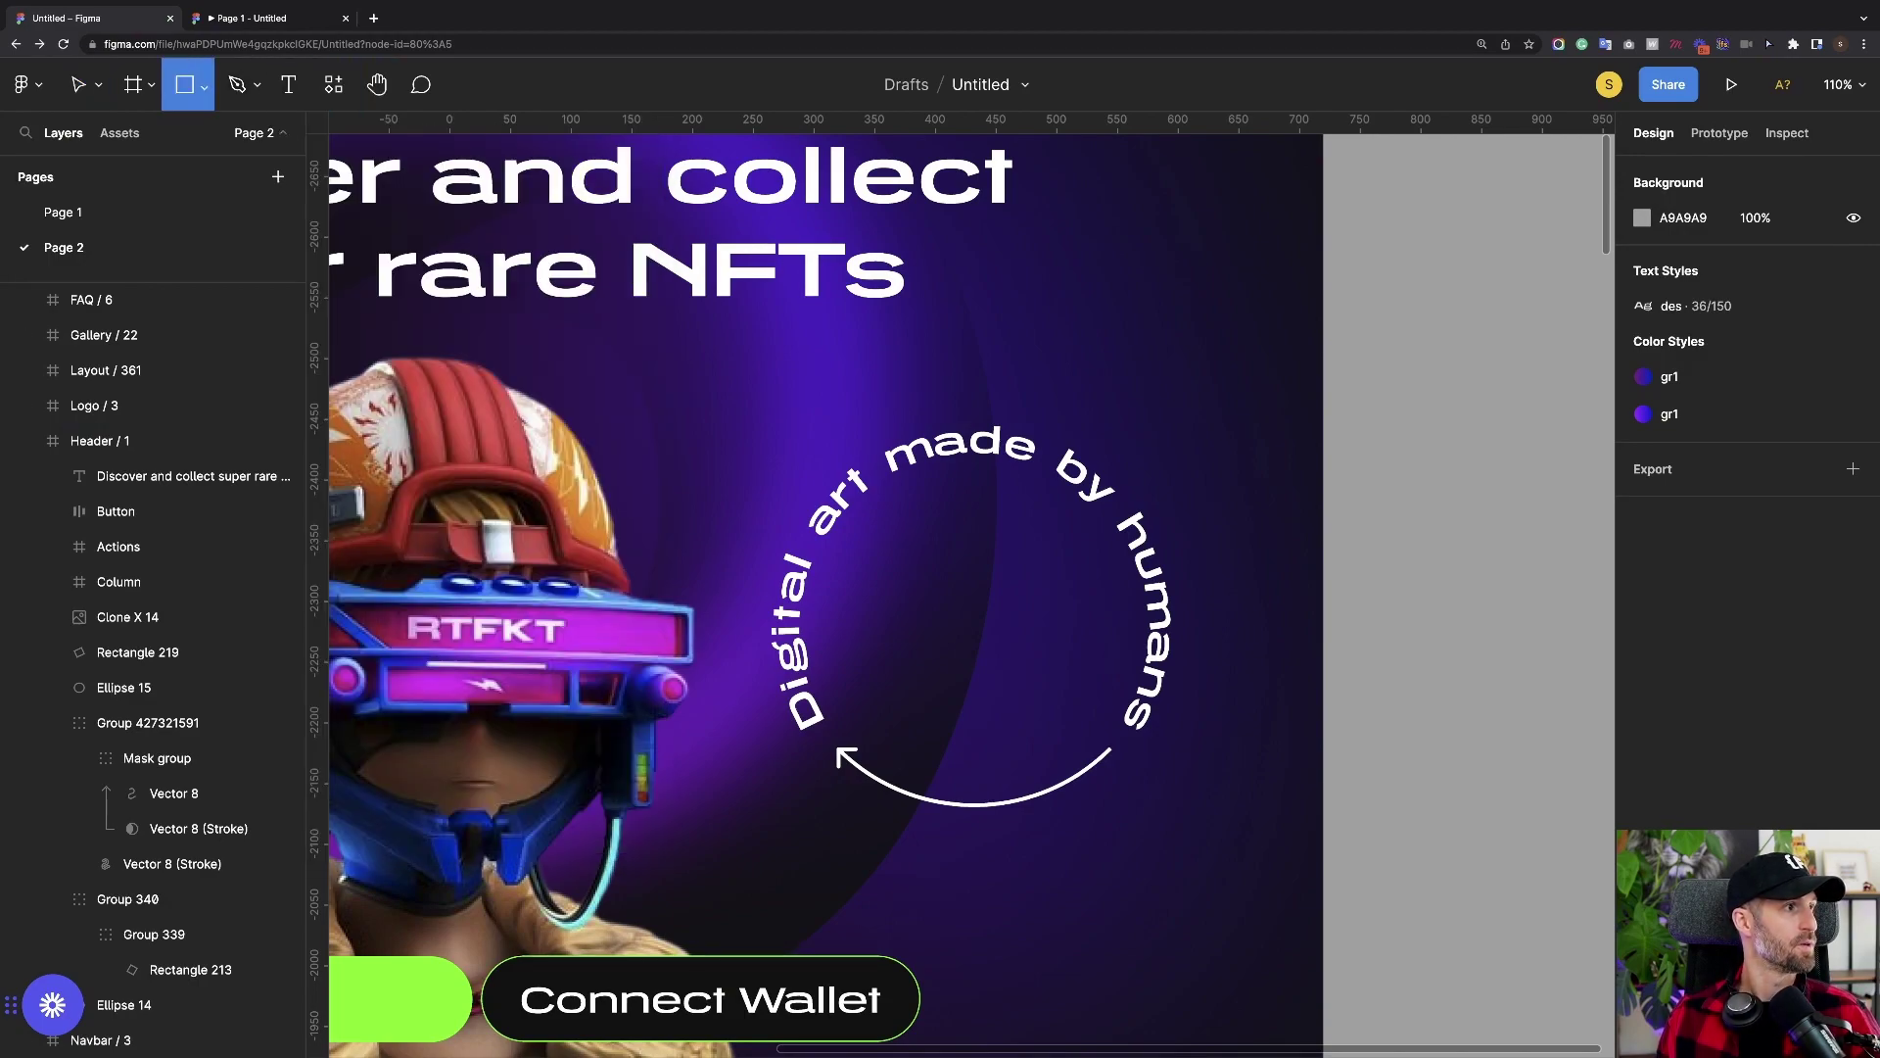
click(204, 85)
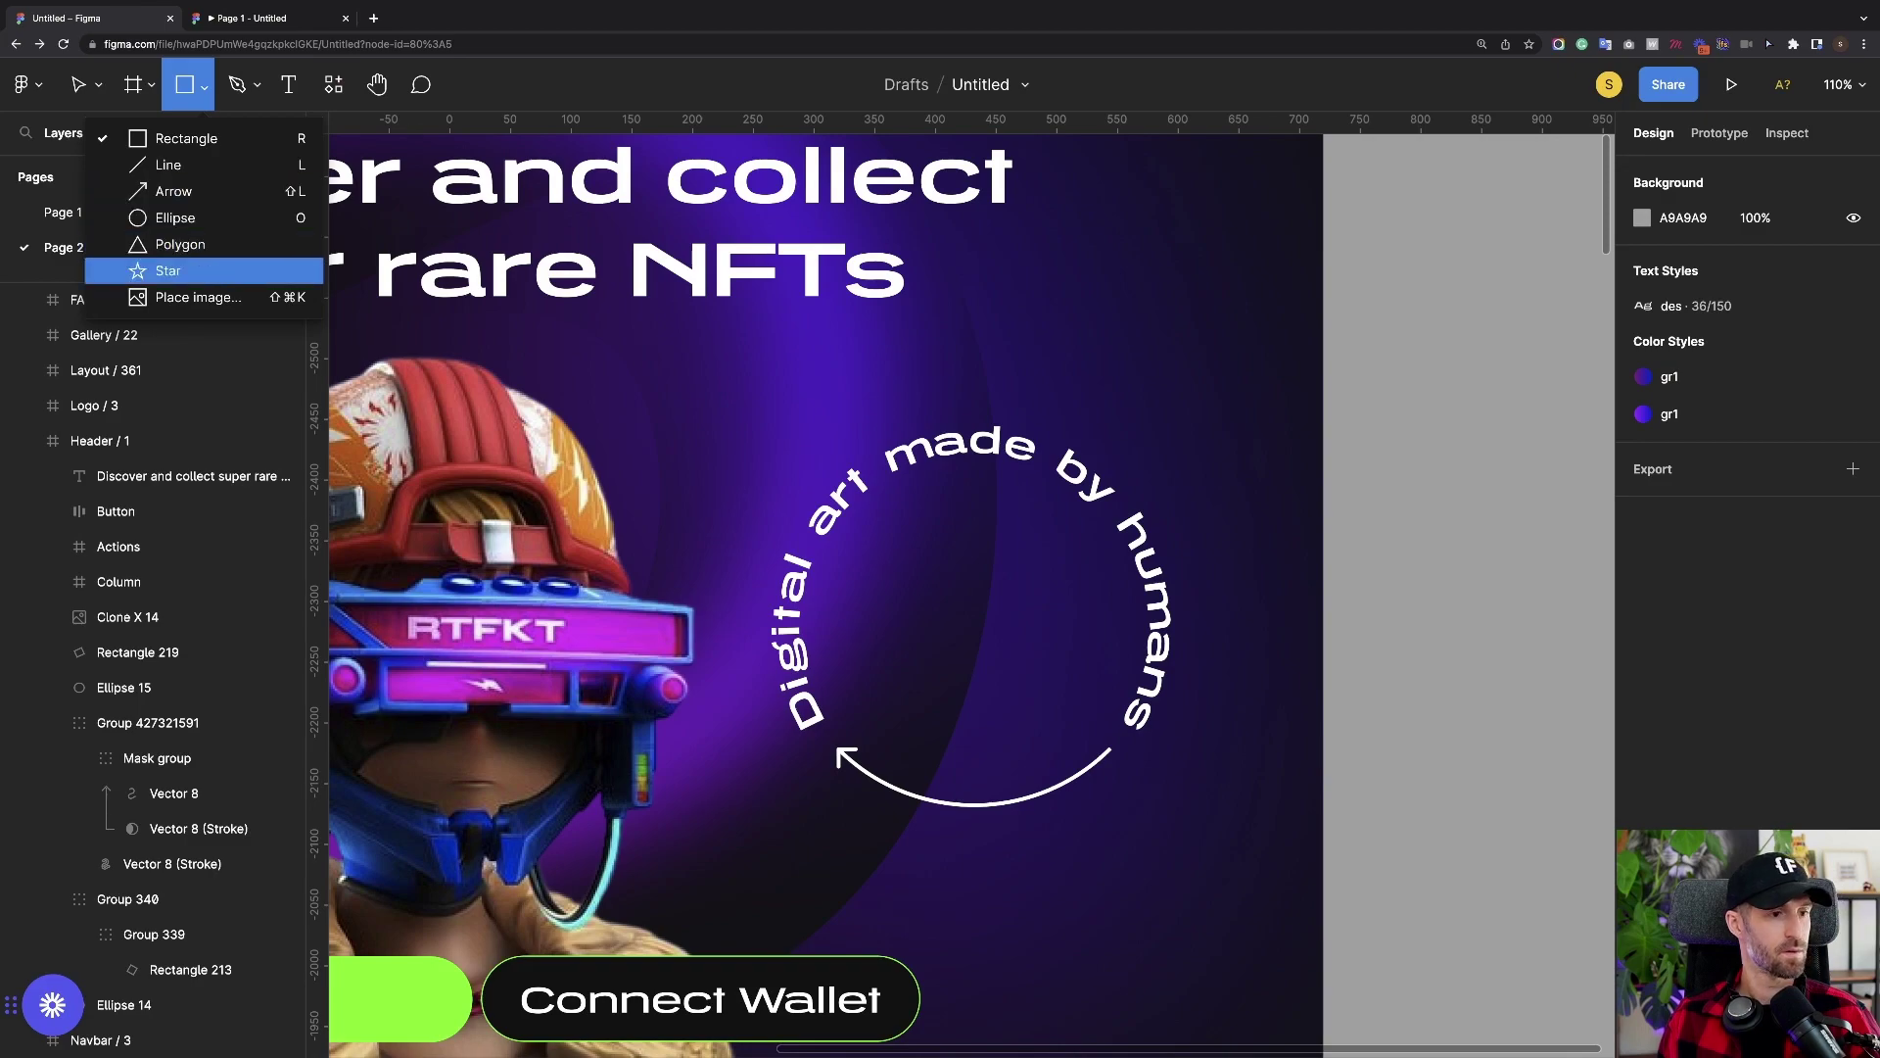
click(168, 270)
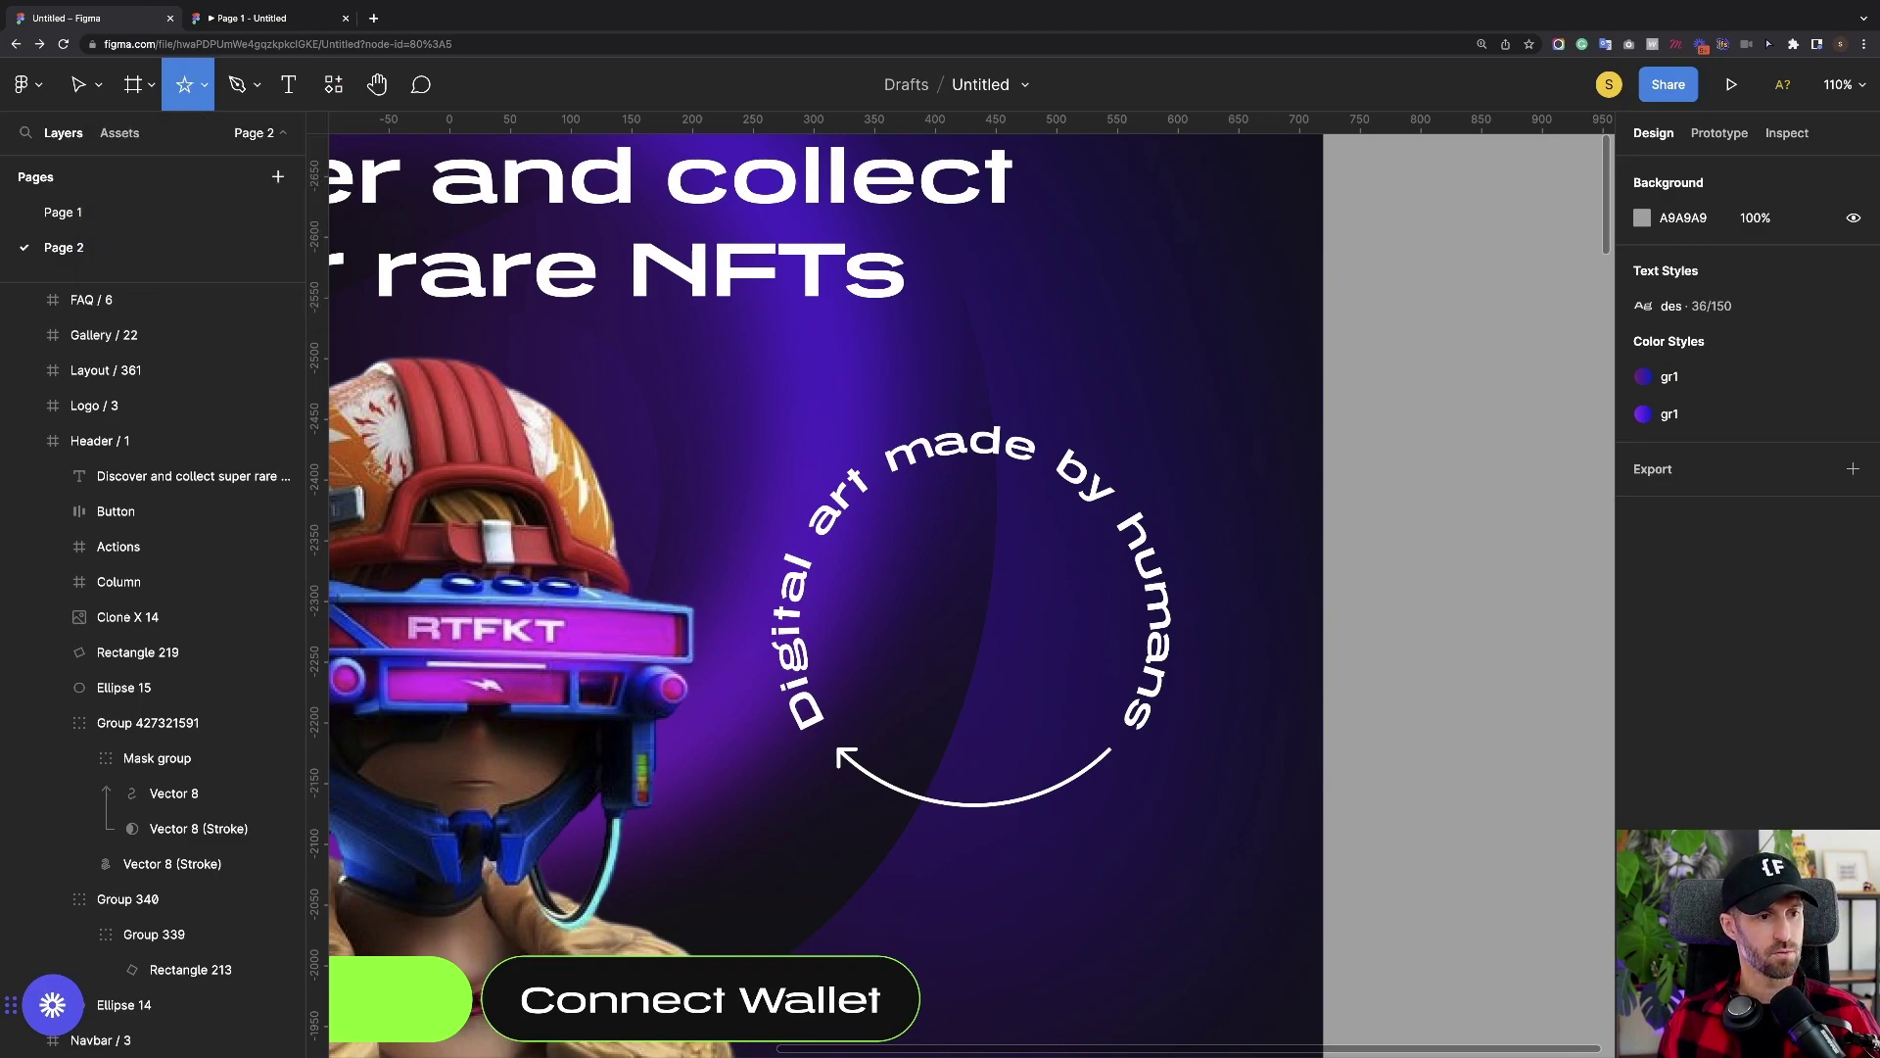
drag(826, 475, 1132, 779)
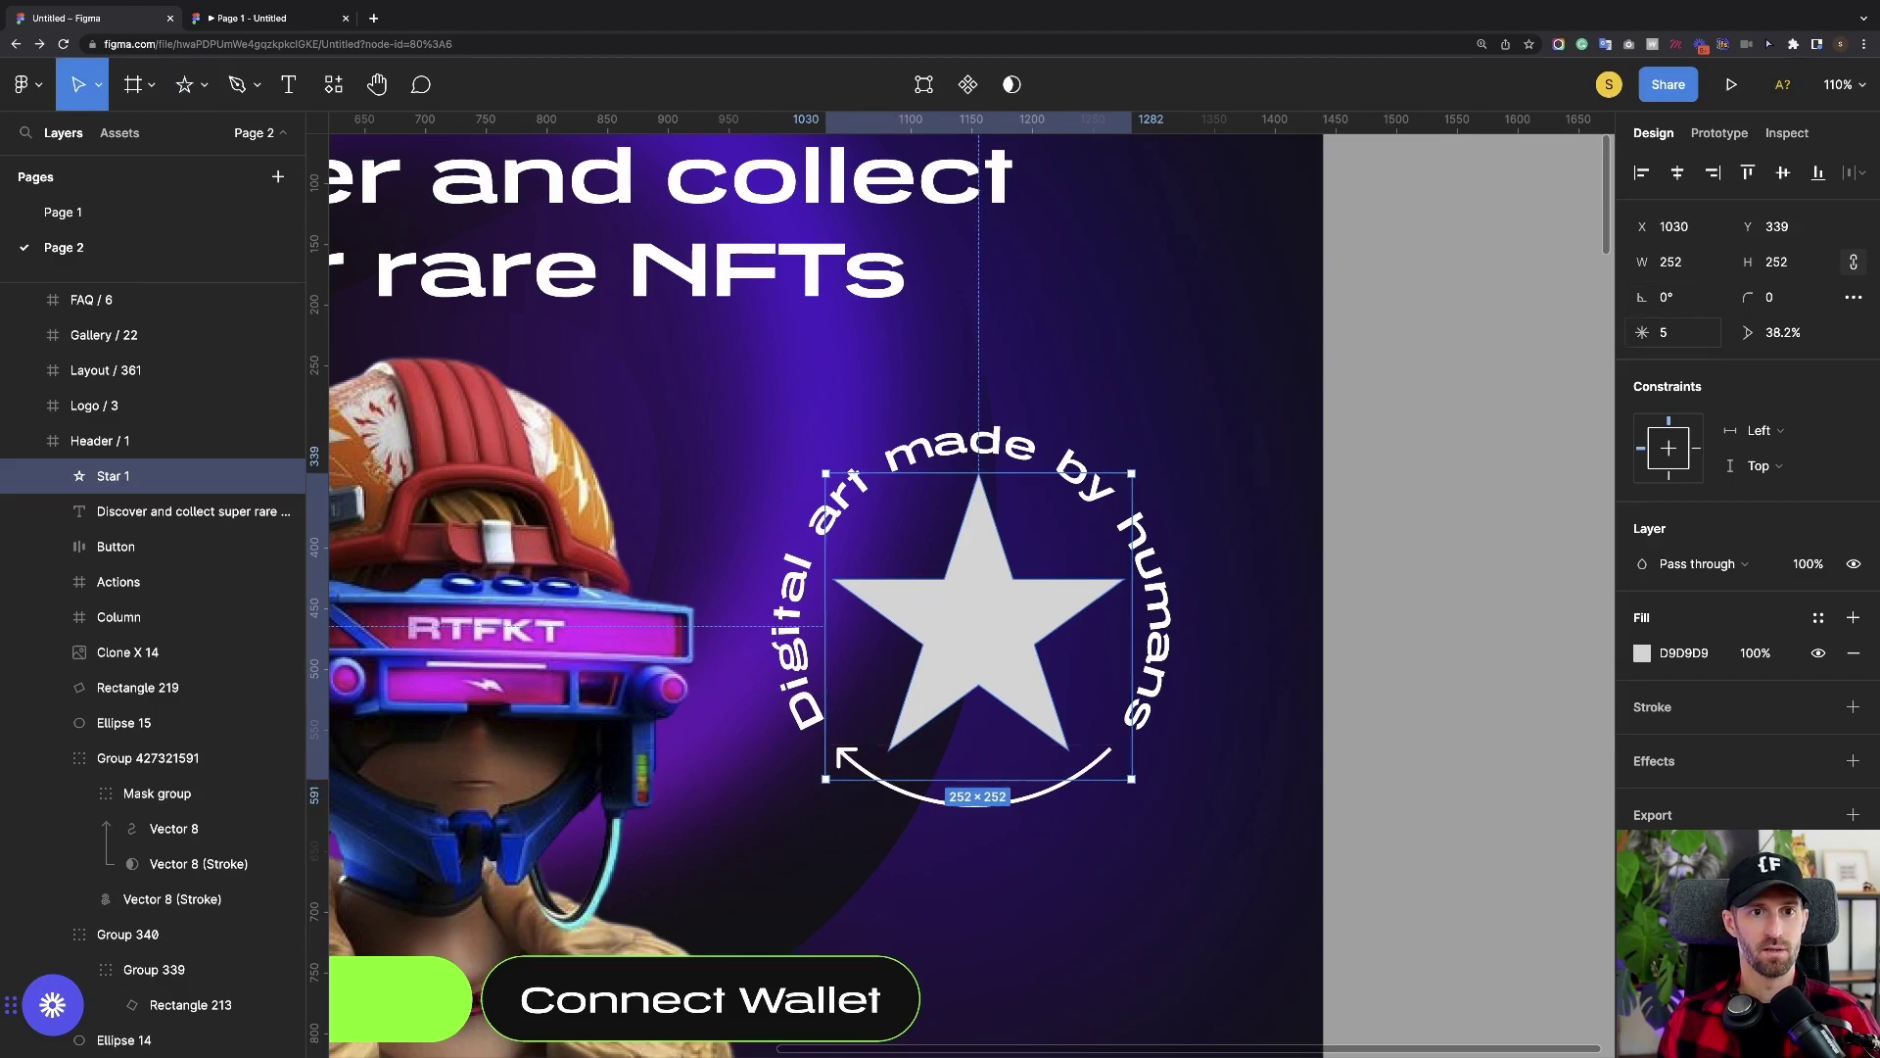
Give the star 12 points and reduce its inner ratio to 5% so the points become thin rays
click(1665, 333)
text(12)
key(Return)
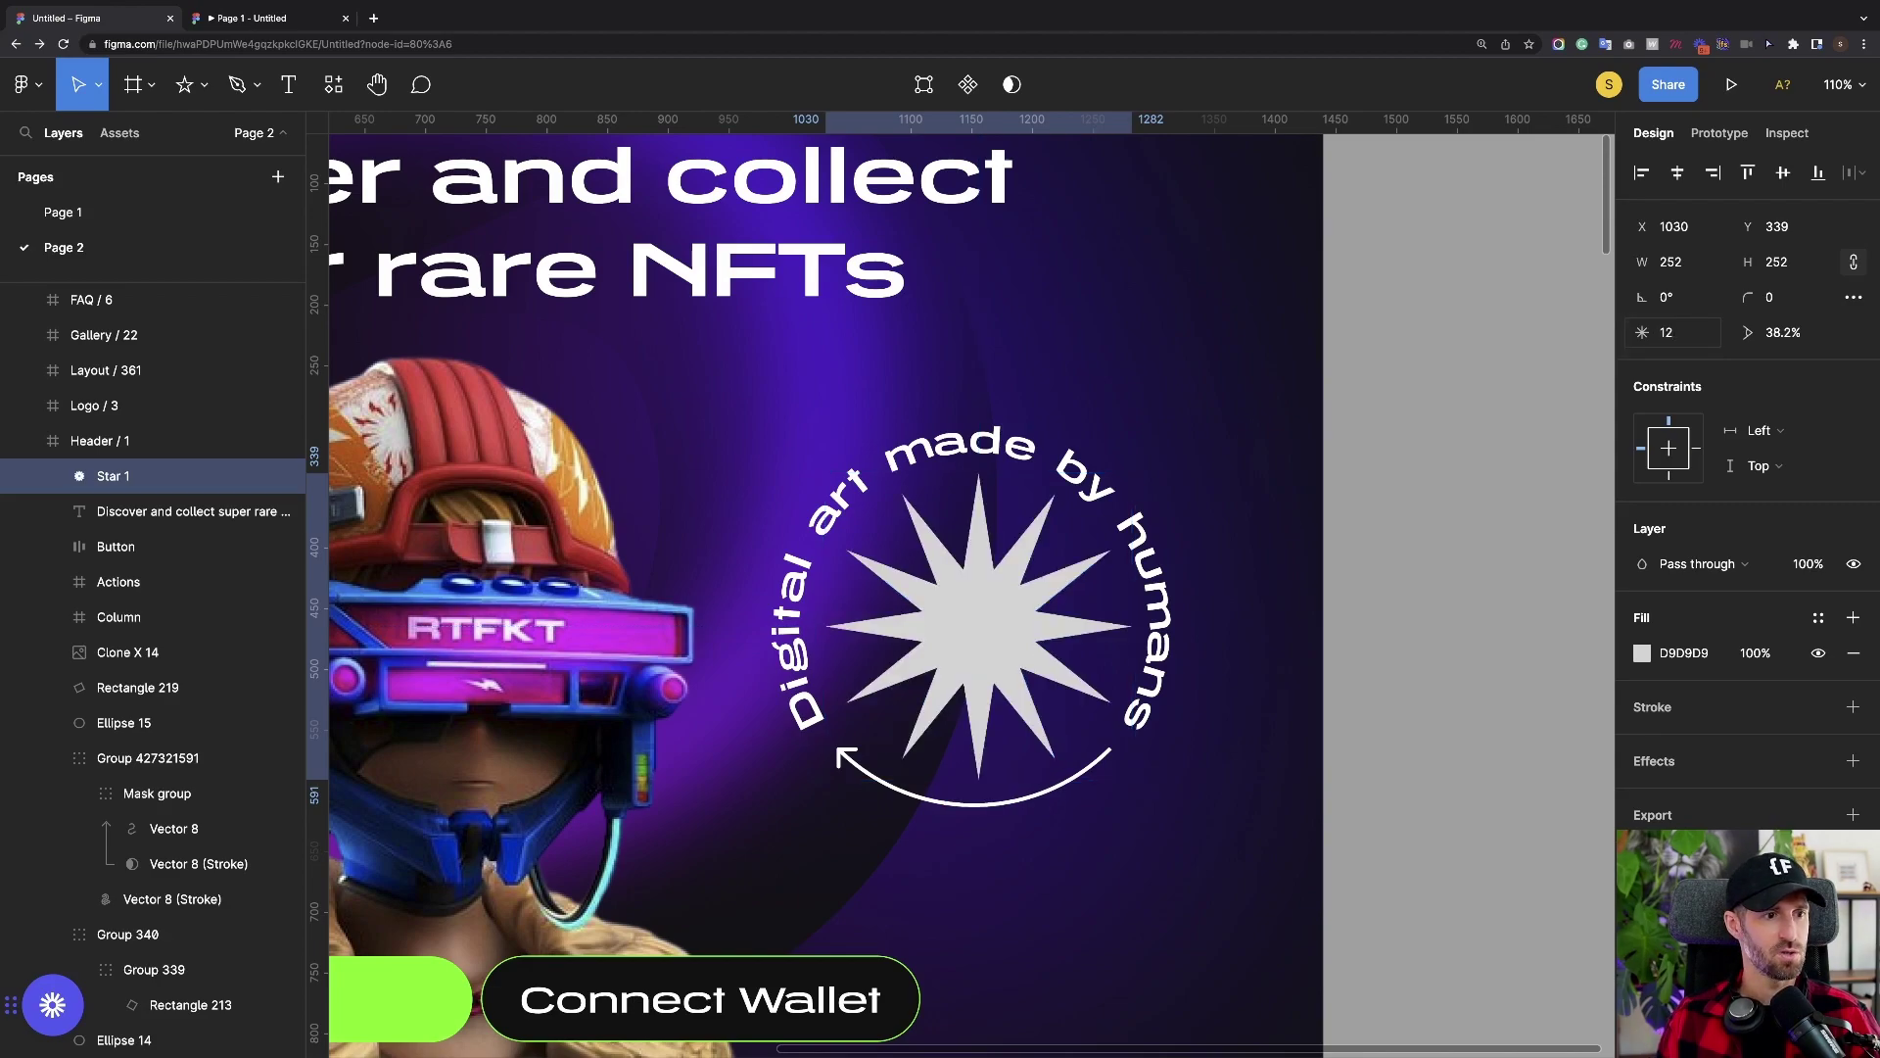
drag(993, 569, 980, 618)
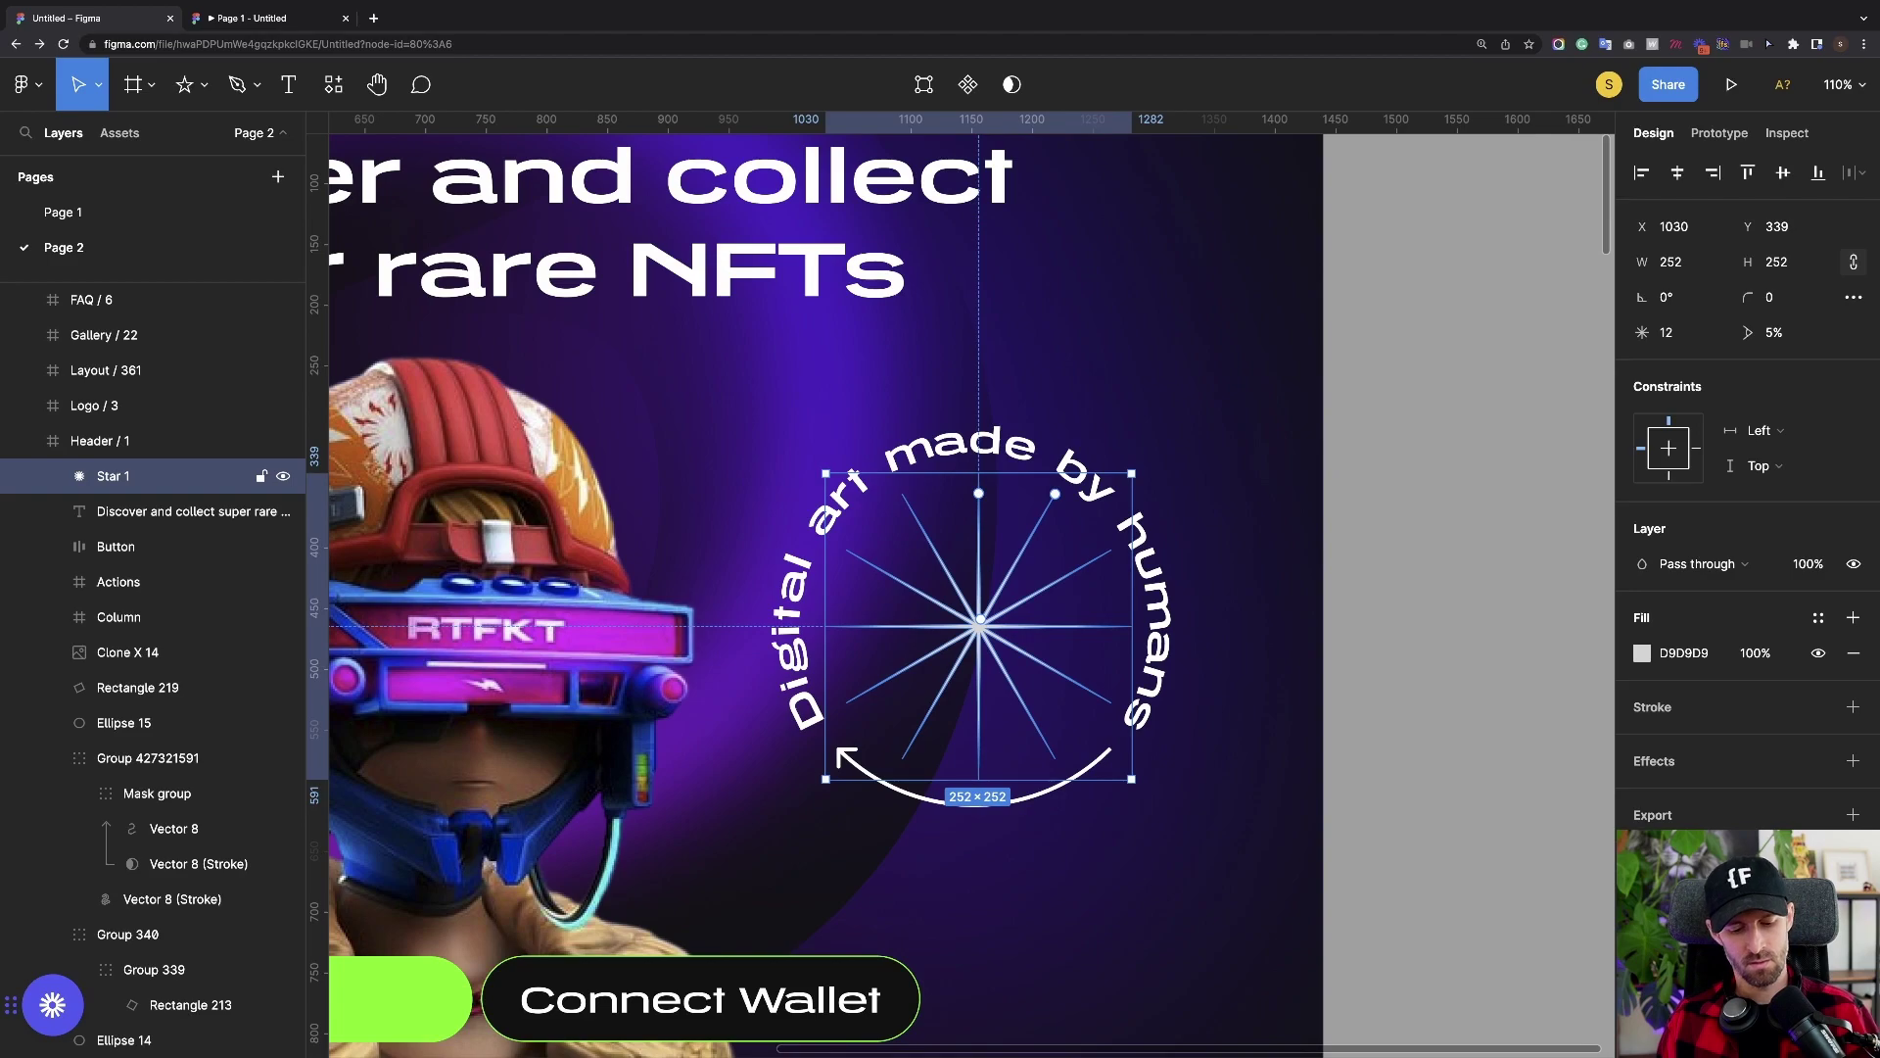
Fill the star with the green of the header's large Buy button, sampled with the color picker, and deselect it
key(i)
click(411, 999)
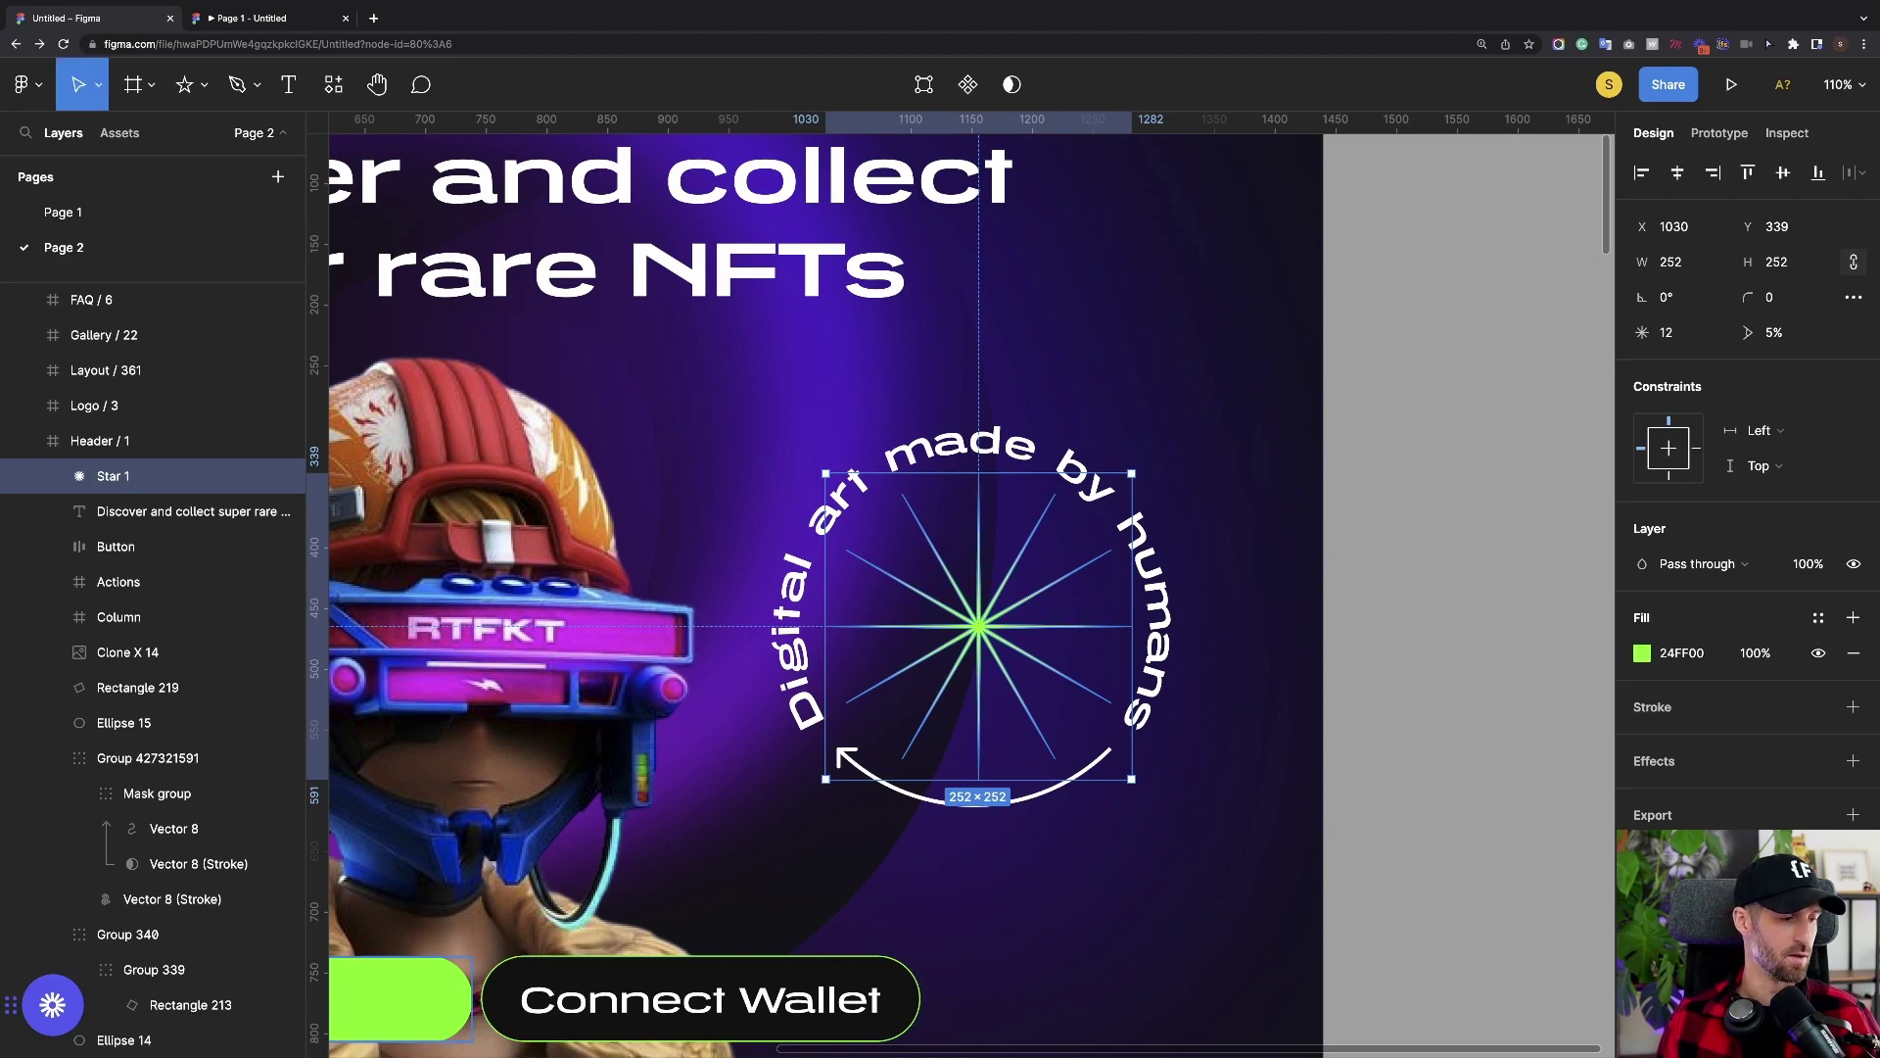
scroll(411, 999, down, 1)
scroll(973, 596, down, 1)
scroll(972, 595, left, 1)
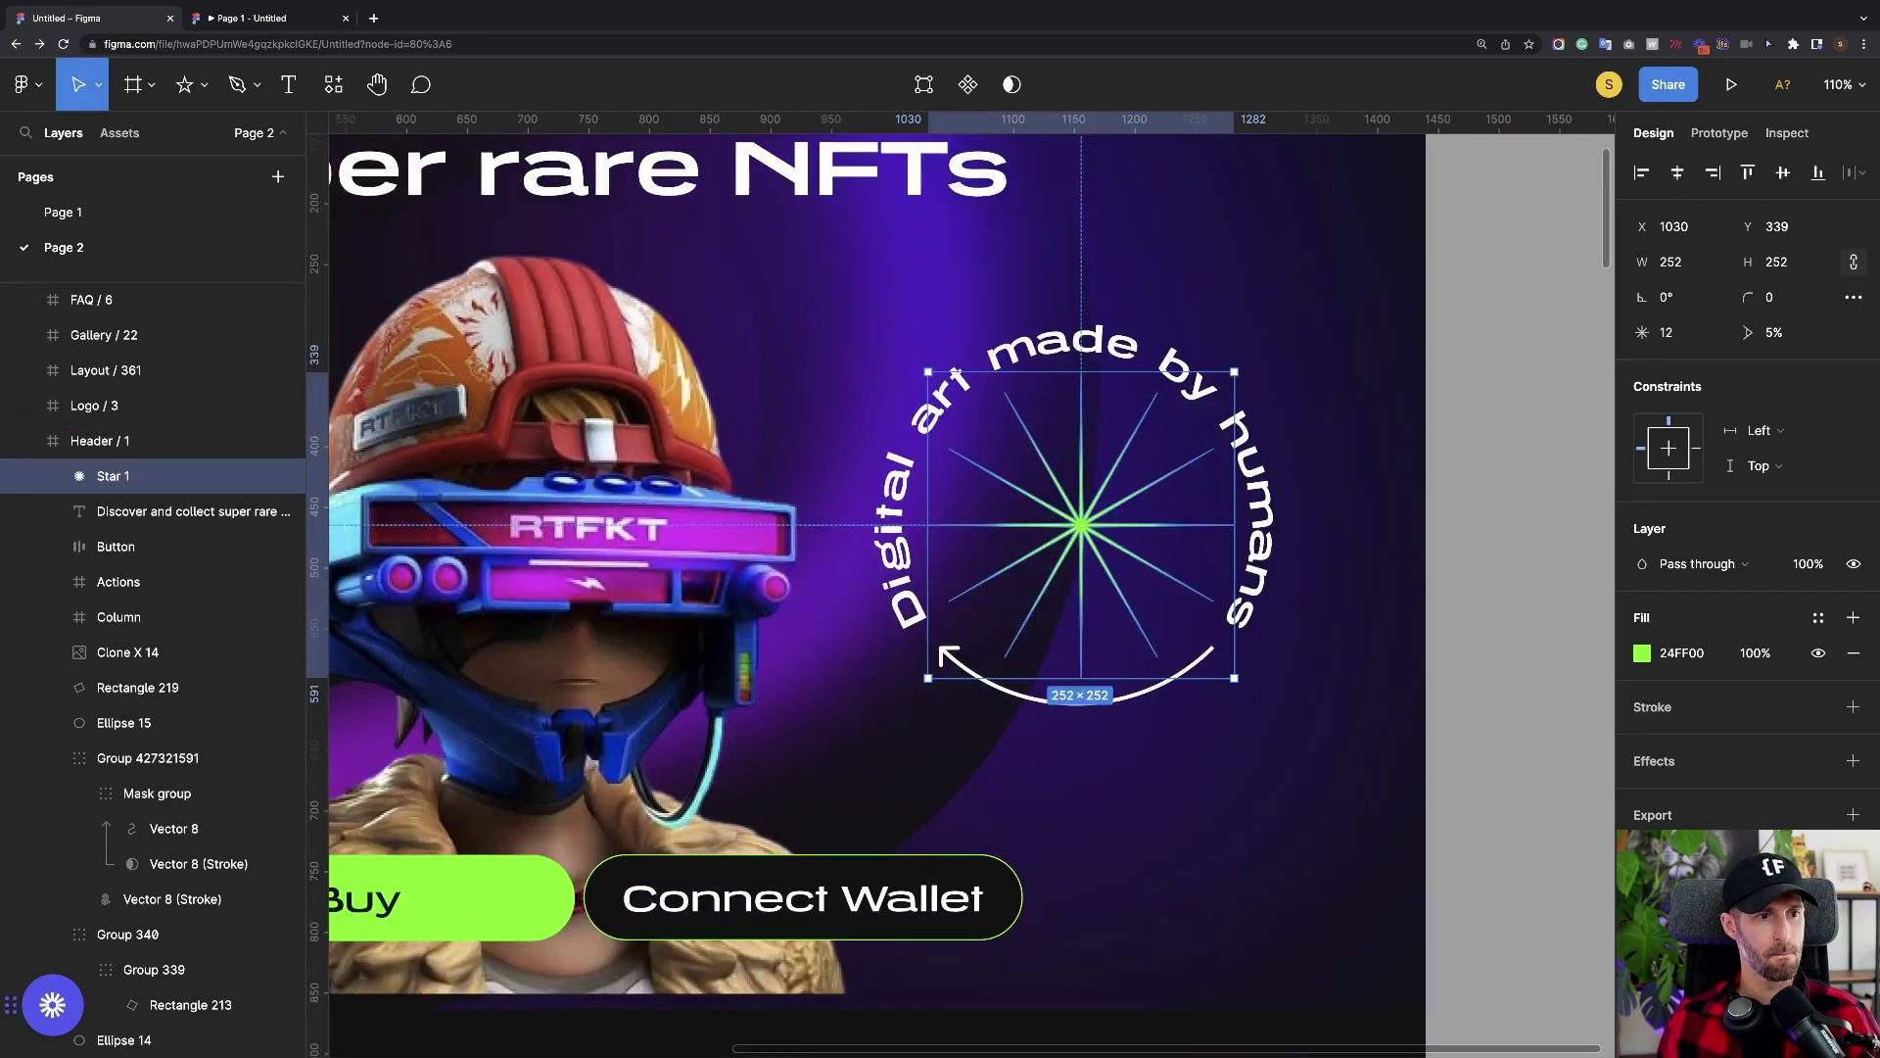
click(1518, 607)
Draw a circle about 86 × 86 over the star's center and fill it with the Buy button's green
scroll(1077, 588, down, 1)
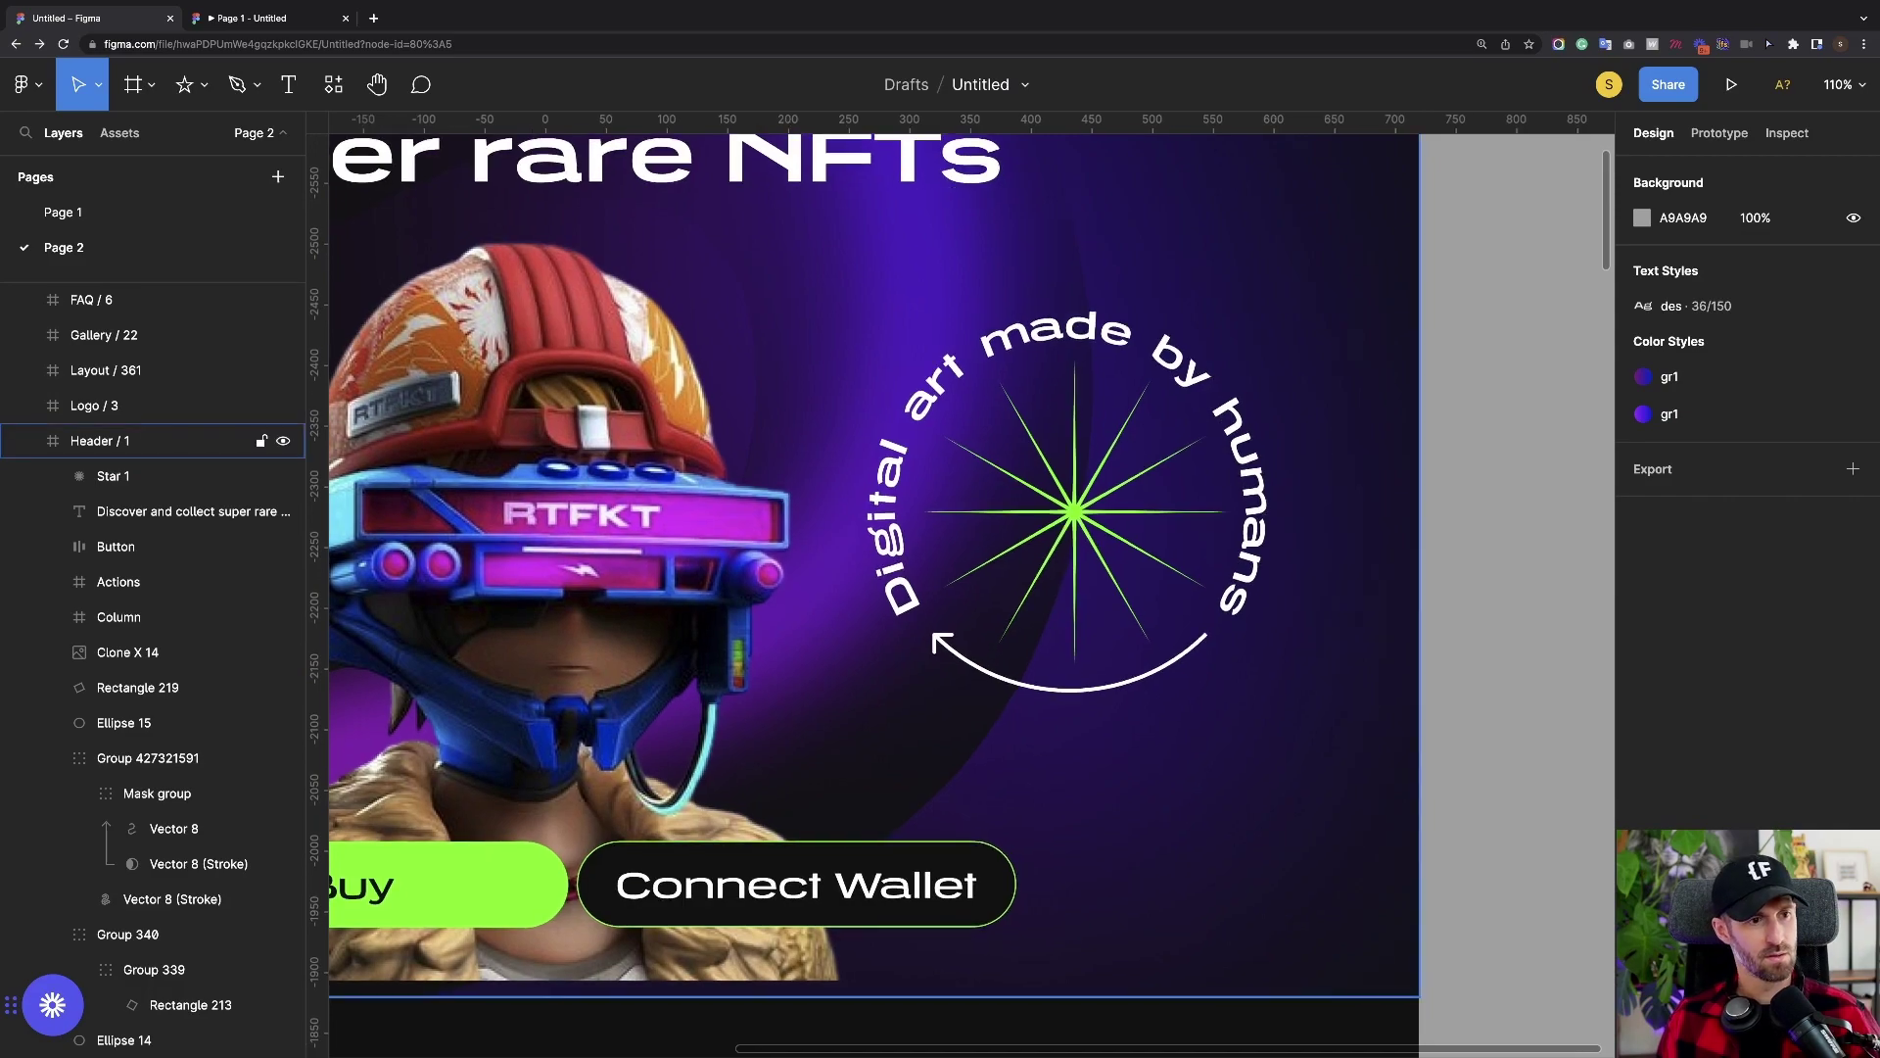
key(o)
drag(1022, 458, 1125, 562)
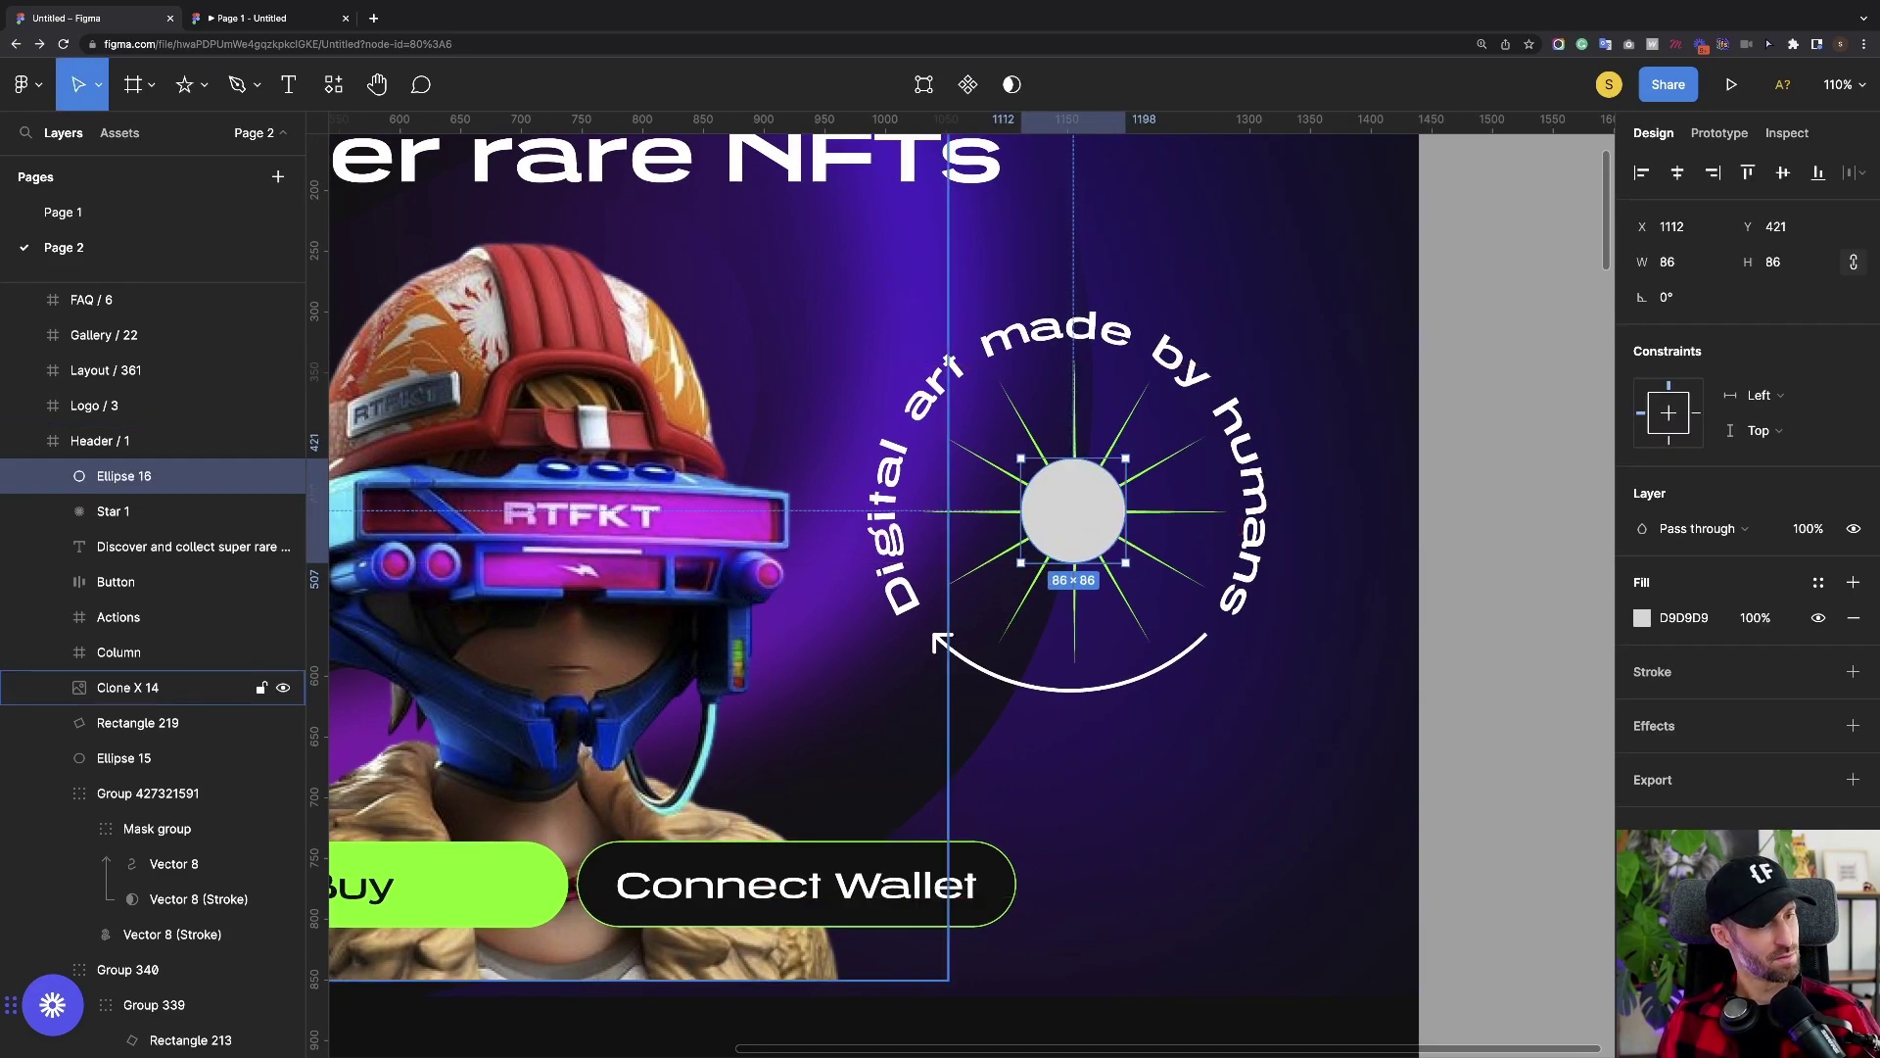
key(i)
click(1509, 217)
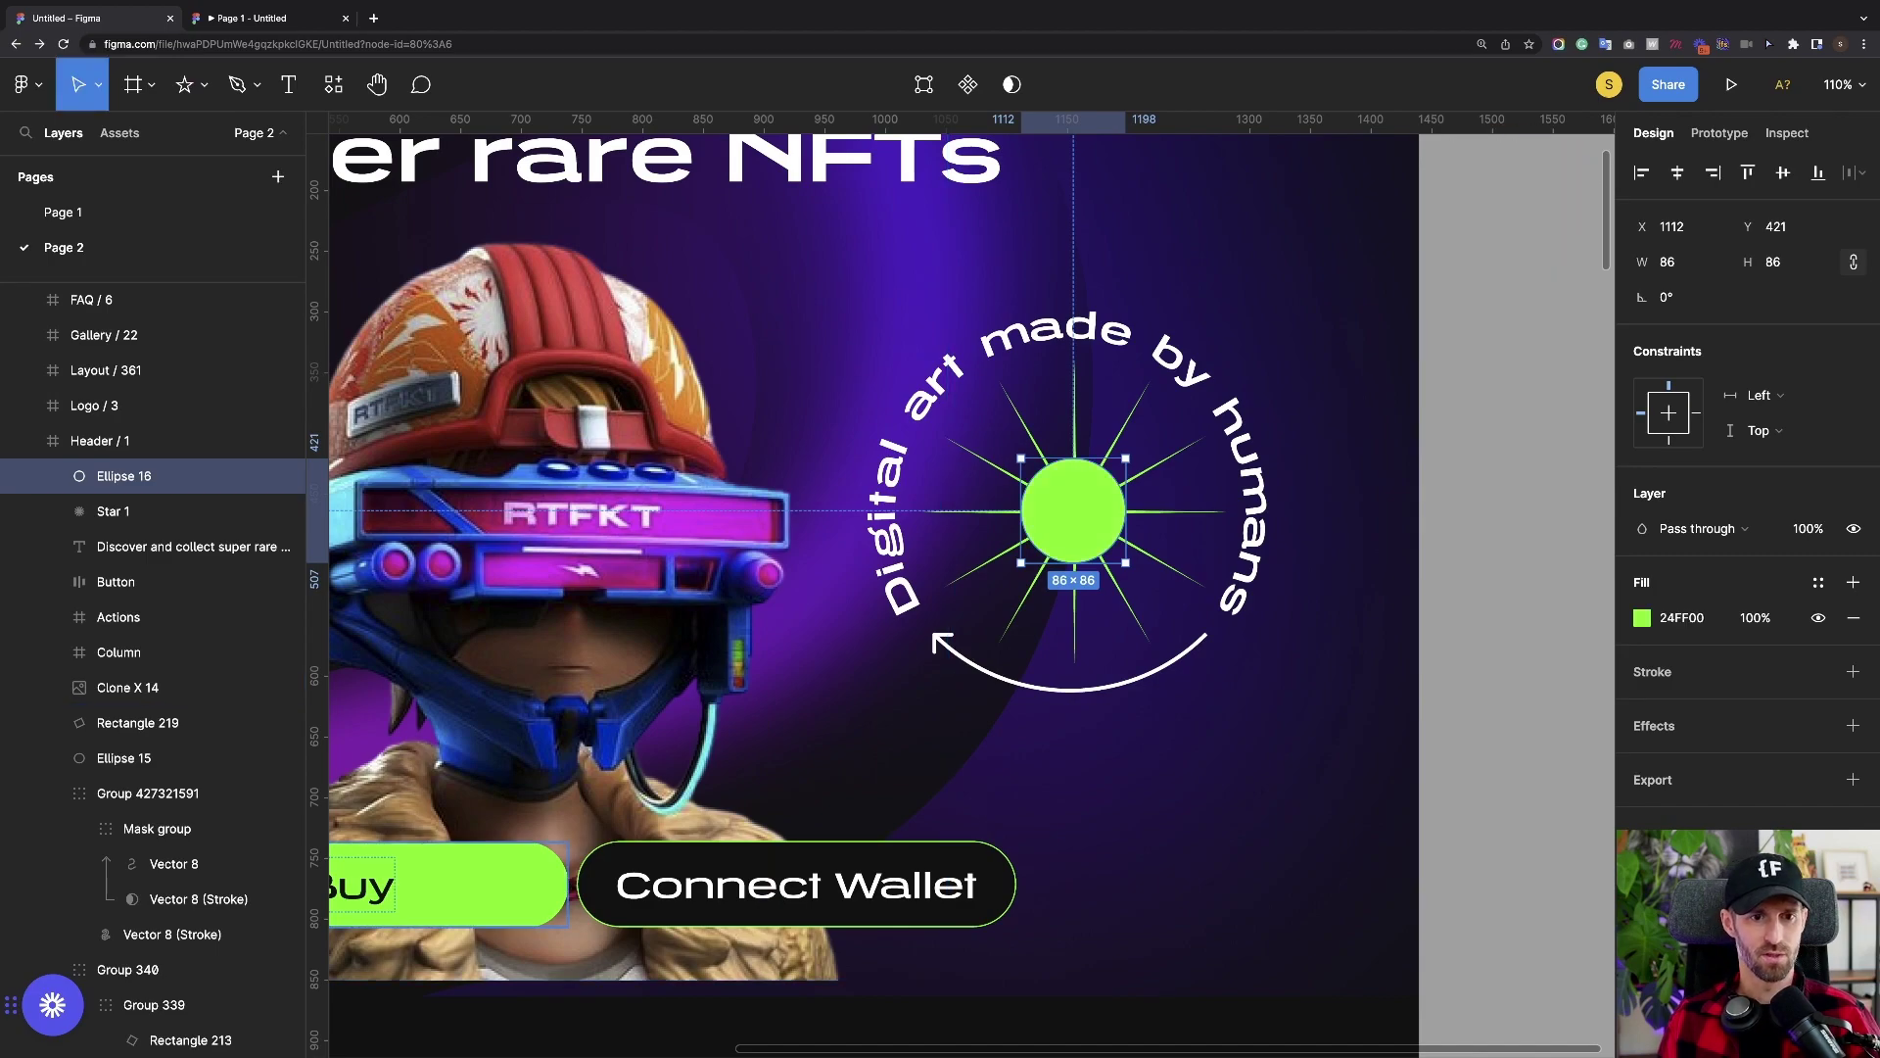
Add a Layer blur effect to the green circle with a blur of 60
scroll(1509, 218, up, 1)
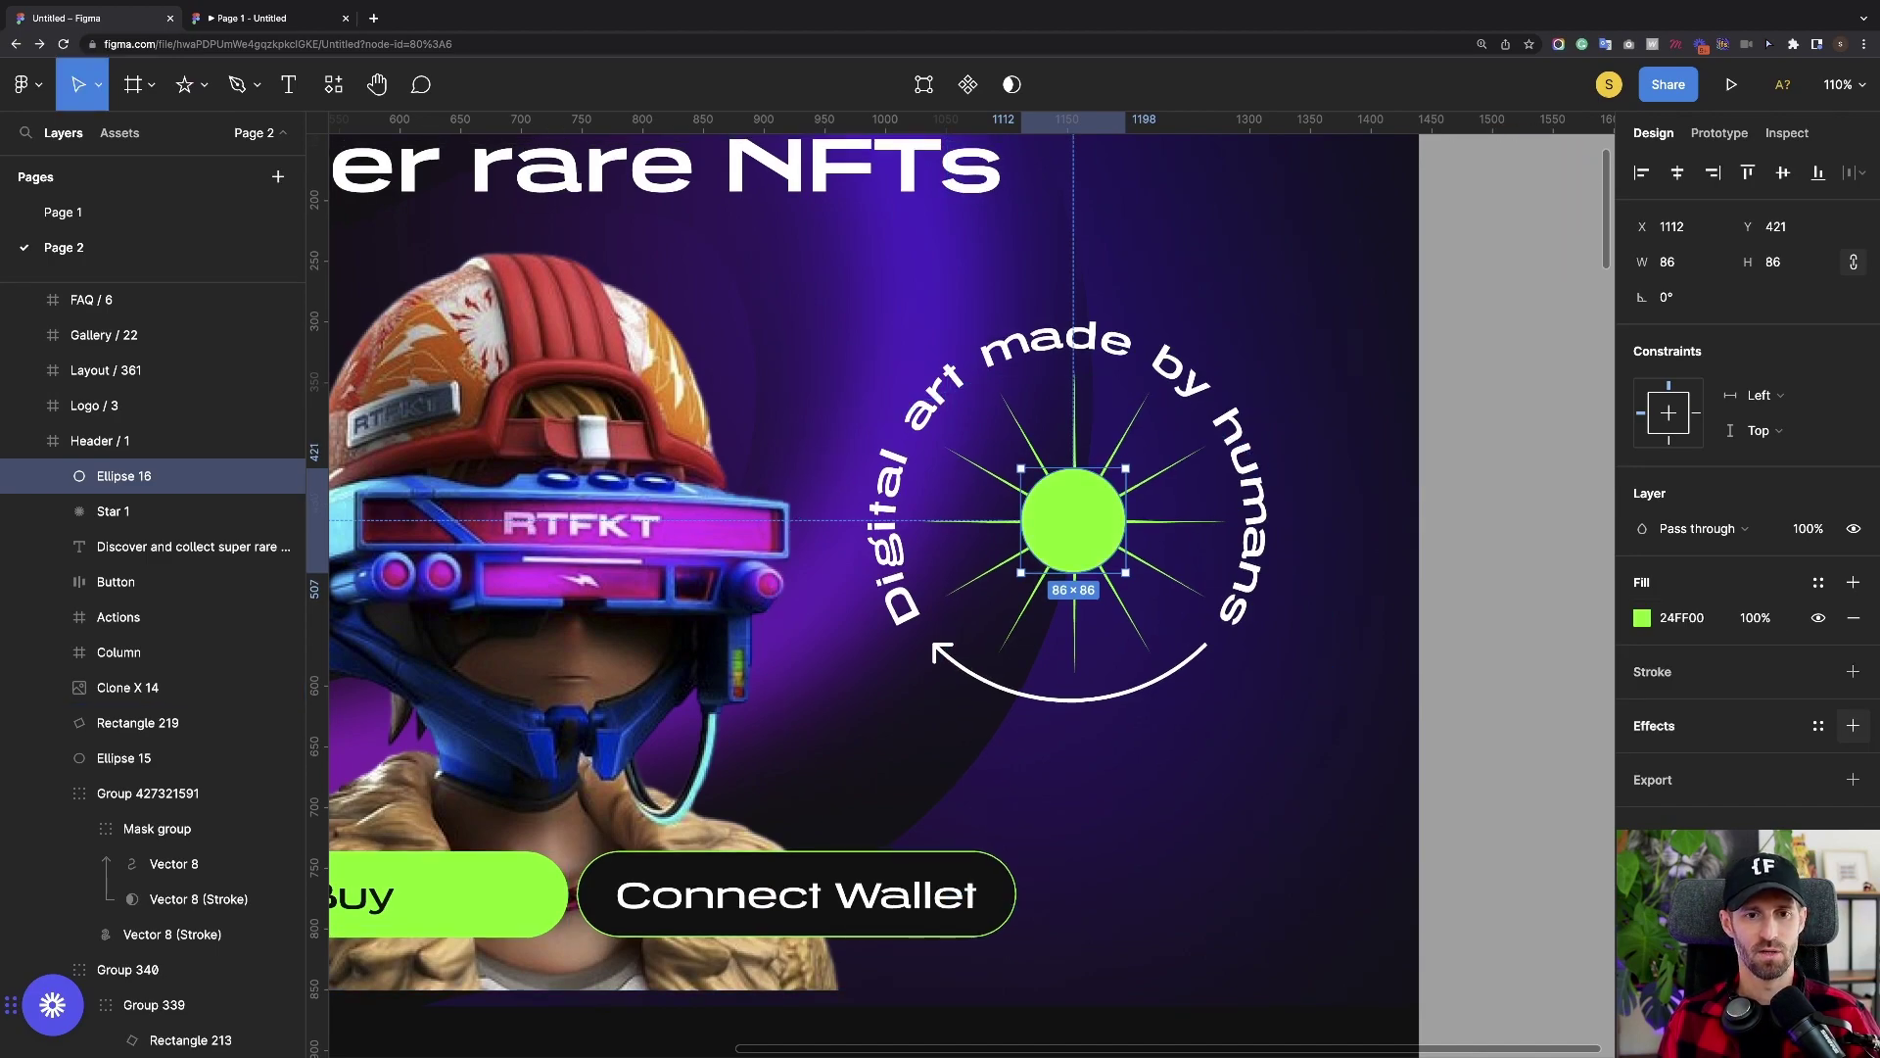
click(1853, 726)
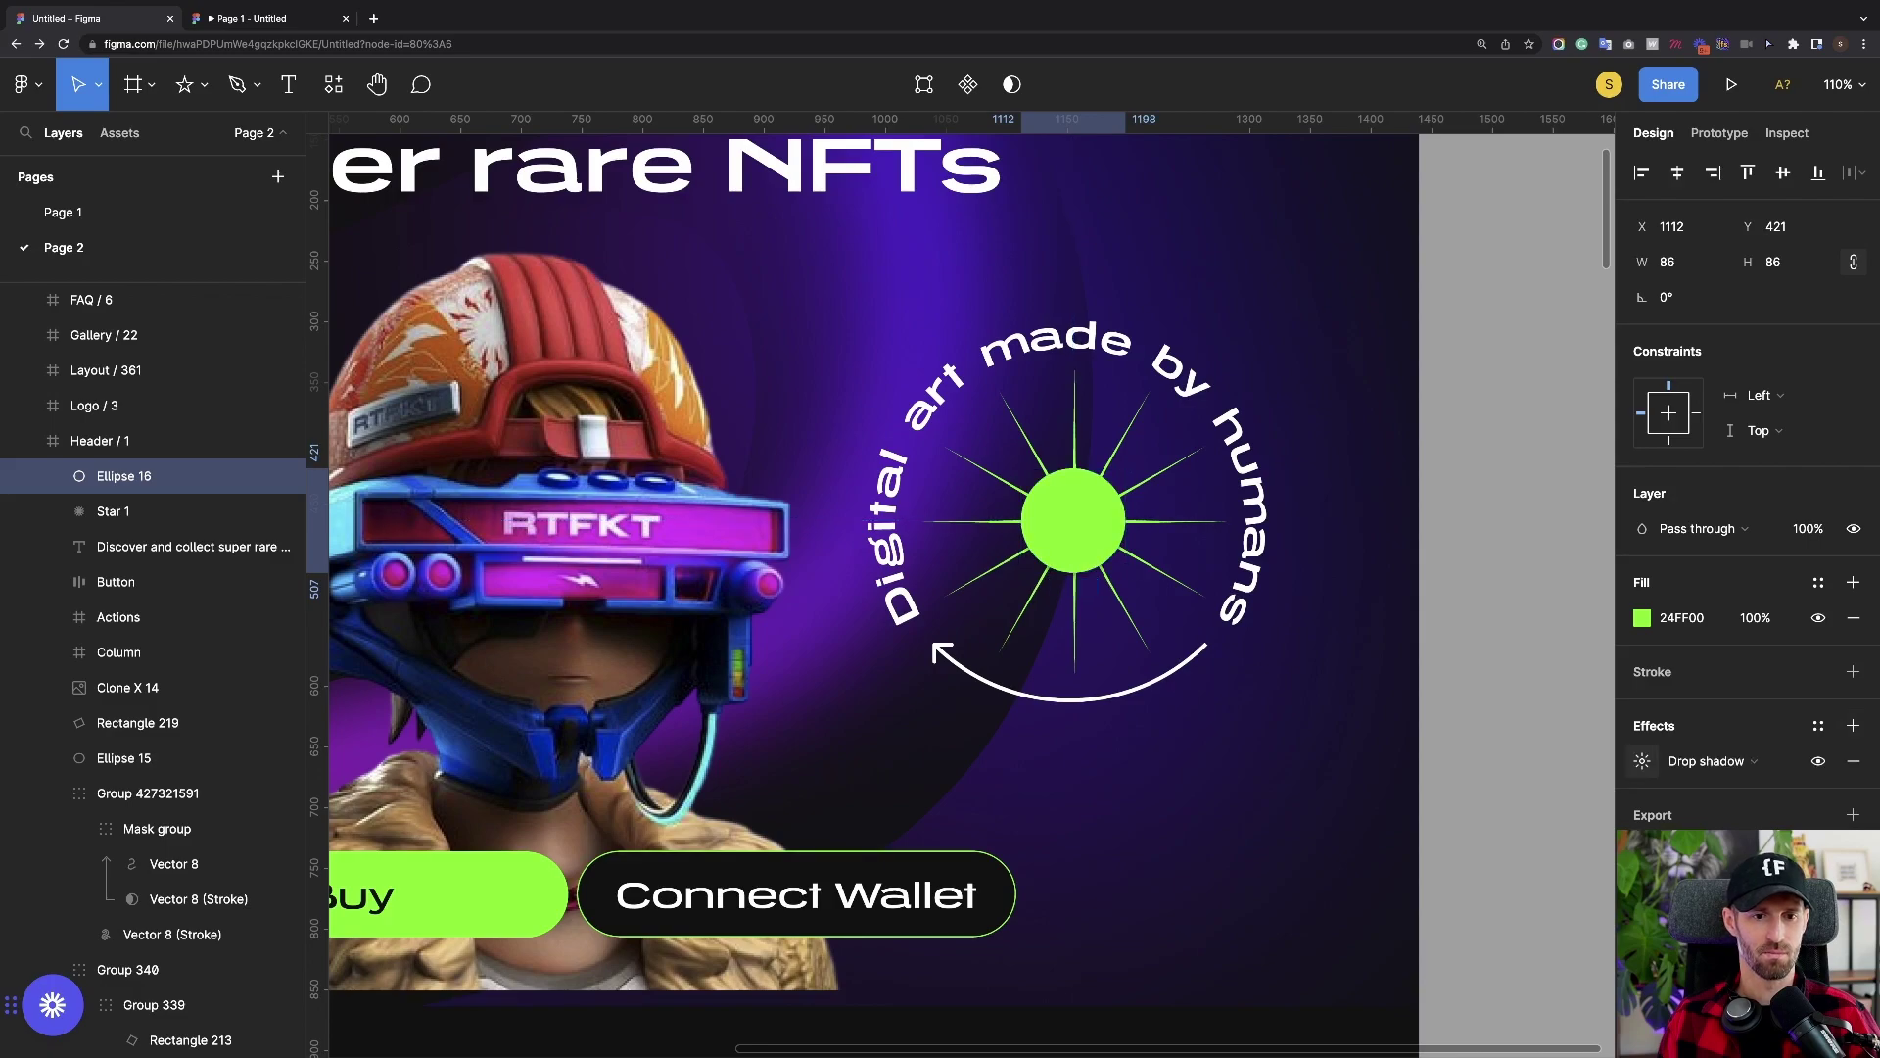
click(1728, 761)
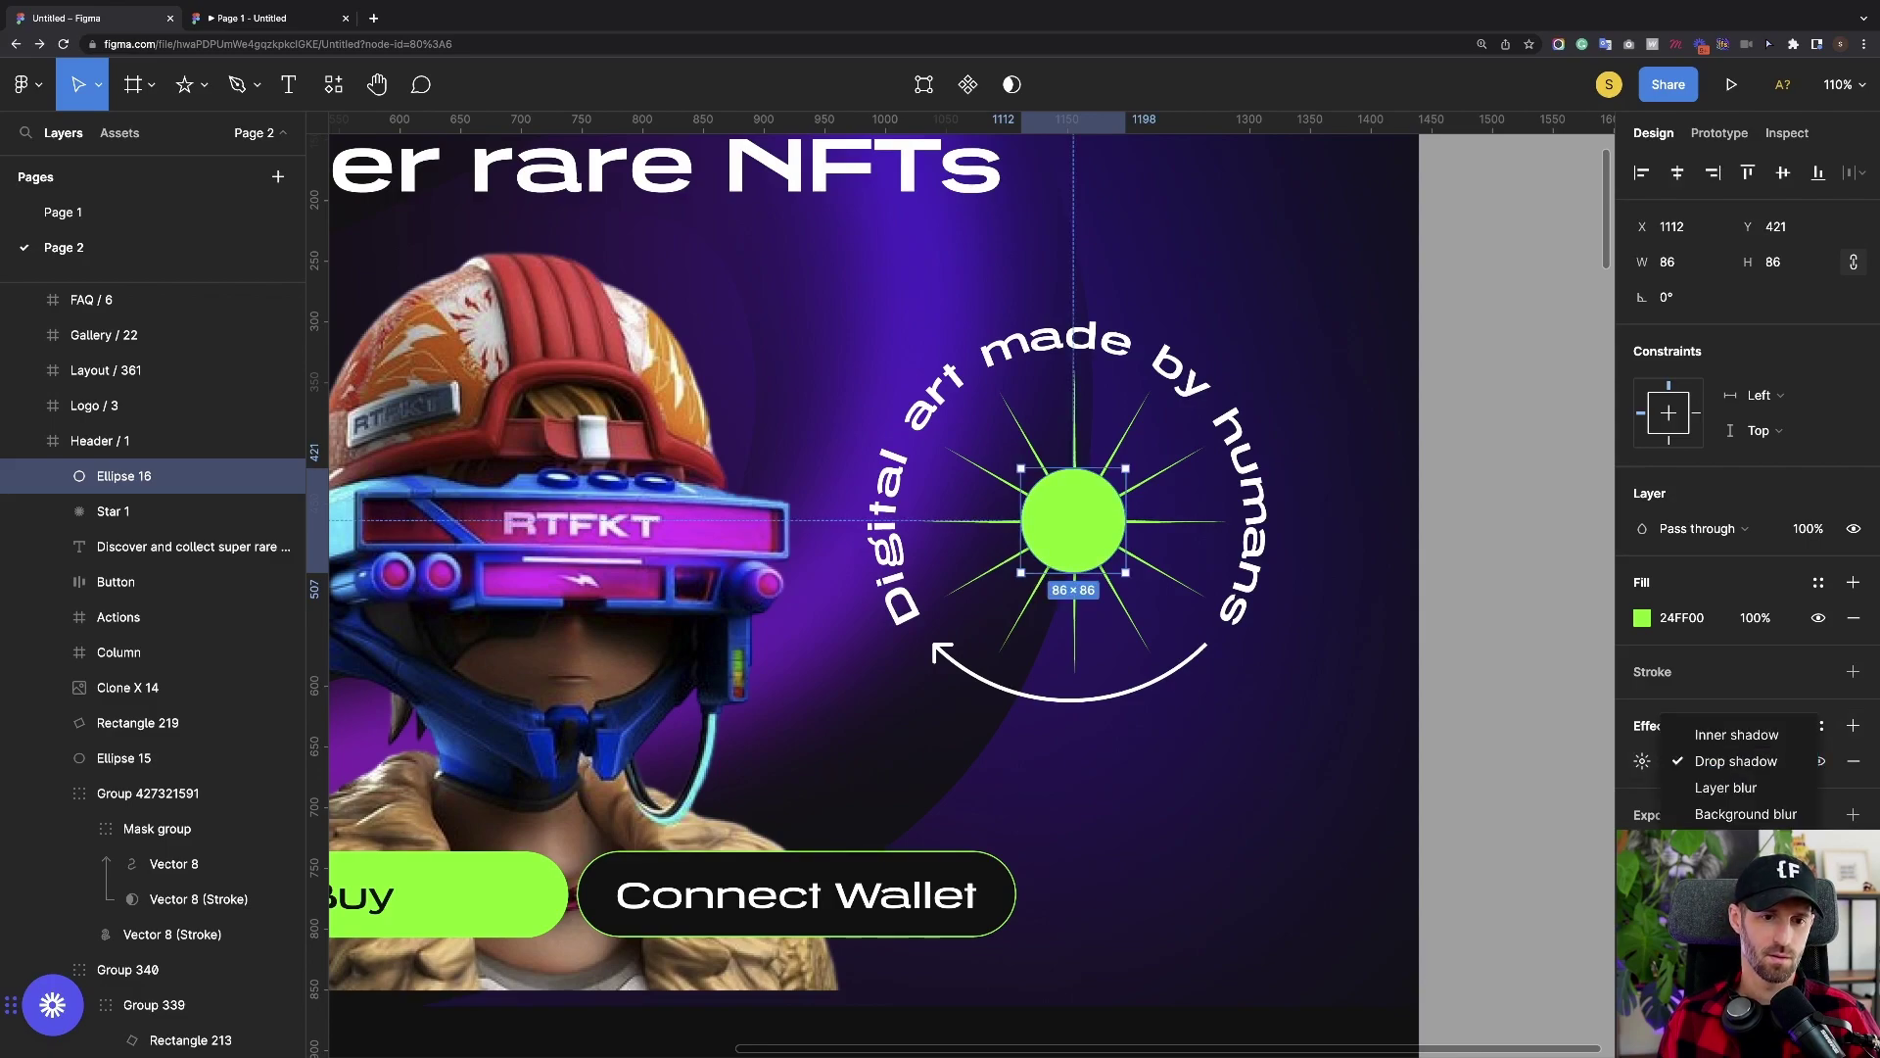
click(1725, 787)
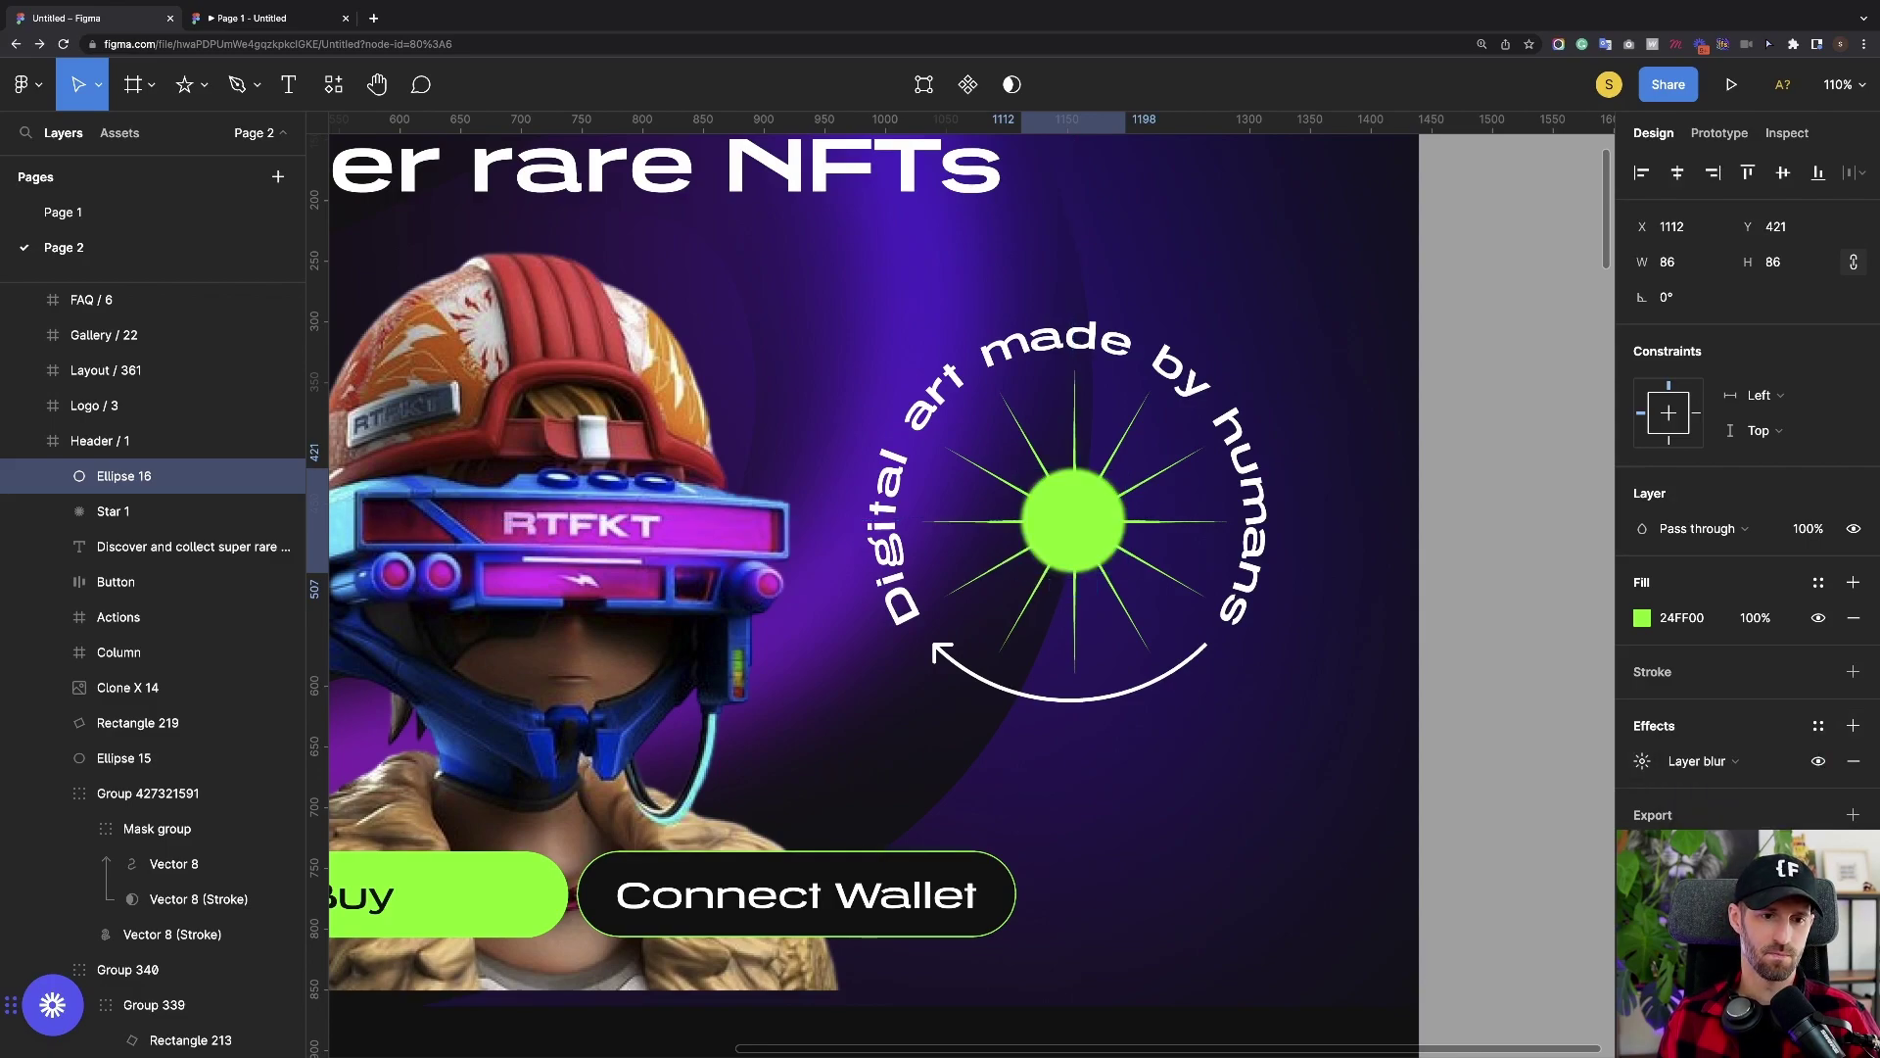
click(1643, 761)
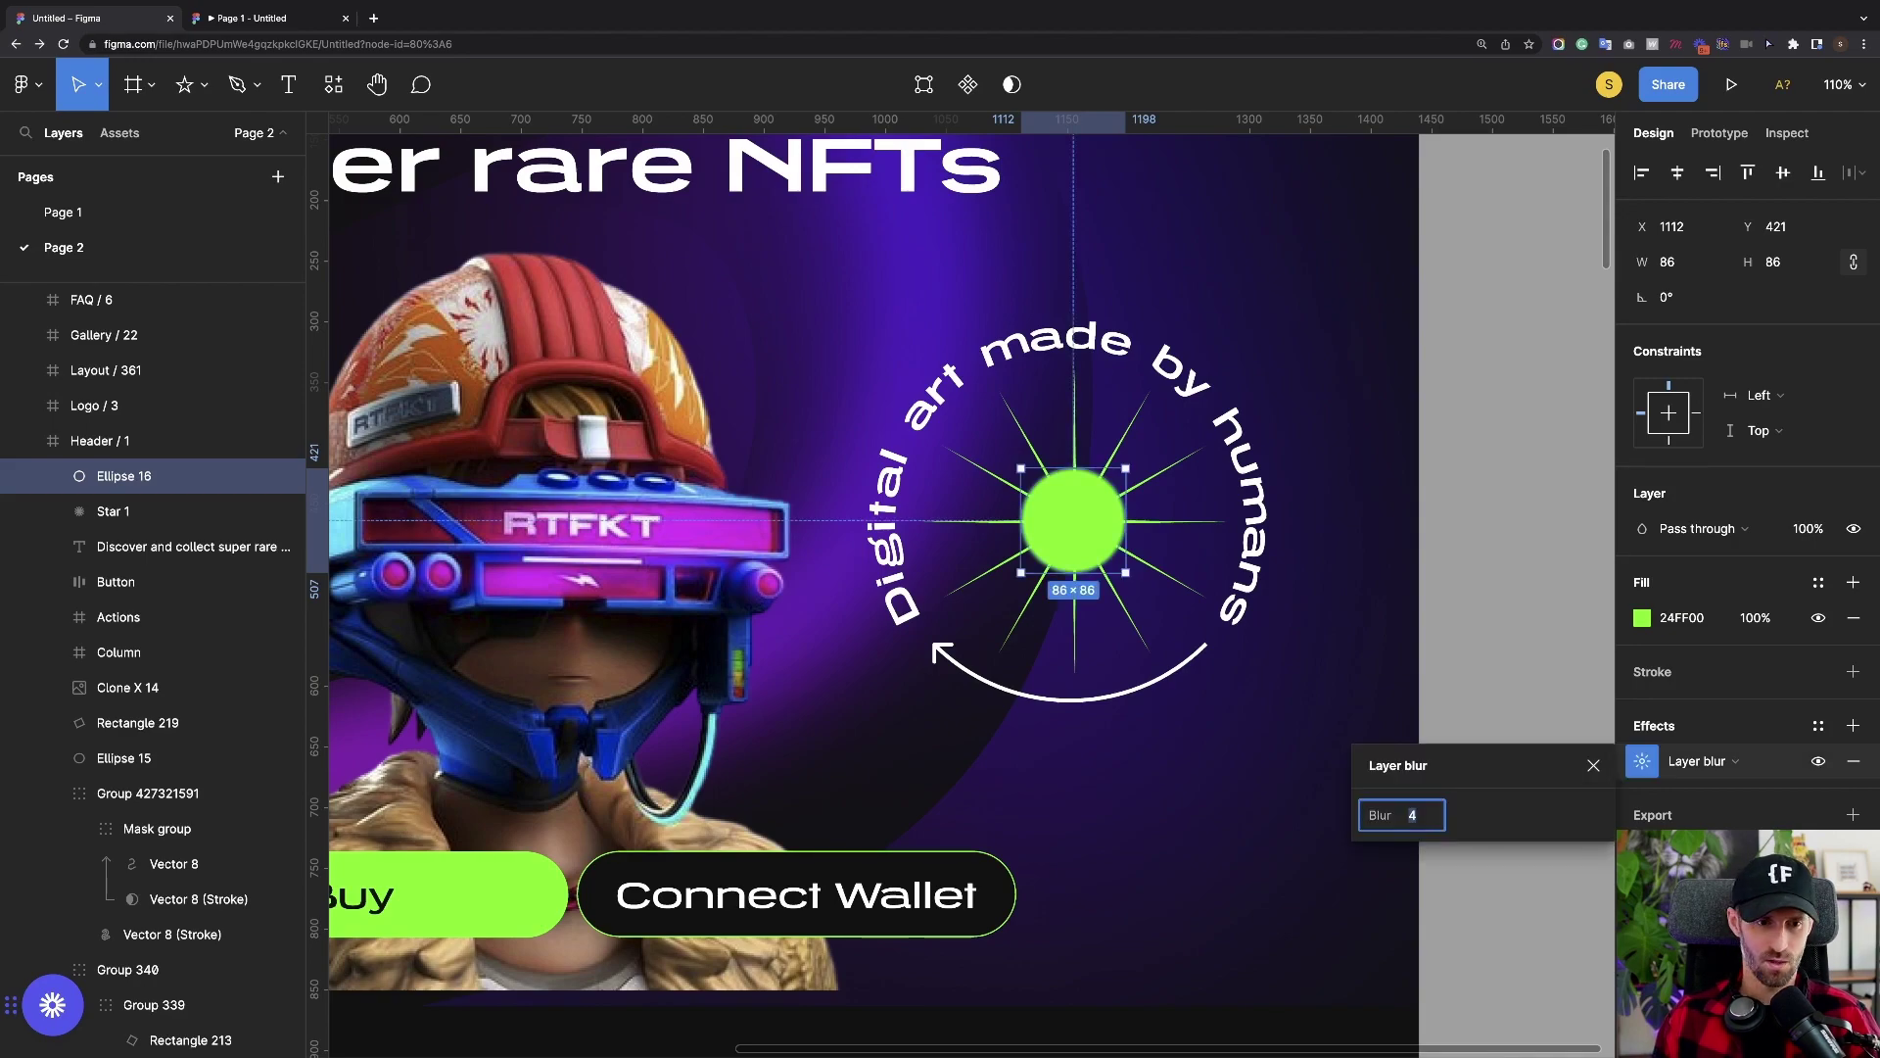
text(60)
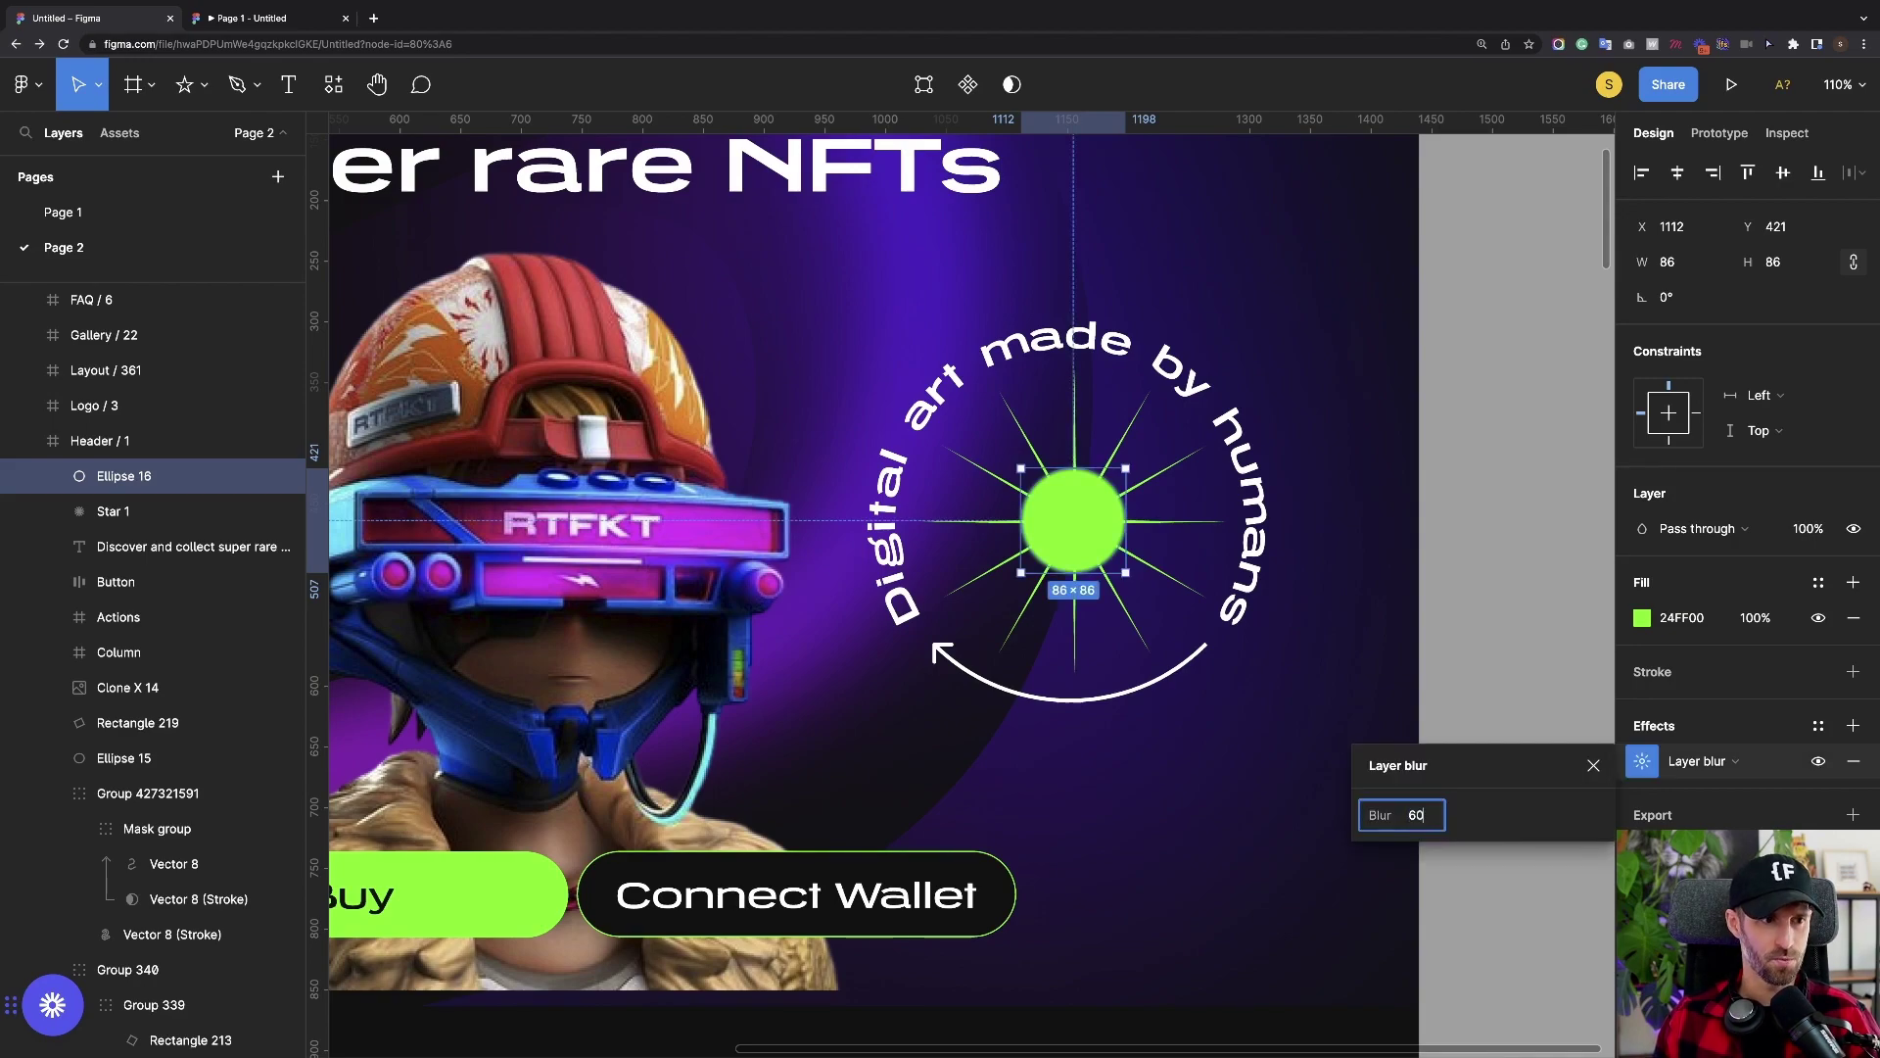
key(Return)
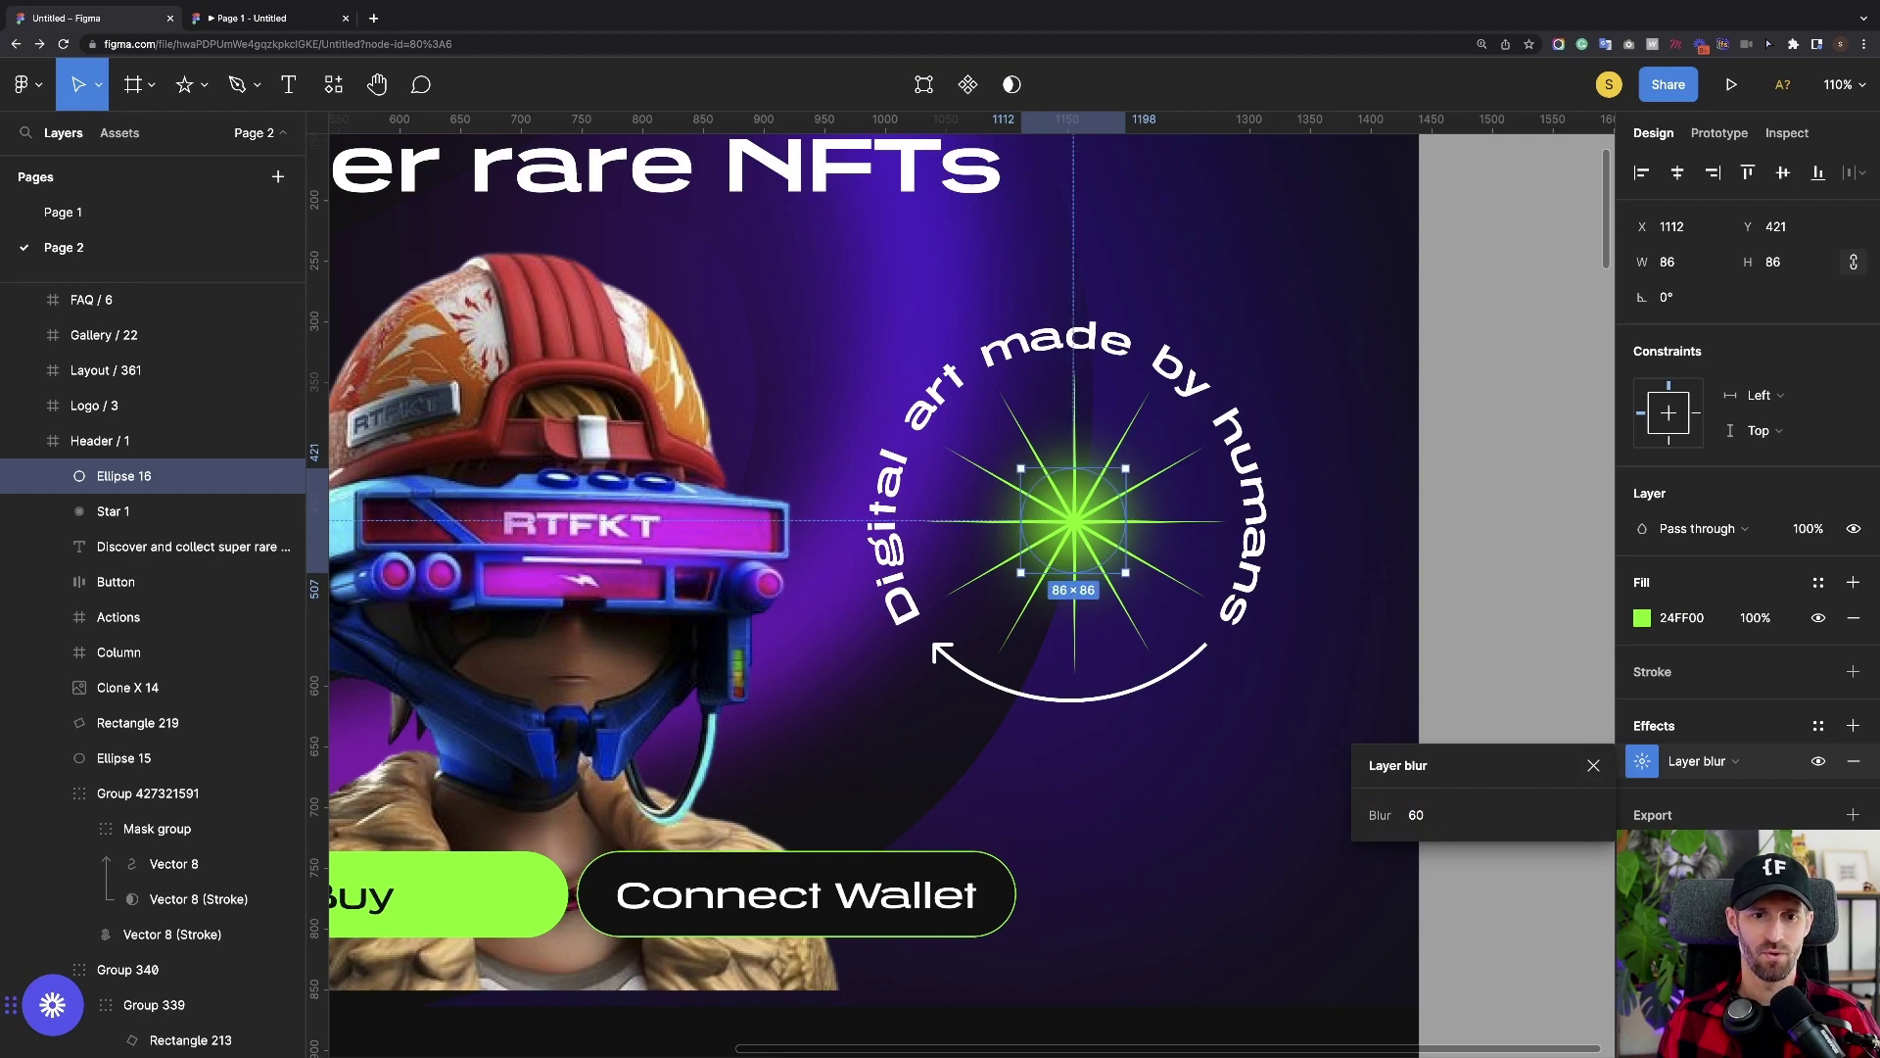
key(Escape)
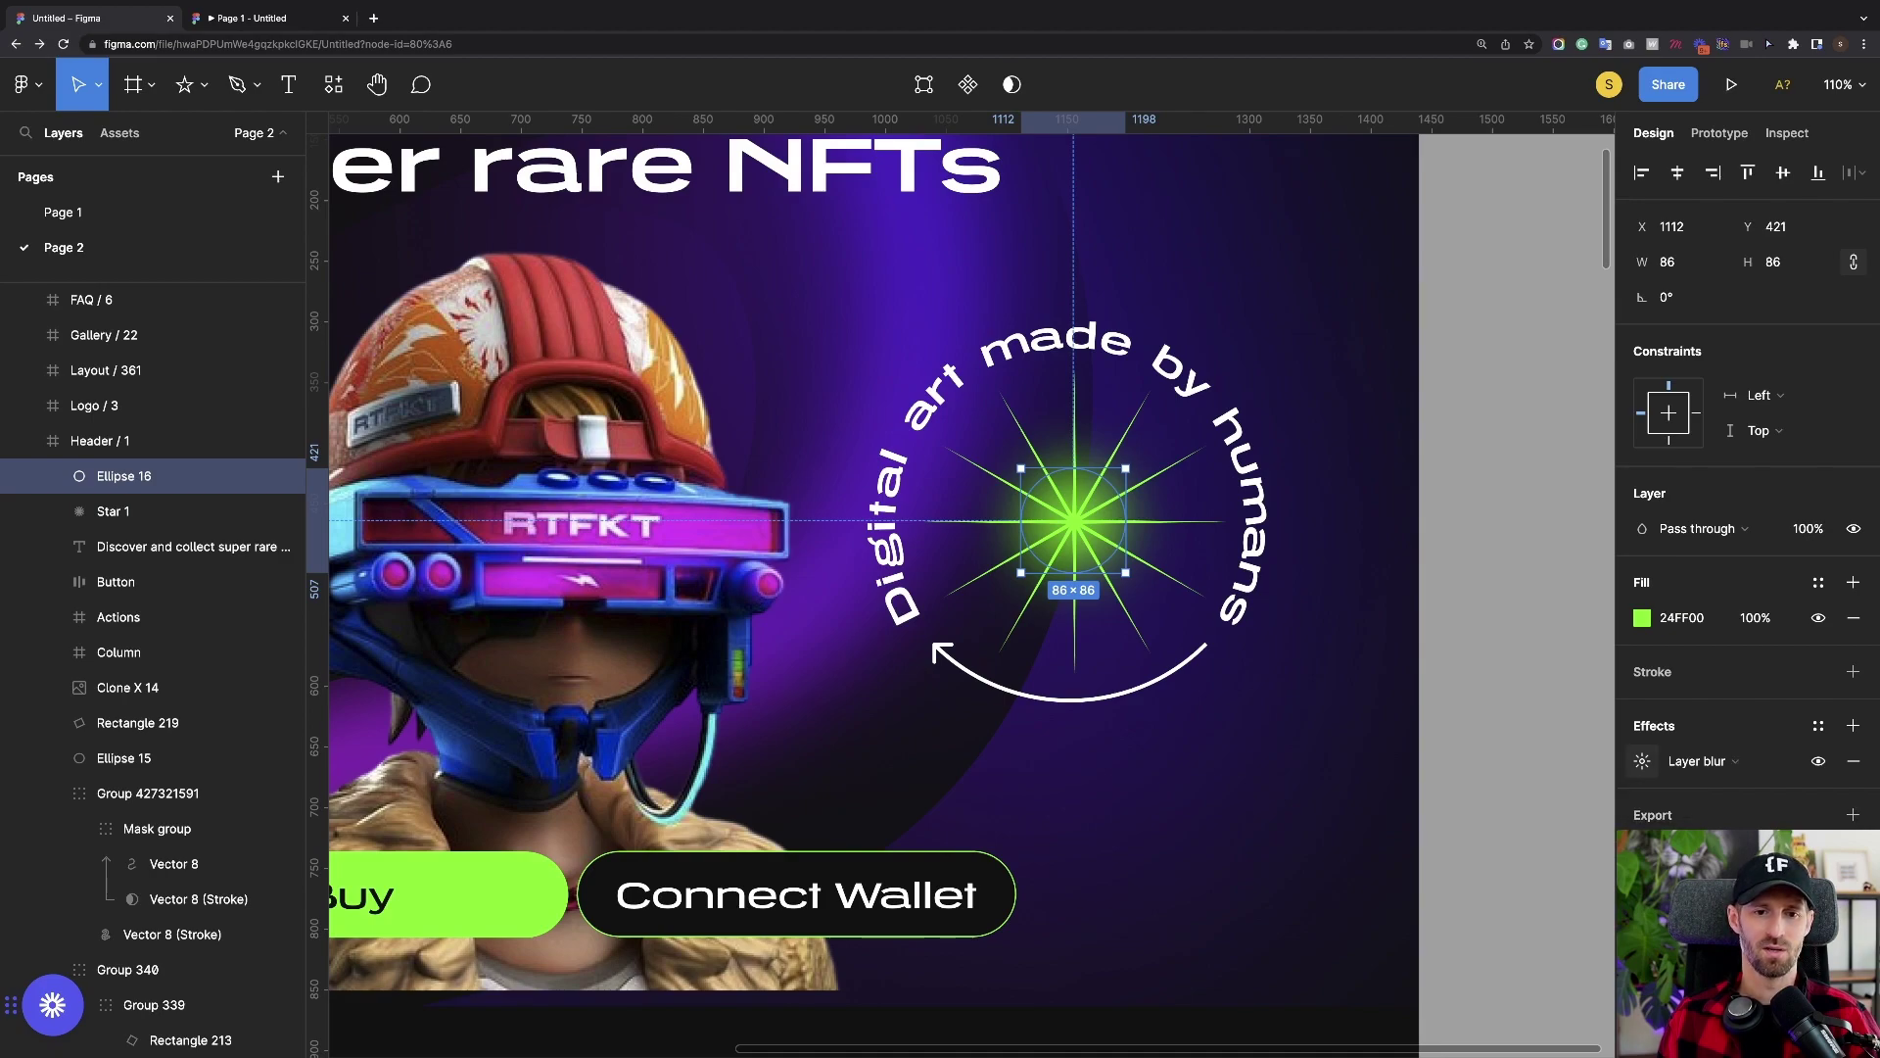
Enlarge the blurred green circle from its center to 96 × 96 and close its blur settings
click(1642, 761)
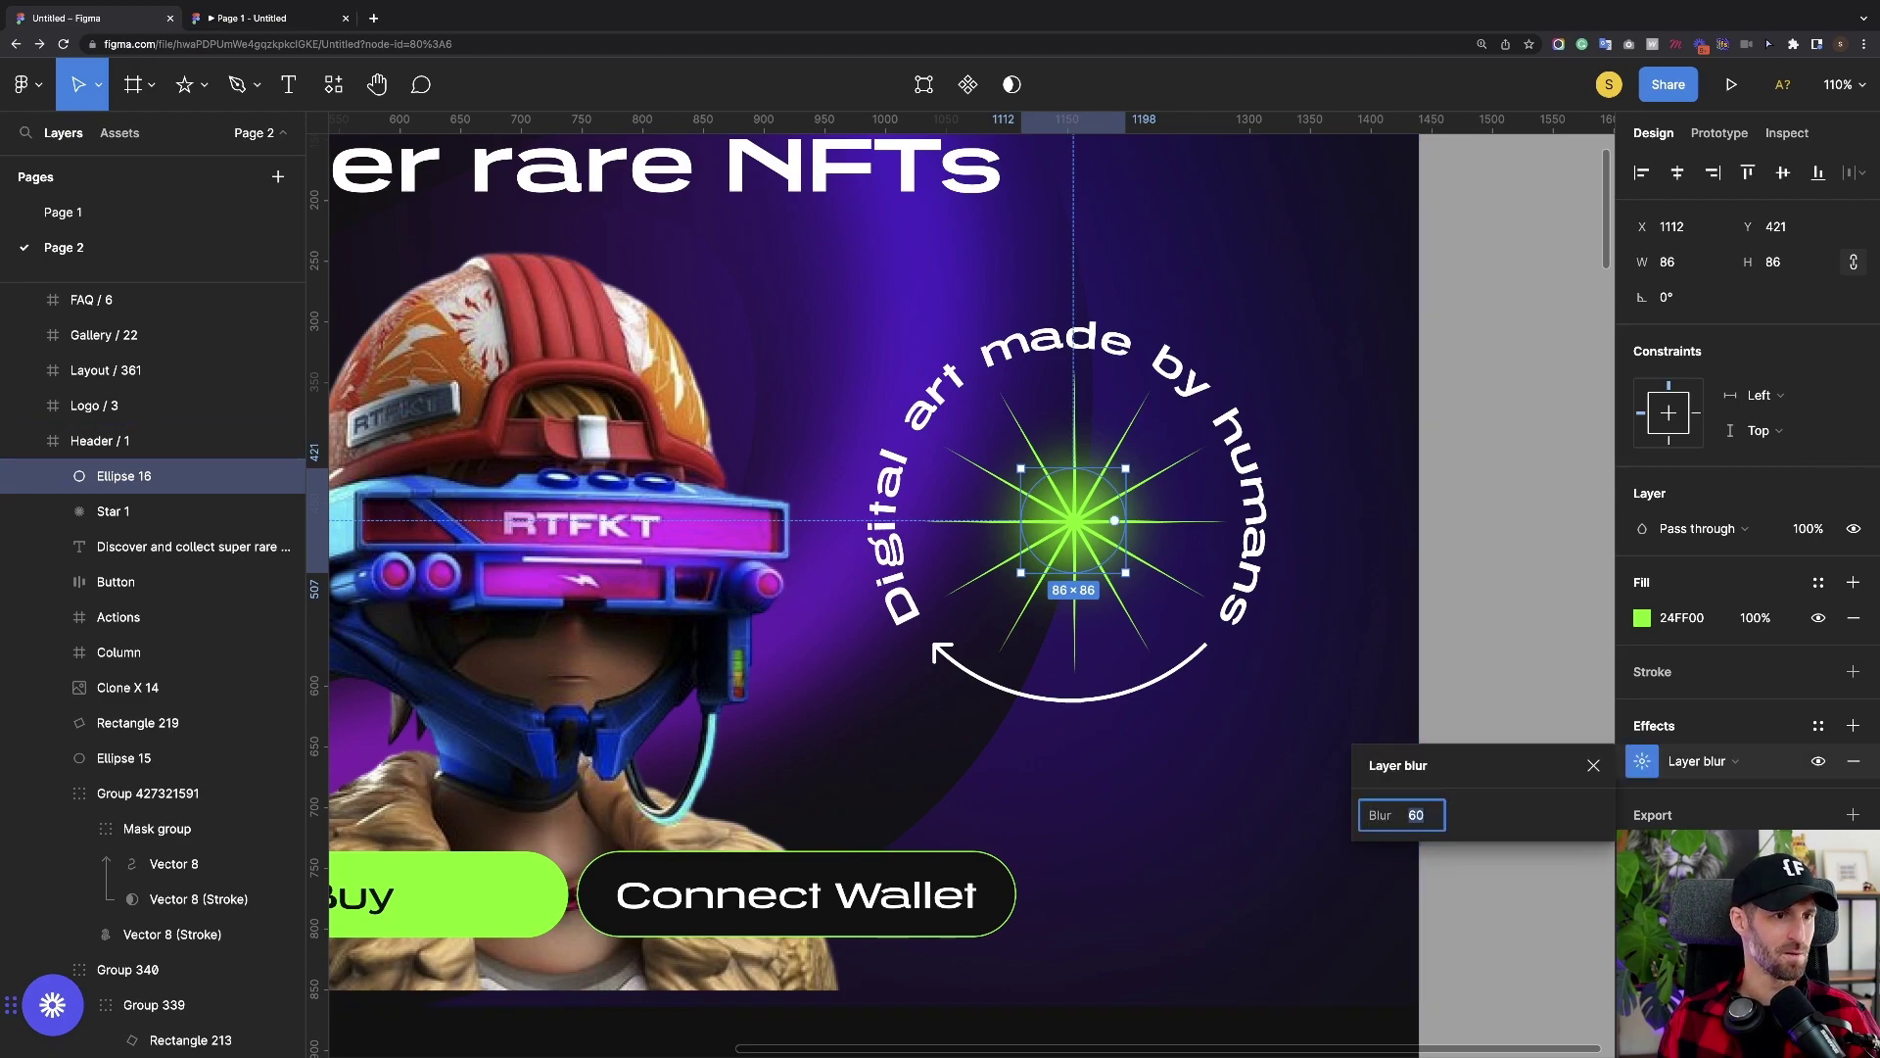
click(1074, 521)
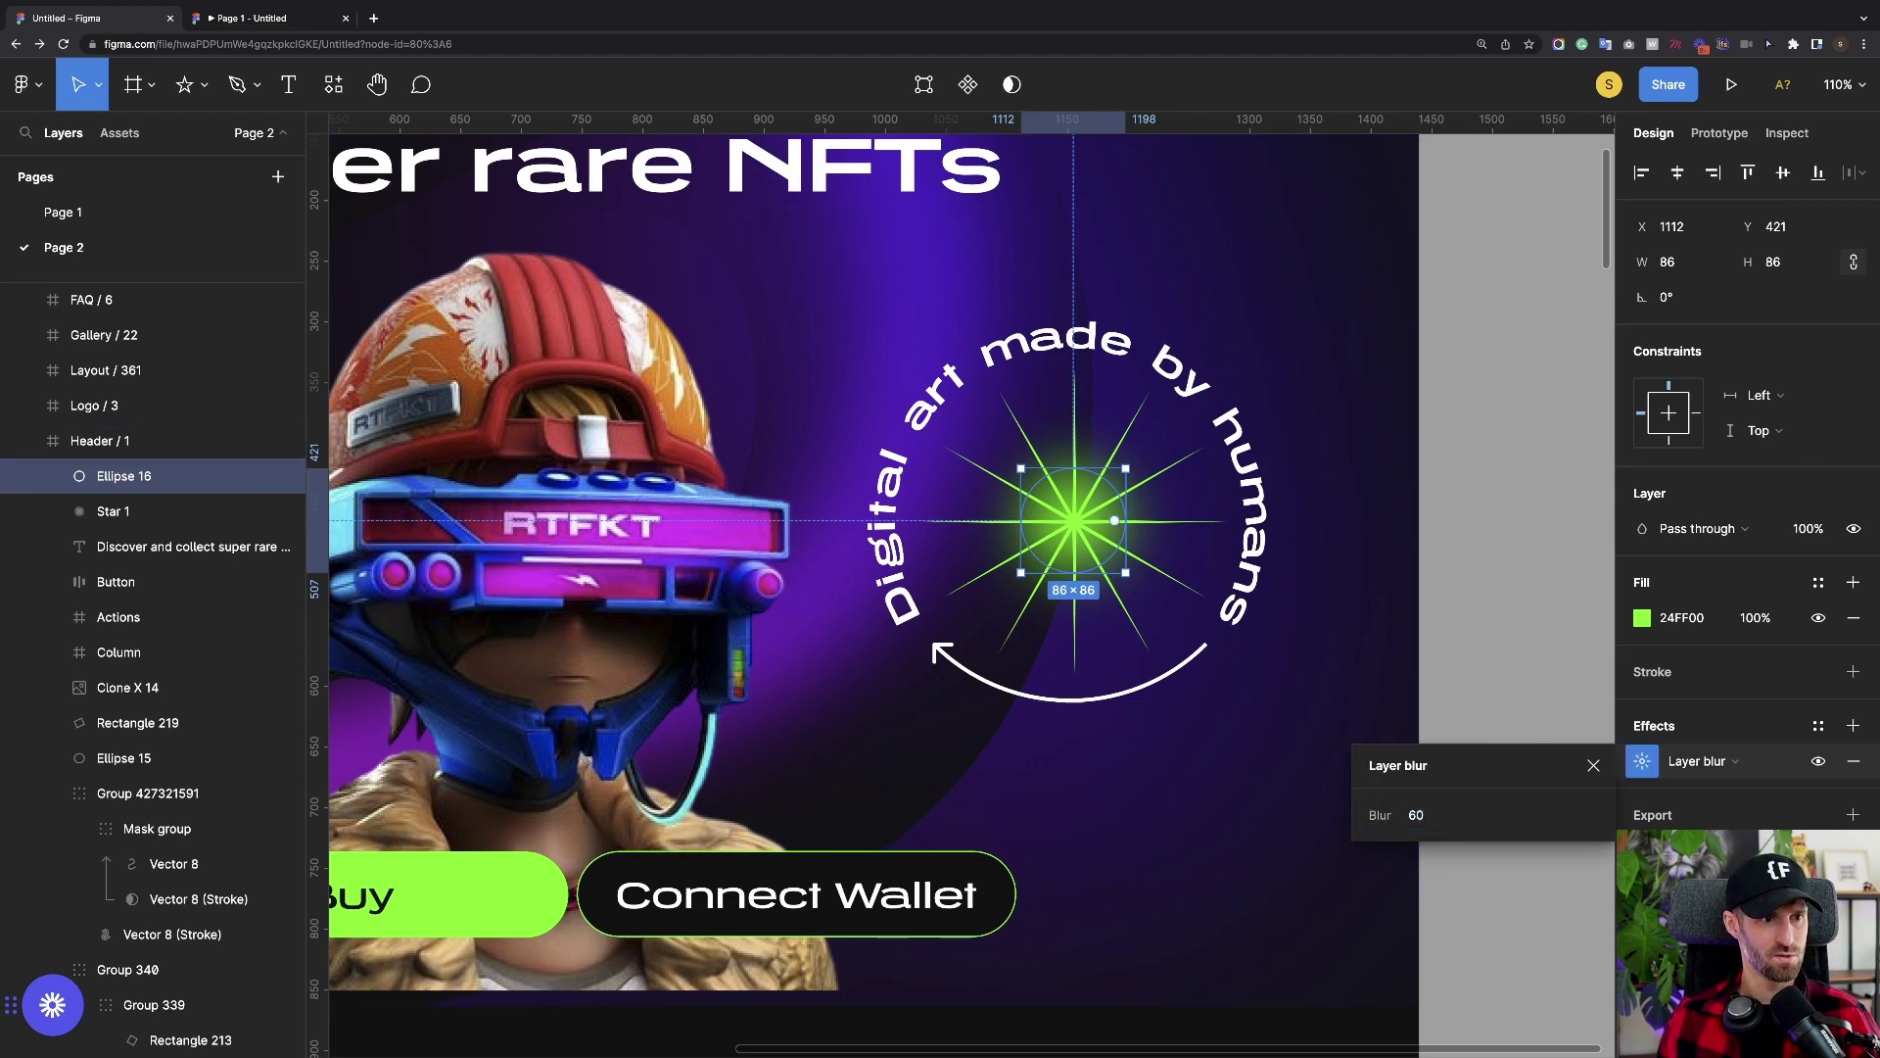
mouse_move(1126, 573)
mouse_down()
mouse_move(1146, 594)
mouse_move(1132, 578)
mouse_up()
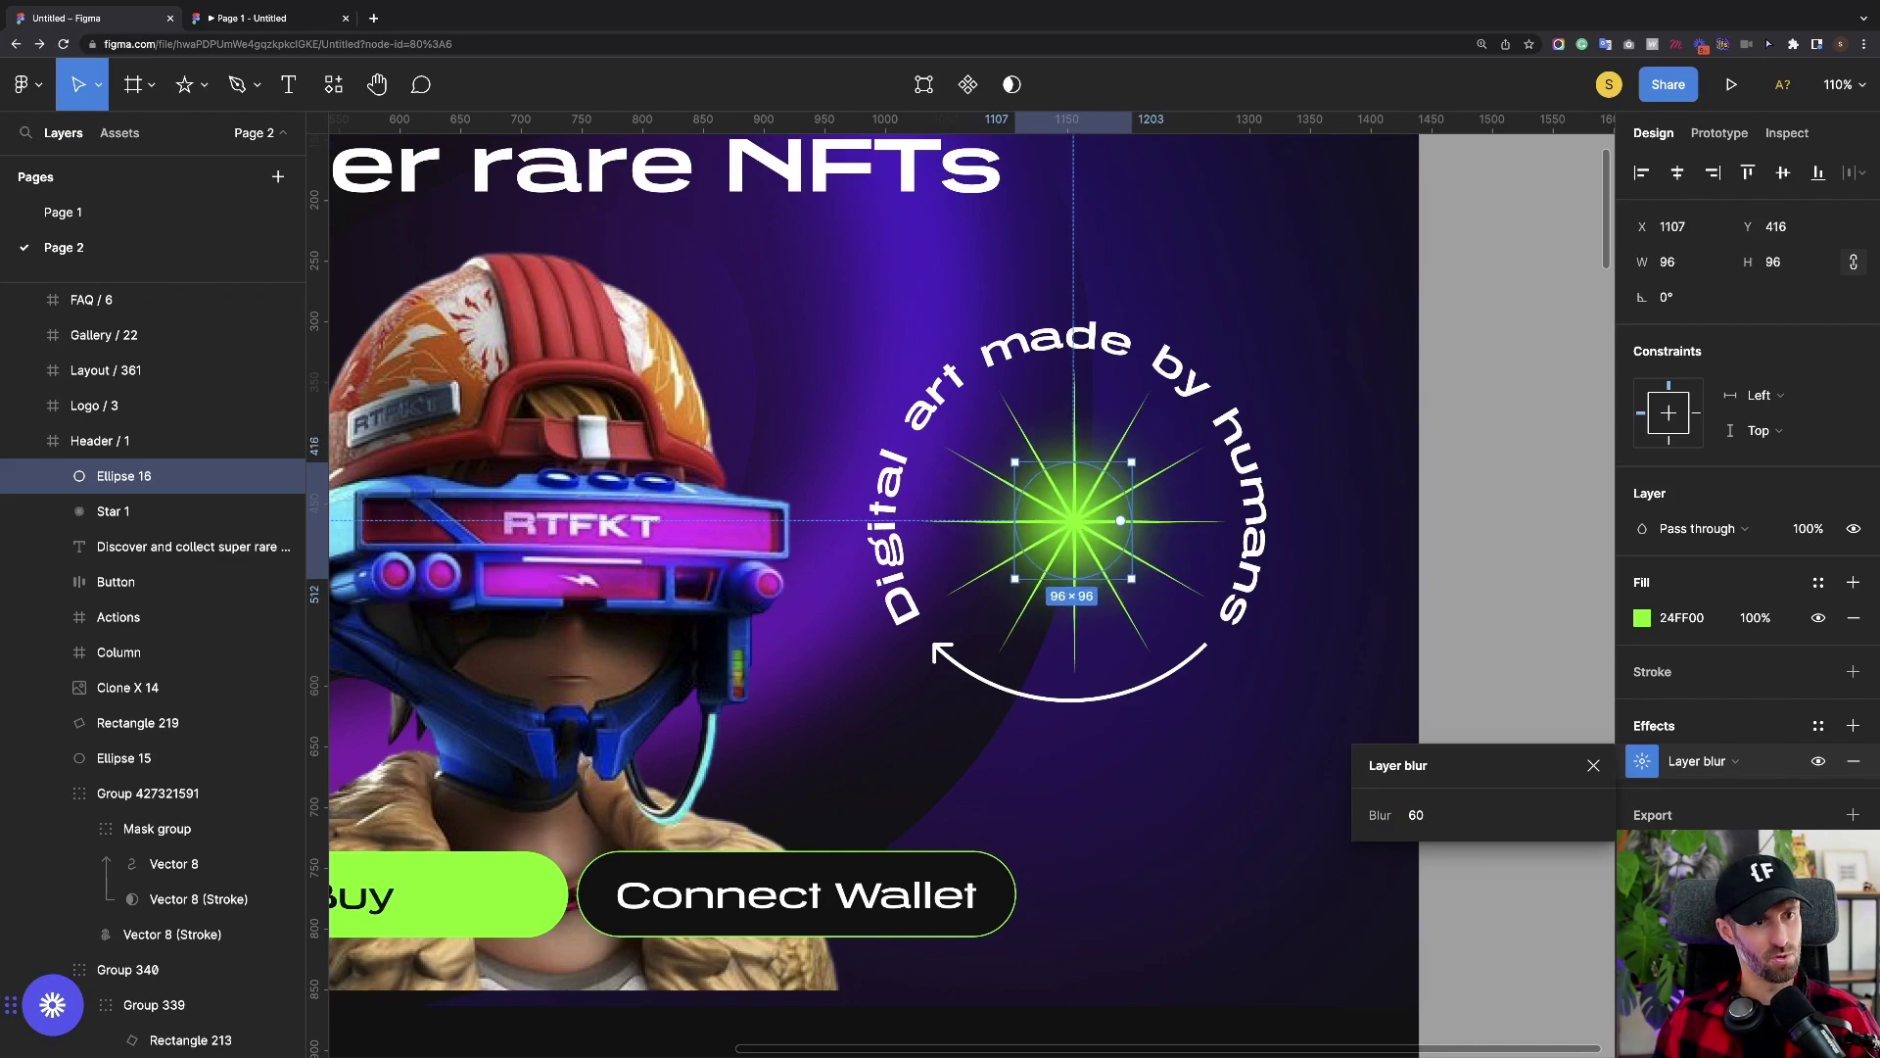
key(shift+Right)
key(shift+Left)
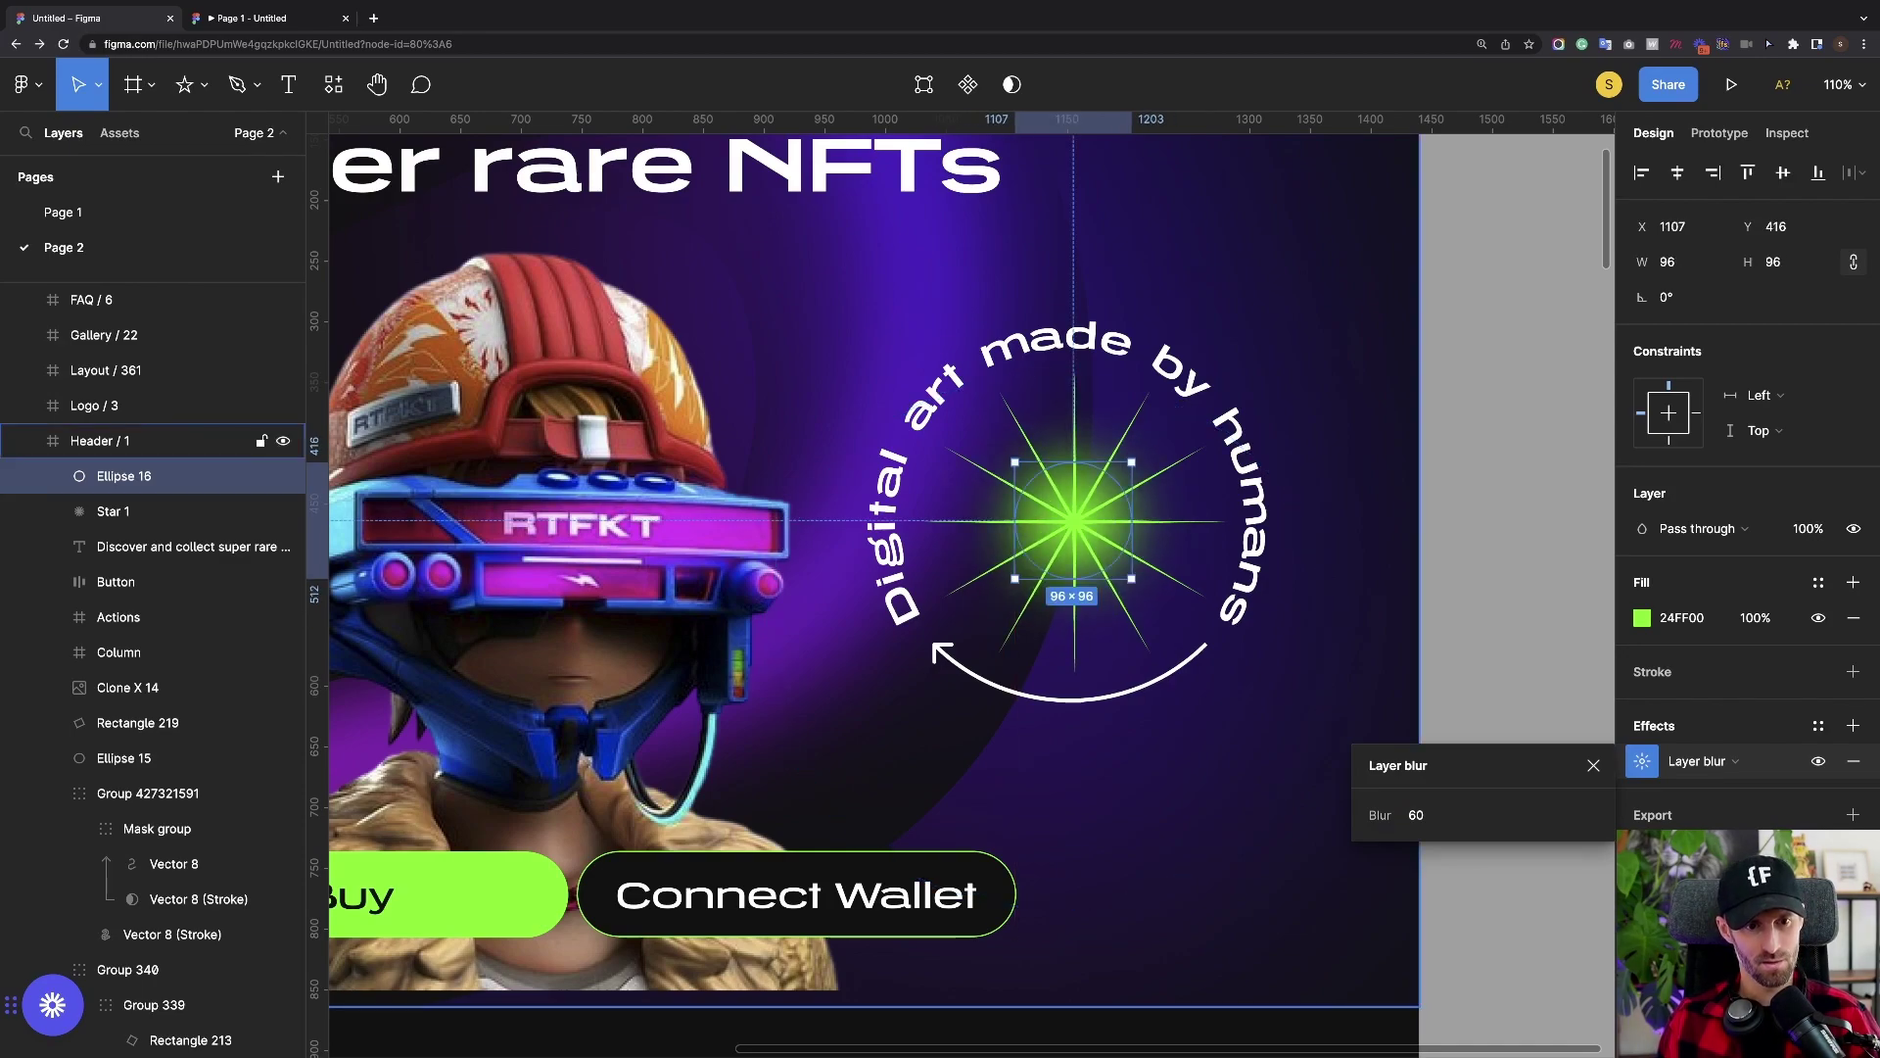
click(1594, 765)
click(1505, 675)
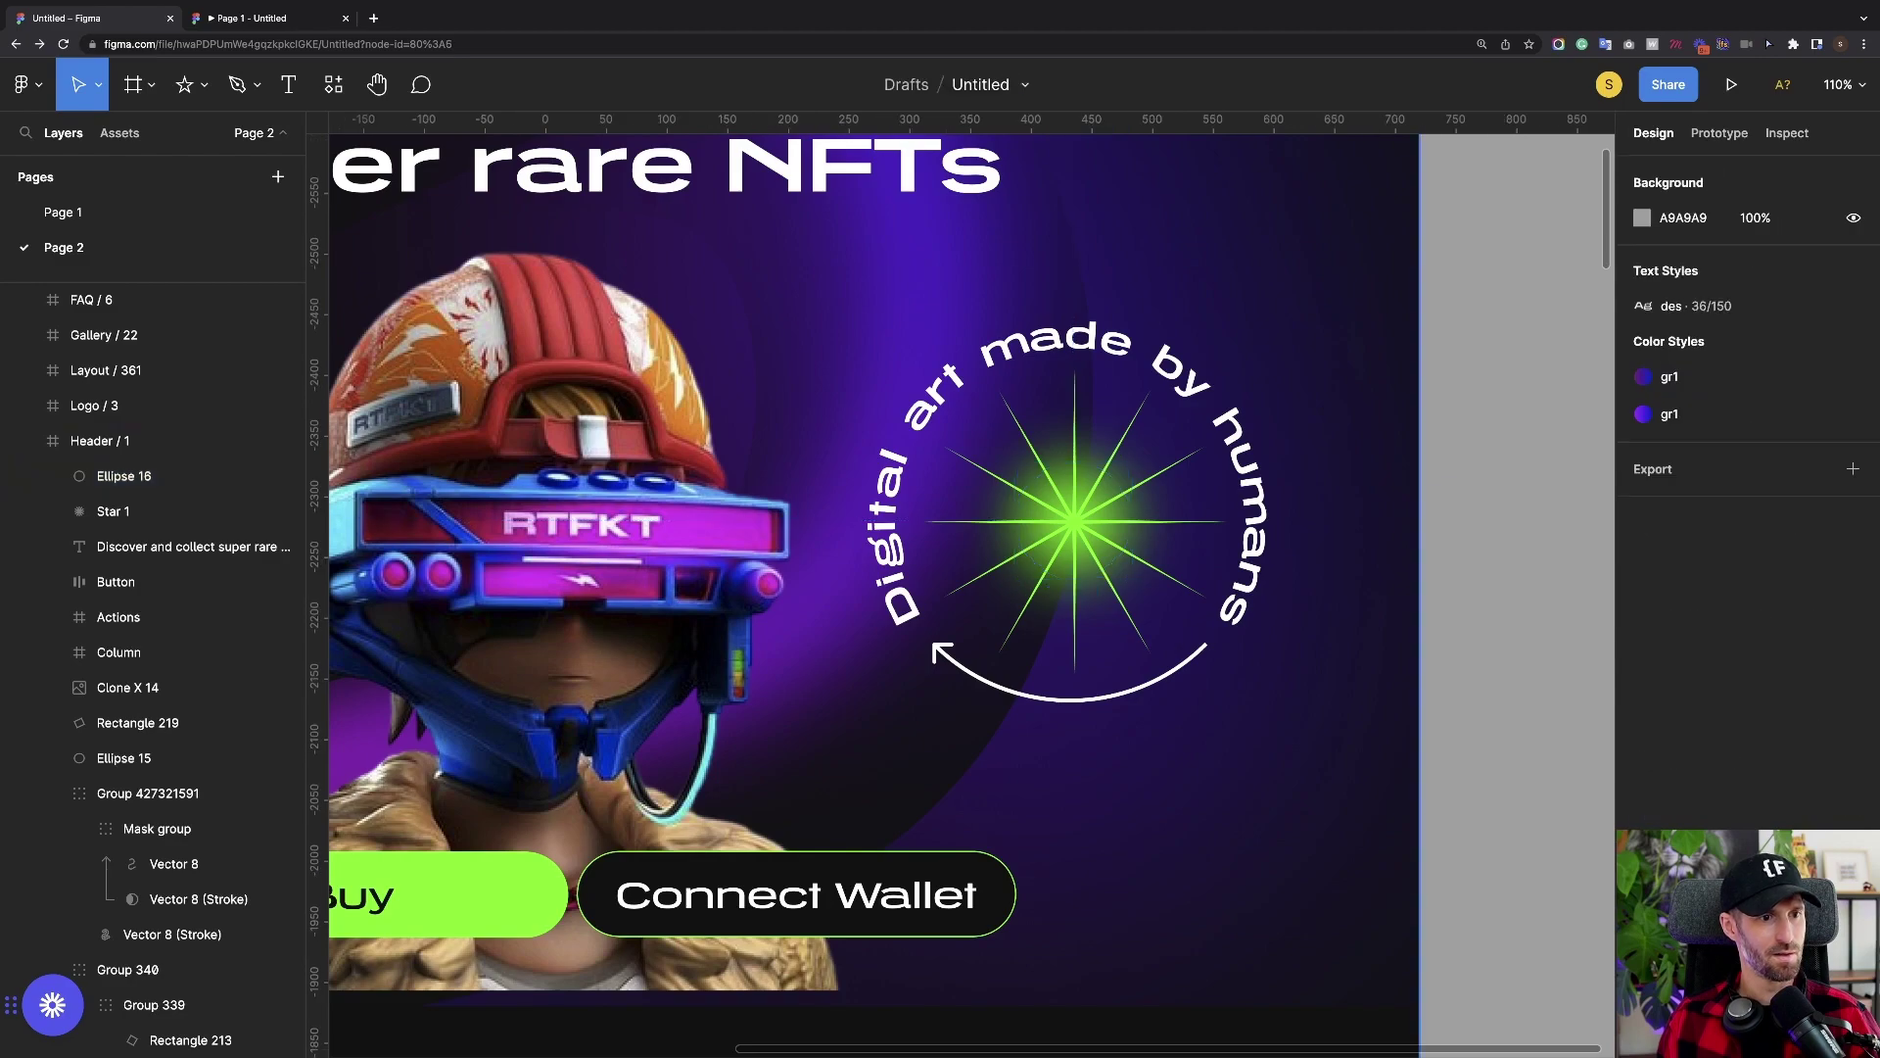
Nudge the blurred green circle one pixel right and down, then enlarge it from its center to 110 × 110
scroll(1333, 555, down, 2)
click(124, 476)
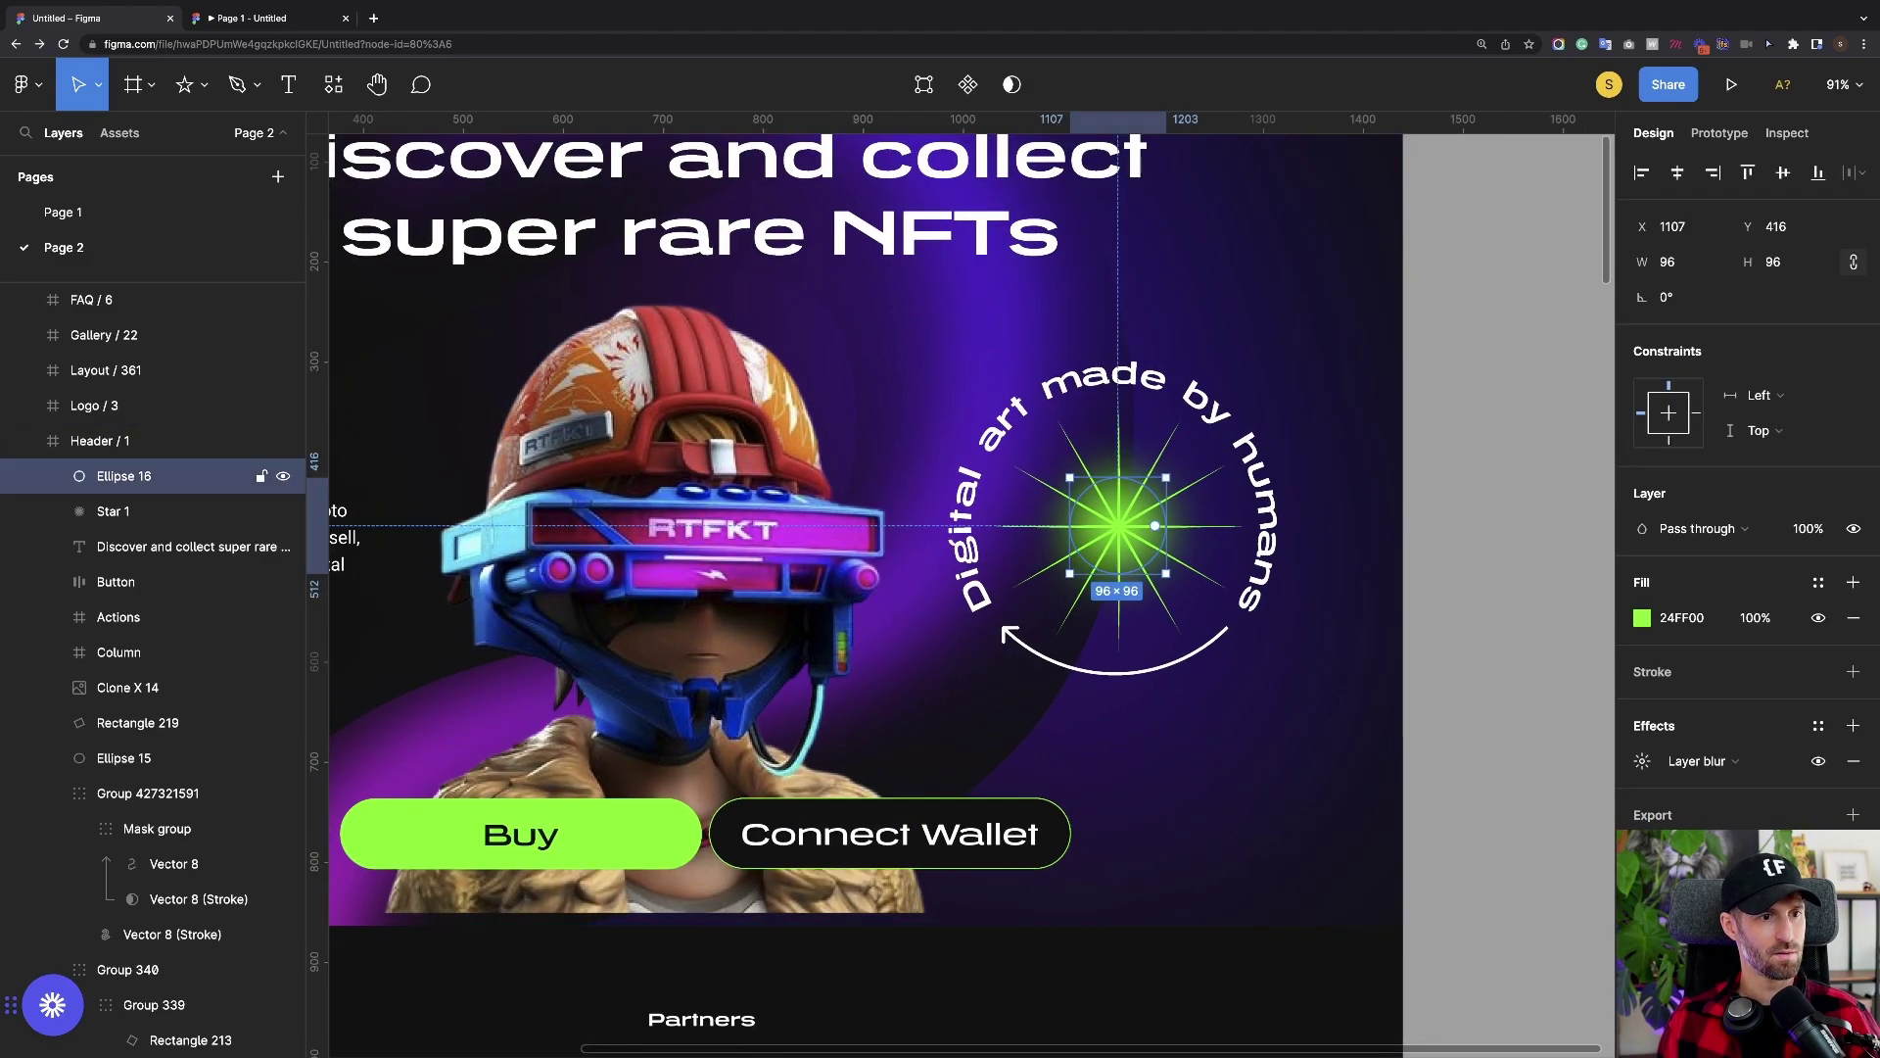
key(Right)
key(Down)
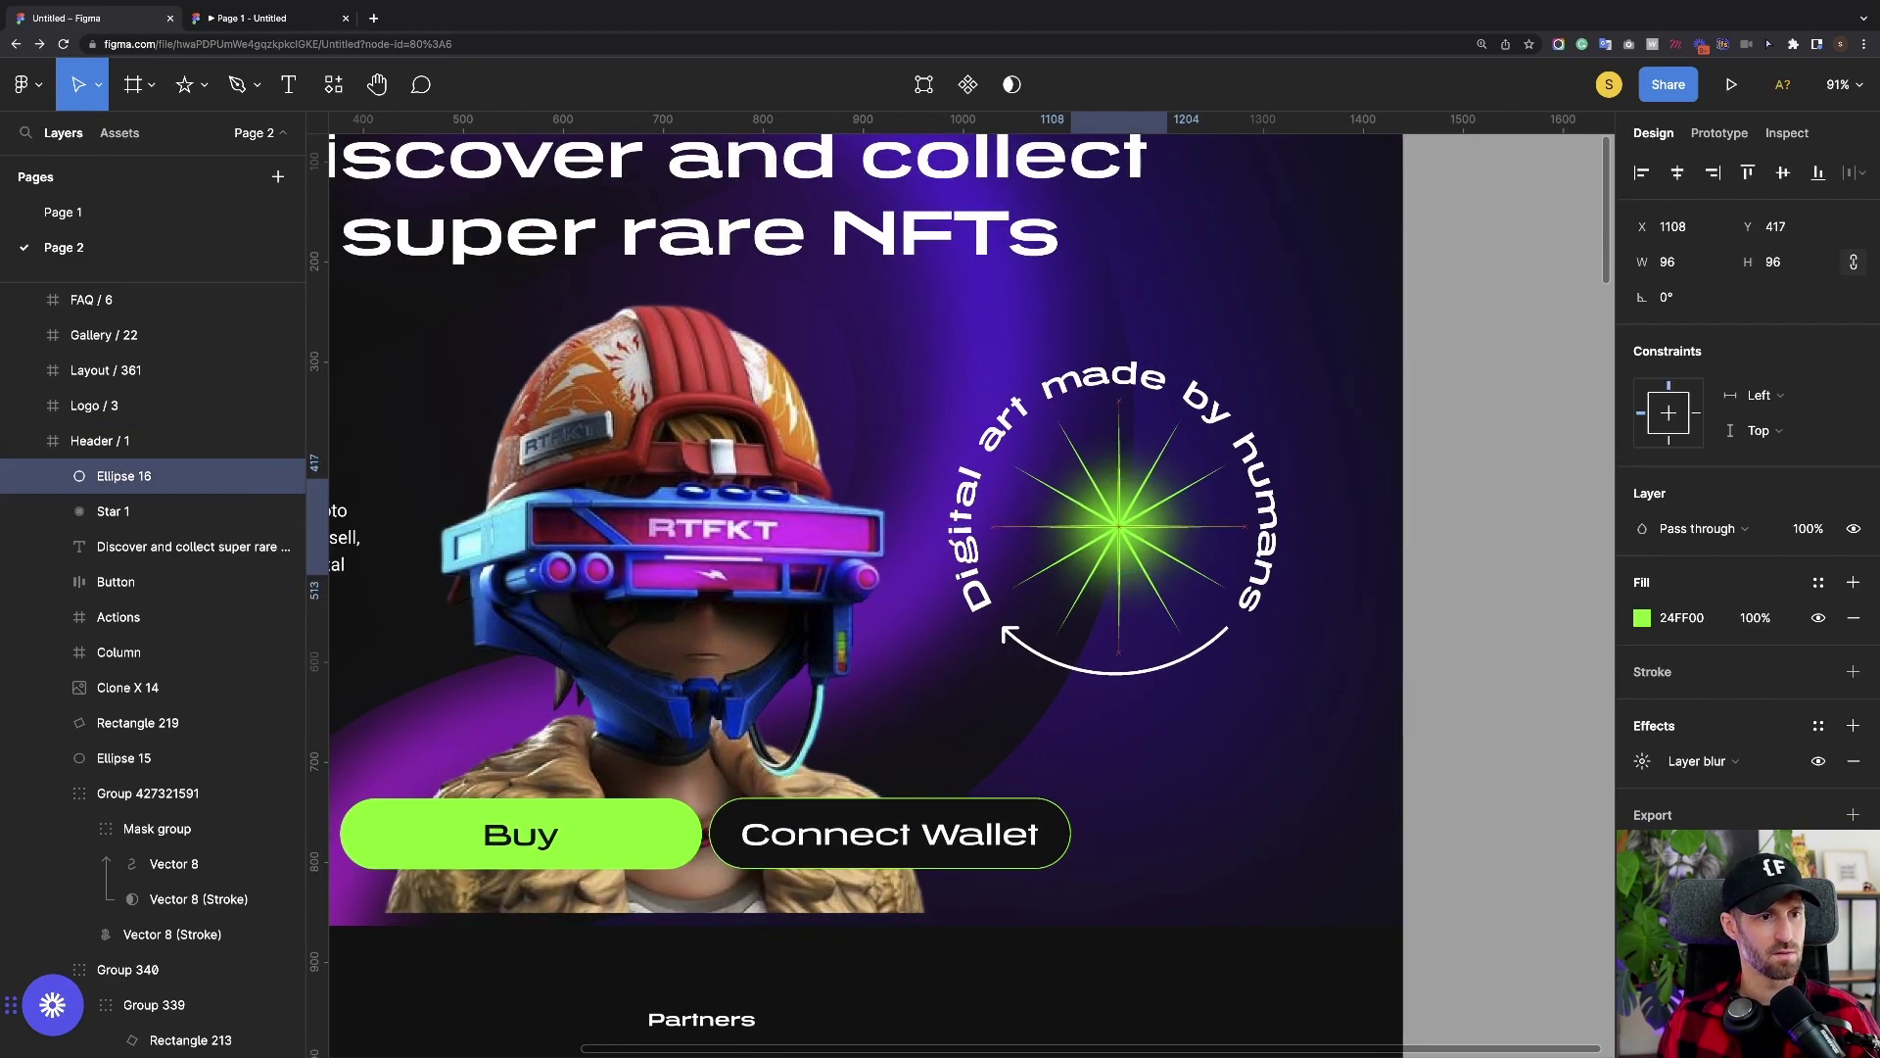
drag(1167, 575, 1175, 582)
Set the blurred green circle's layer opacity to 60% and deselect it
key(5)
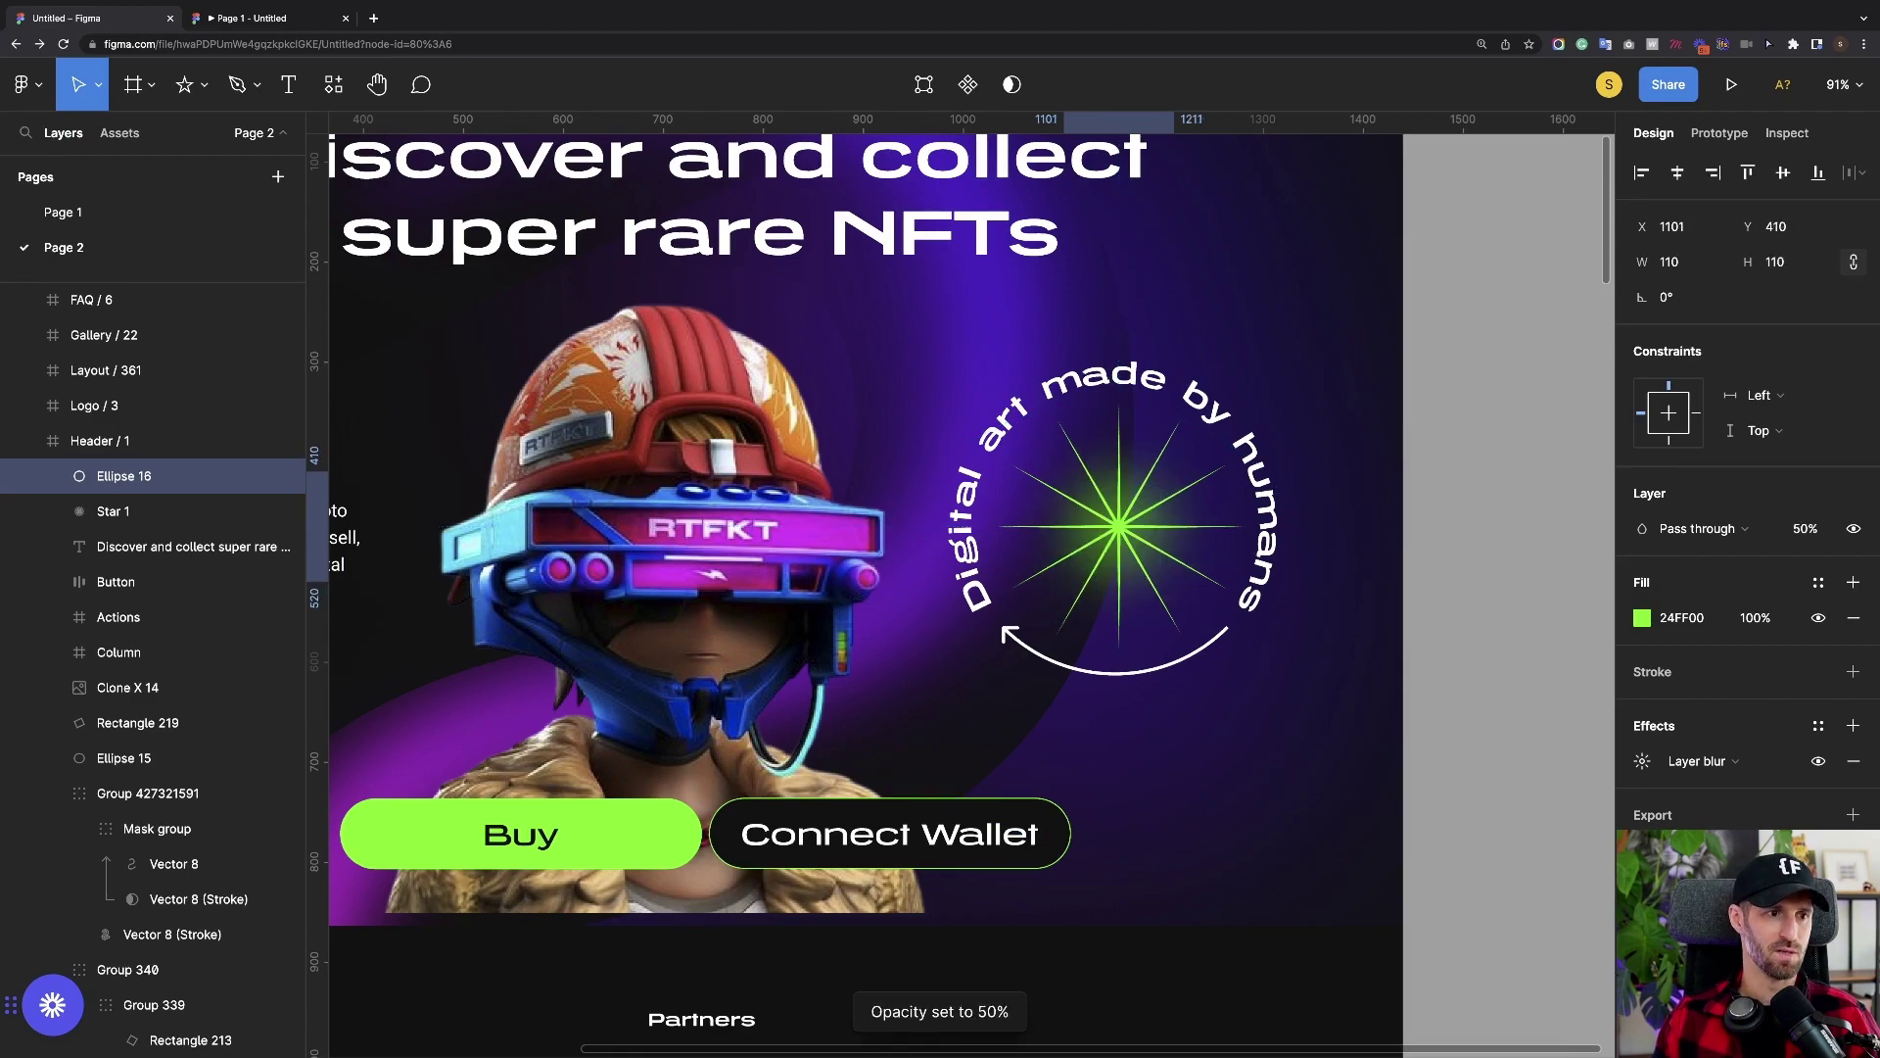
key(6)
scroll(1175, 472, down, 5)
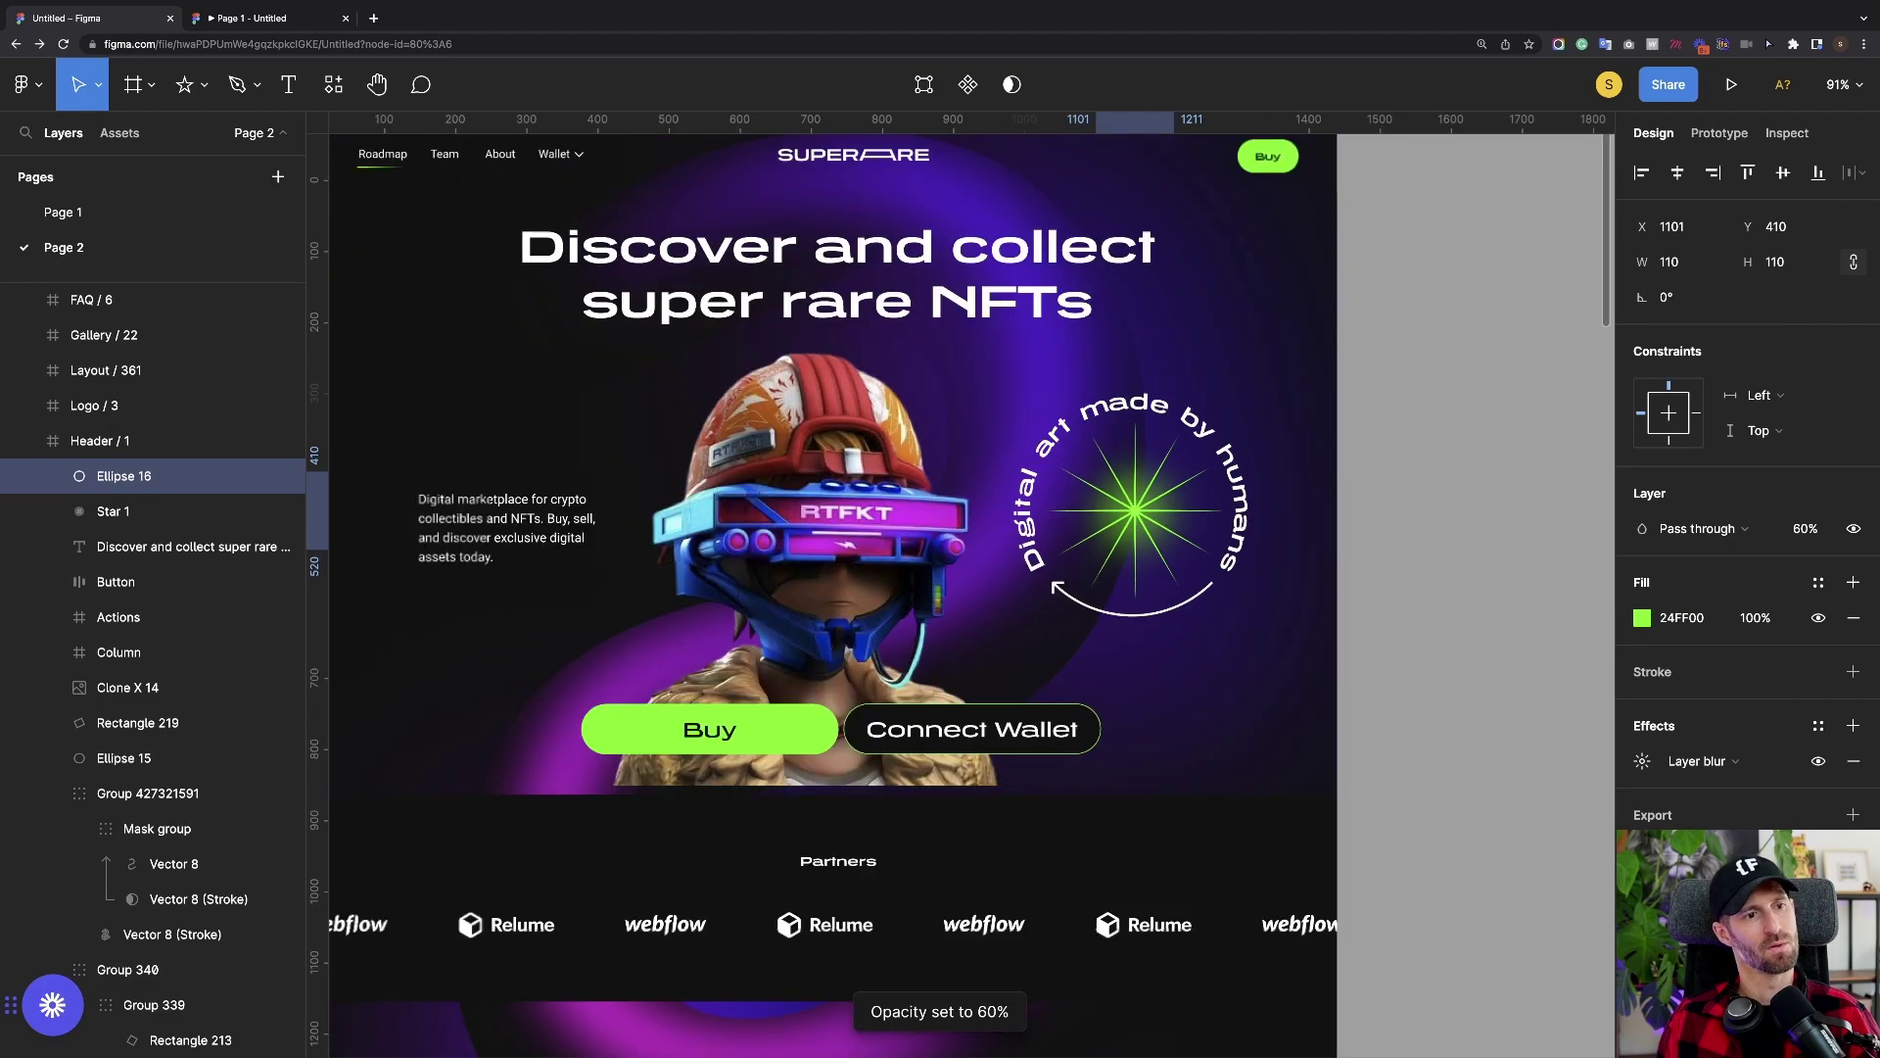
key(Escape)
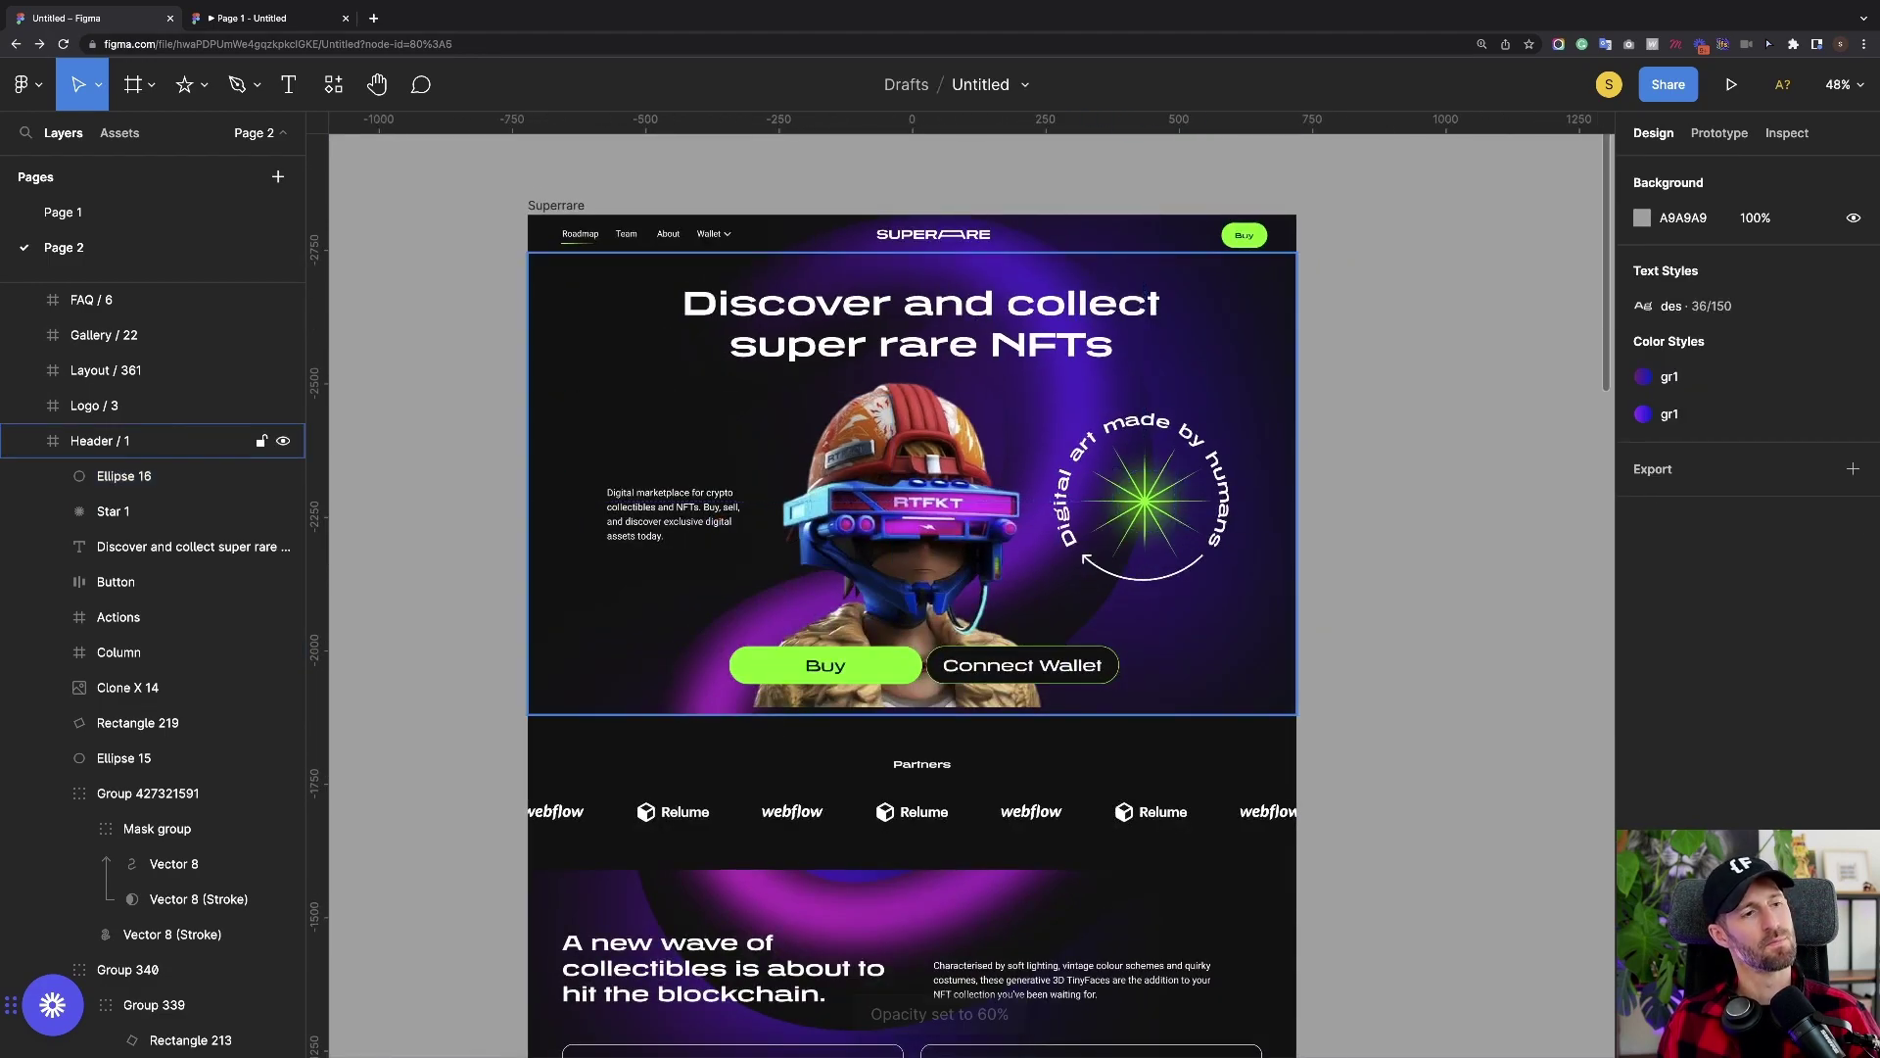
Examine the complete header with its glowing star, then switch to the Page 1 prototype preview for comparison
scroll(1144, 502, left, 1)
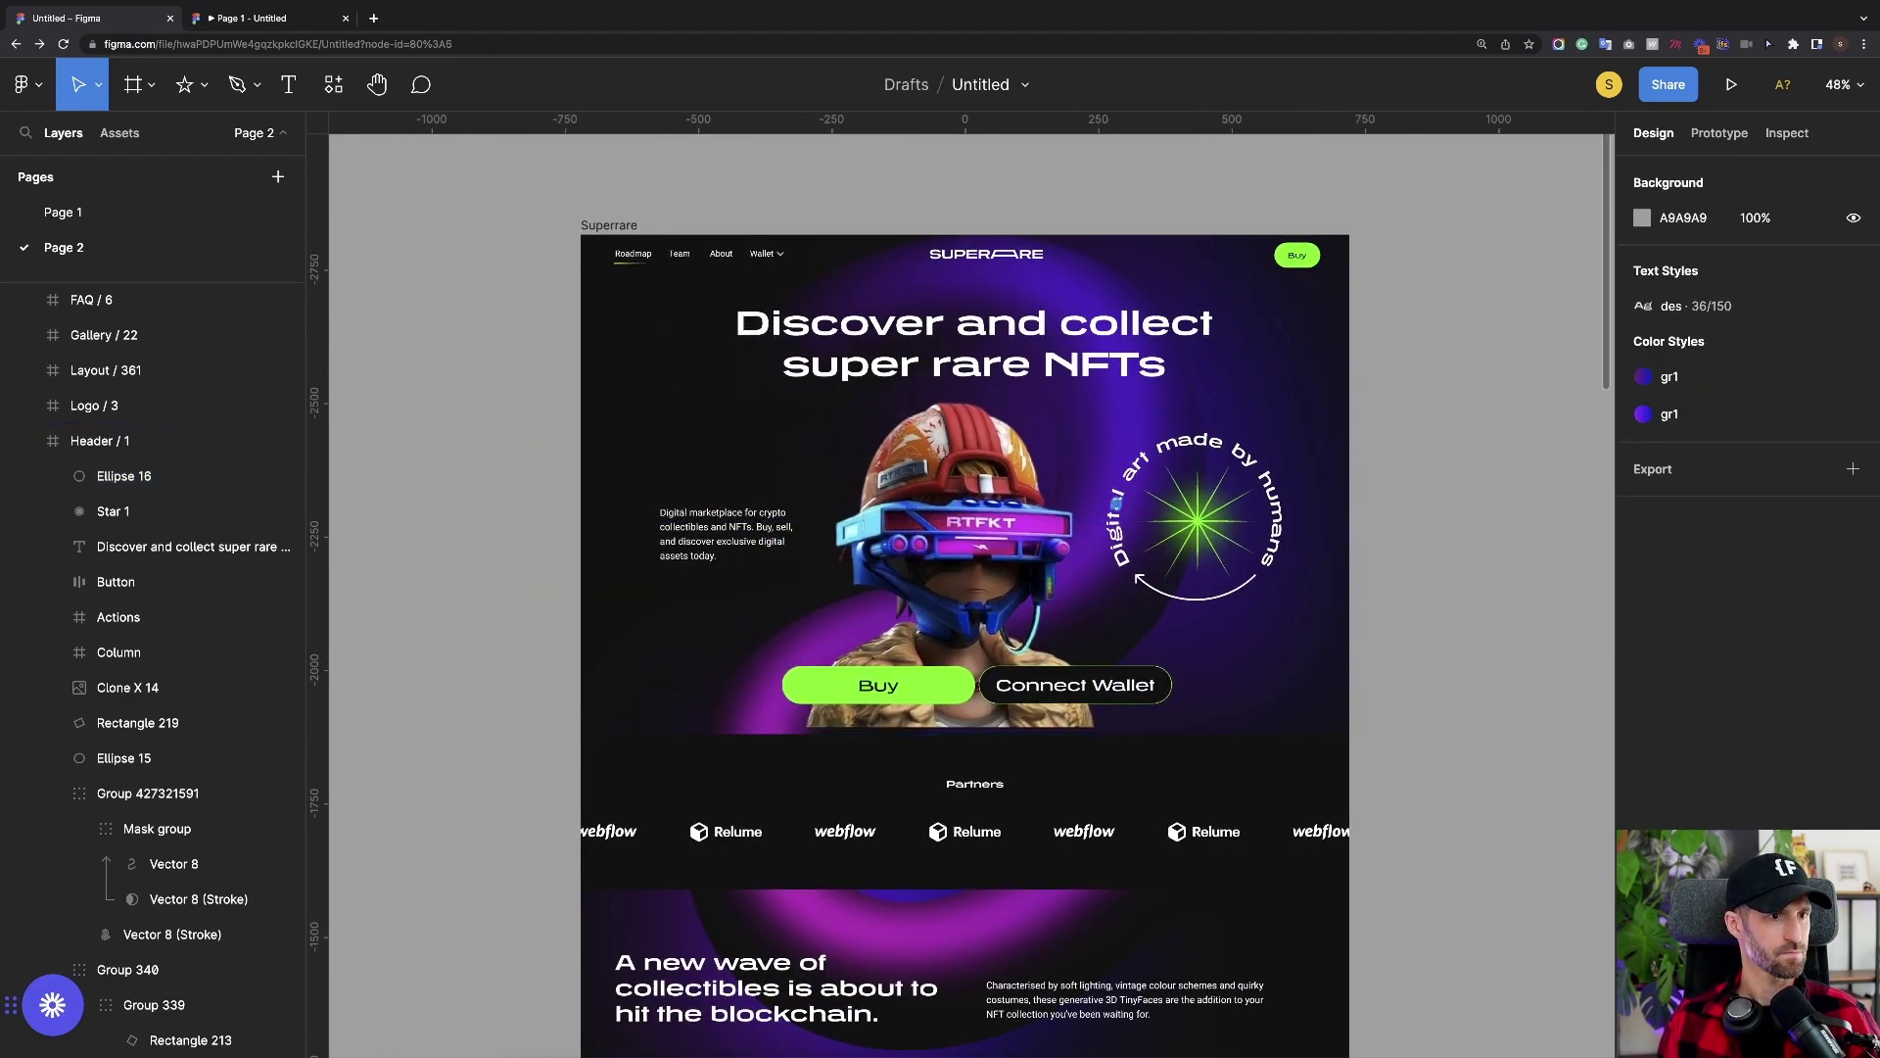
scroll(963, 396, up, 5)
scroll(968, 509, up, 1)
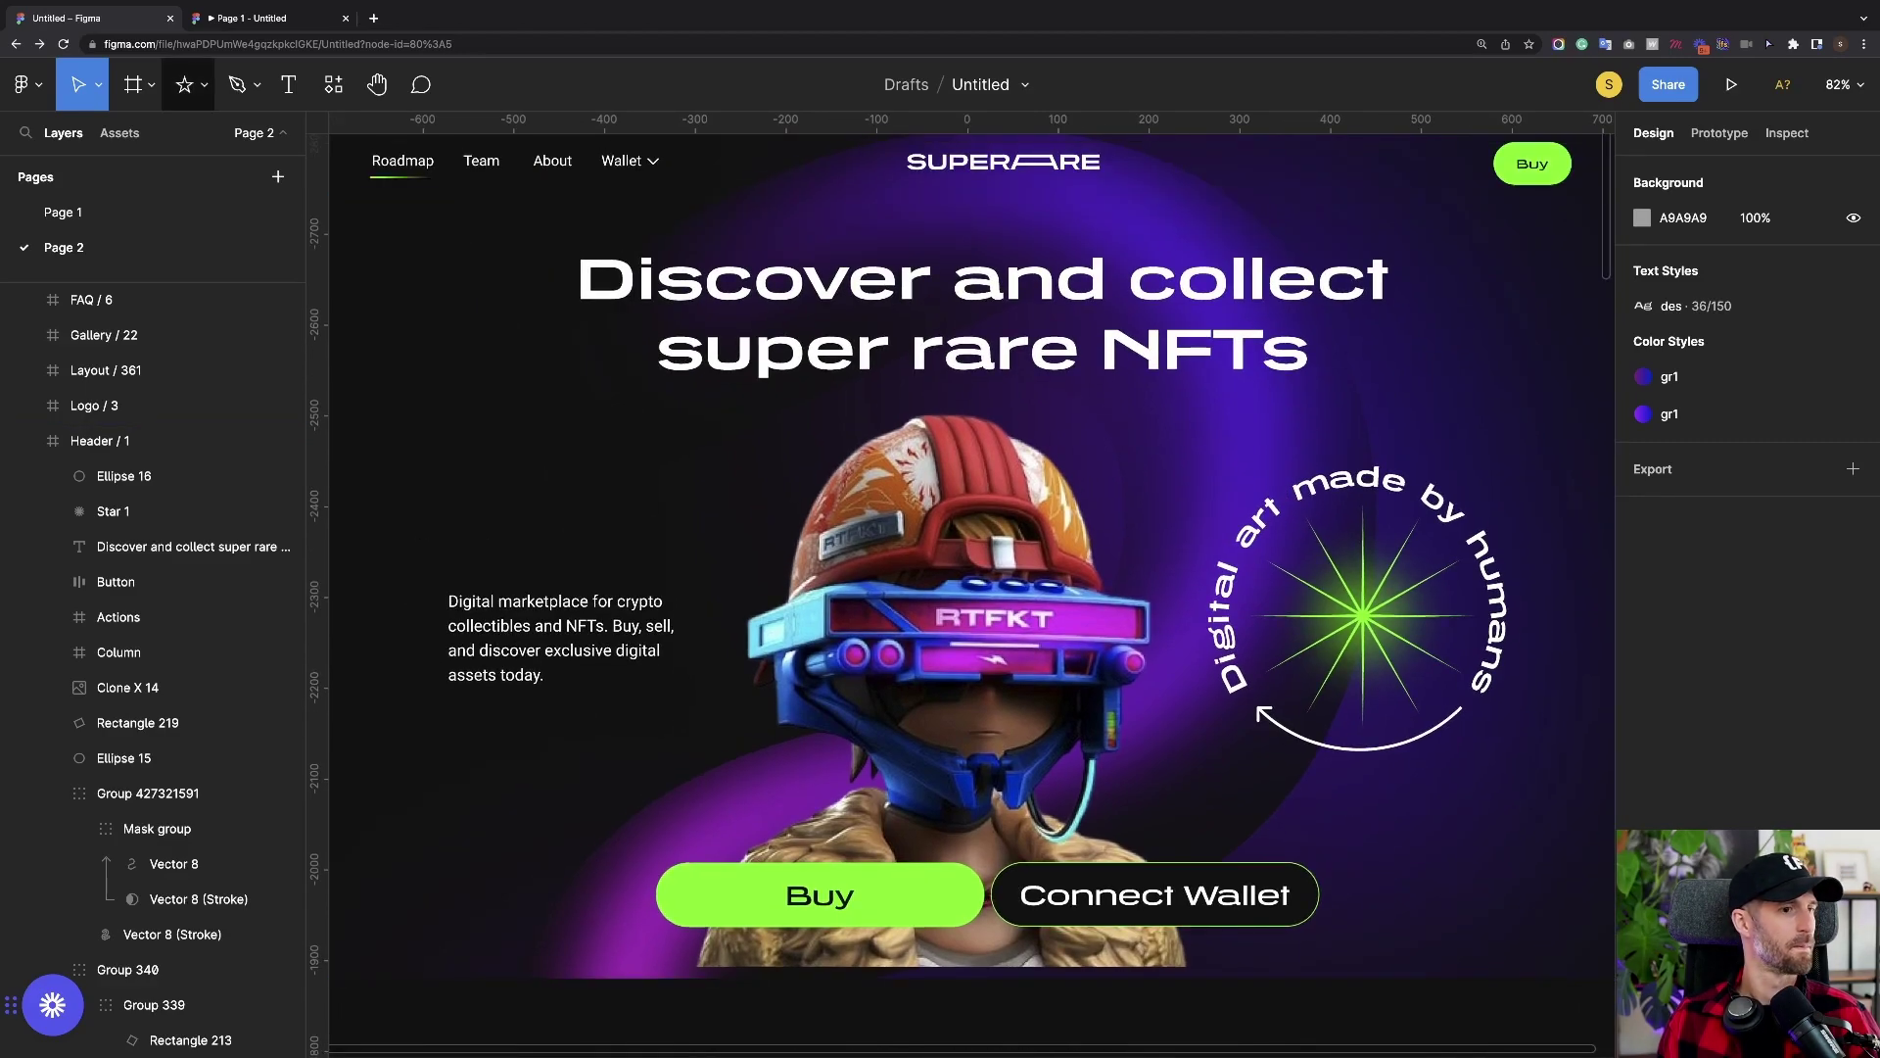
click(248, 18)
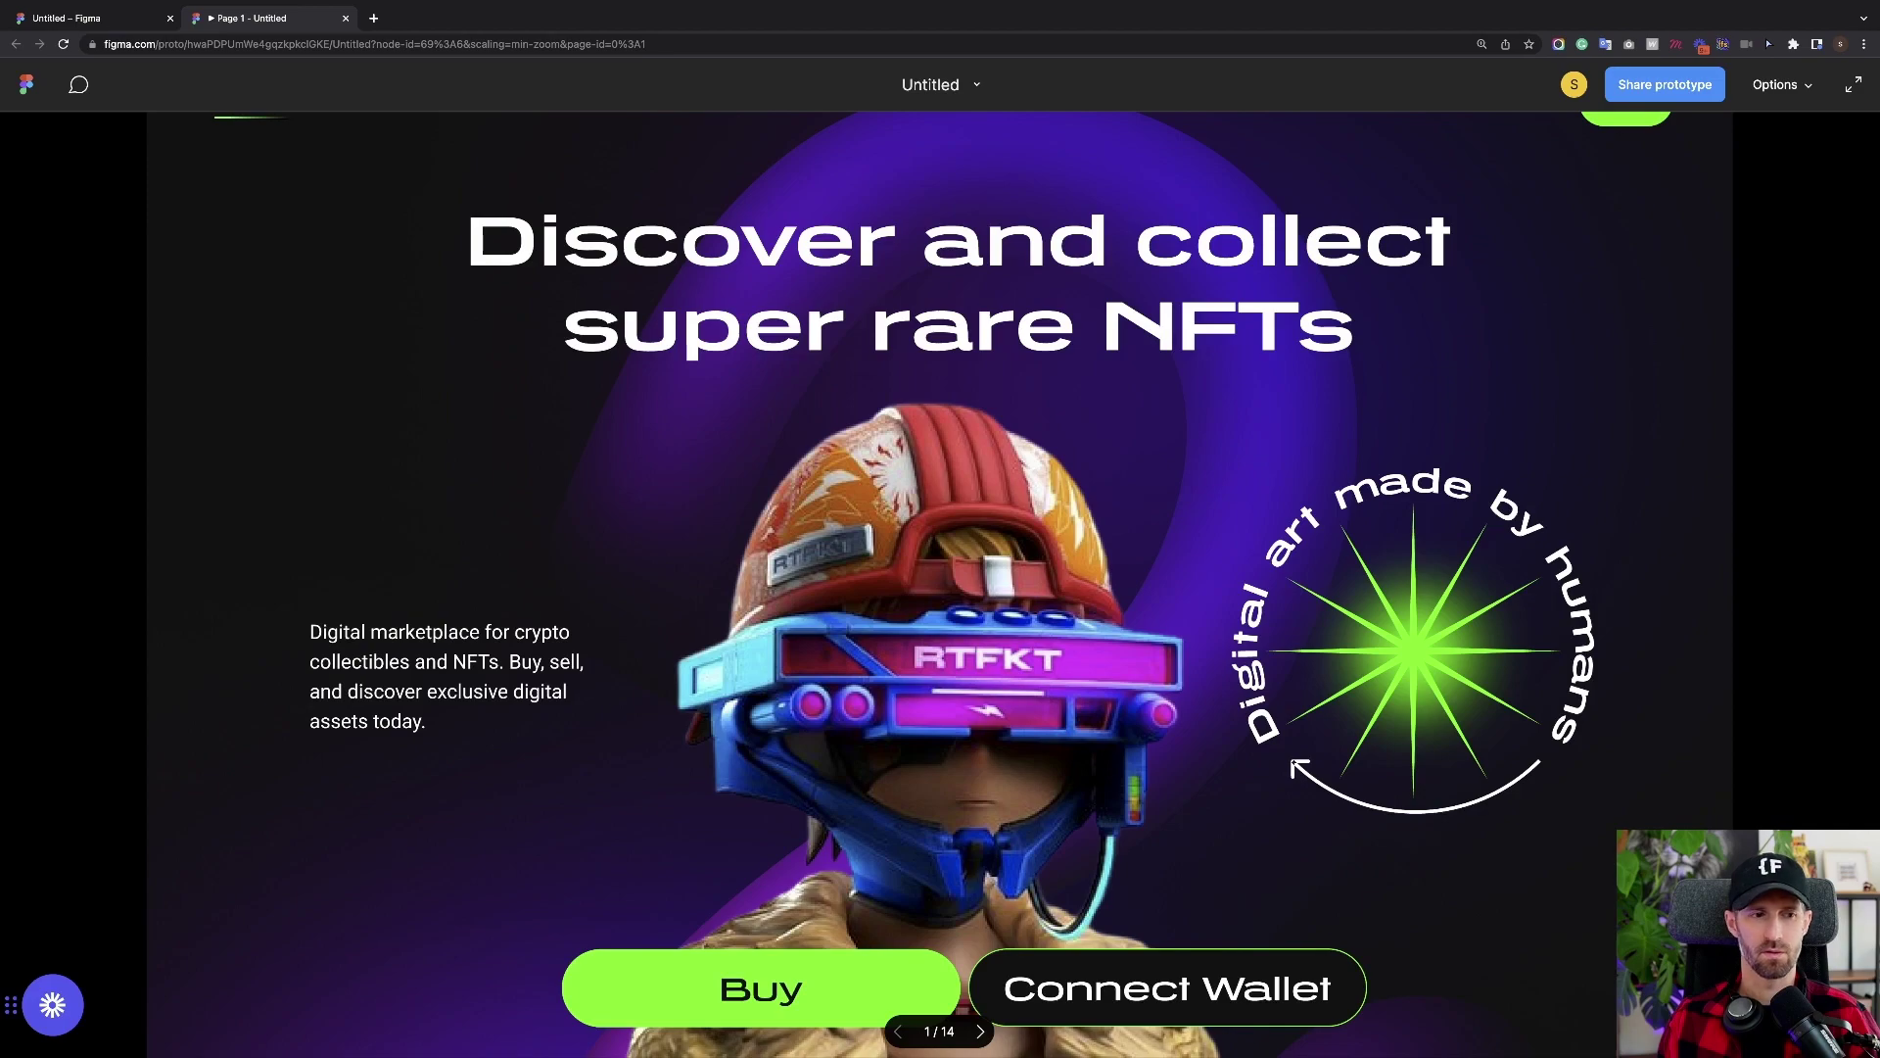